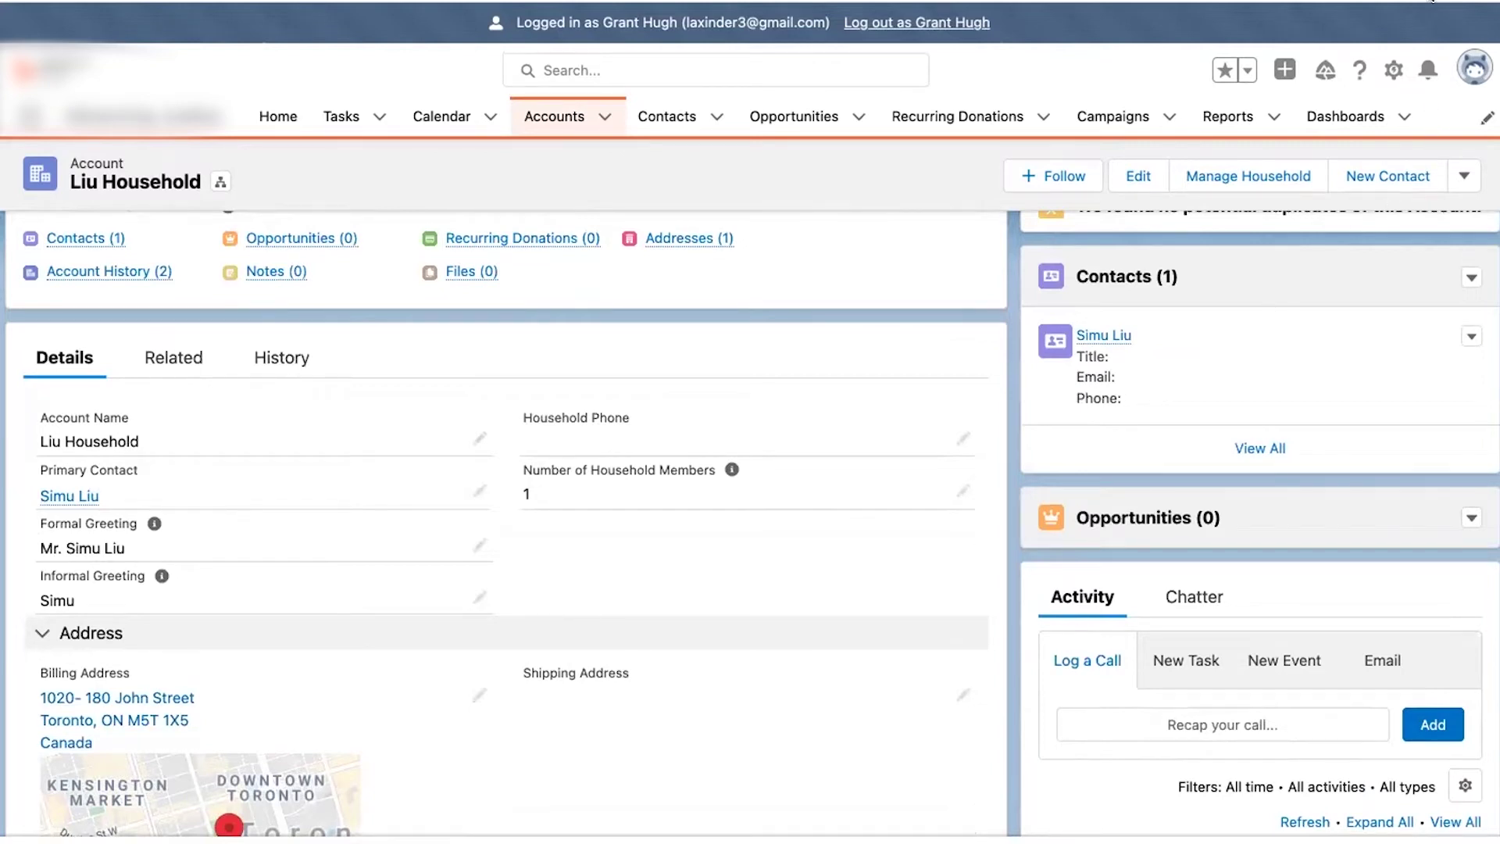
- Open a New Contact form from the household's Contacts card, with the household account prefilled
scroll(1249, 349, "up", 2)
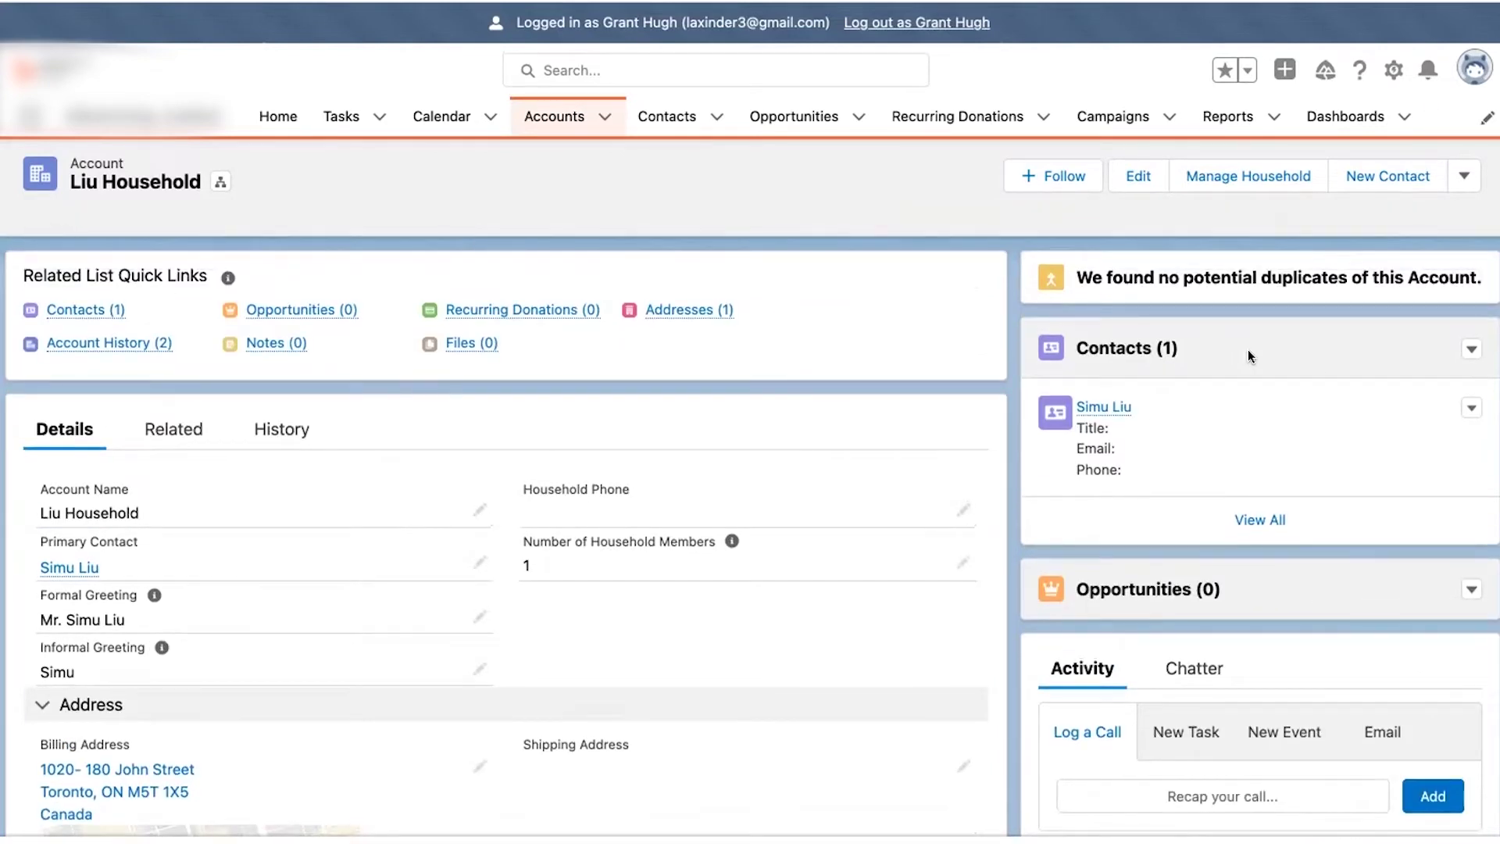
left_click(1467, 347)
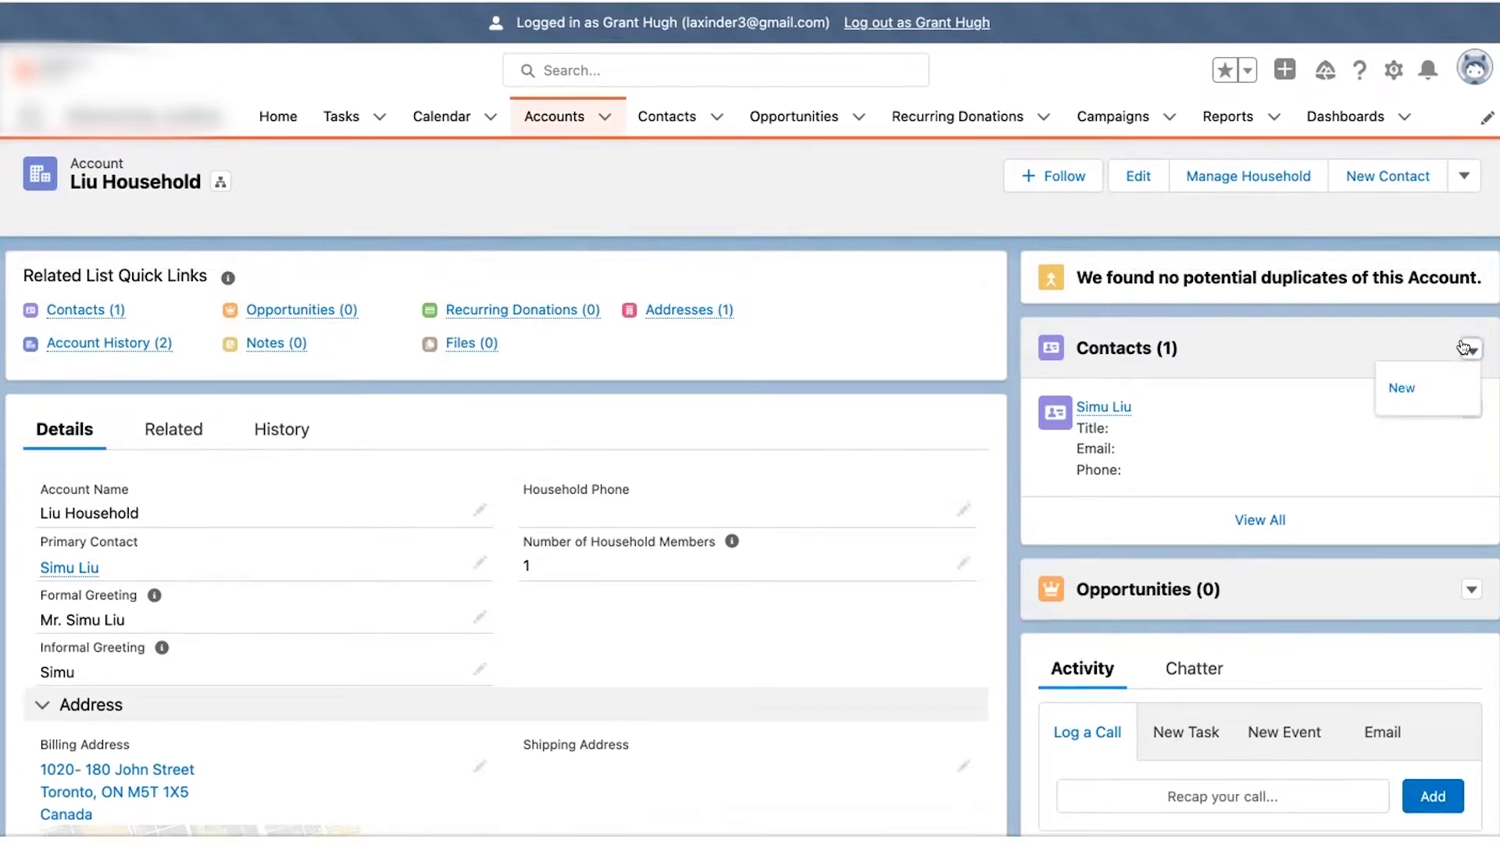
left_click(1414, 386)
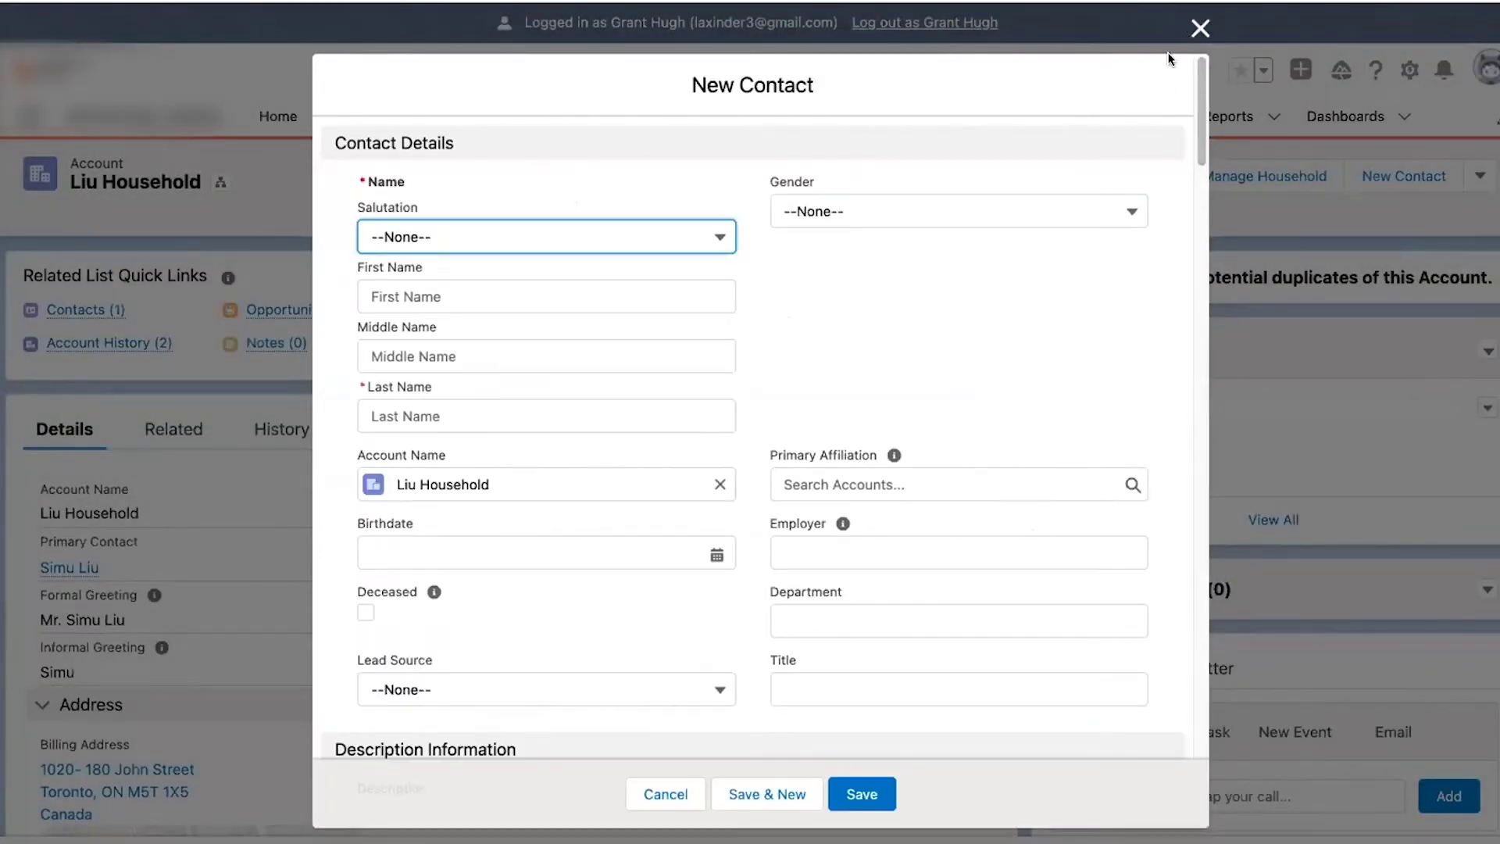
- Enter the new household contact's first and last name
key("Tab")
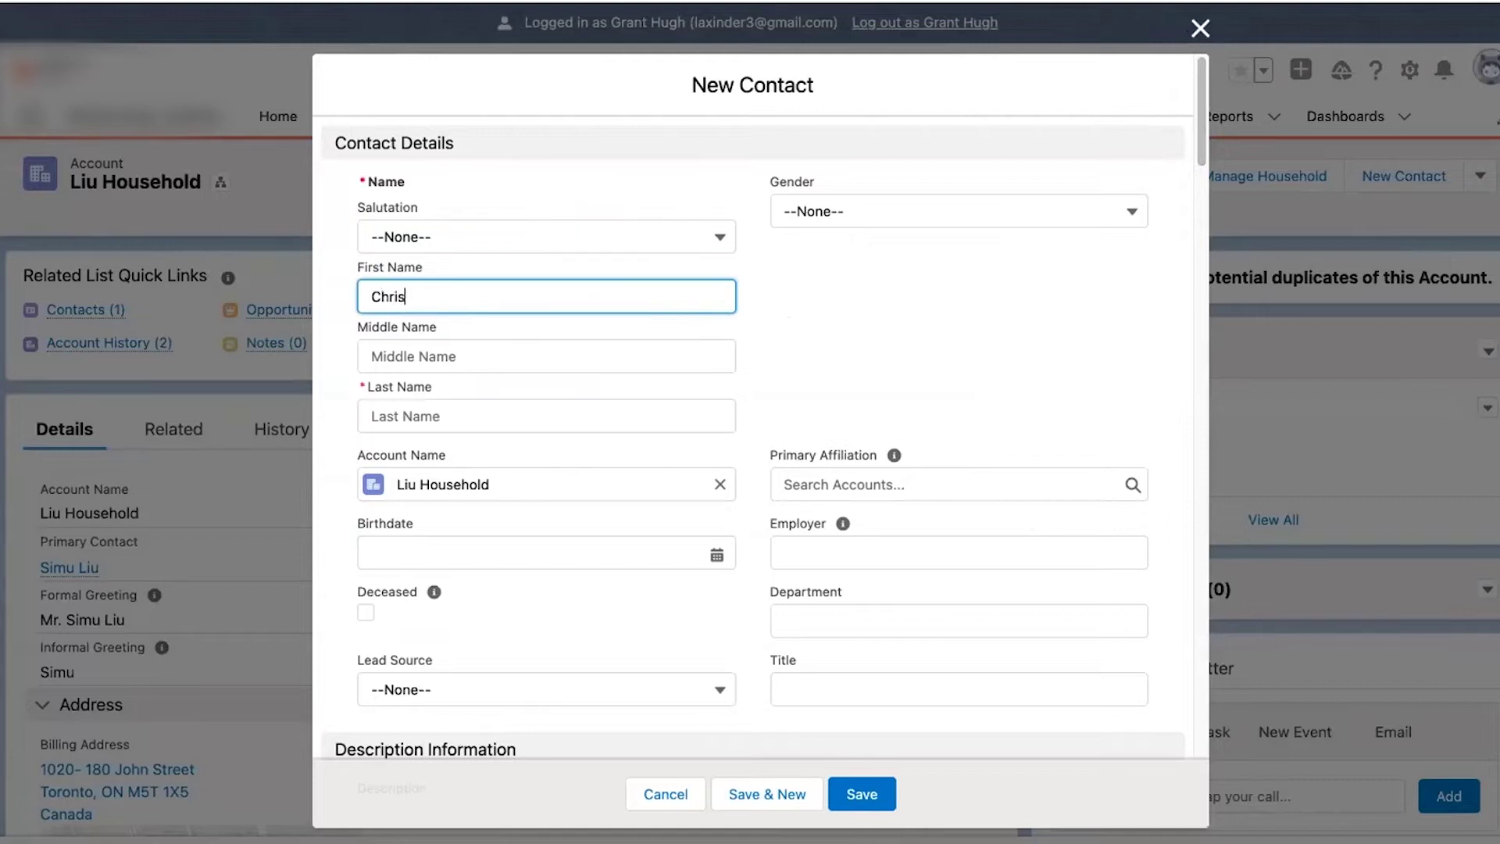
left_click(595, 427)
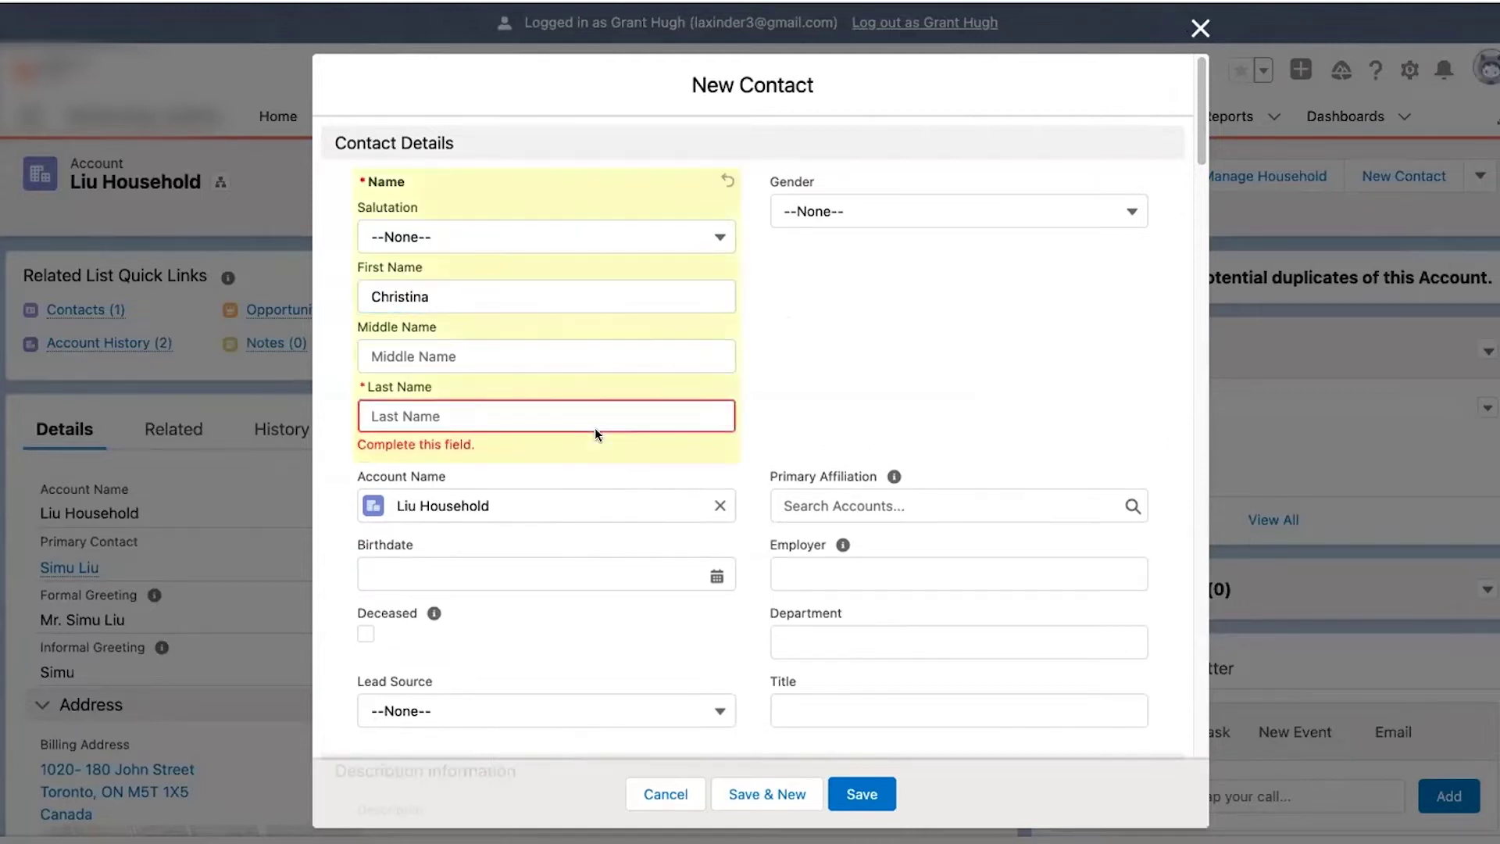
left_click(548, 411)
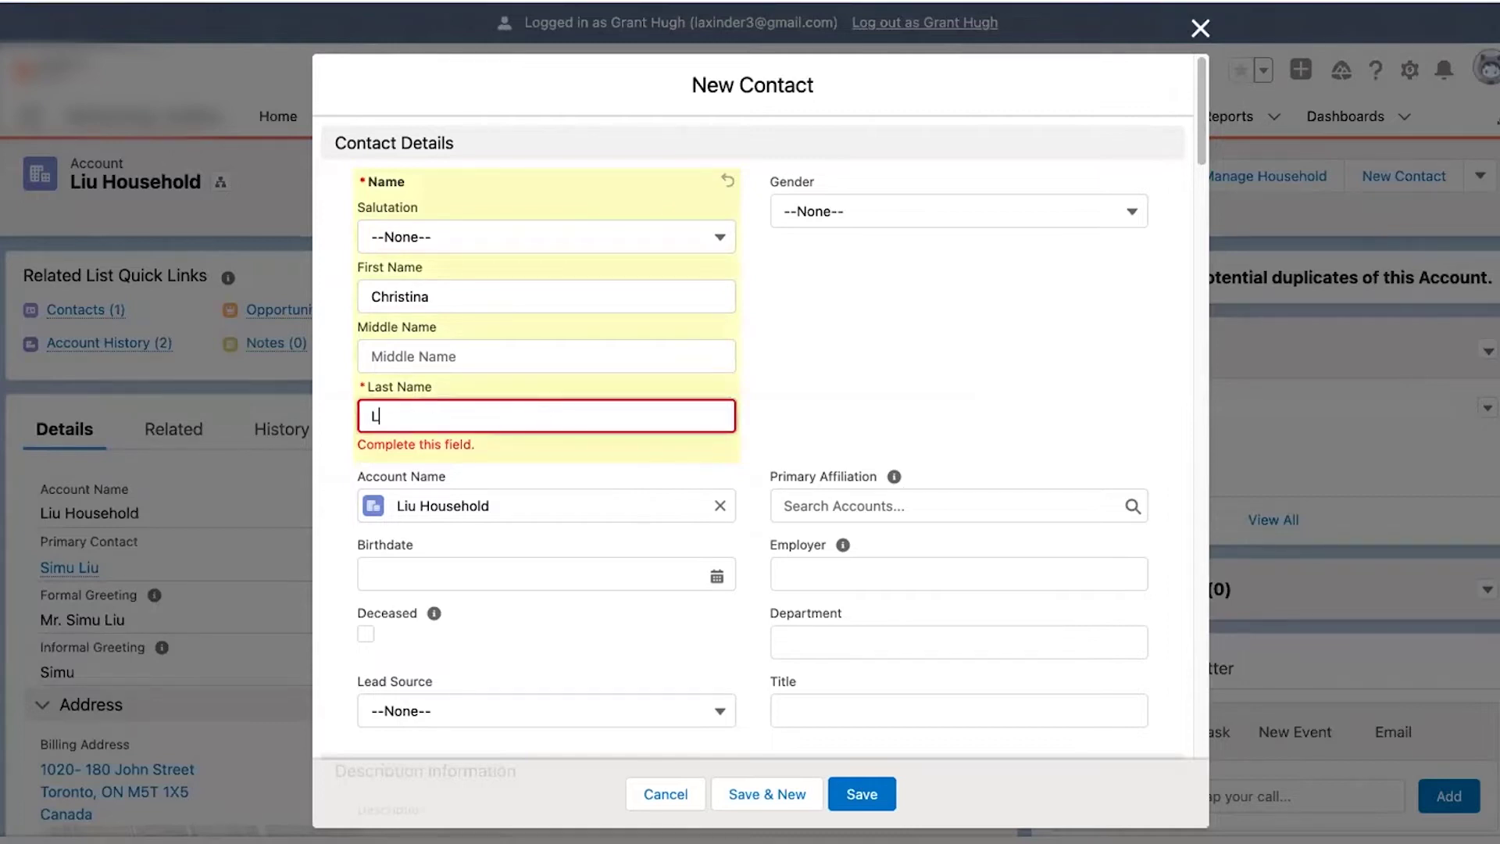
left_click(930, 311)
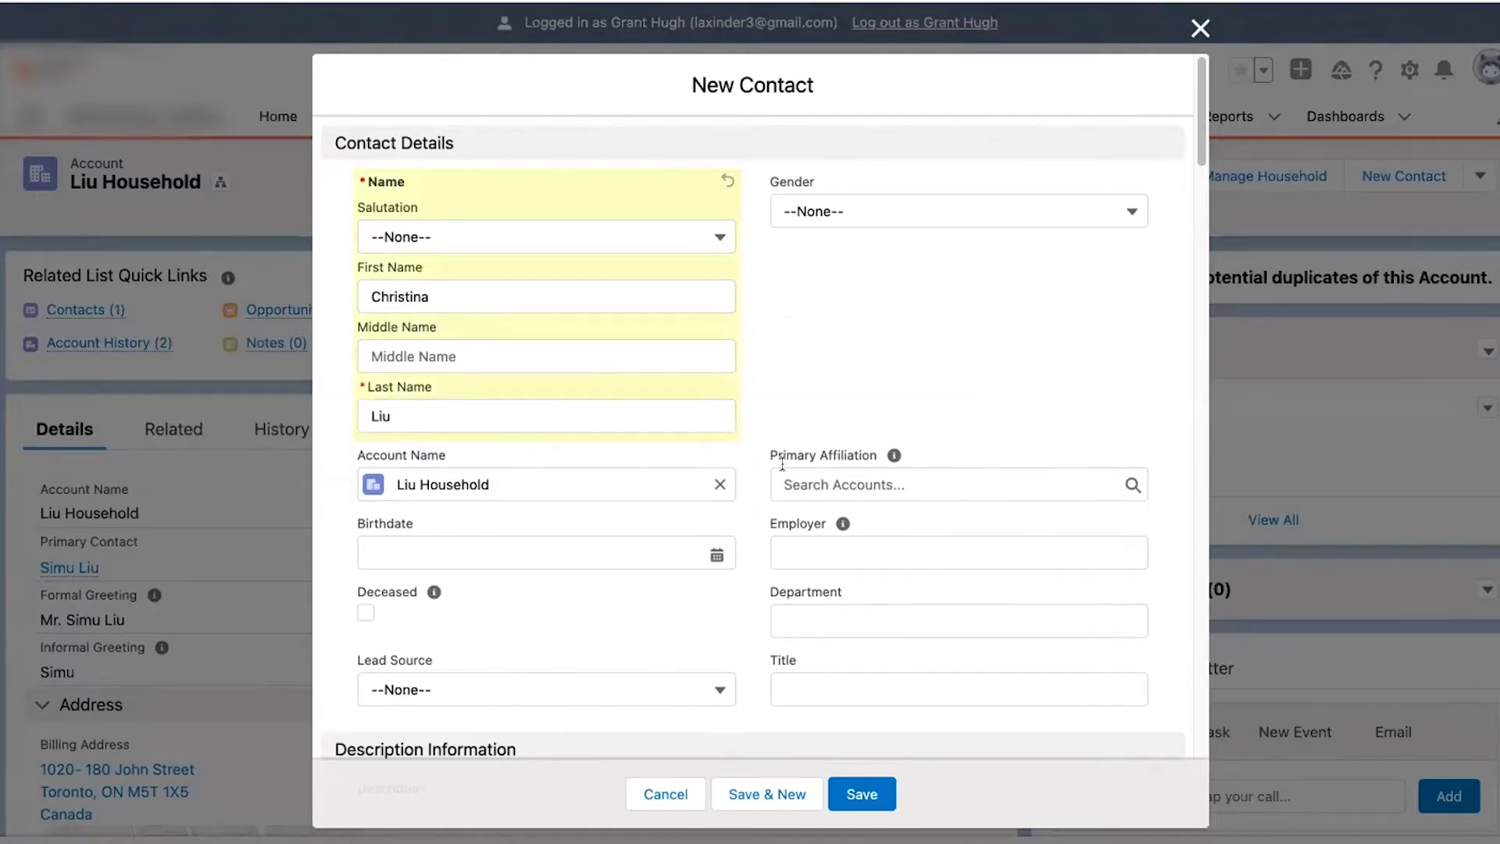
- Set the contact's Gender to Female and save the new contact
scroll(783, 472, "down", 3)
scroll(724, 453, "up", 2)
left_click(888, 208)
left_click(852, 325)
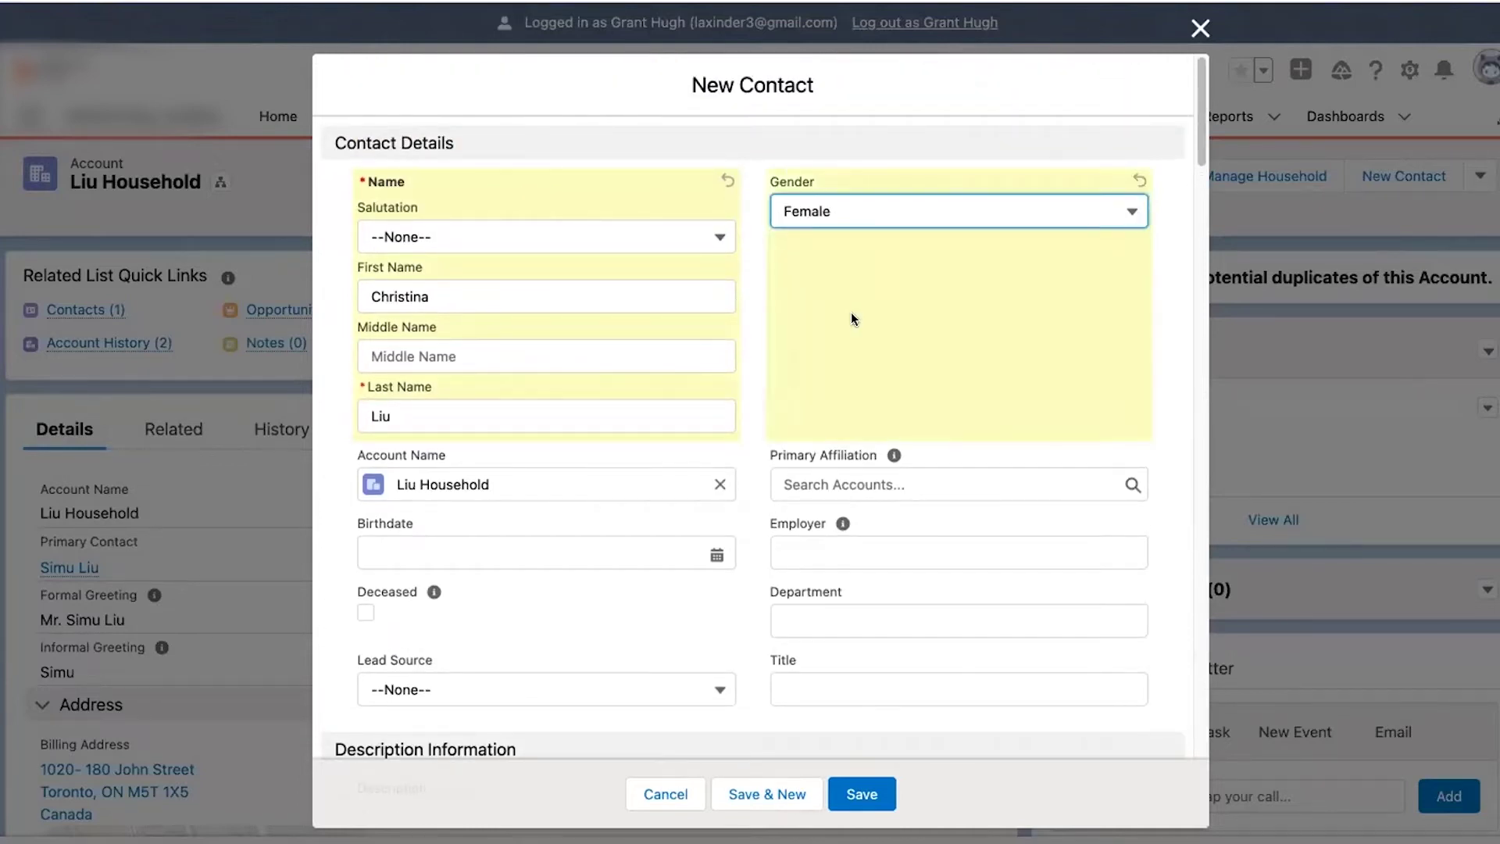
left_click(844, 781)
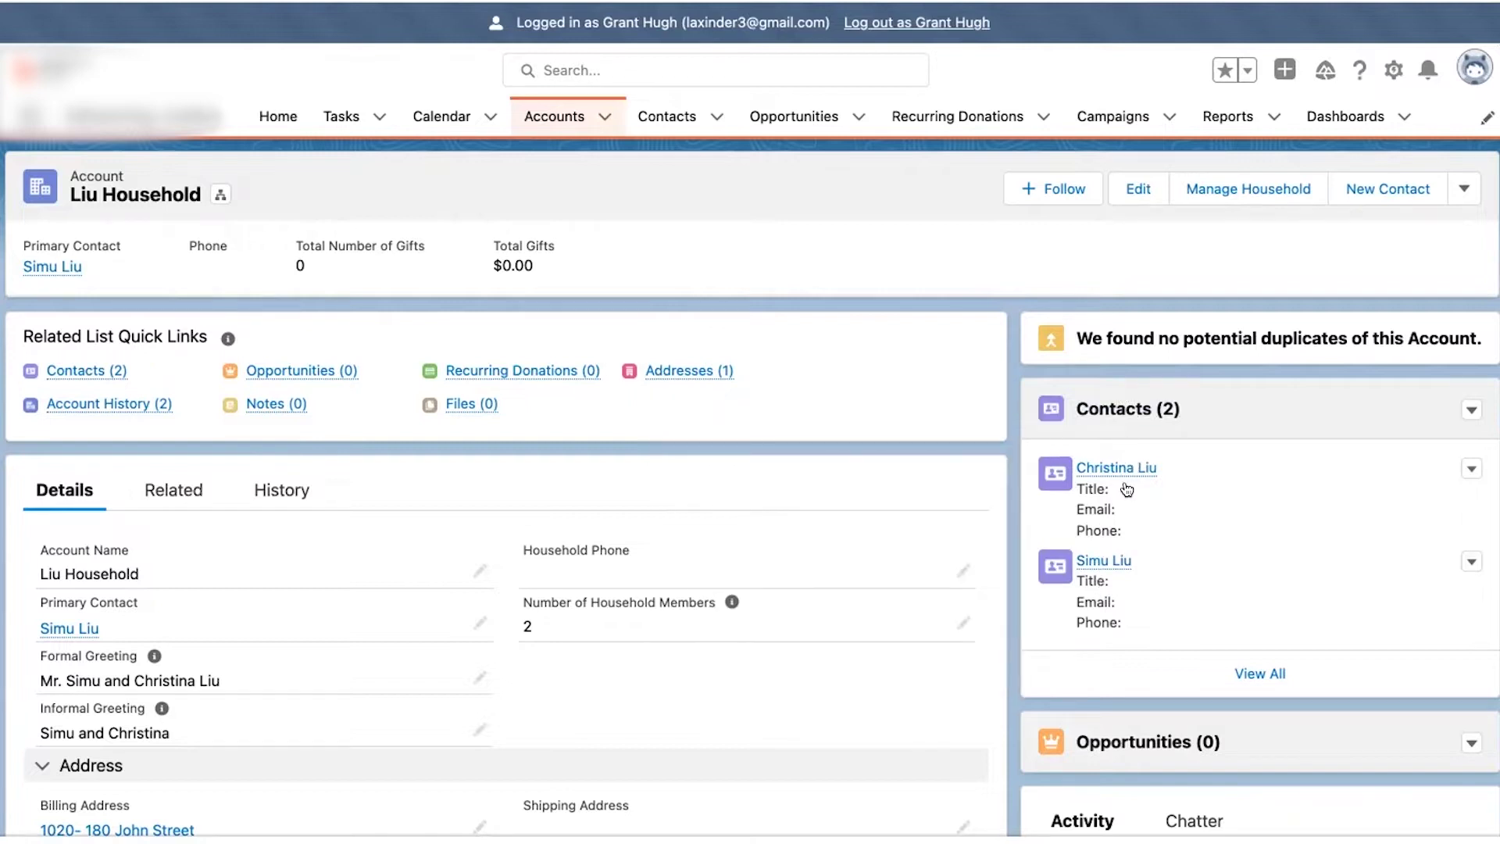
mouse_move(1132, 469)
- From the primary contact's Related lists, start a new Relationship
left_click(1104, 560)
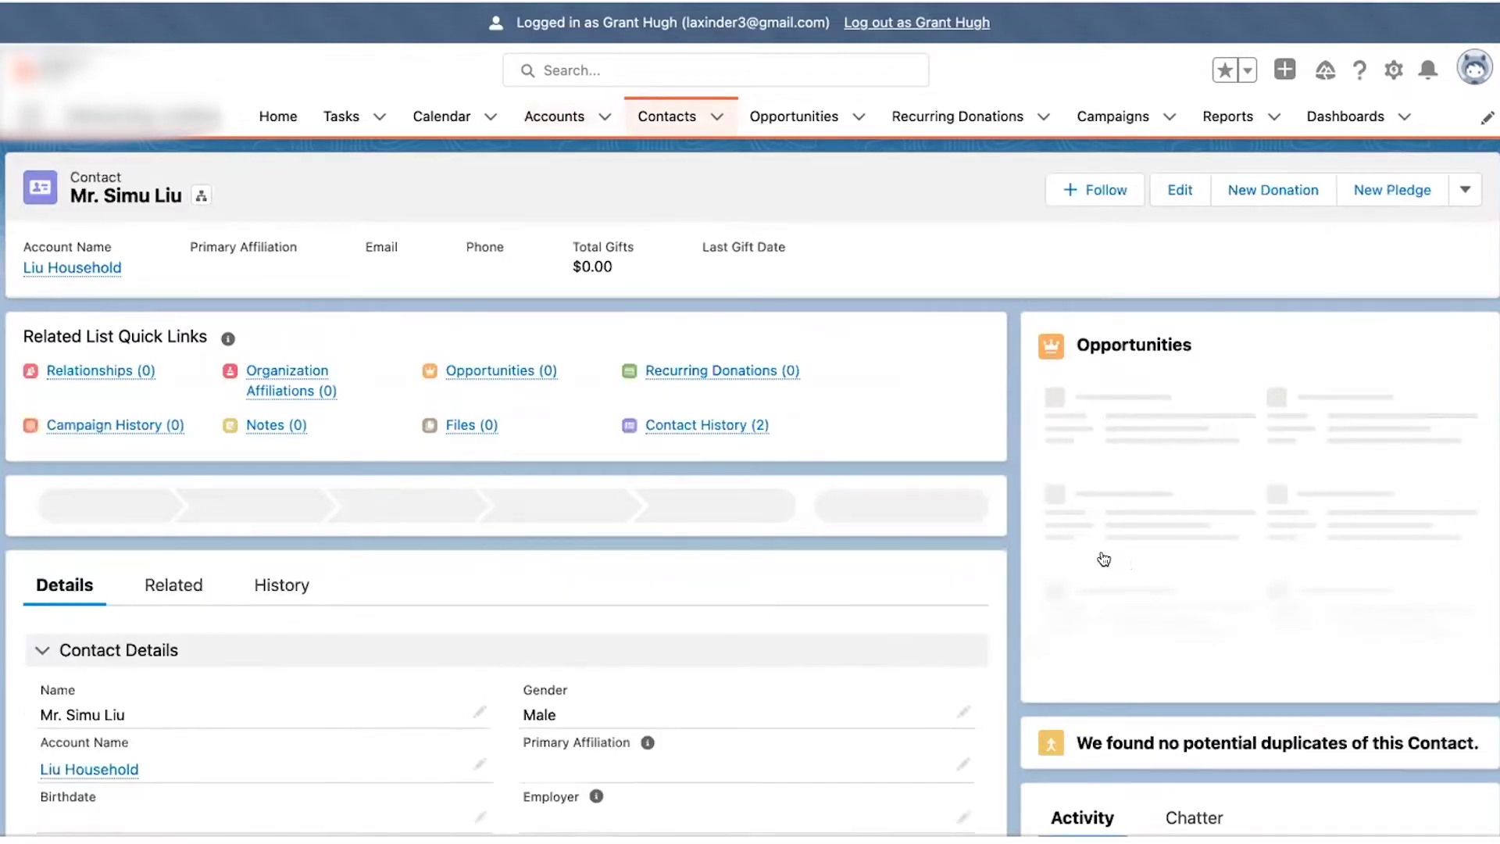
scroll(701, 623, "down", 3)
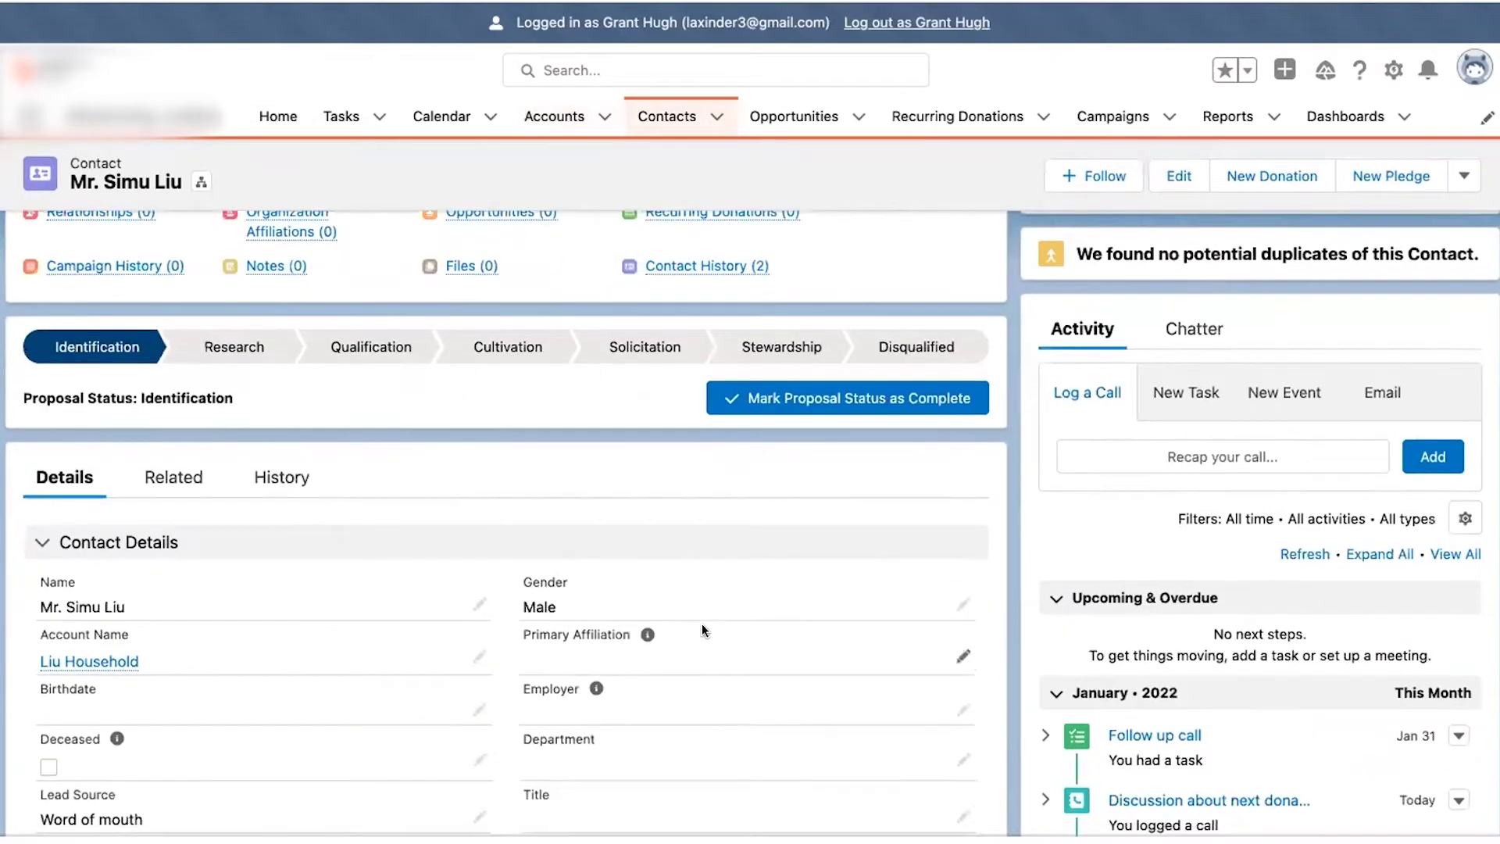
left_click(194, 490)
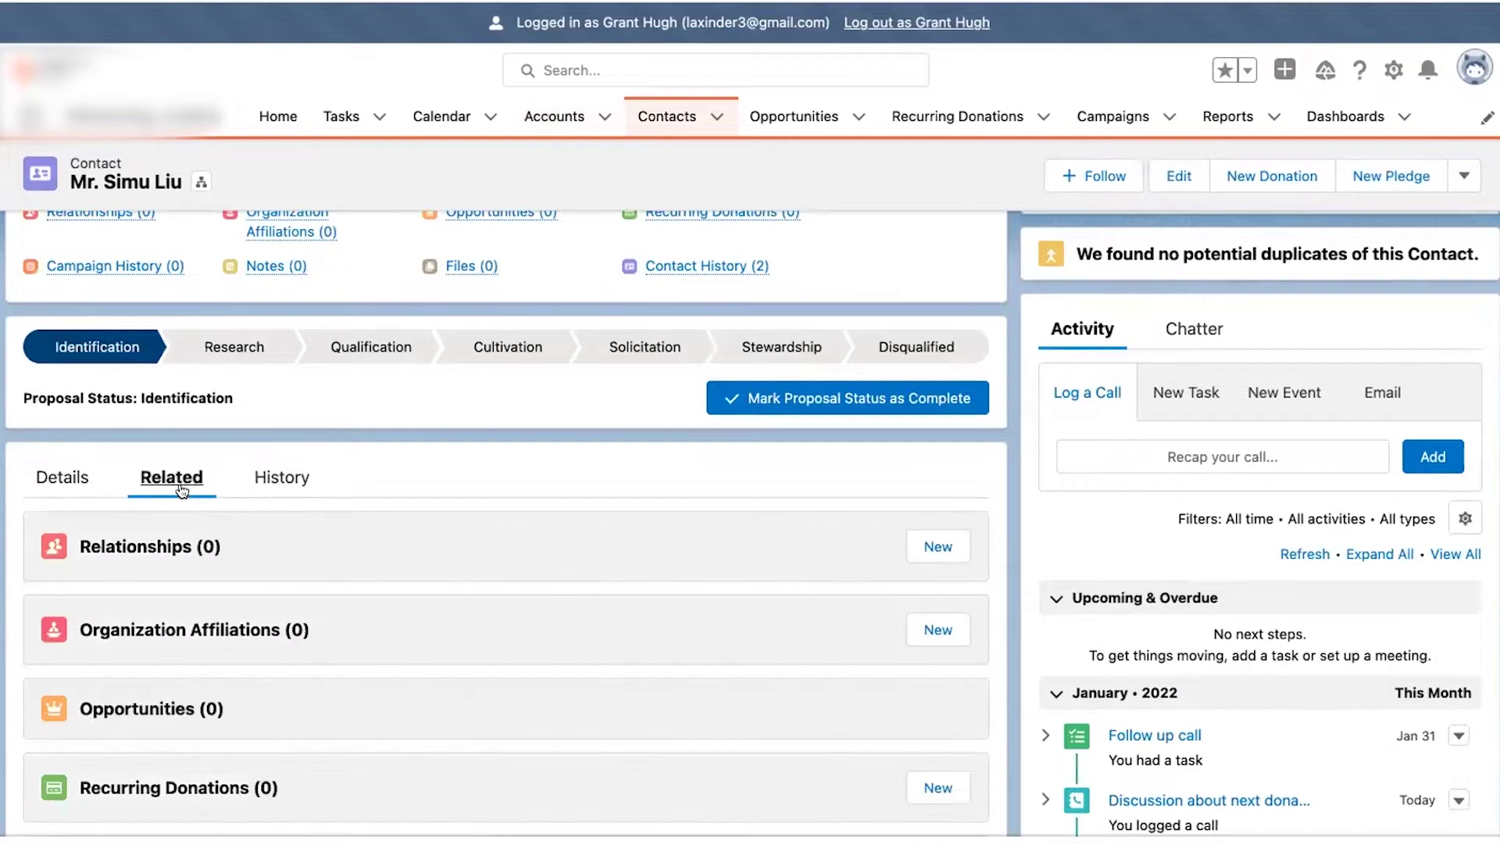
left_click(949, 547)
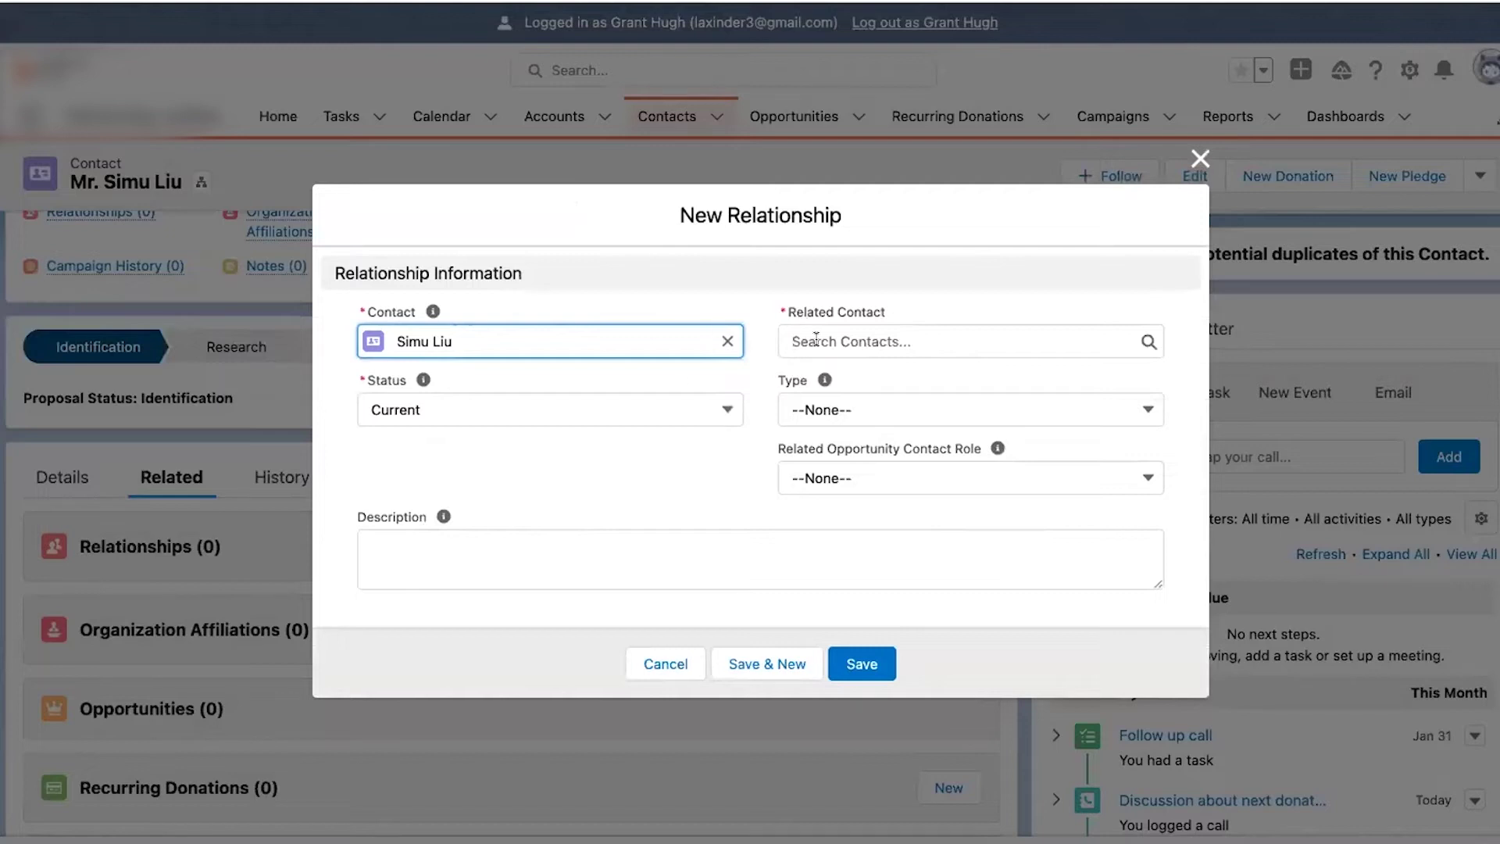
- Select the new household contact as Related Contact with relationship type Mother
left_click(816, 341)
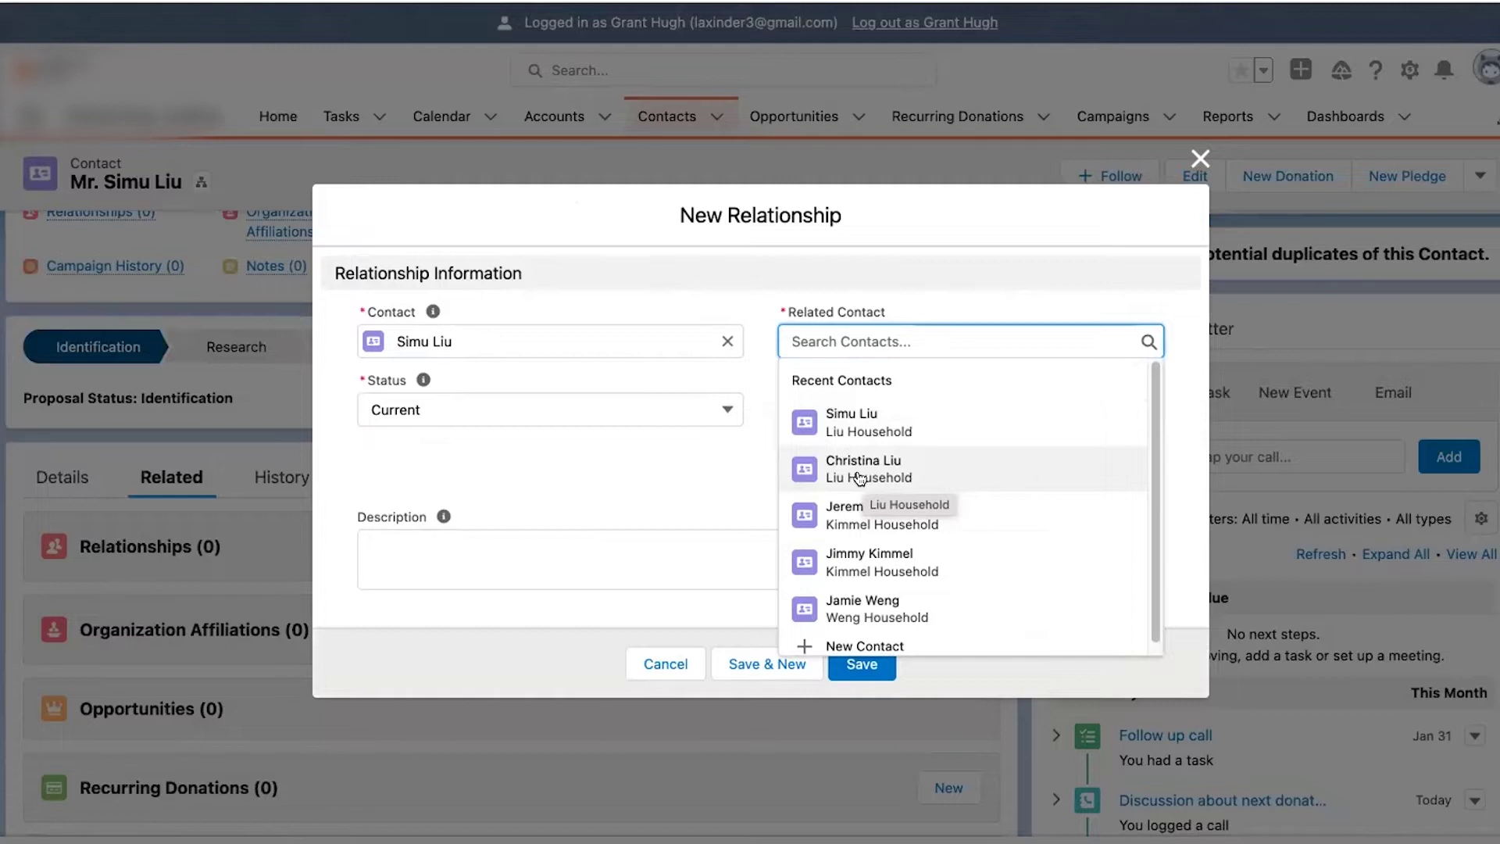
left_click(860, 478)
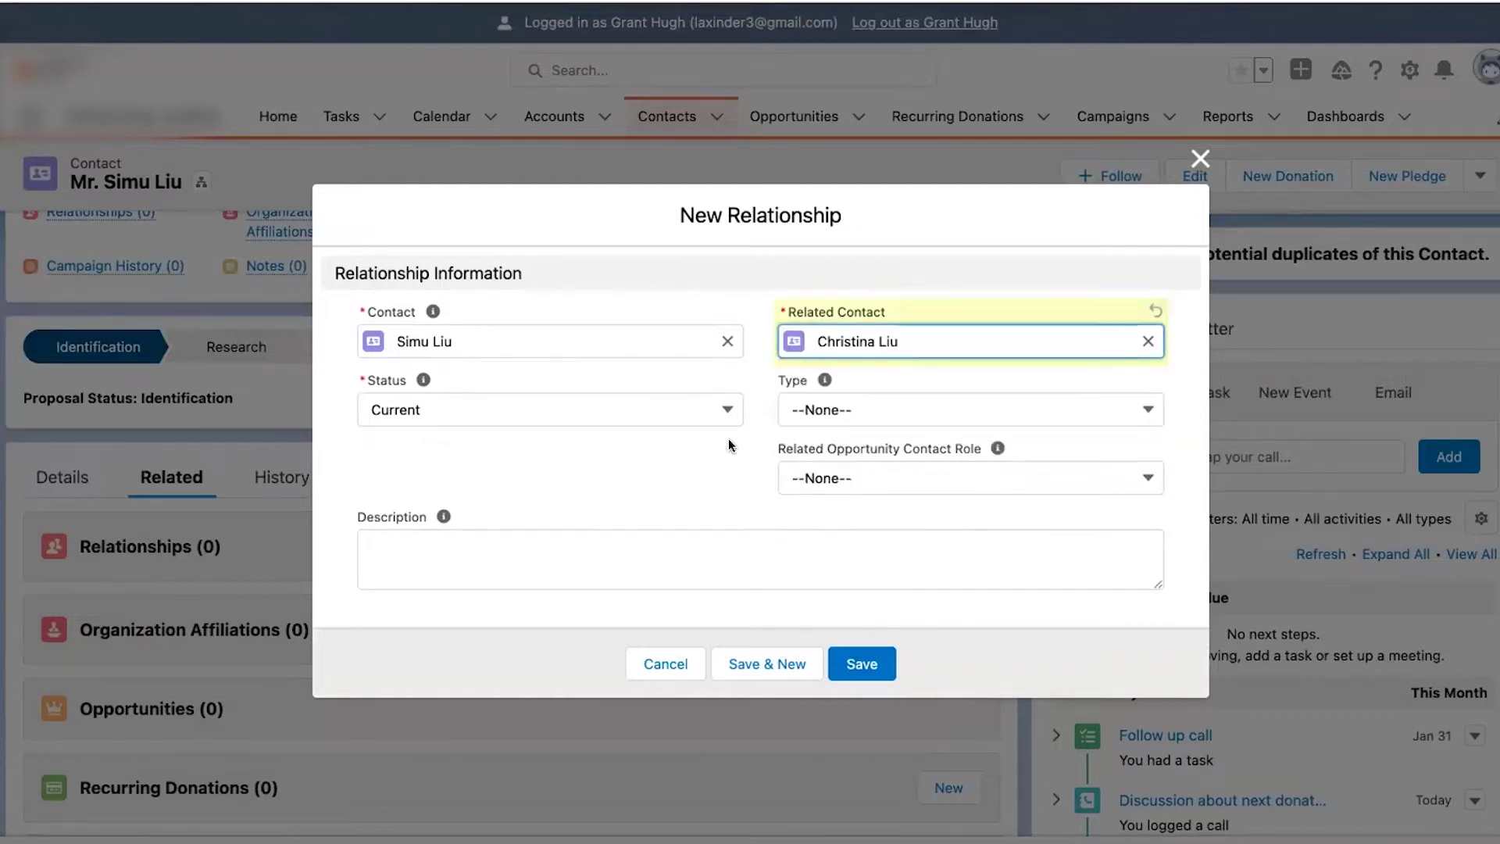
left_click(804, 408)
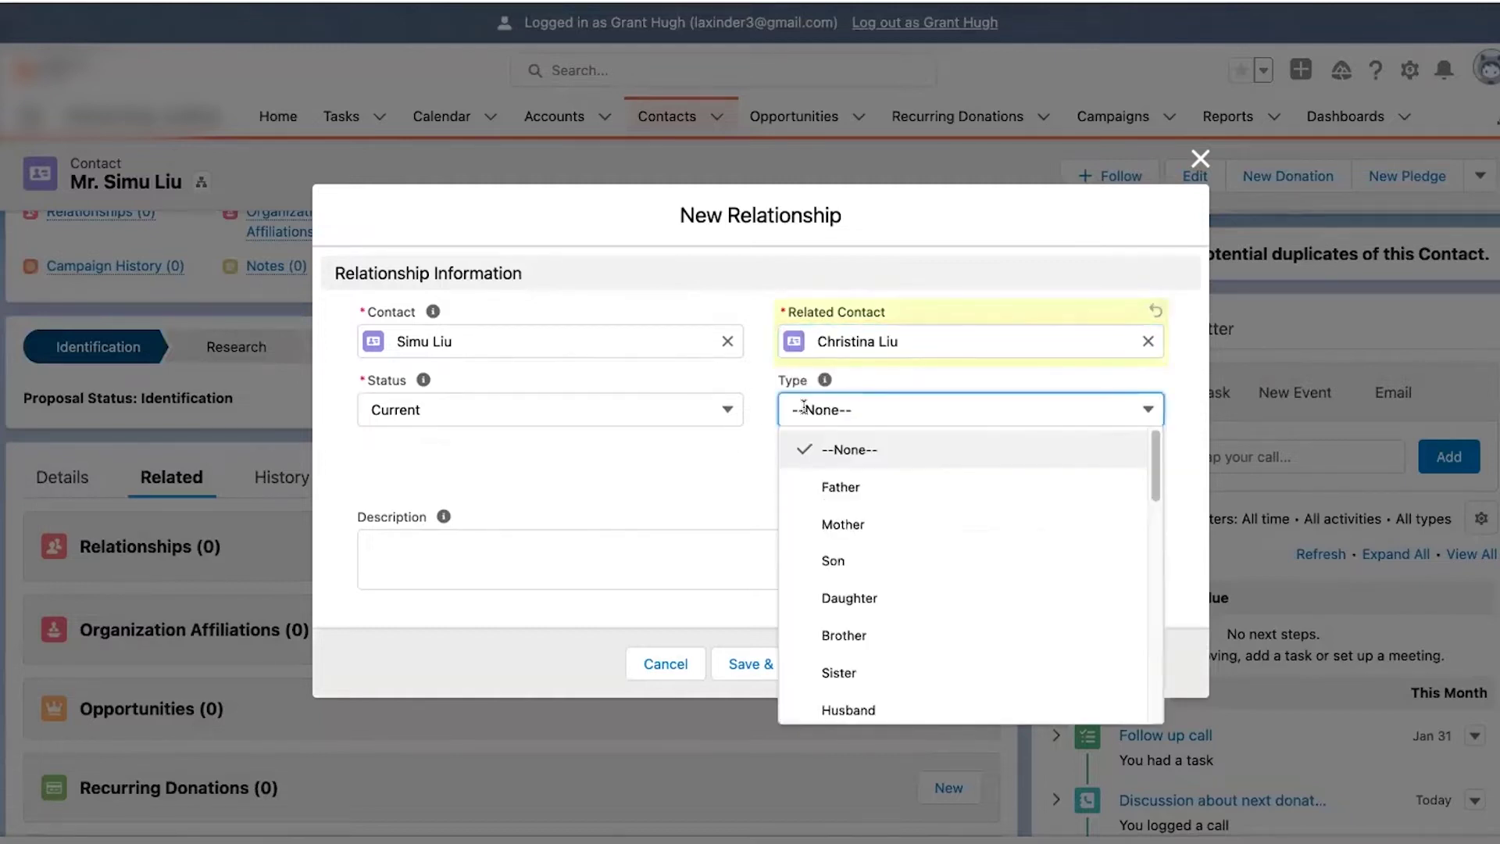
left_click(815, 524)
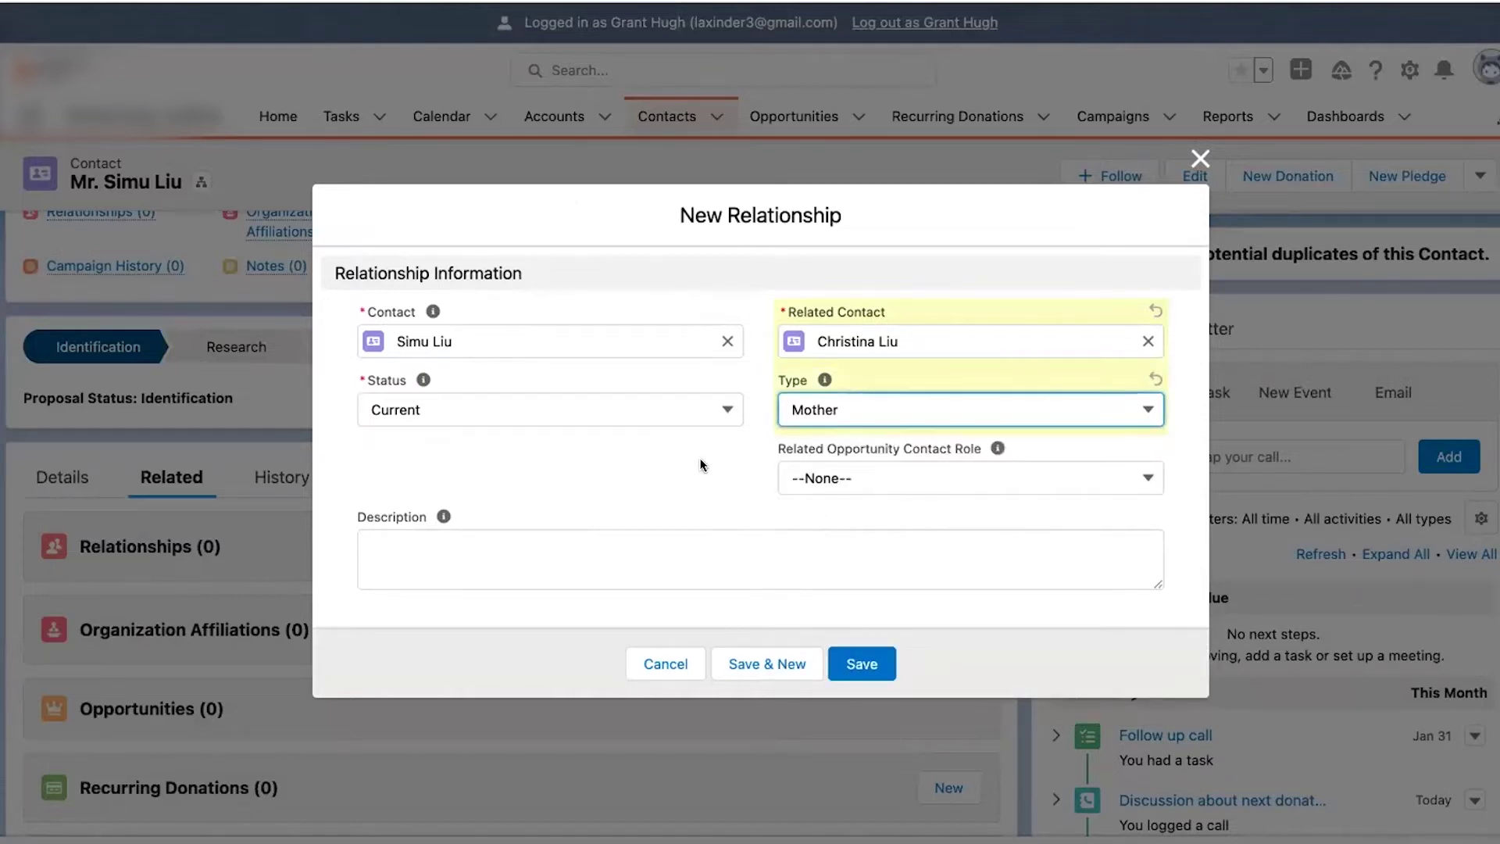
left_click(815, 478)
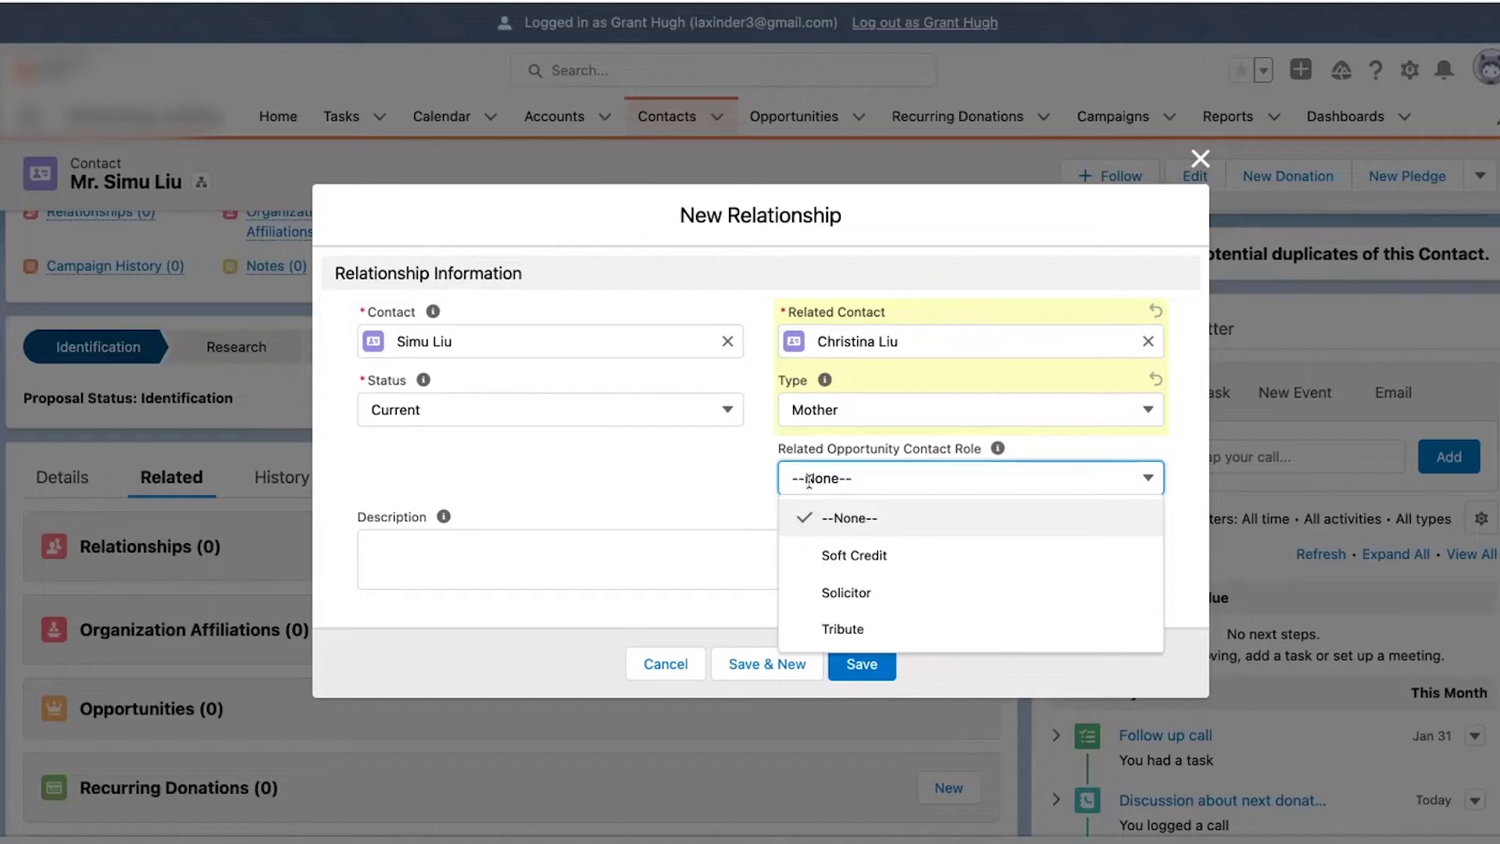
left_click(821, 477)
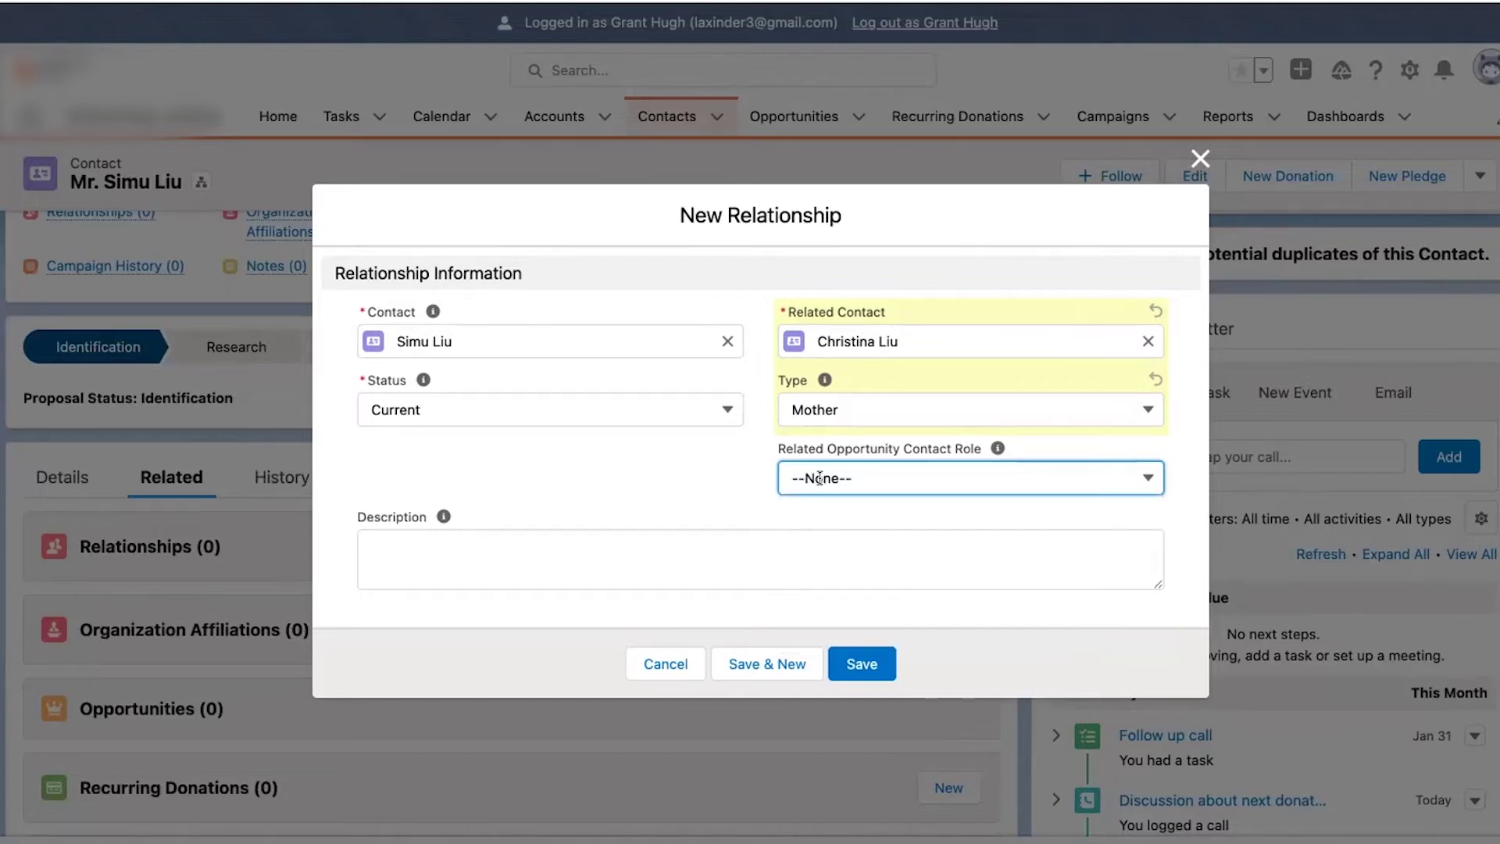
- Try type Friend and contact role Solicitor, then reset the role to --None--
left_click(839, 407)
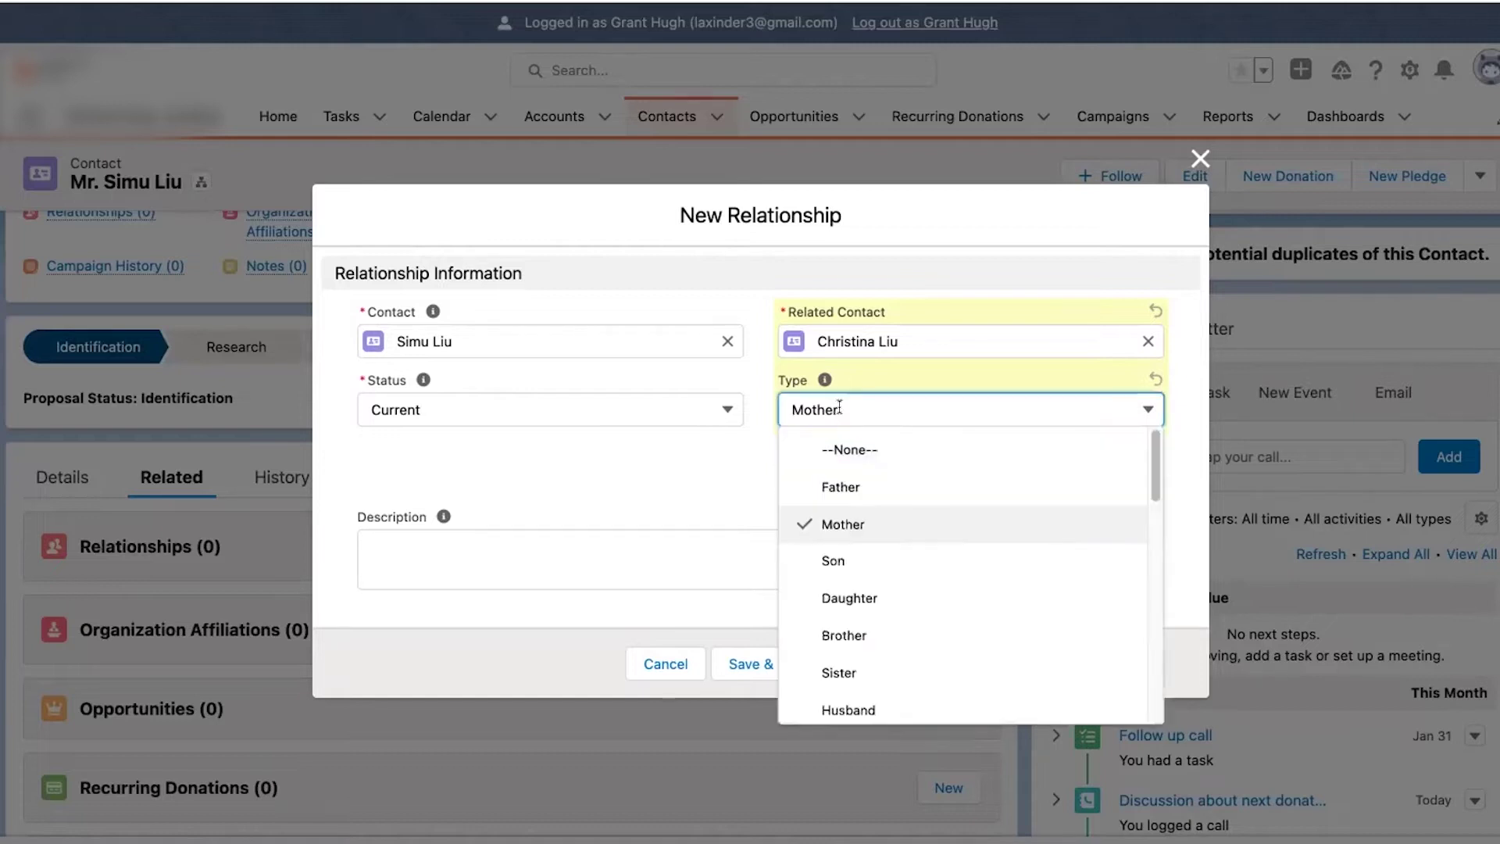
scroll(860, 579, "down", 4)
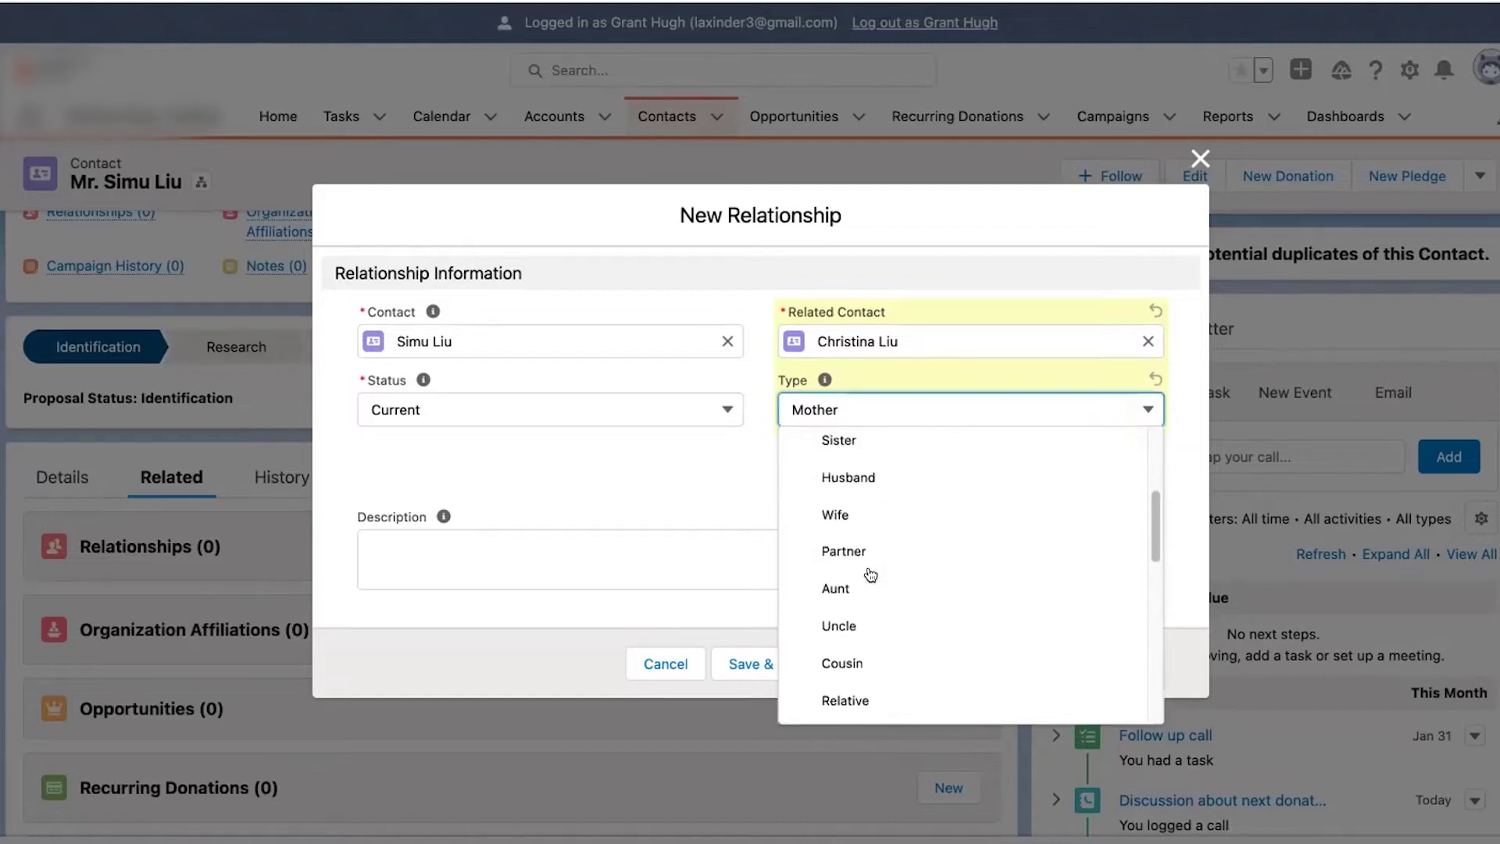
scroll(852, 653, "down", 1)
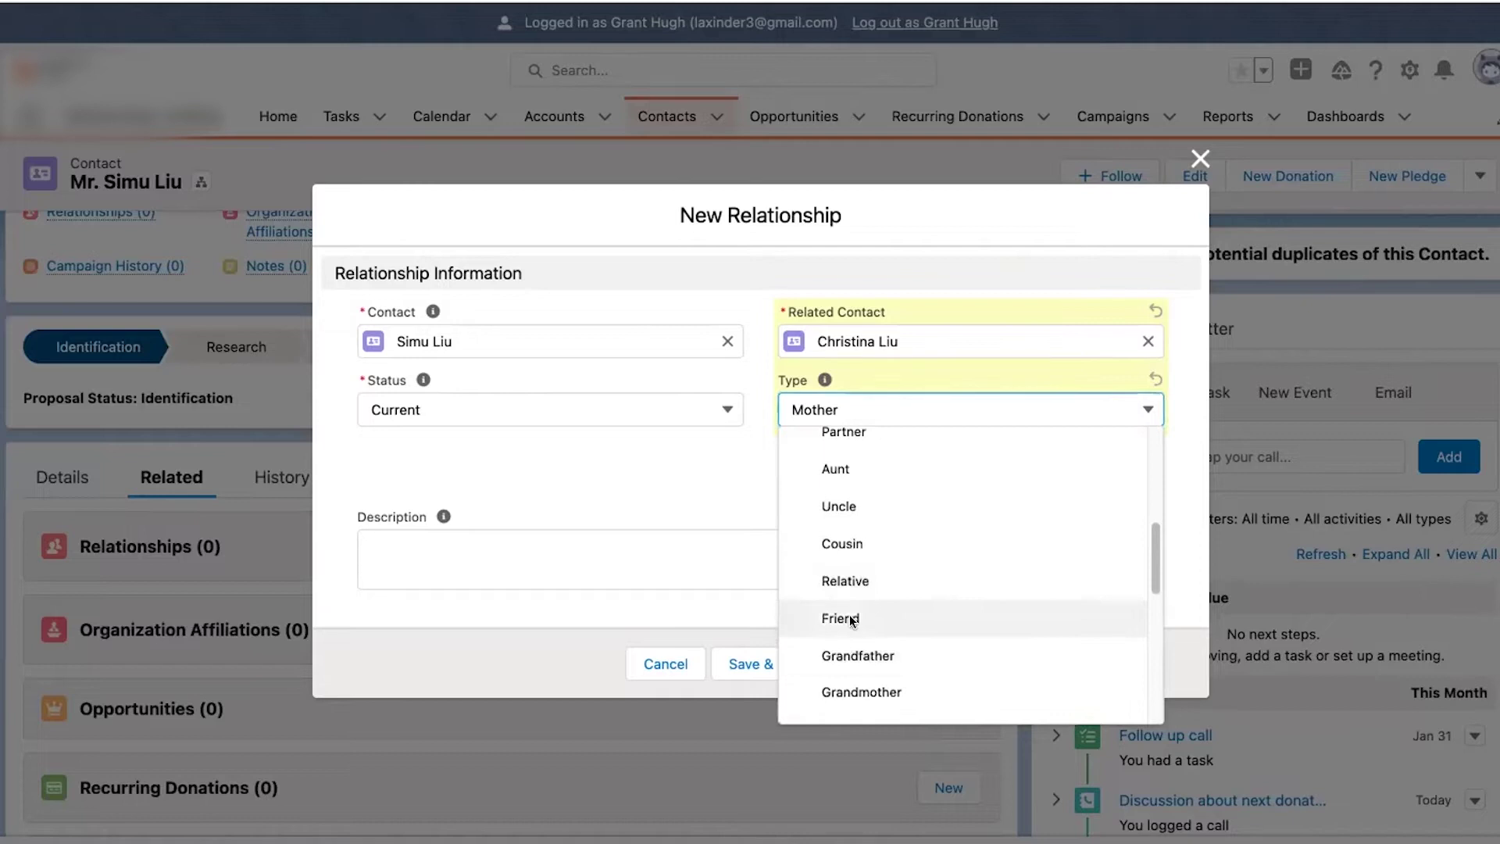
left_click(851, 621)
left_click(856, 476)
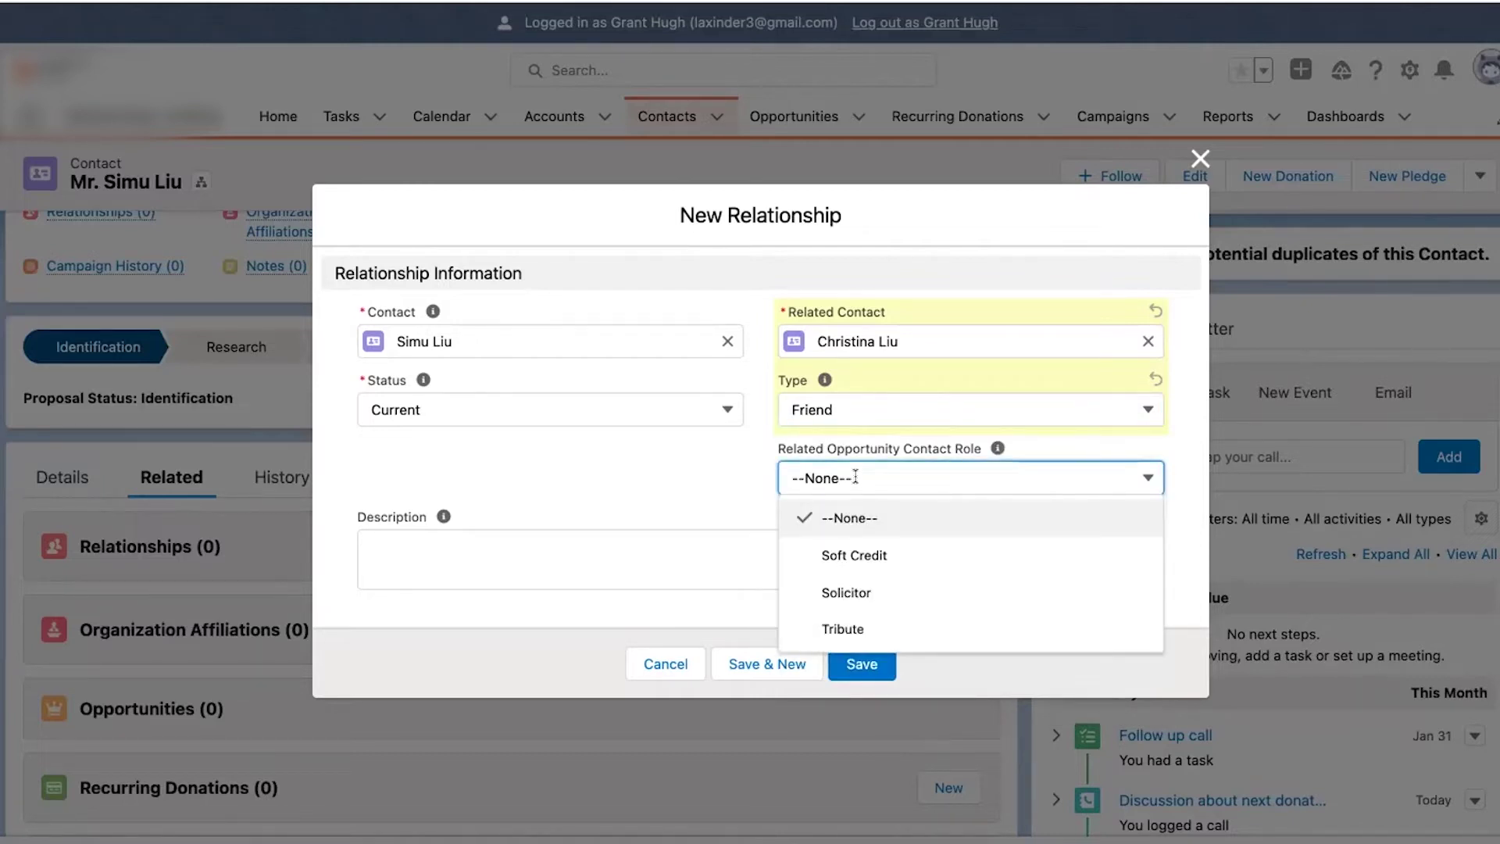
left_click(838, 594)
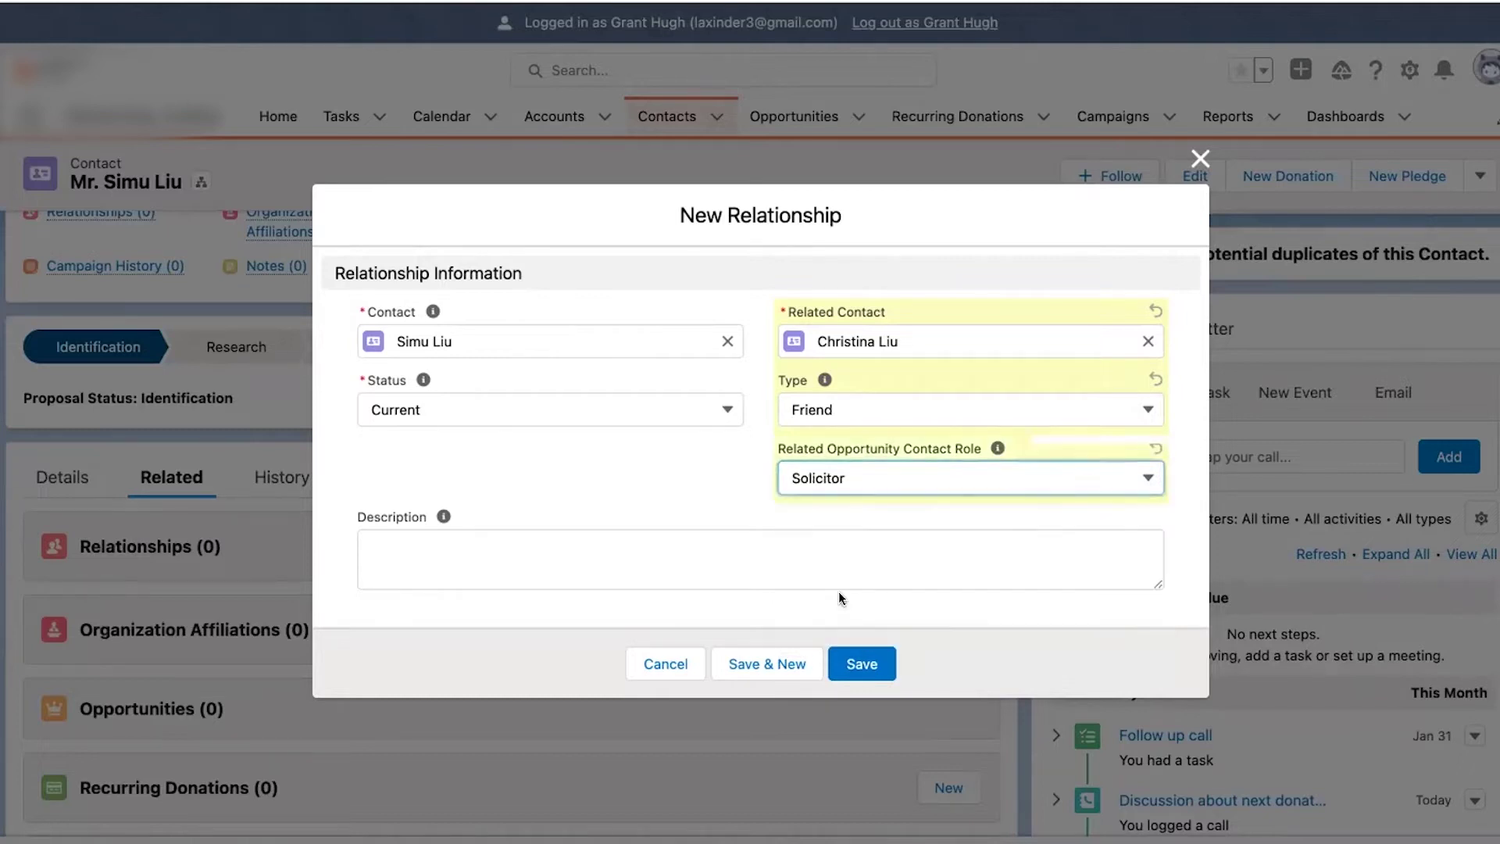
left_click(851, 480)
left_click(847, 513)
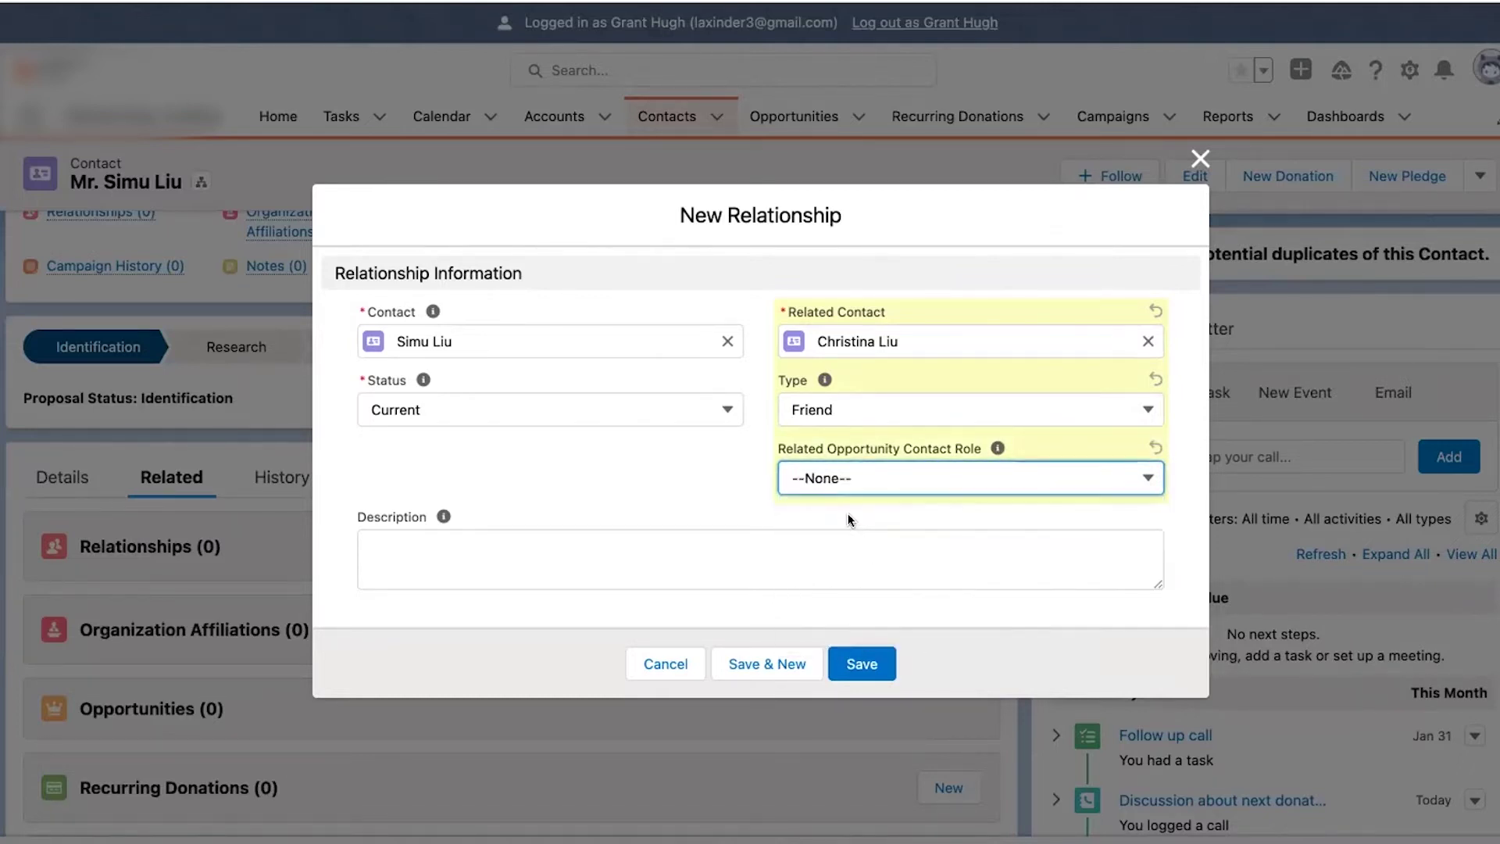
- Set the type back to Mother, keep status Current, and save the relationship
left_click(853, 422)
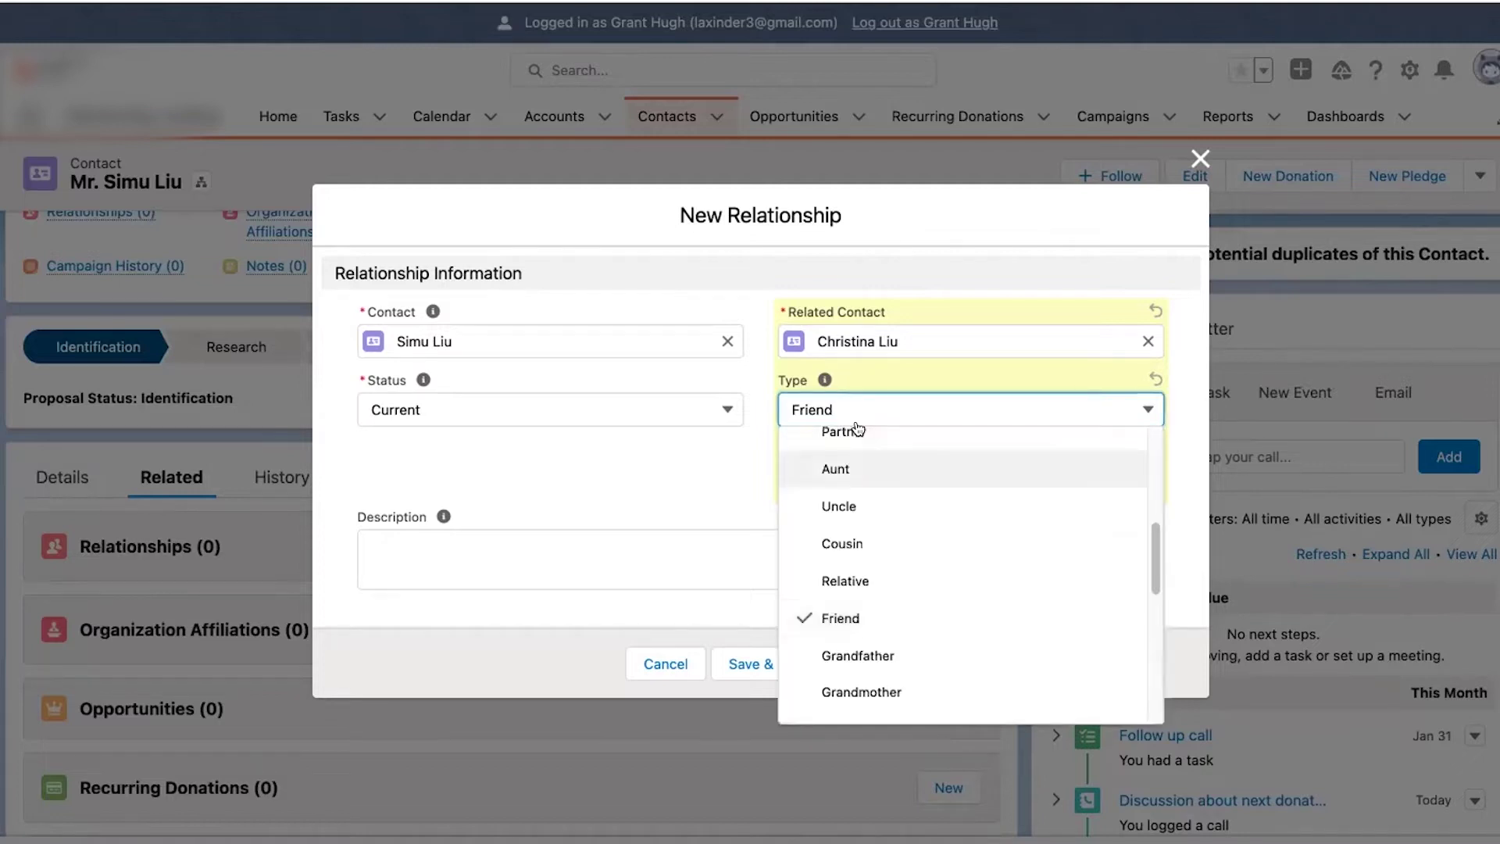
scroll(857, 432, "up", 1)
scroll(864, 488, "up", 5)
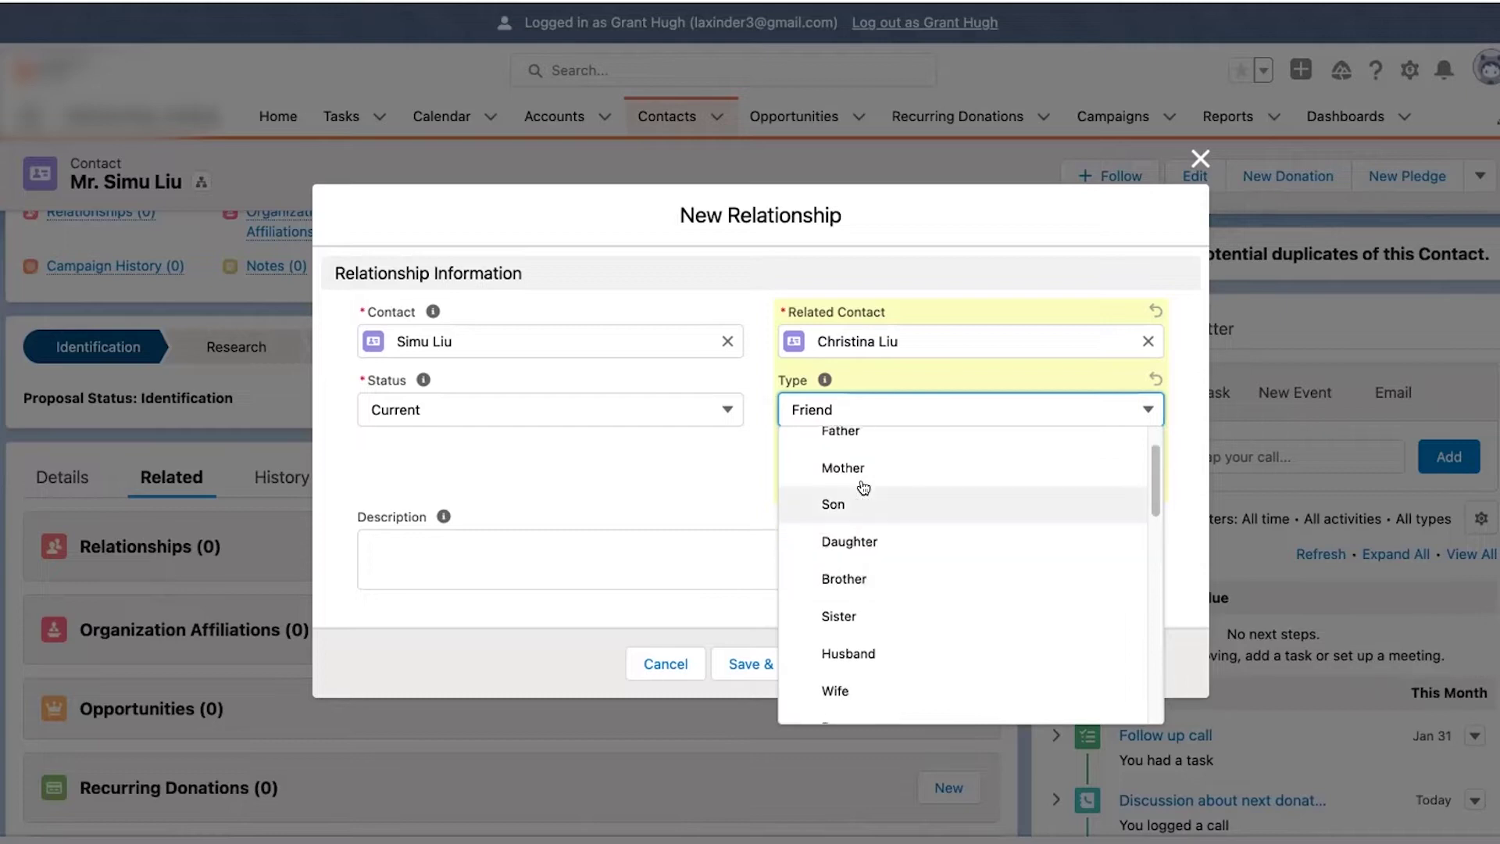
left_click(860, 468)
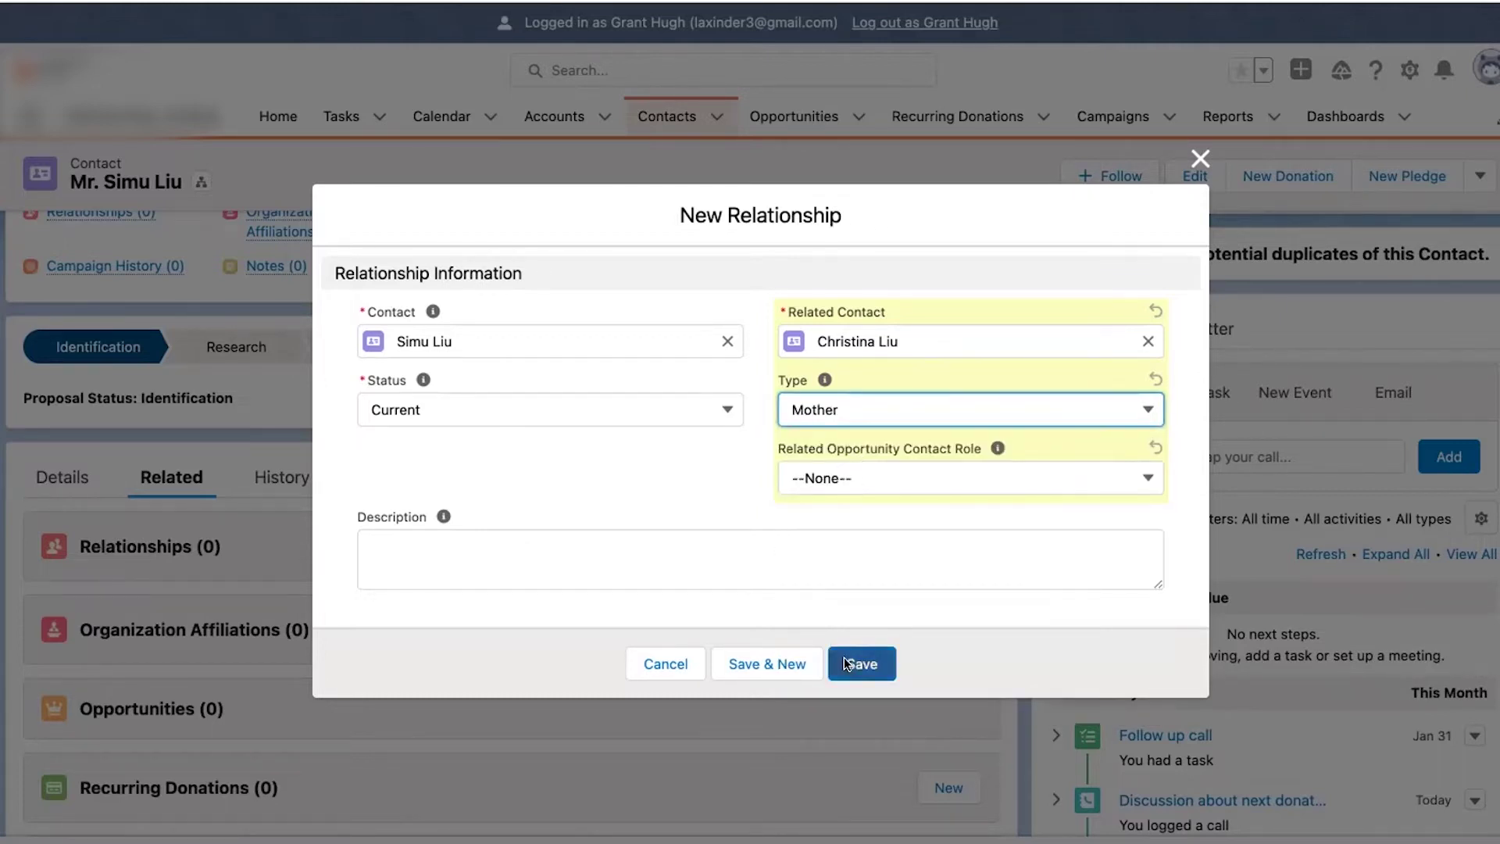
left_click(683, 401)
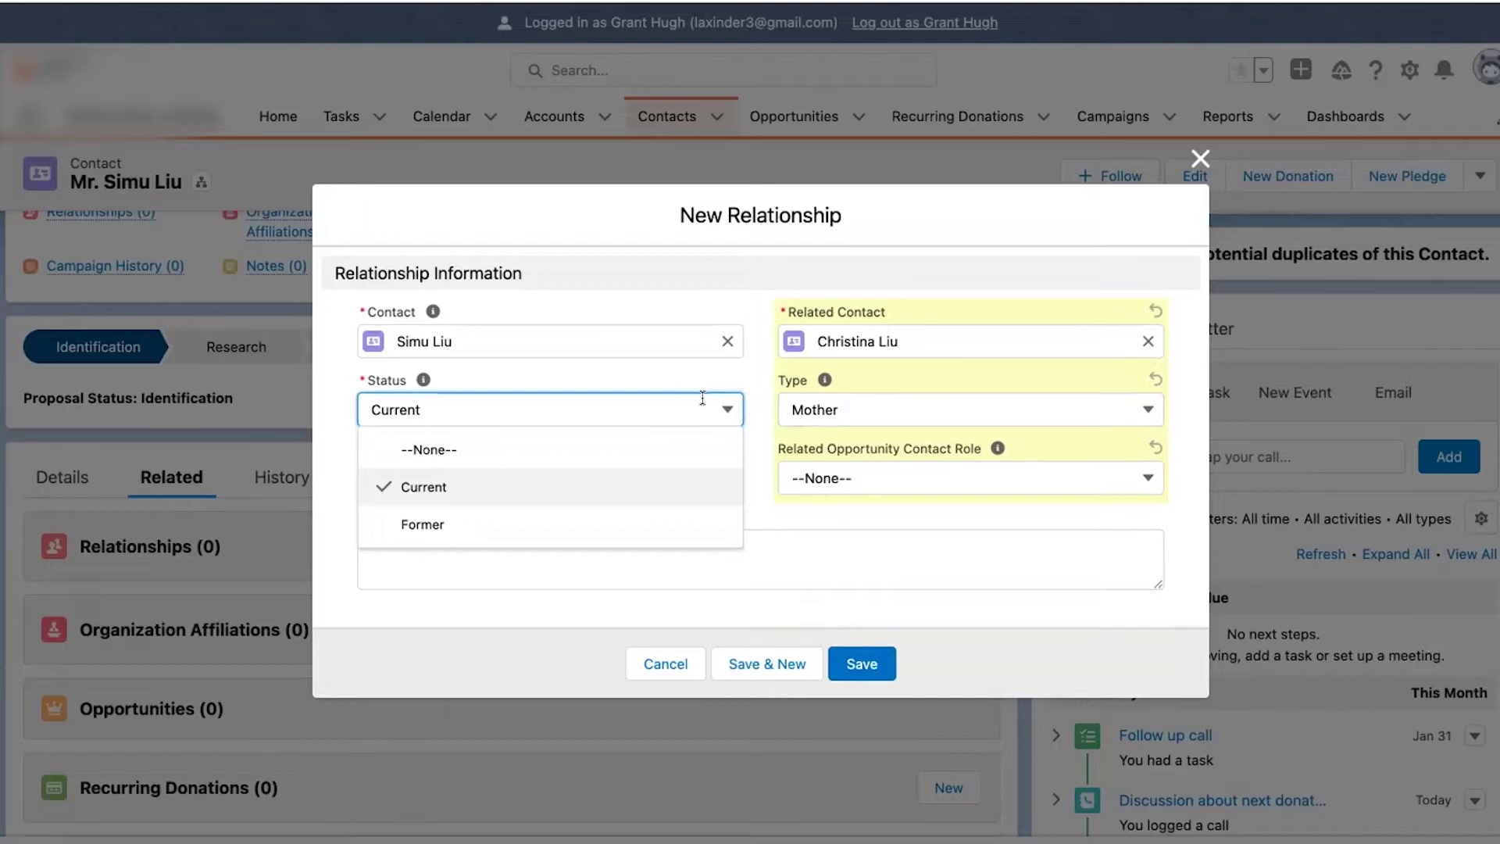
left_click(771, 372)
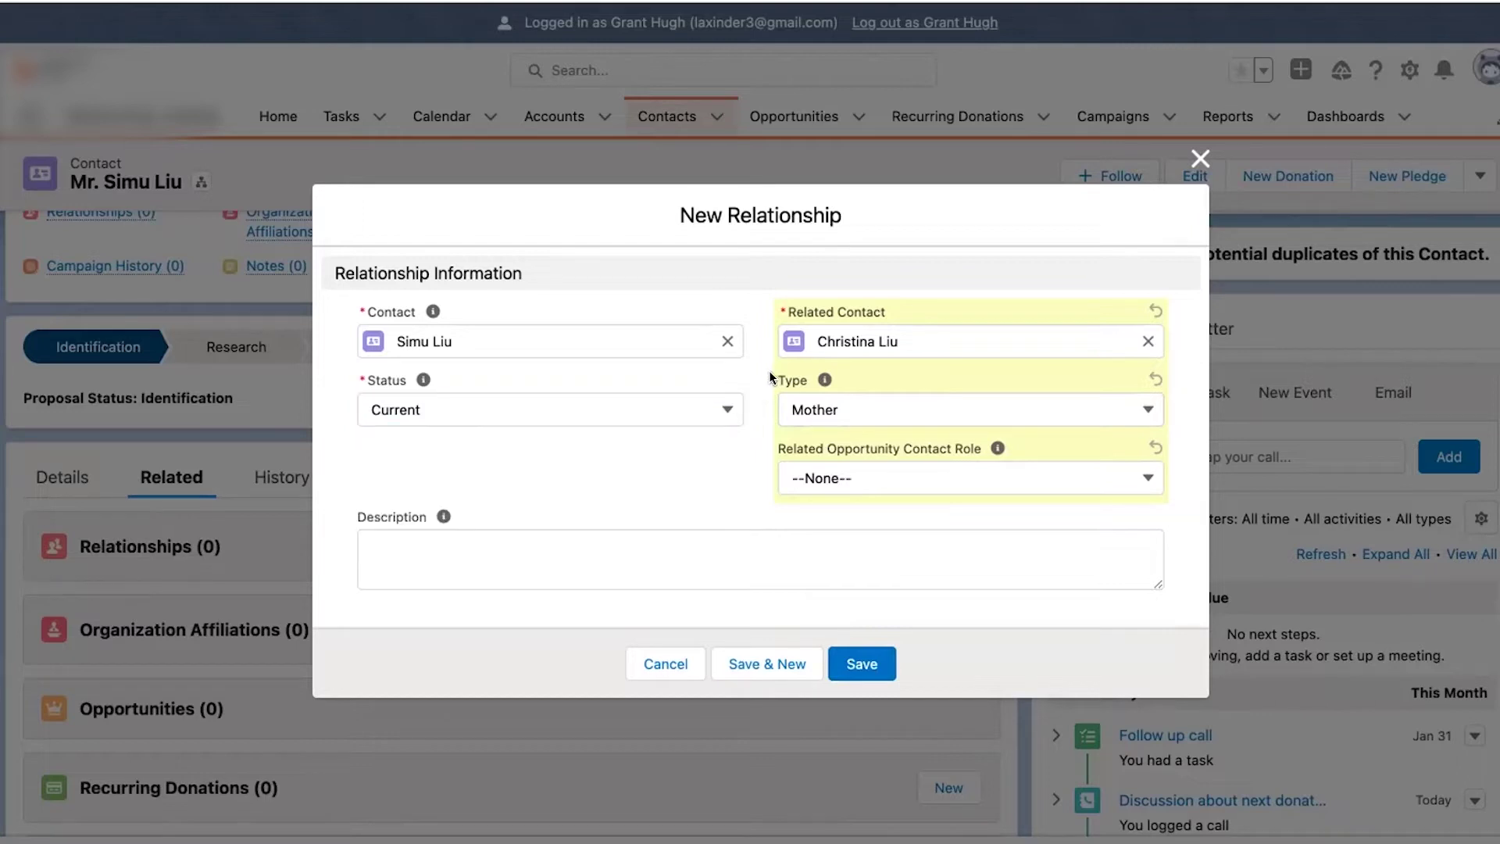
left_click(863, 663)
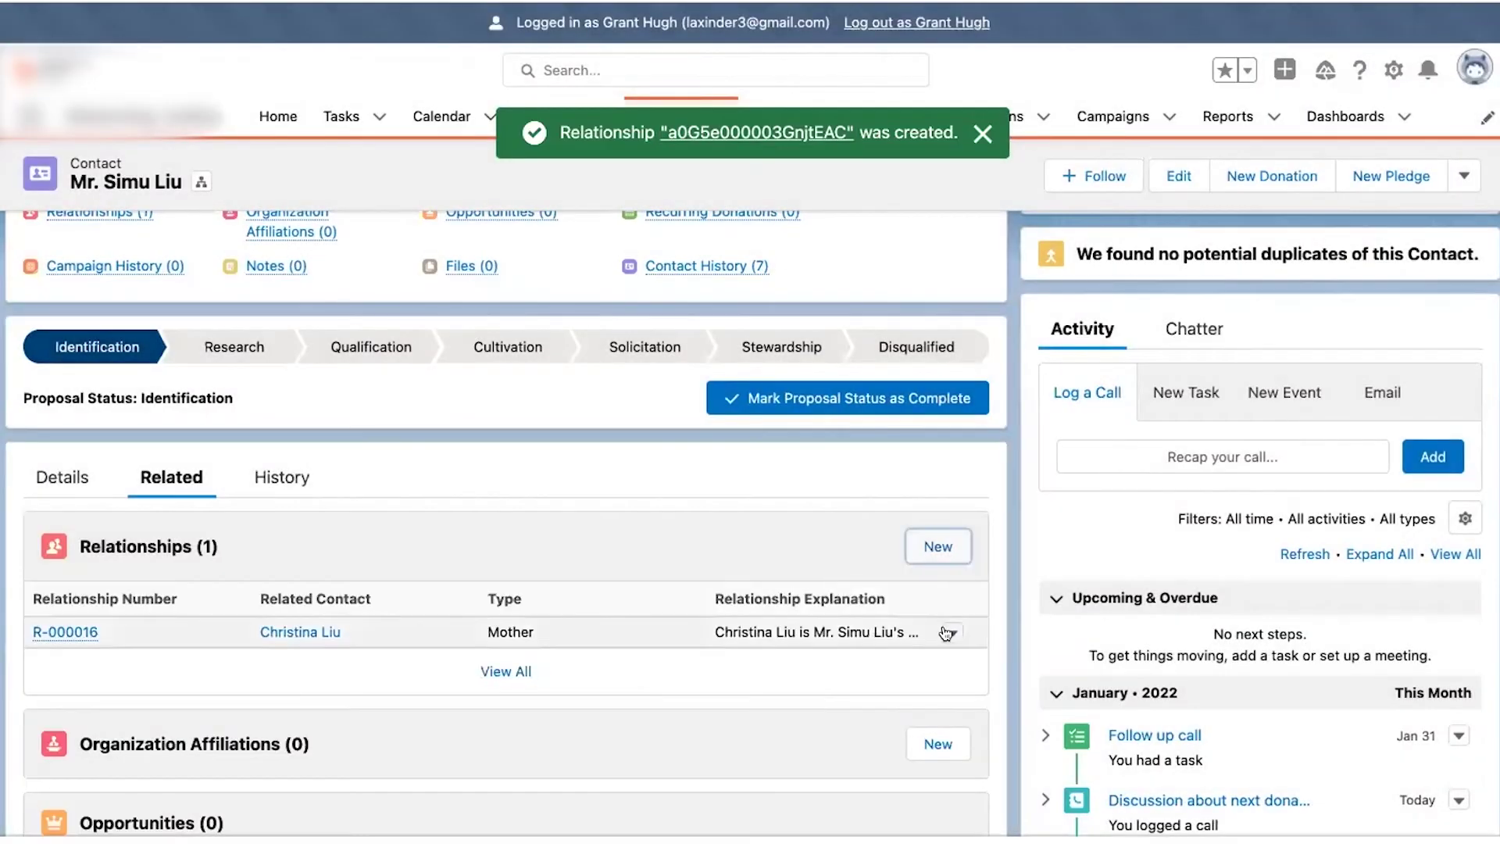
- Open the Mother relationship in Edit R-000016, close it unsaved, and show the contact's Details
left_click(945, 631)
left_click(815, 630)
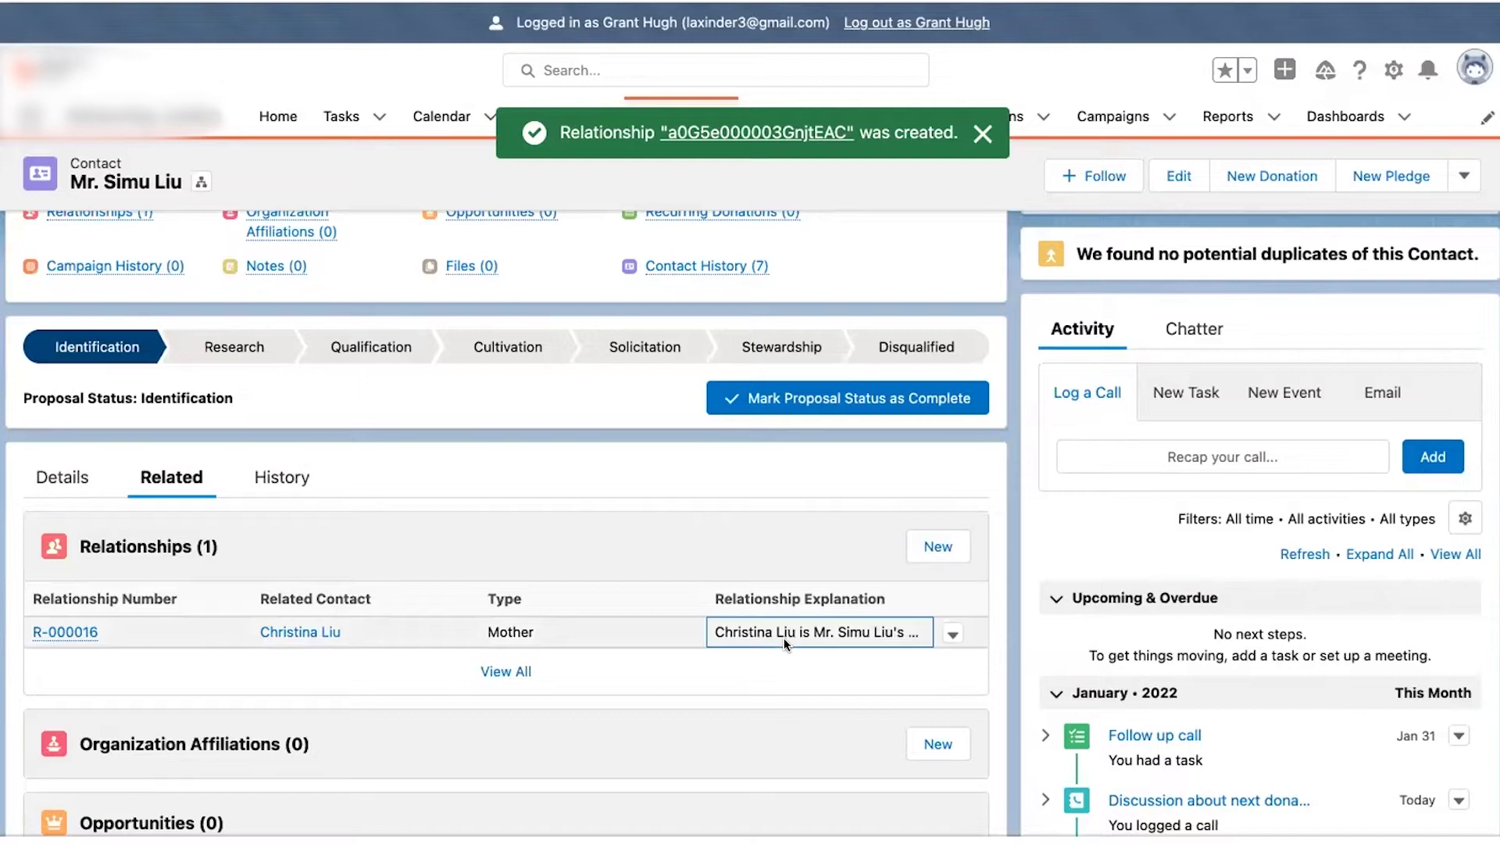
left_click(951, 633)
left_click(940, 586)
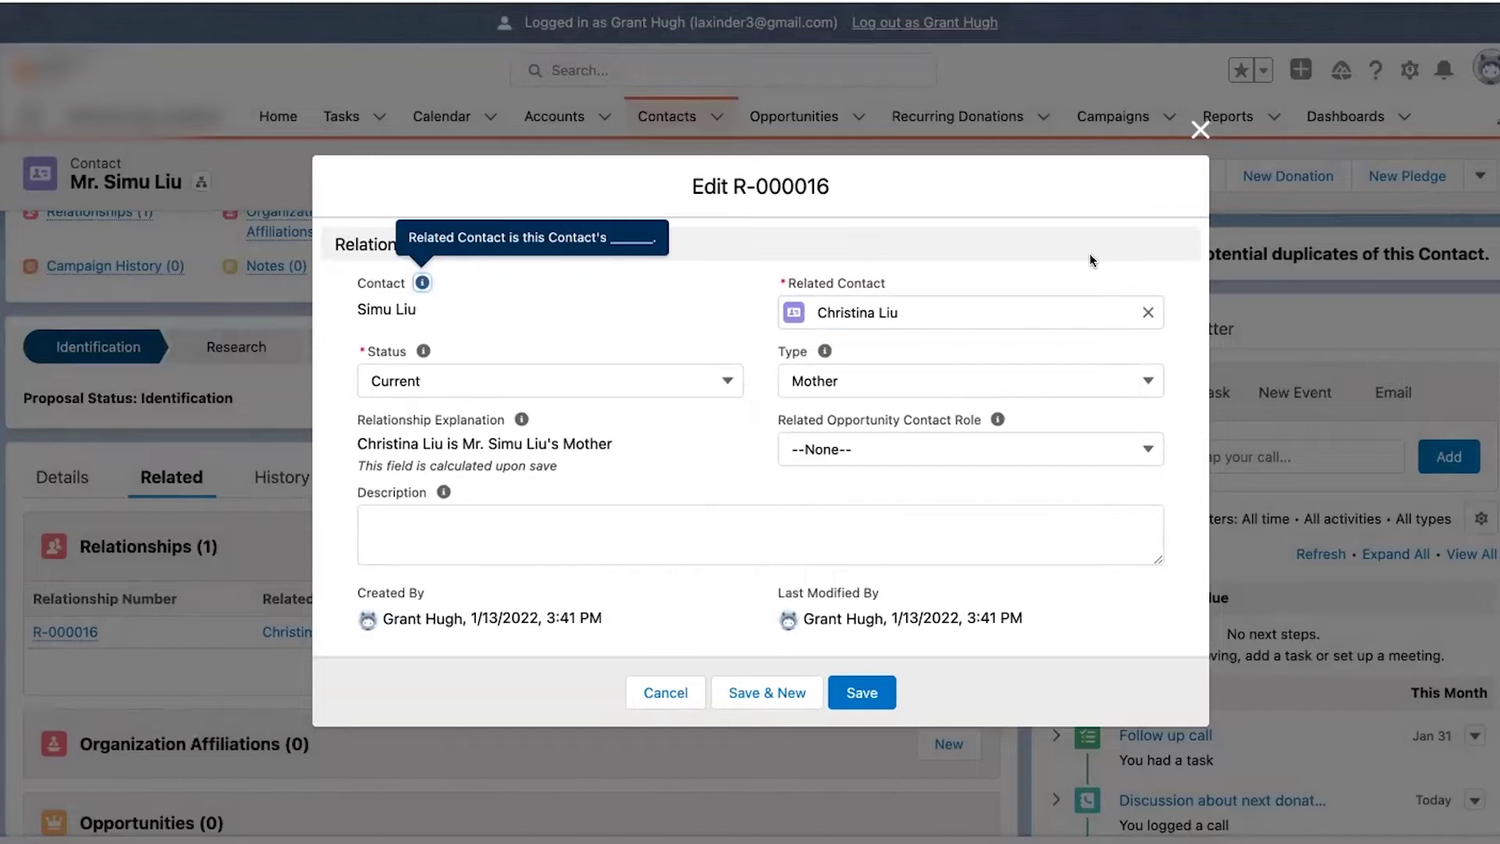
left_click(1200, 129)
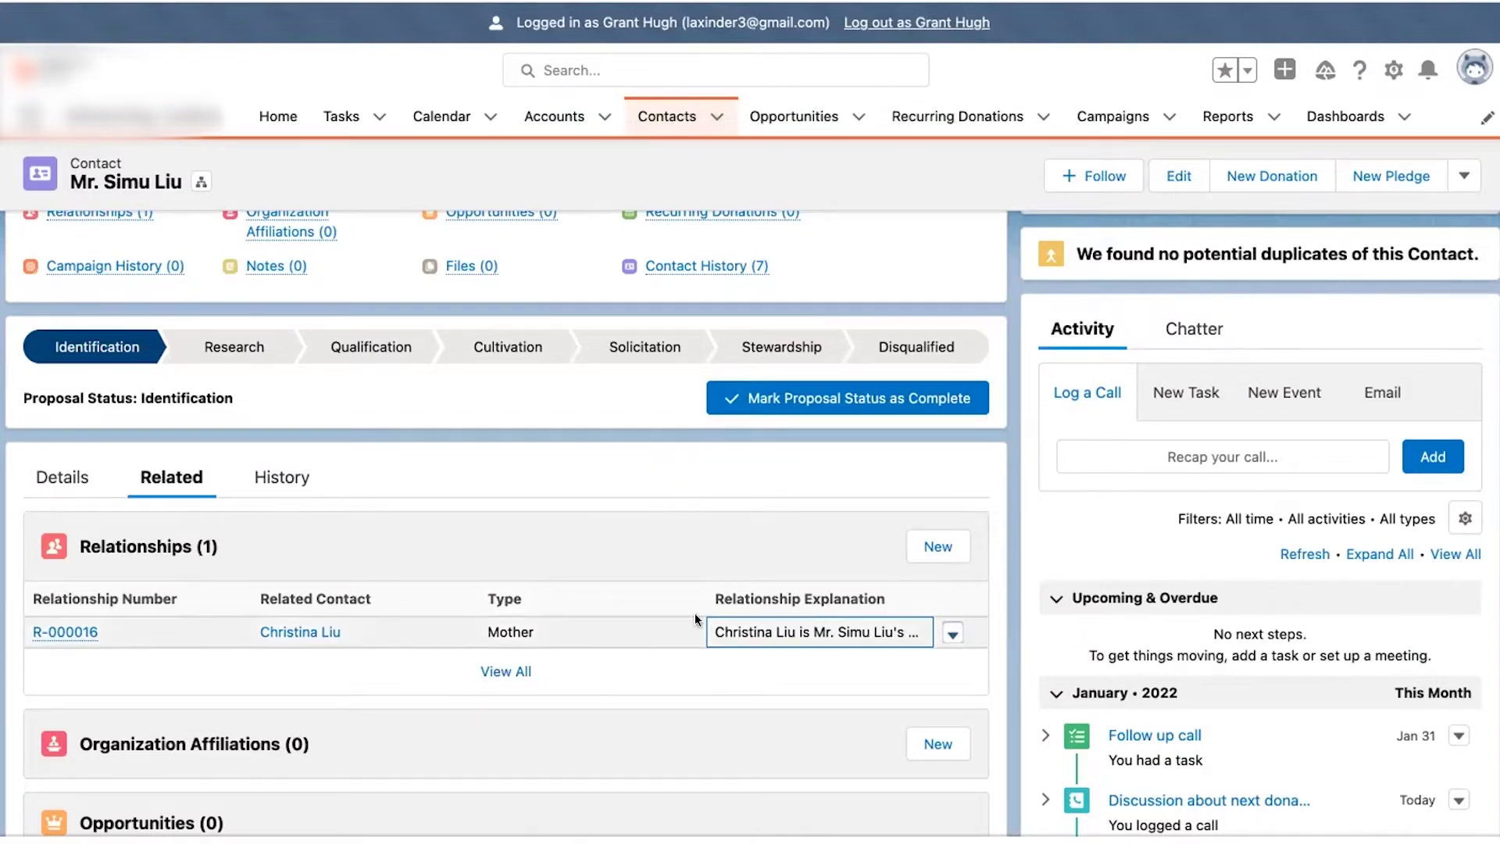
scroll(696, 607, "down", 1)
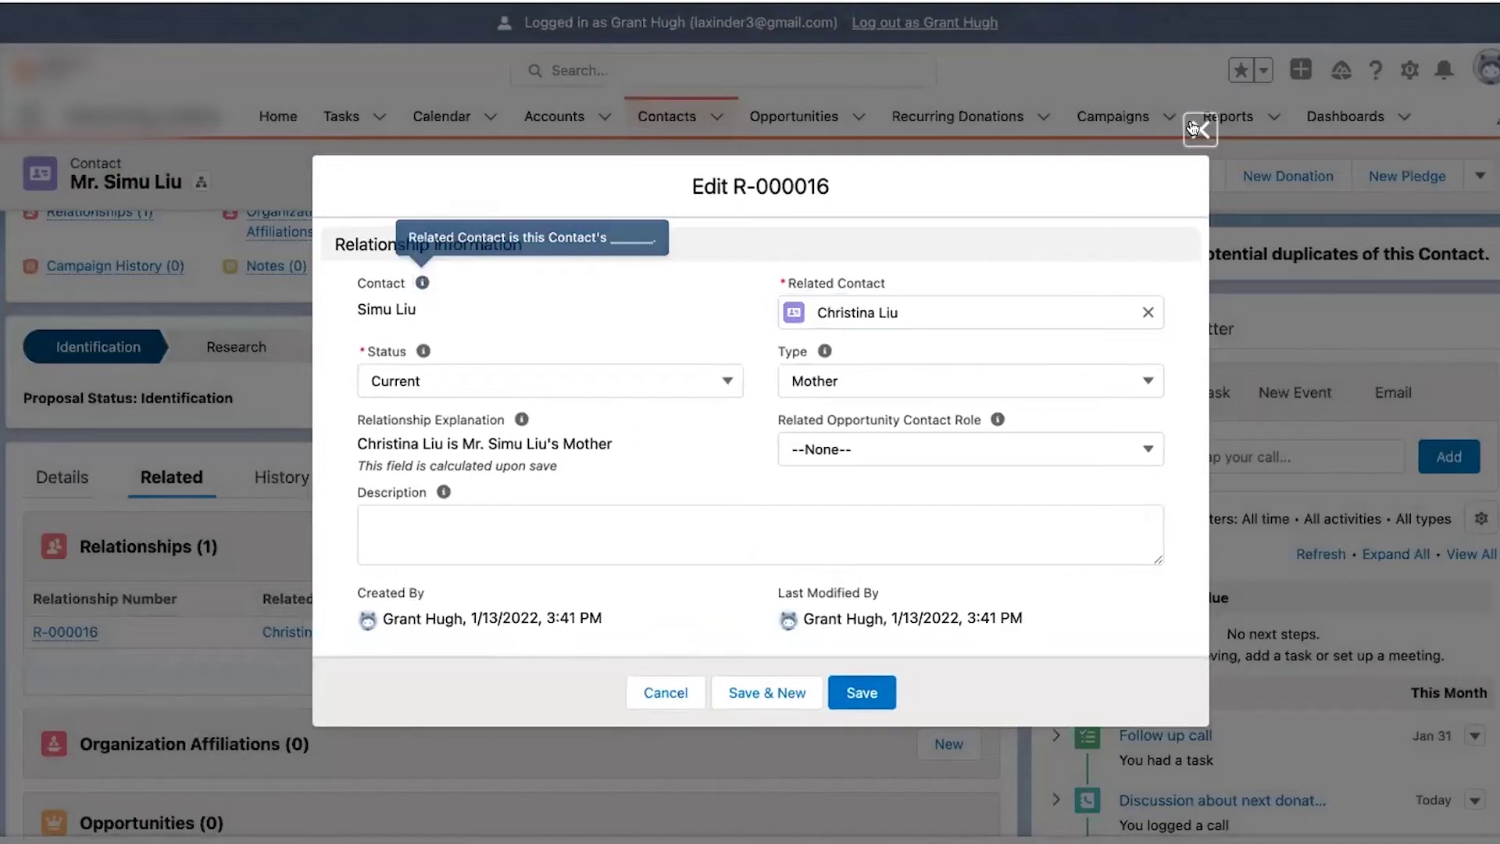
left_click(1196, 127)
left_click(75, 484)
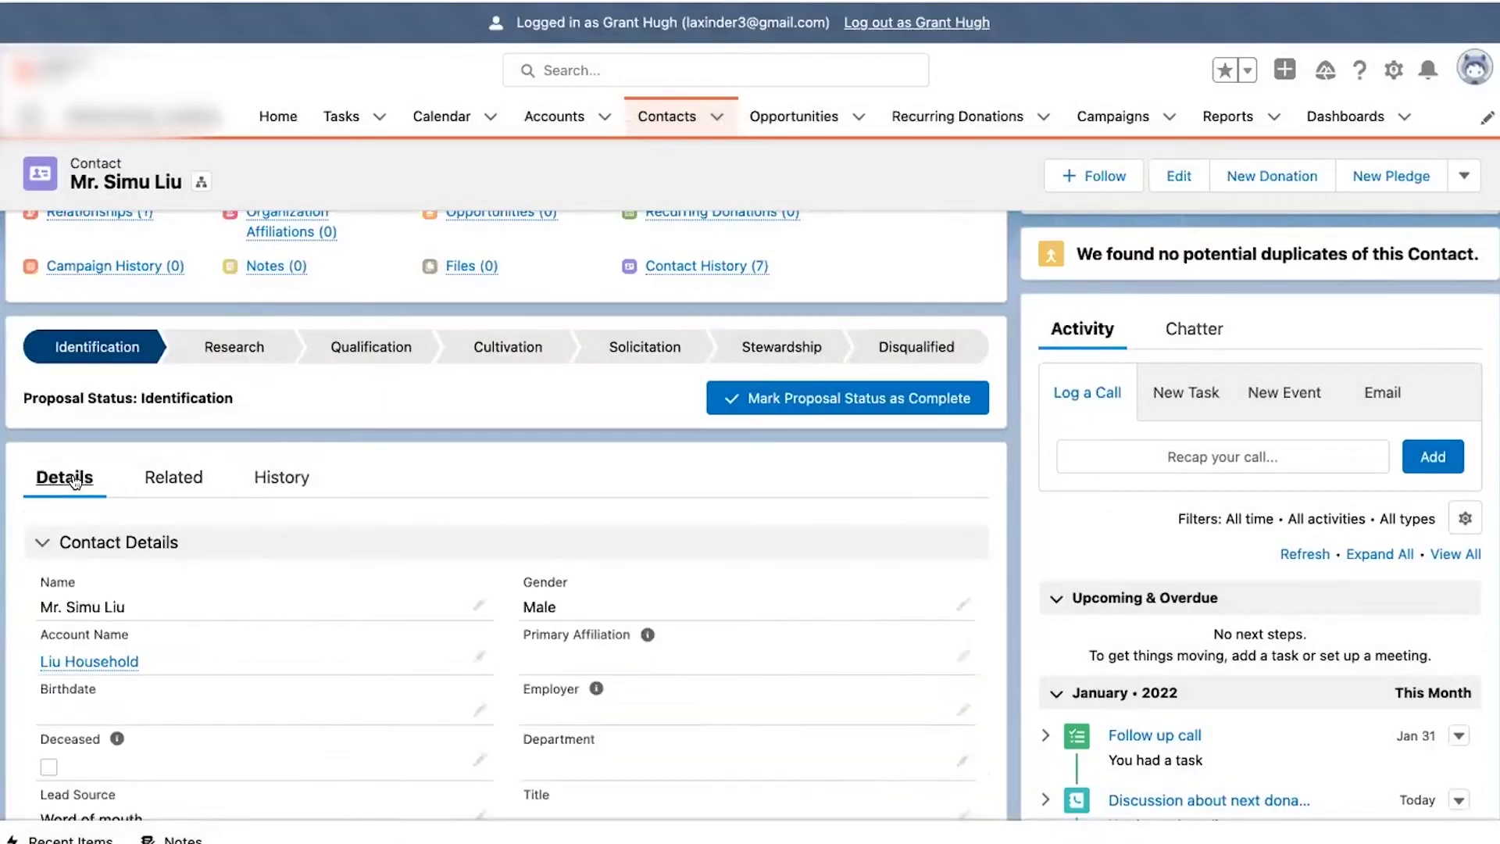
- Review both members and auto-generated greetings on Manage Household, then cancel without saving
left_click(108, 663)
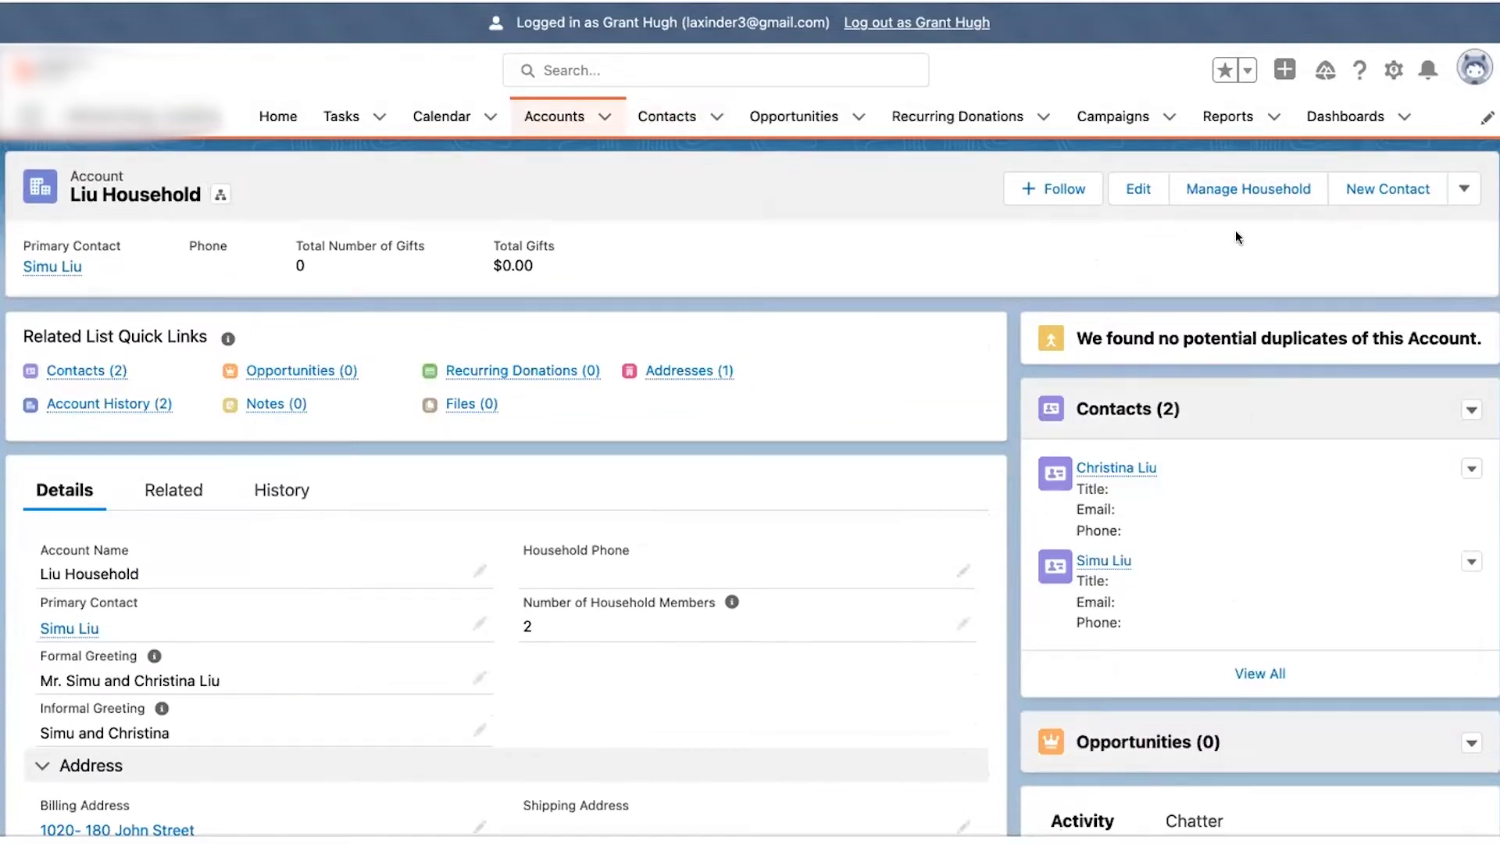
left_click(1223, 189)
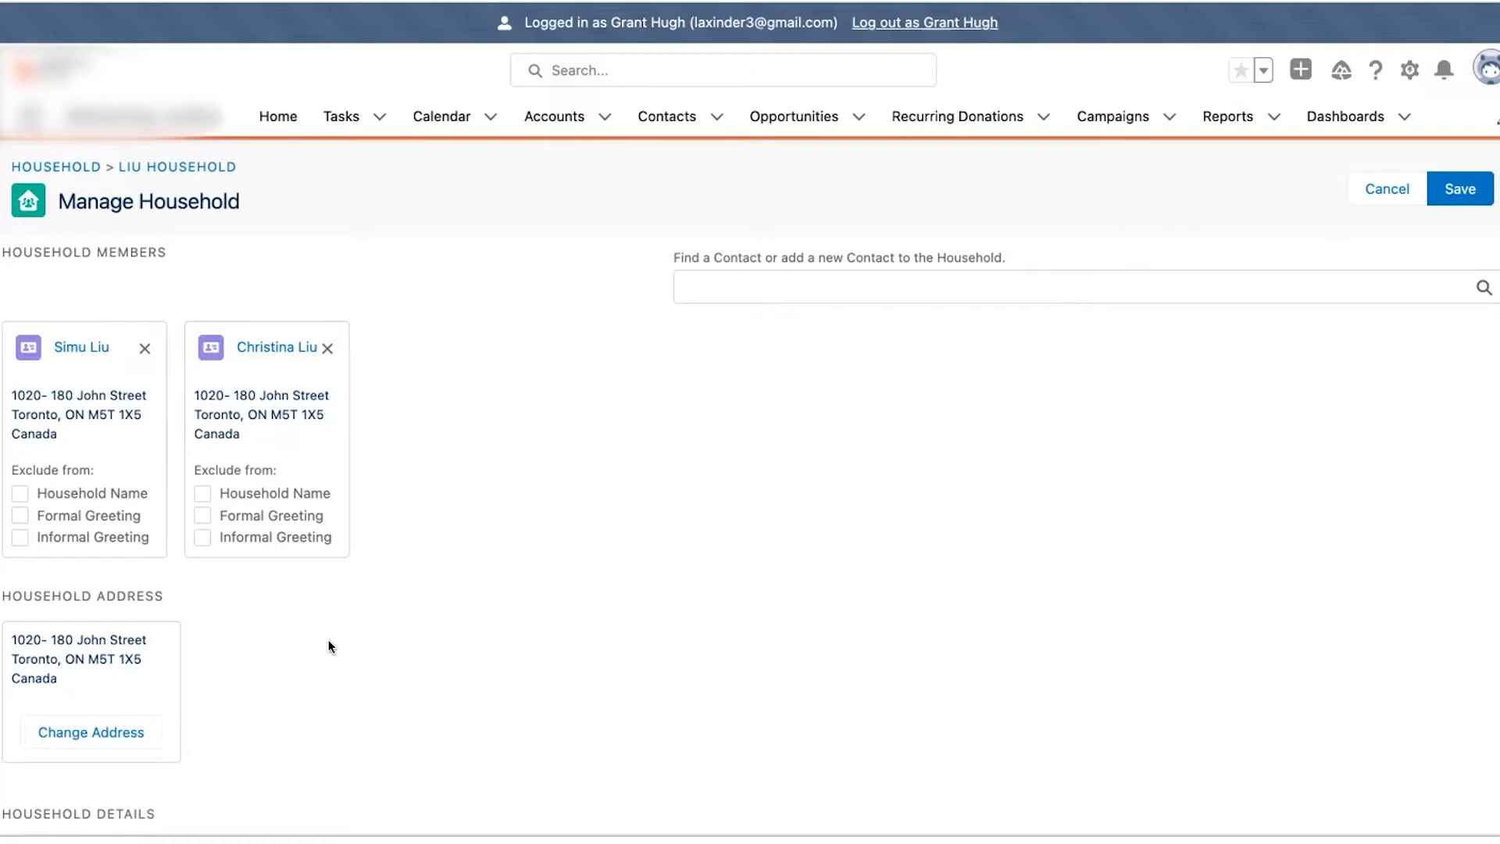
scroll(226, 641, "down", 1)
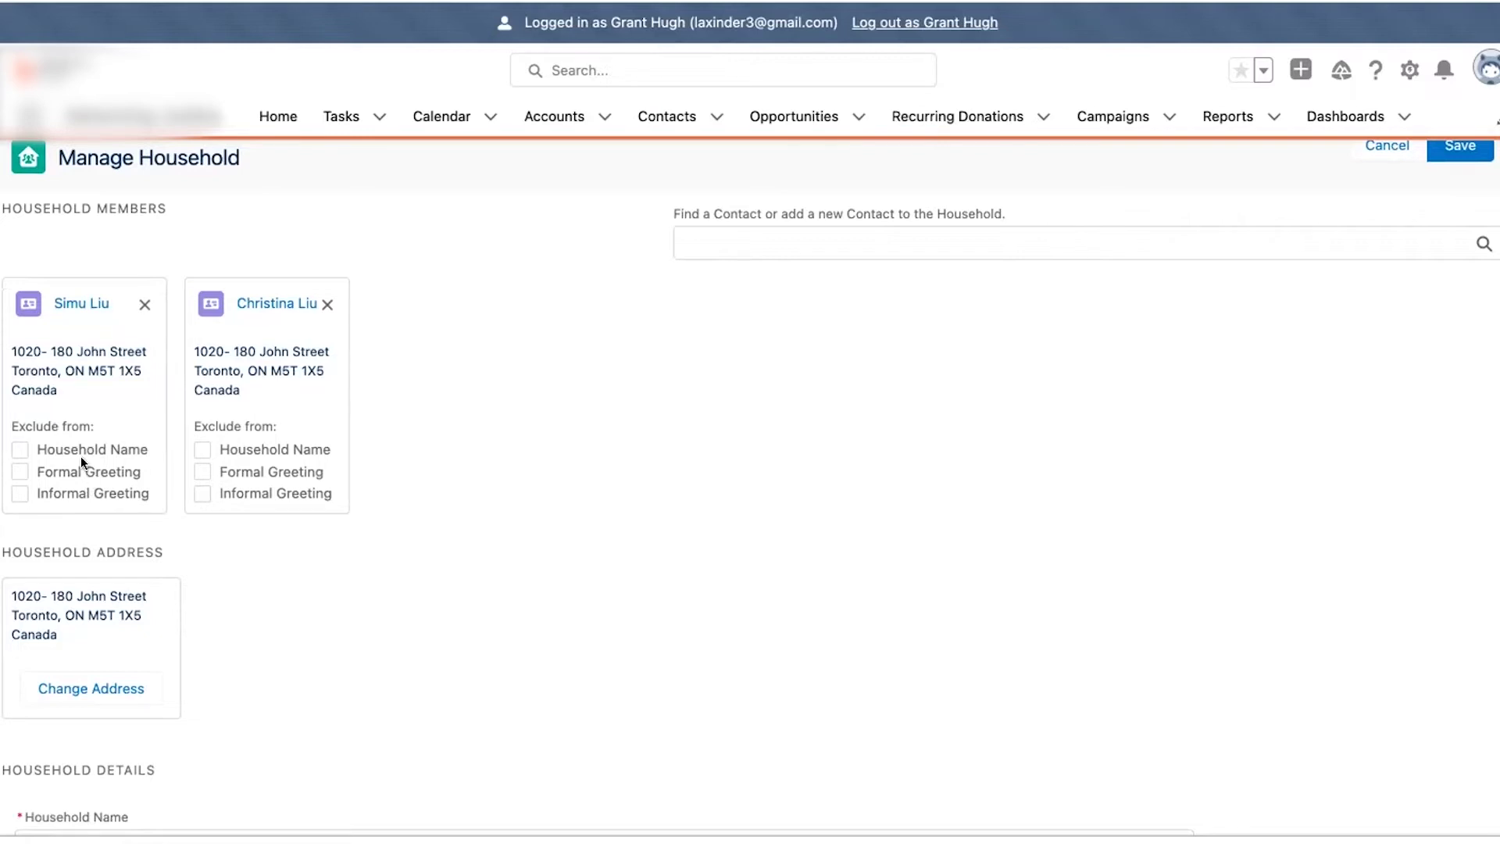
scroll(227, 578, "down", 3)
scroll(227, 583, "down", 3)
scroll(227, 584, "down", 1)
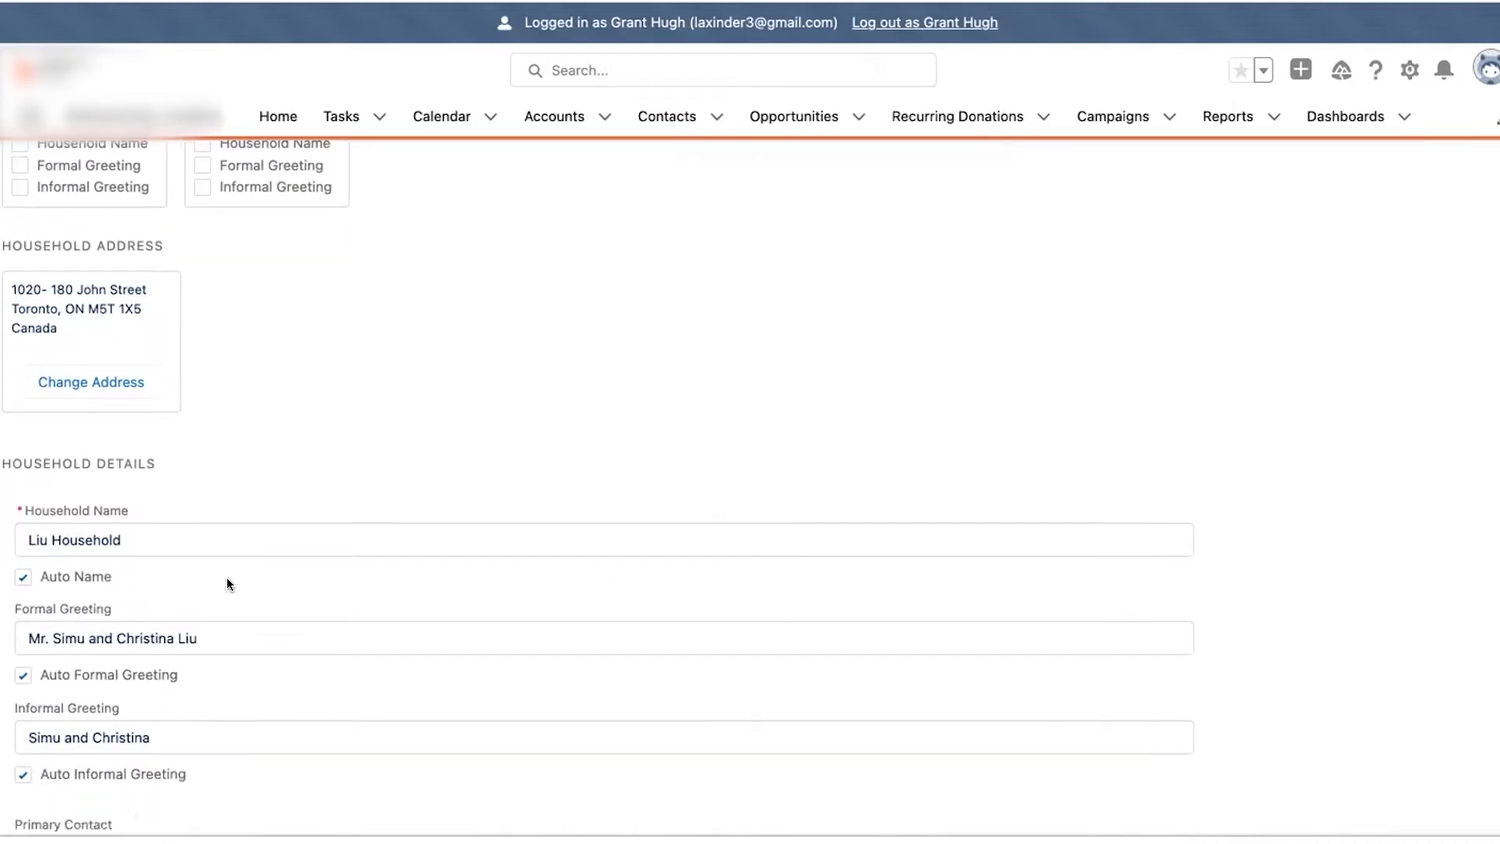
scroll(226, 578, "down", 3)
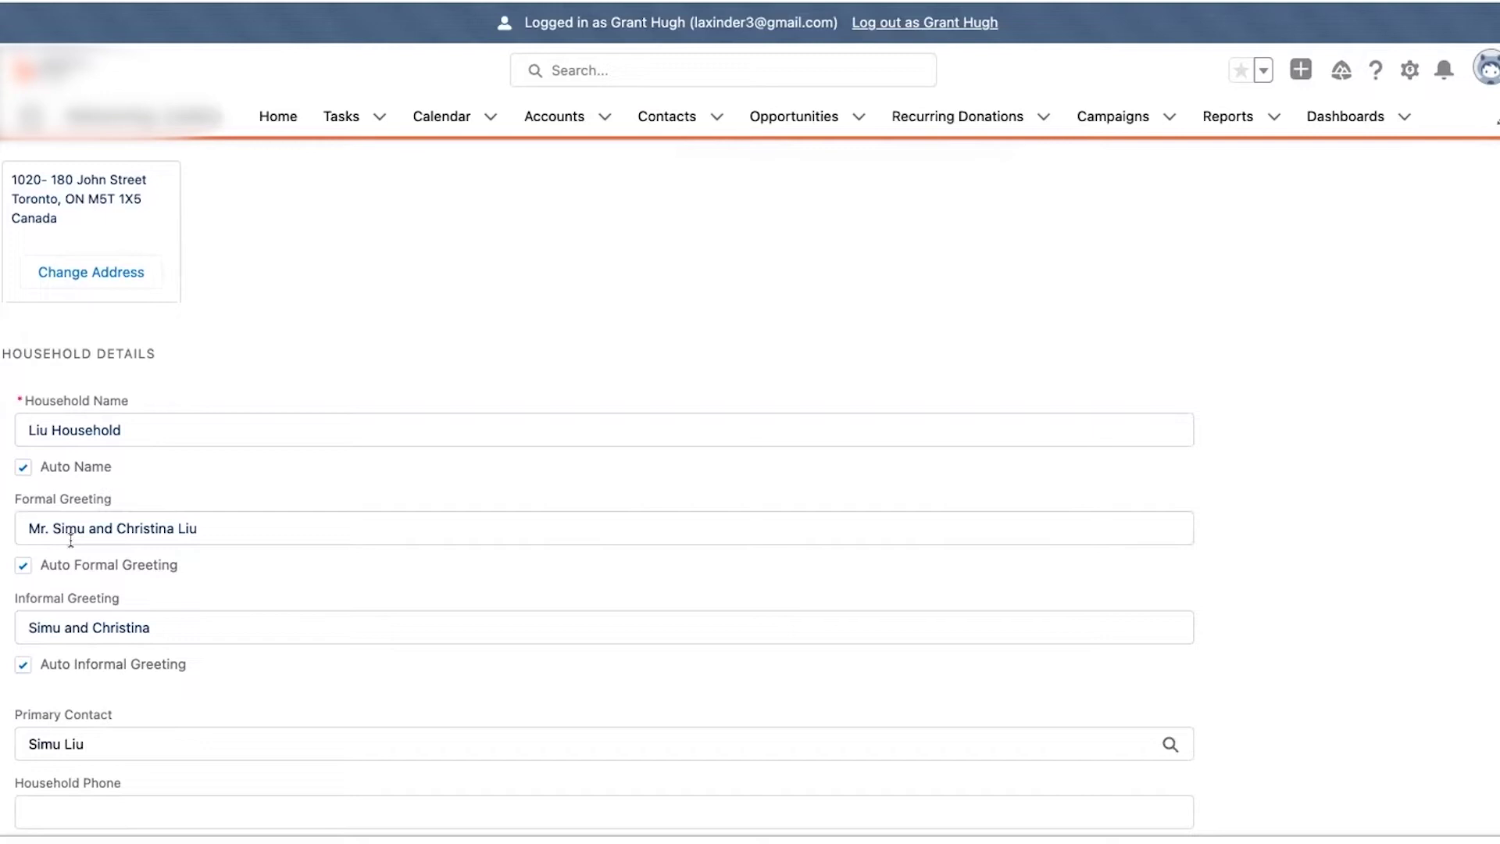
left_click(23, 665)
scroll(128, 689, "down", 2)
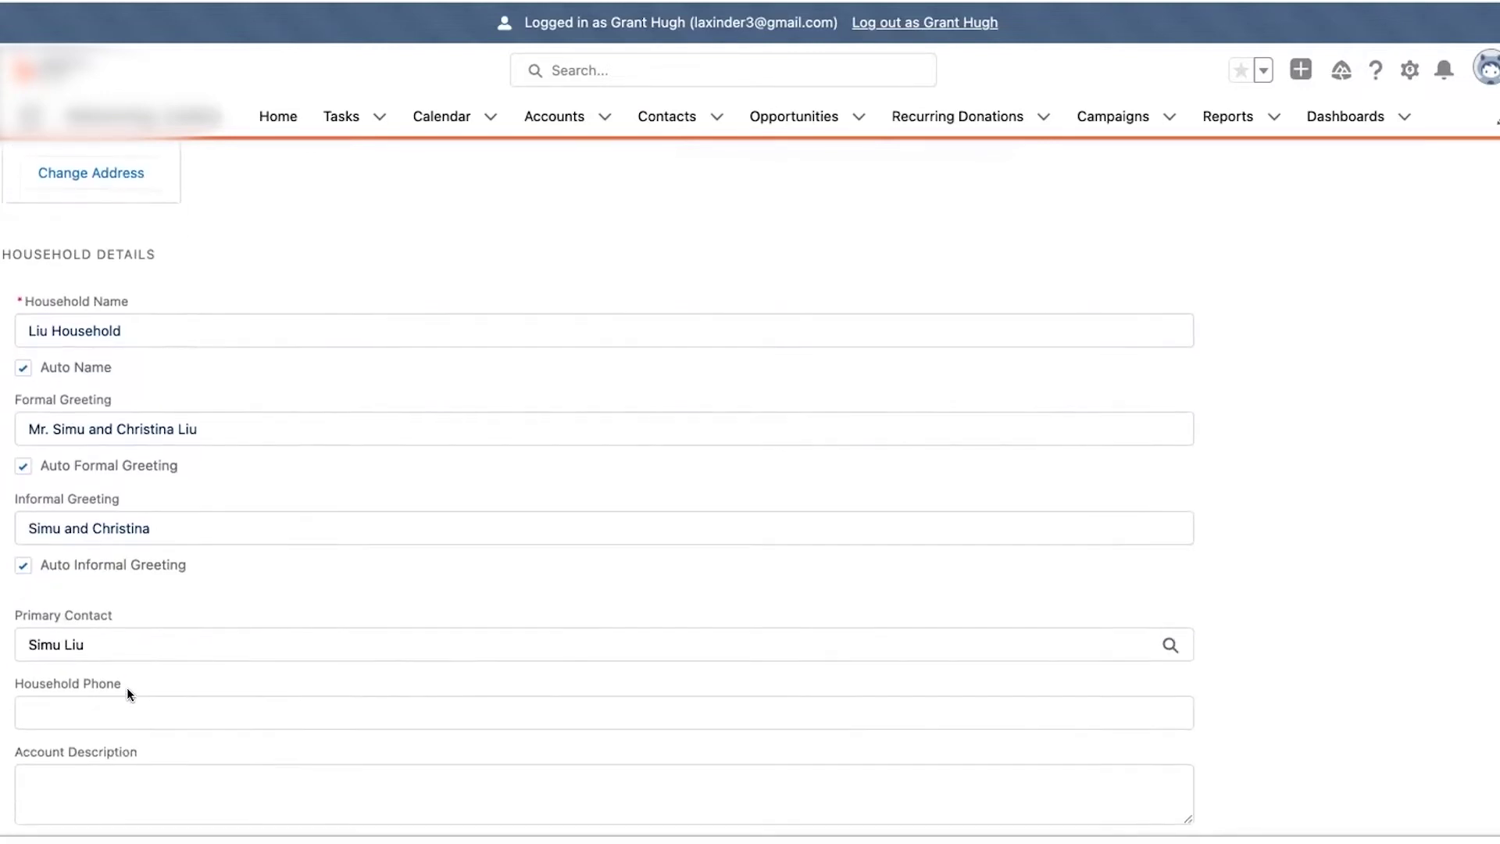
scroll(127, 687, "up", 10)
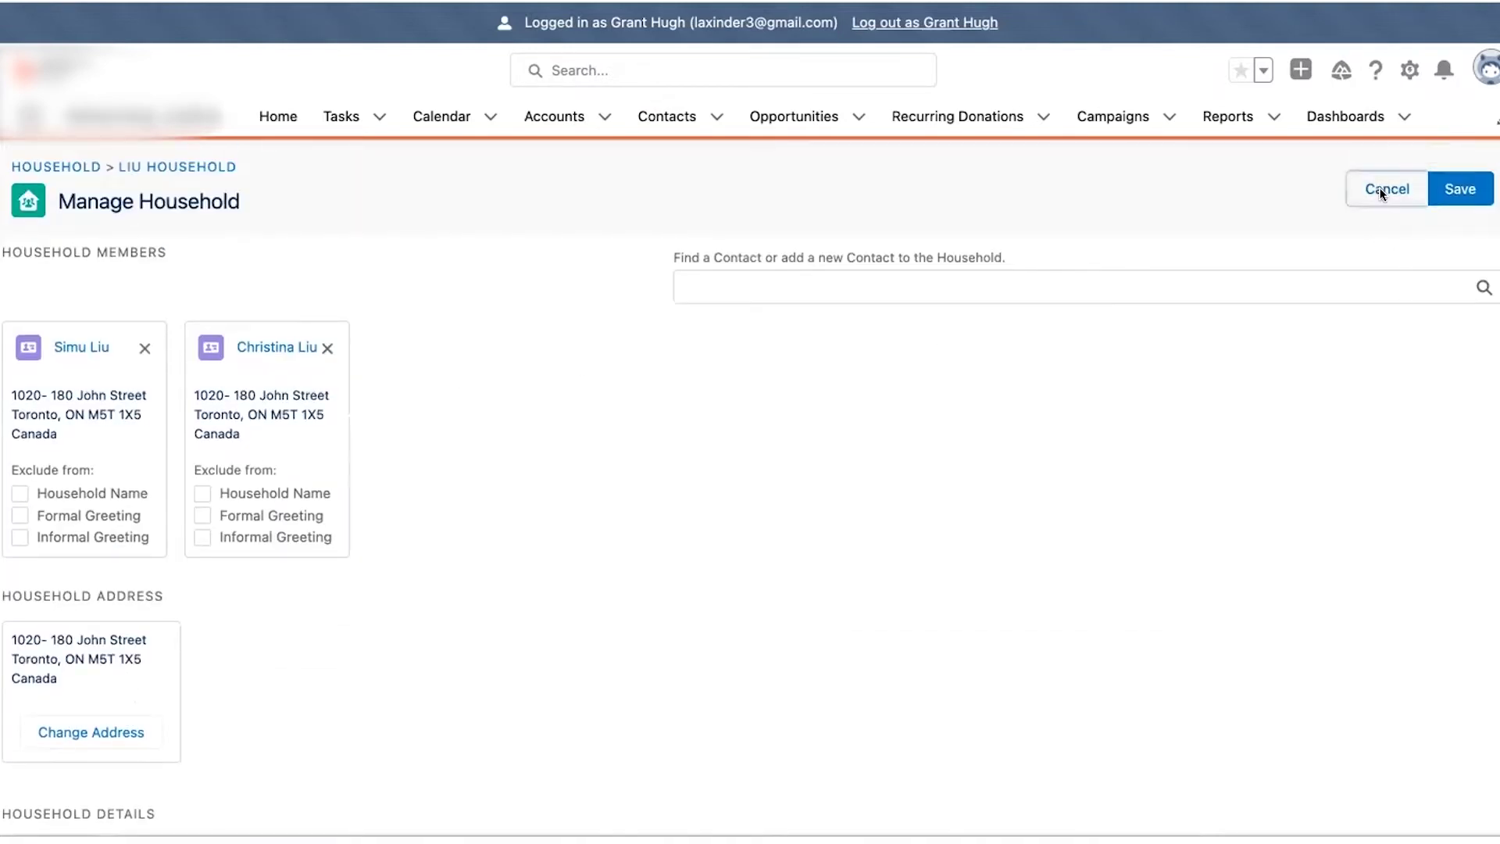
left_click(1386, 189)
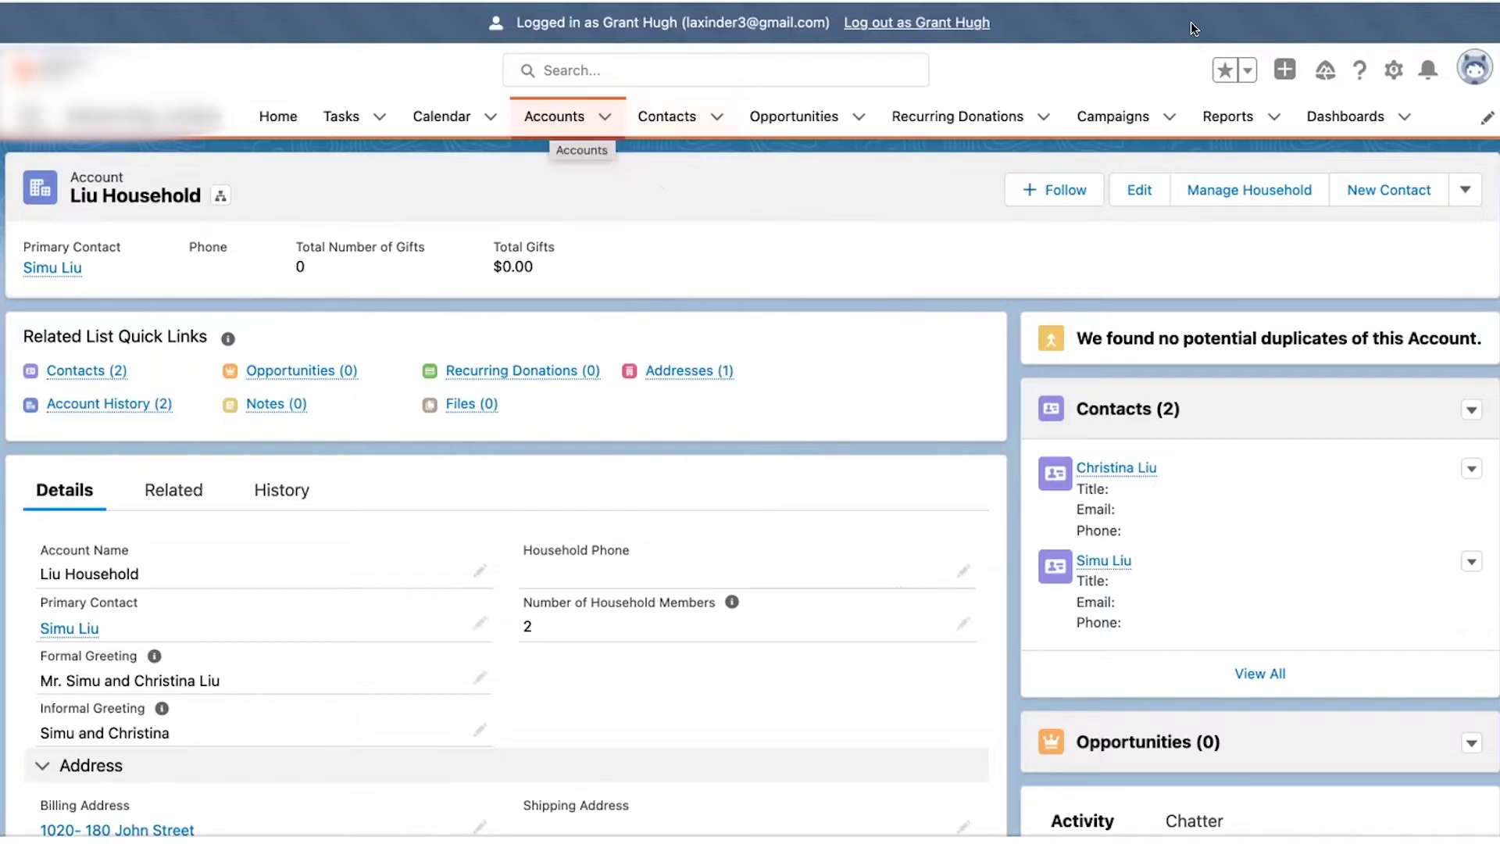
- Check Favorites and Global Actions, then start a new account from the Accounts list
left_click(1245, 71)
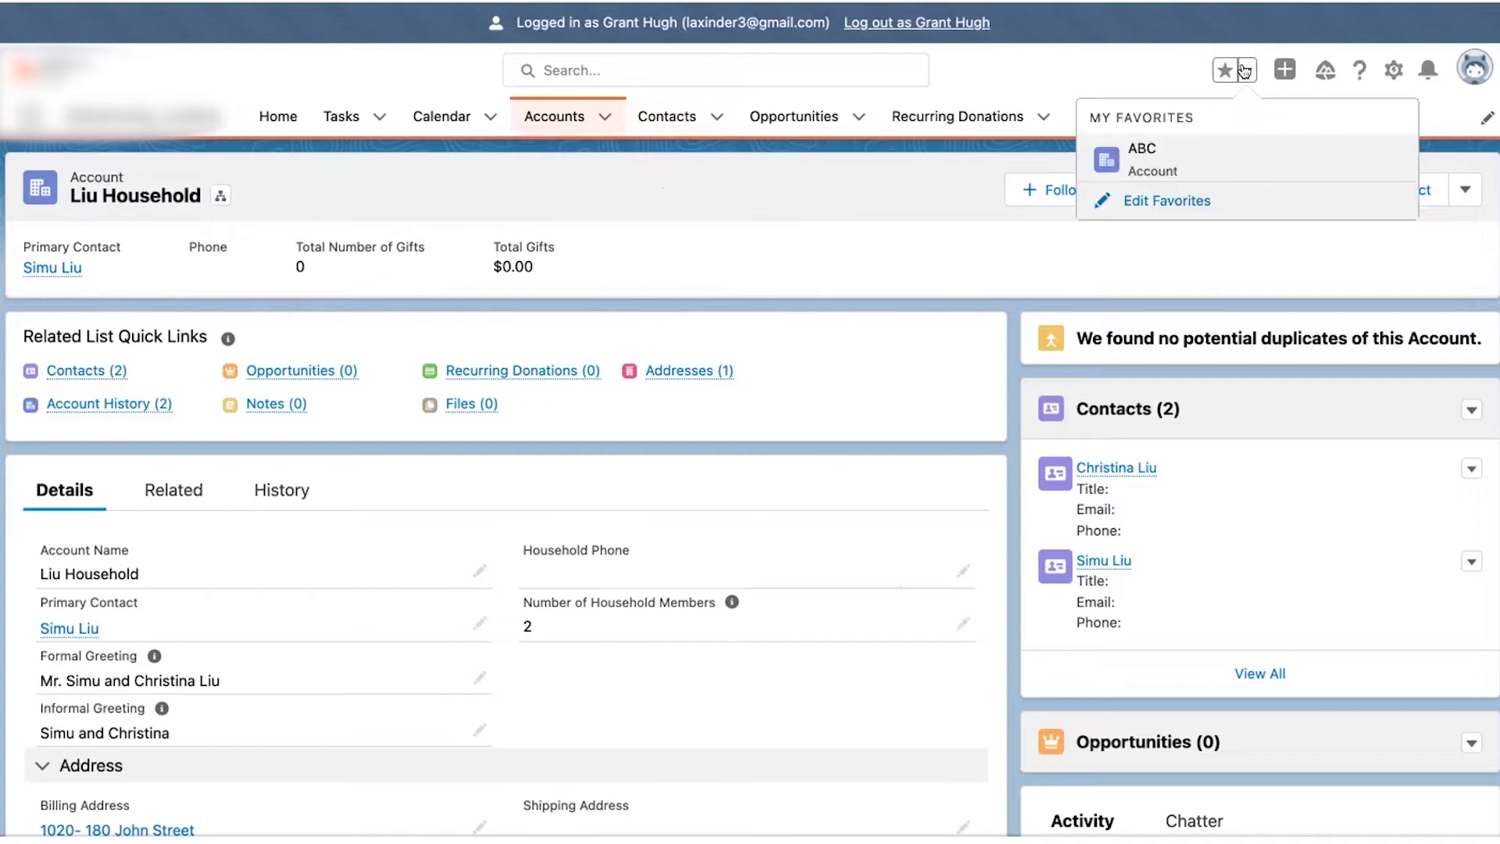
left_click(1245, 70)
left_click(1282, 70)
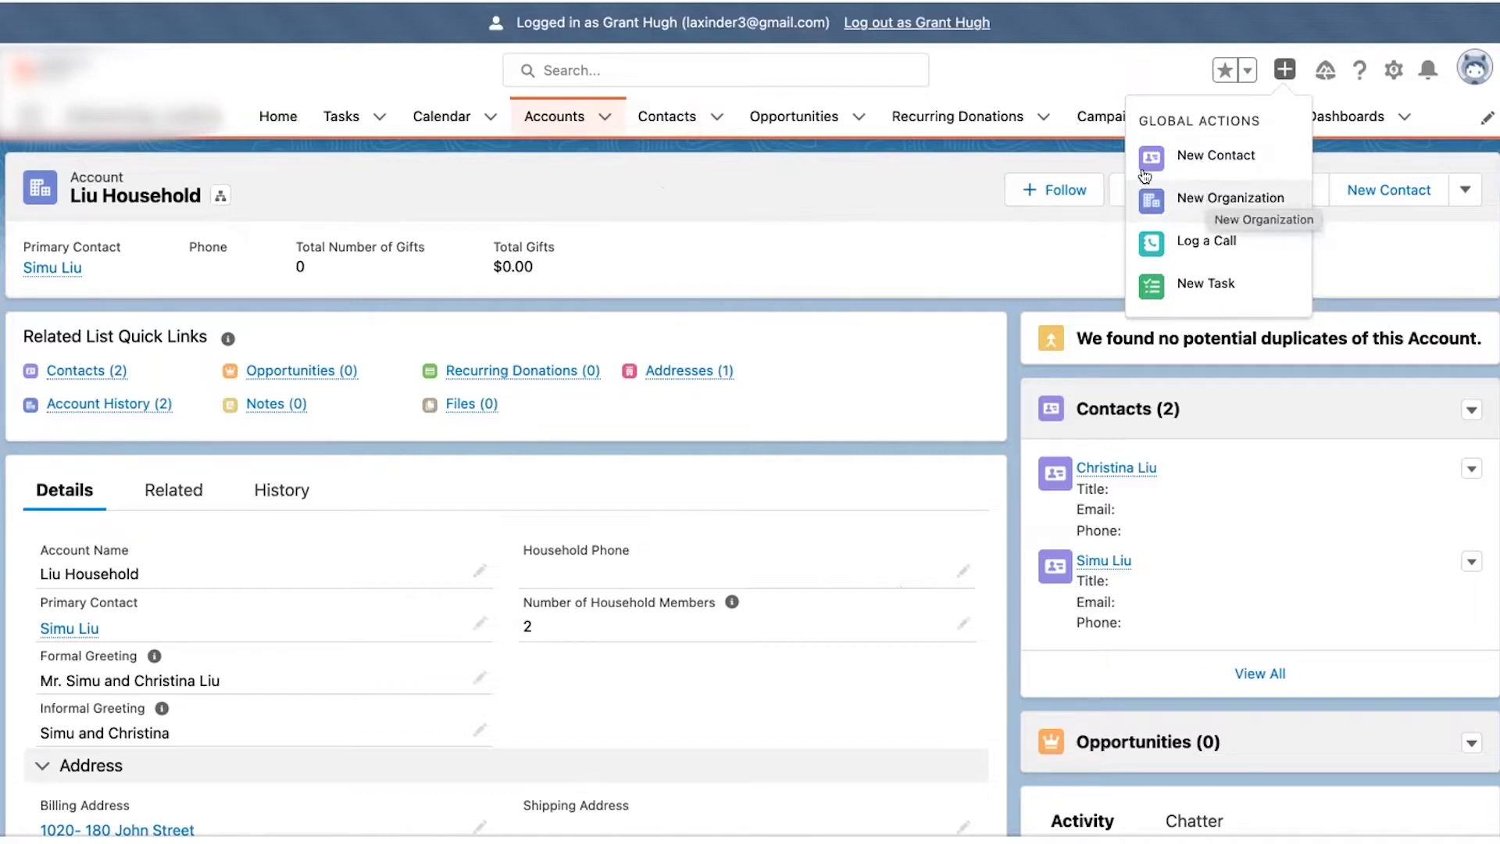
left_click(564, 119)
left_click(1290, 73)
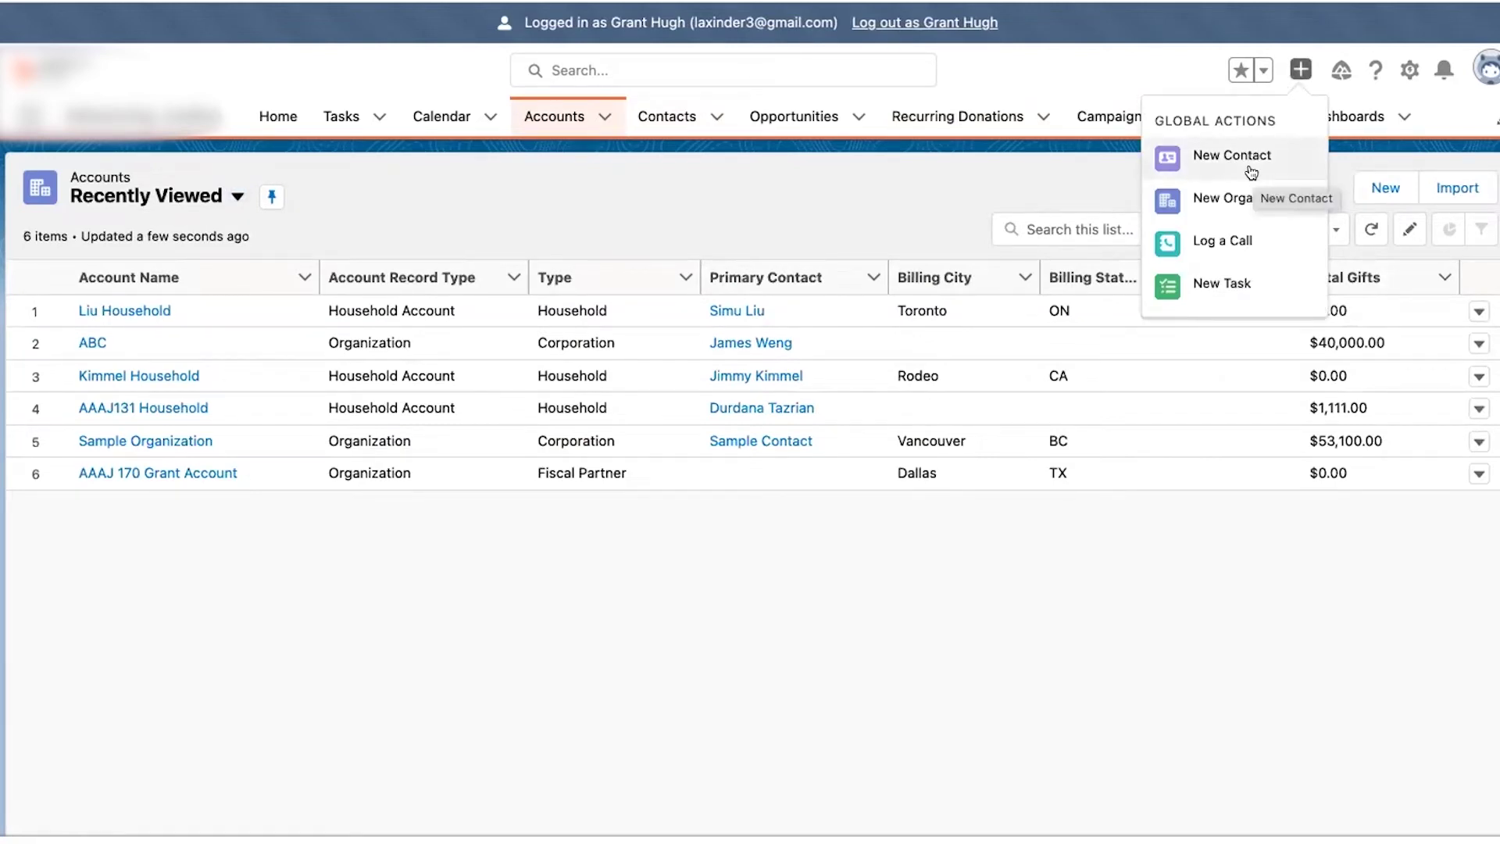
left_click(960, 150)
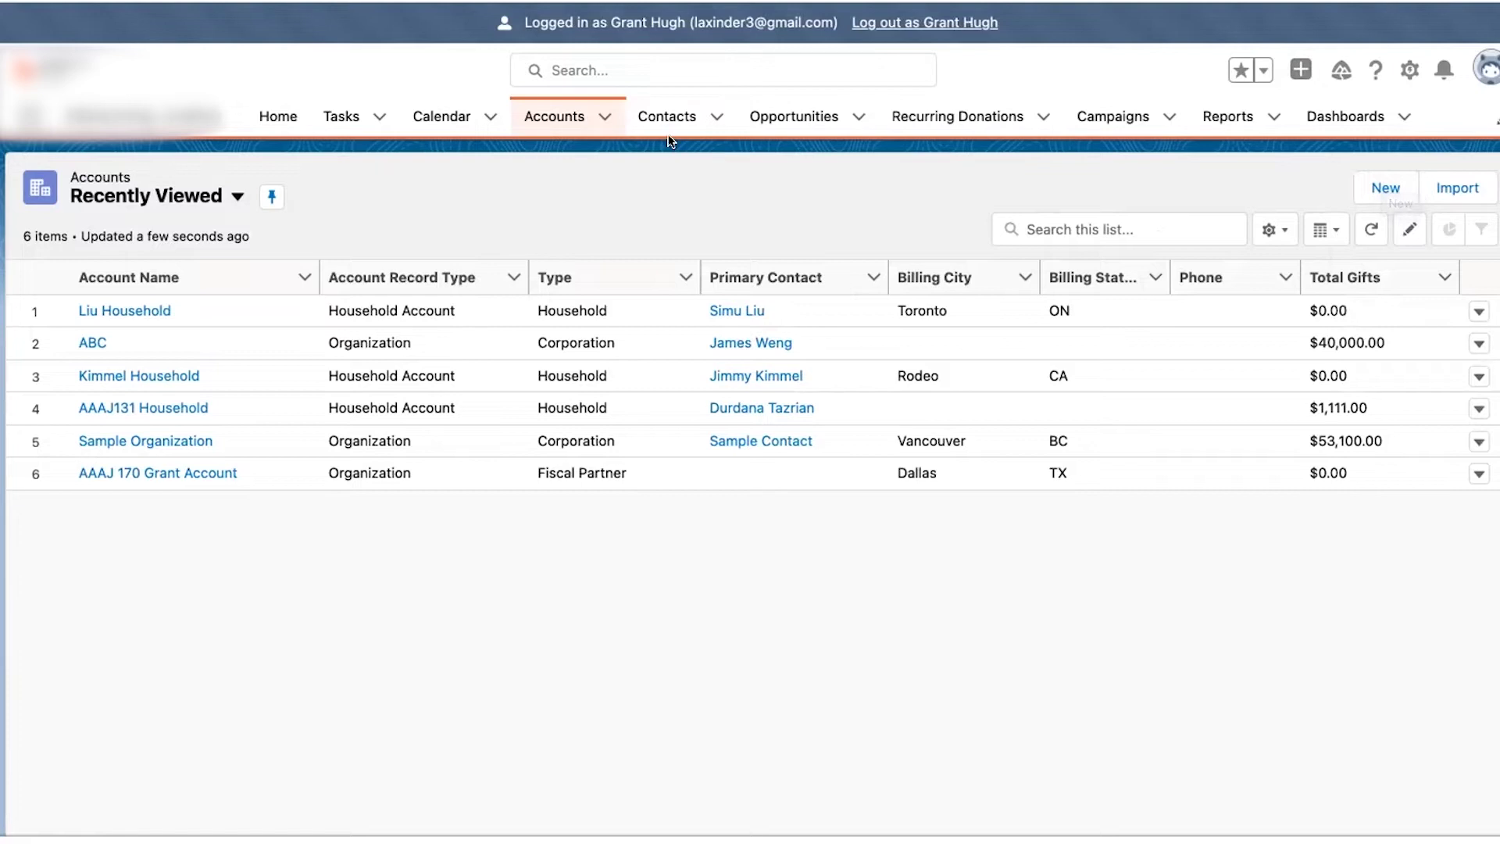
left_click(1374, 192)
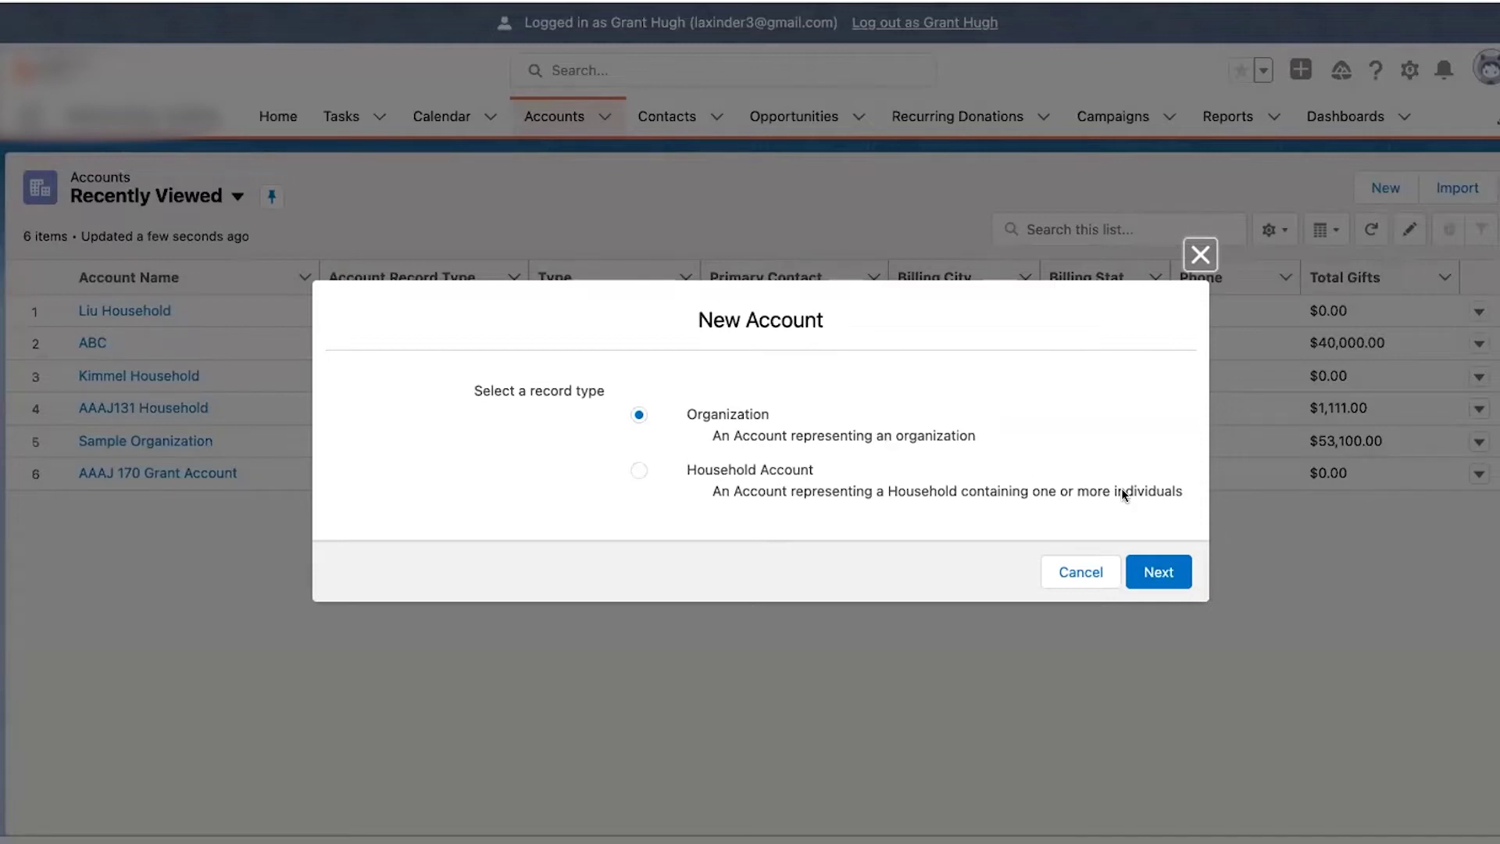
- Choose the Organization record type and enter Account Name Marvel with prefix MVA
left_click(1168, 564)
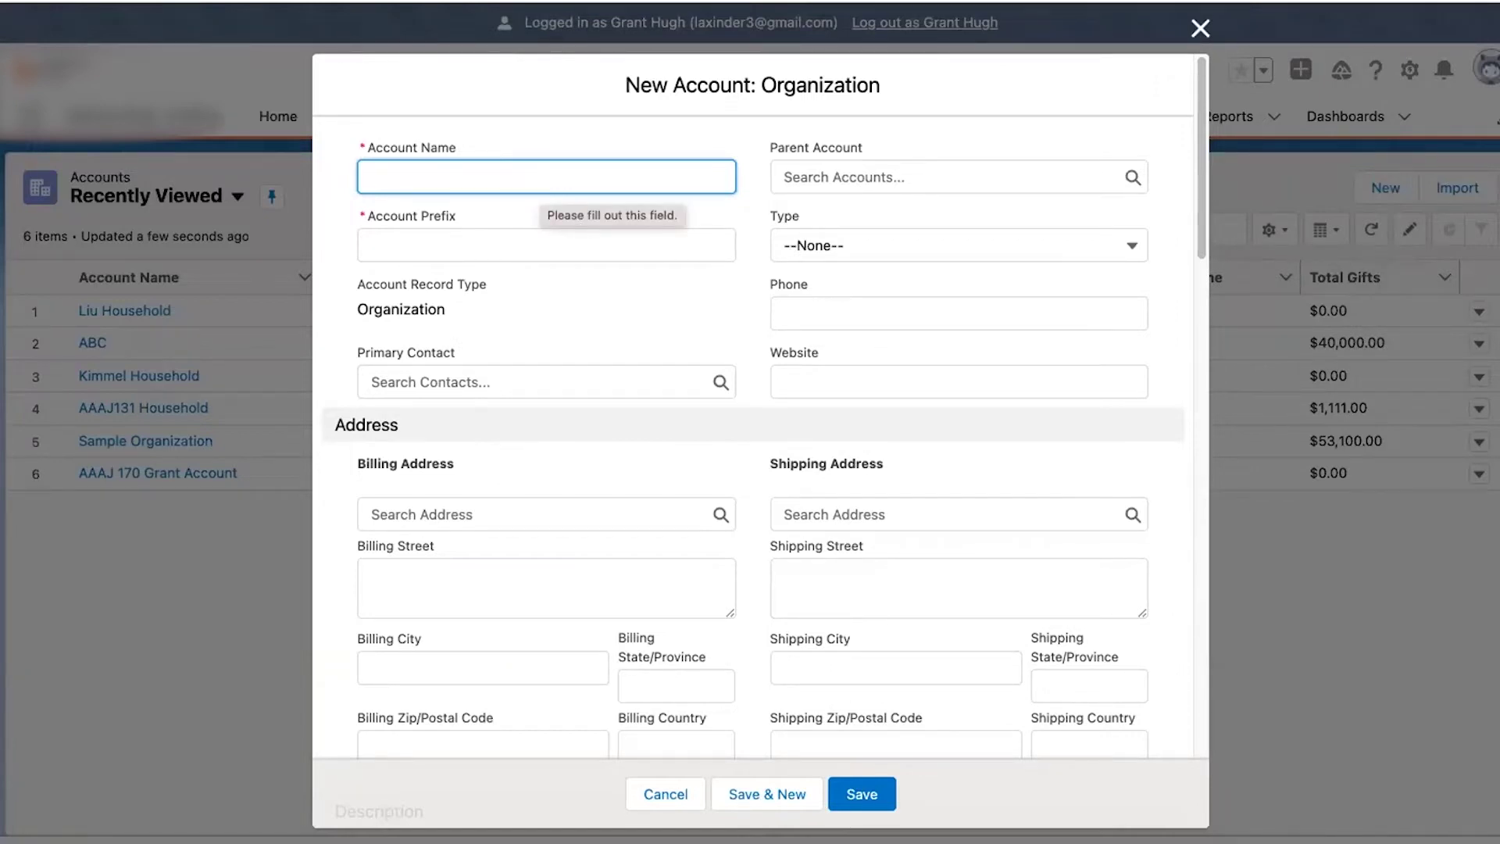
type("Marvel")
left_click(584, 252)
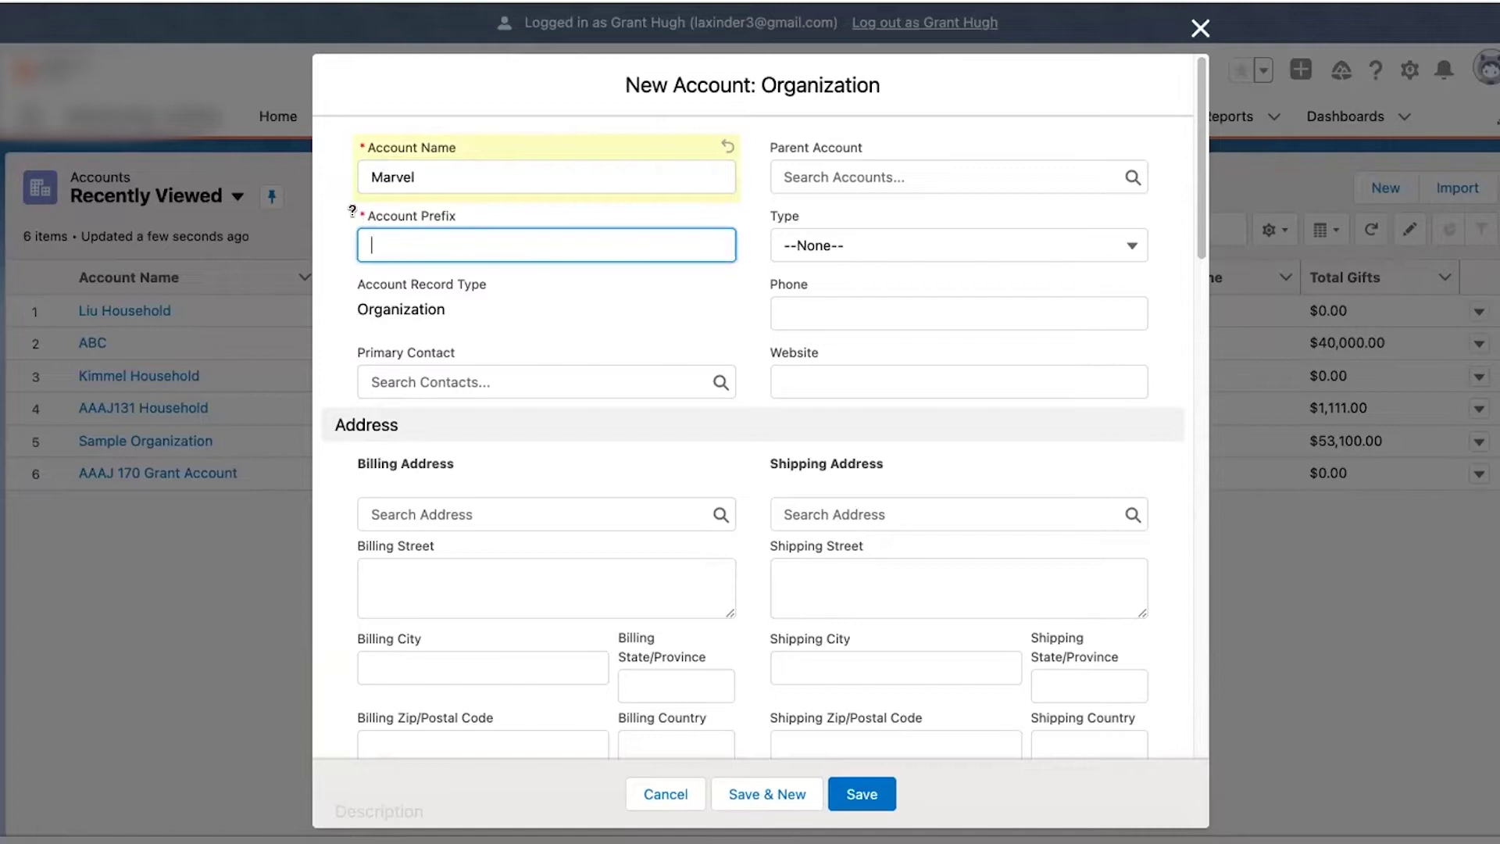
type("MVA")
left_click(651, 195)
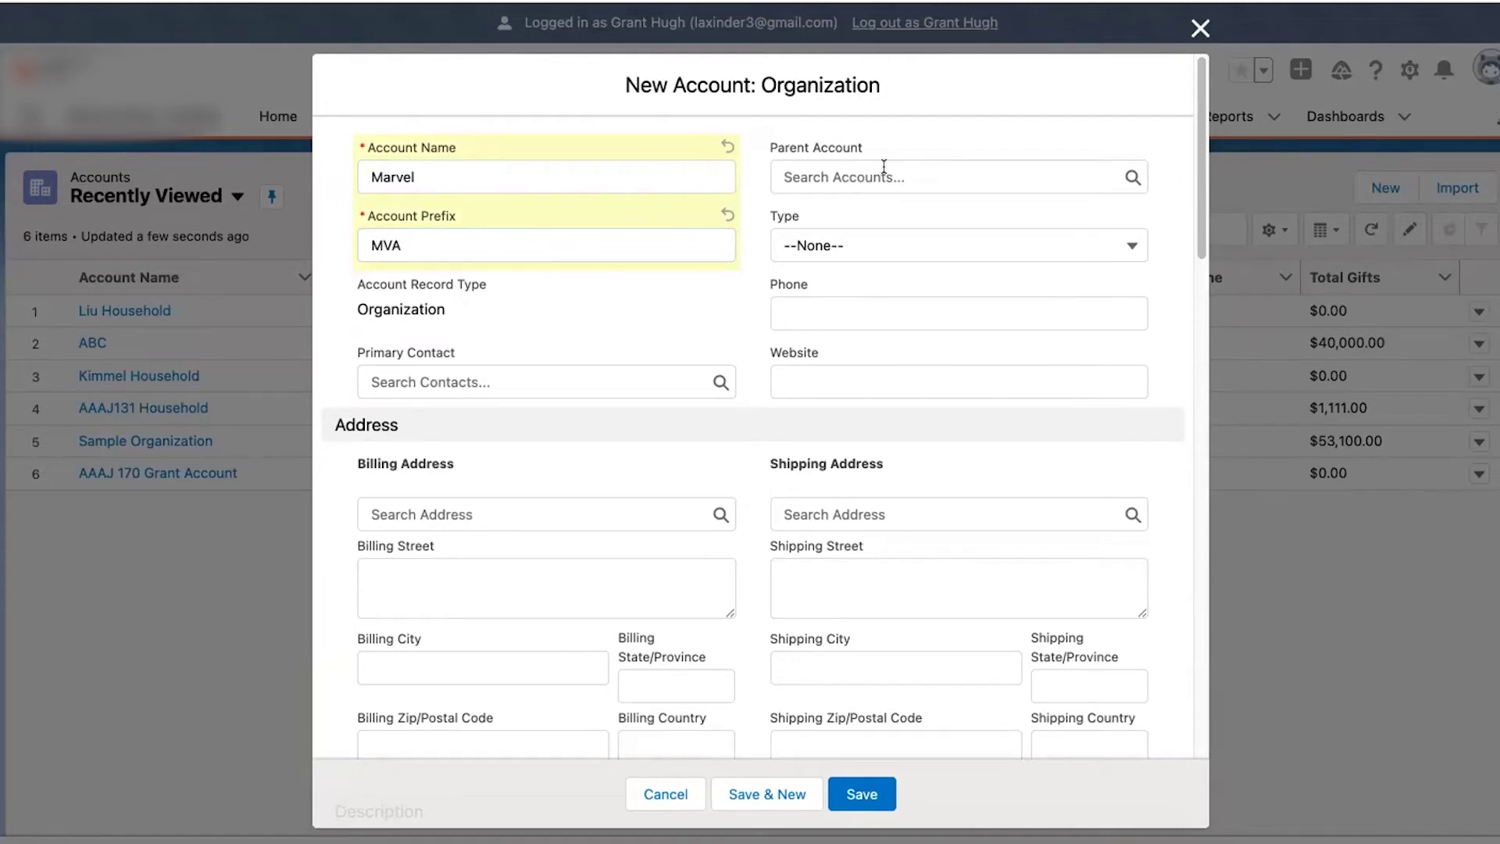
- Set the account Type to Corporation and look at the Parent Account lookup
left_click(836, 252)
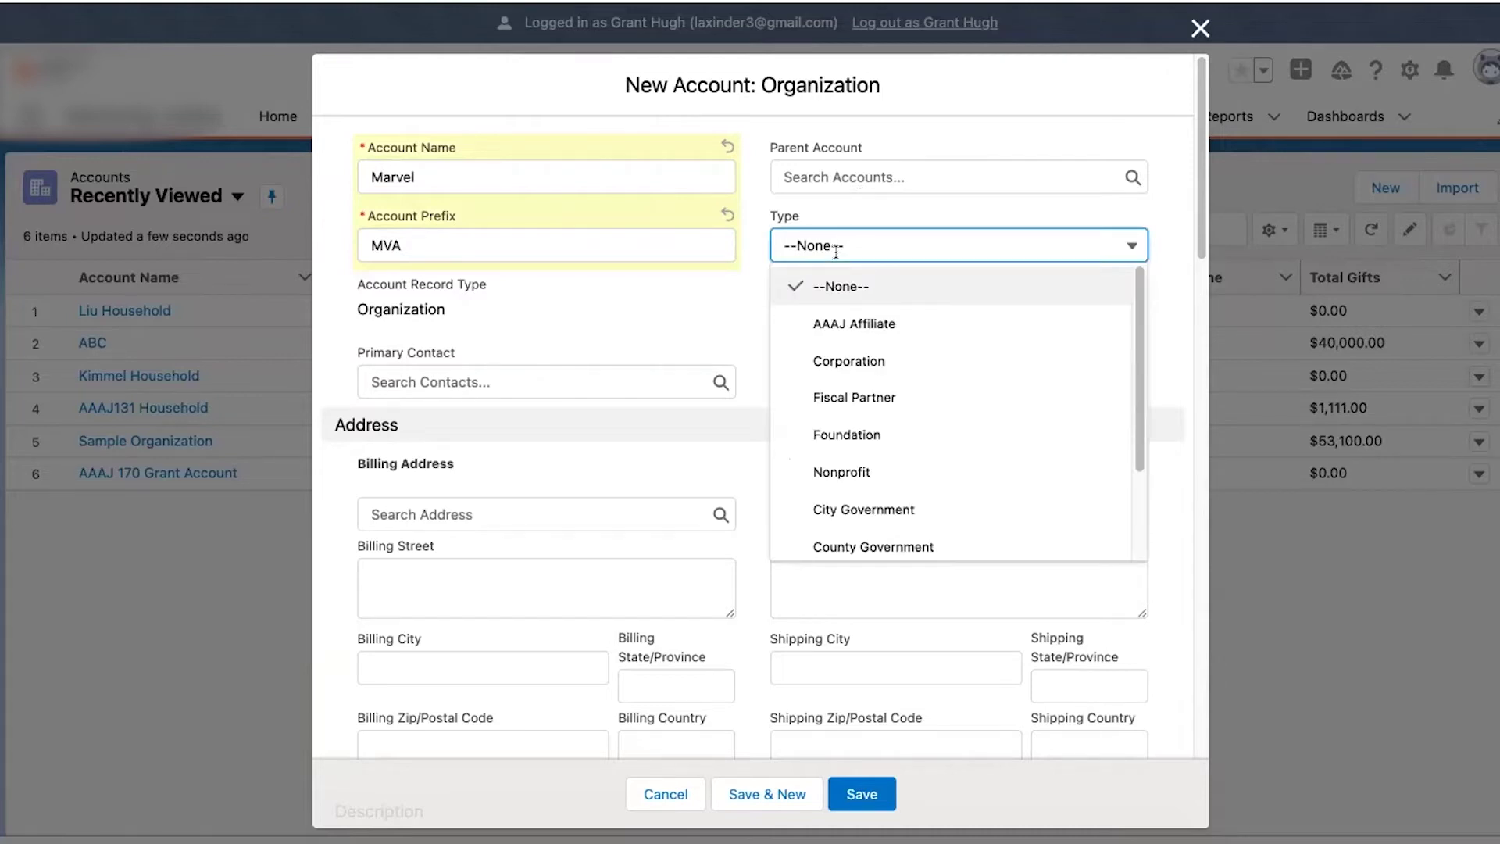
scroll(870, 429, "down", 2)
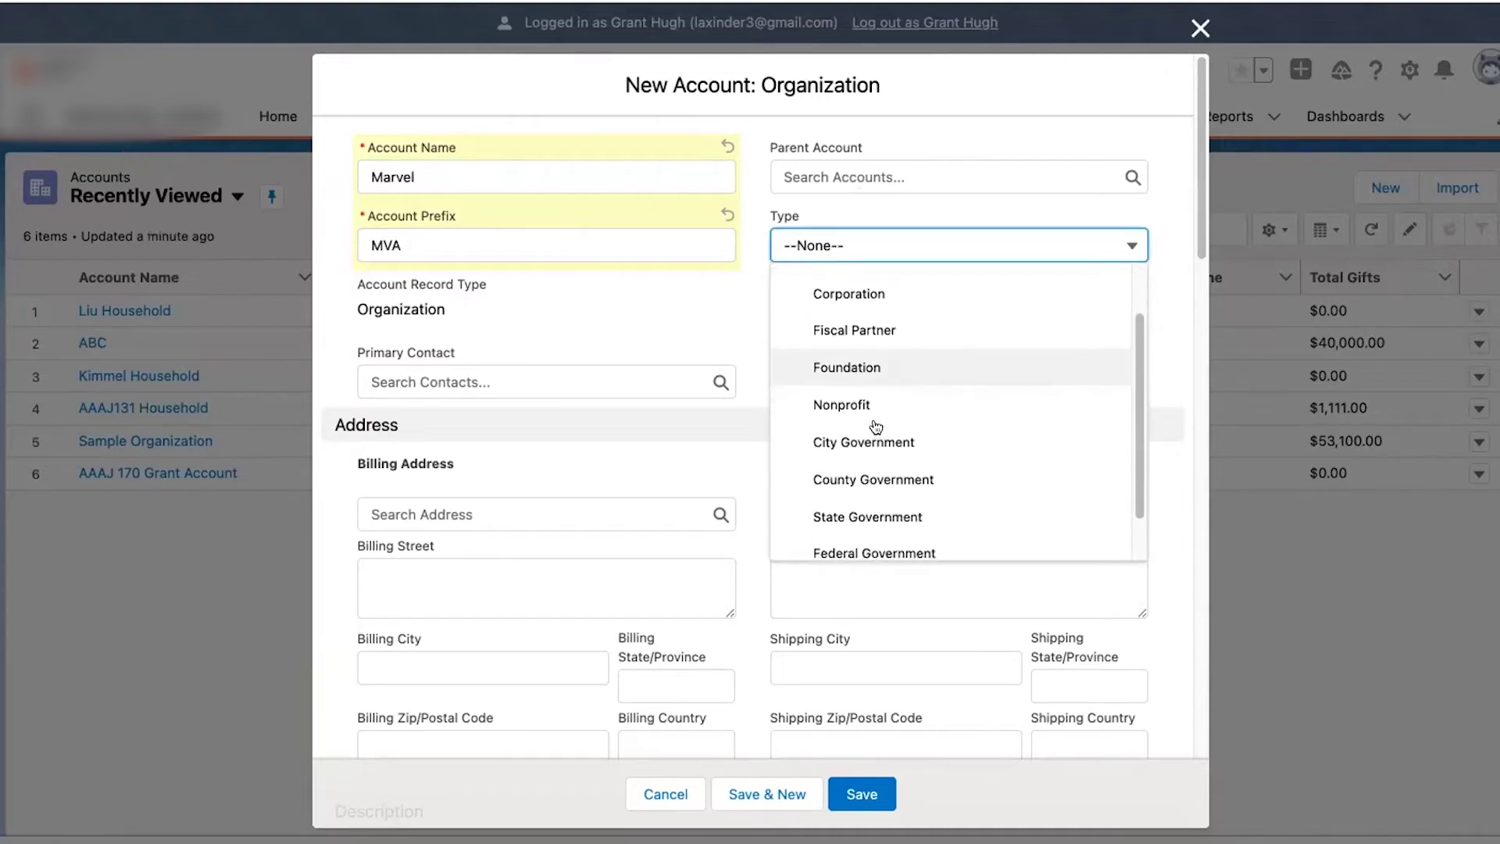
scroll(874, 426, "down", 1)
scroll(875, 426, "up", 2)
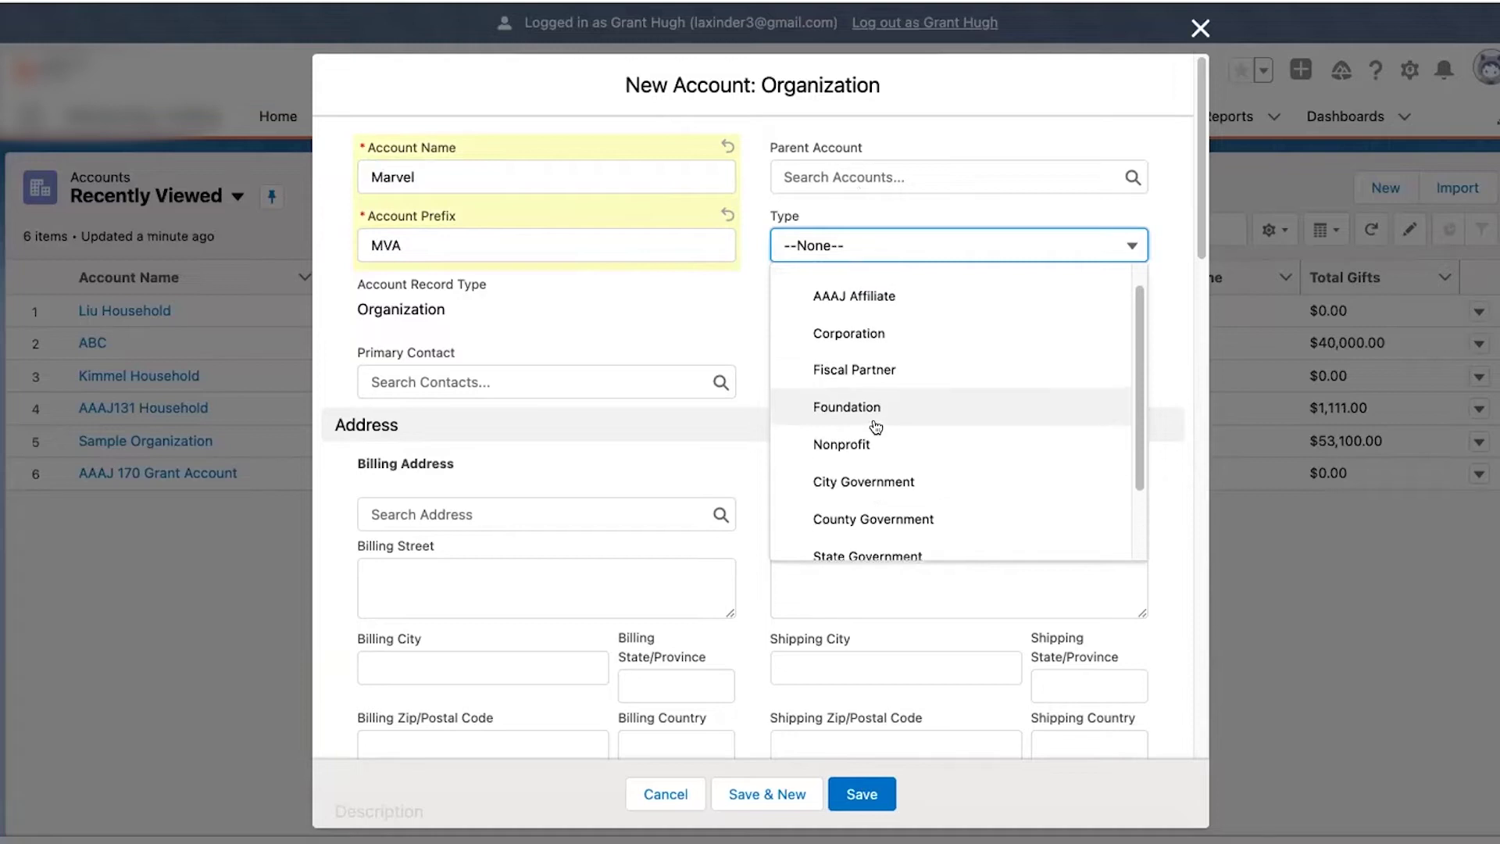
left_click(871, 331)
left_click(844, 282)
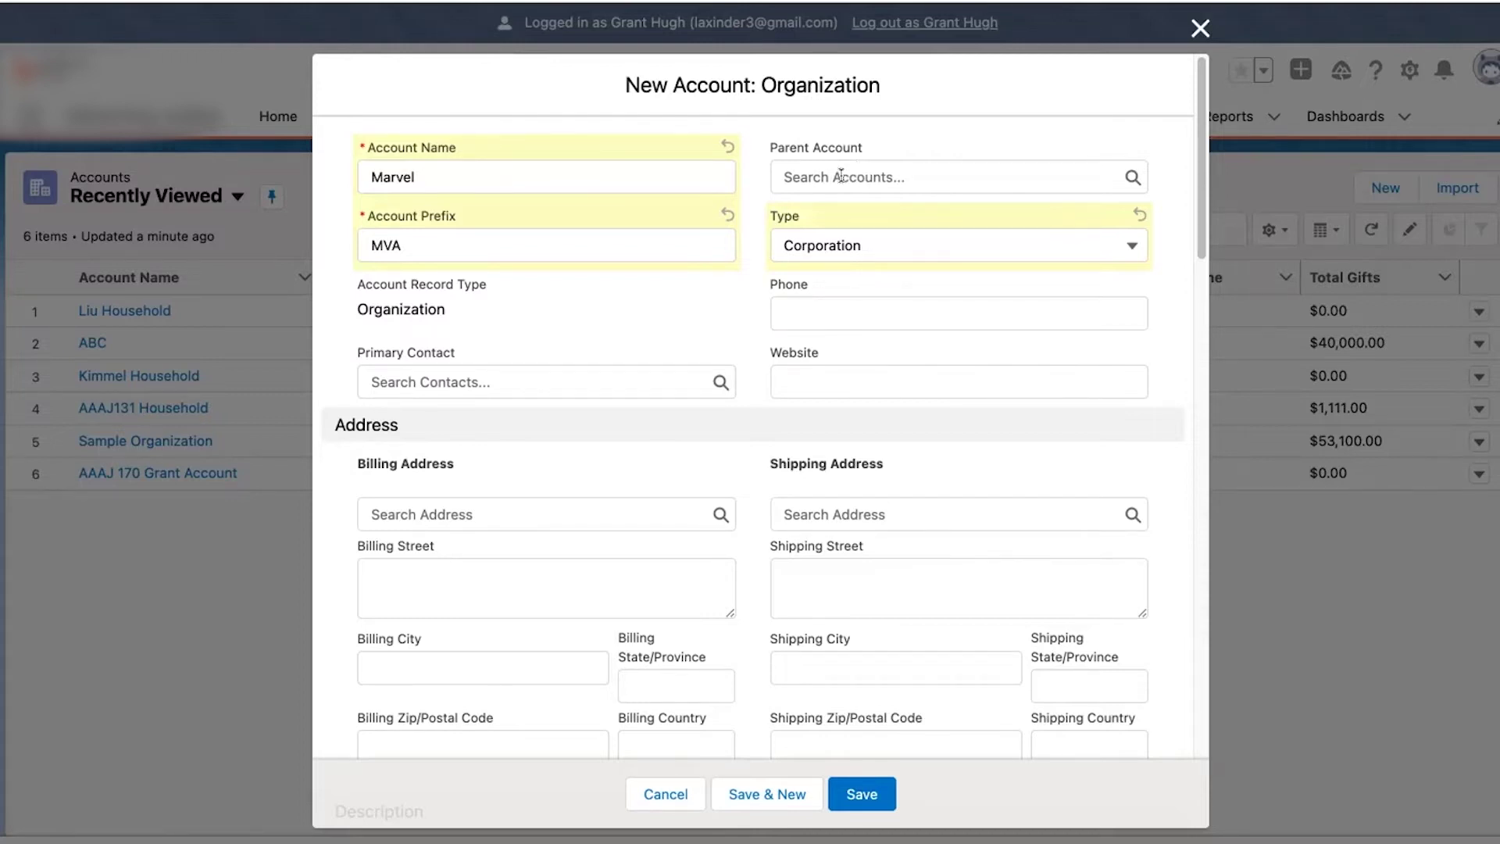
left_click(840, 175)
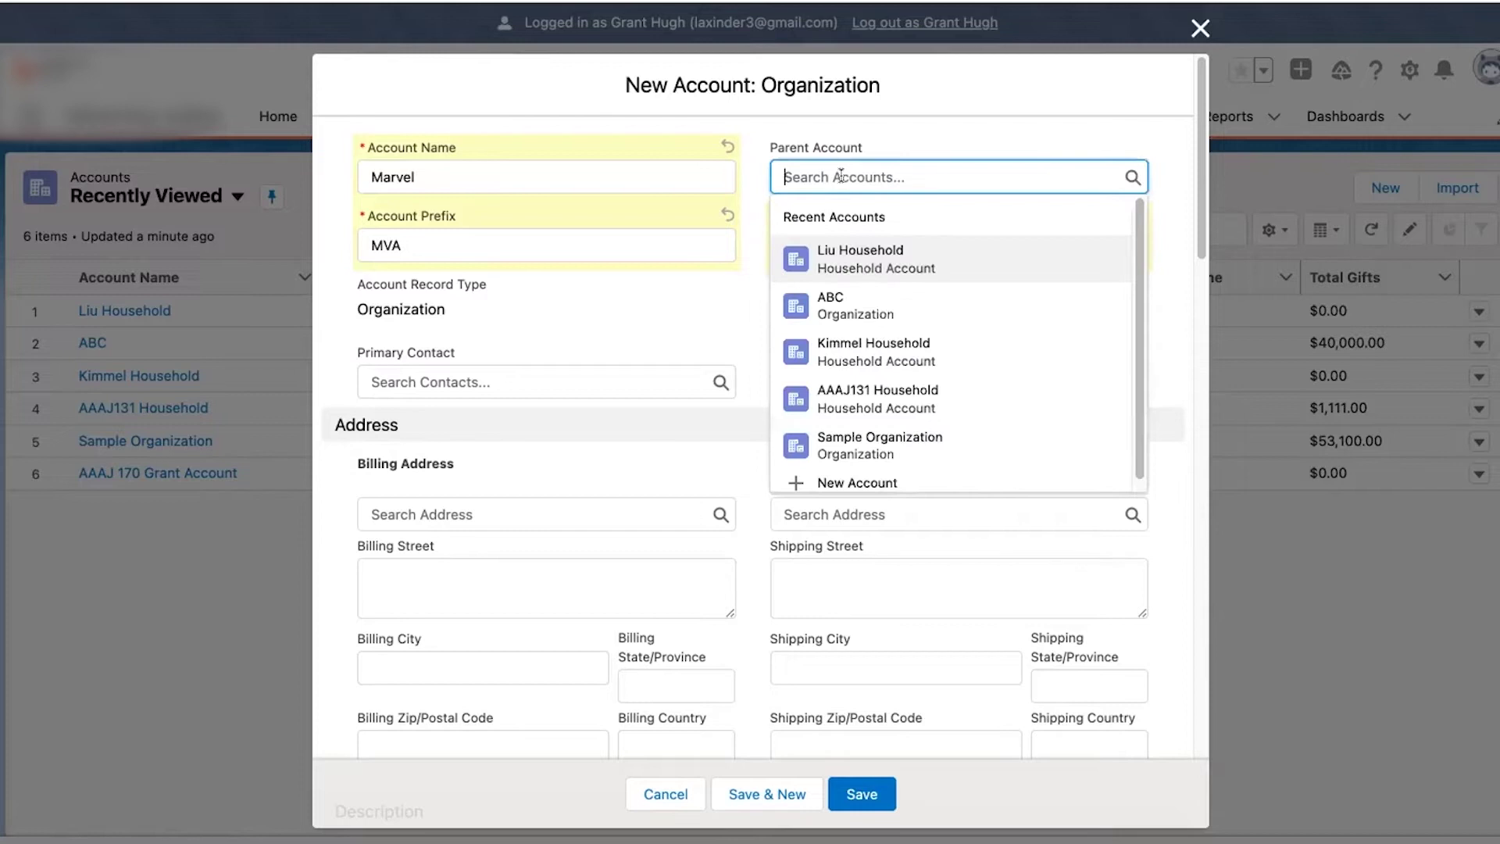
left_click(971, 141)
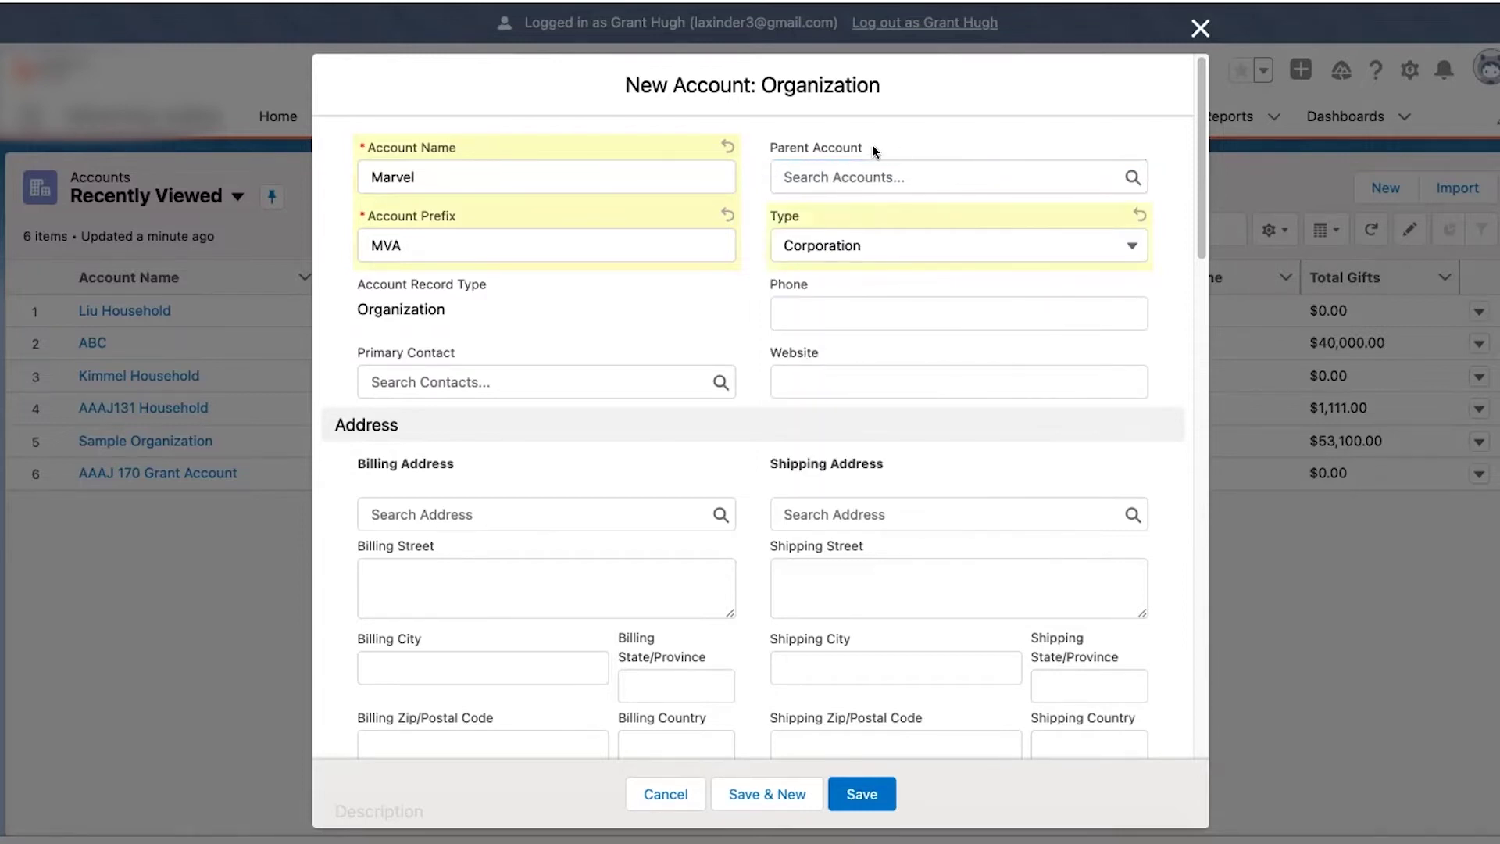
left_click(807, 313)
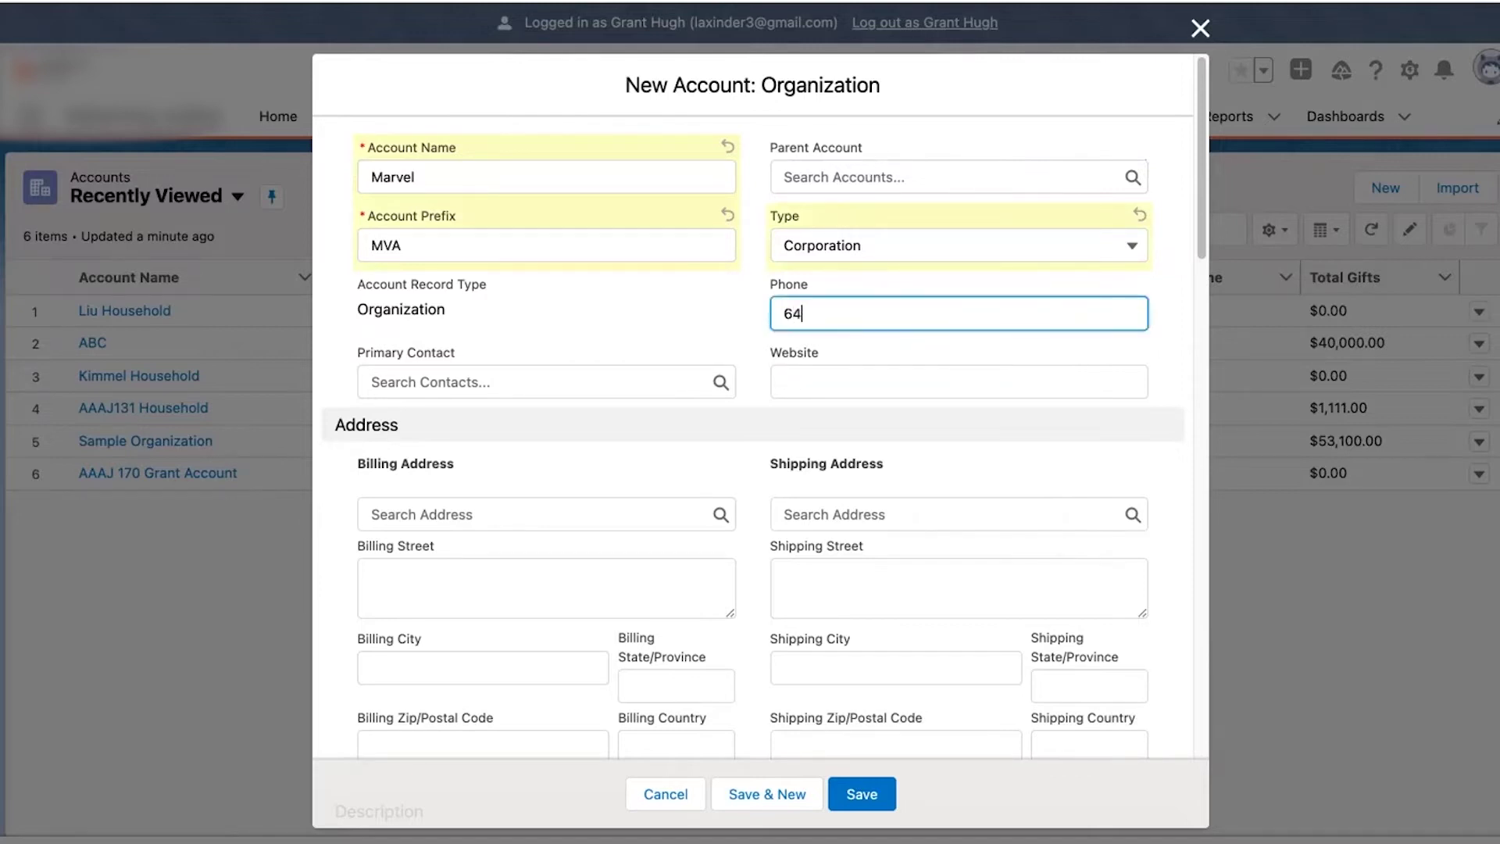
left_click(804, 378)
type("www,marvel.")
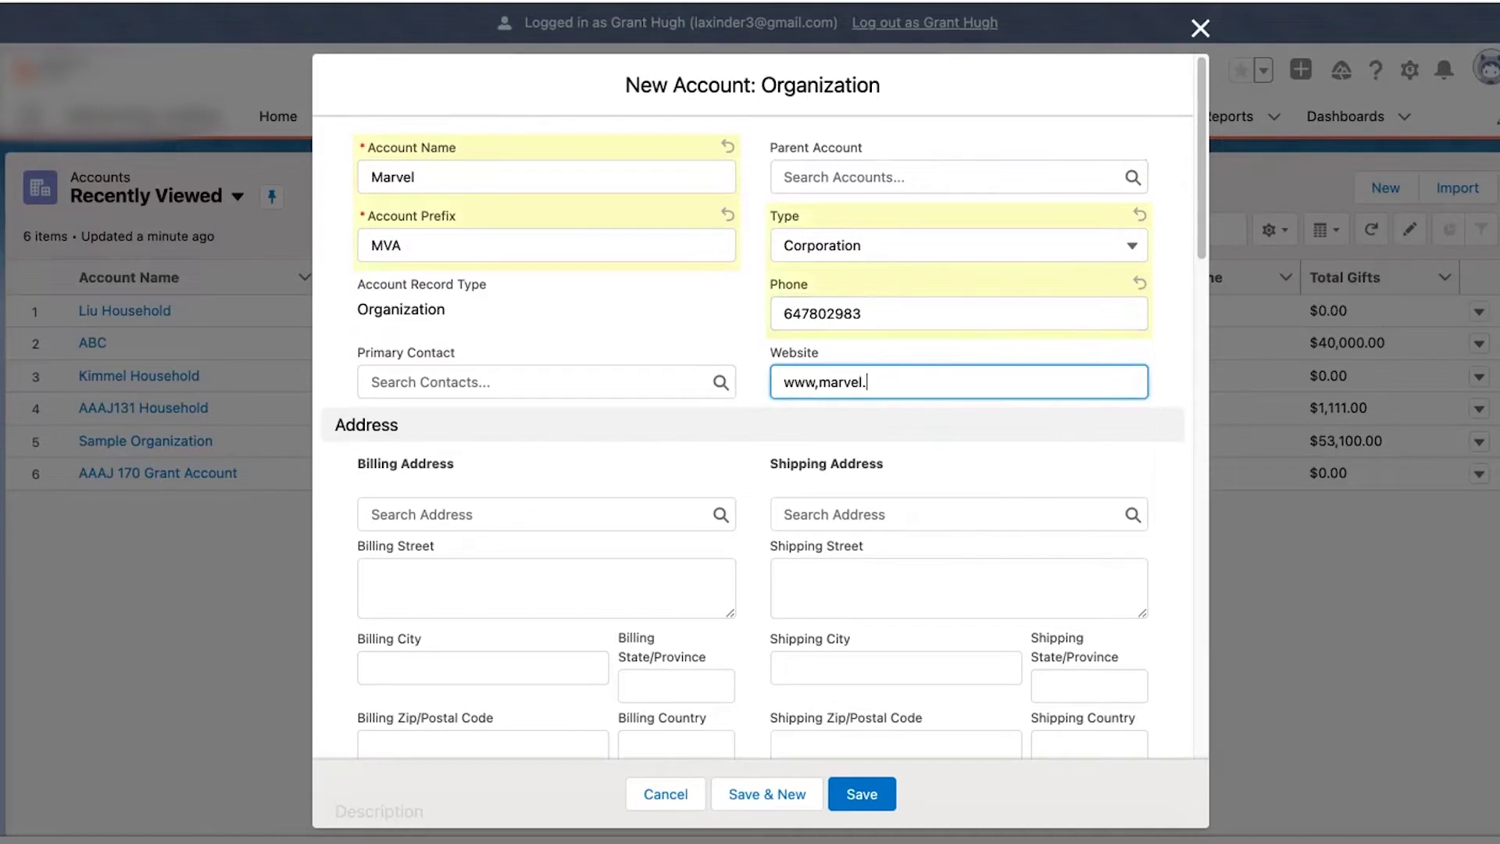
key("BackSpace")
key("BackSpace")
key("BackSpace")
key("BackSpace")
key("BackSpace")
key("BackSpace")
key("BackSpace")
key("BackSpace")
type(".marvel.com")
left_click(665, 318)
- Leave Proposal Status at --None-- and save the Marvel account
scroll(758, 490, "down", 3)
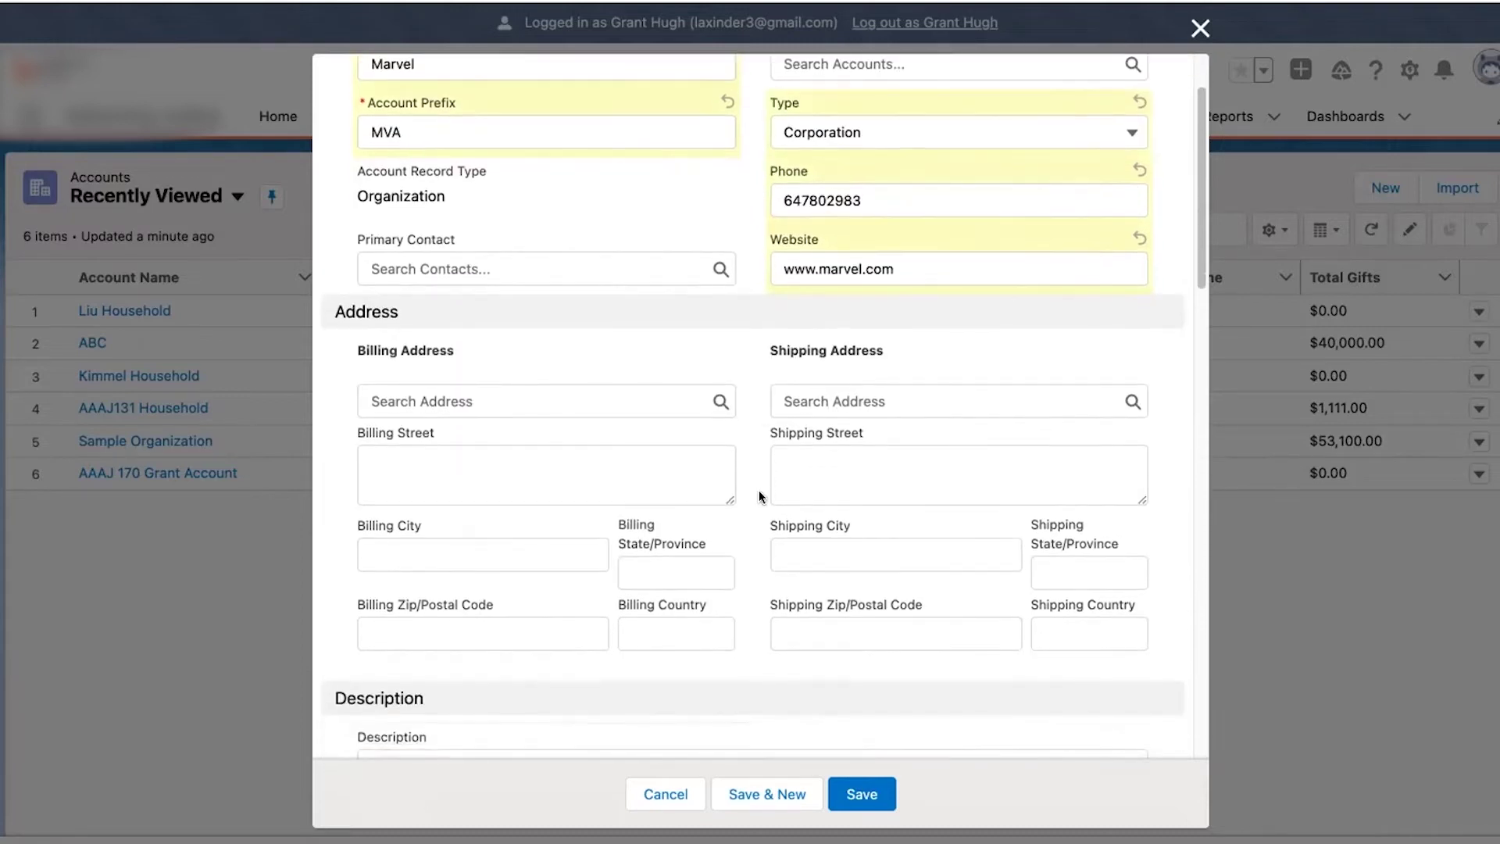
scroll(687, 434, "down", 5)
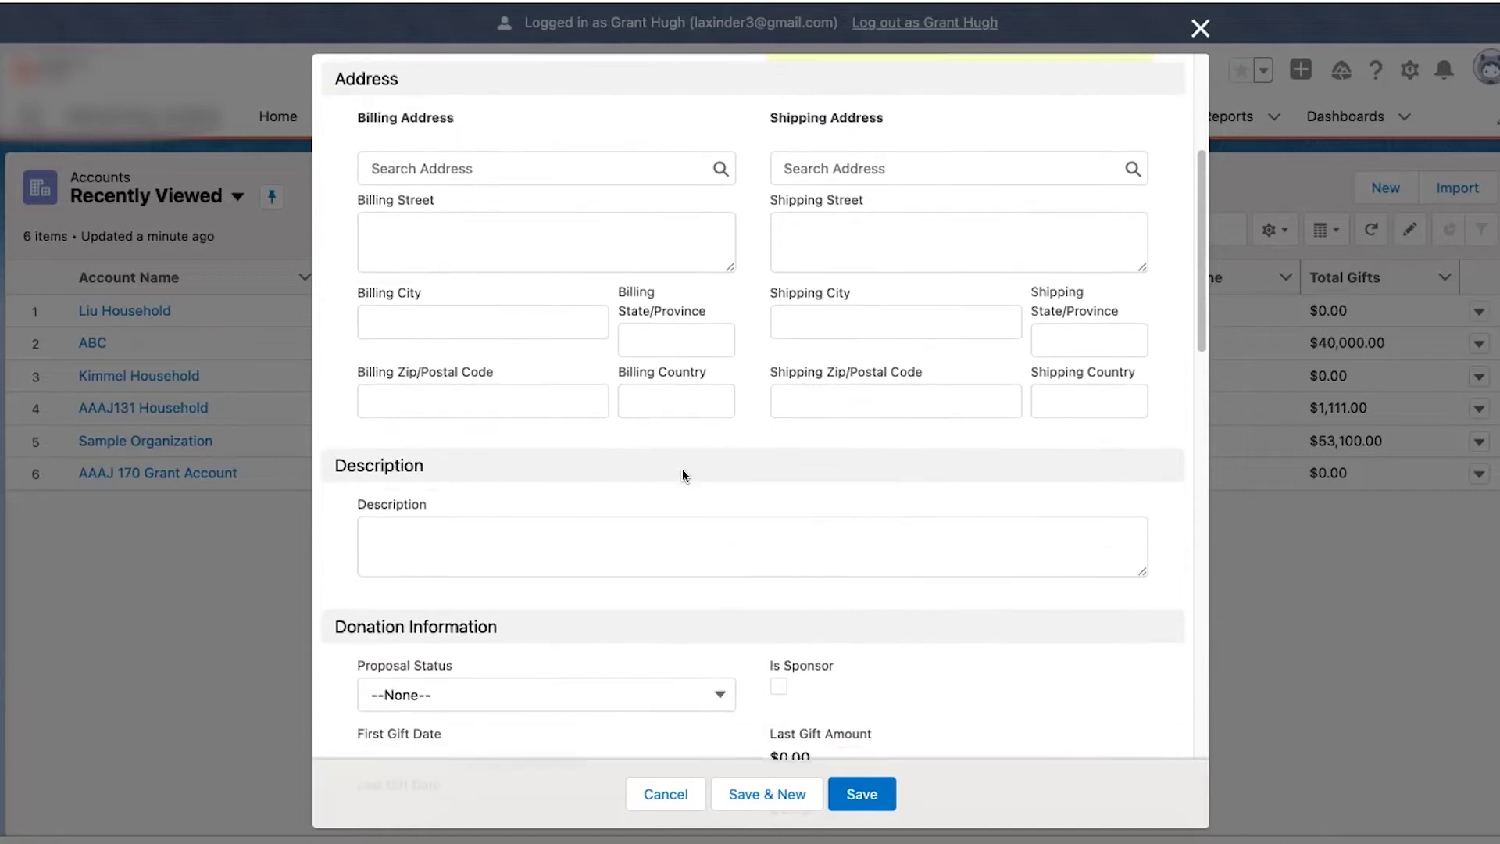
scroll(684, 469, "up", 3)
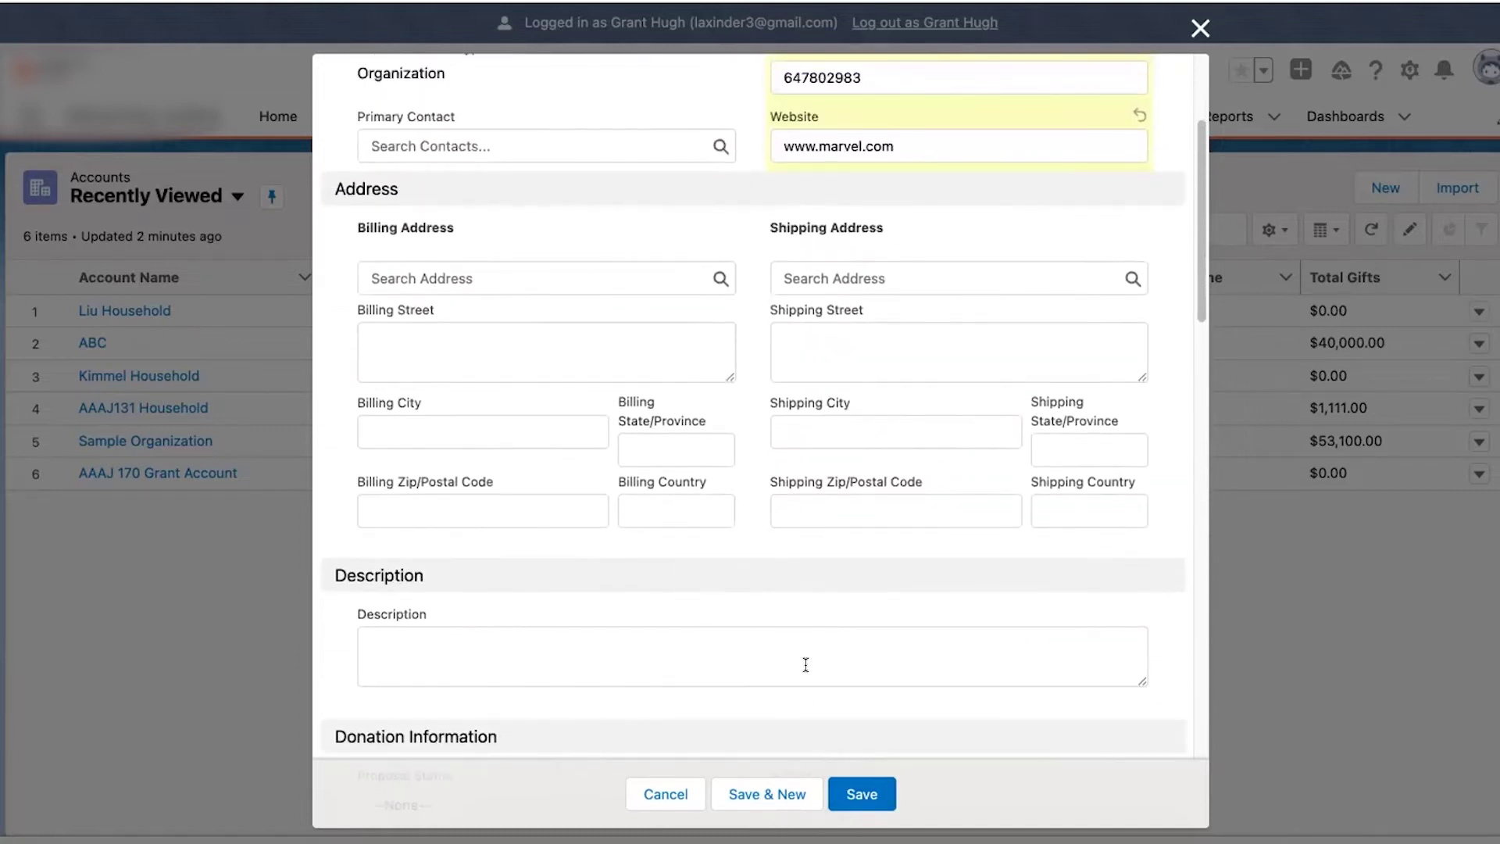
scroll(805, 666, "down", 3)
scroll(805, 664, "down", 7)
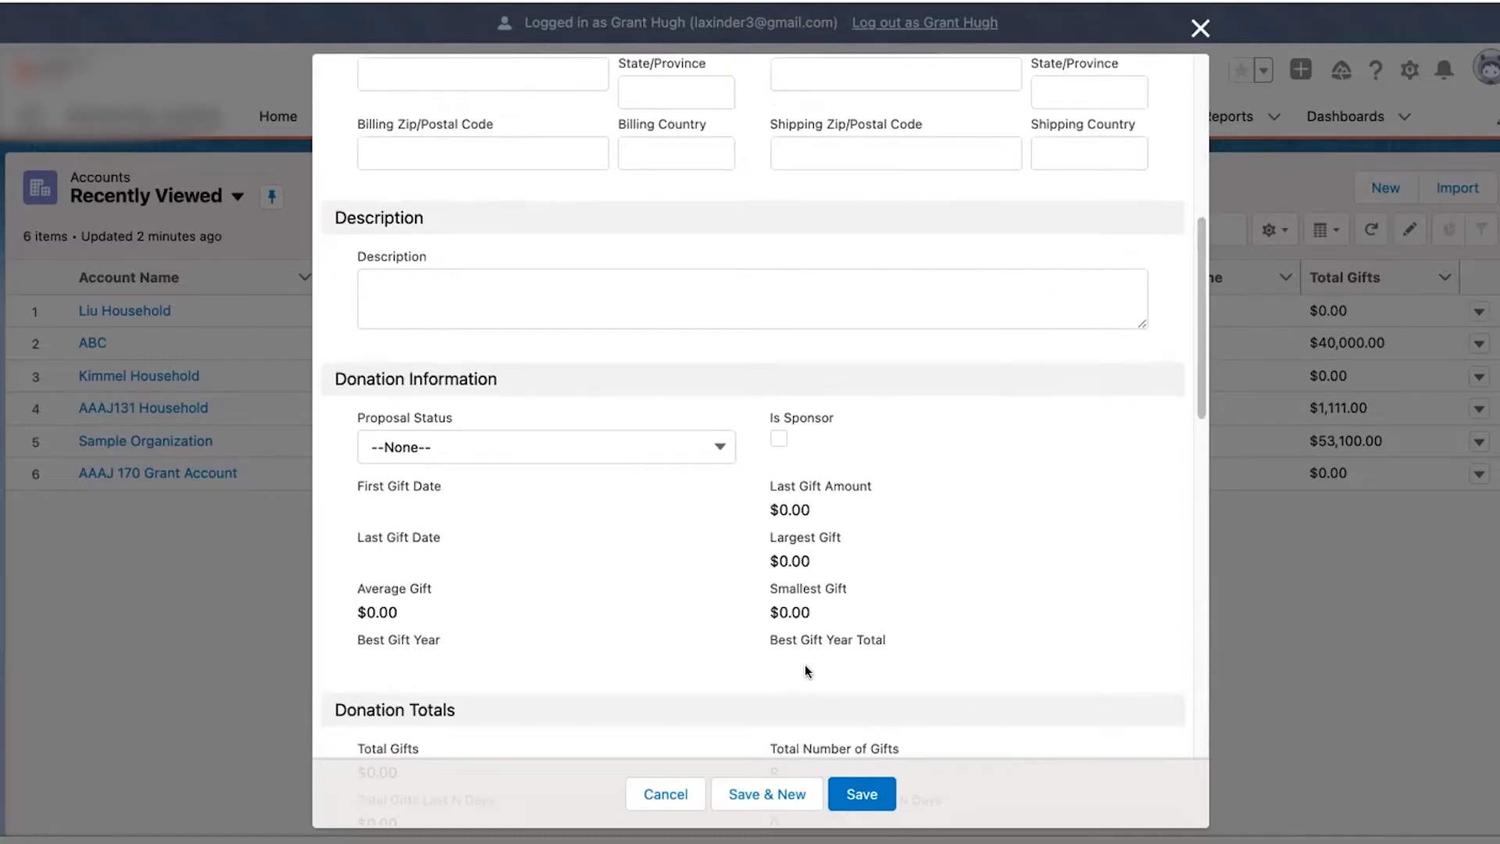
left_click(656, 448)
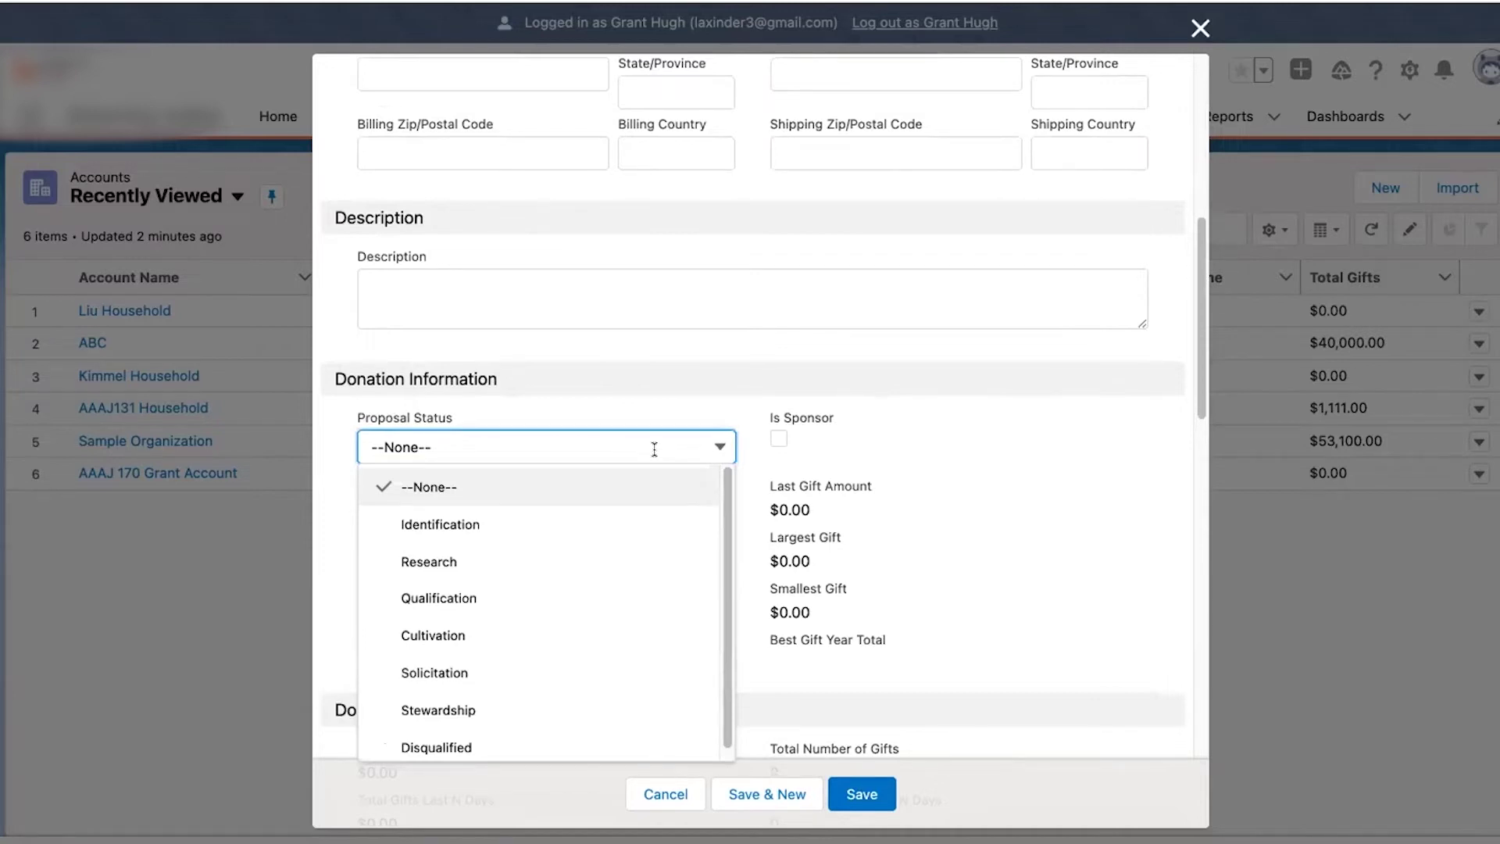
left_click(655, 447)
left_click(655, 446)
left_click(821, 512)
scroll(866, 559, "up", 7)
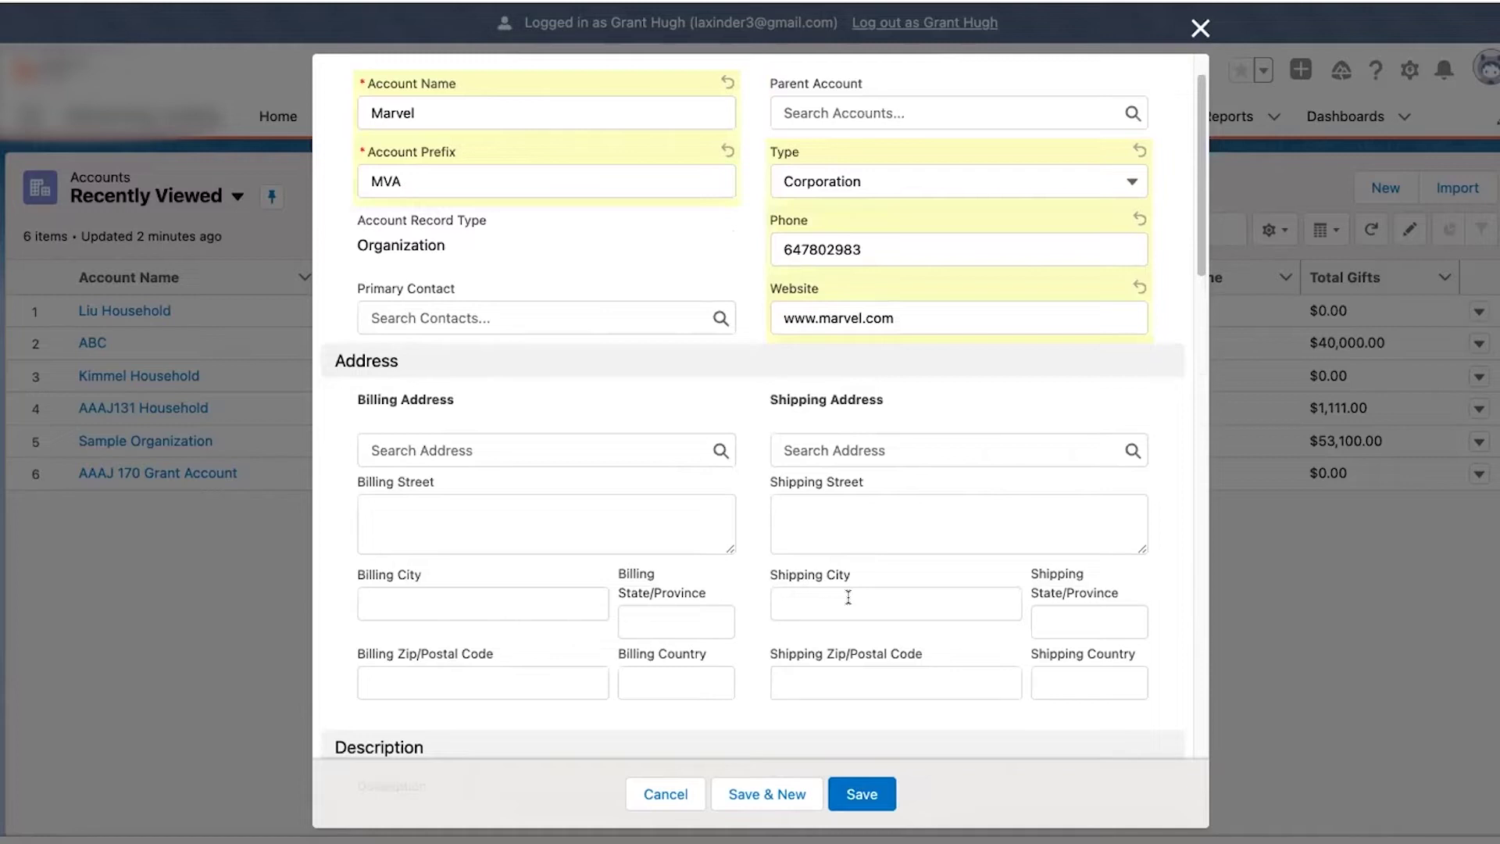
scroll(858, 551, "up", 1)
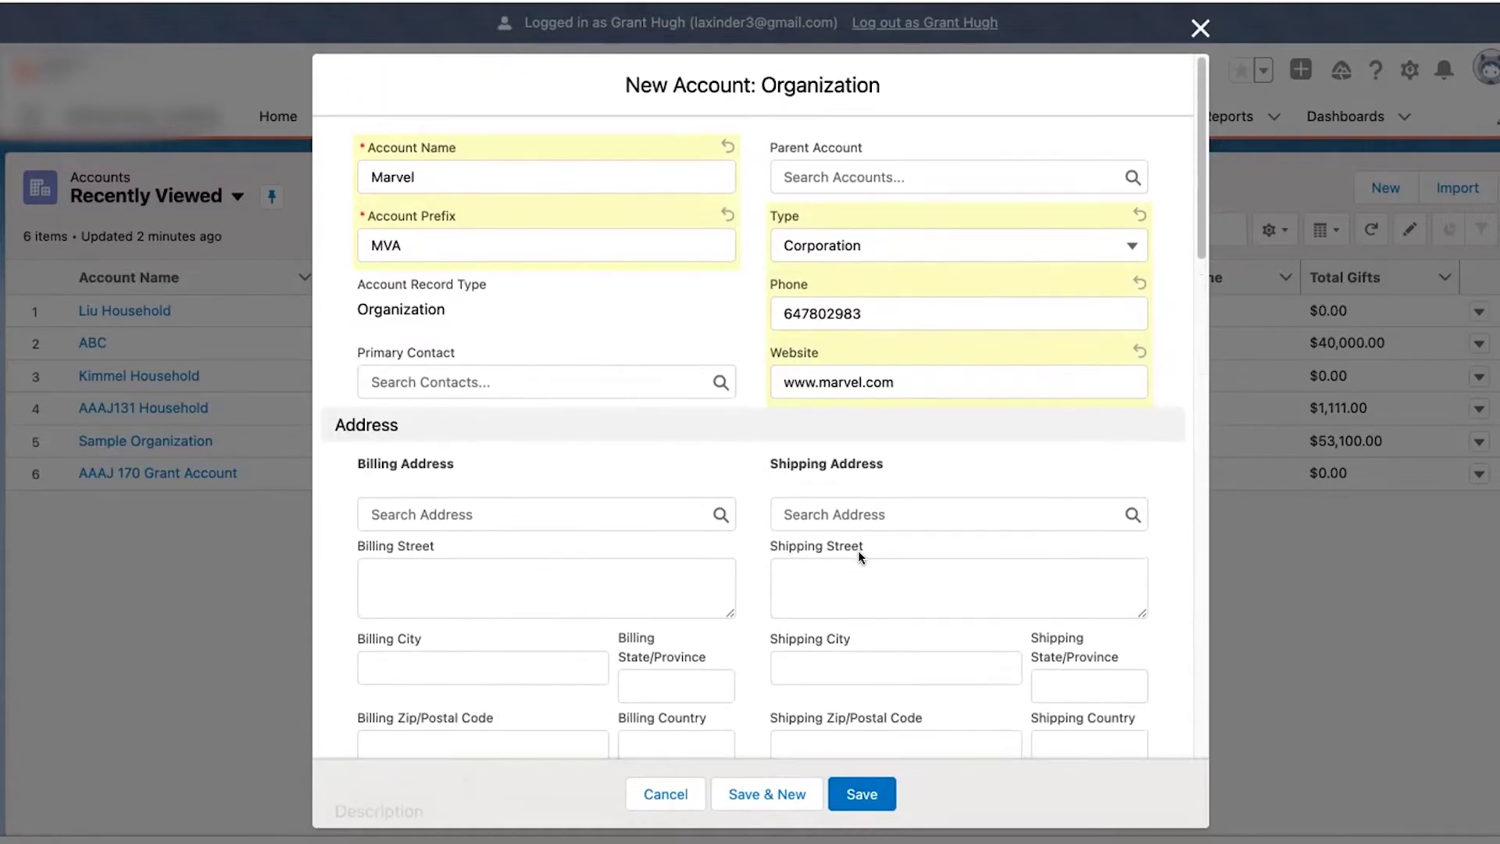
left_click(850, 783)
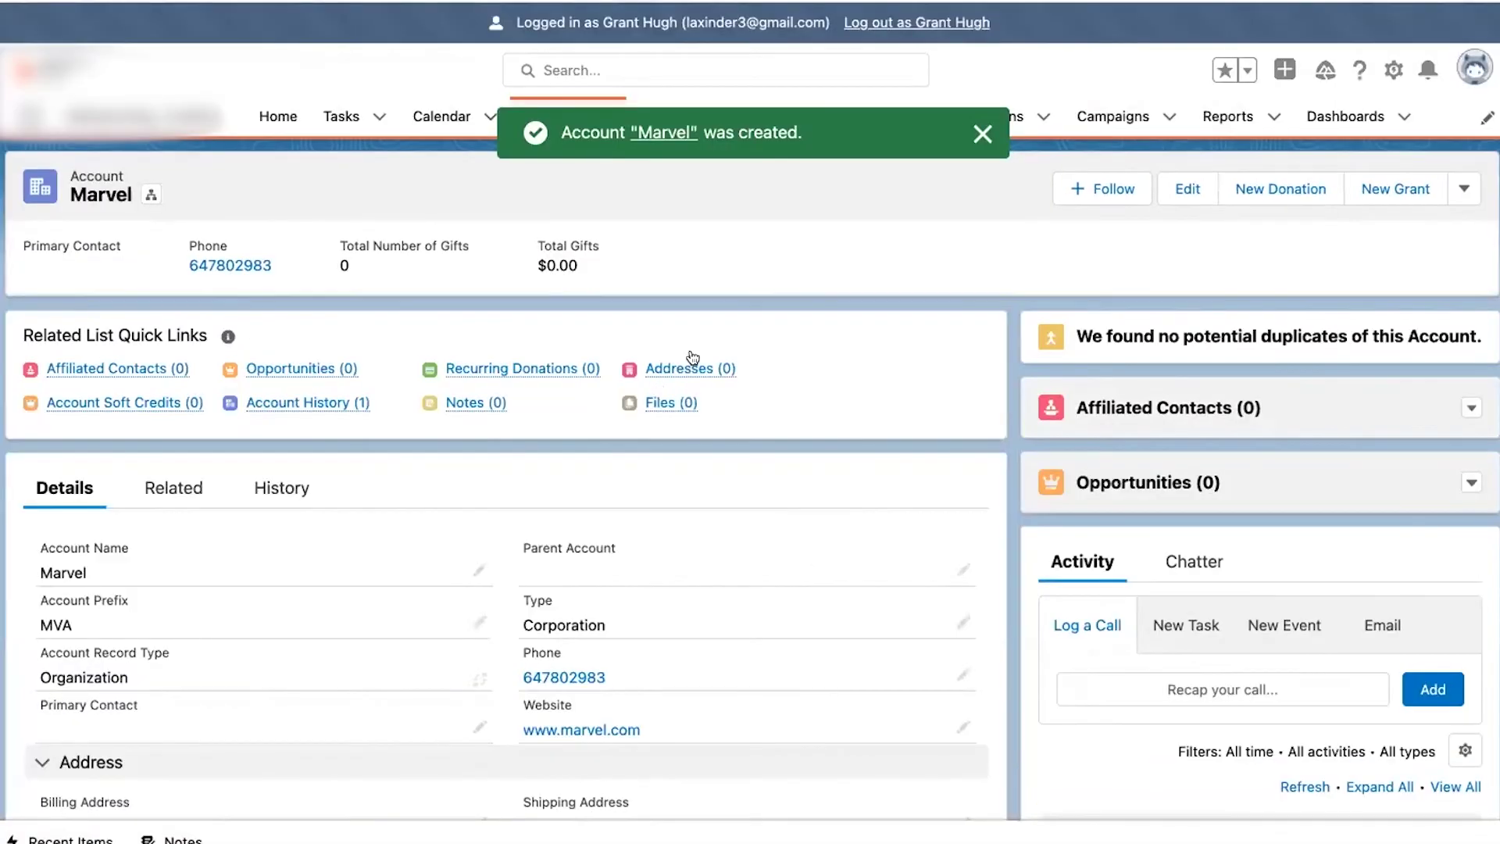
- Open a New Affiliation form for Marvel from the Affiliated Contacts card
mouse_move(692, 365)
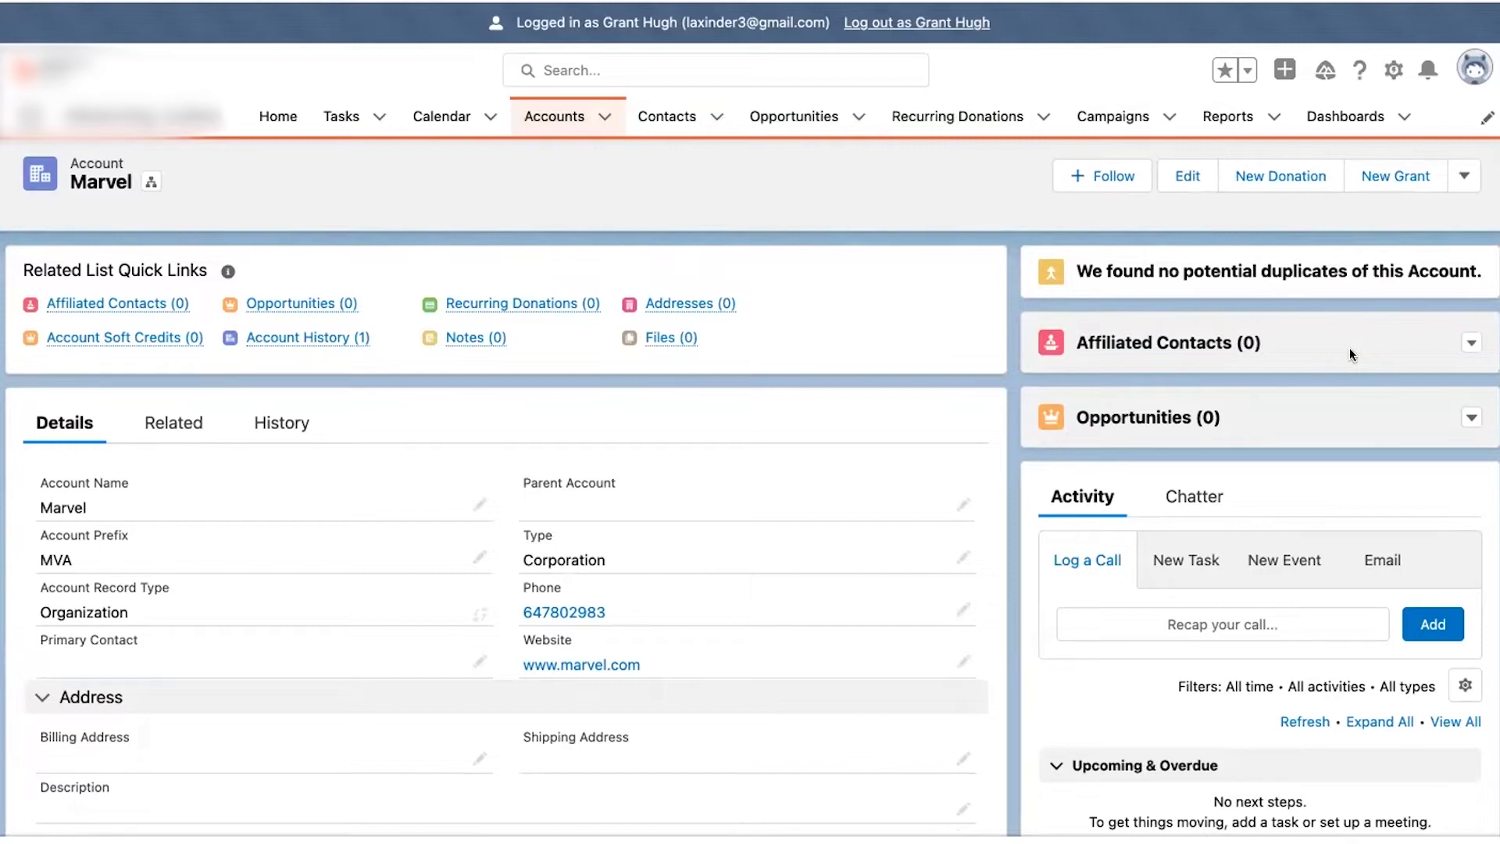
left_click(1468, 344)
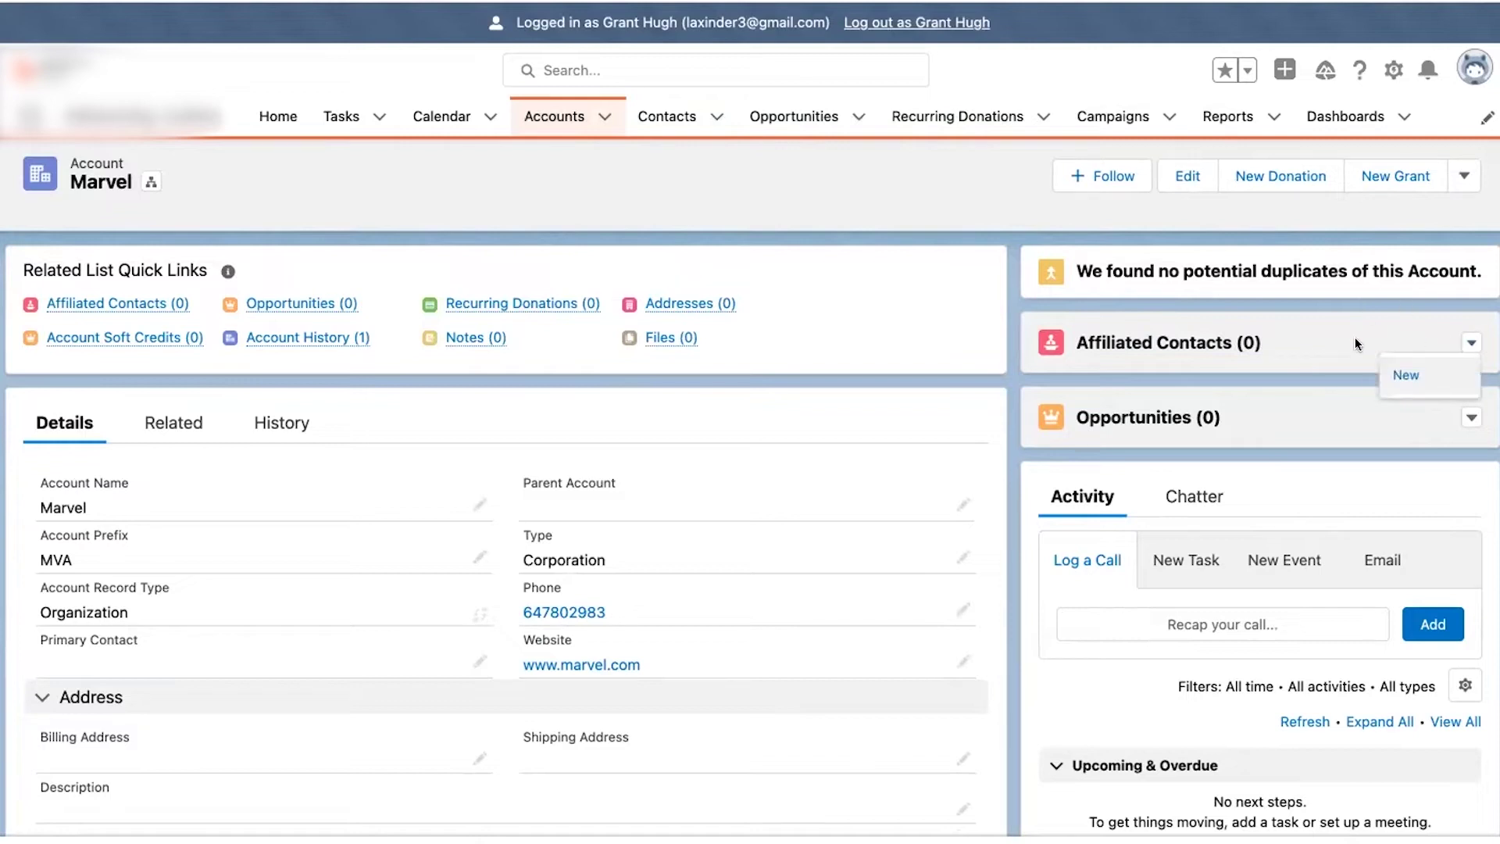
left_click(1399, 376)
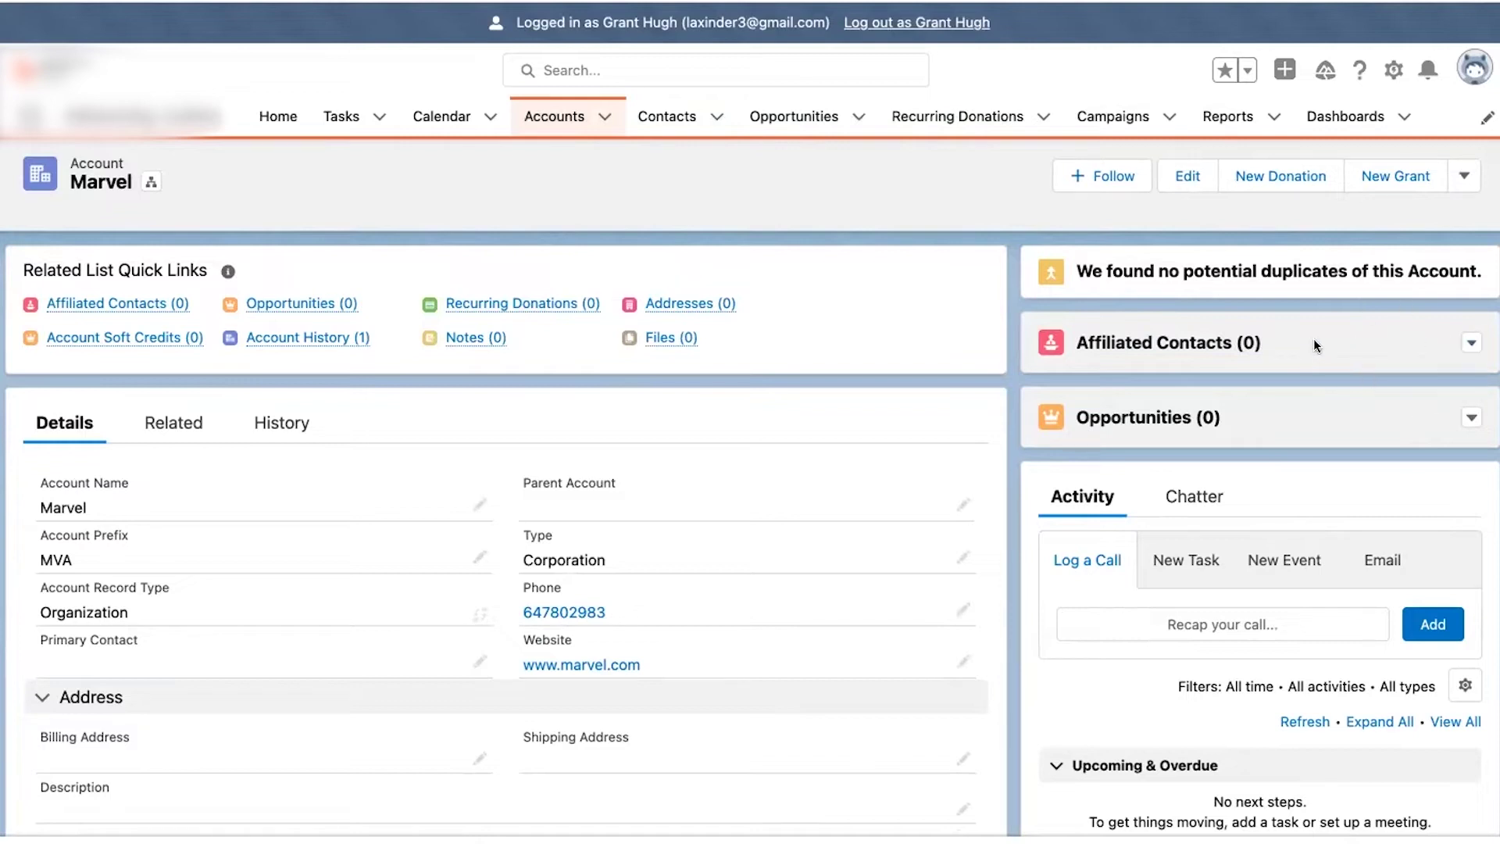
left_click(1468, 344)
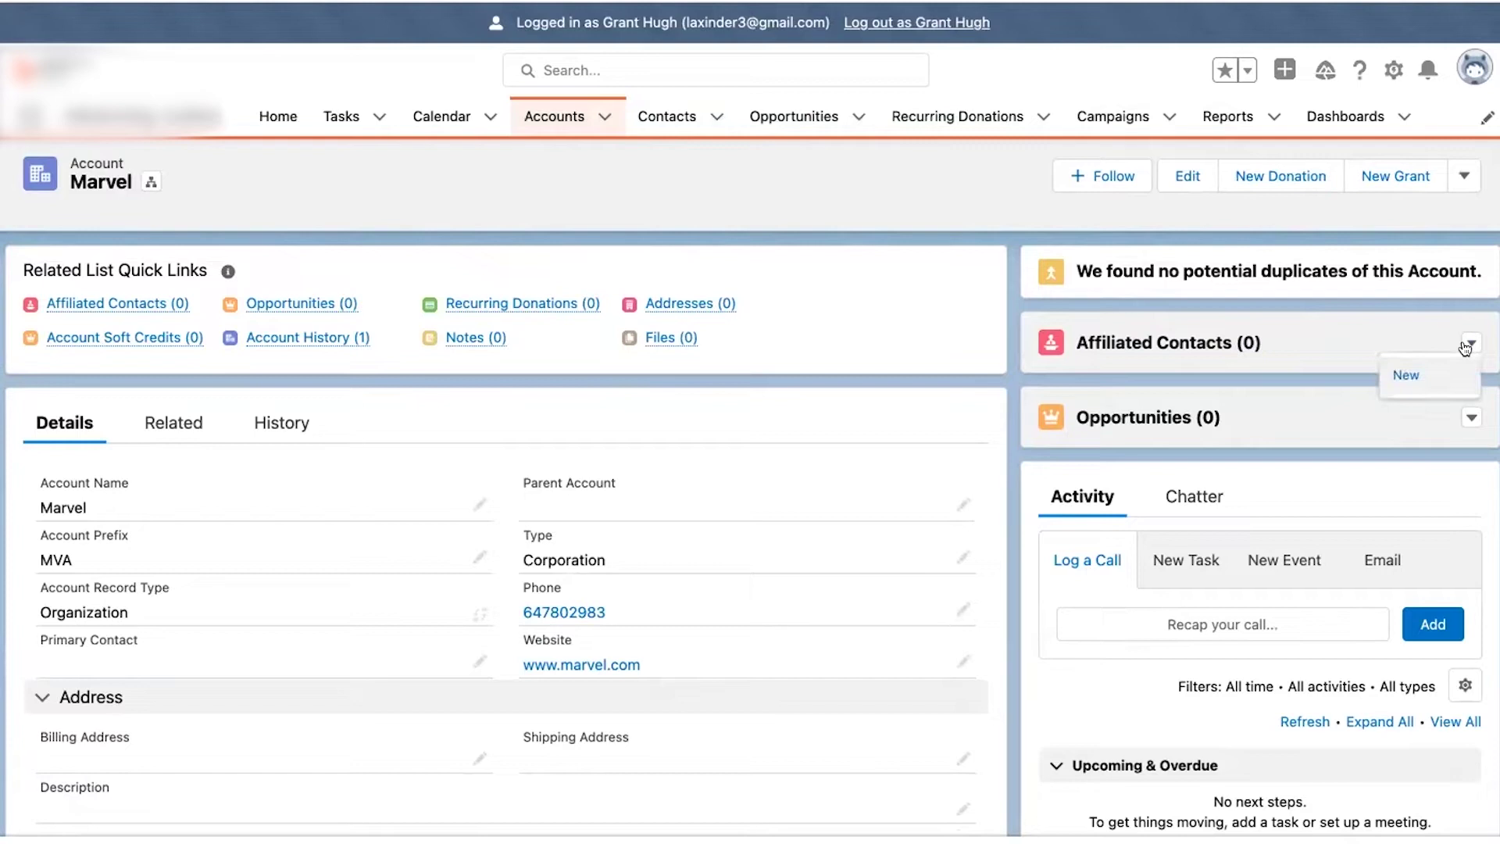
left_click(1405, 374)
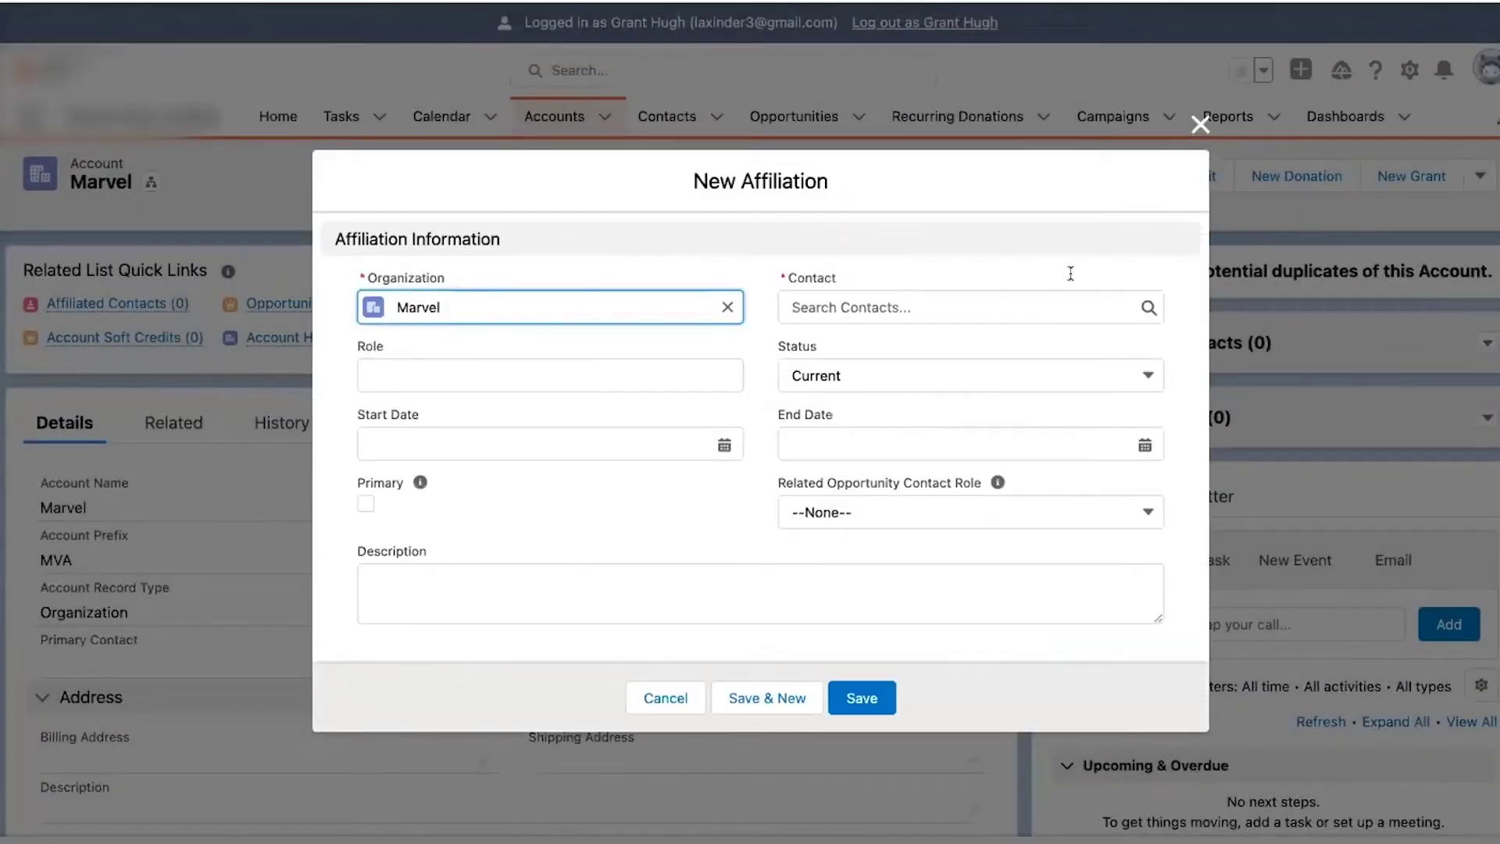
- Affiliate a recent contact with Marvel with role Employee and start date 1/1/2022
left_click(919, 288)
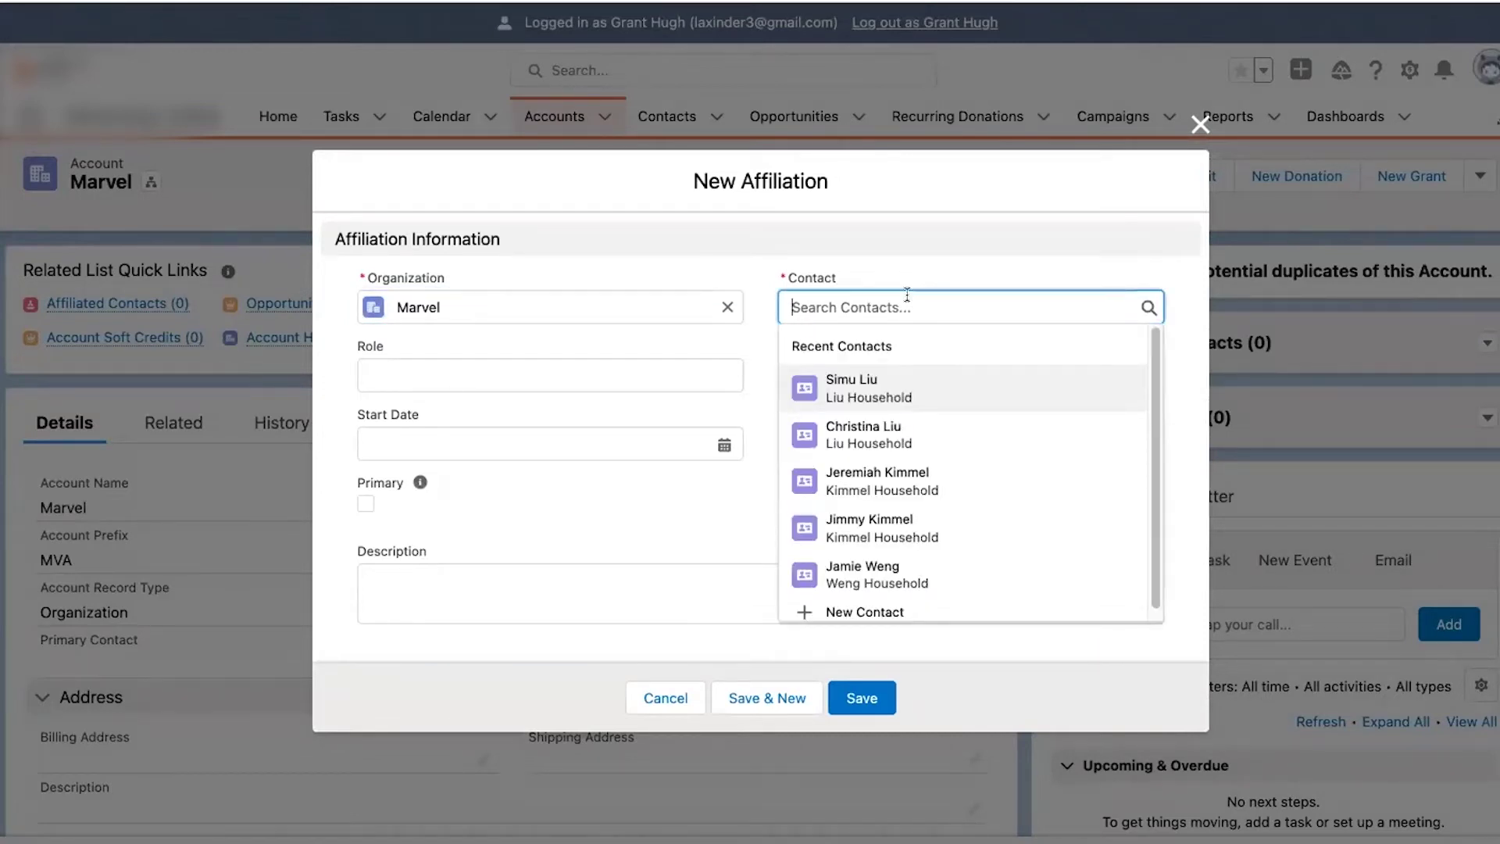
left_click(897, 536)
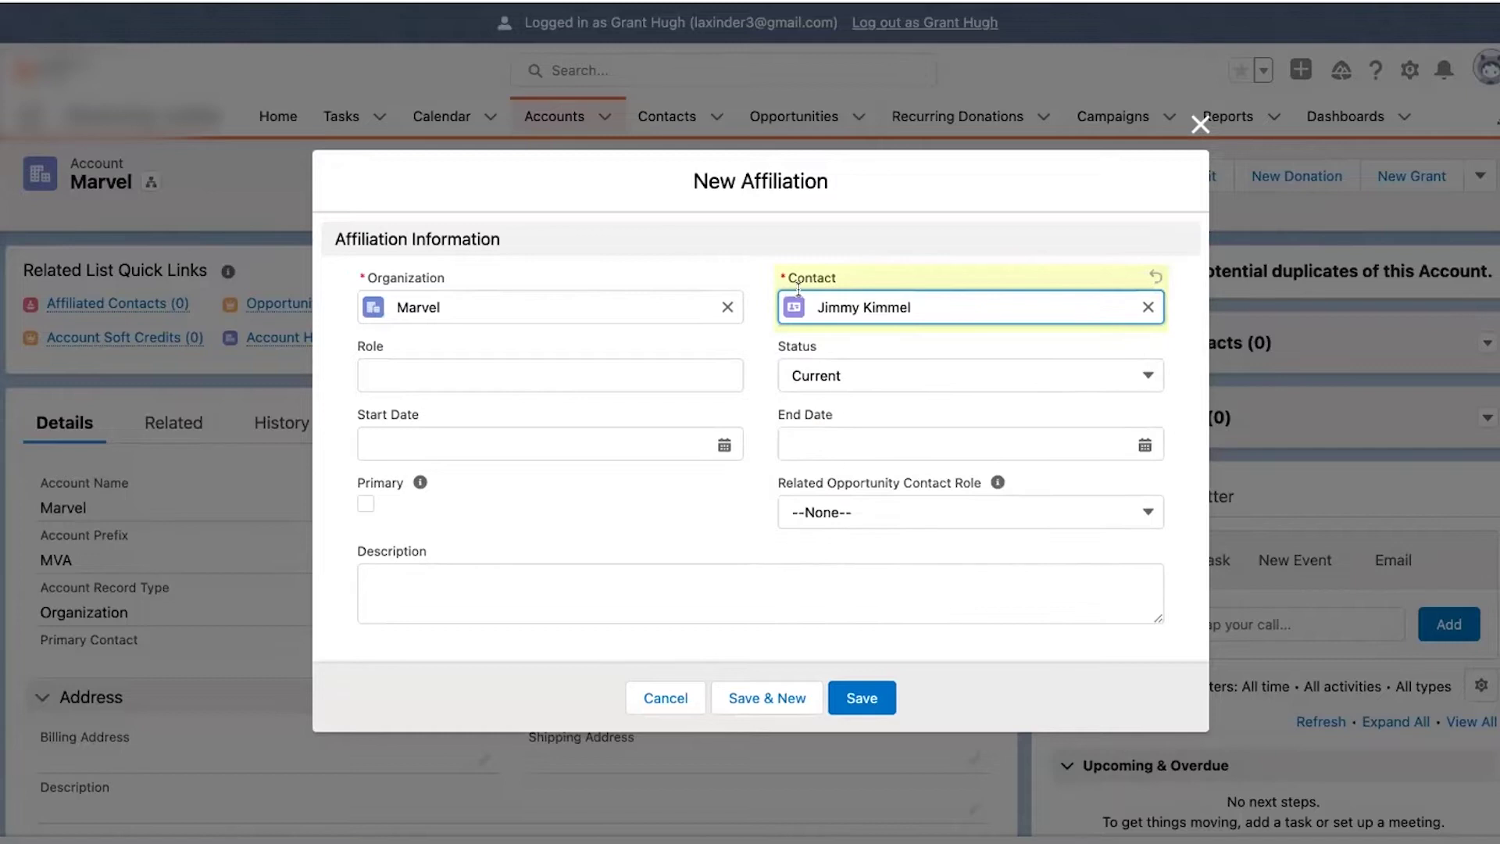
left_click(631, 364)
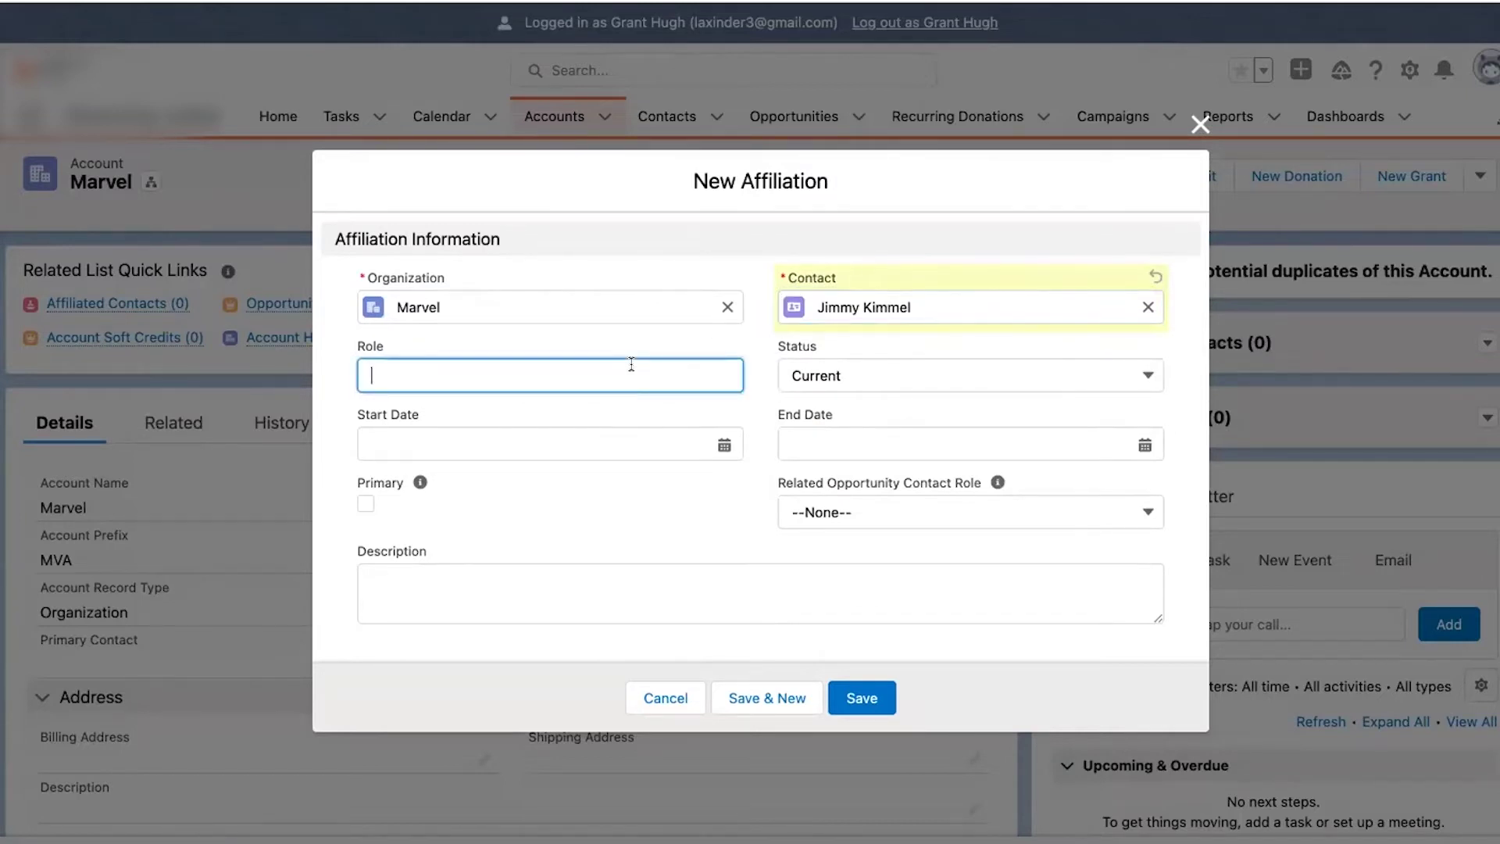
type("Employeee")
key("BackSpace")
left_click(635, 446)
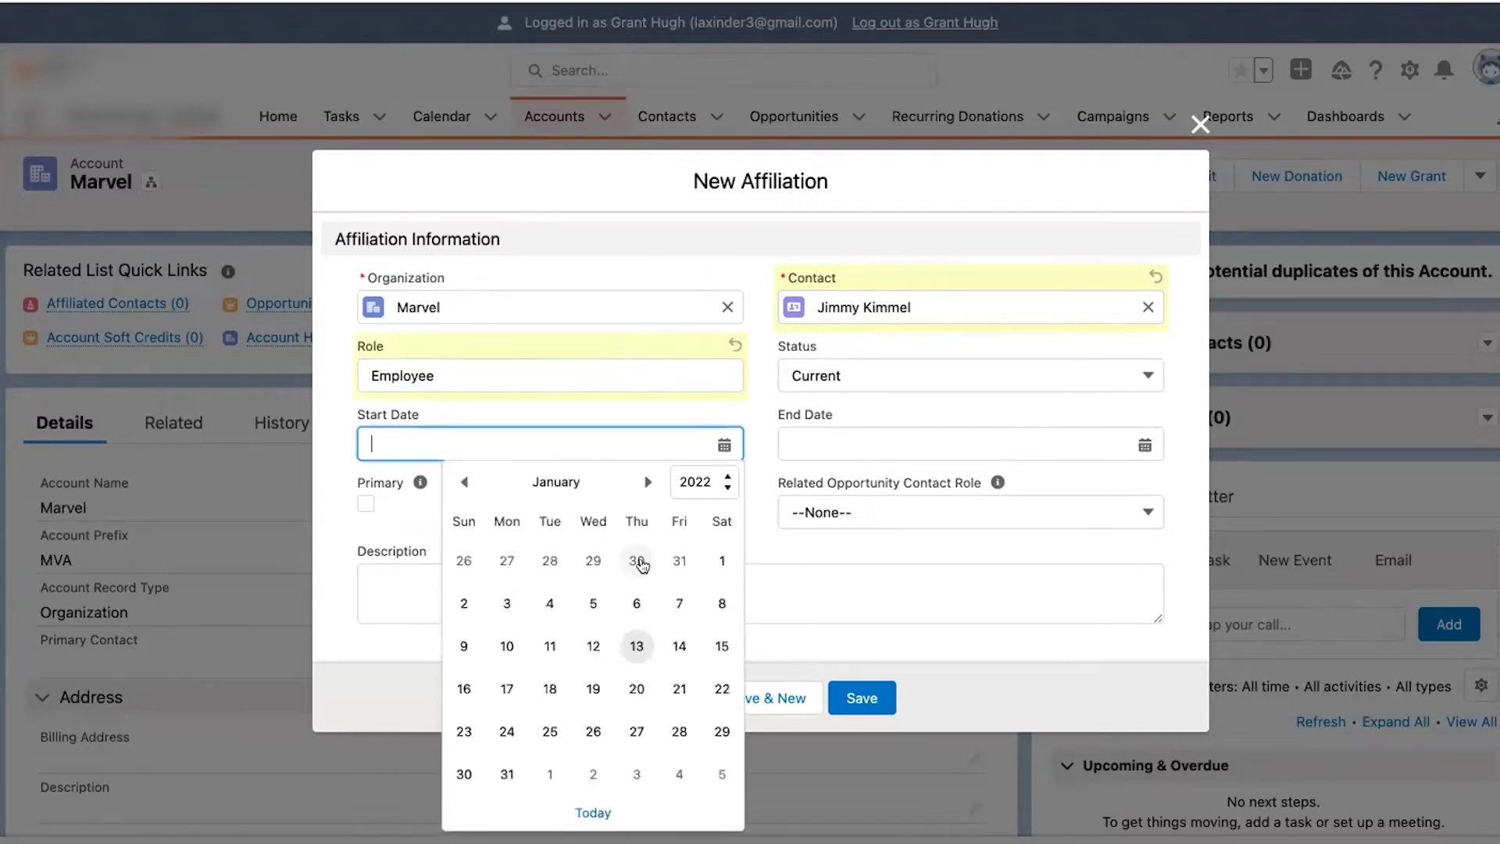
left_click(713, 564)
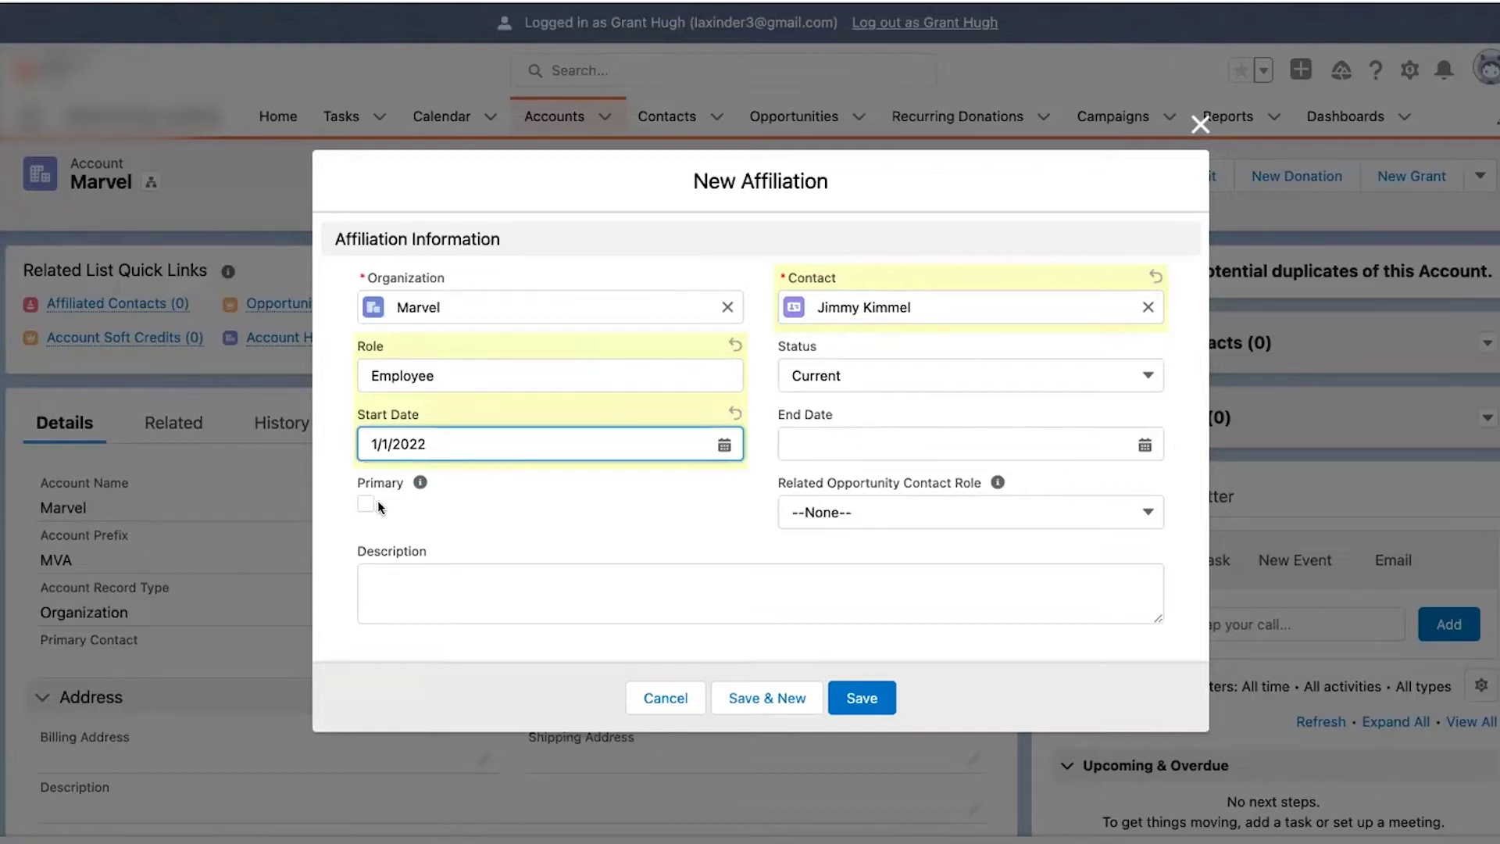
left_click(842, 694)
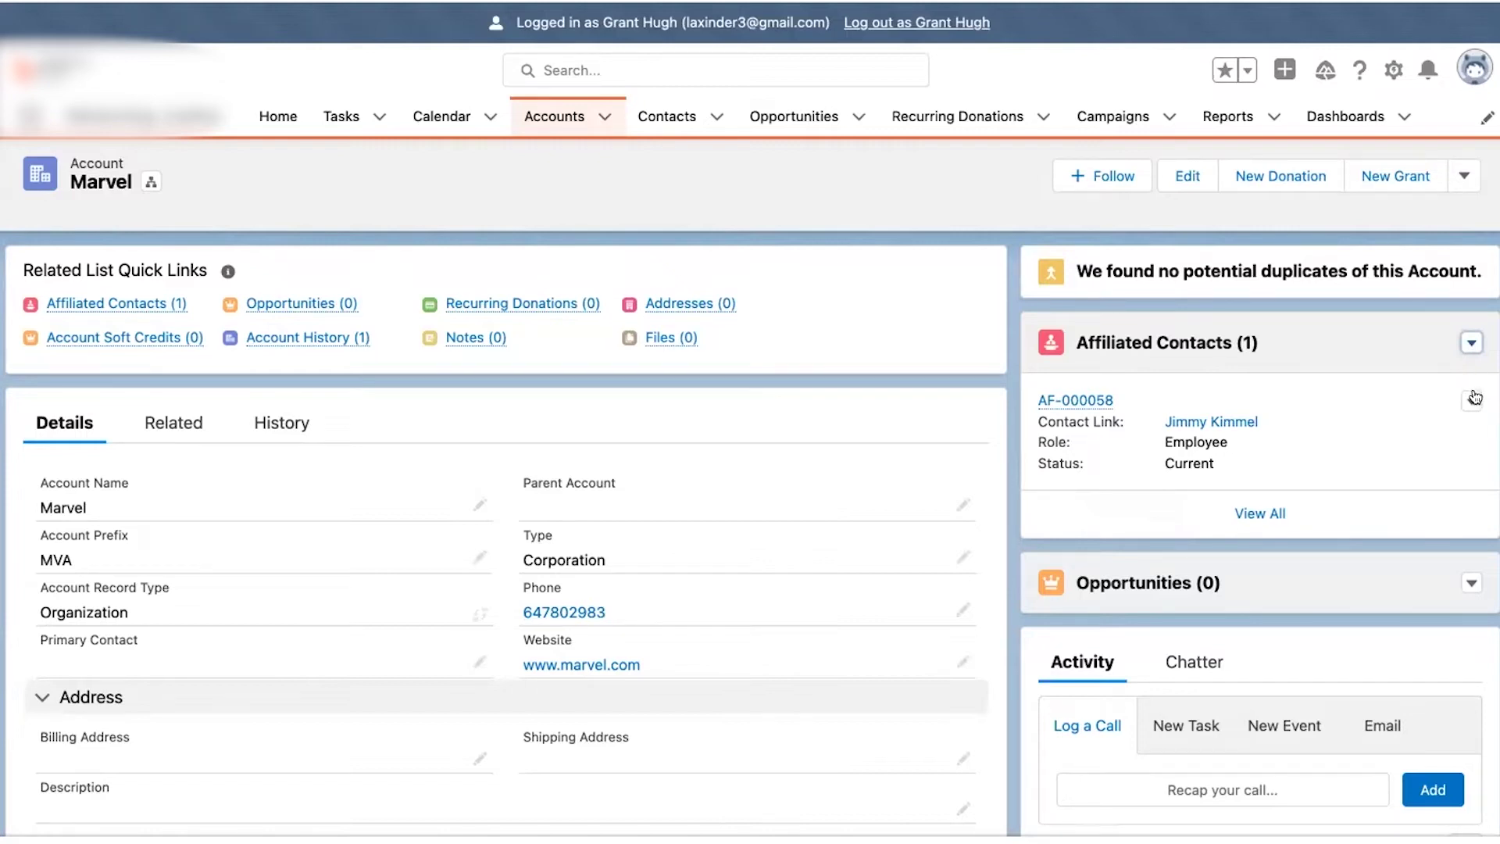
- Set a recent contact as Marvel's Primary Contact, which creates affiliation AF-000059
left_click(476, 659)
left_click(405, 719)
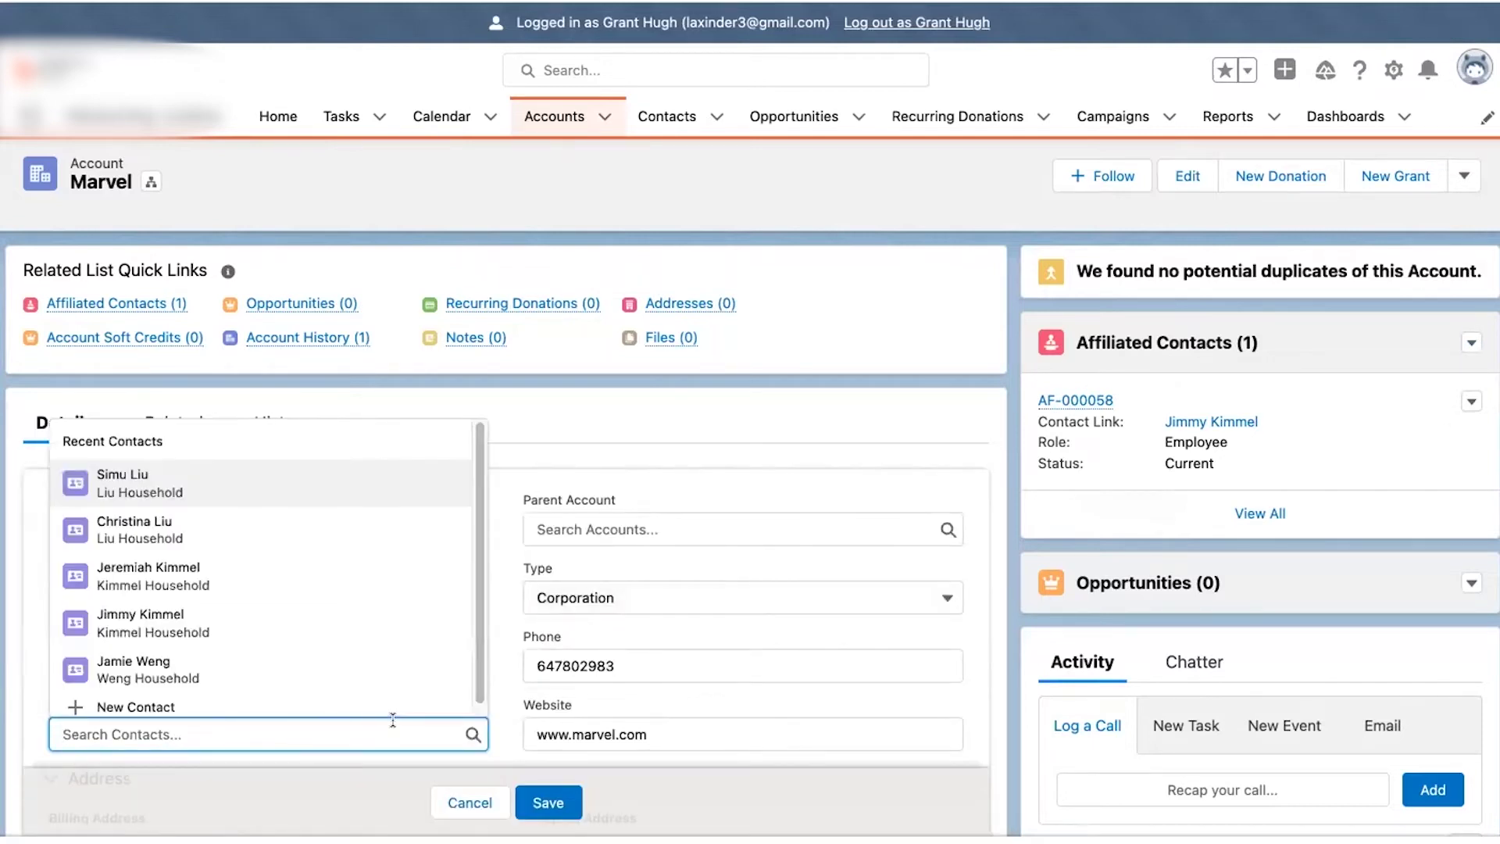
left_click(268, 474)
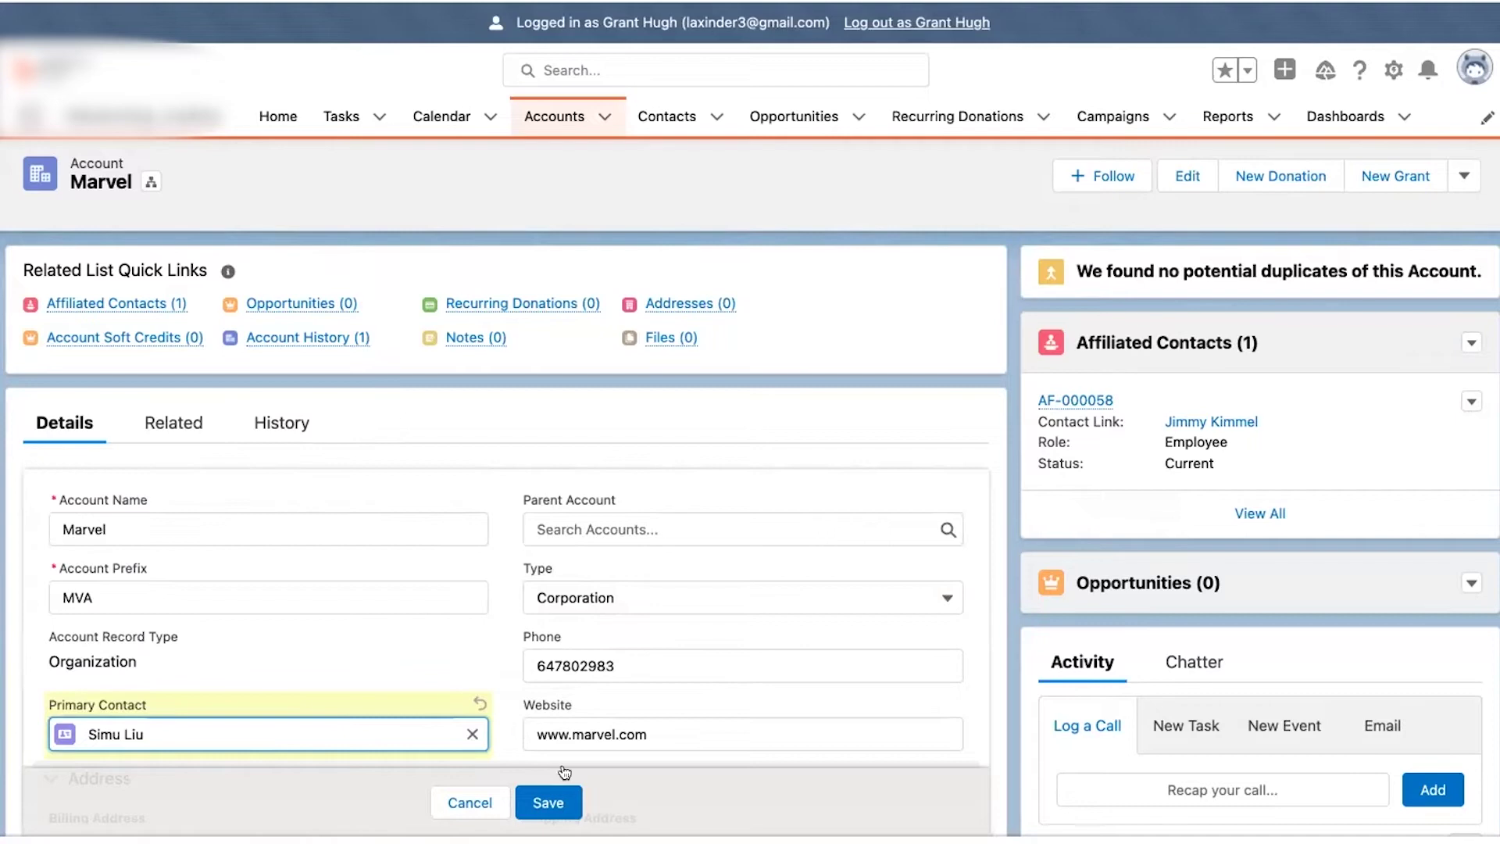
left_click(551, 799)
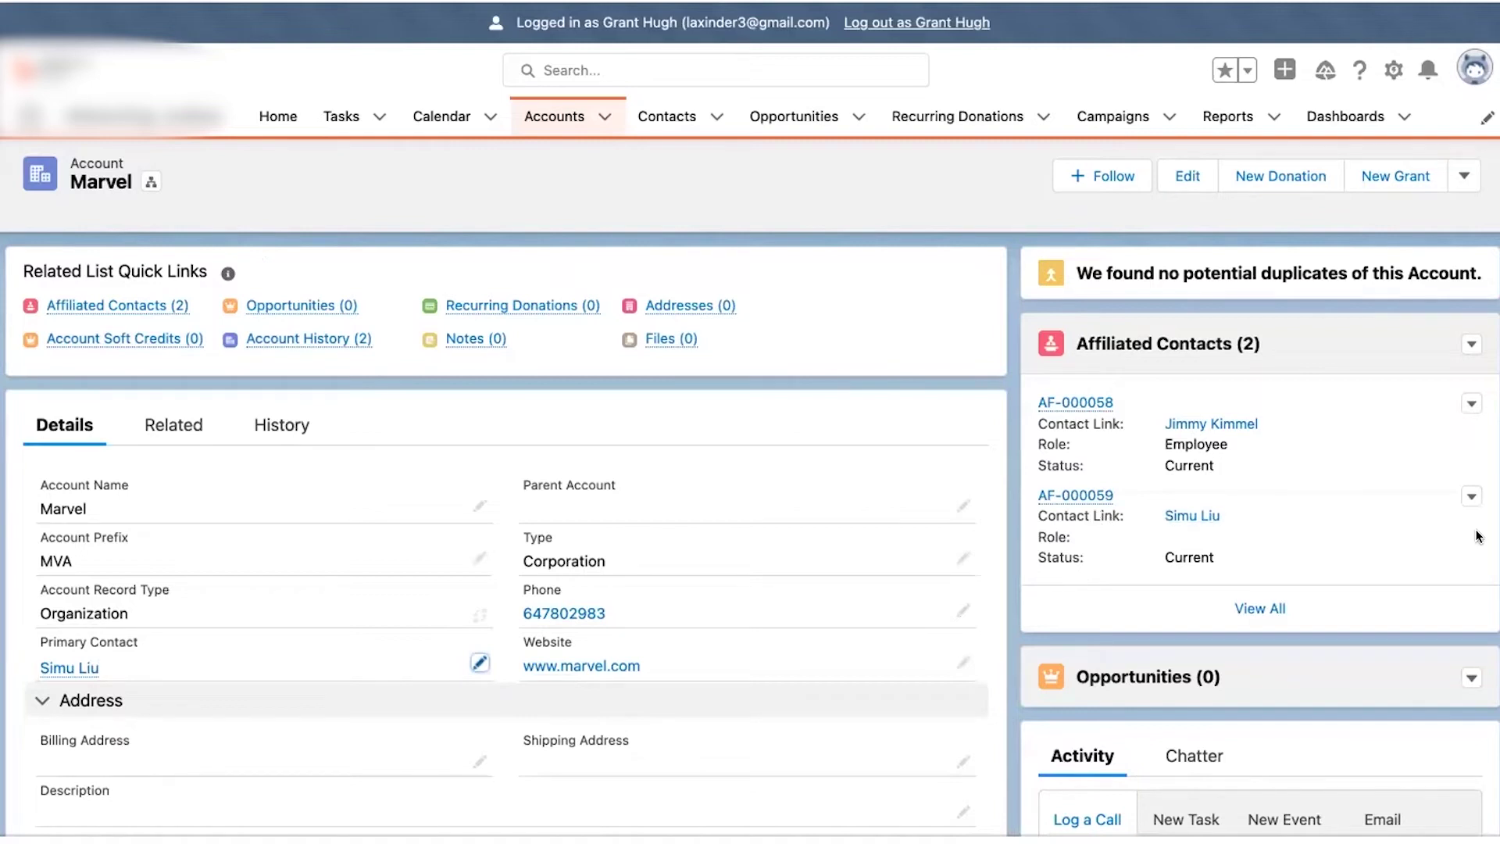
left_click(1472, 497)
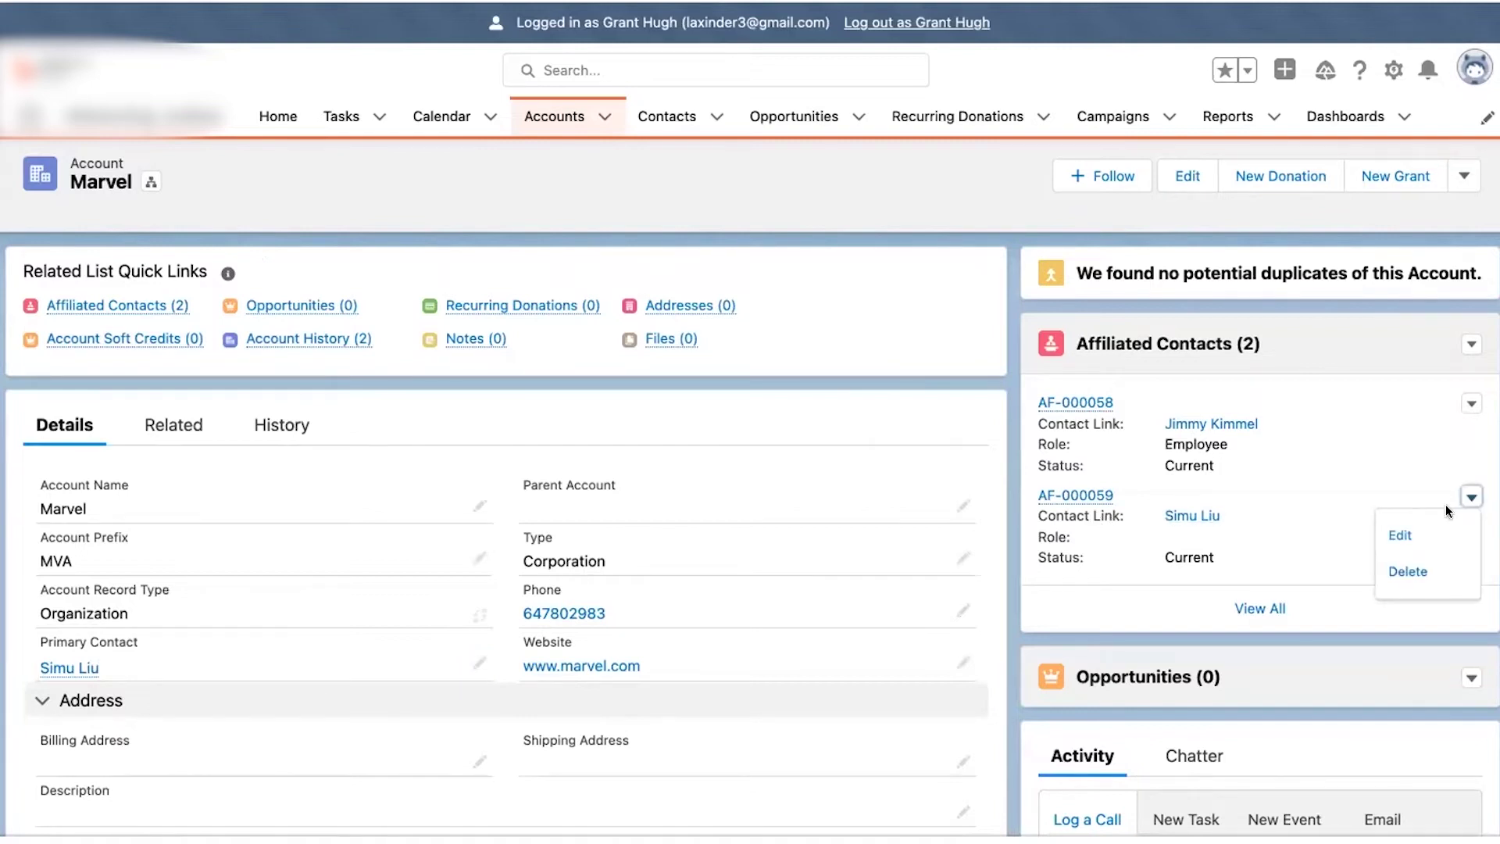
- Give affiliation AF-000059 the role Employee and save it
left_click(1420, 526)
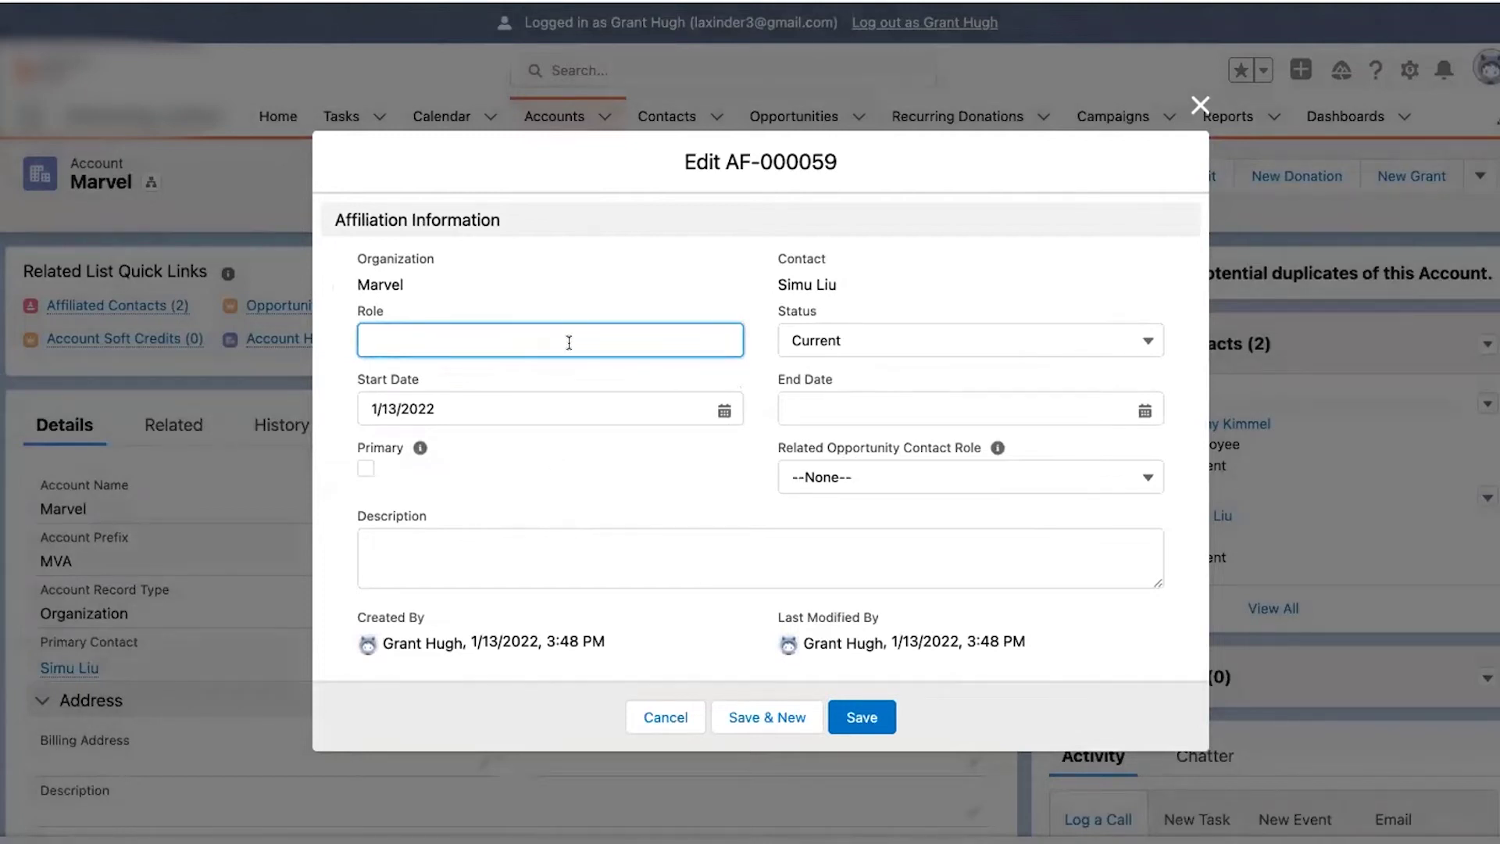
type("Employrr")
key("BackSpace")
key("BackSpace")
type("ee")
left_click(860, 716)
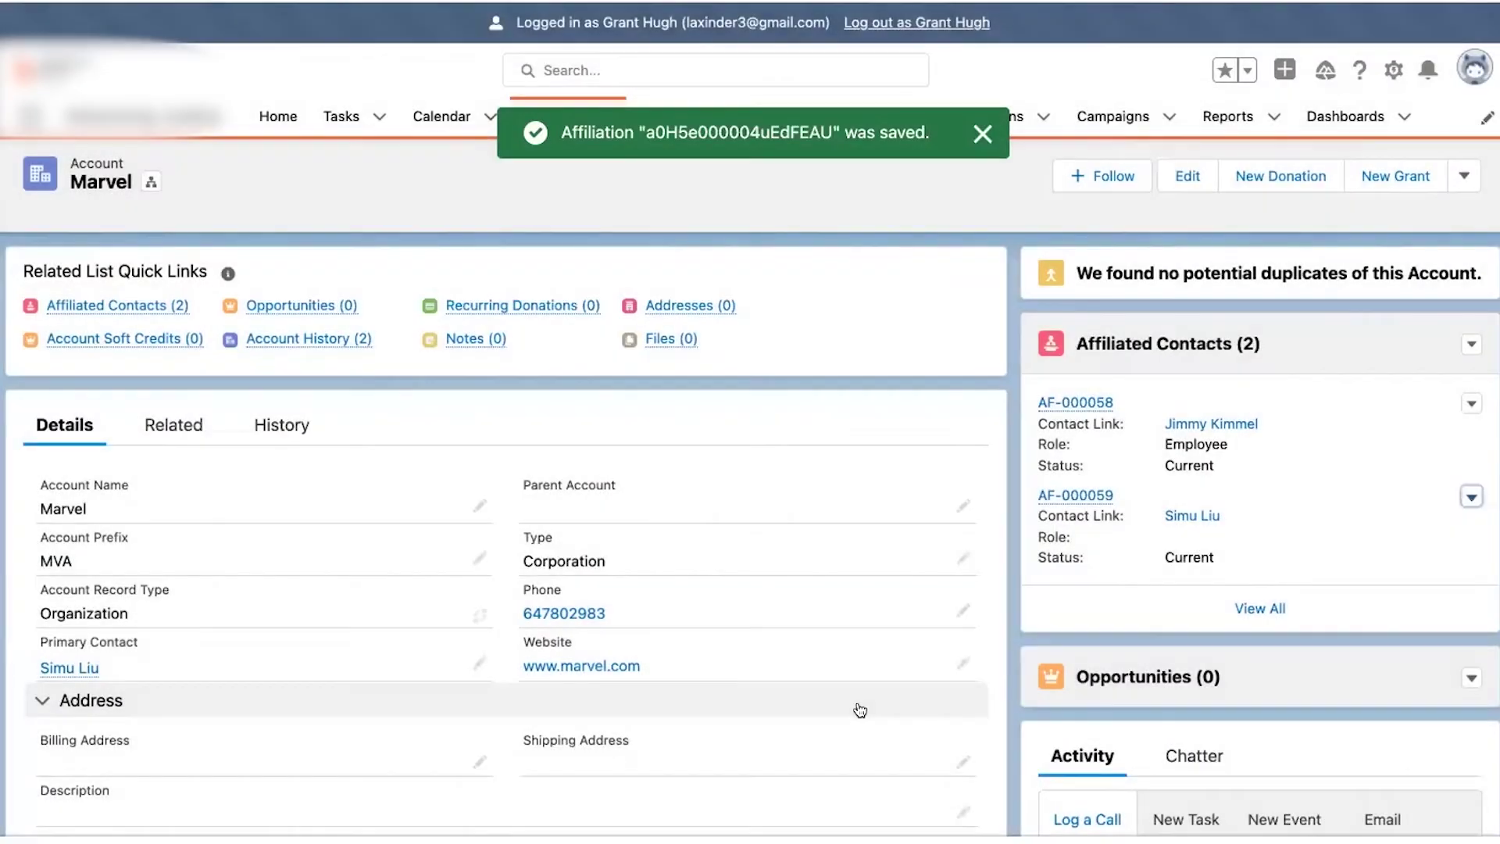
scroll(867, 517, "down", 1)
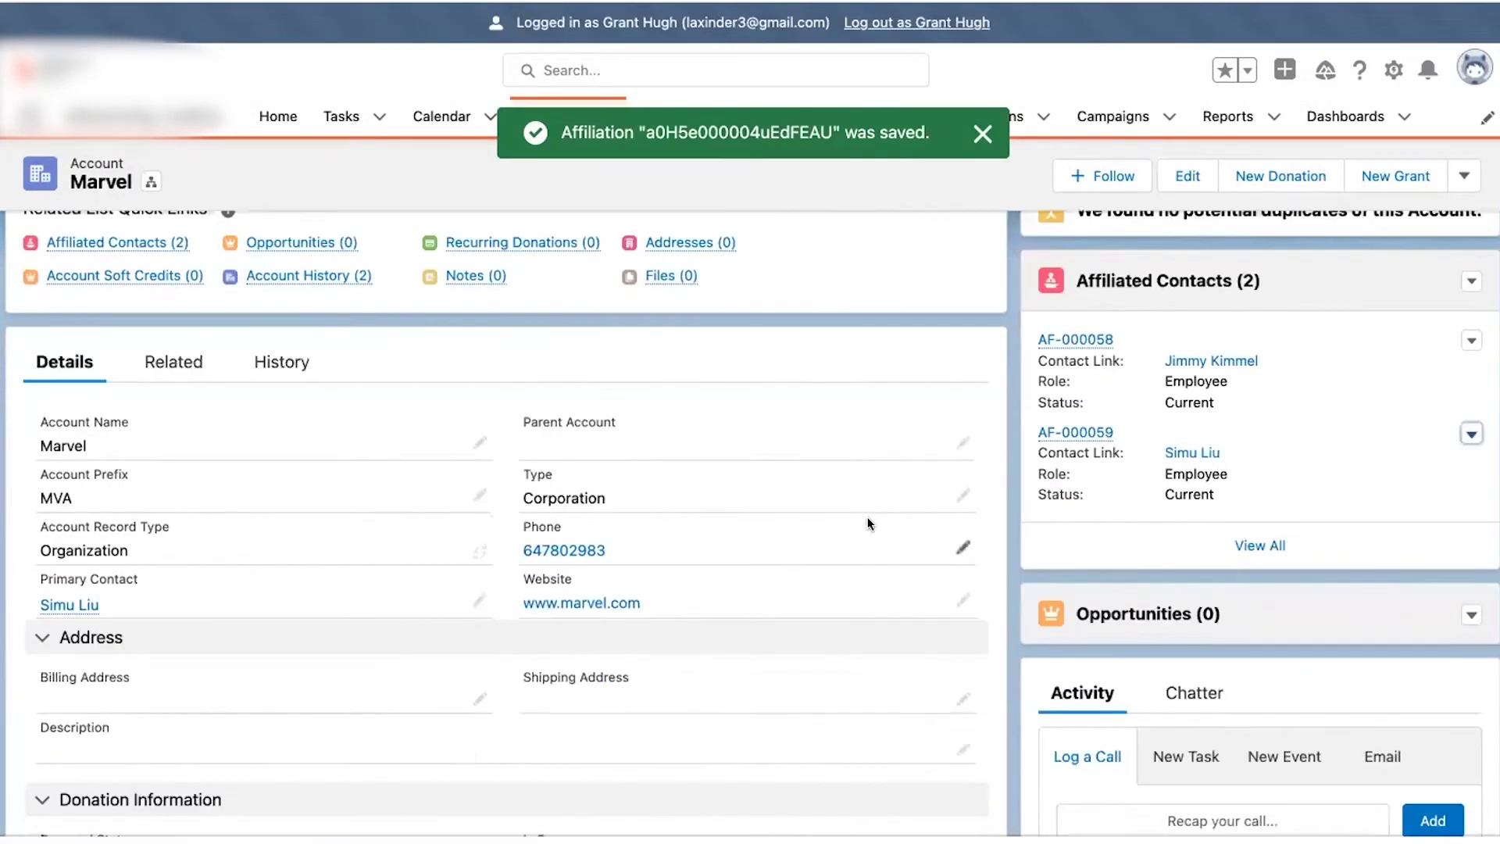
scroll(867, 518, "up", 1)
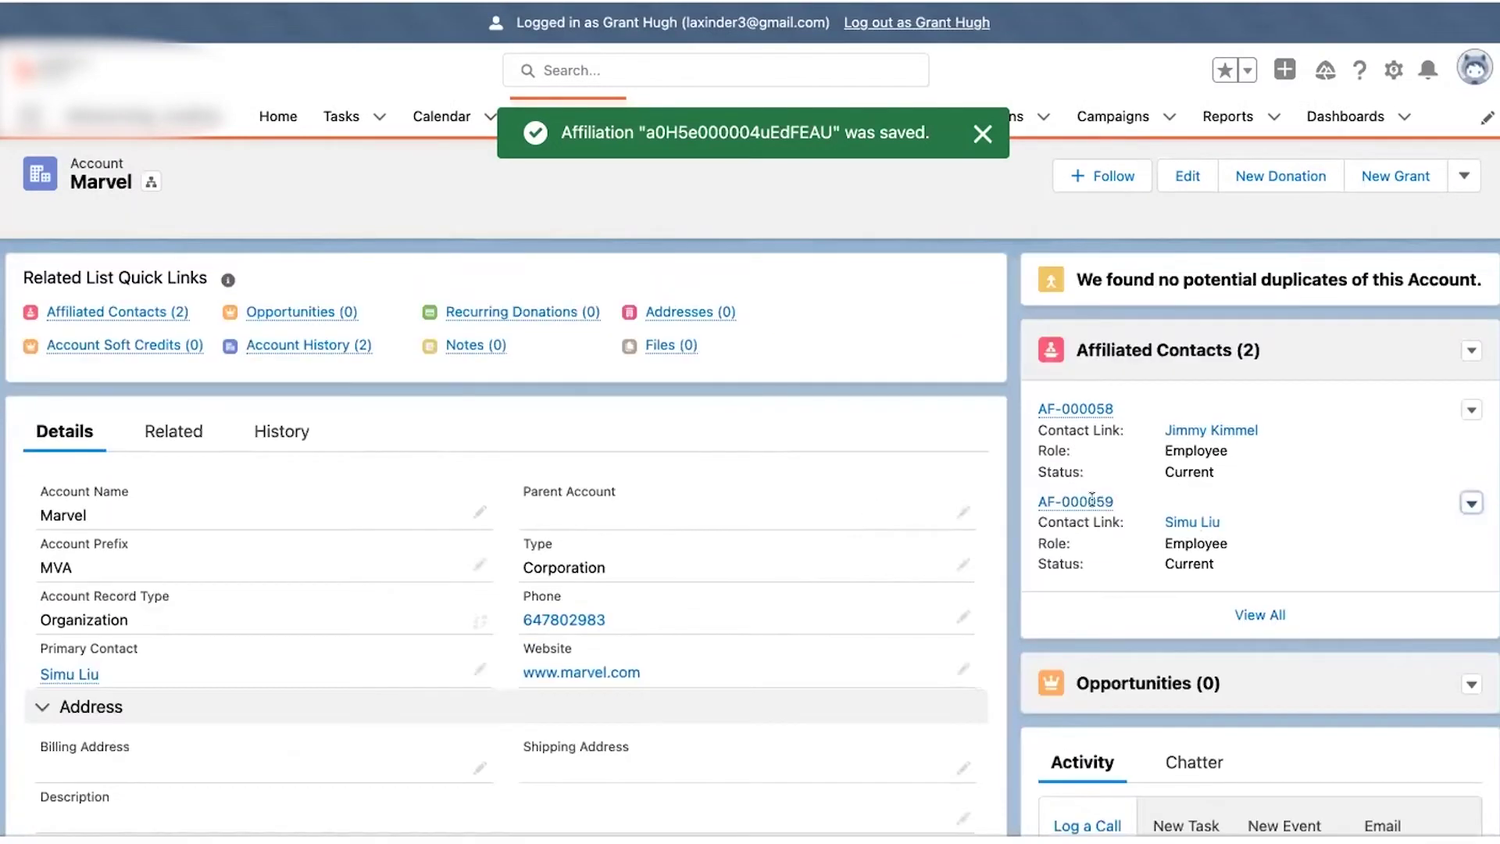
- Open the primary contact's record and show its Related lists down to Organization Affiliations
left_click(1175, 522)
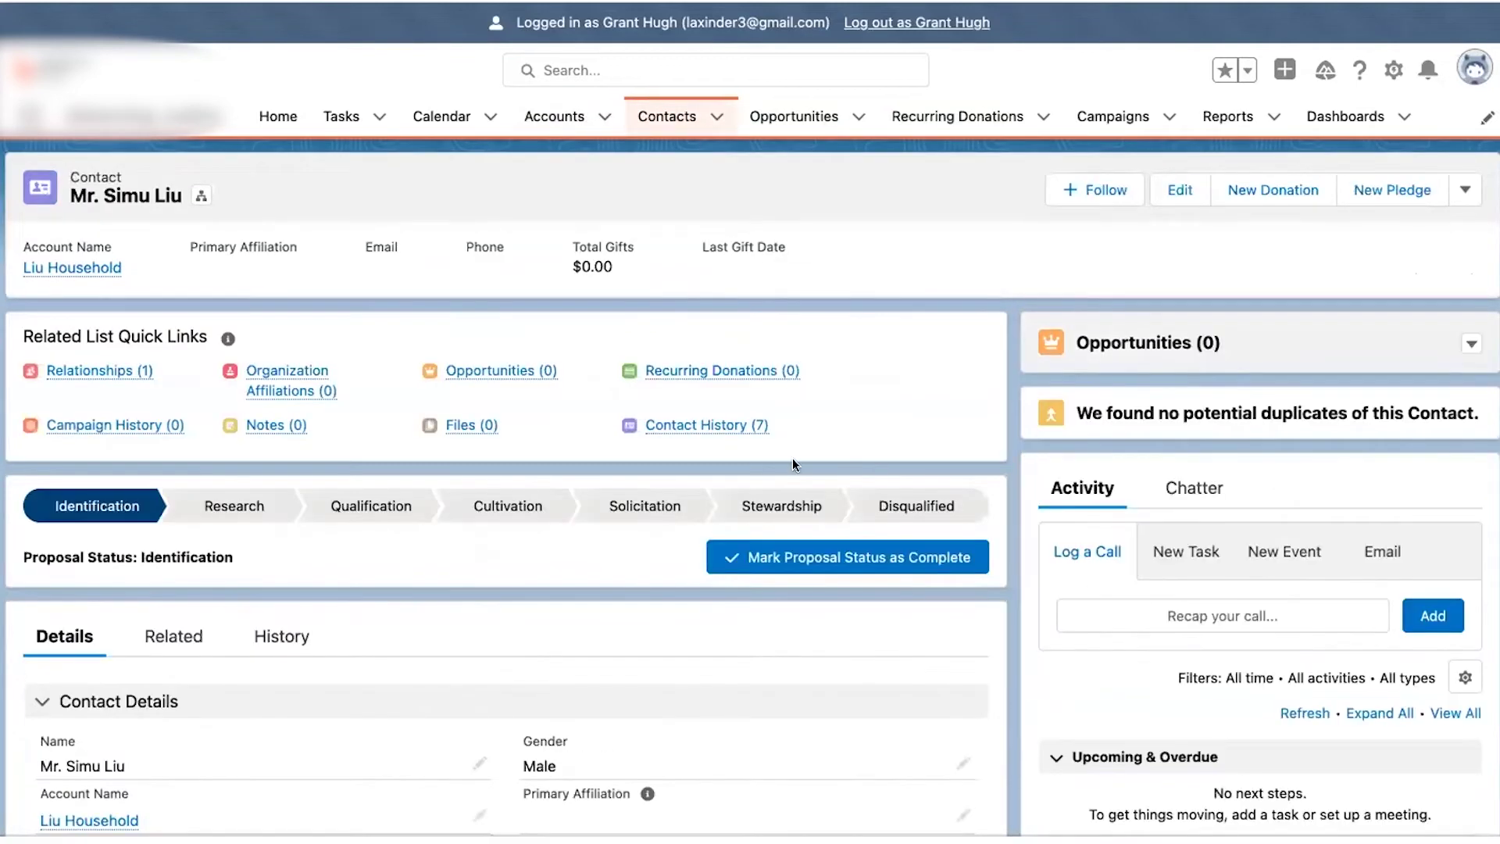
left_click(212, 621)
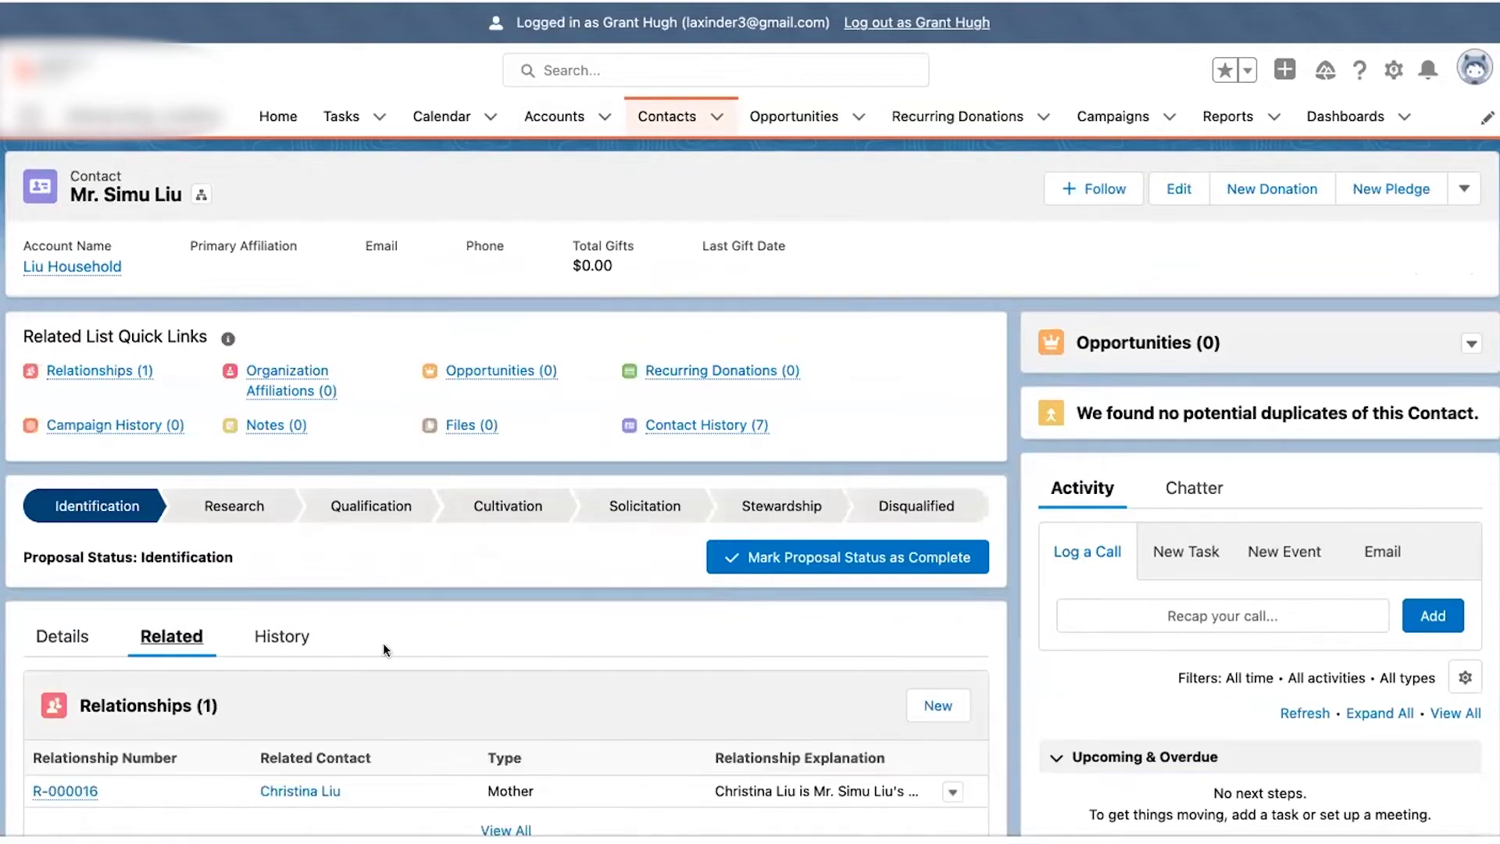
scroll(383, 644, "down", 5)
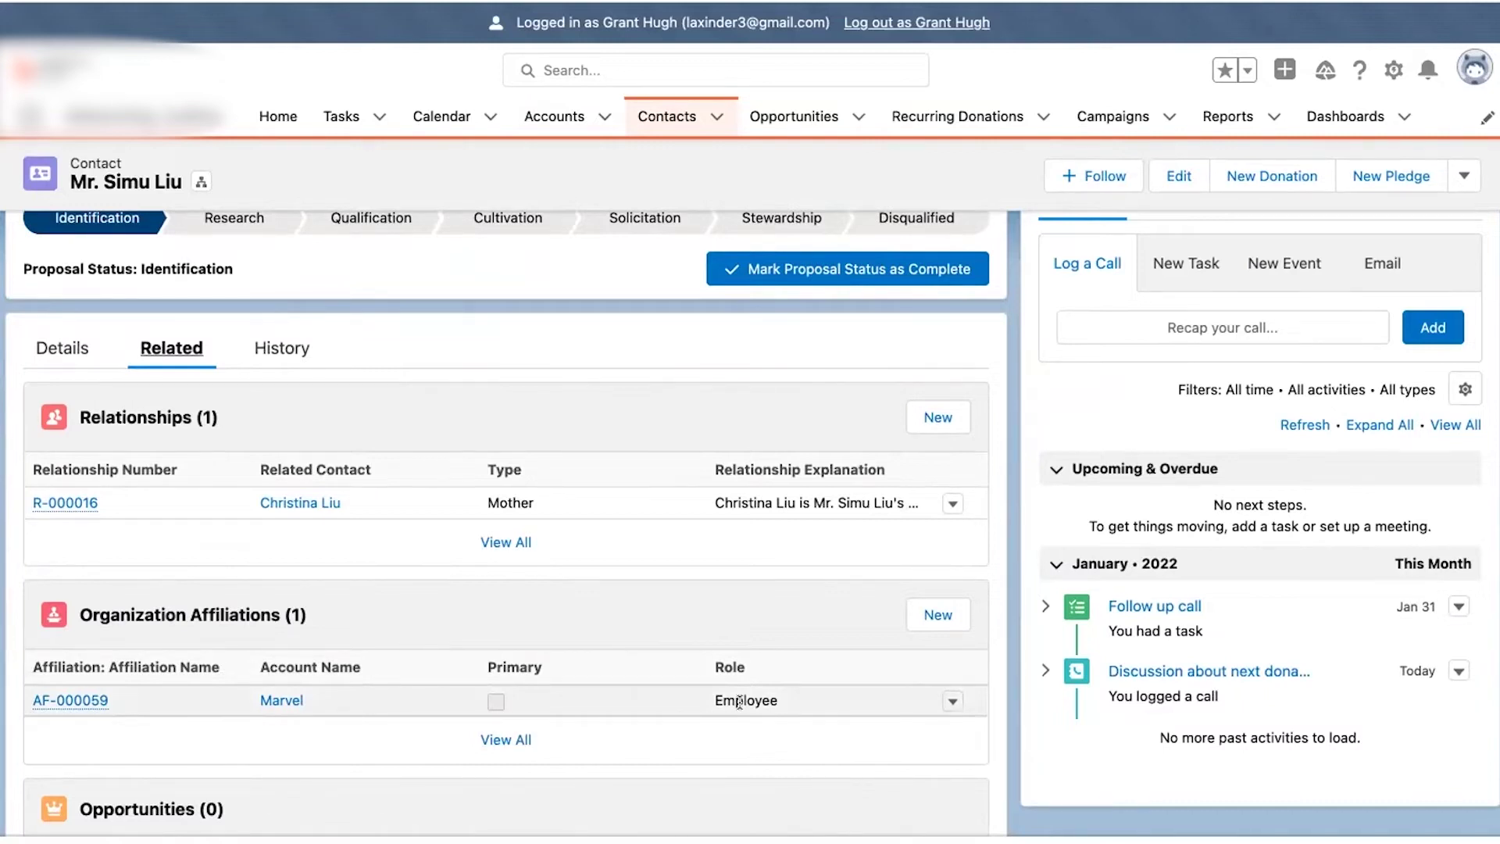
- Mark the Marvel affiliation as Primary, then close the form and return to the contact's Details
left_click(951, 701)
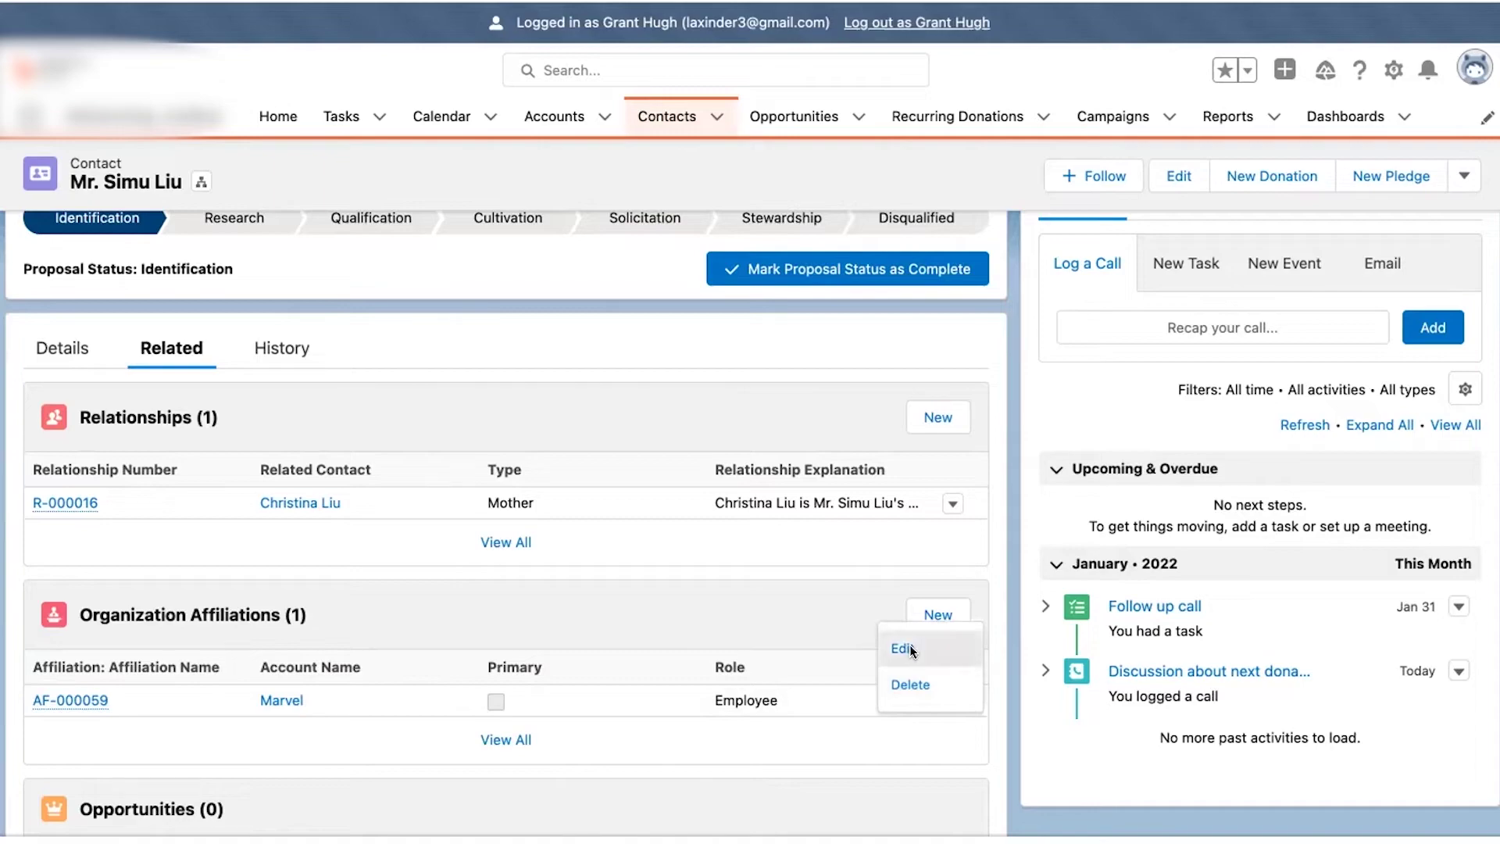
left_click(908, 647)
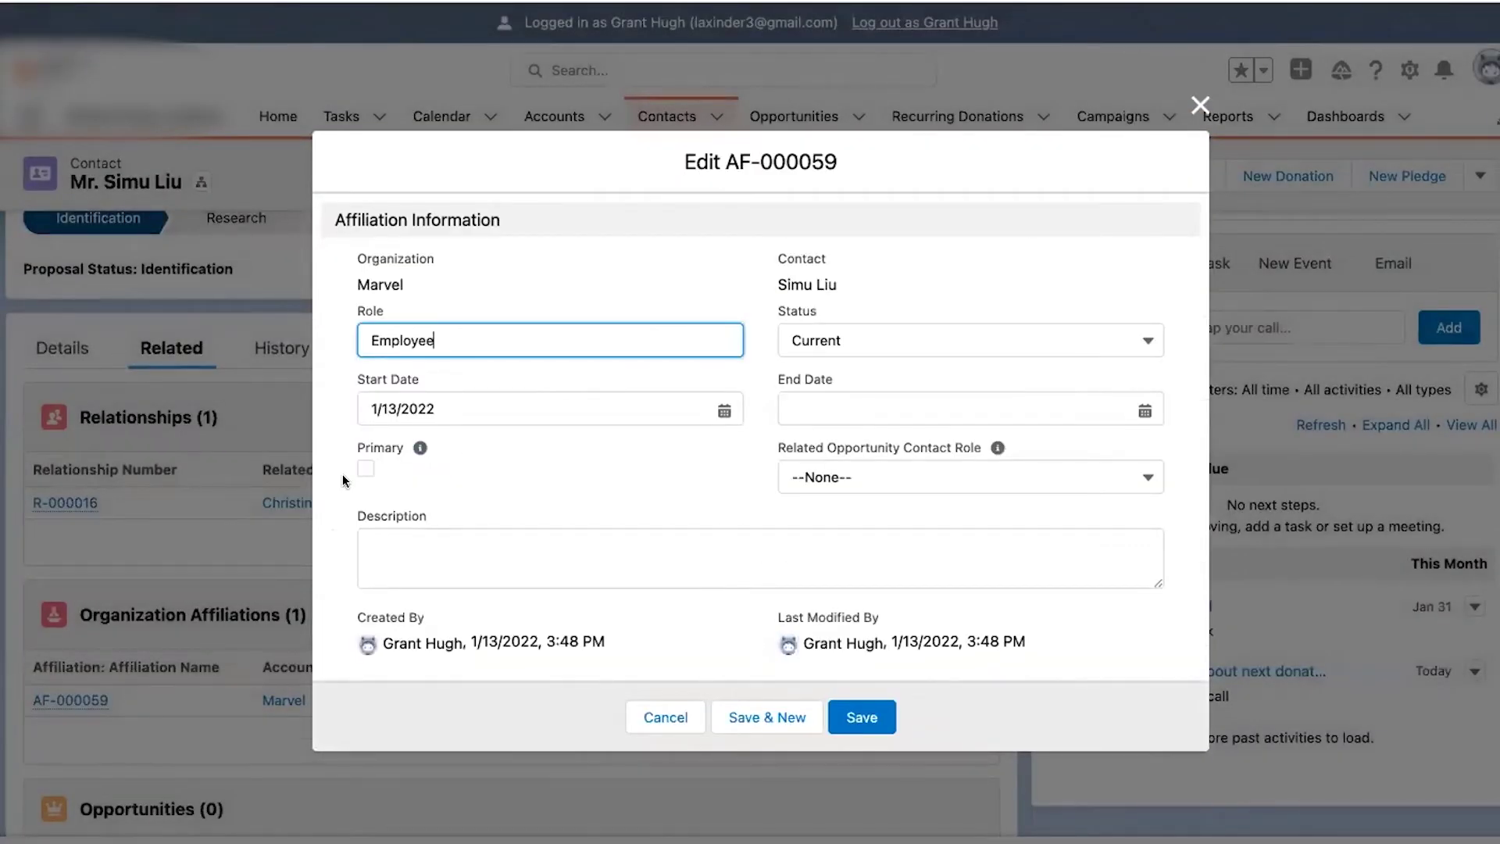
left_click(366, 468)
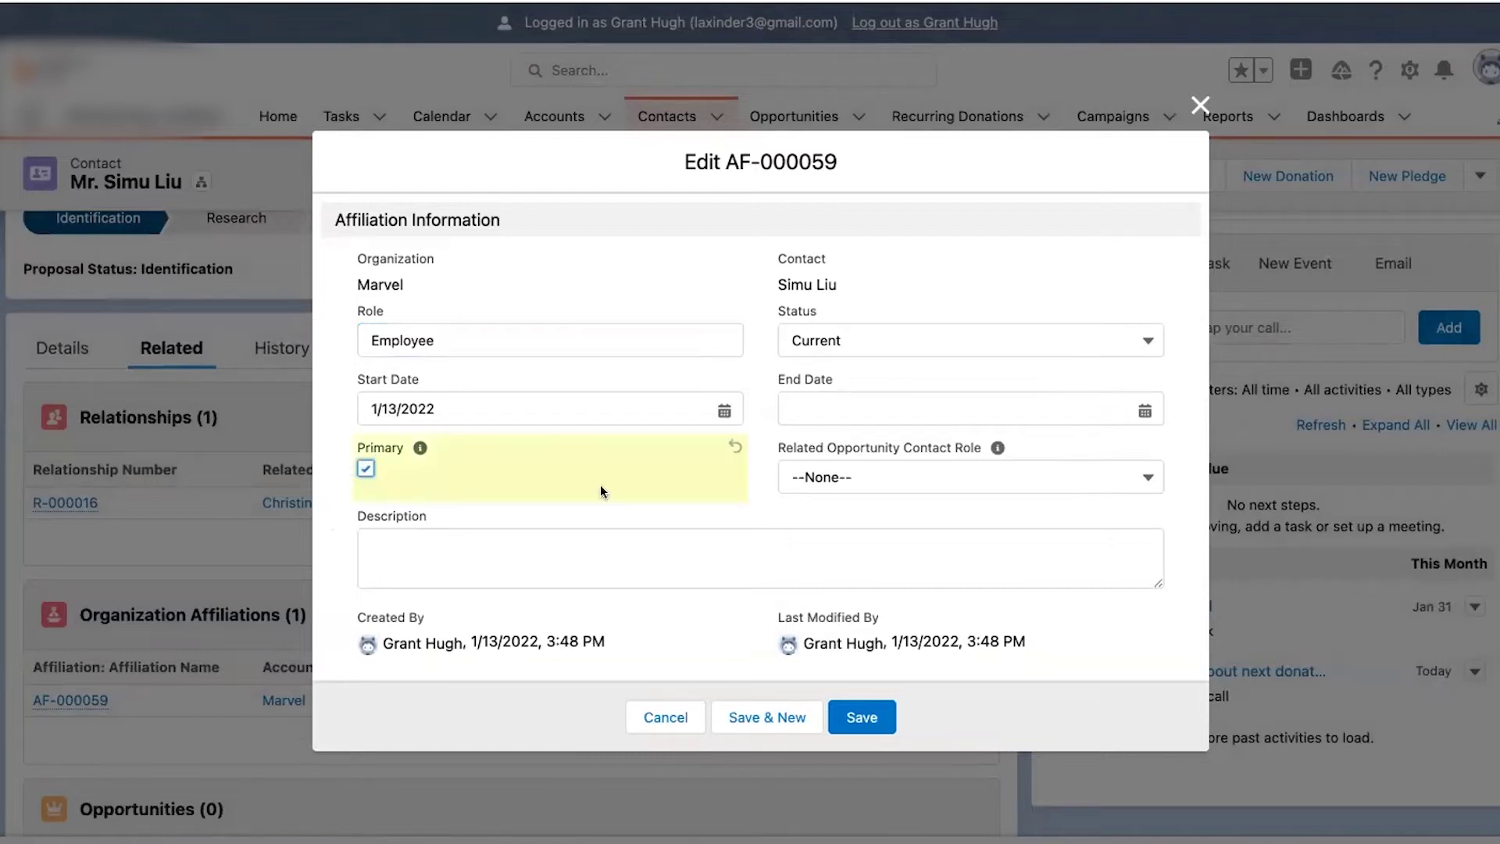
left_click(852, 707)
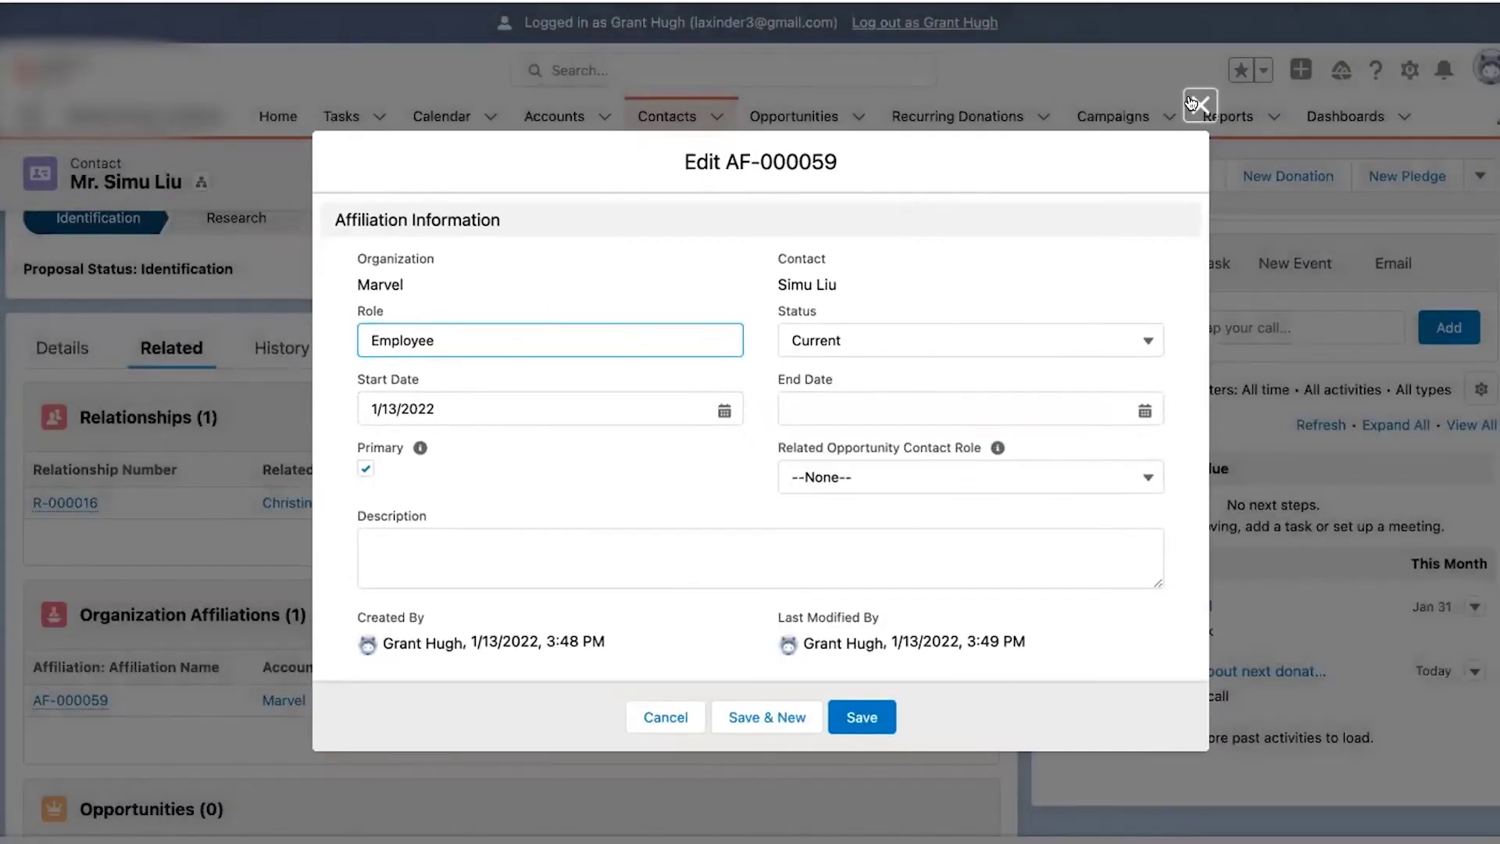
left_click(1191, 103)
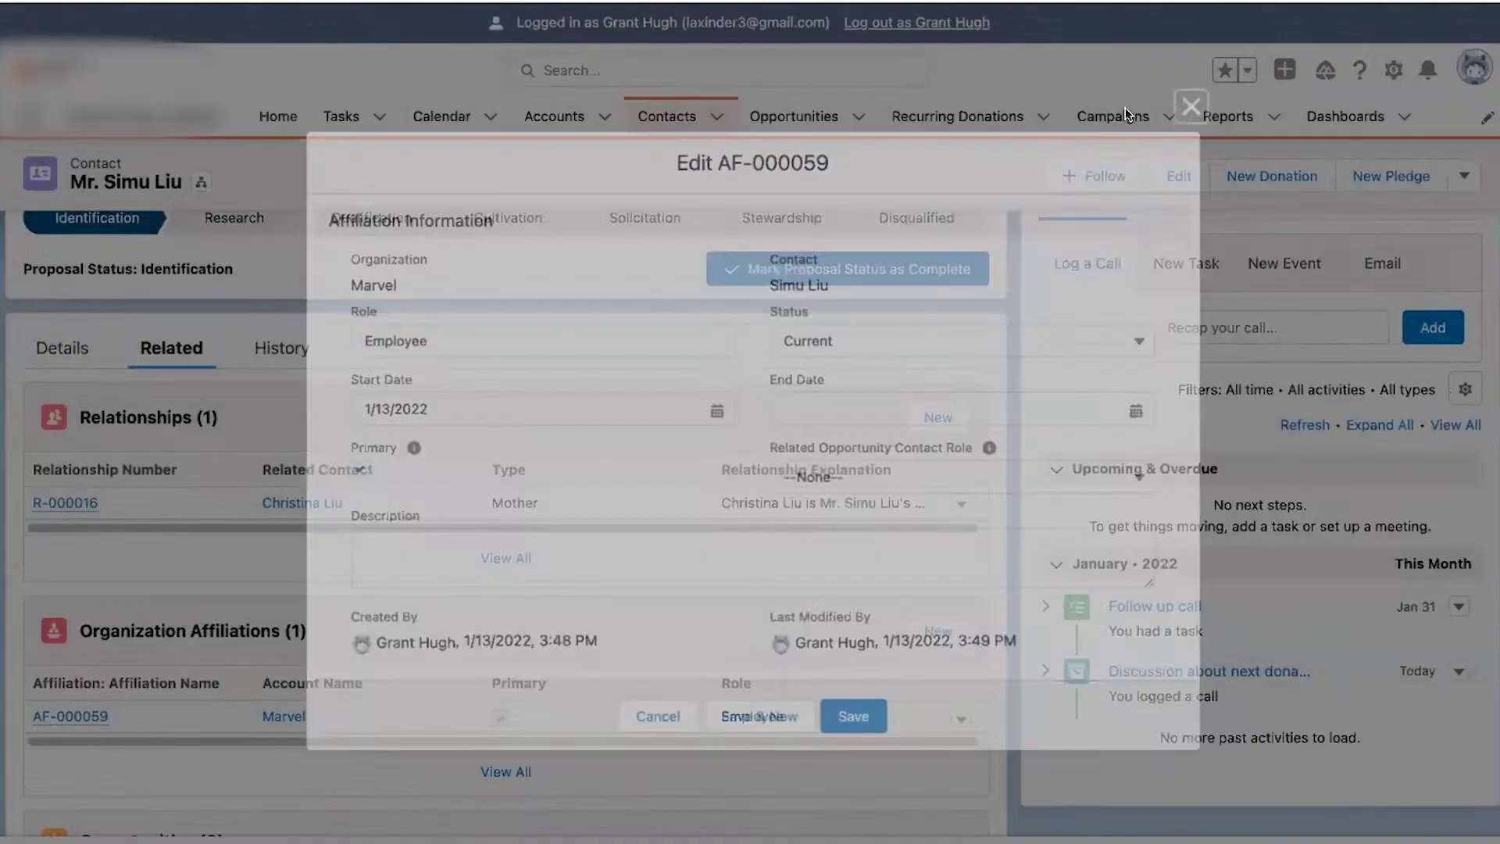
left_click(54, 352)
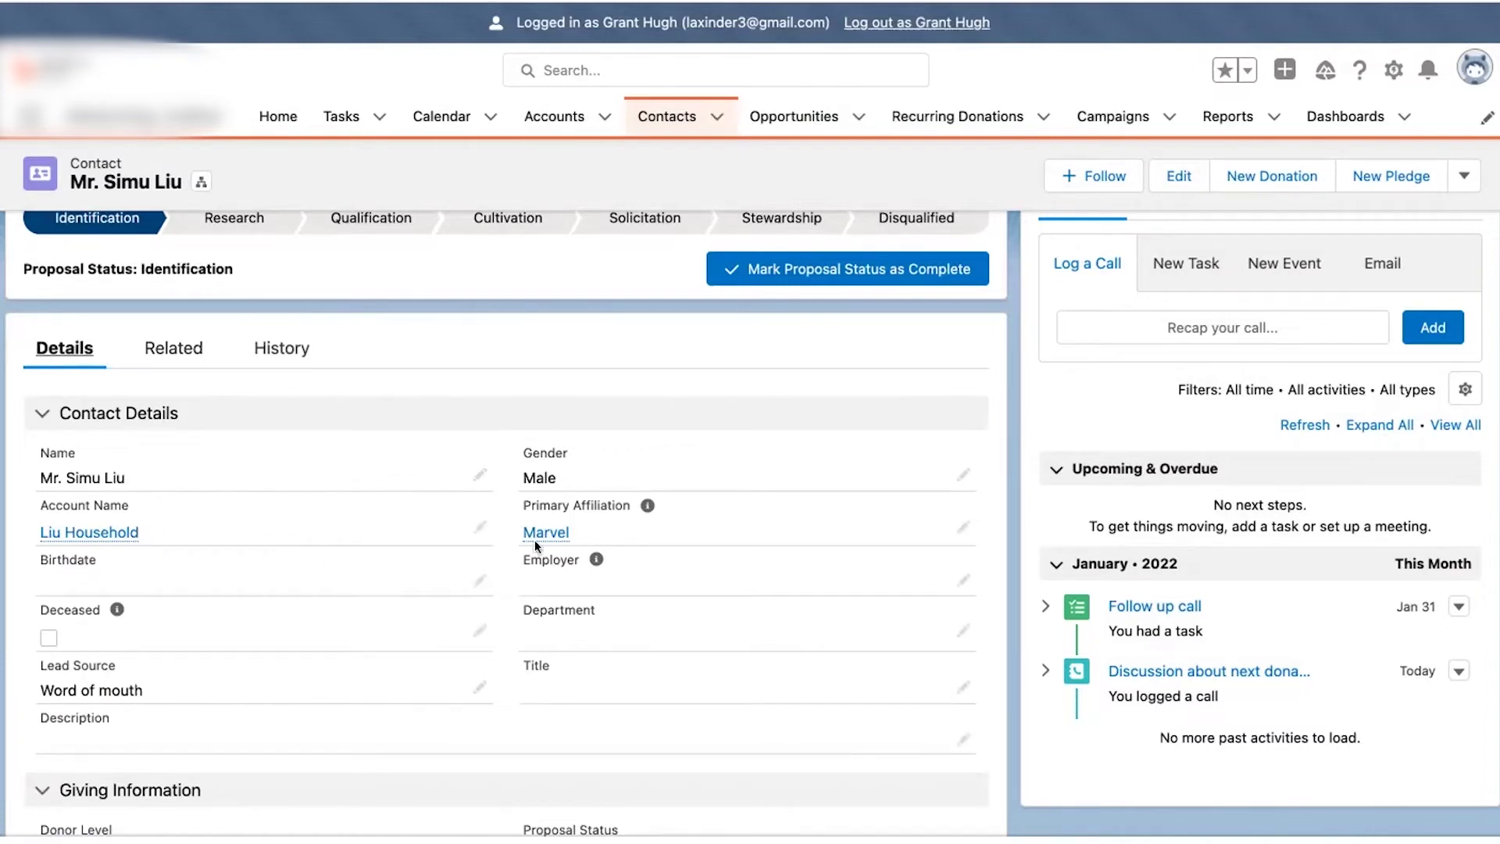
- Show the contact's Related lists to reach the Marvel affiliation AF-000059
mouse_move(564, 523)
left_click(171, 347)
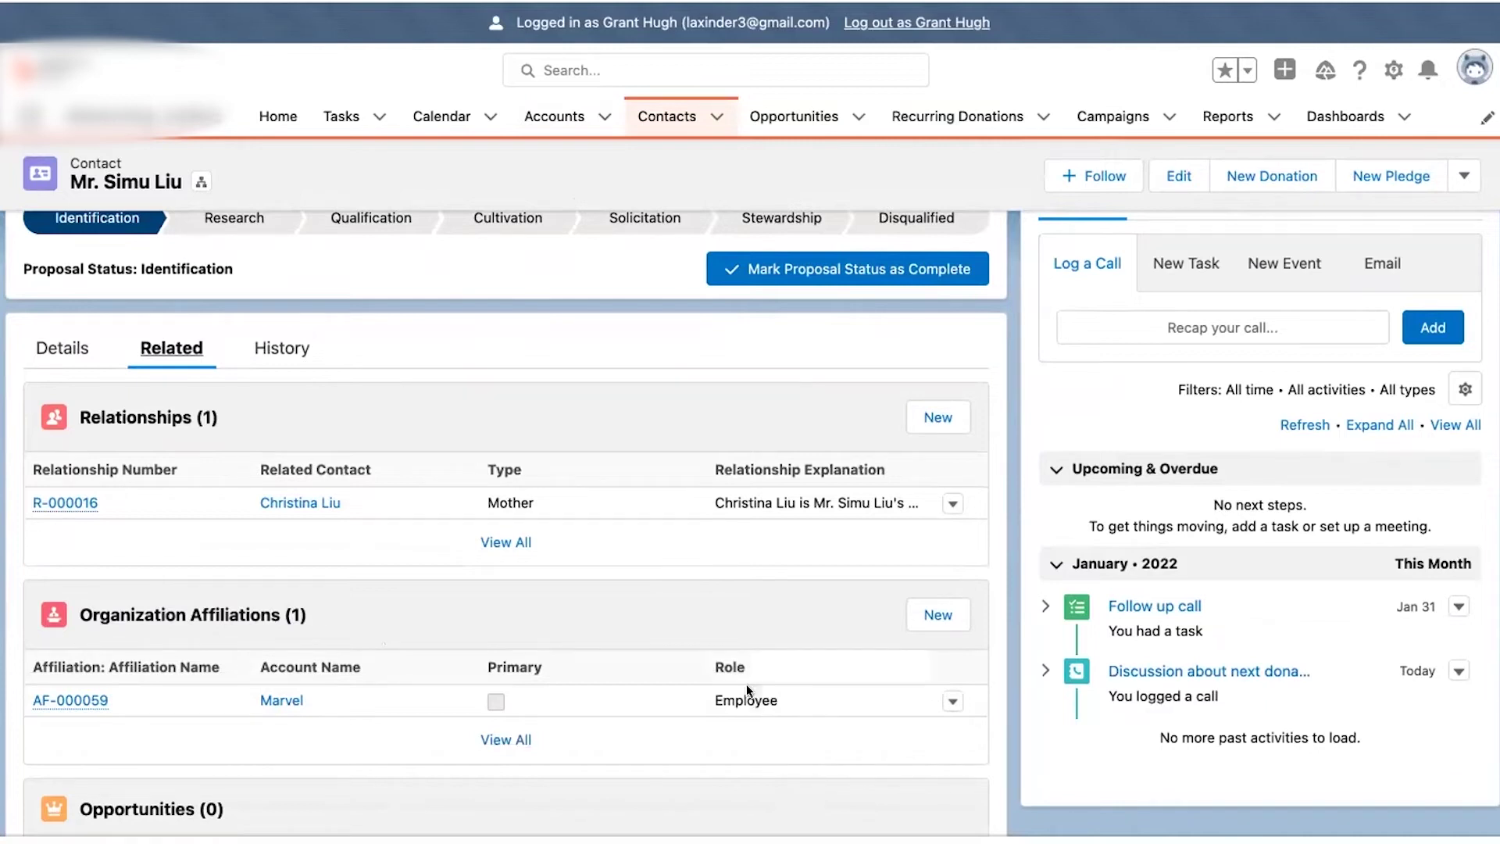
left_click(951, 701)
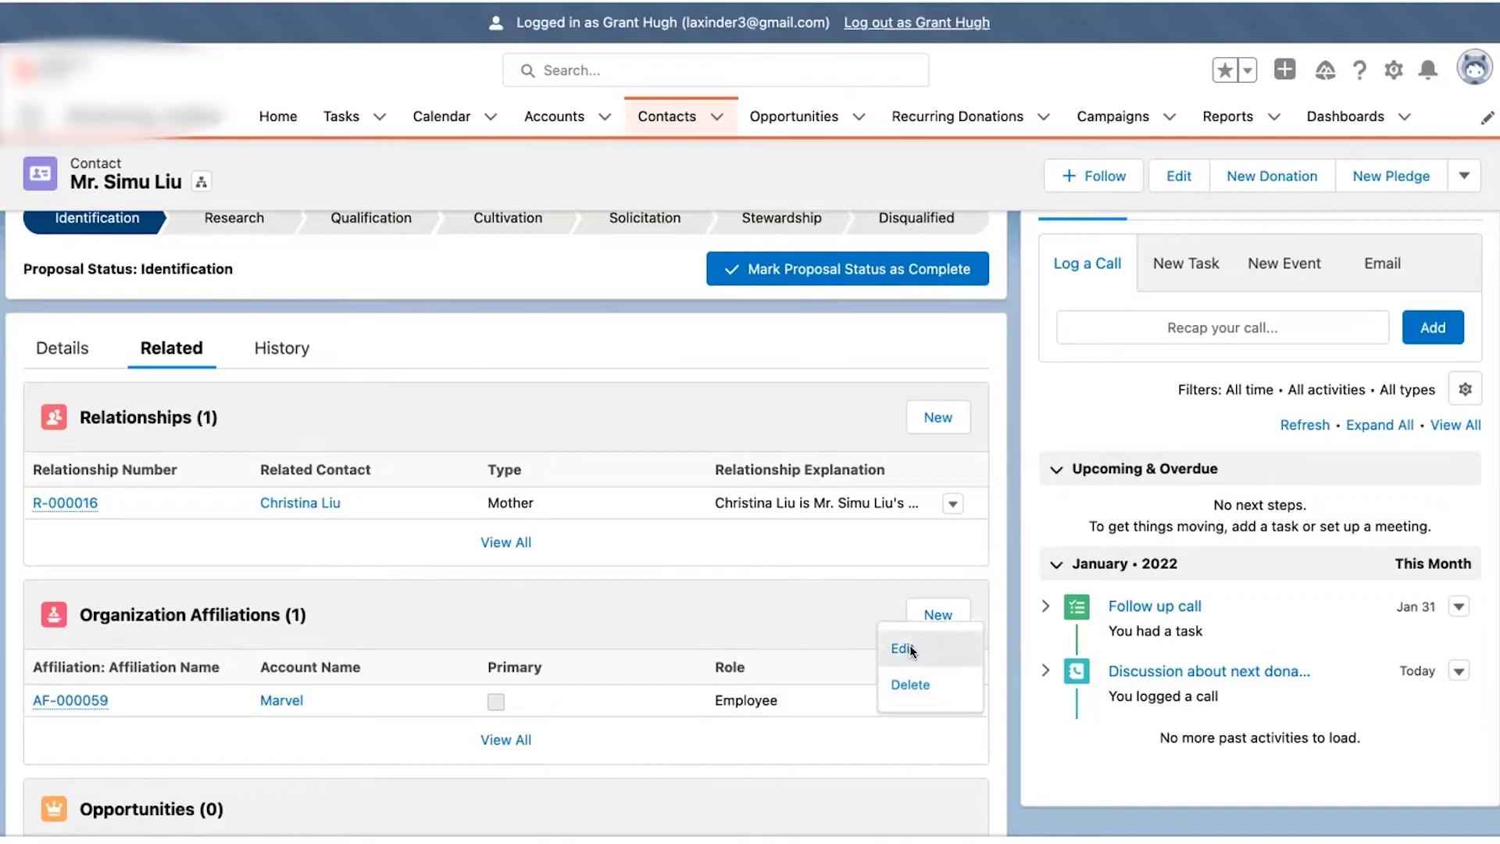
- Make the Marvel affiliation the contact's Primary, then start a New Grant on Marvel
left_click(909, 647)
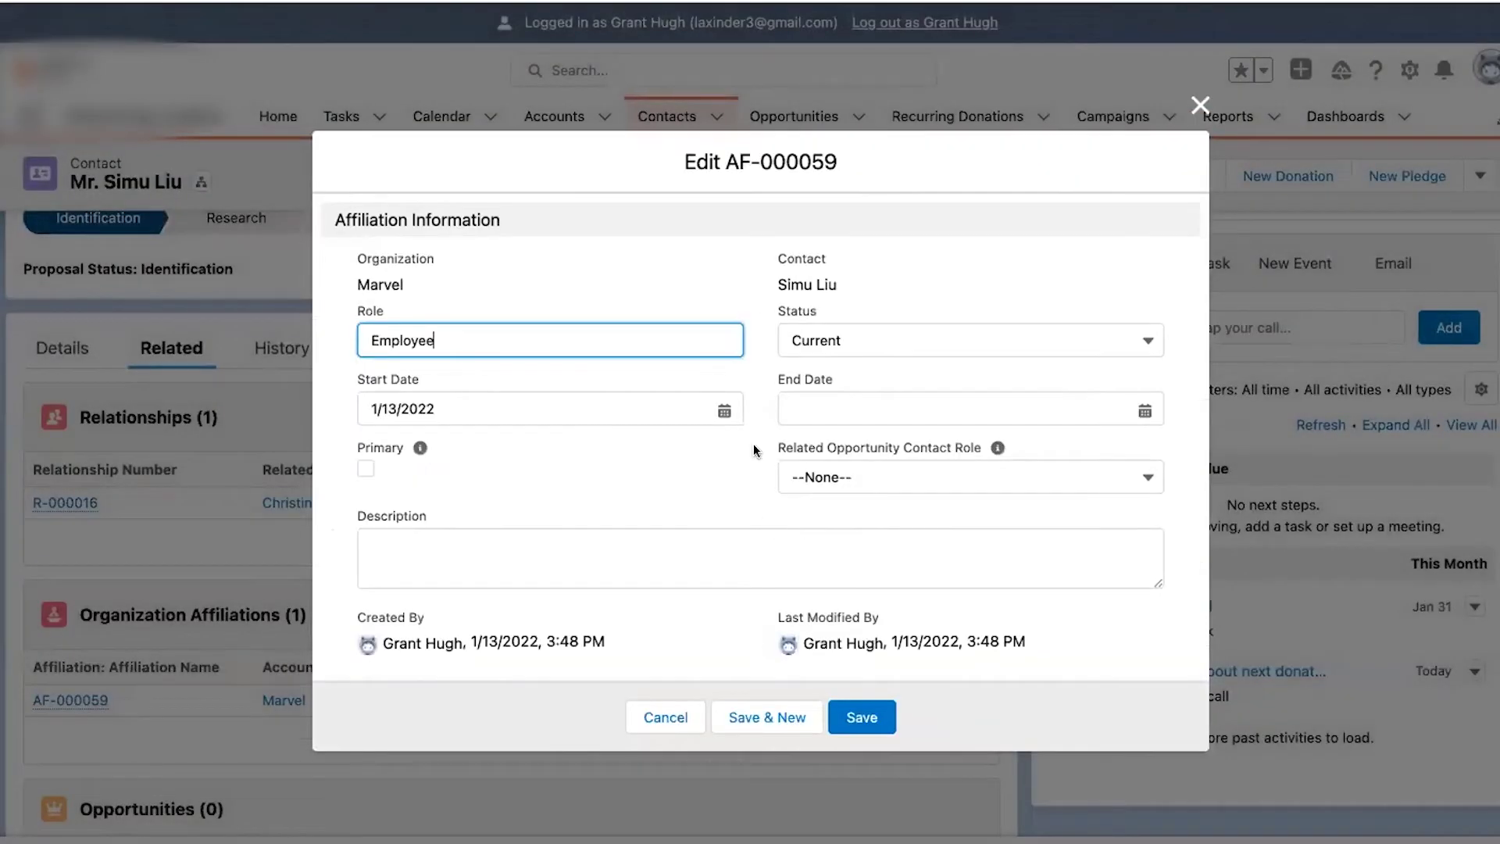
left_click(364, 469)
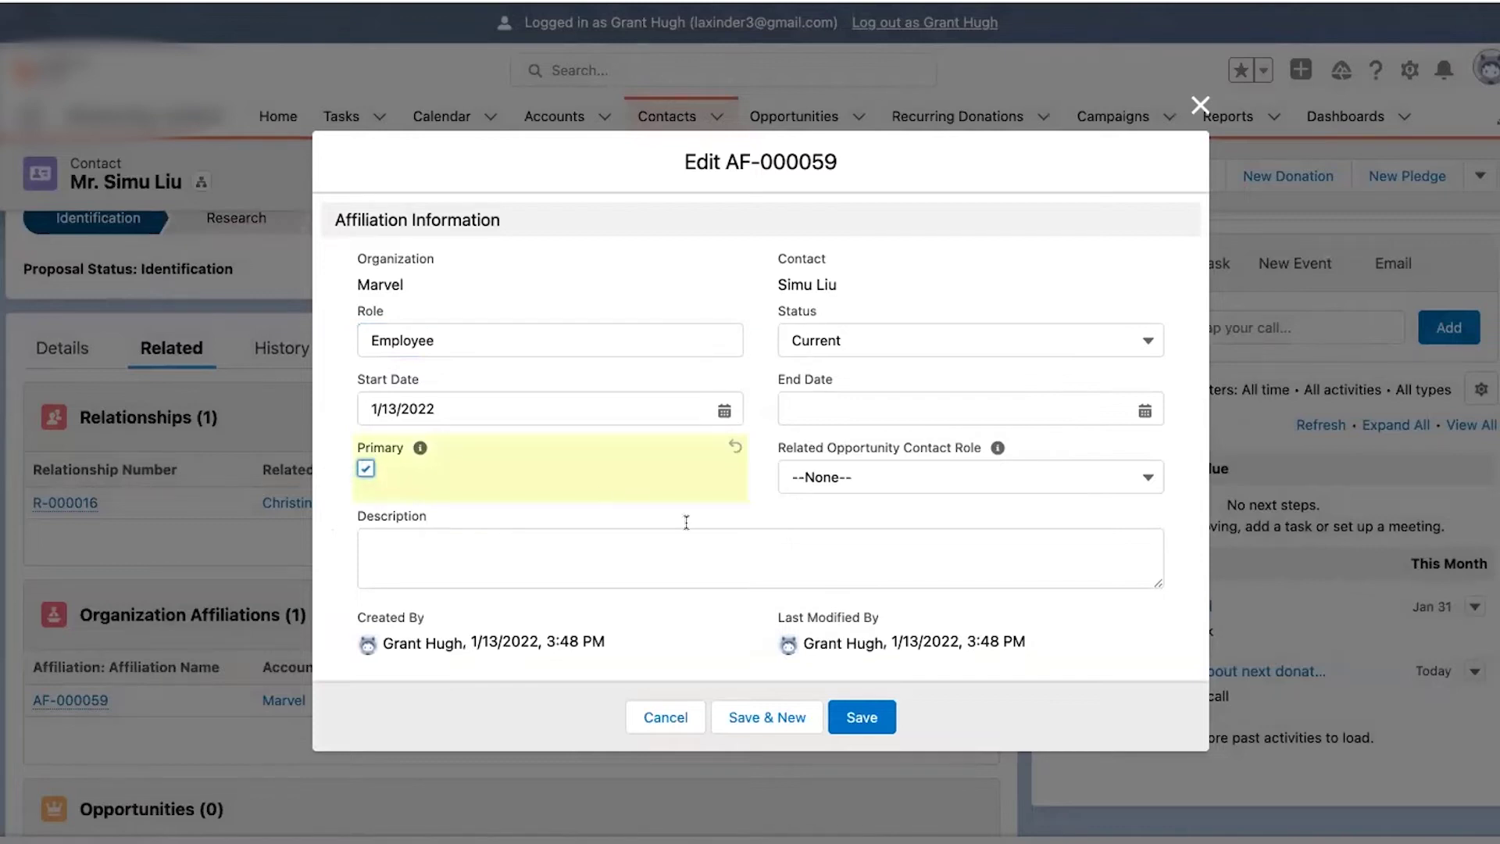
left_click(852, 707)
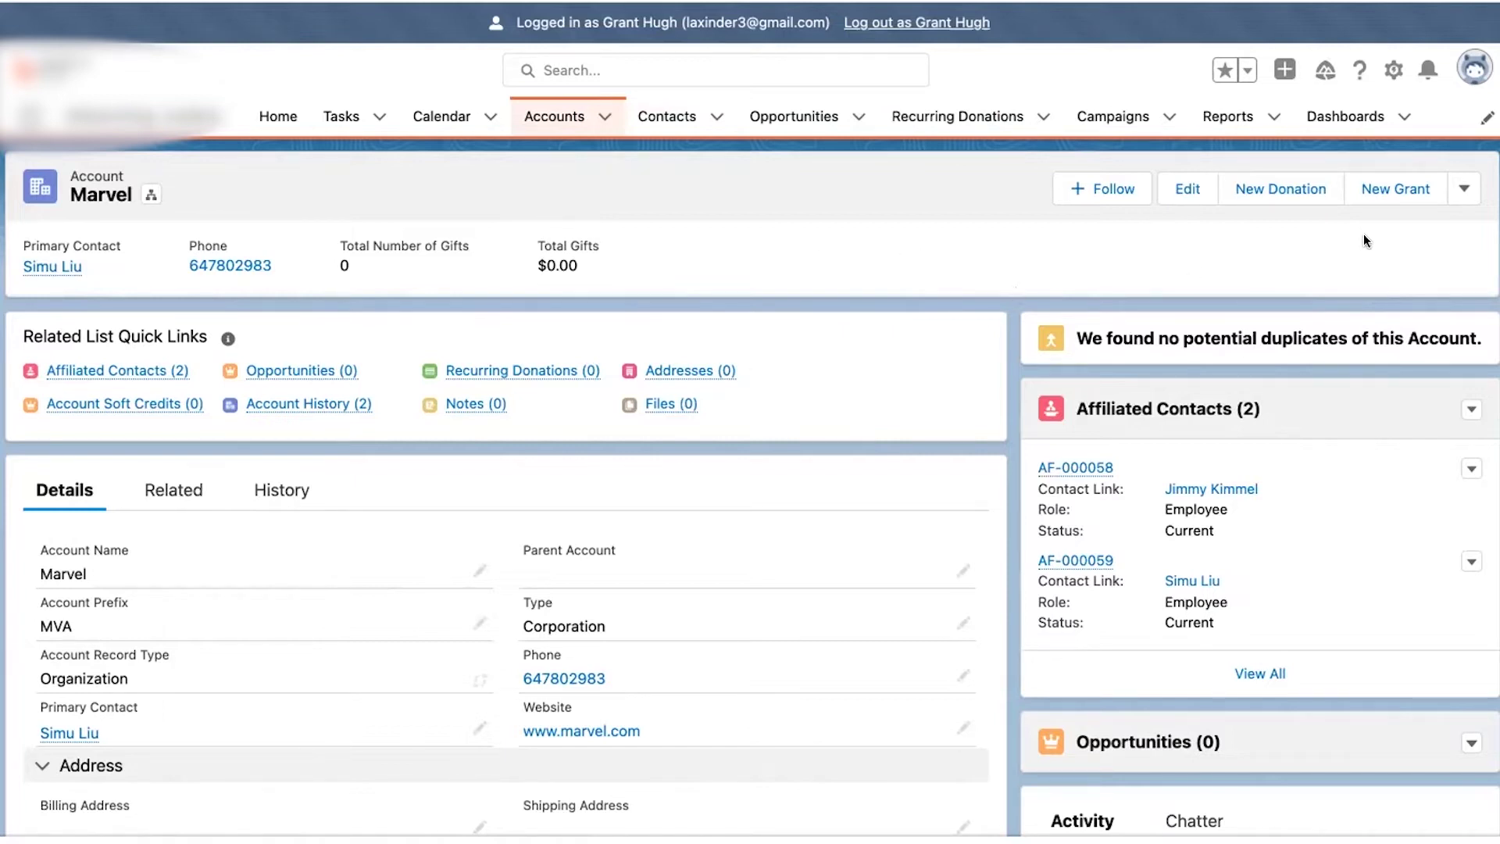
left_click(1397, 195)
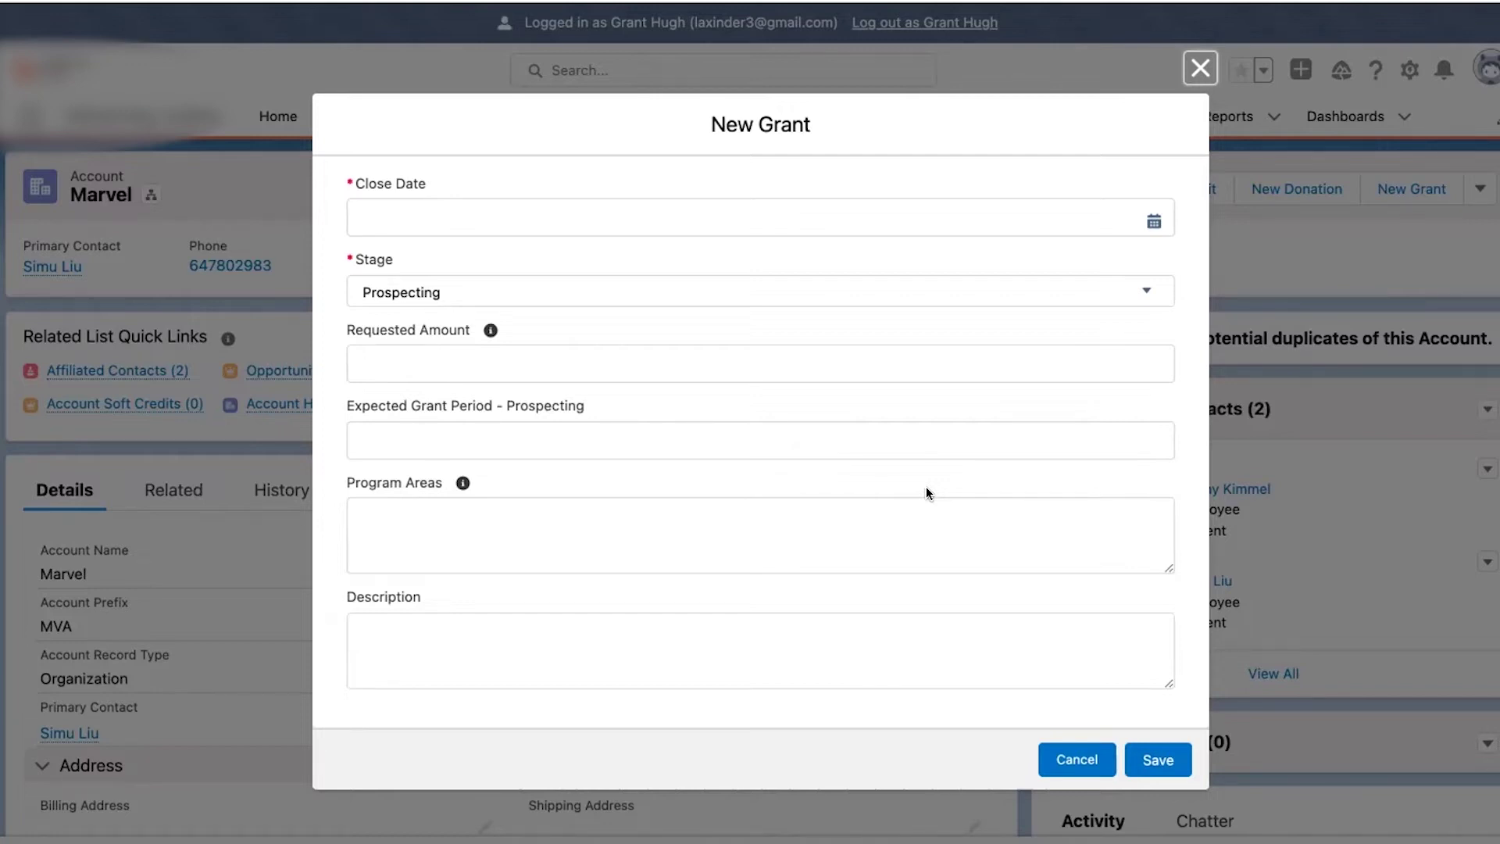
- Set the new Marvel grant's Close Date to January 31, 2022
left_click(597, 206)
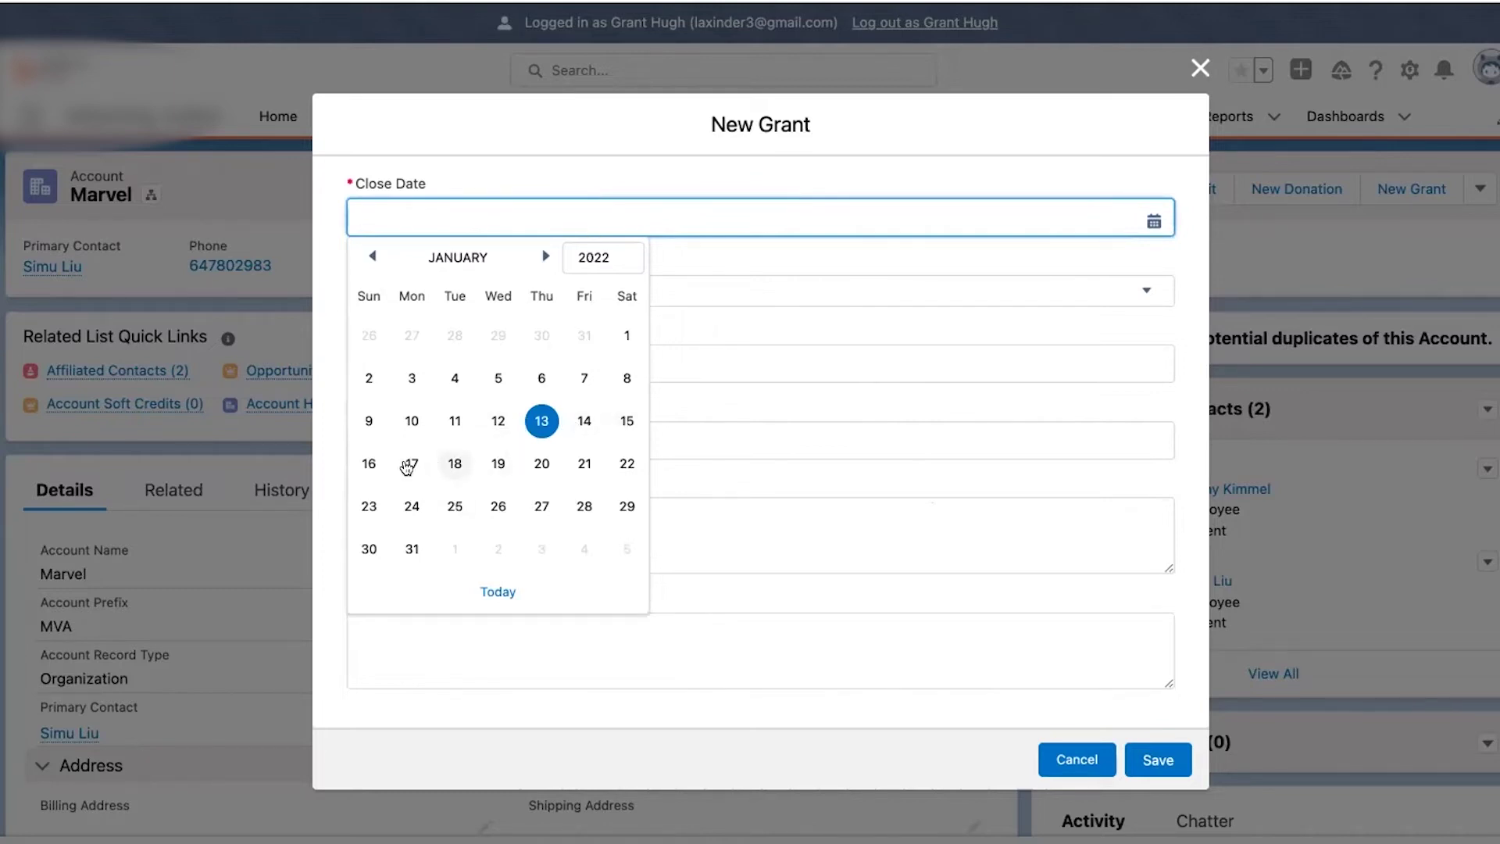
left_click(455, 463)
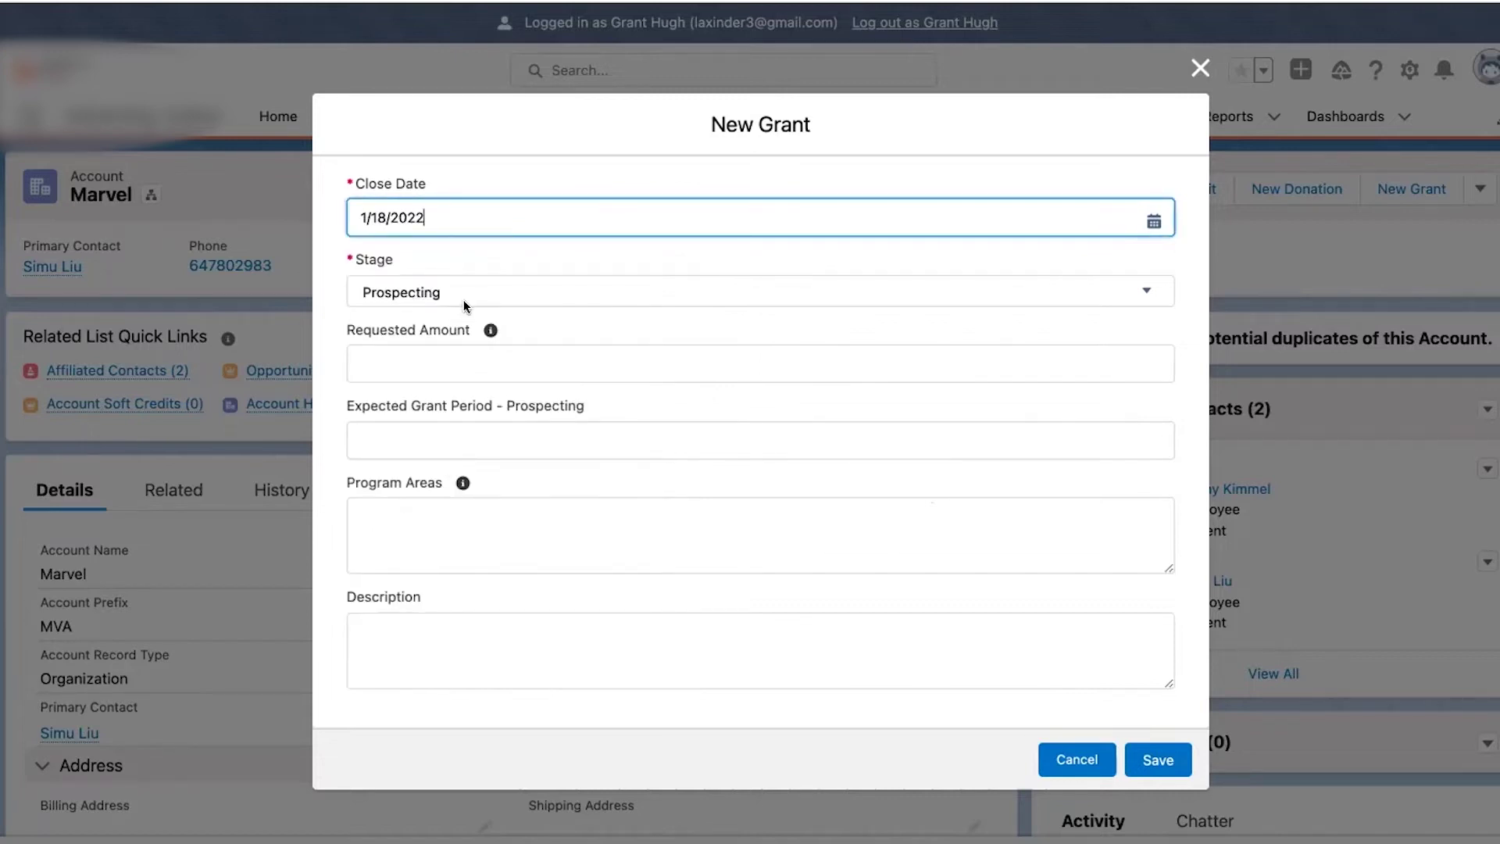
left_click(534, 216)
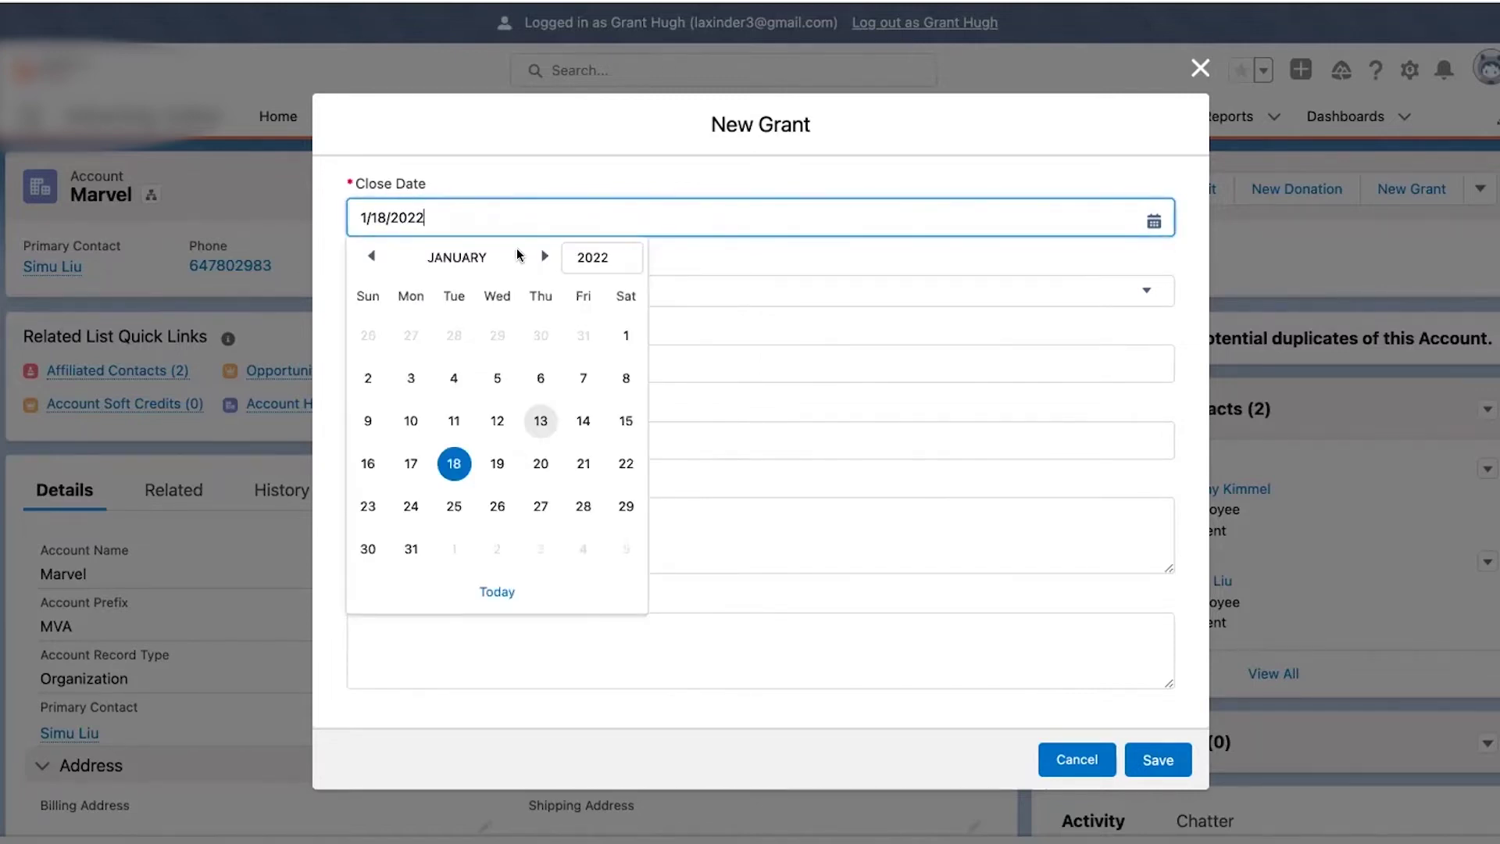
left_click(406, 550)
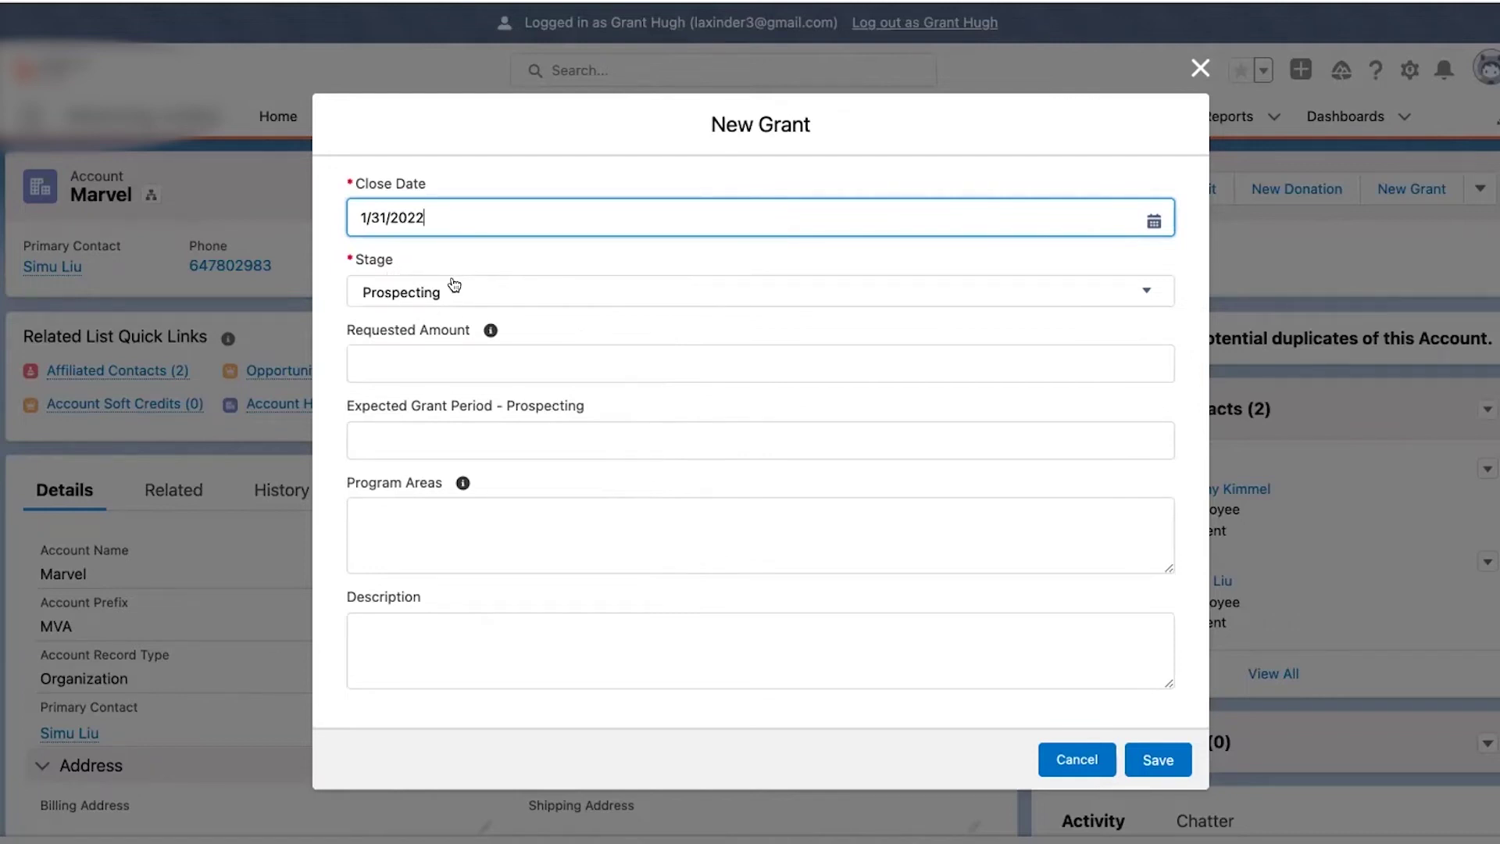
left_click(469, 369)
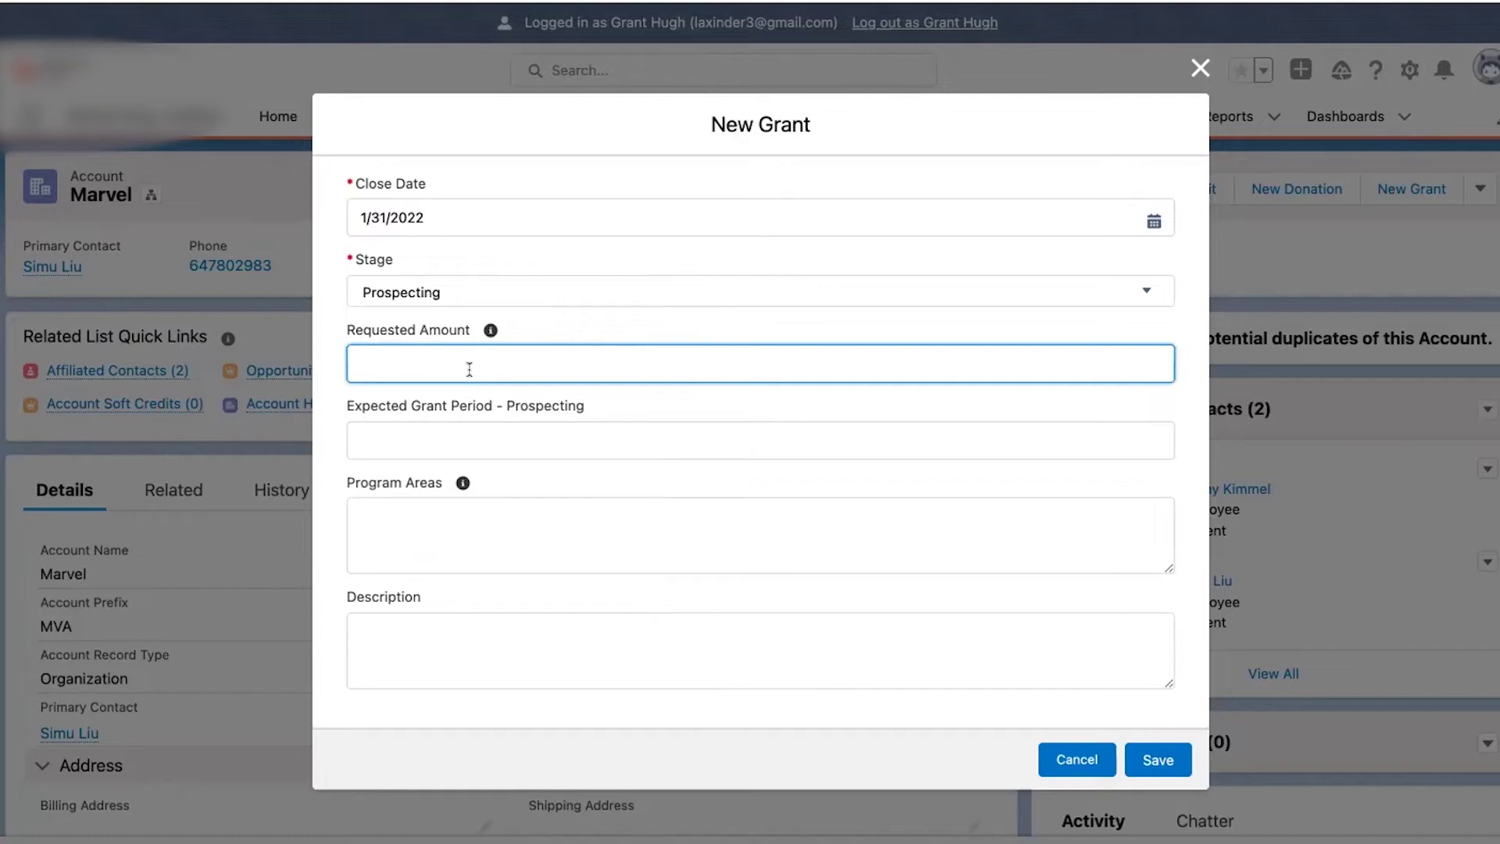
- Enter Requested Amount 75000, grant period '1 year', program areas 'shelter and rehabilitation', and save
type("75000")
left_click(503, 501)
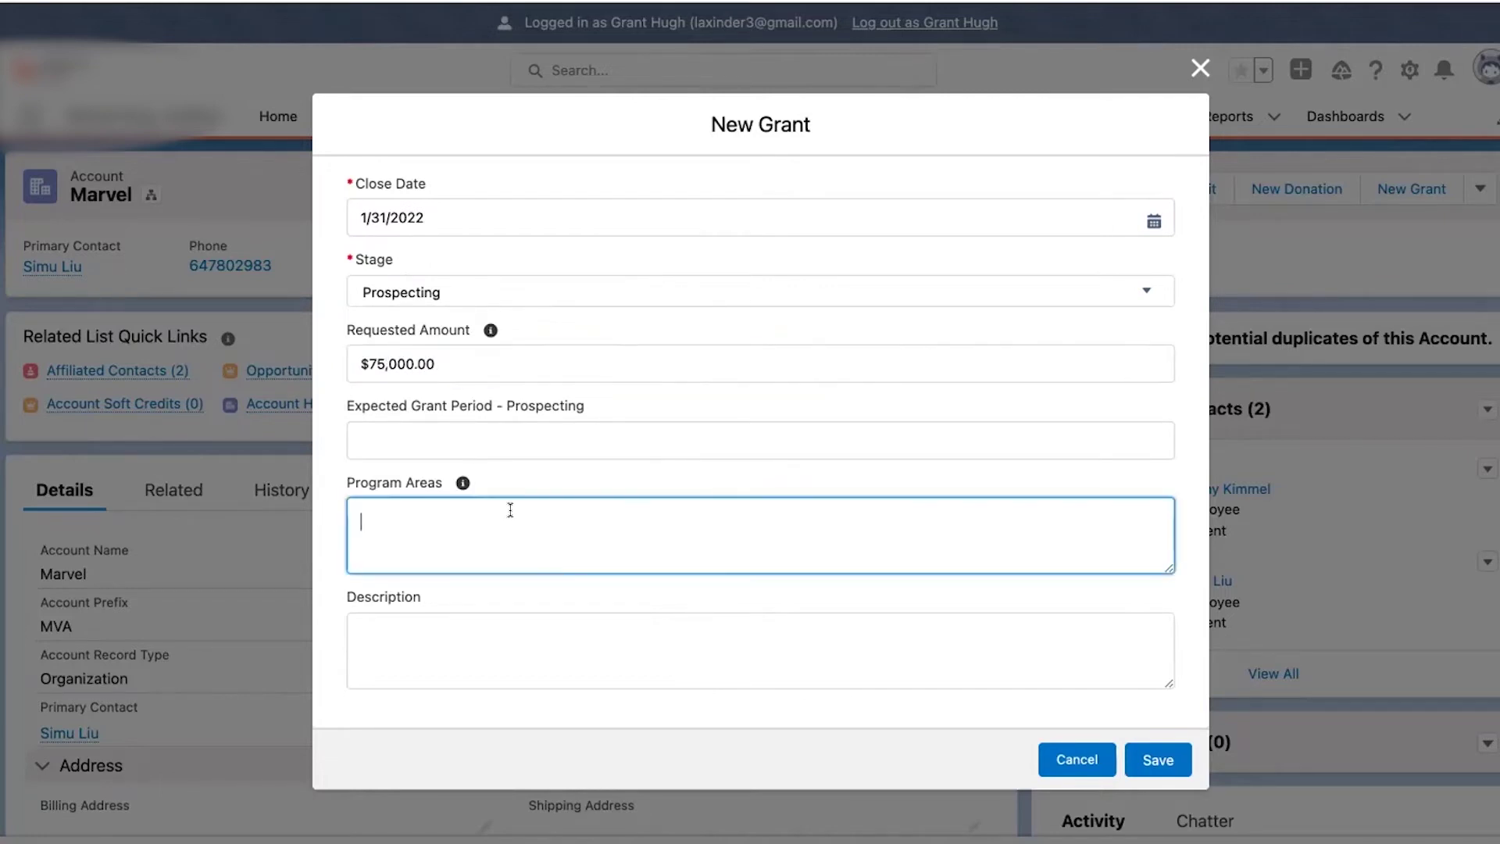
left_click(478, 428)
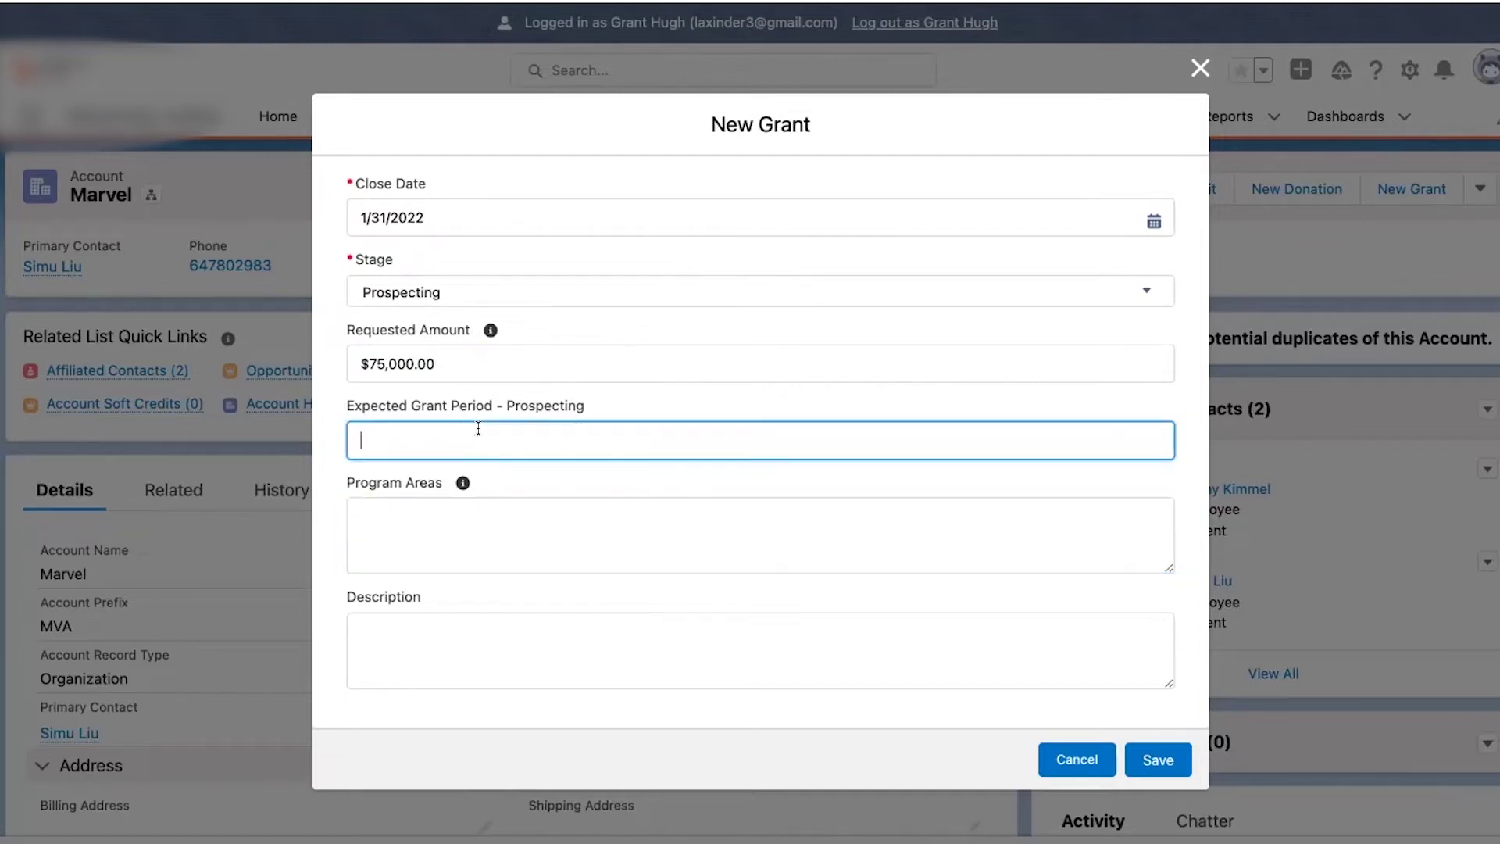
type("1 year")
left_click(414, 543)
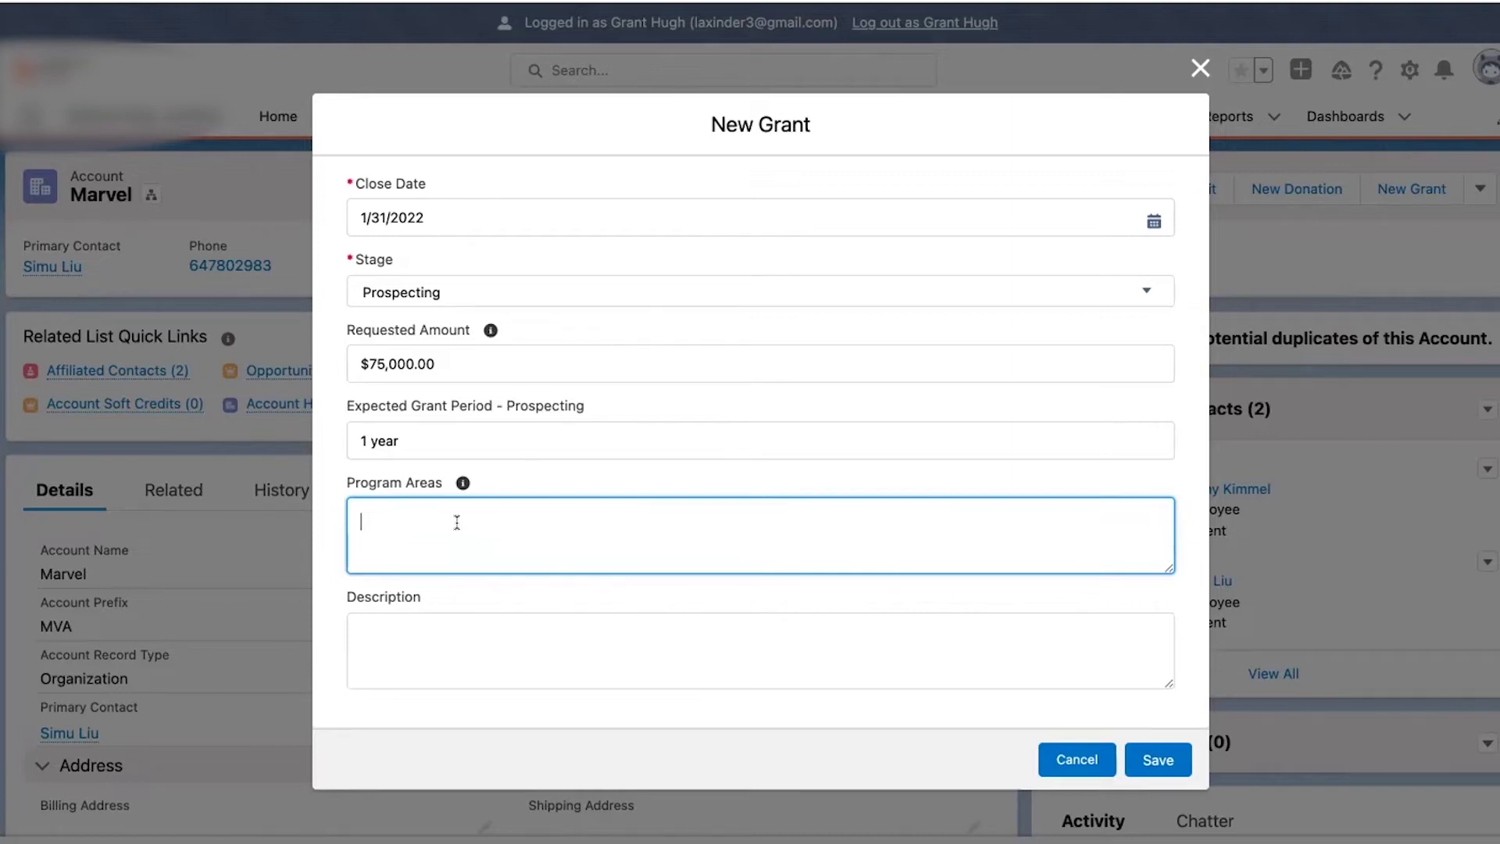
type("sht")
type("elte")
key("BackSpace")
key("BackSpace")
type("ter and rehabilitation")
left_click(545, 630)
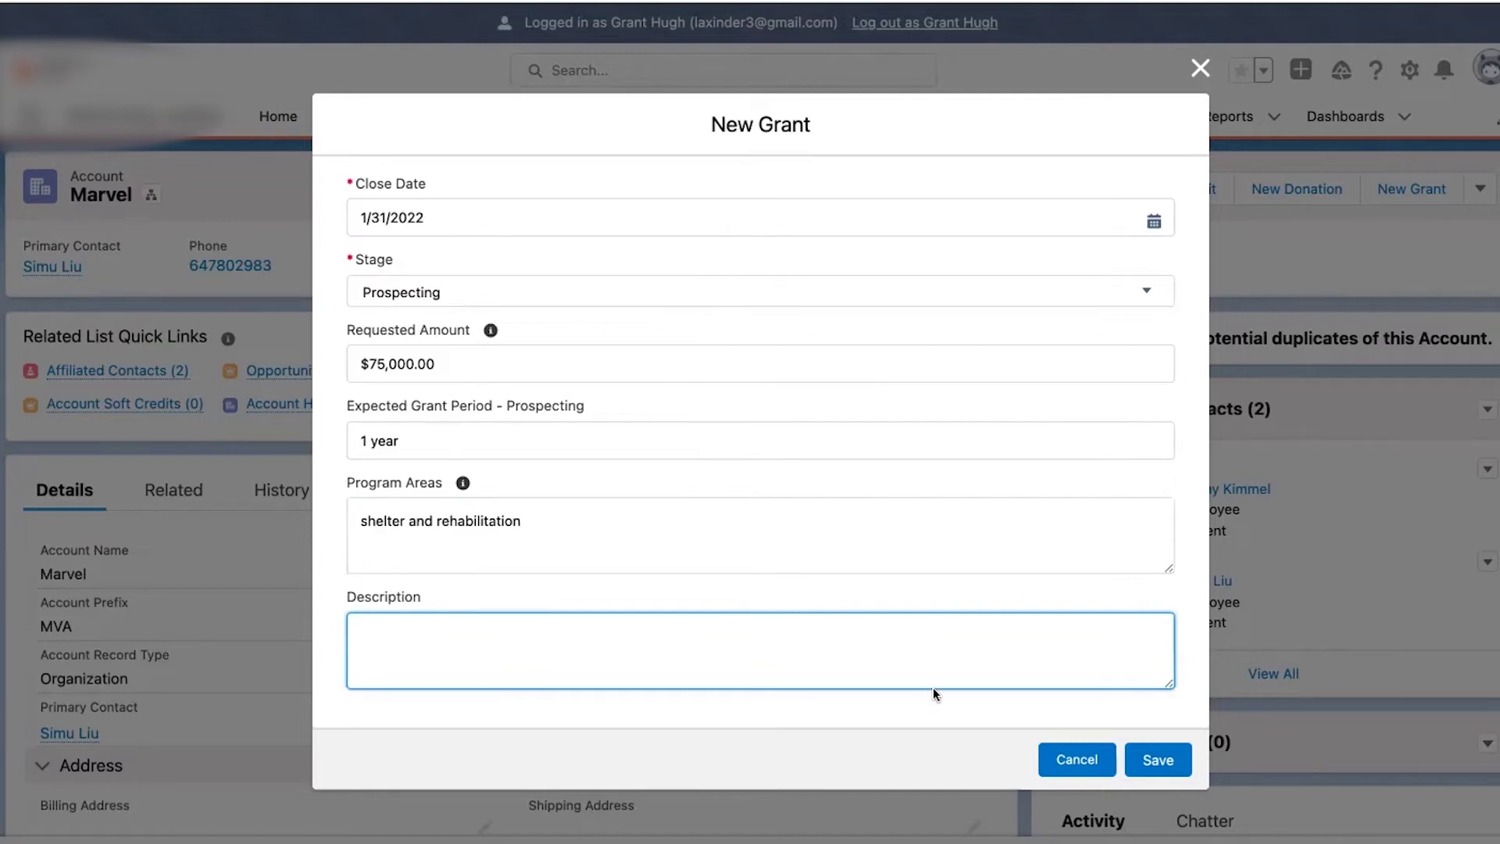
left_click(1150, 751)
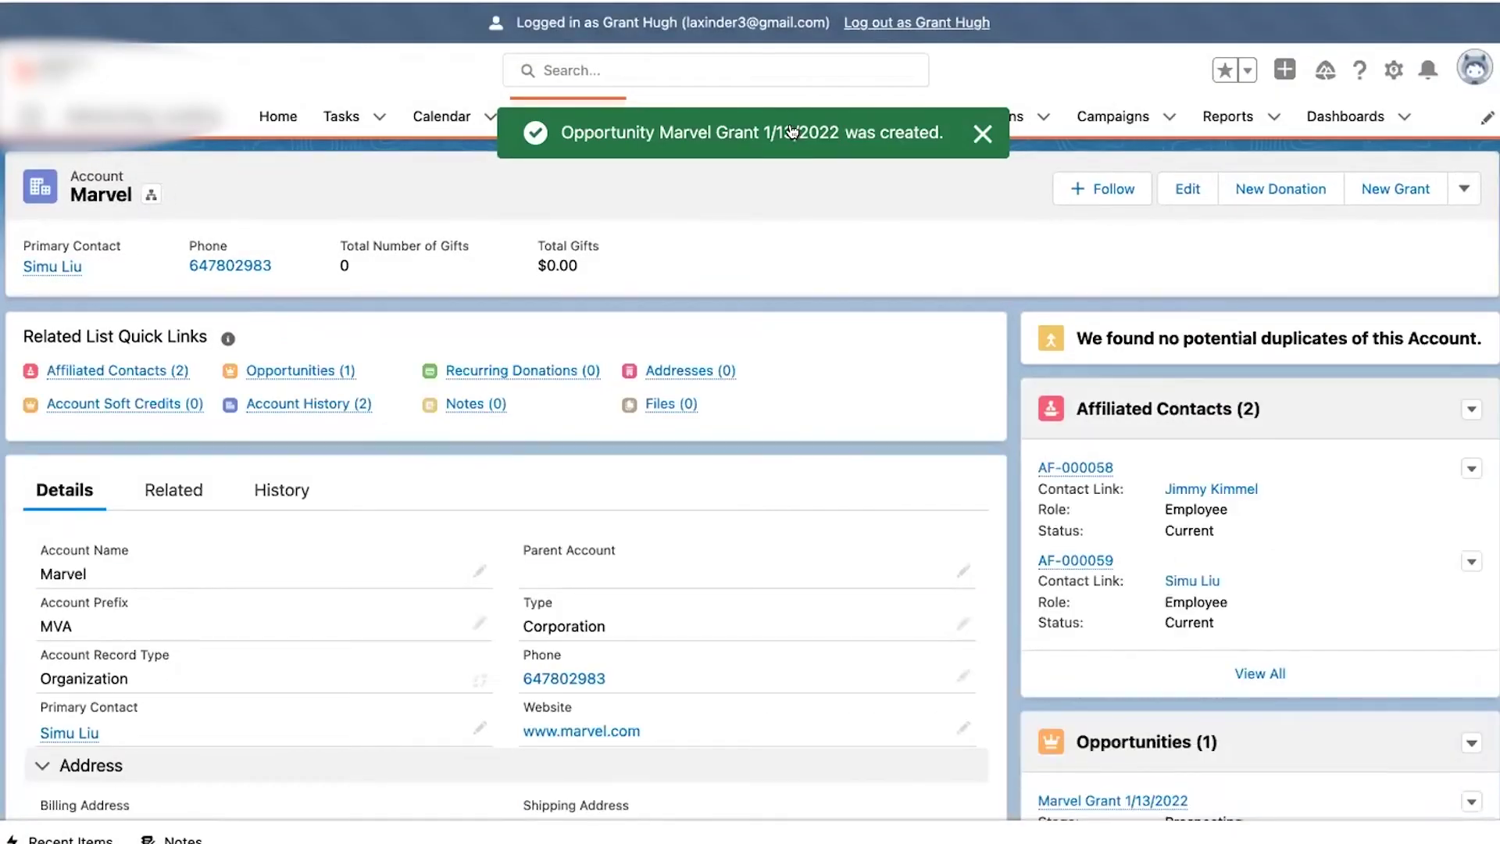
left_click(792, 132)
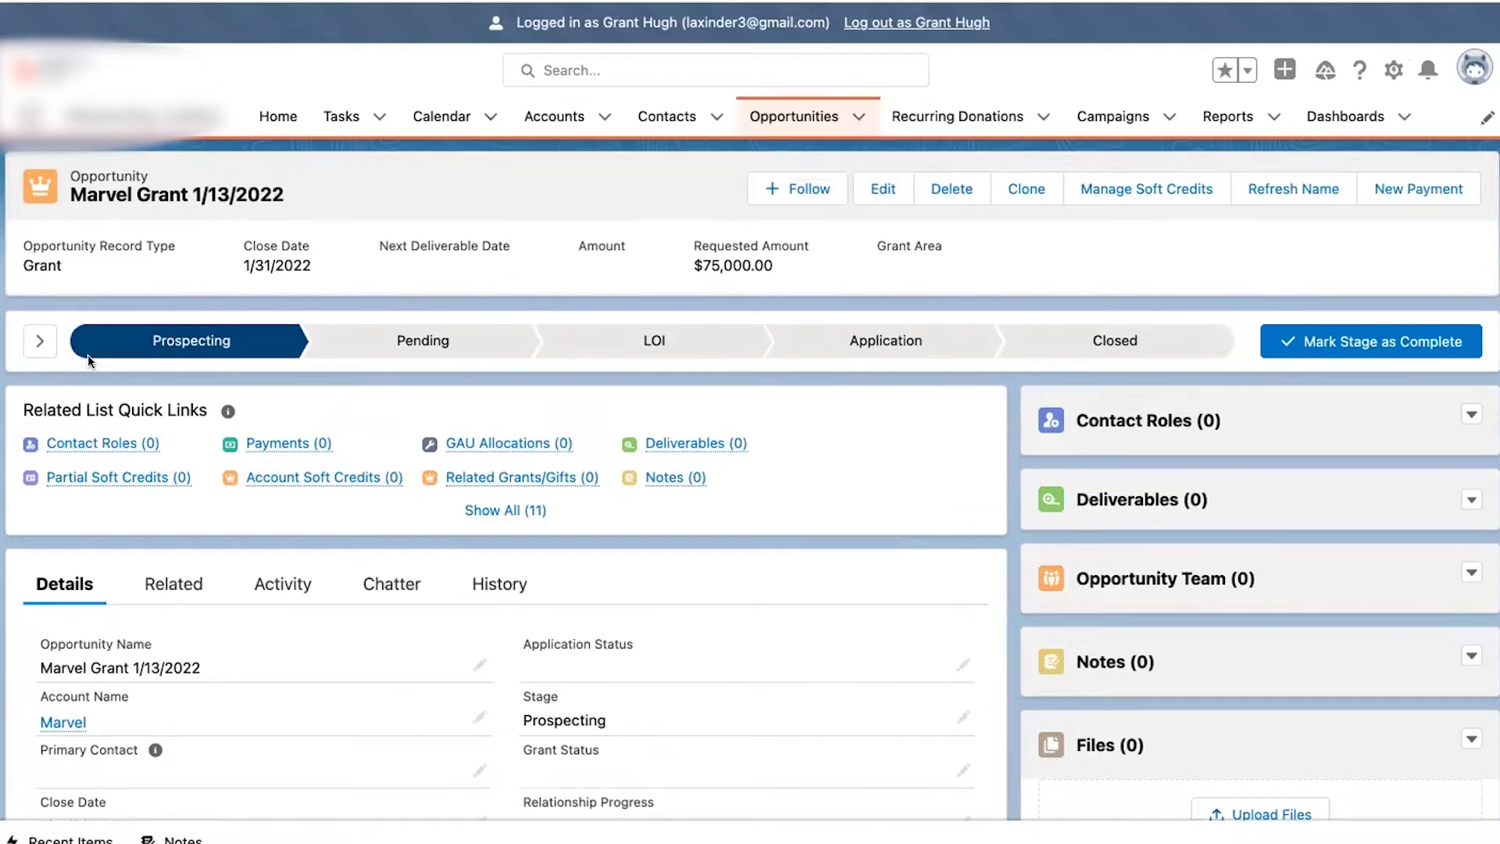
- Expand the Marvel grant's Prospecting Key Fields and begin editing the grant start date
left_click(32, 339)
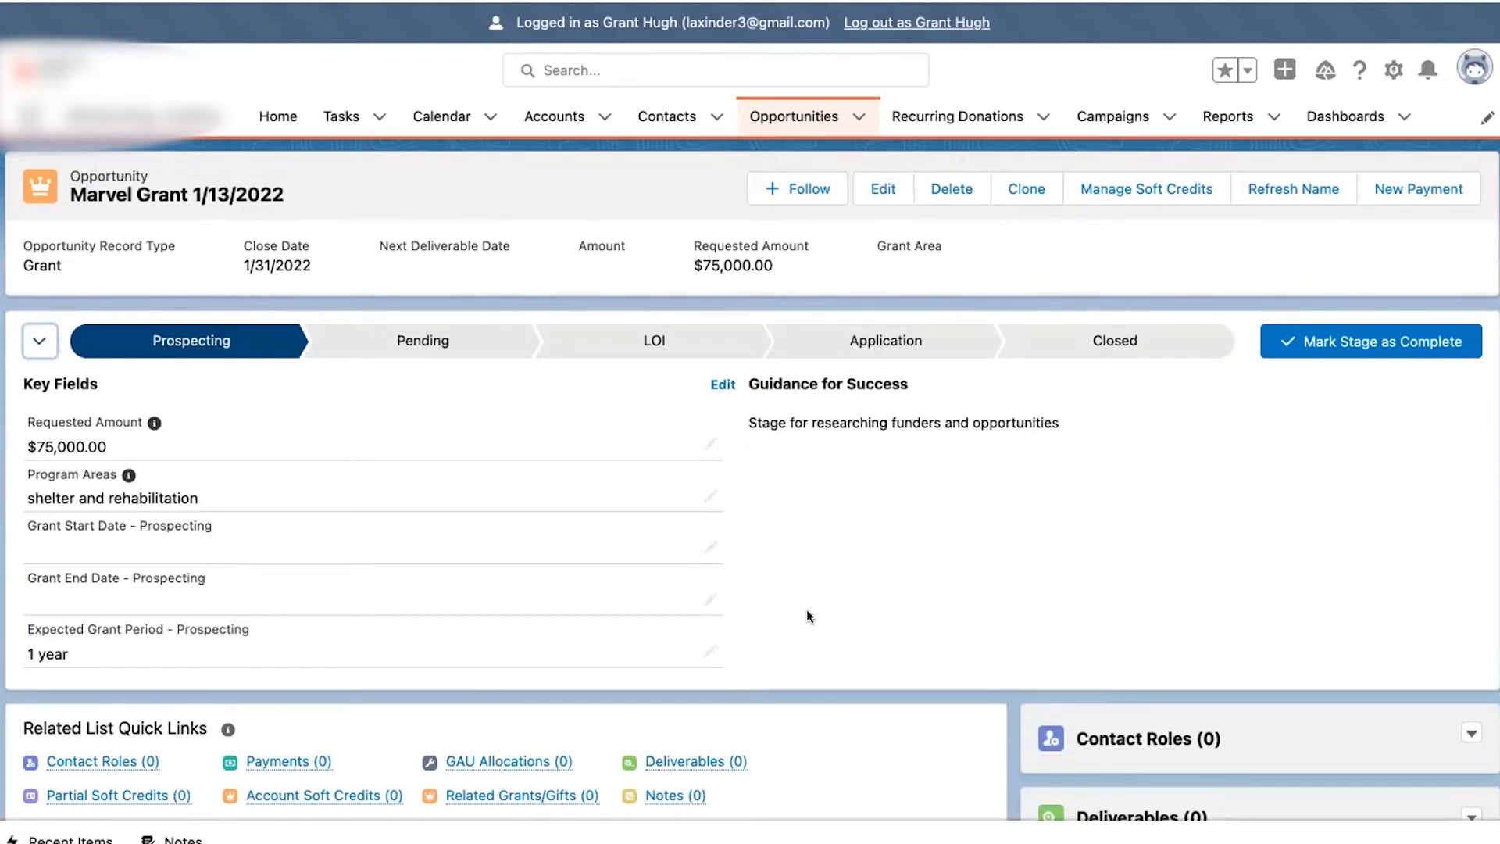
scroll(809, 615, "down", 5)
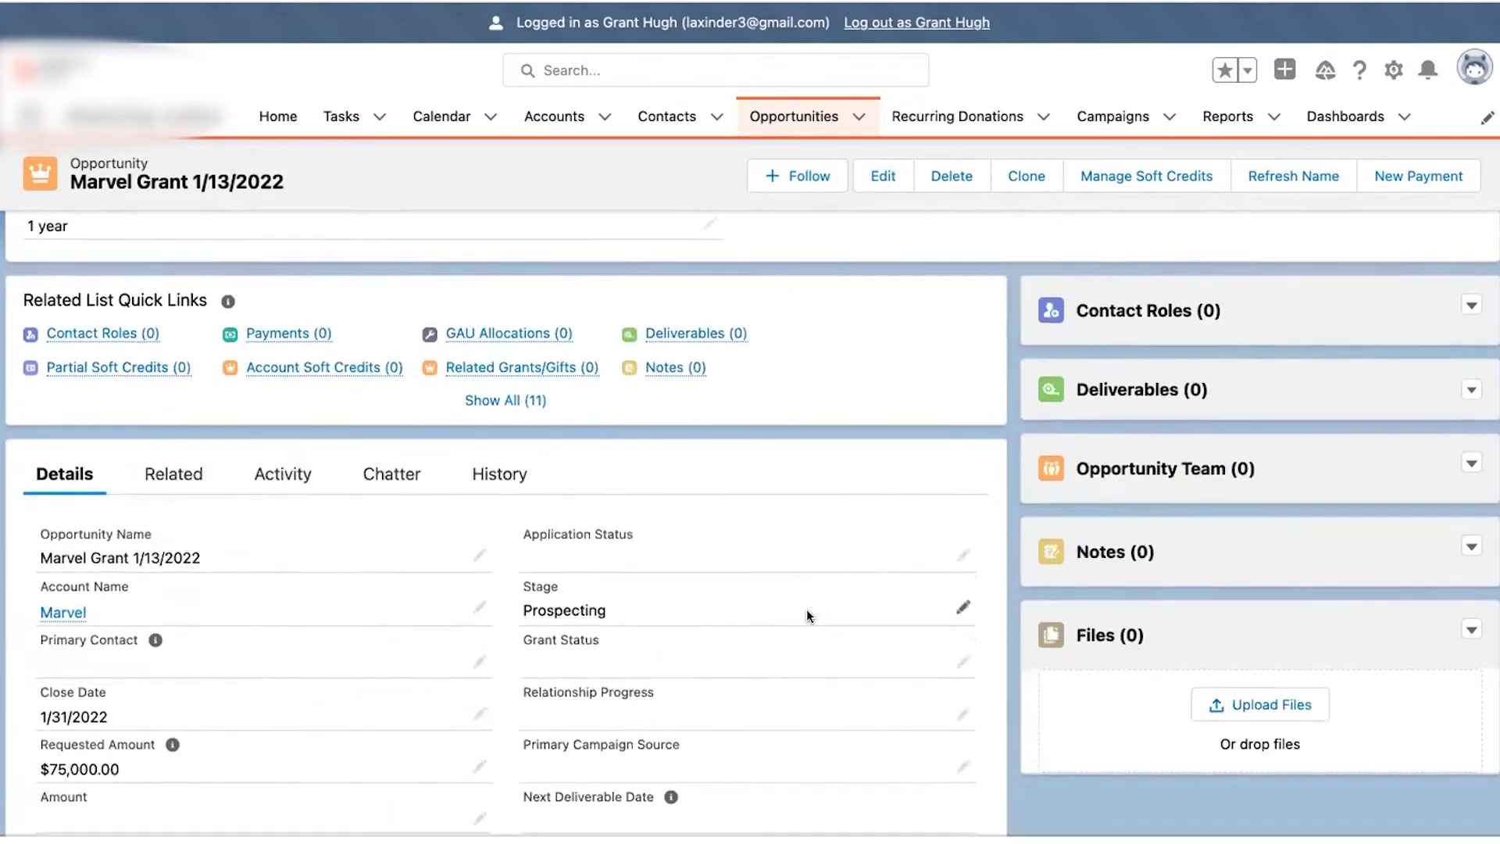
scroll(807, 612, "up", 2)
scroll(807, 616, "up", 1)
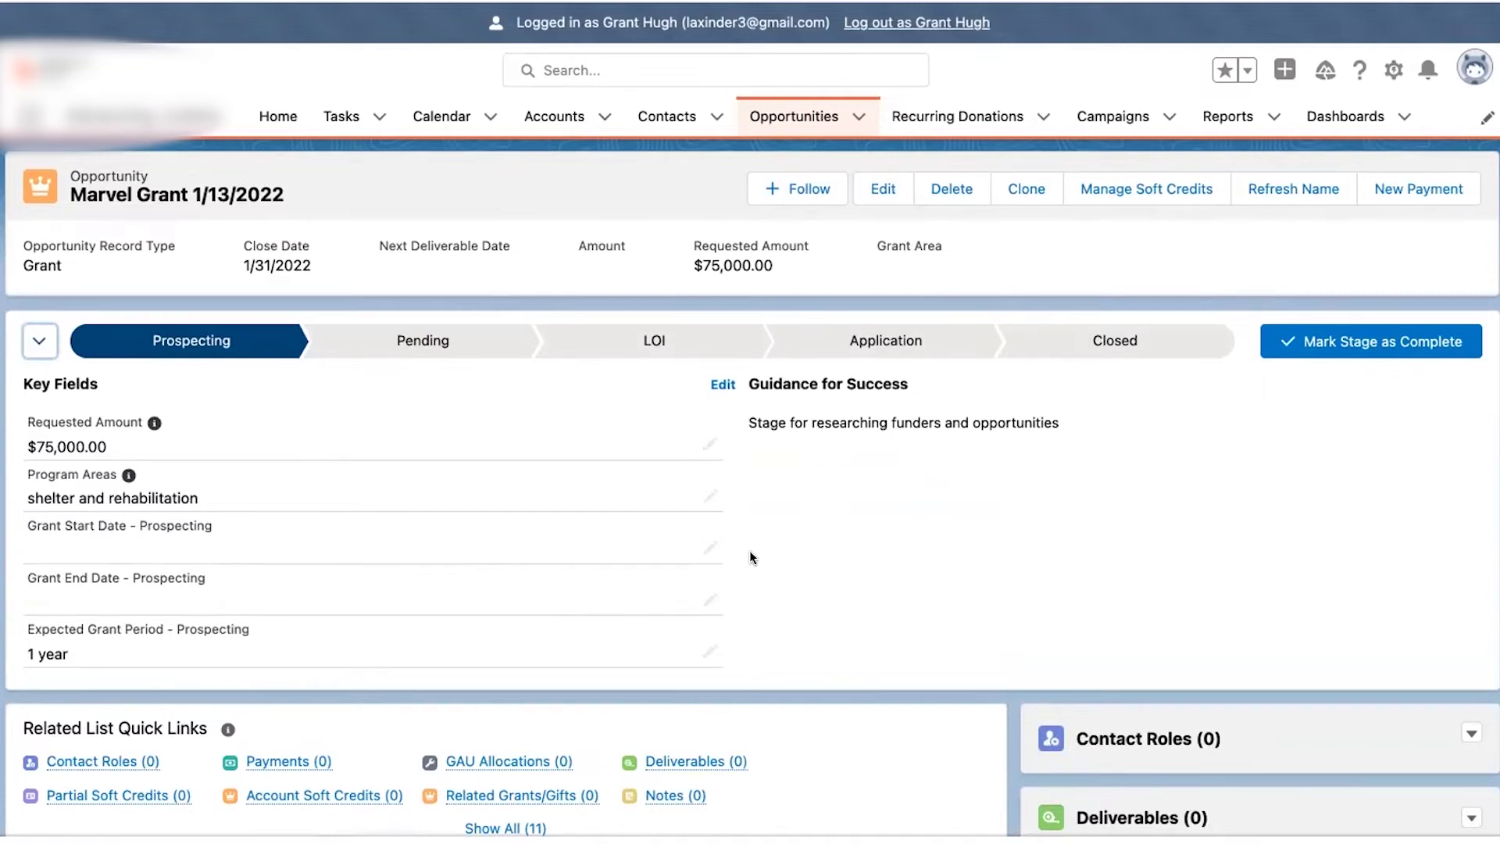
scroll(748, 550, "down", 5)
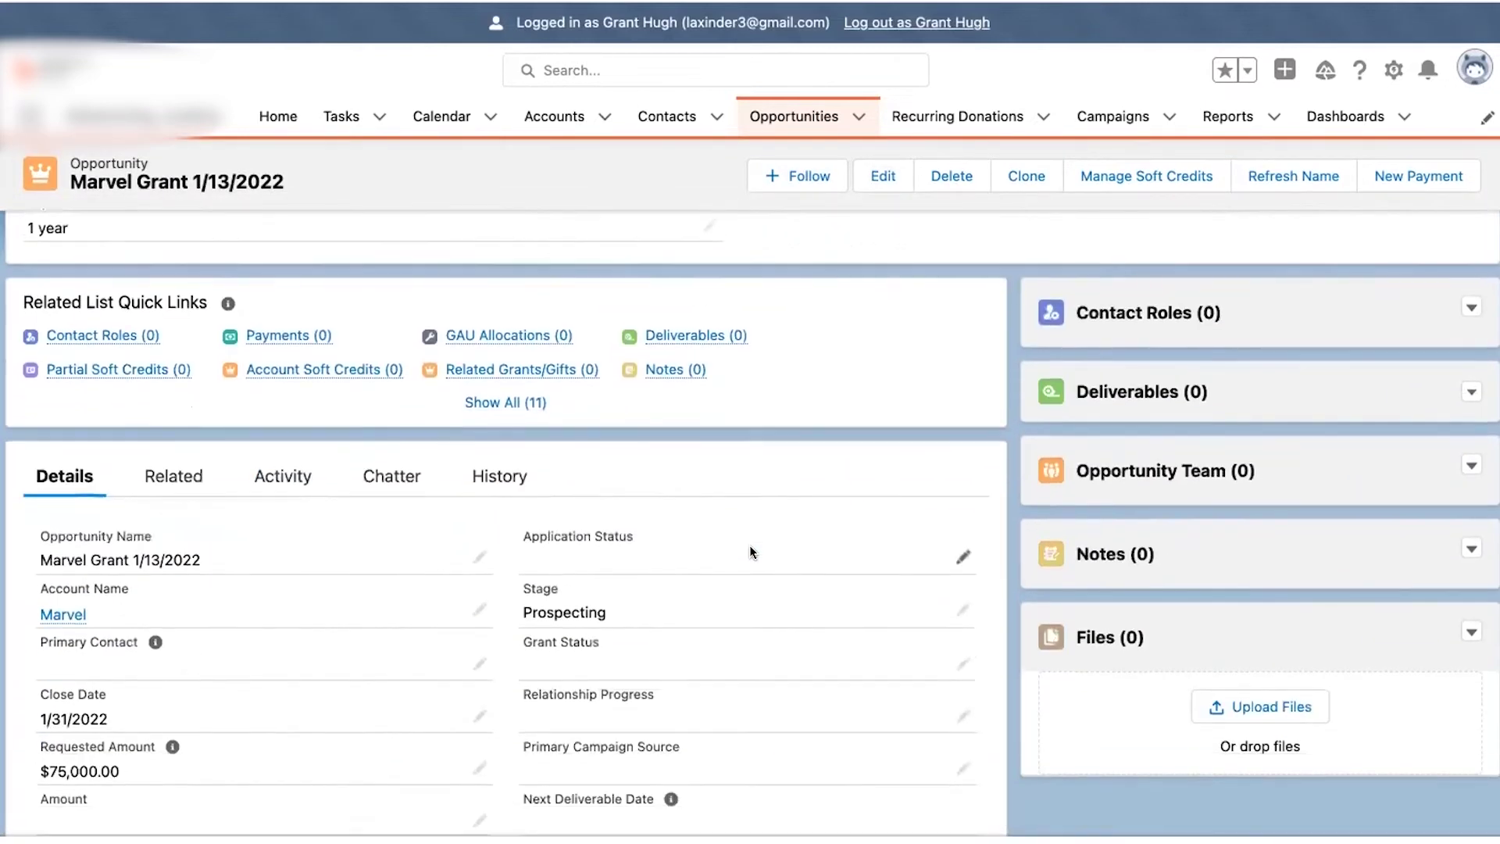
scroll(749, 546, "up", 5)
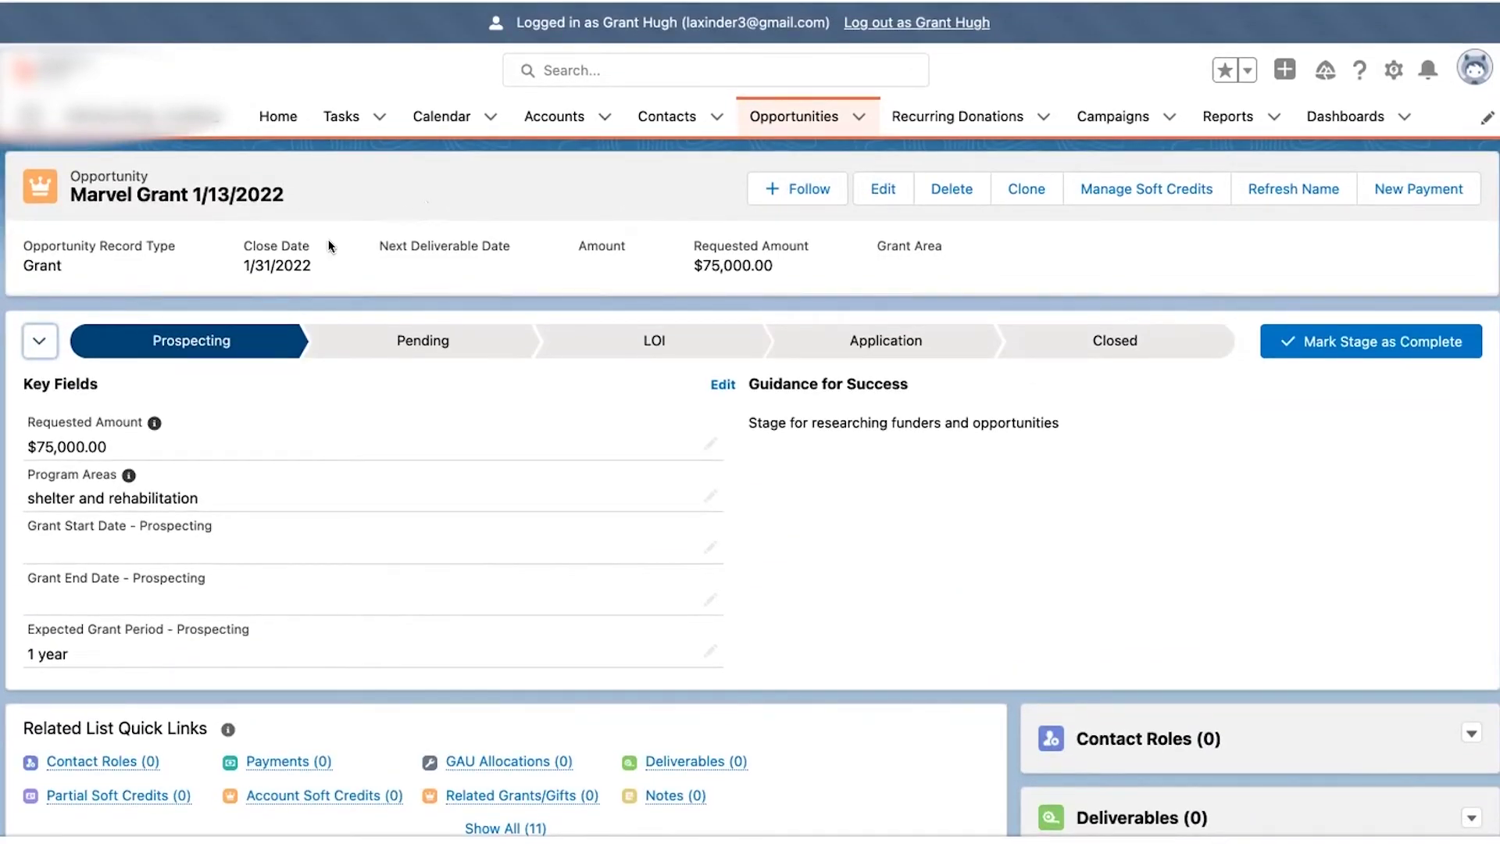
double_click(277, 553)
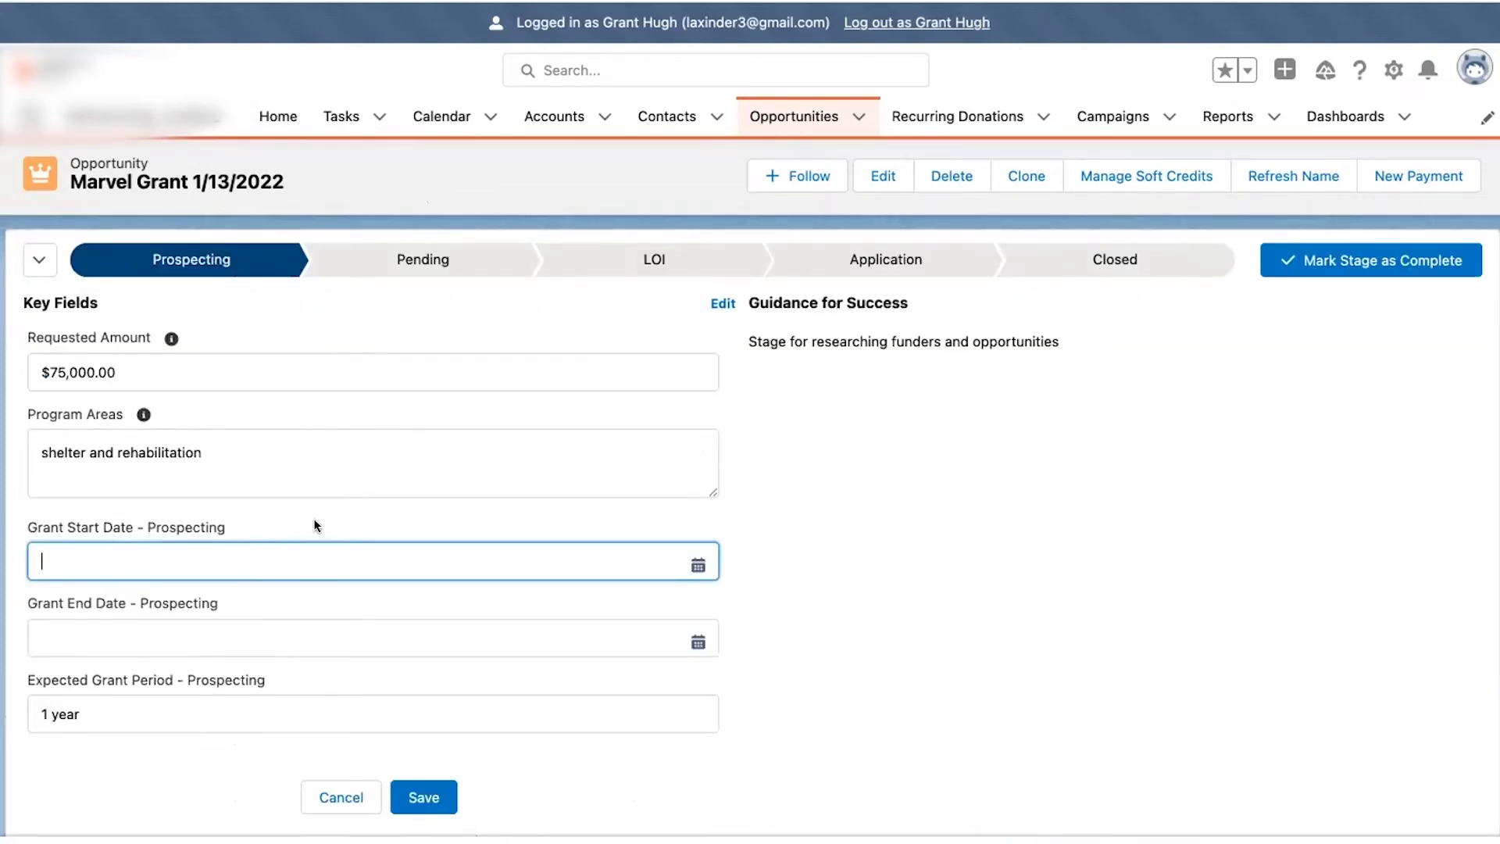
- Set Grant Start Date to 2/1/2022 and Grant End Date to 2/1/2023, then save
left_click(698, 564)
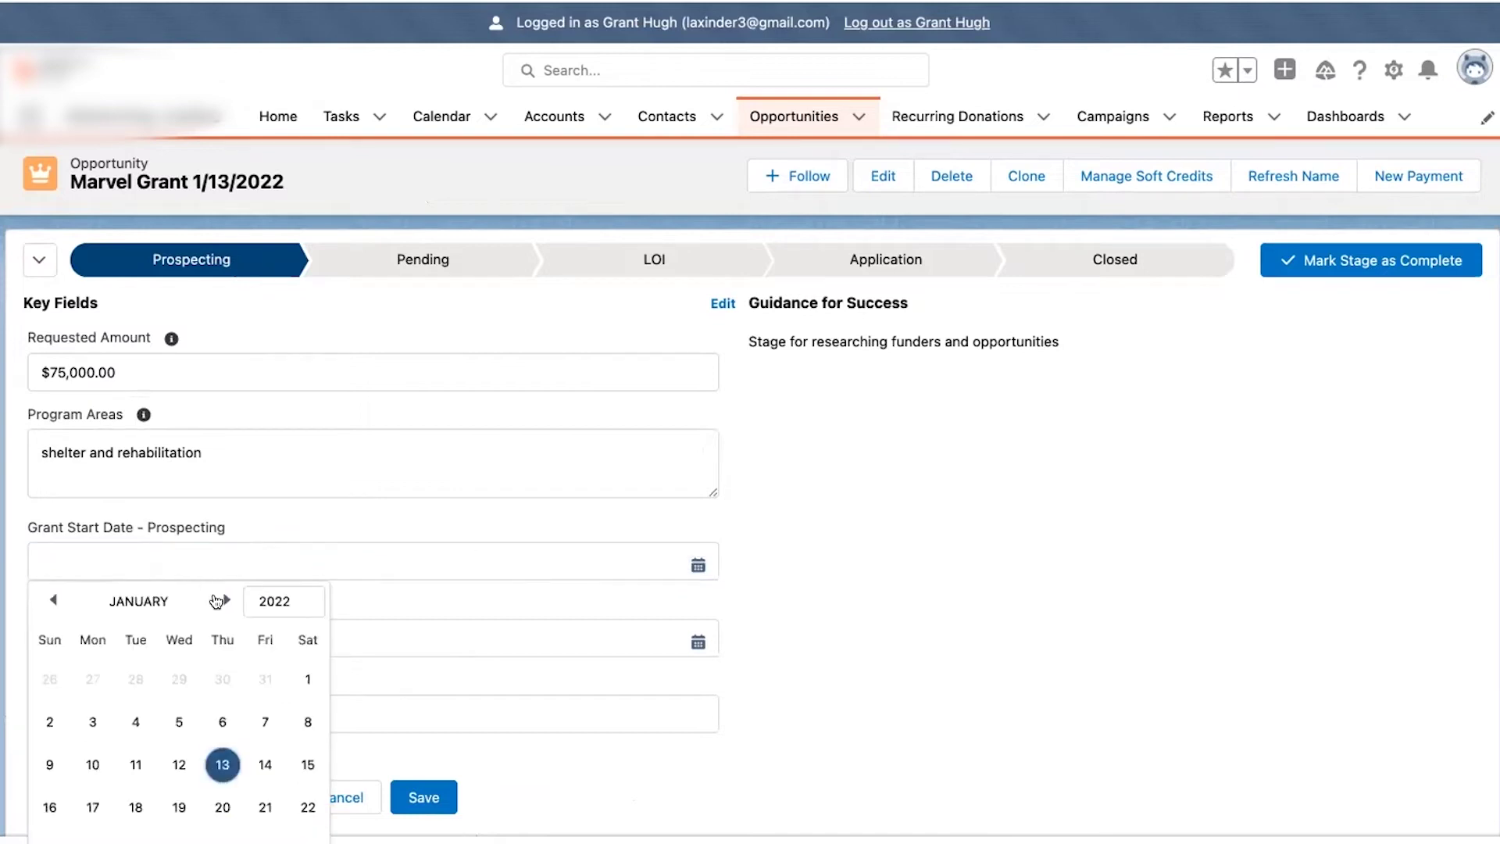
left_click(223, 601)
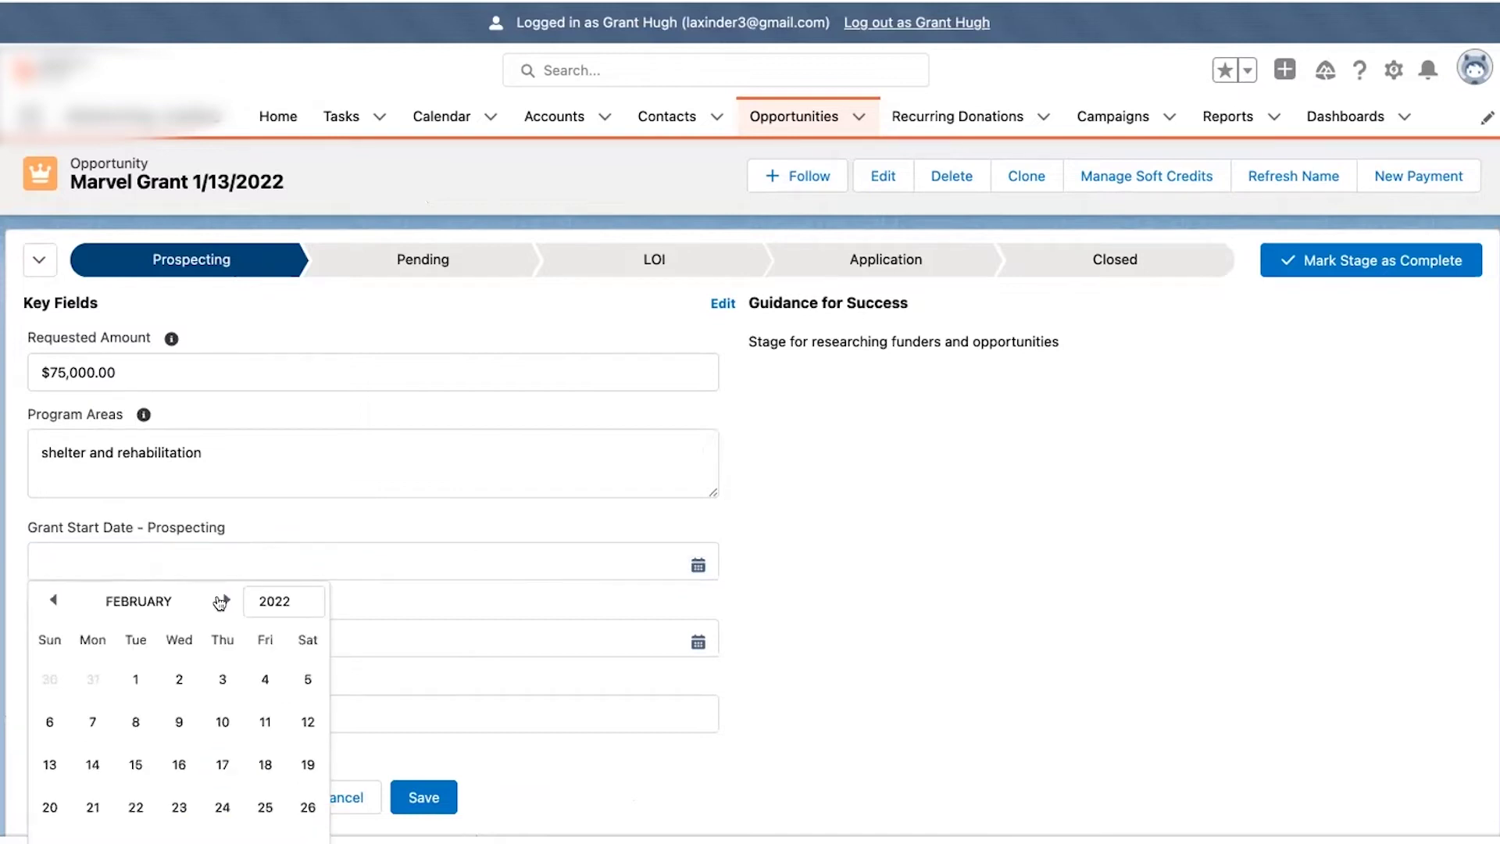
left_click(136, 679)
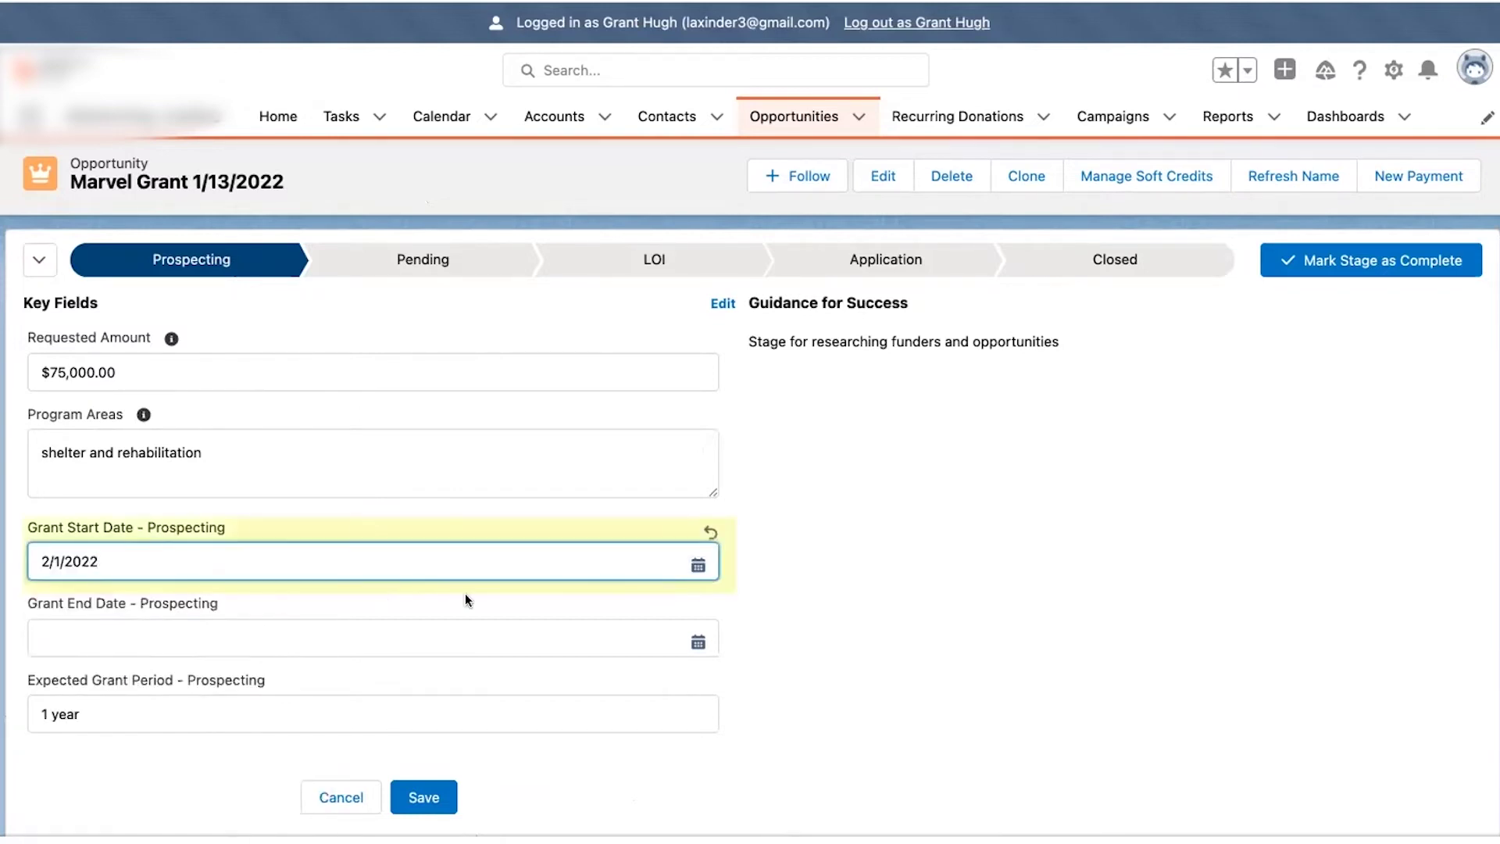
left_click(699, 641)
left_click(273, 676)
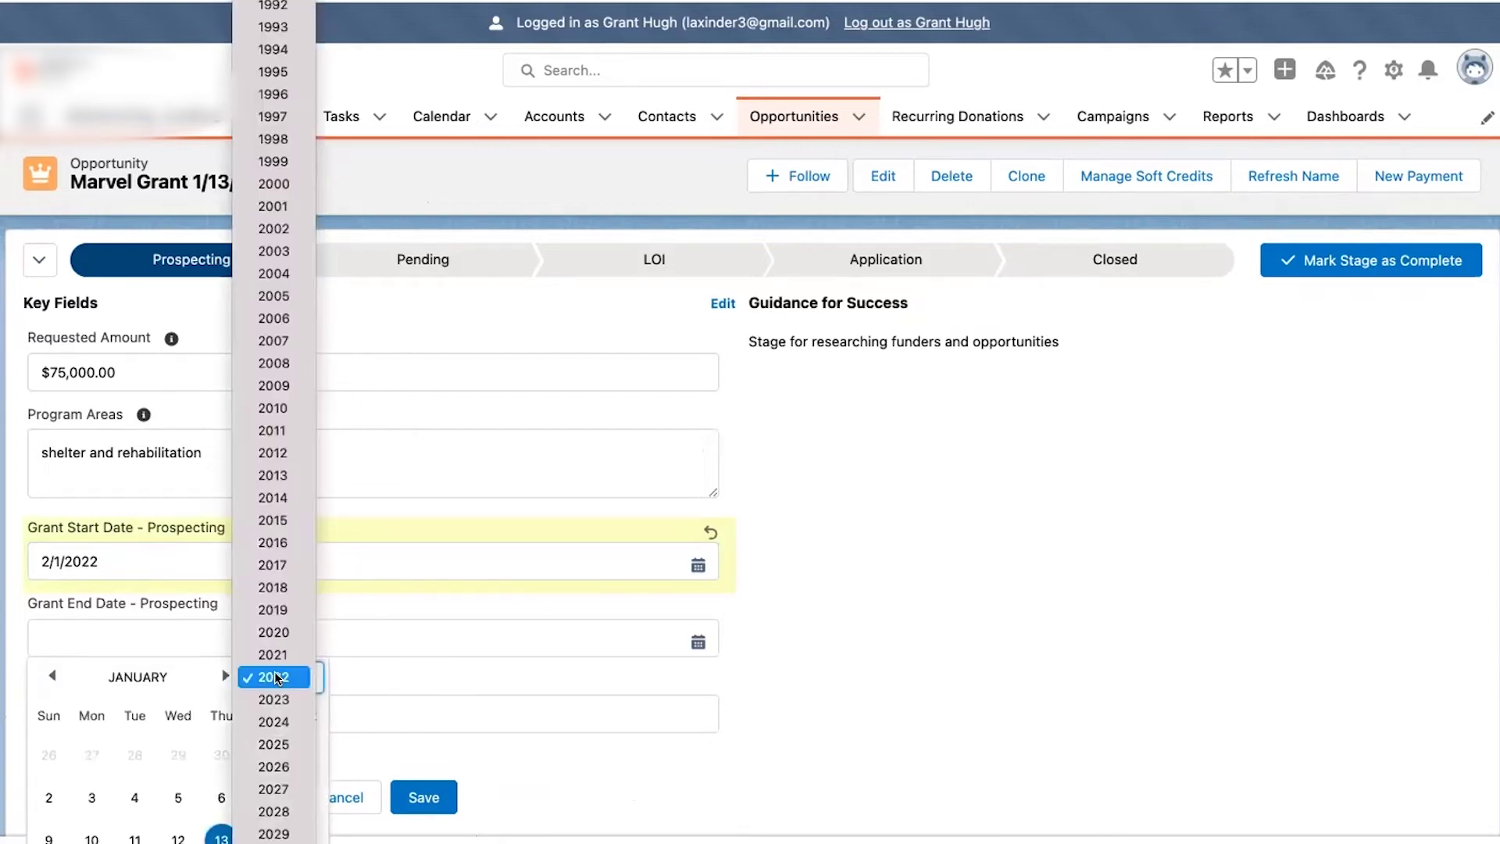
left_click(275, 698)
left_click(225, 676)
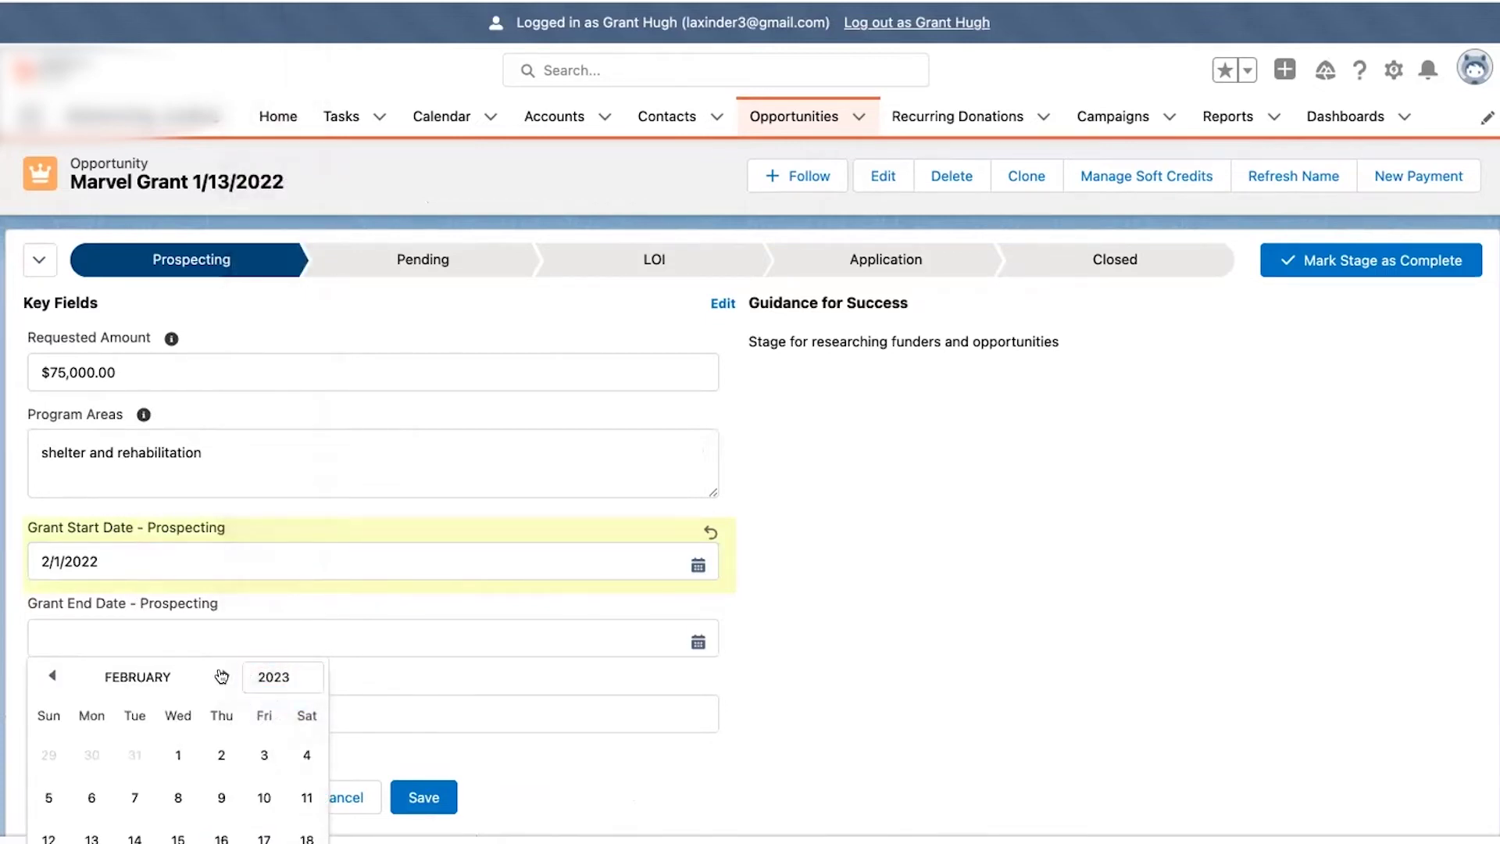
scroll(227, 742, "down", 2)
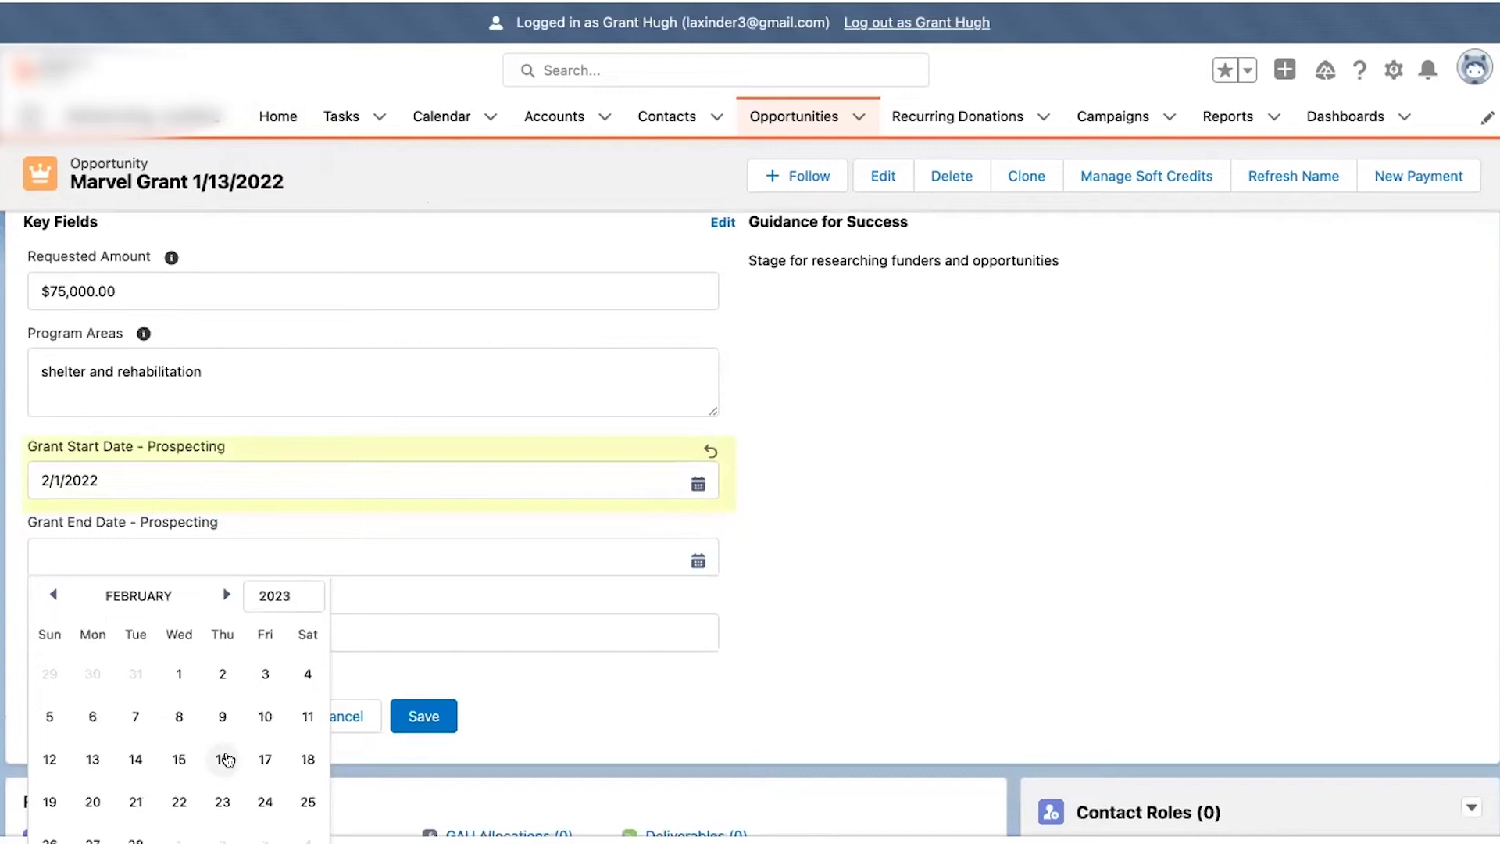
left_click(178, 670)
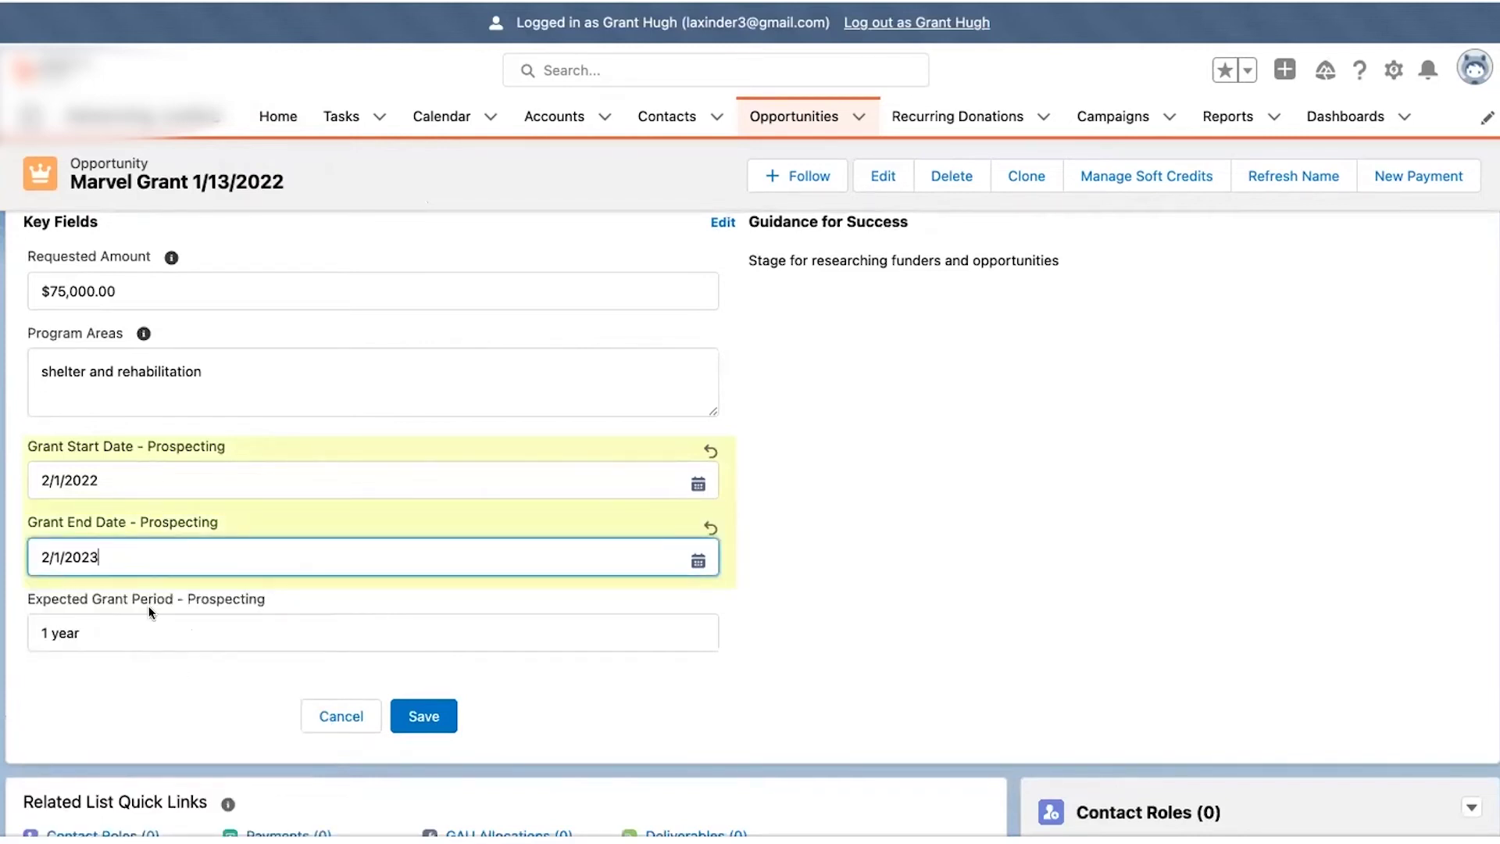
left_click(429, 718)
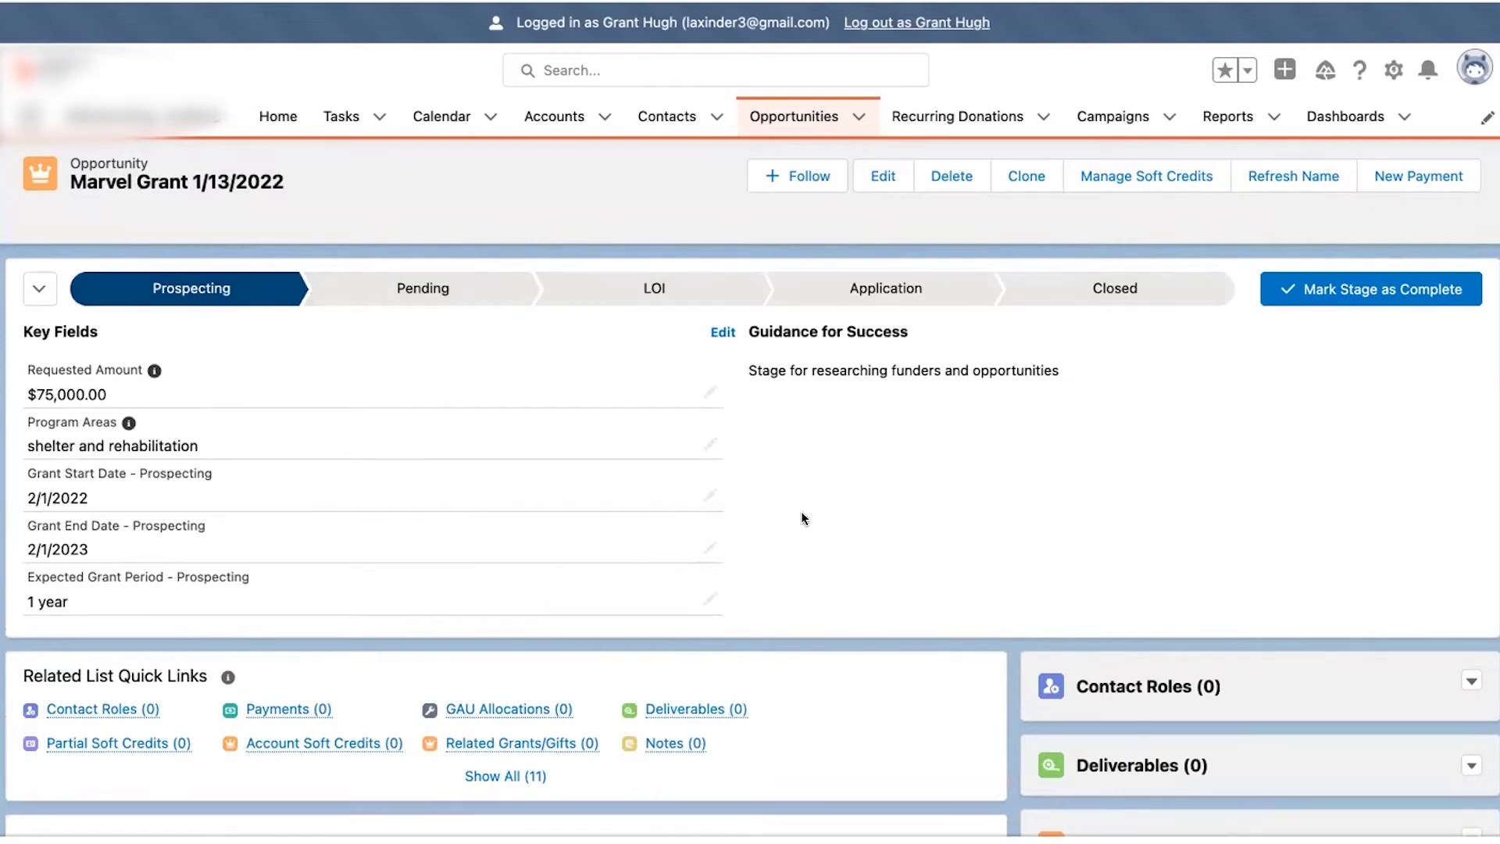
scroll(802, 518, "down", 5)
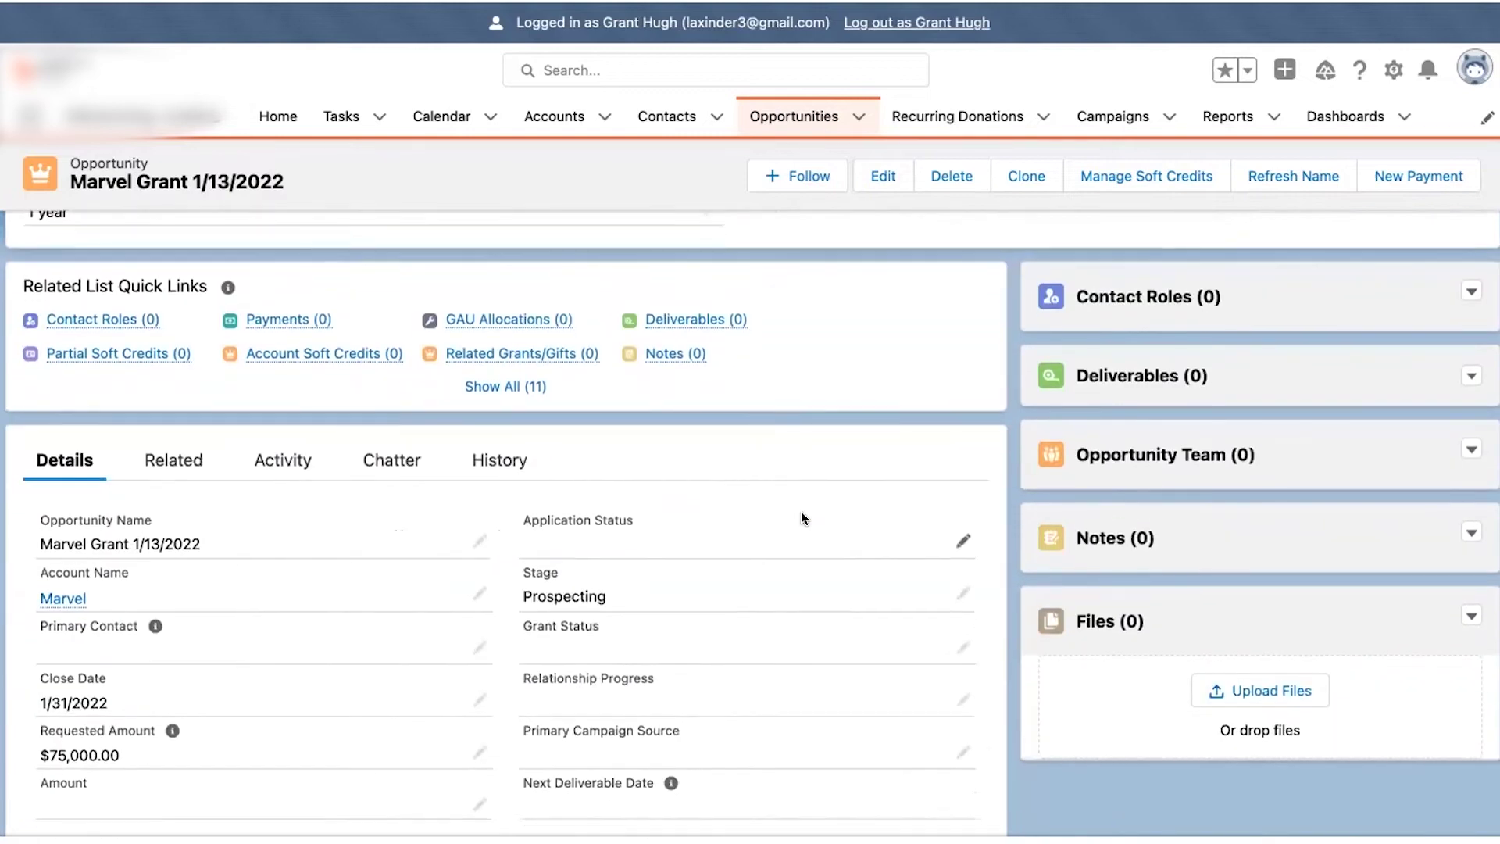
scroll(800, 511, "down", 1)
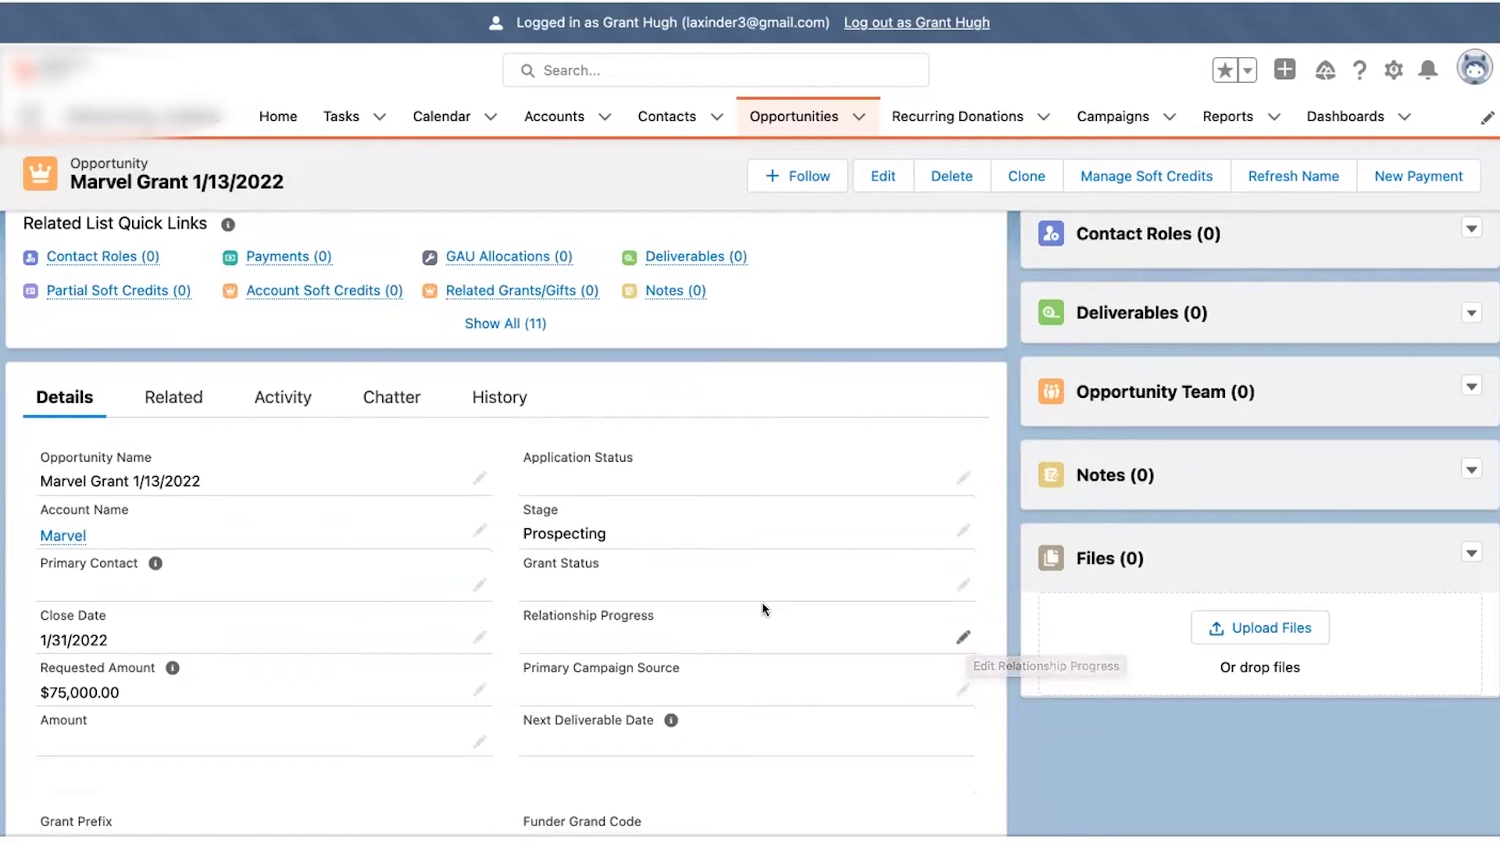
scroll(762, 602, "up", 7)
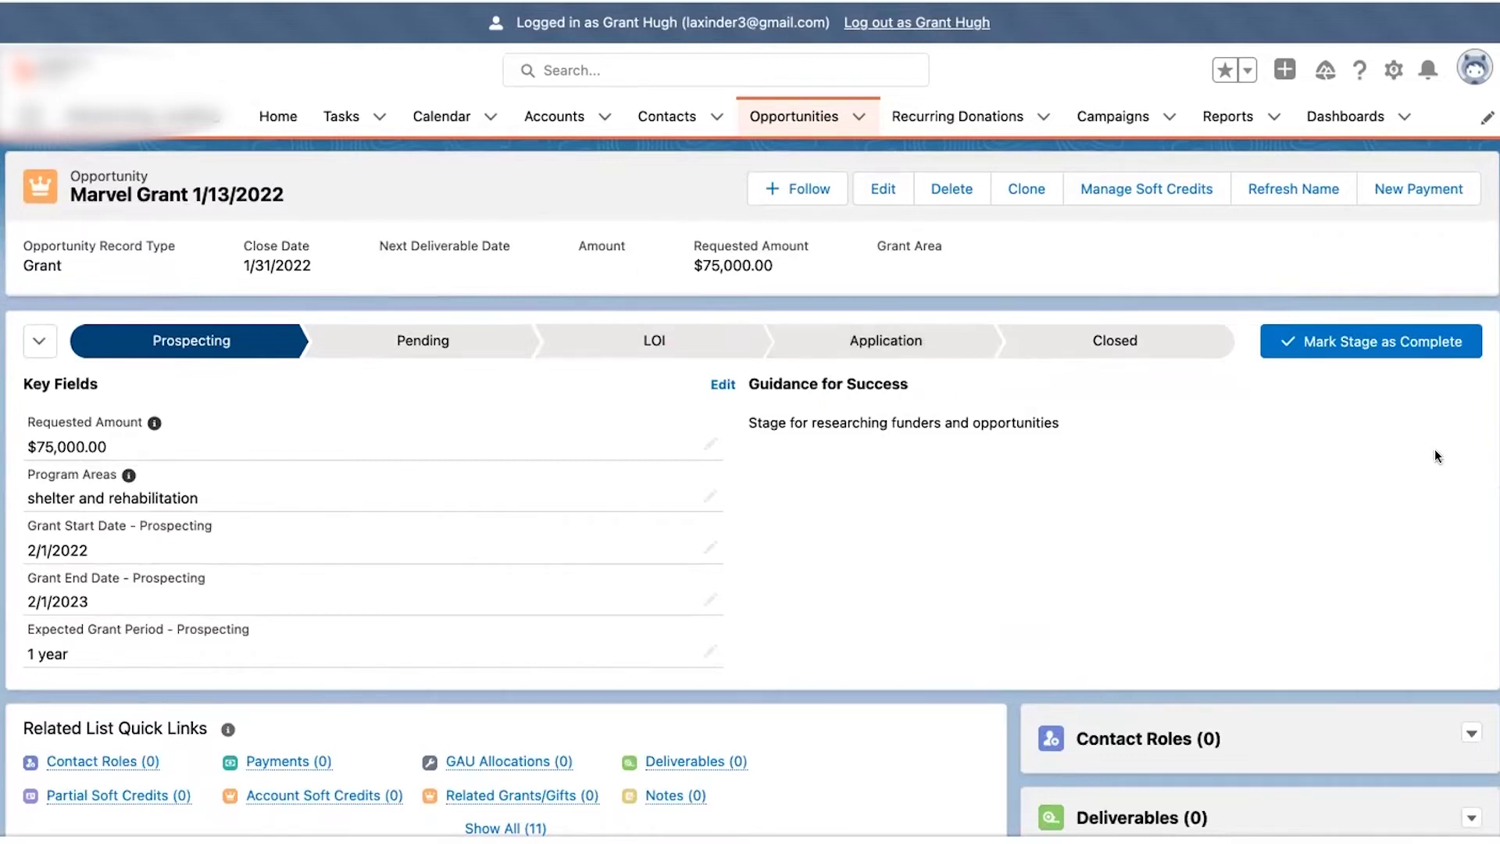
left_click(1345, 337)
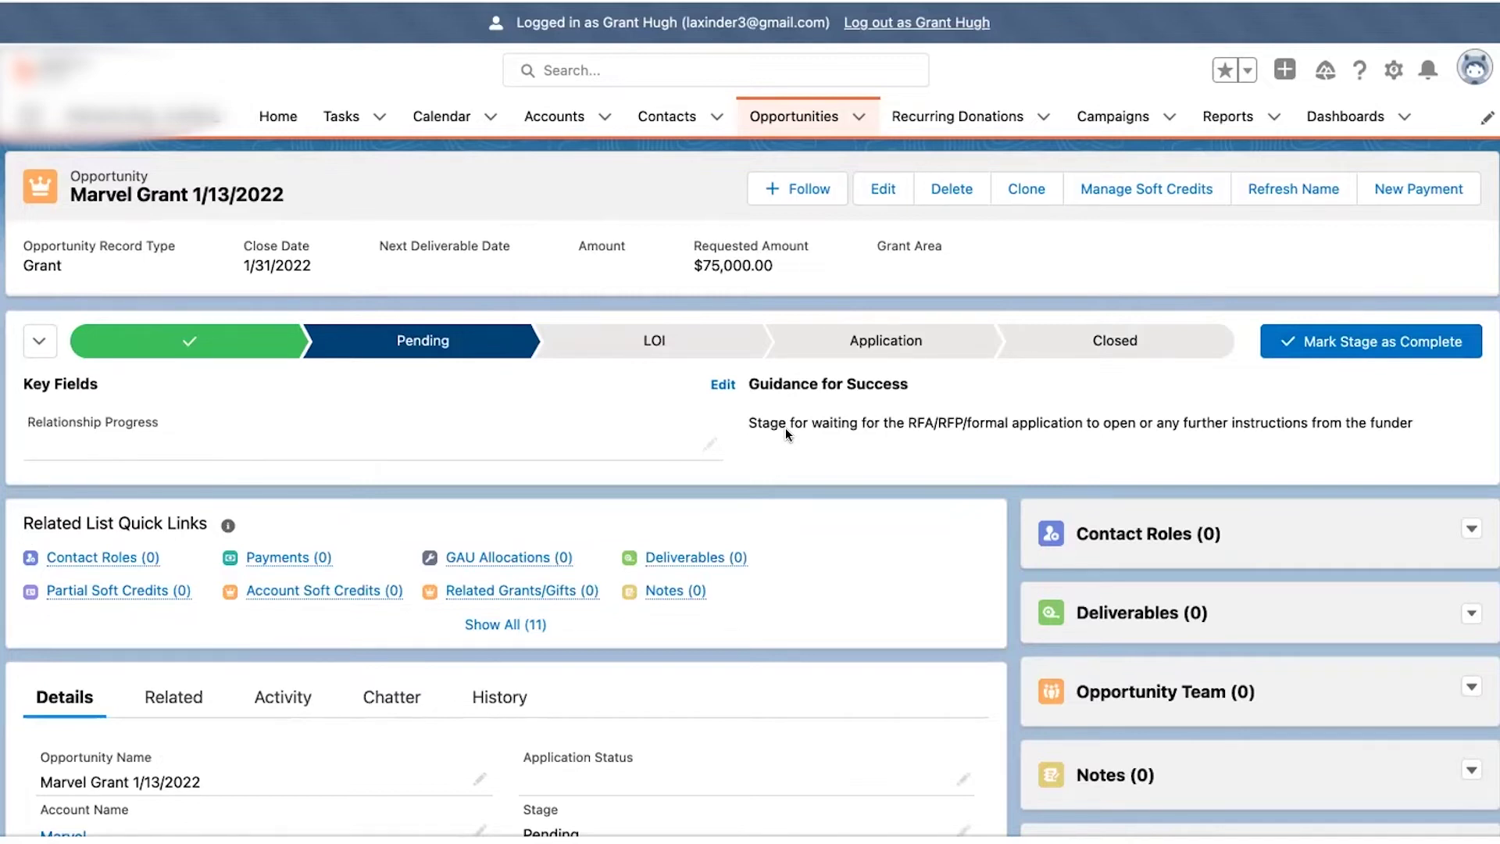
- Set Relationship Progress to 1st Meeting and save it
left_click(709, 442)
left_click(678, 431)
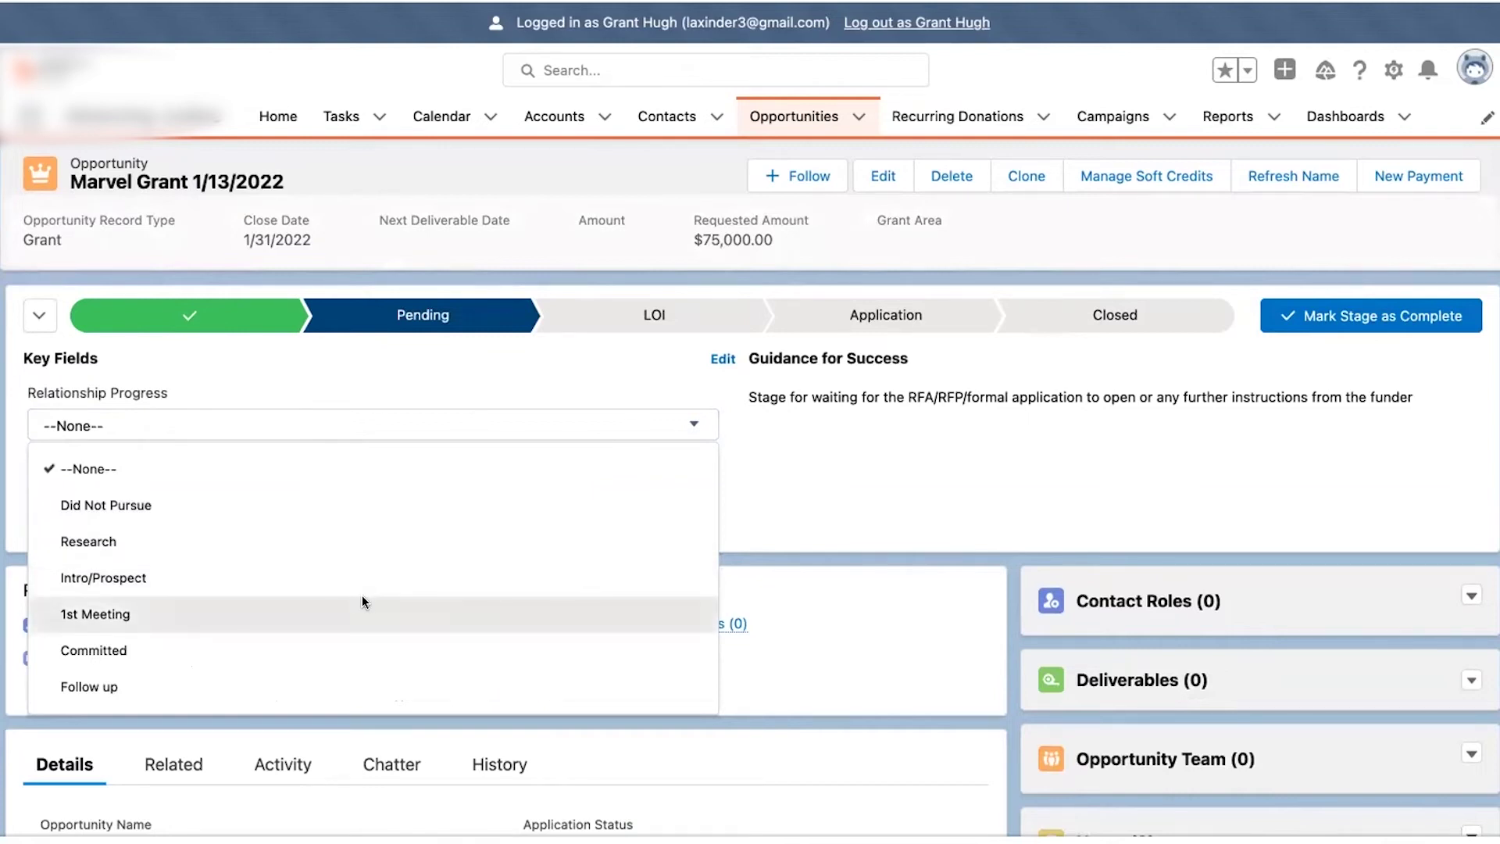
left_click(363, 602)
left_click(422, 505)
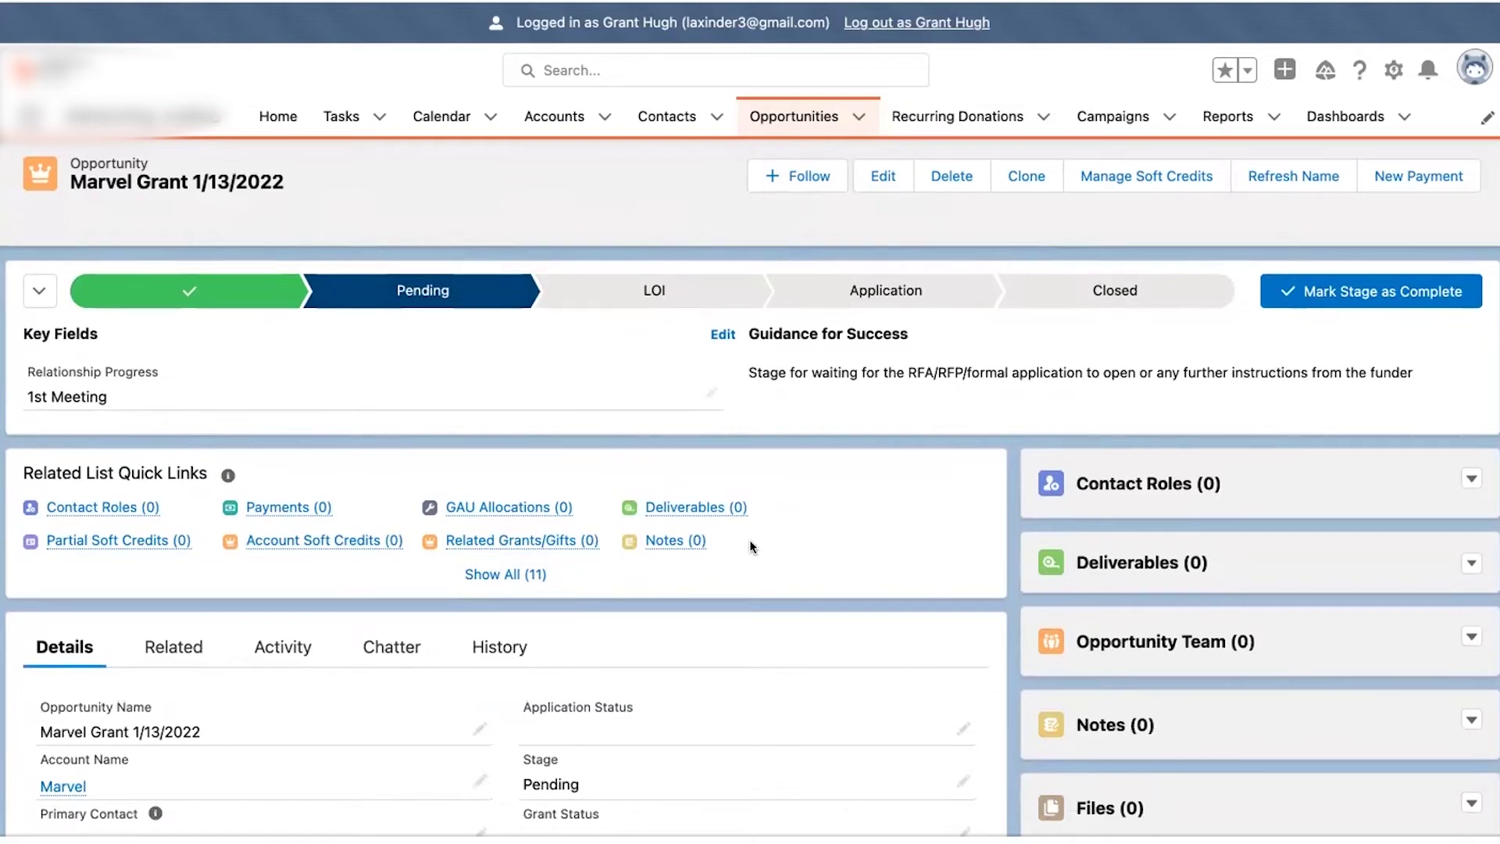
- Review the completed Prospecting stage's key fields on the path
scroll(749, 540, "down", 3)
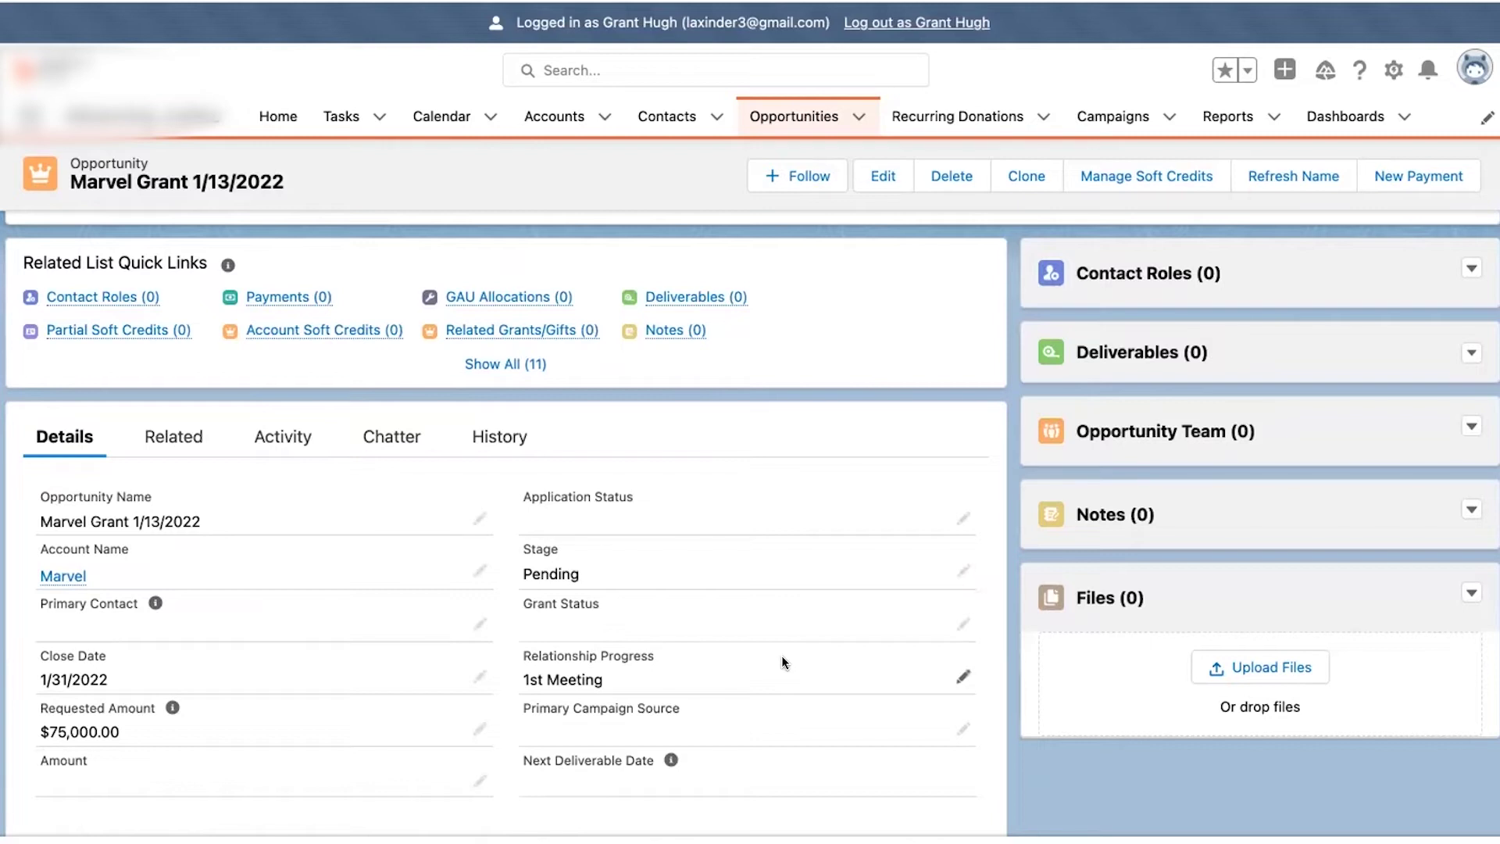
scroll(757, 570, "up", 3)
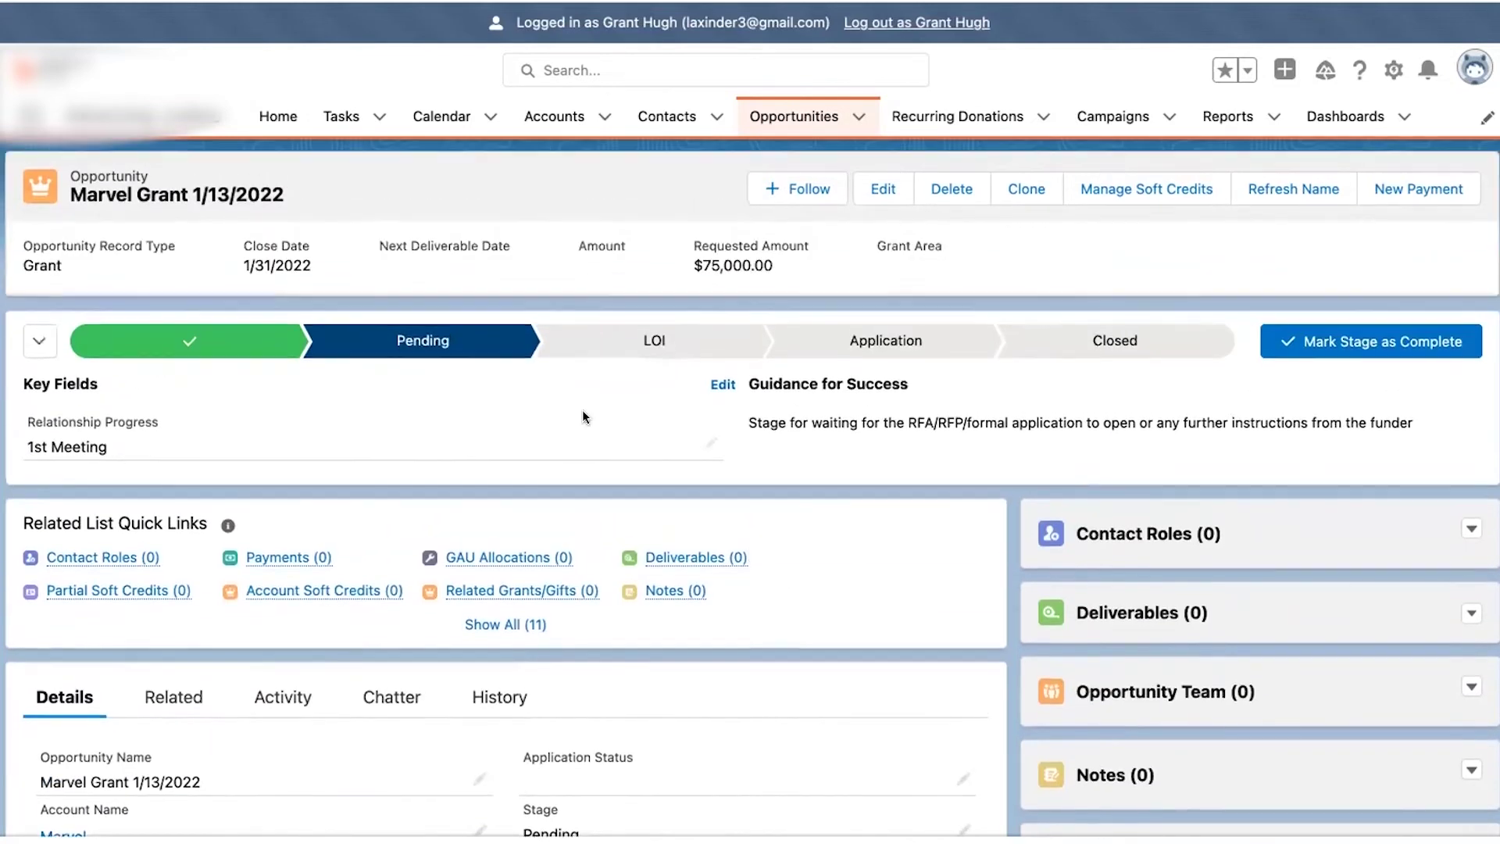
left_click(79, 342)
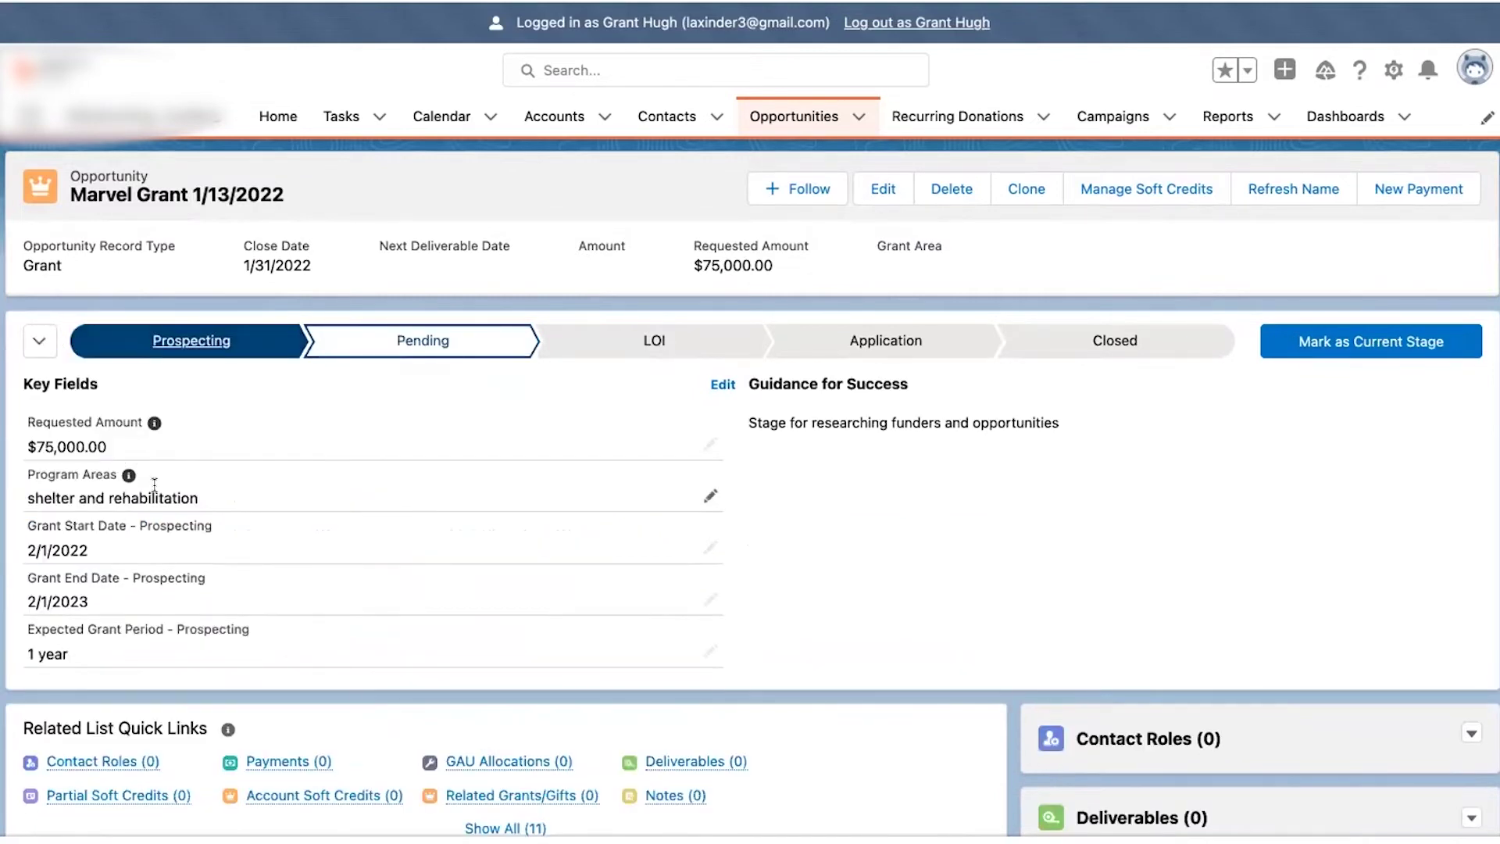
- Mark the Pending stage complete so the grant advances to LOI
left_click(482, 337)
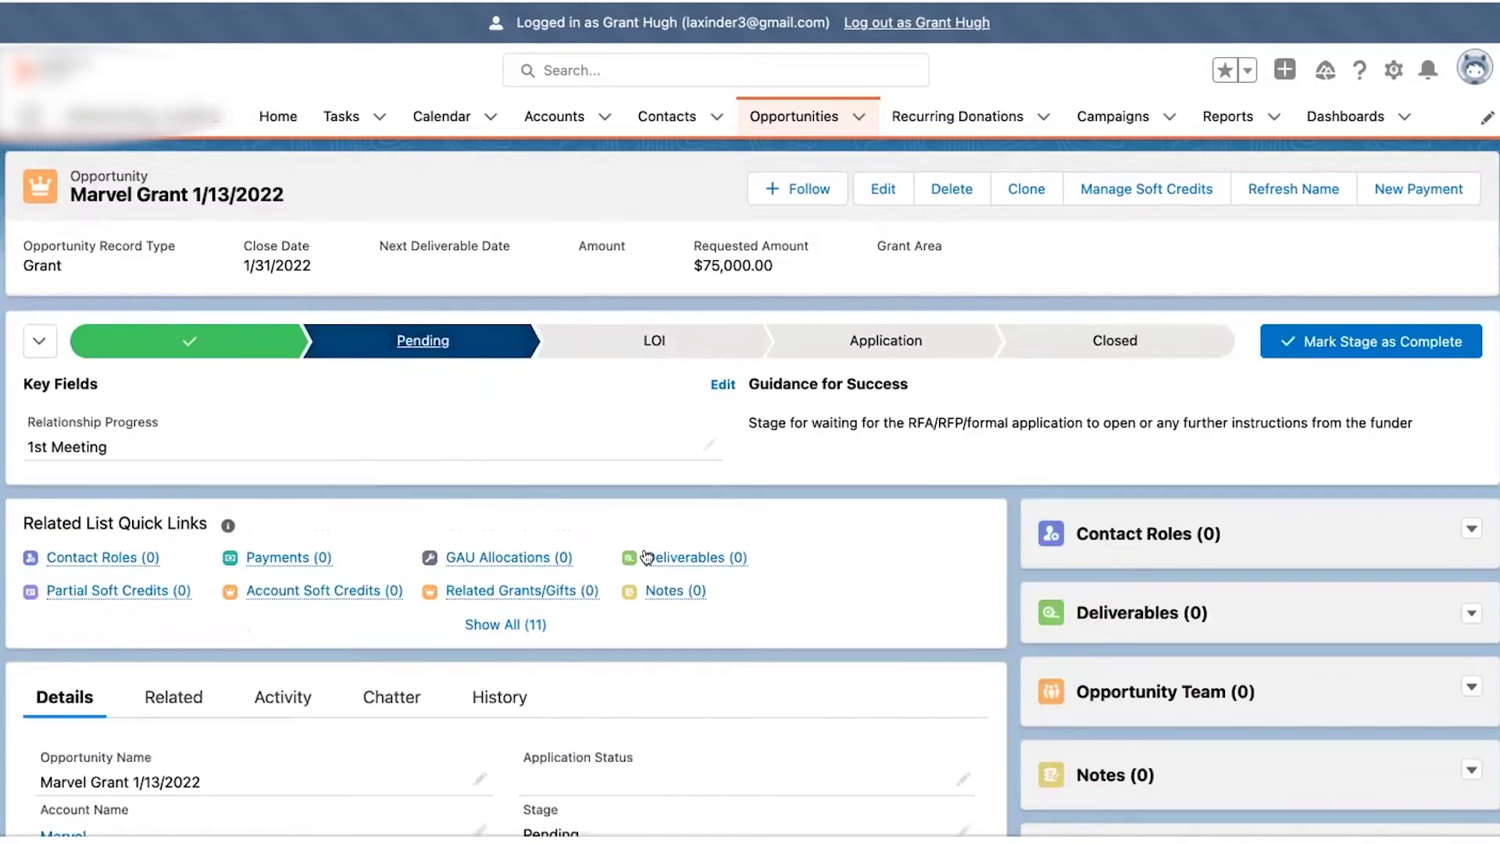
scroll(649, 550, "down", 1)
scroll(649, 558, "up", 1)
left_click(1343, 341)
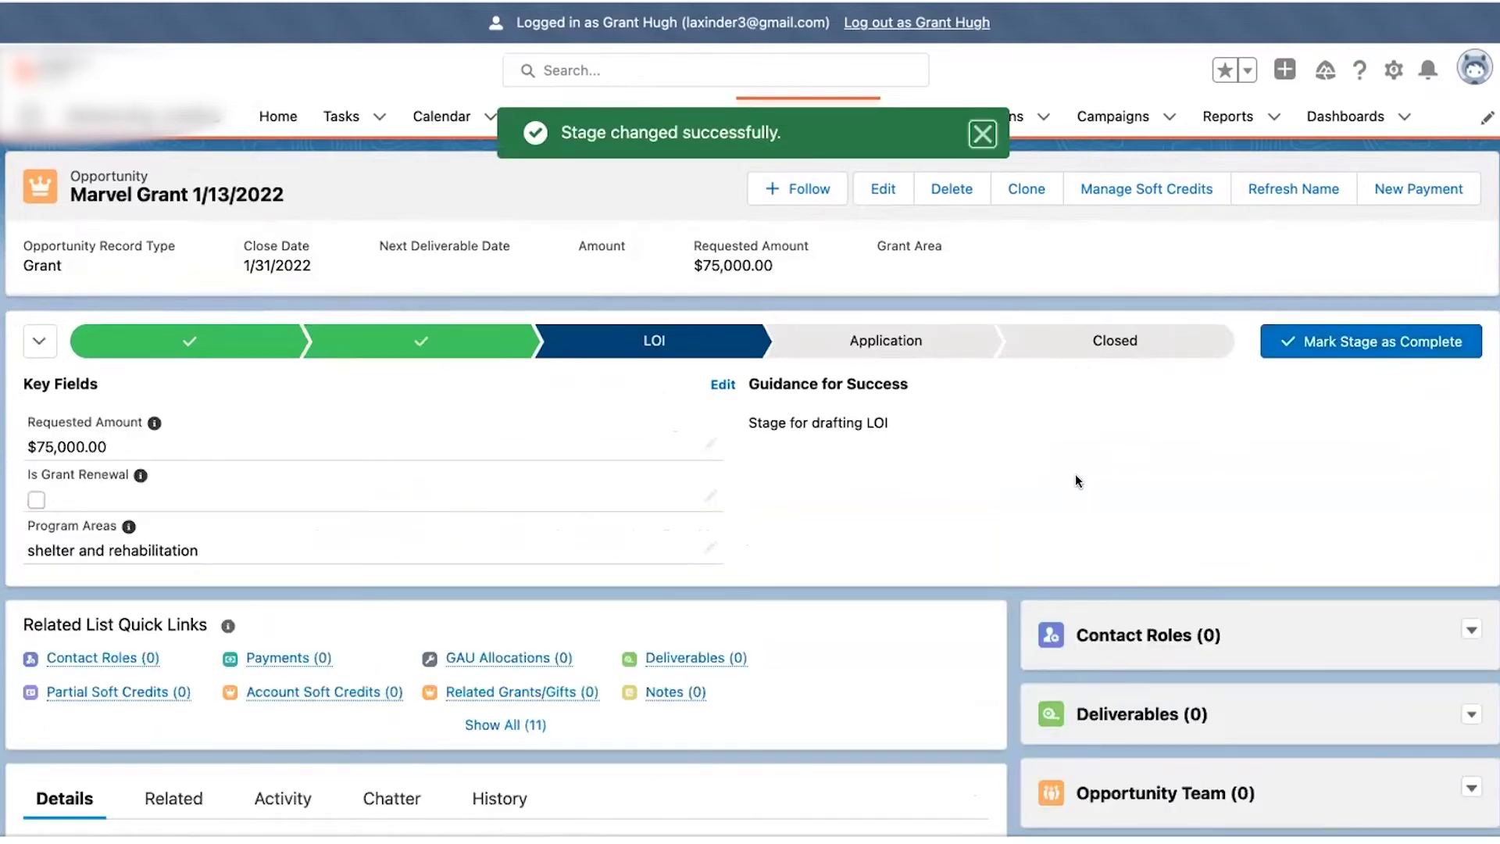
- Start editing the grant's Primary Contact field
scroll(1075, 474, "down", 1)
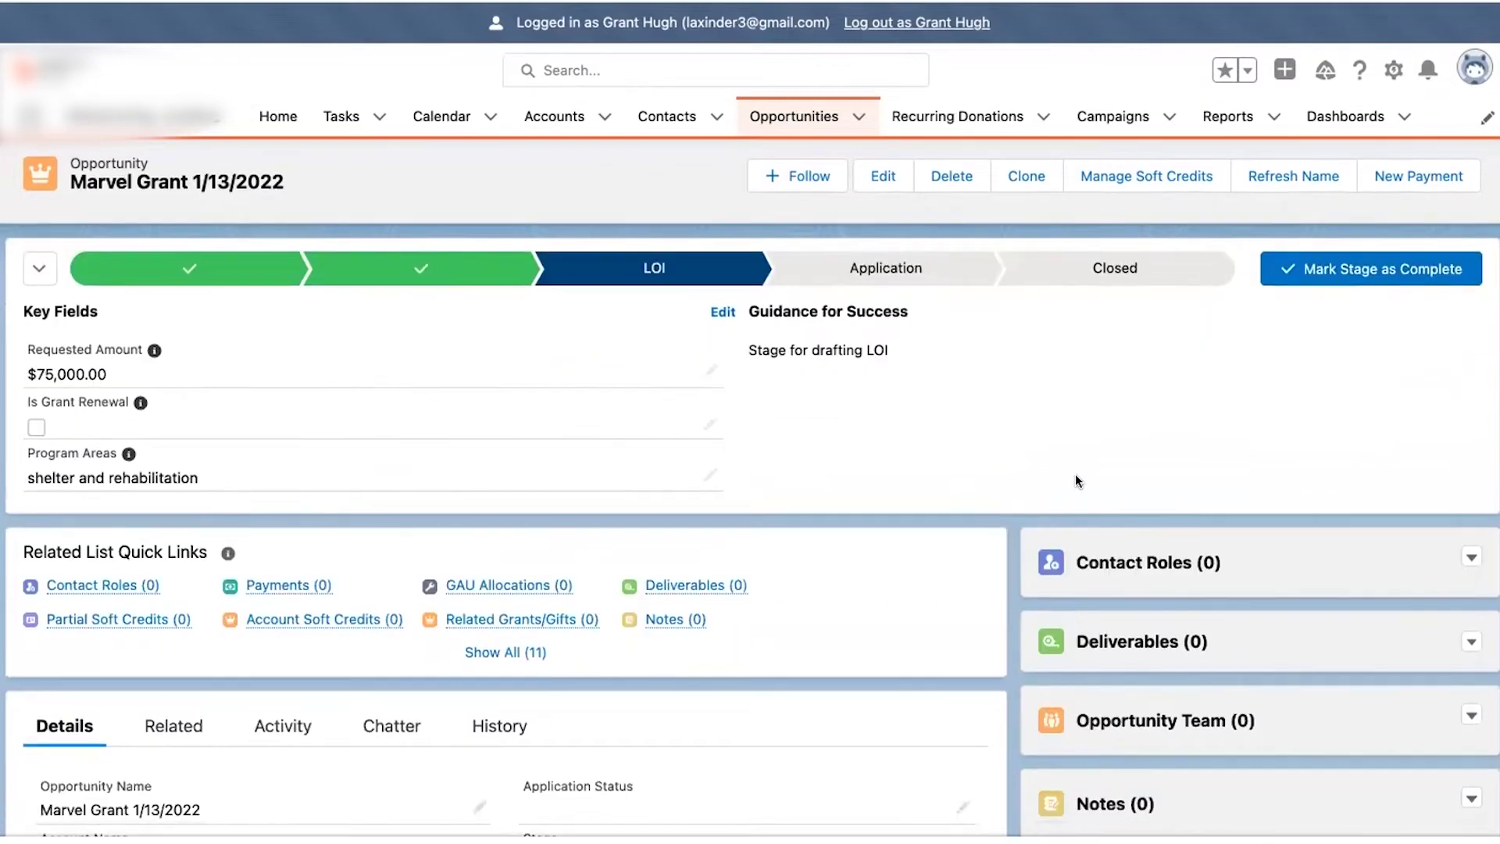
scroll(1076, 474, "down", 2)
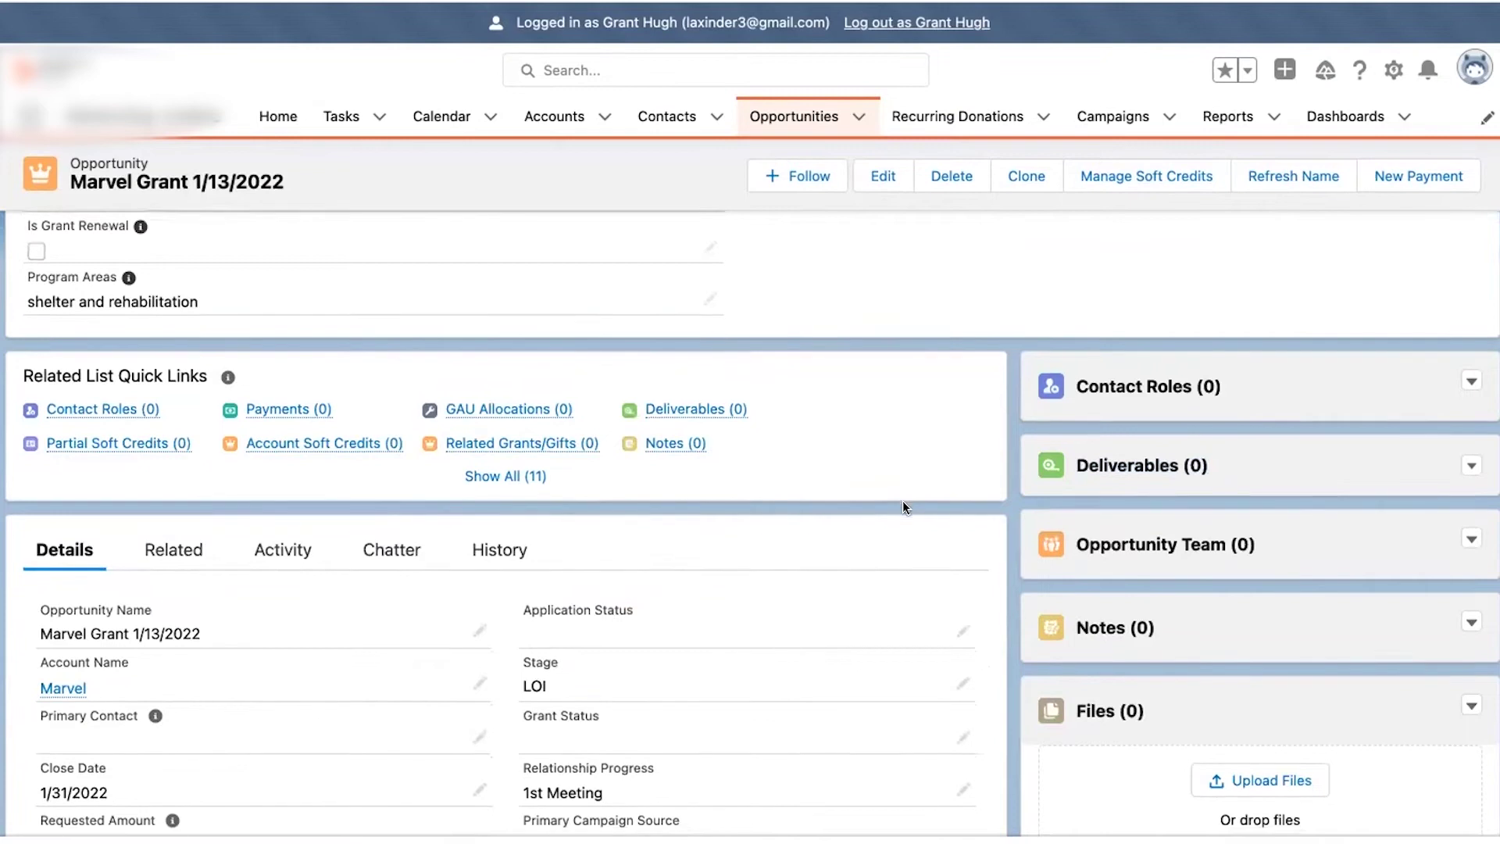
scroll(904, 502, "down", 1)
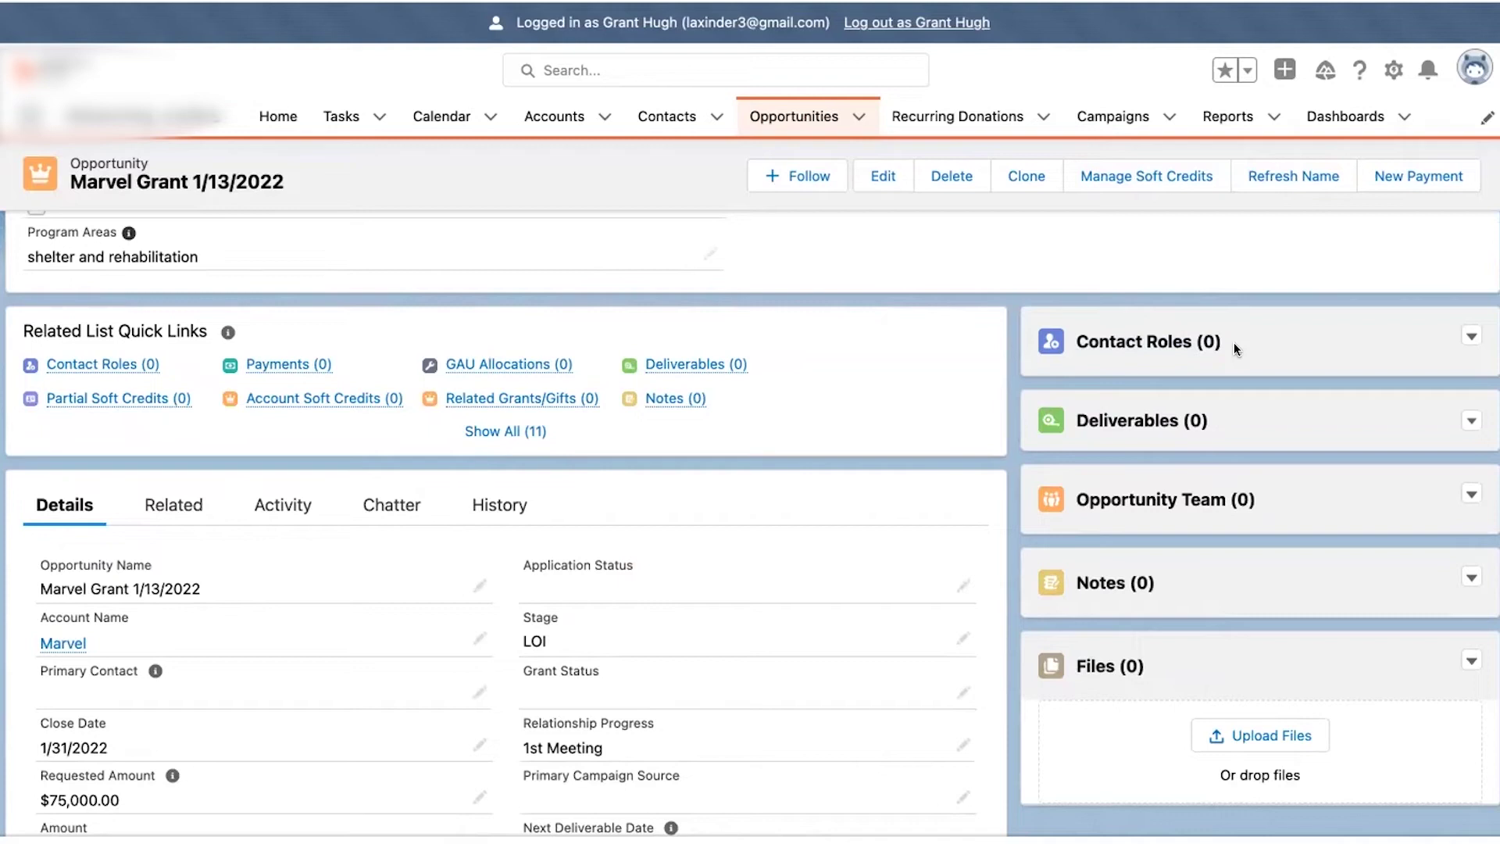
left_click(480, 692)
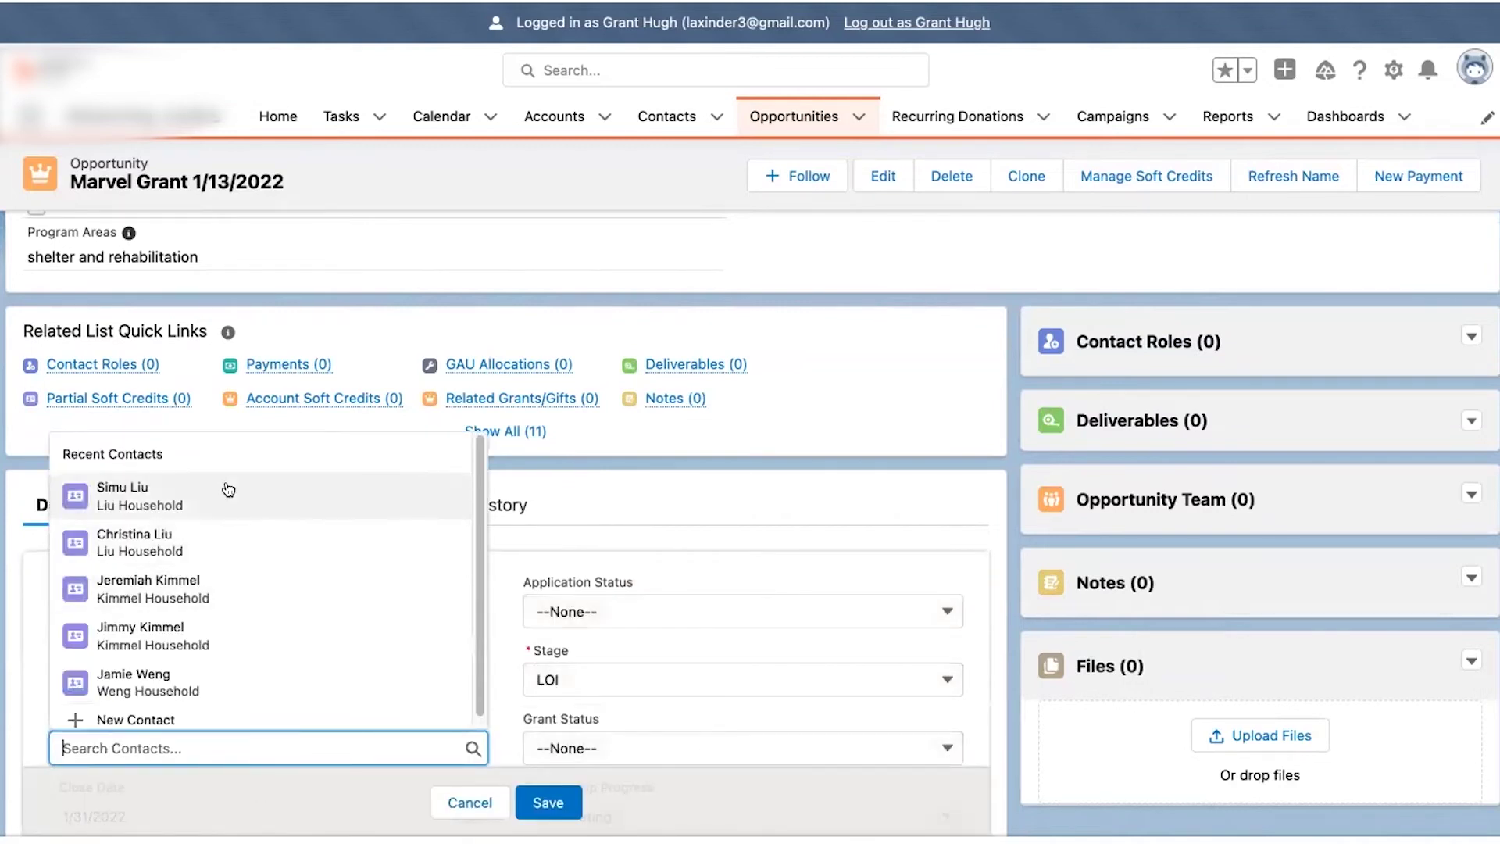
- Save the first recent contact as the Marvel grant's Primary Contact
left_click(227, 489)
left_click(547, 802)
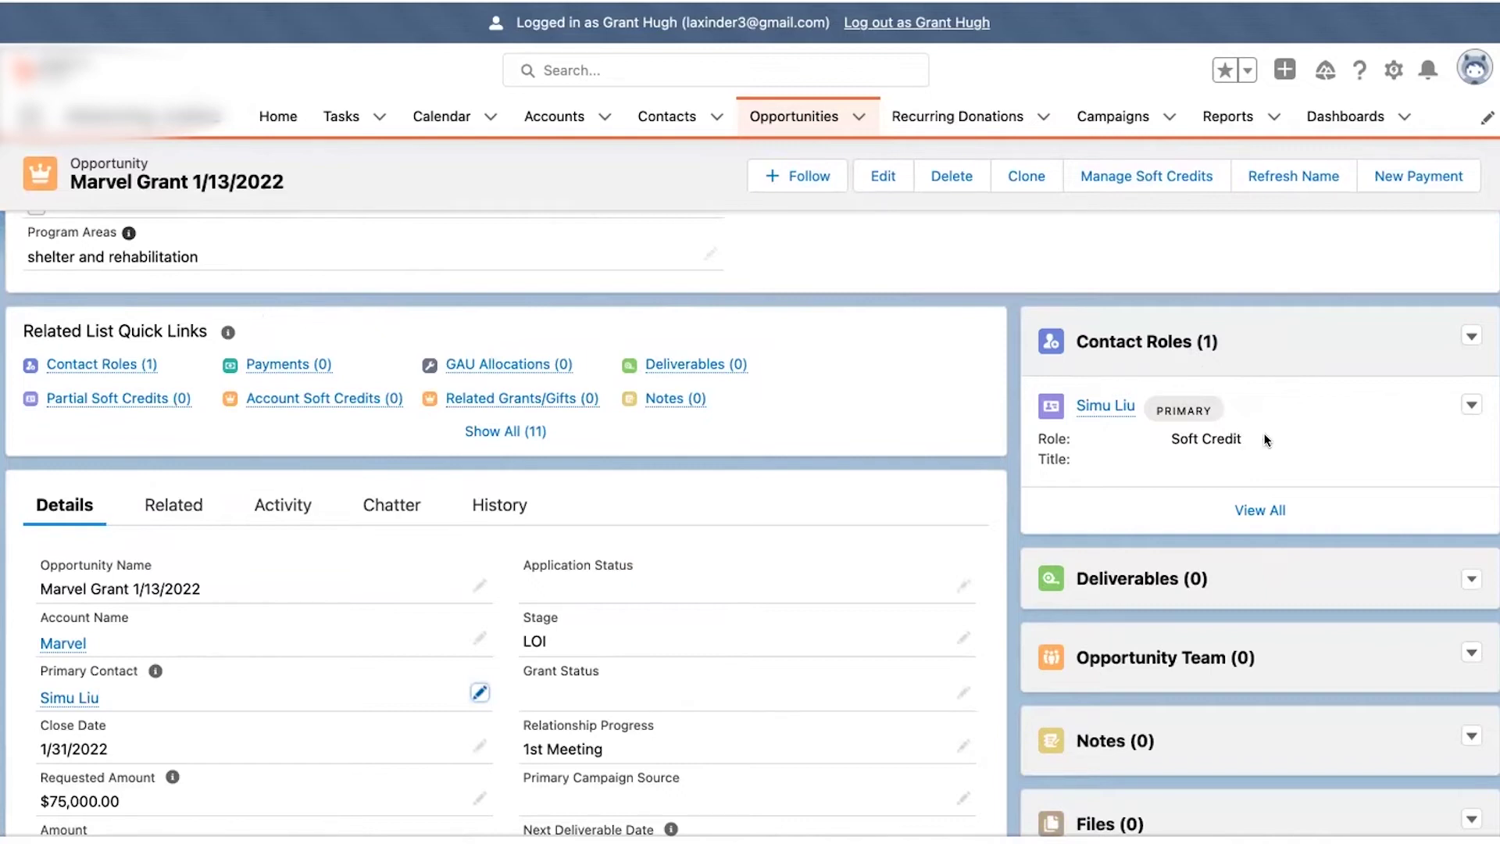
left_click(1471, 336)
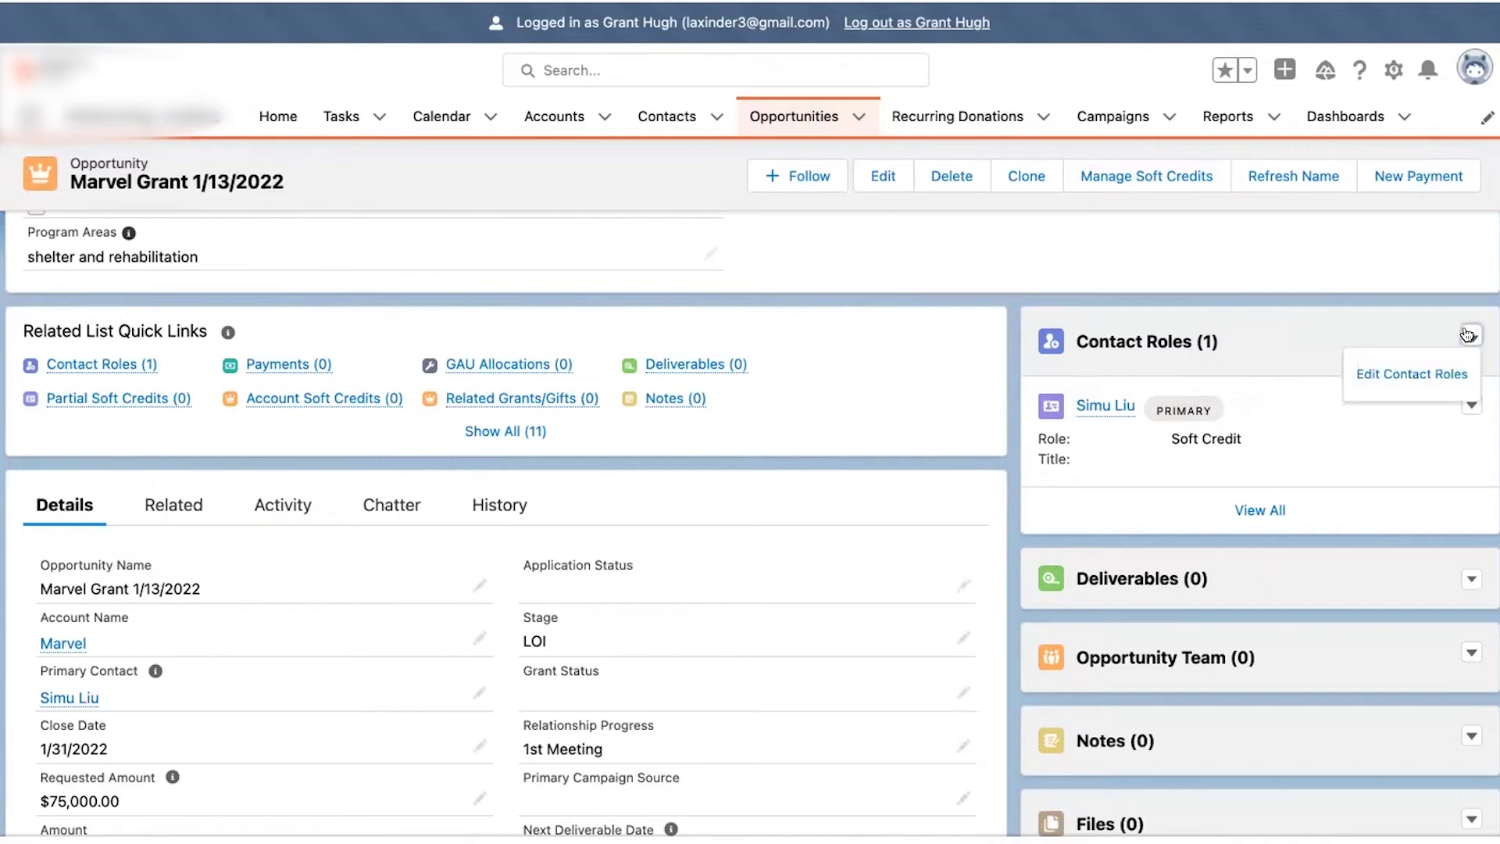
- Add a Decision Maker contact and a Board Member contact as roles, then save
left_click(1413, 375)
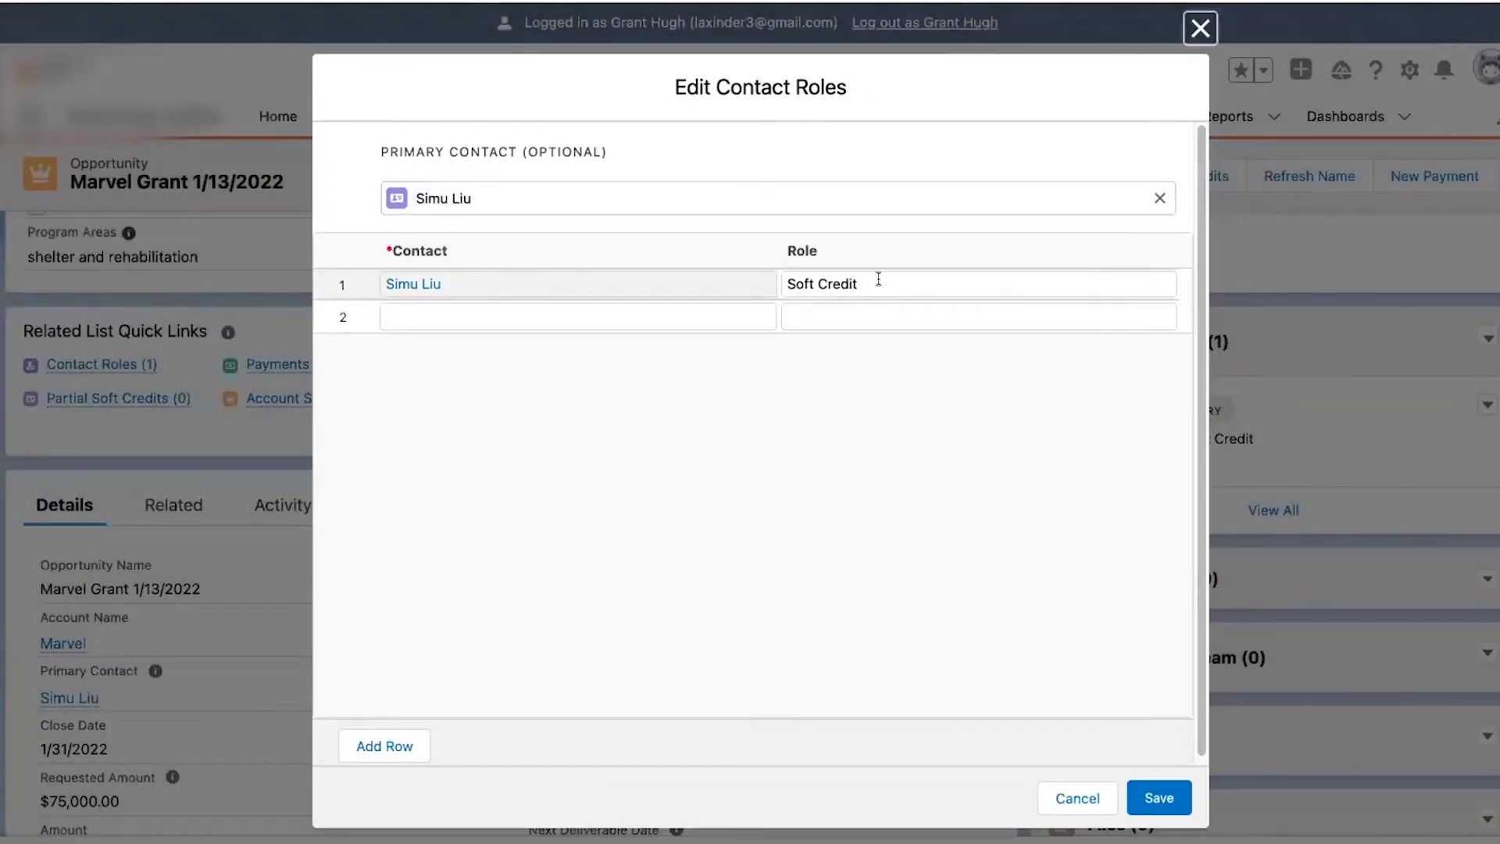
left_click(432, 318)
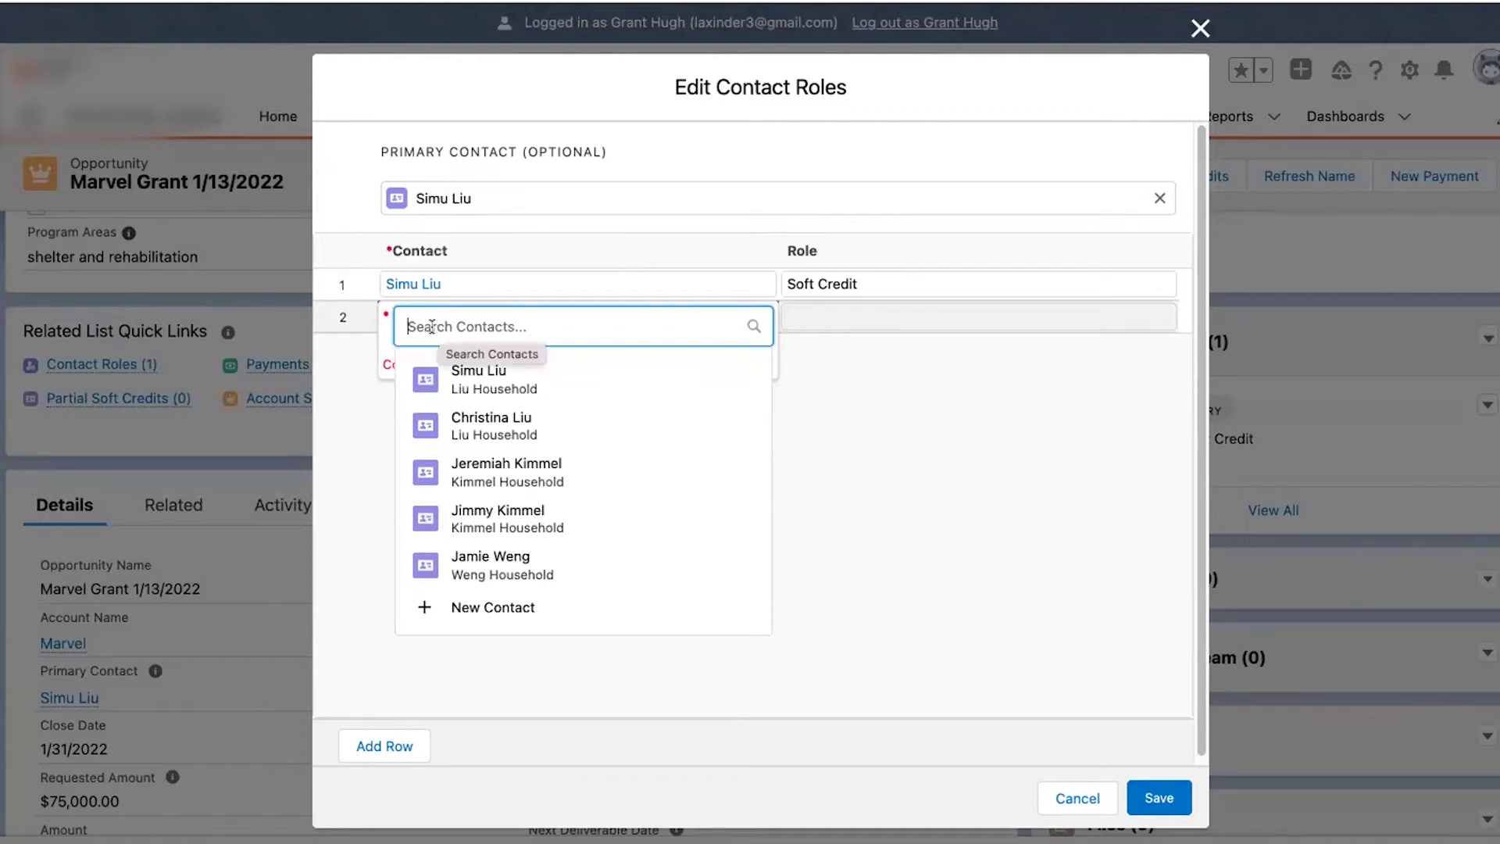
left_click(483, 515)
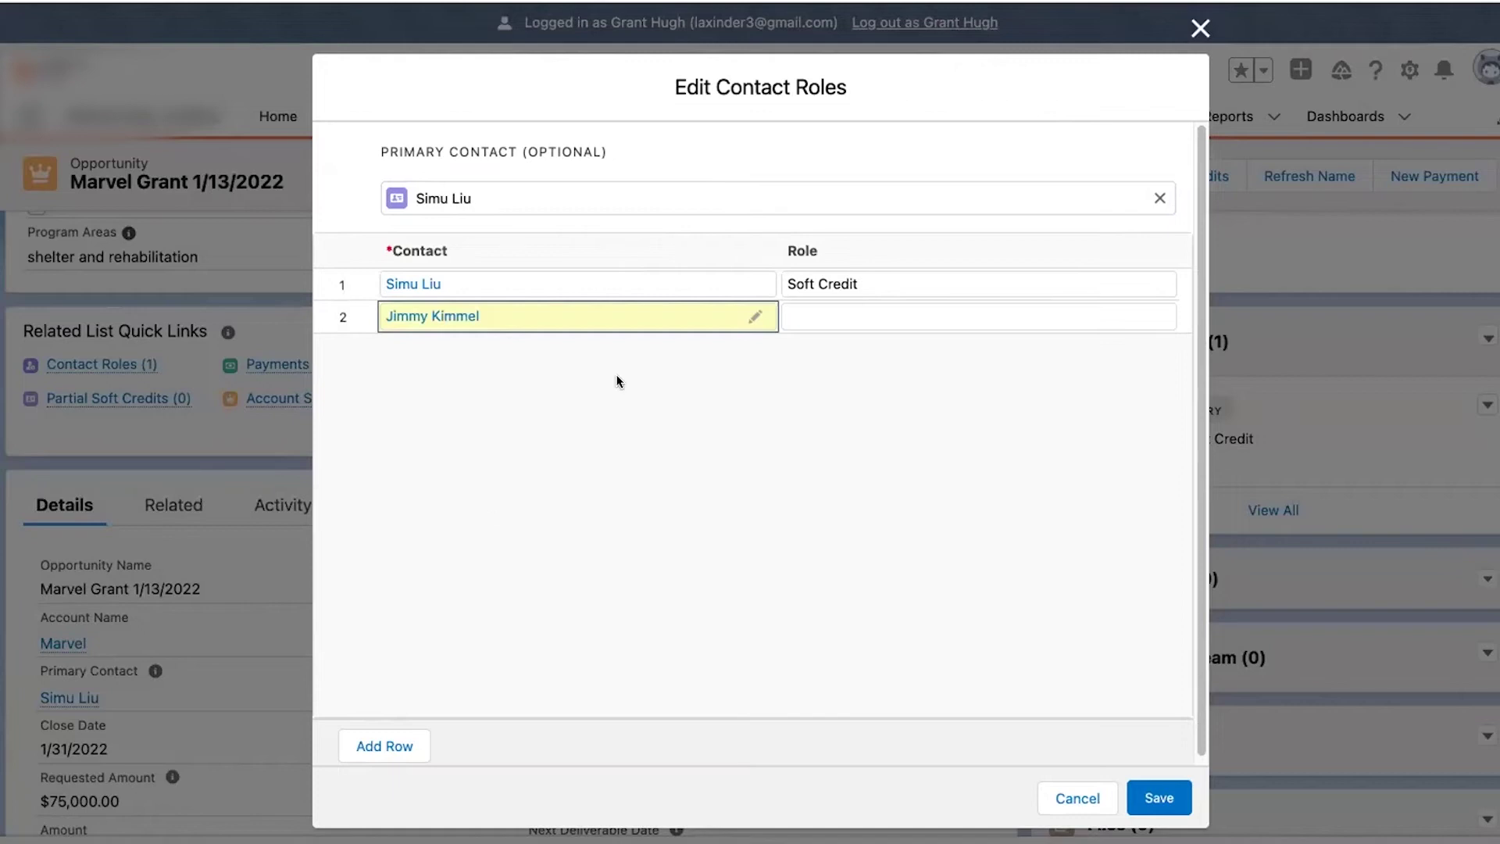
left_click(531, 359)
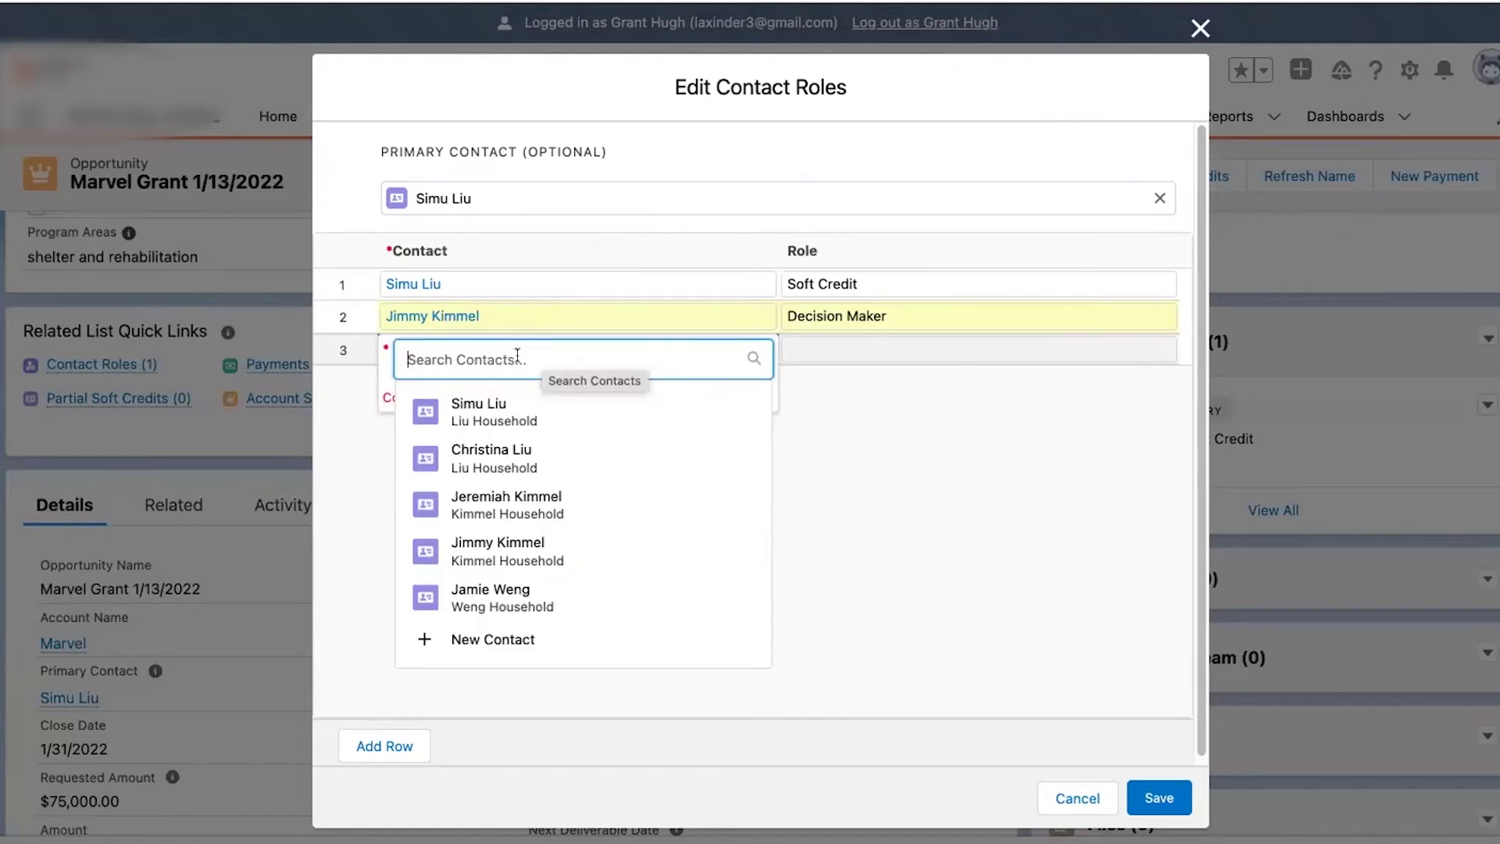
left_click(503, 599)
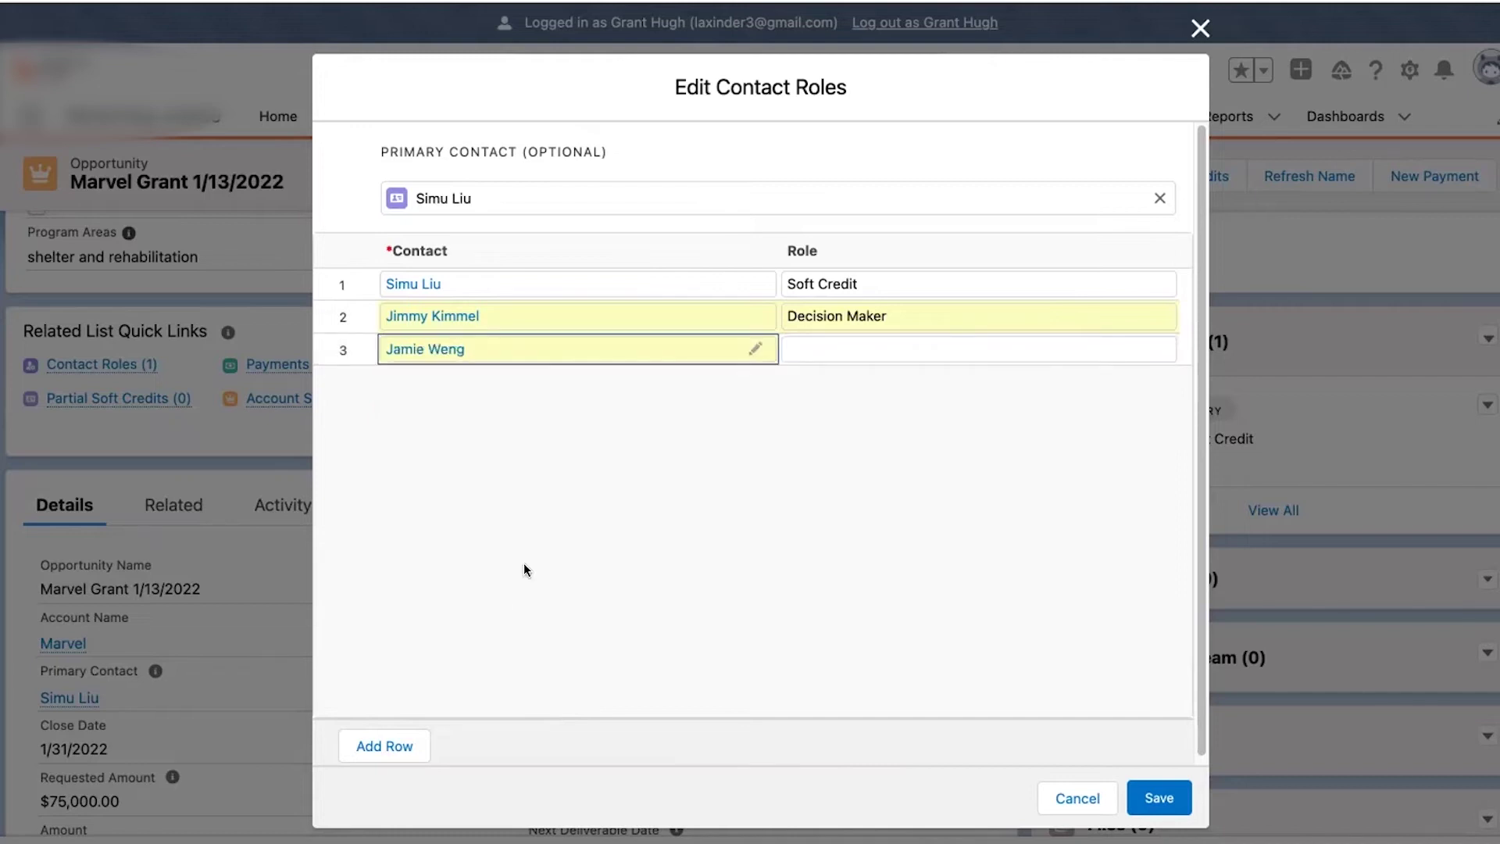
left_click(859, 344)
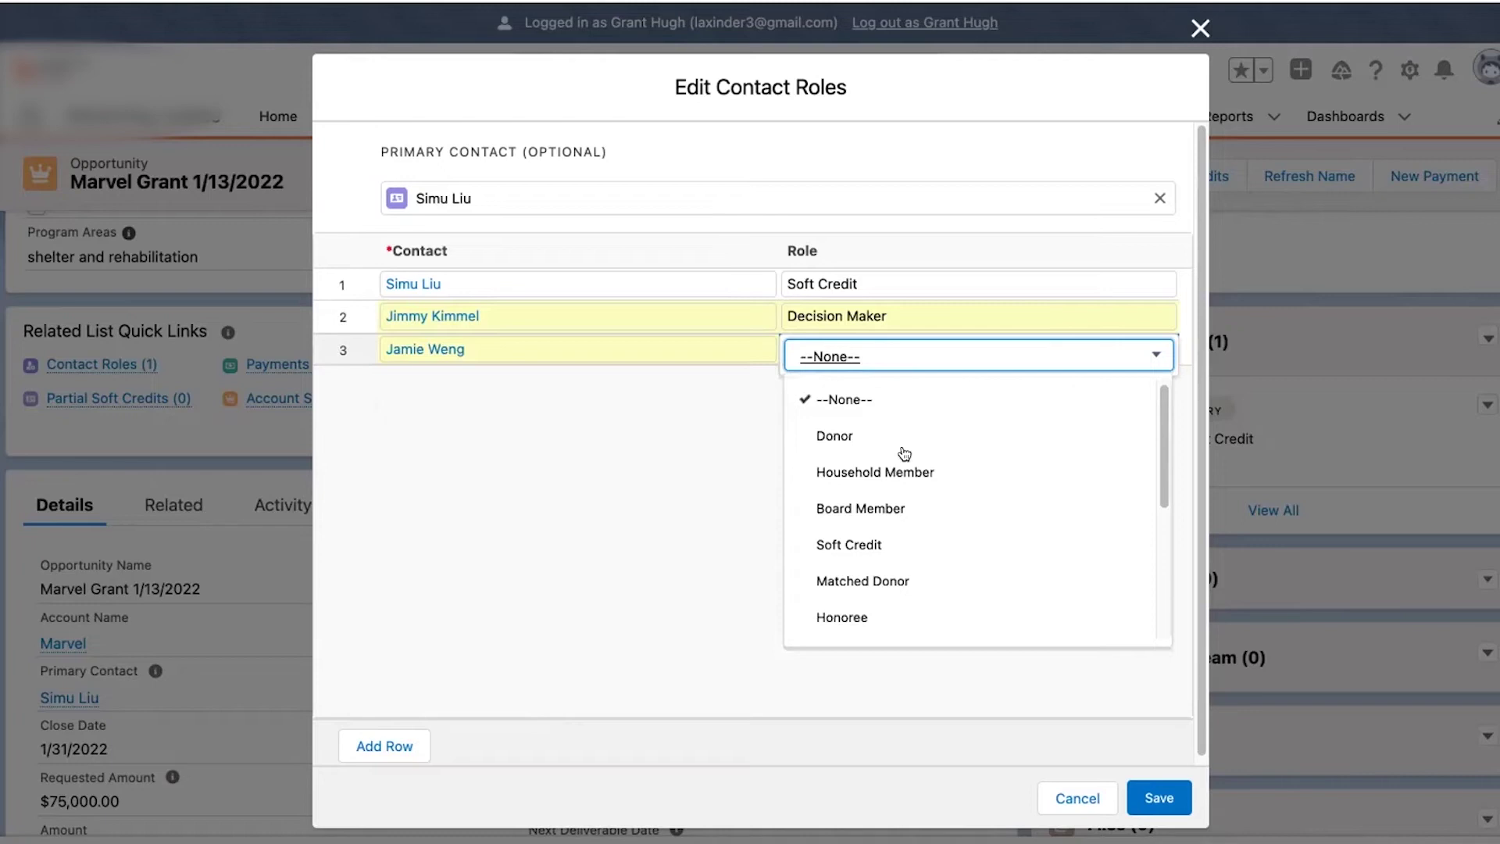
left_click(913, 512)
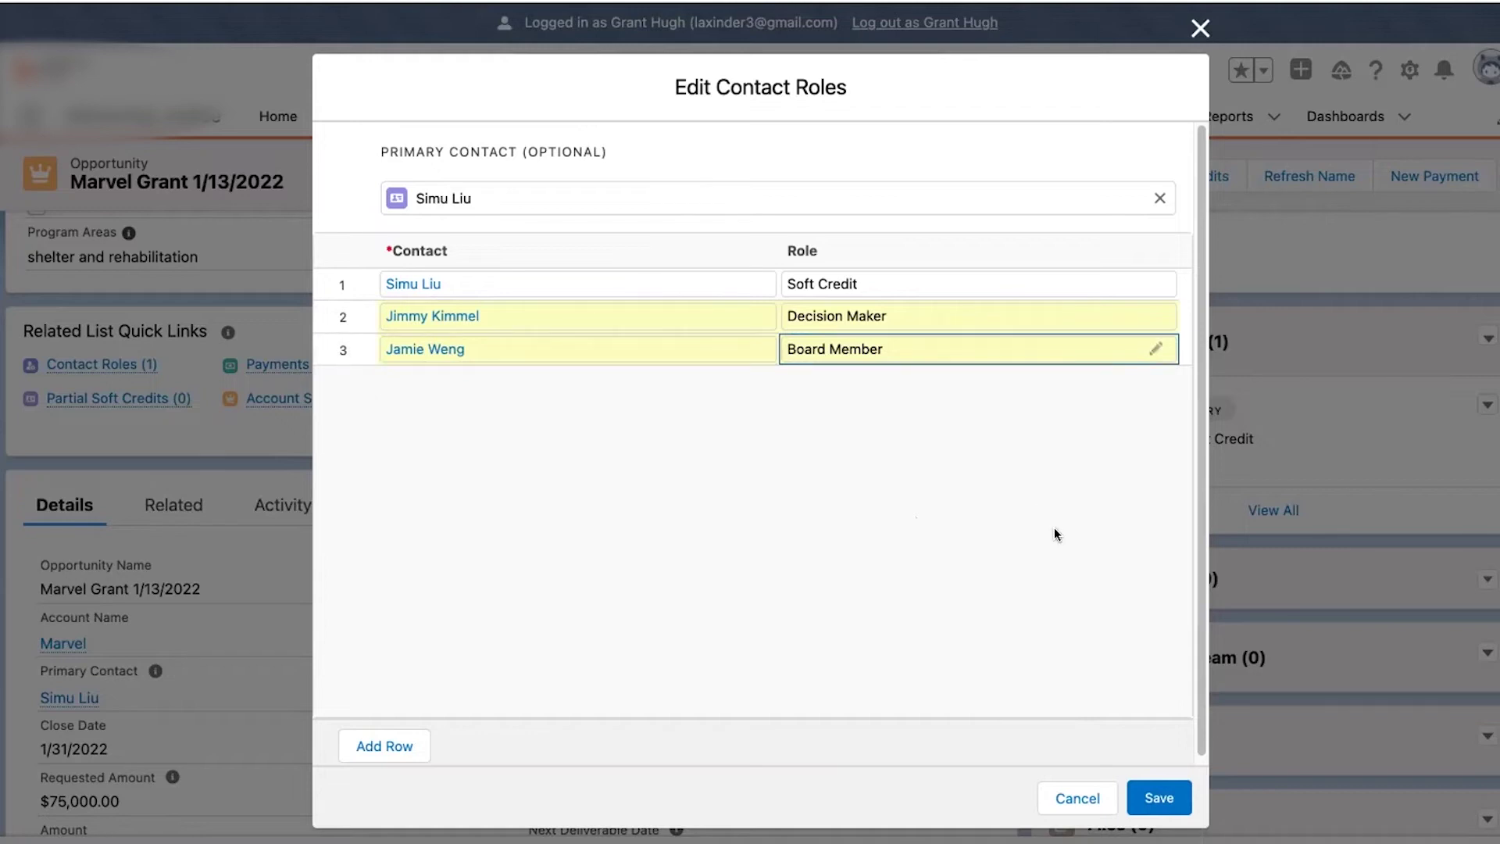
left_click(1154, 791)
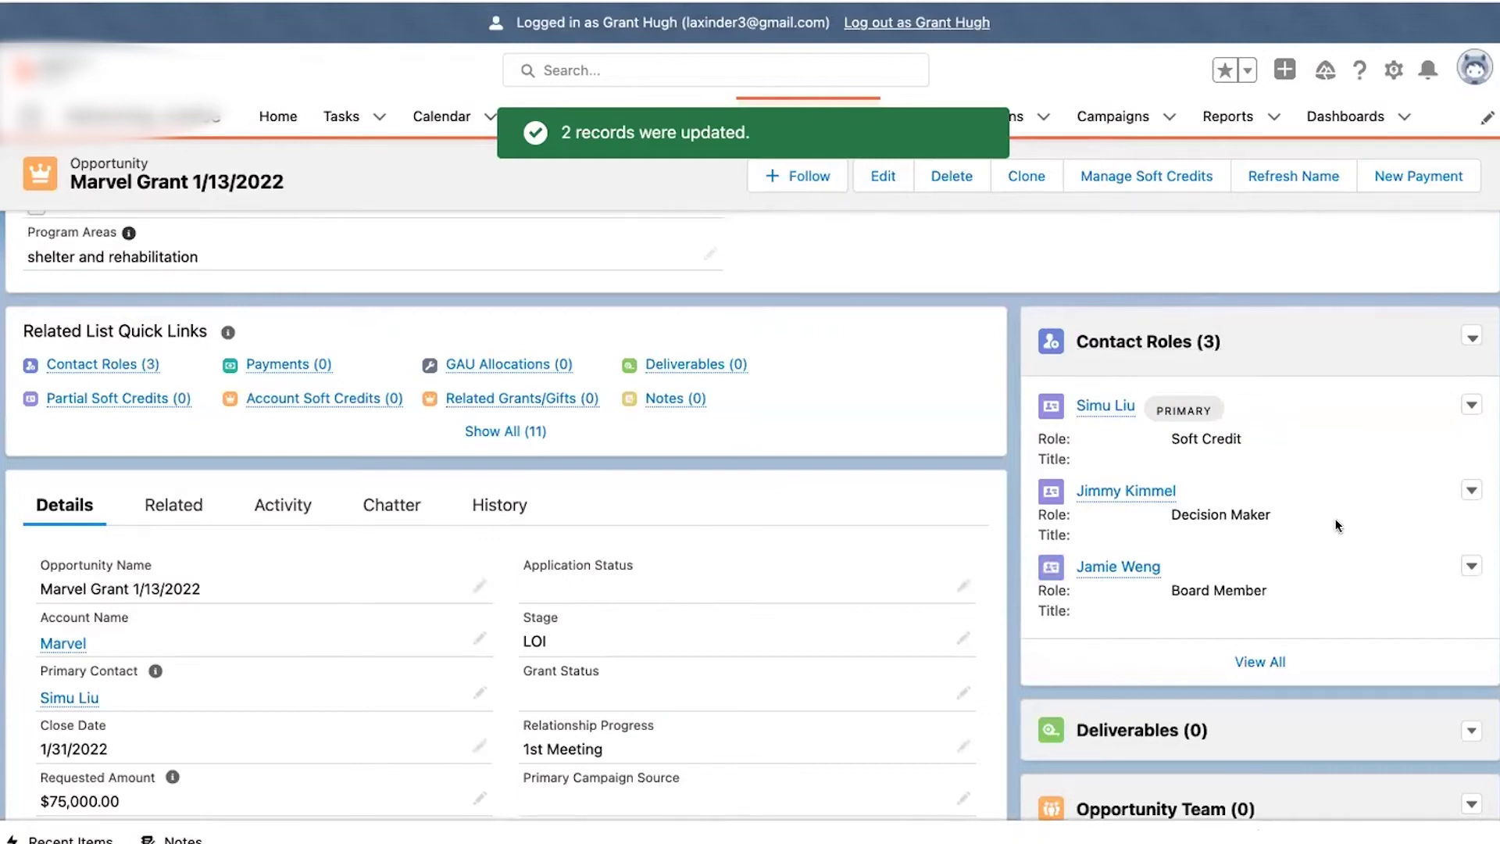
- Open Add Opportunity Team Members from the Opportunity Team card's menu
scroll(1338, 522, "down", 2)
scroll(1336, 522, "down", 2)
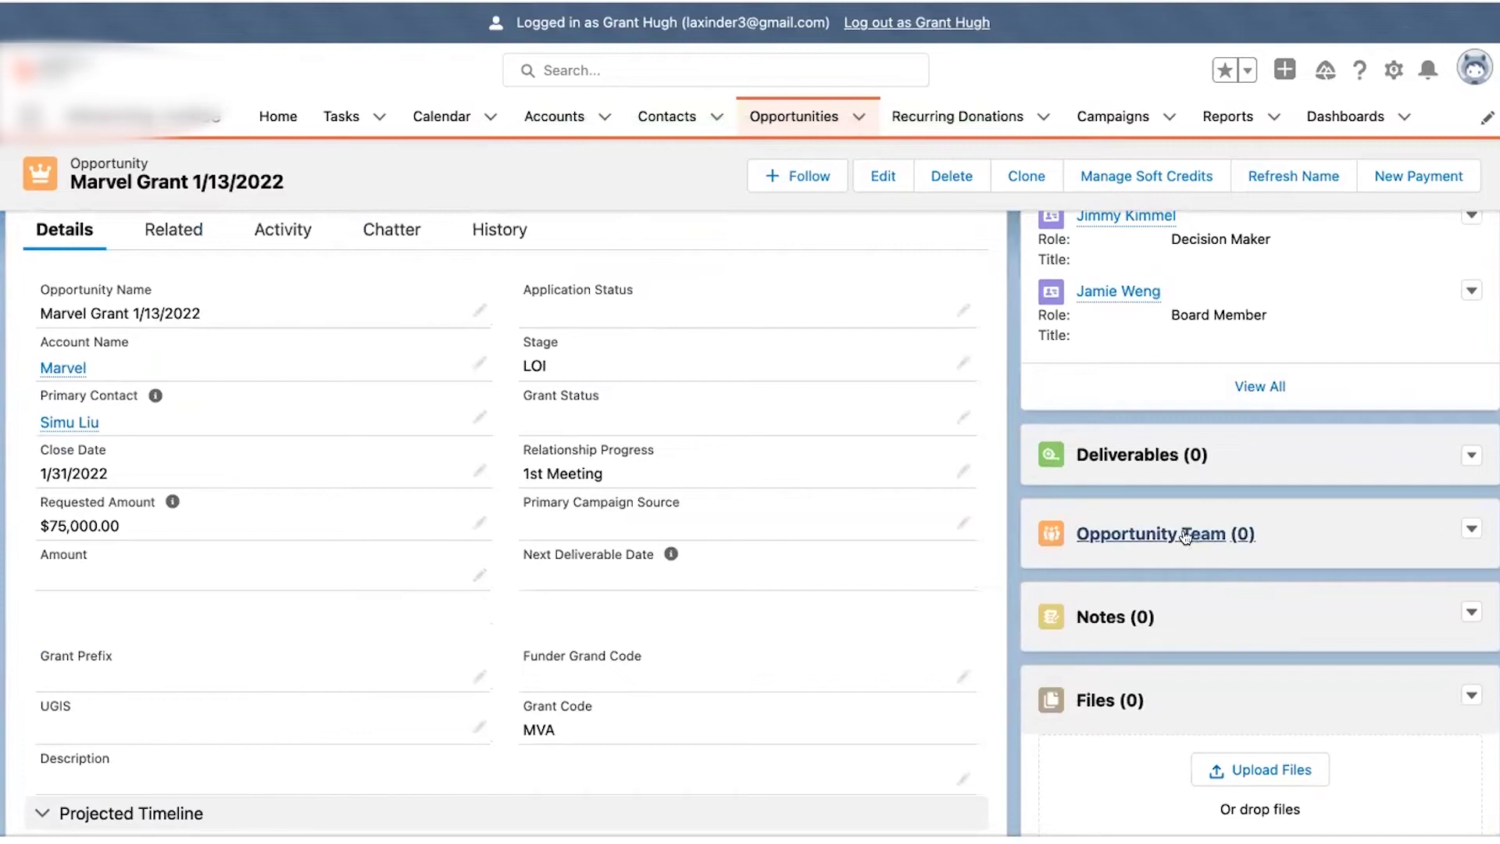
left_click(1466, 526)
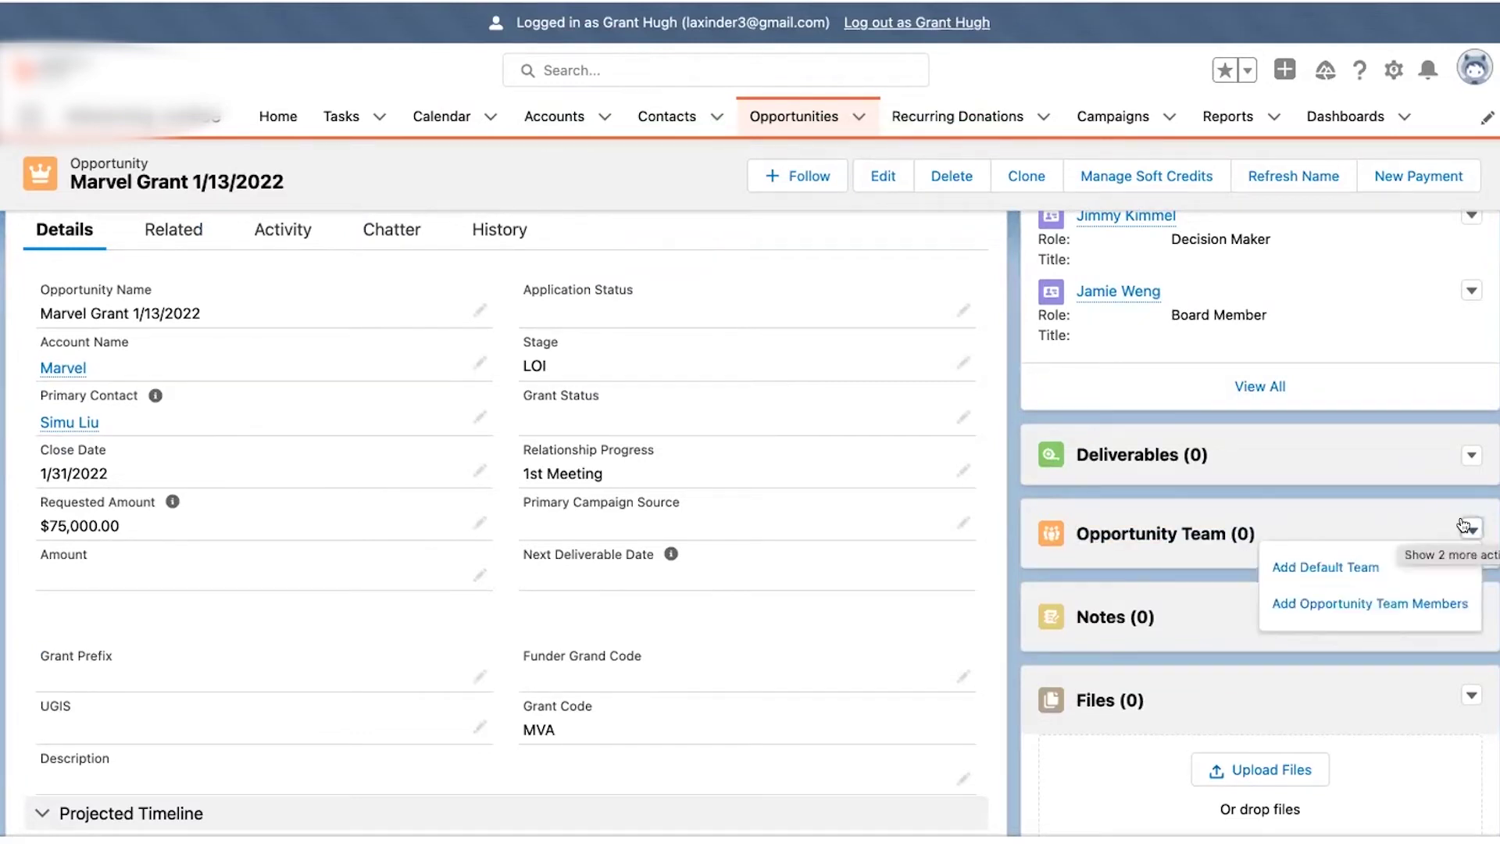
left_click(1463, 525)
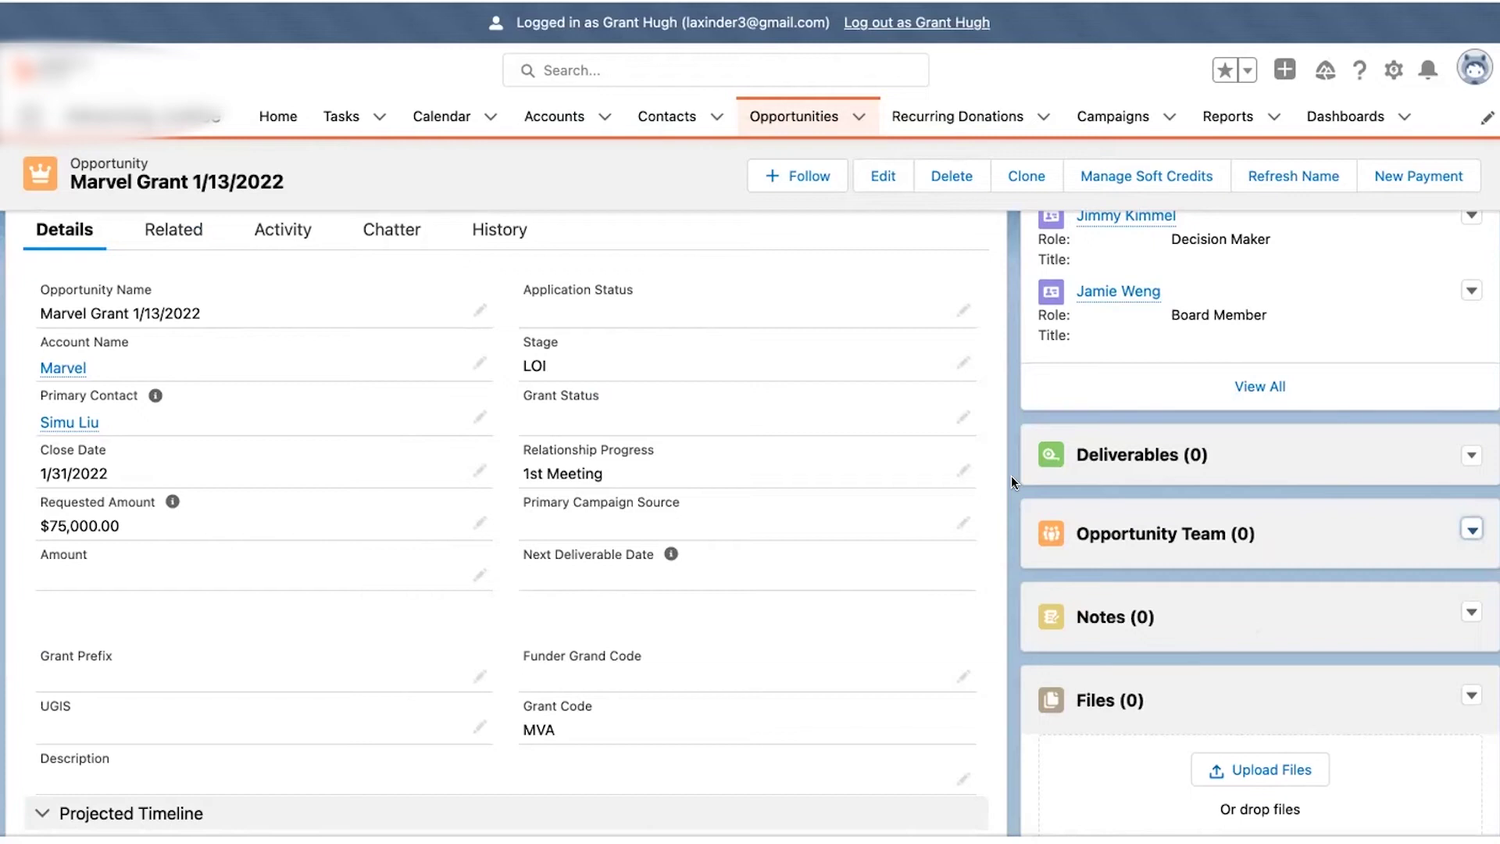
scroll(1011, 475, "up", 3)
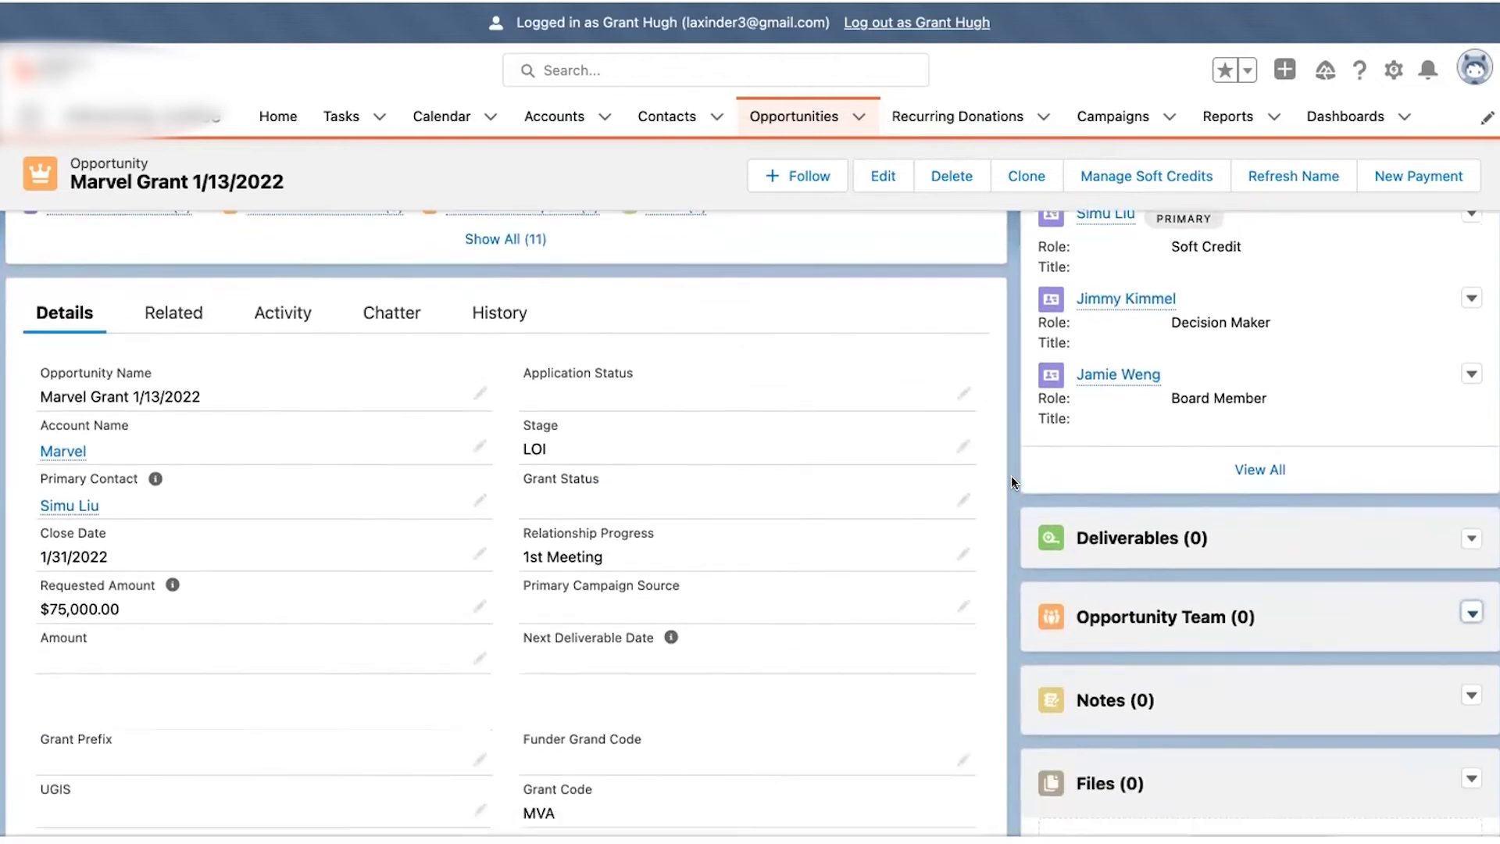
scroll(1012, 475, "down", 1)
left_click(1470, 600)
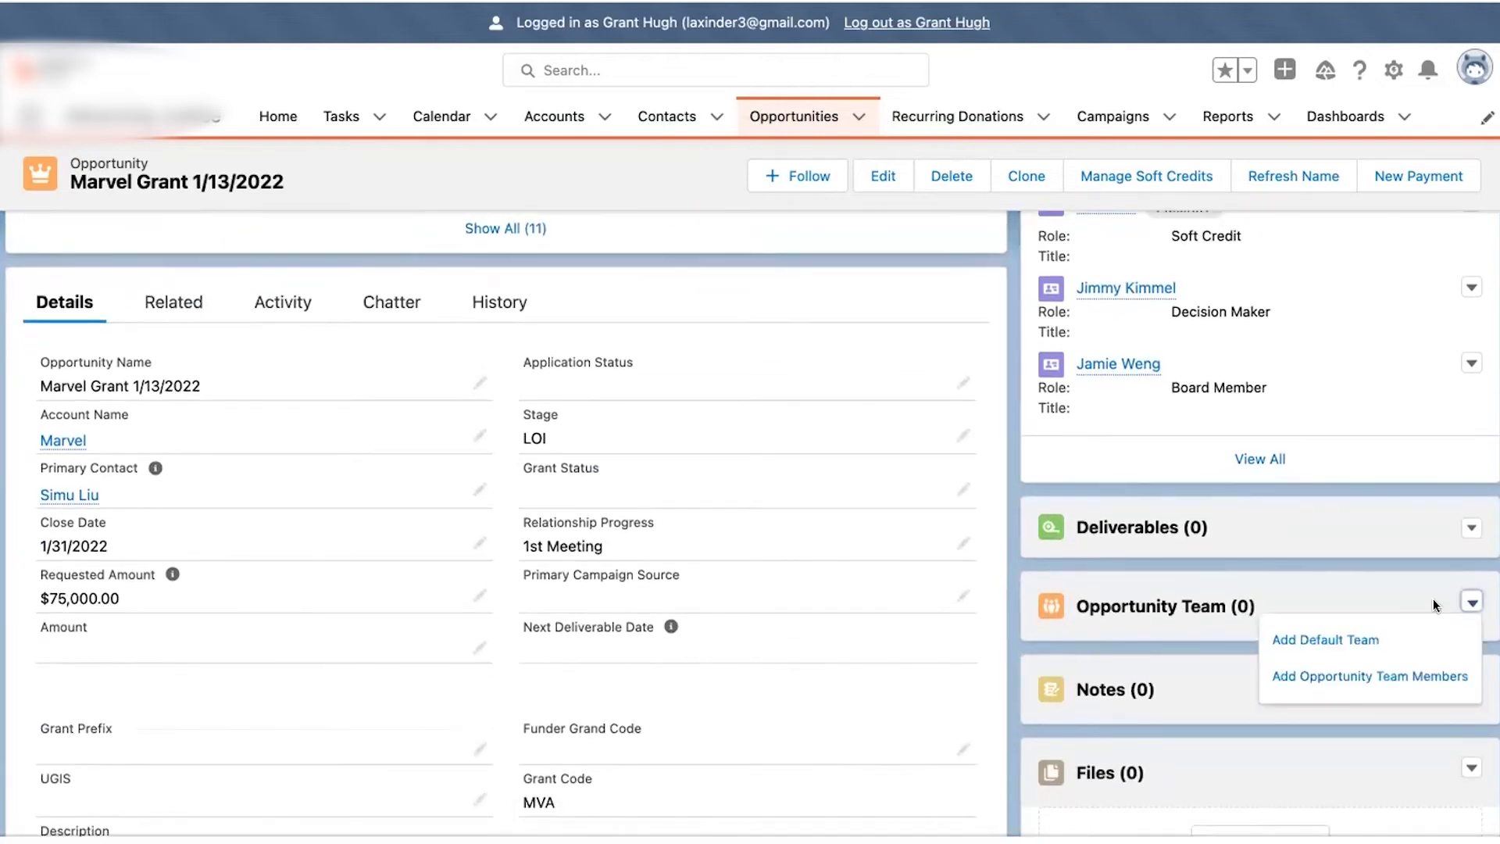
left_click(1329, 677)
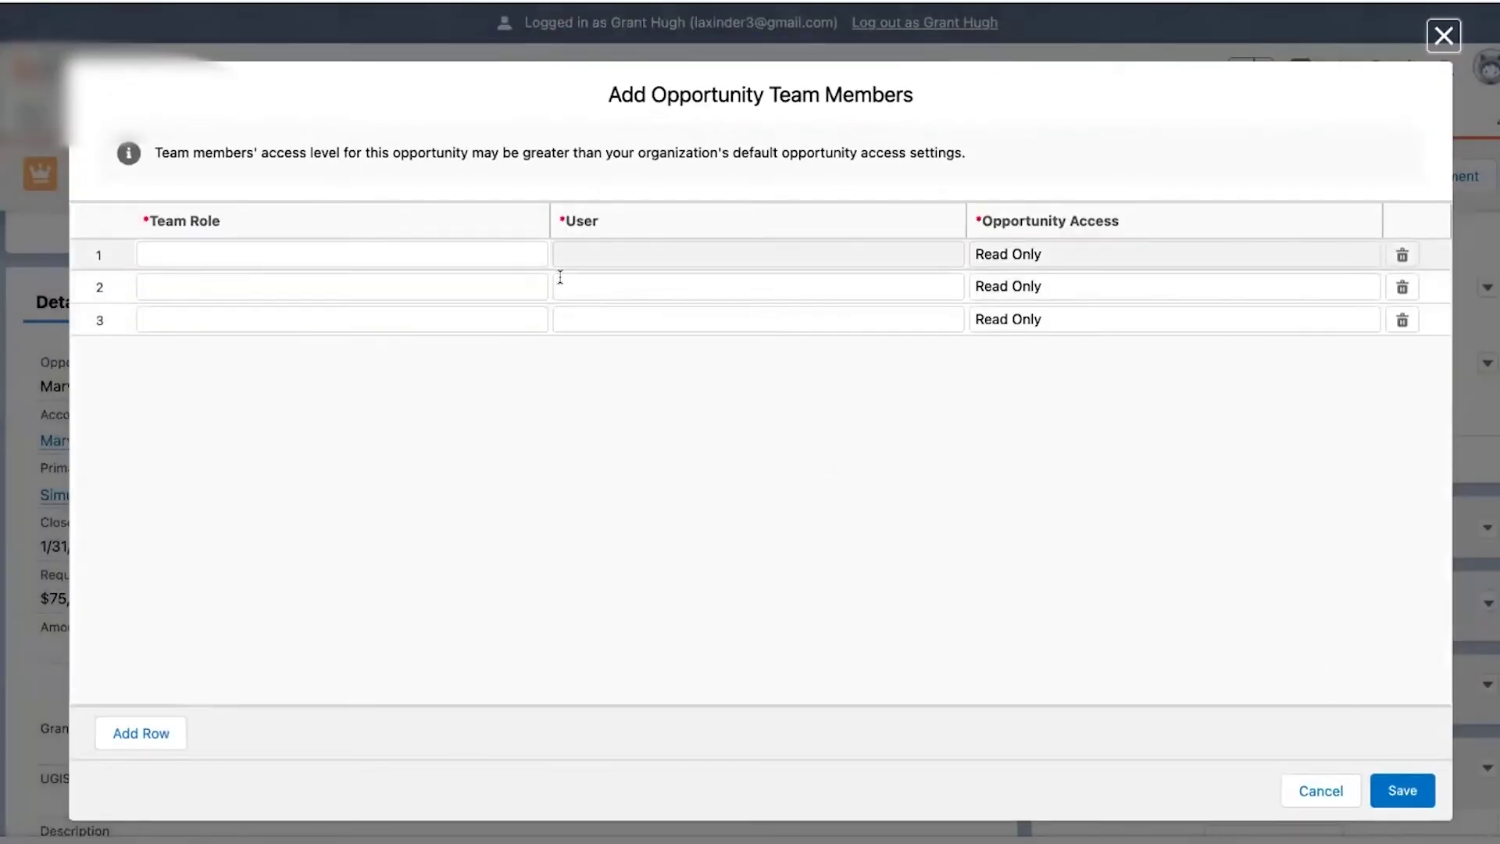
- Add the first team member as Executive Sponsor with Read/Write access
left_click(494, 244)
left_click(476, 252)
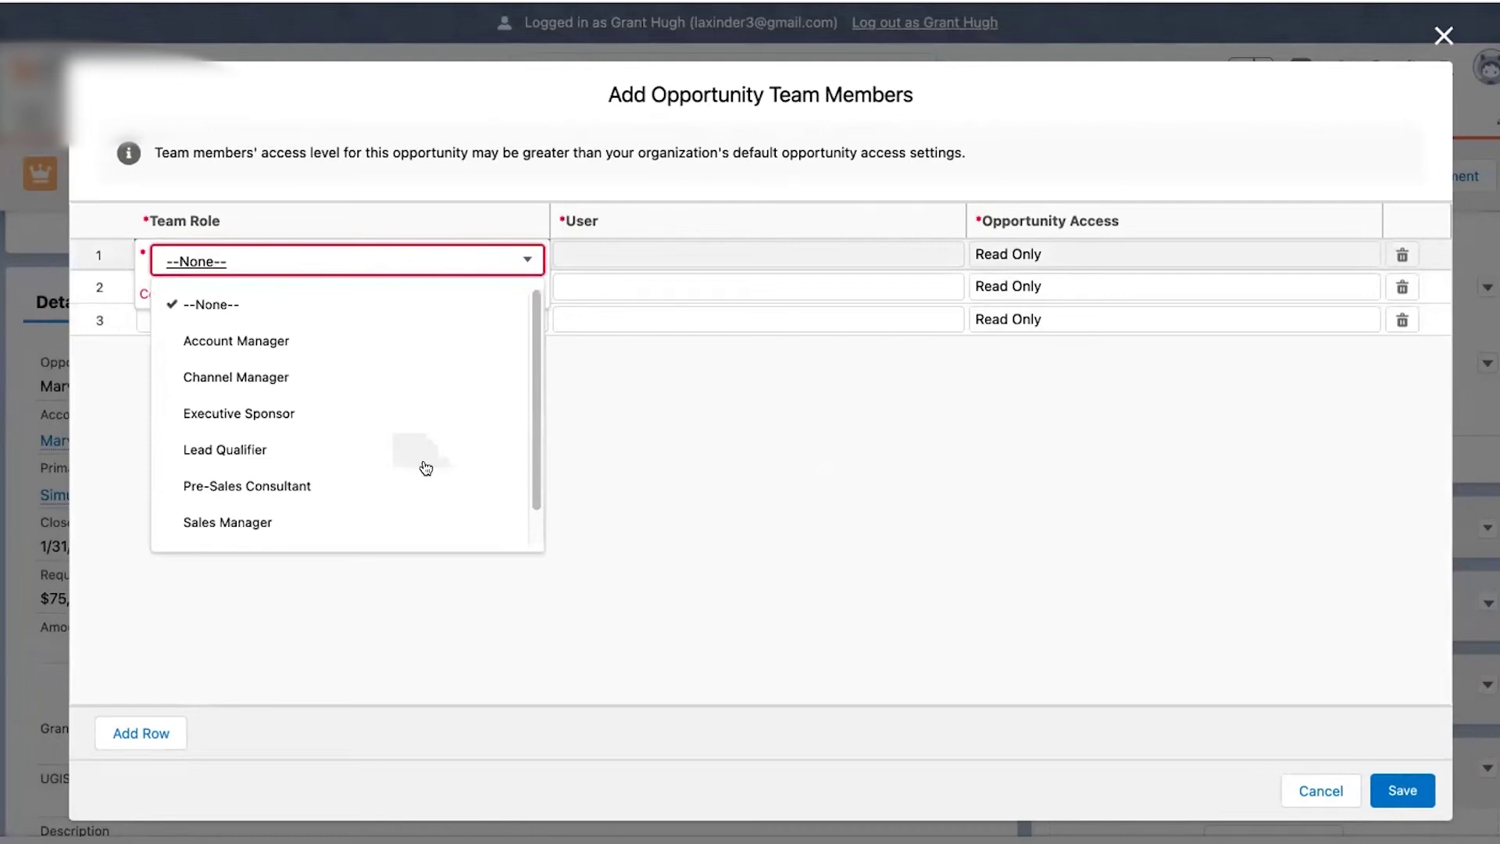
scroll(422, 465, "down", 1)
scroll(394, 335, "up", 1)
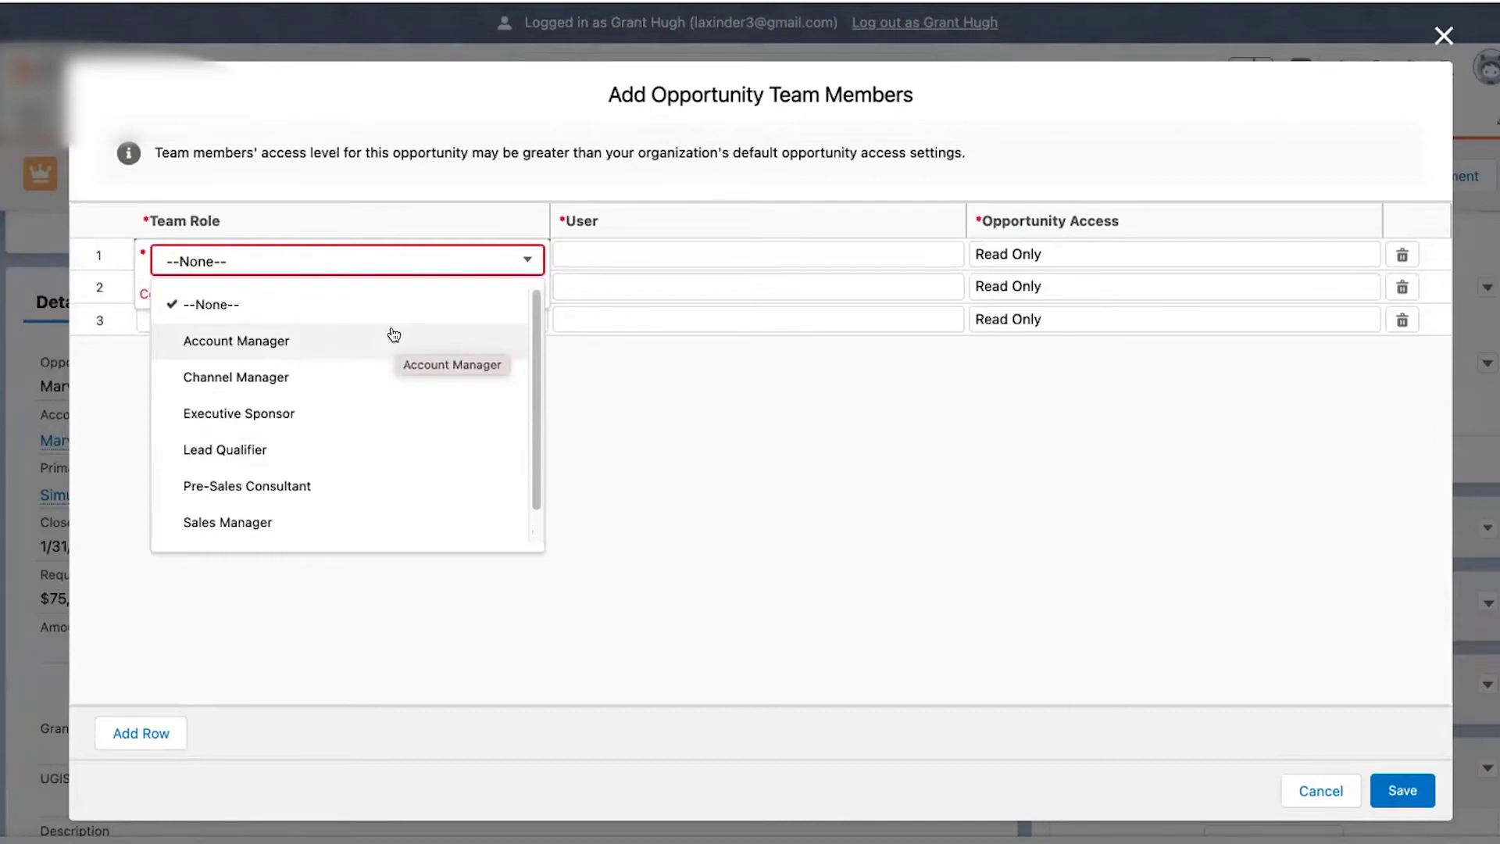
left_click(321, 410)
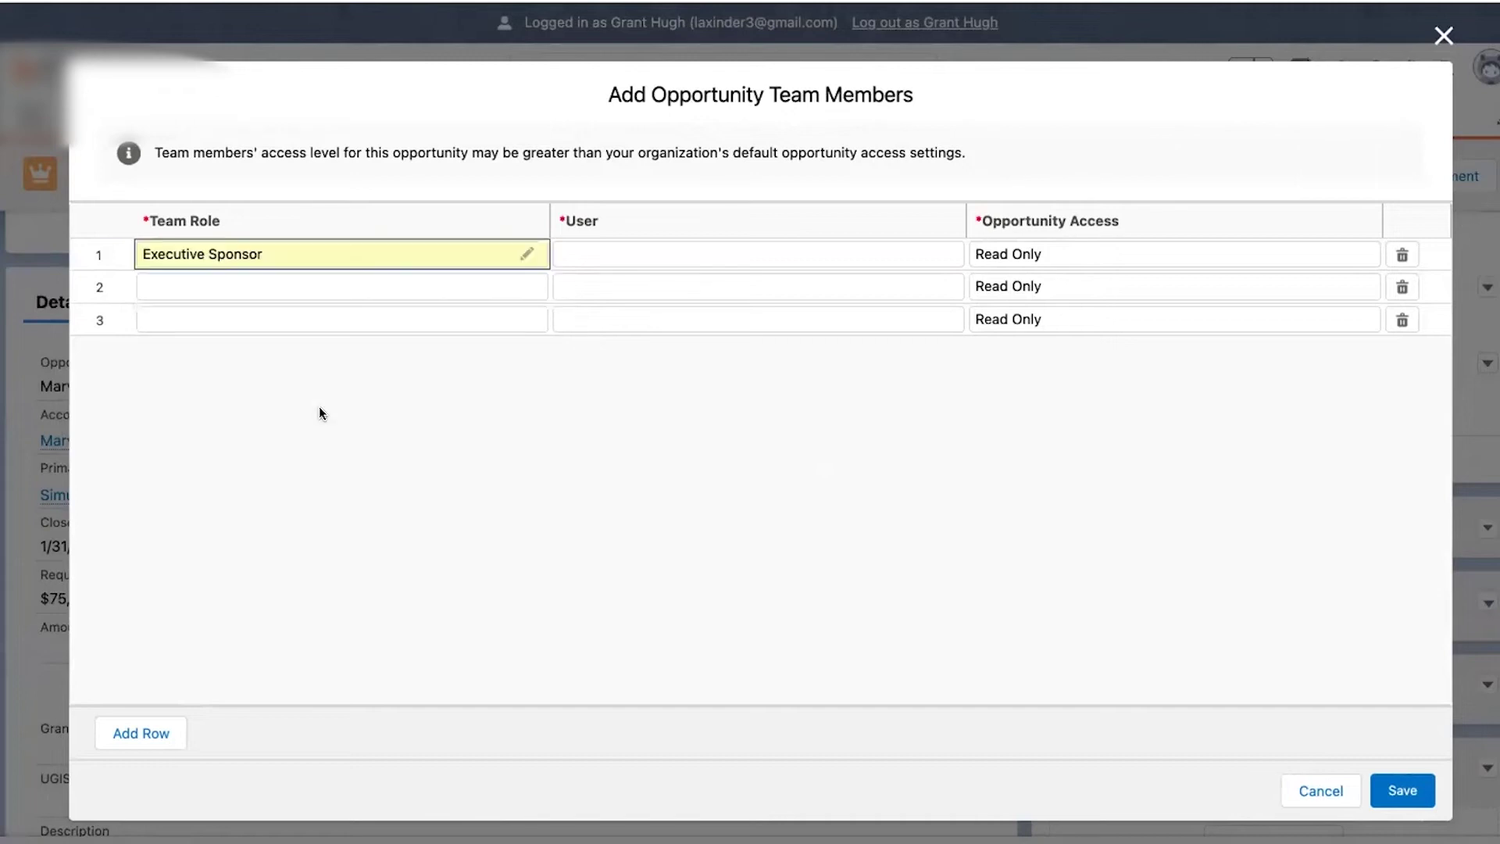
left_click(622, 256)
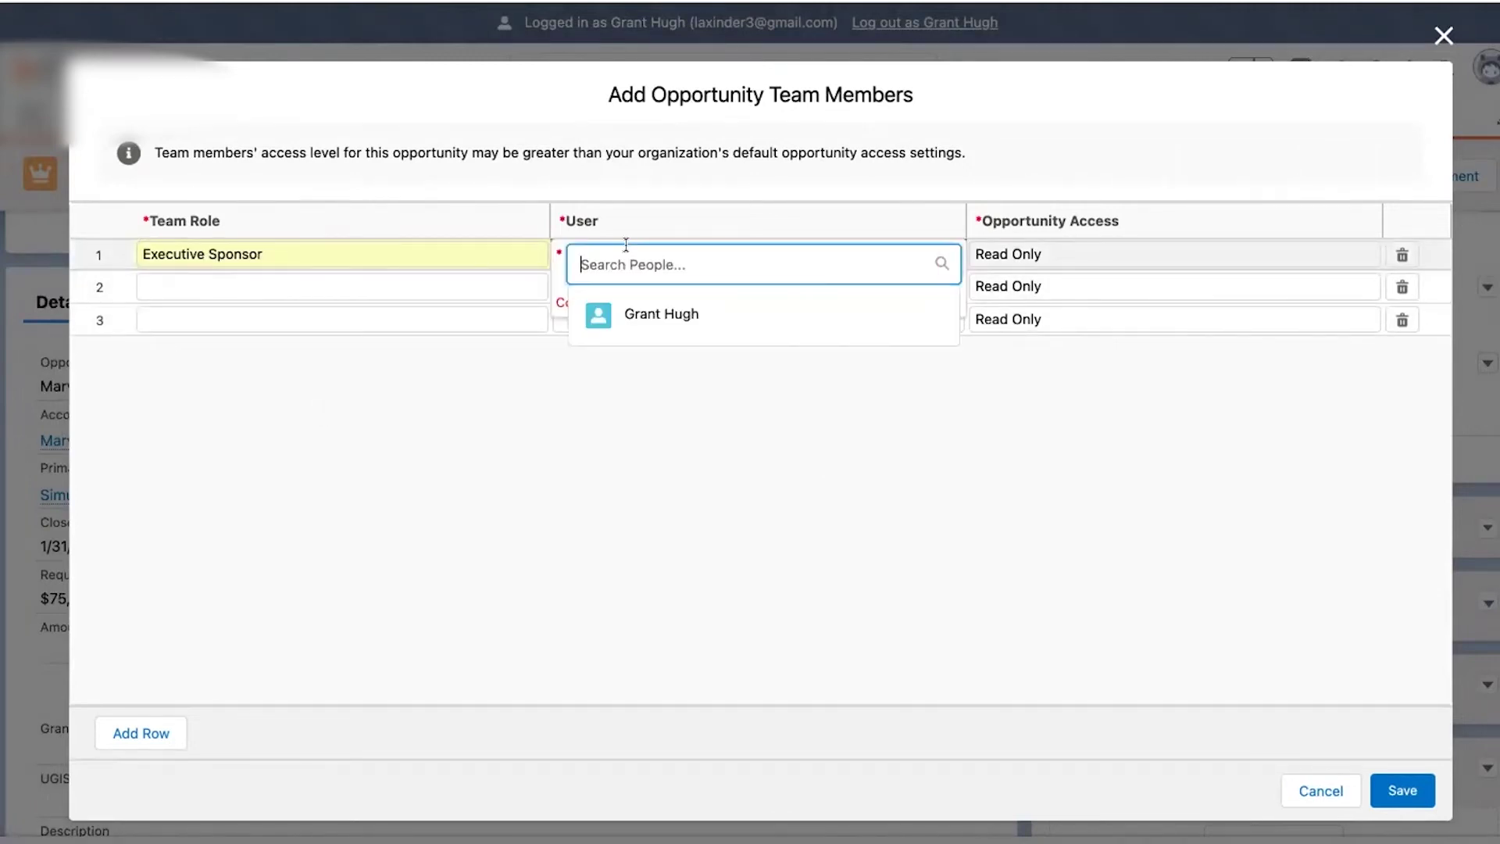
type("Laxin")
left_click(668, 349)
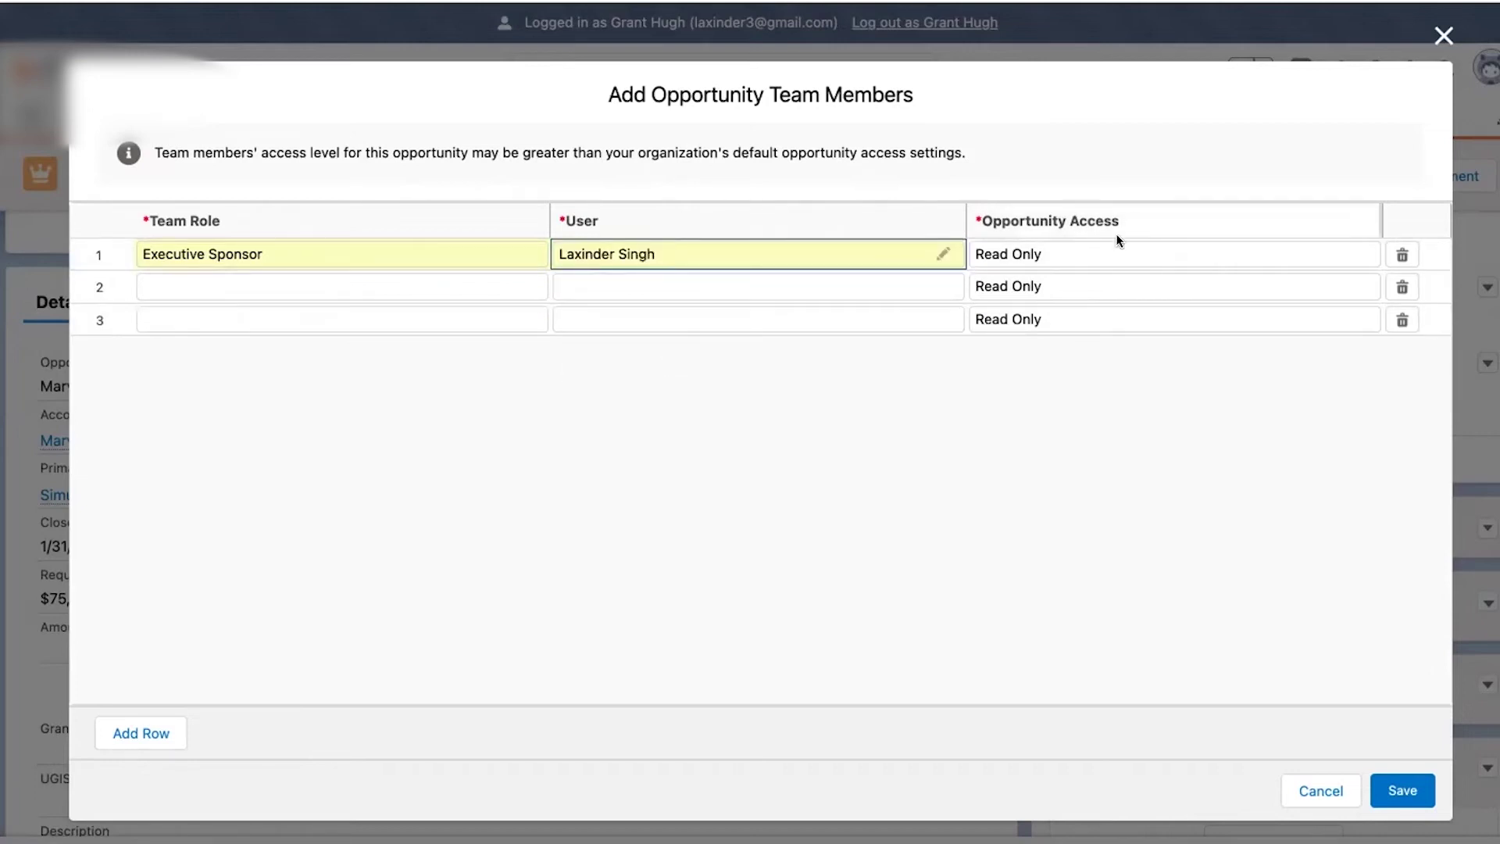
left_click(1083, 258)
left_click(1084, 261)
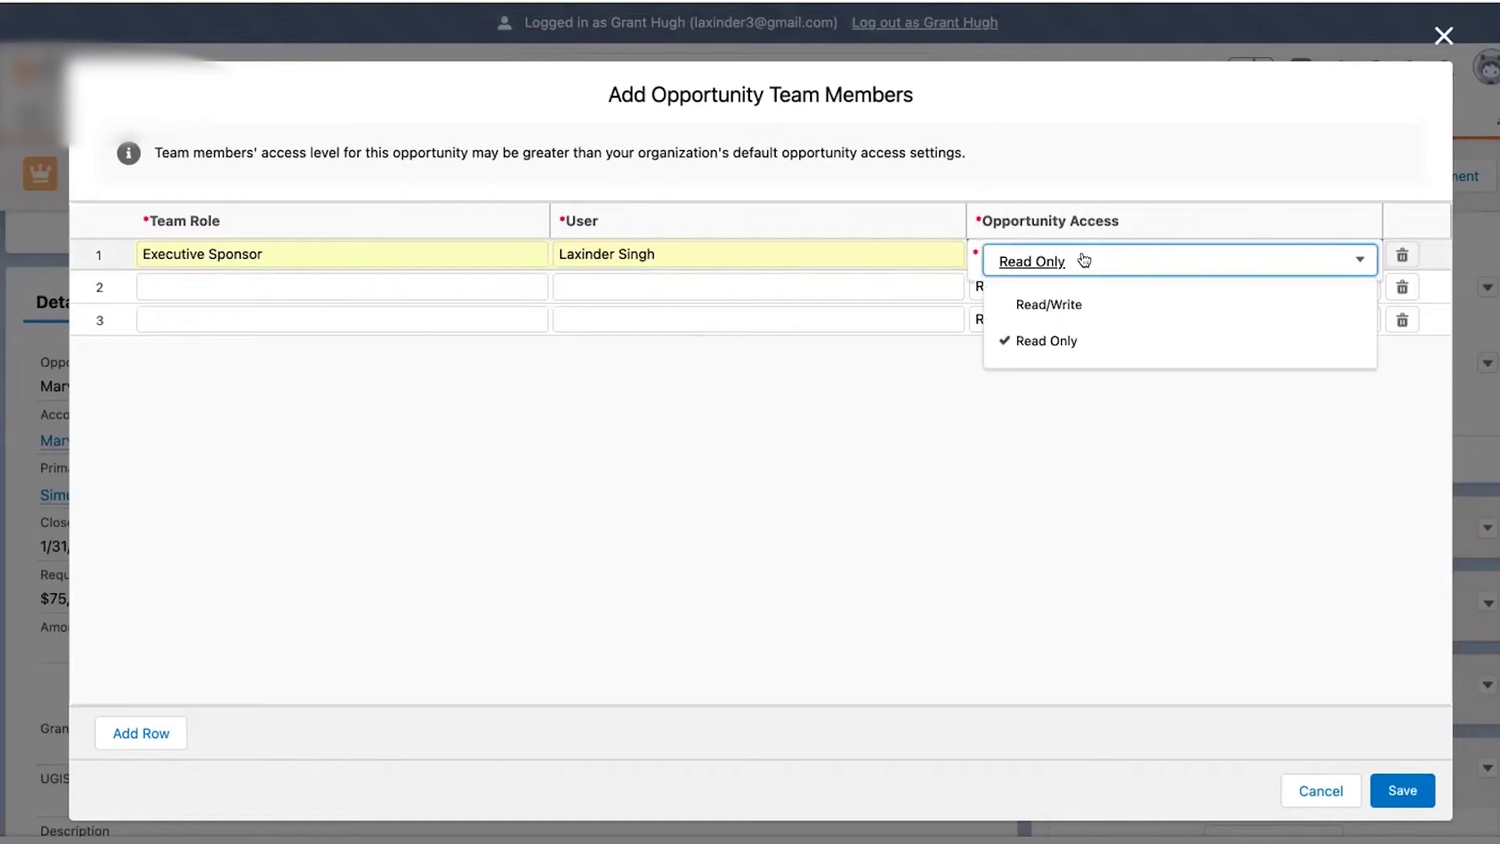
left_click(1064, 297)
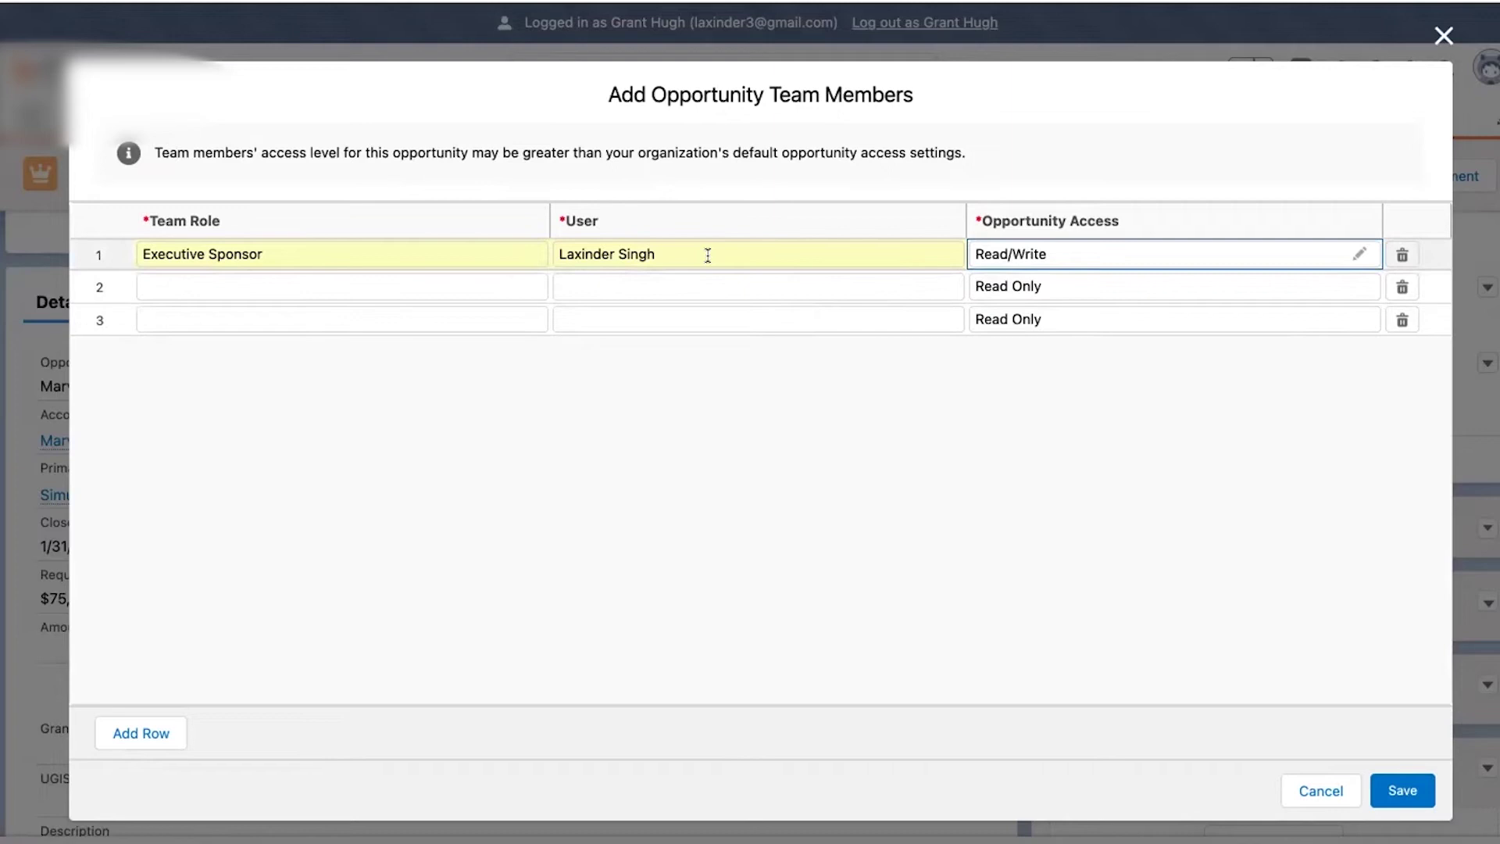
- Add a second member as Account Manager with Read/Write access and save both
left_click(435, 287)
left_click(439, 290)
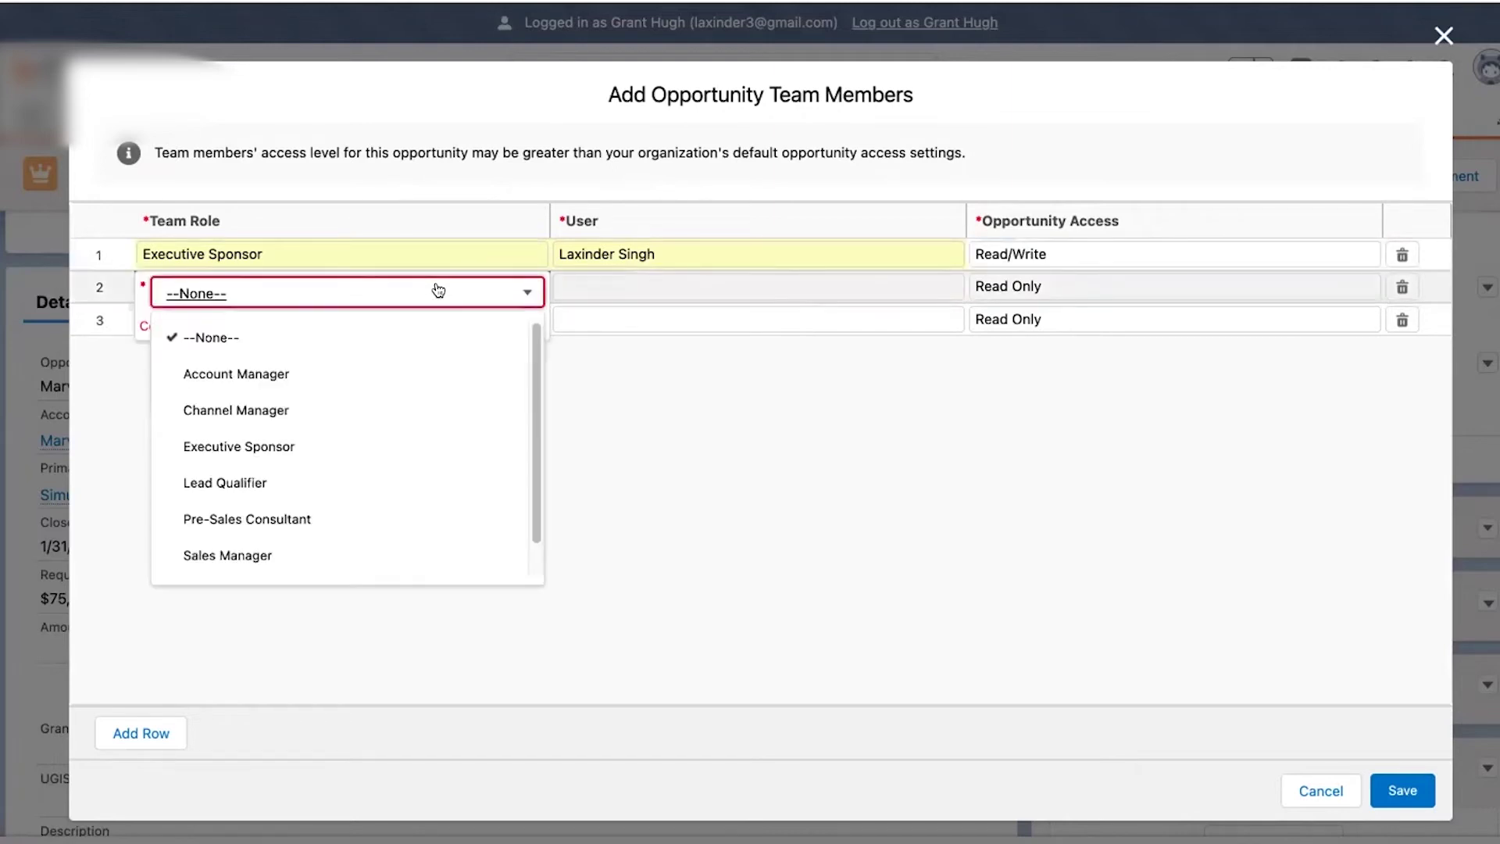
left_click(389, 384)
left_click(637, 291)
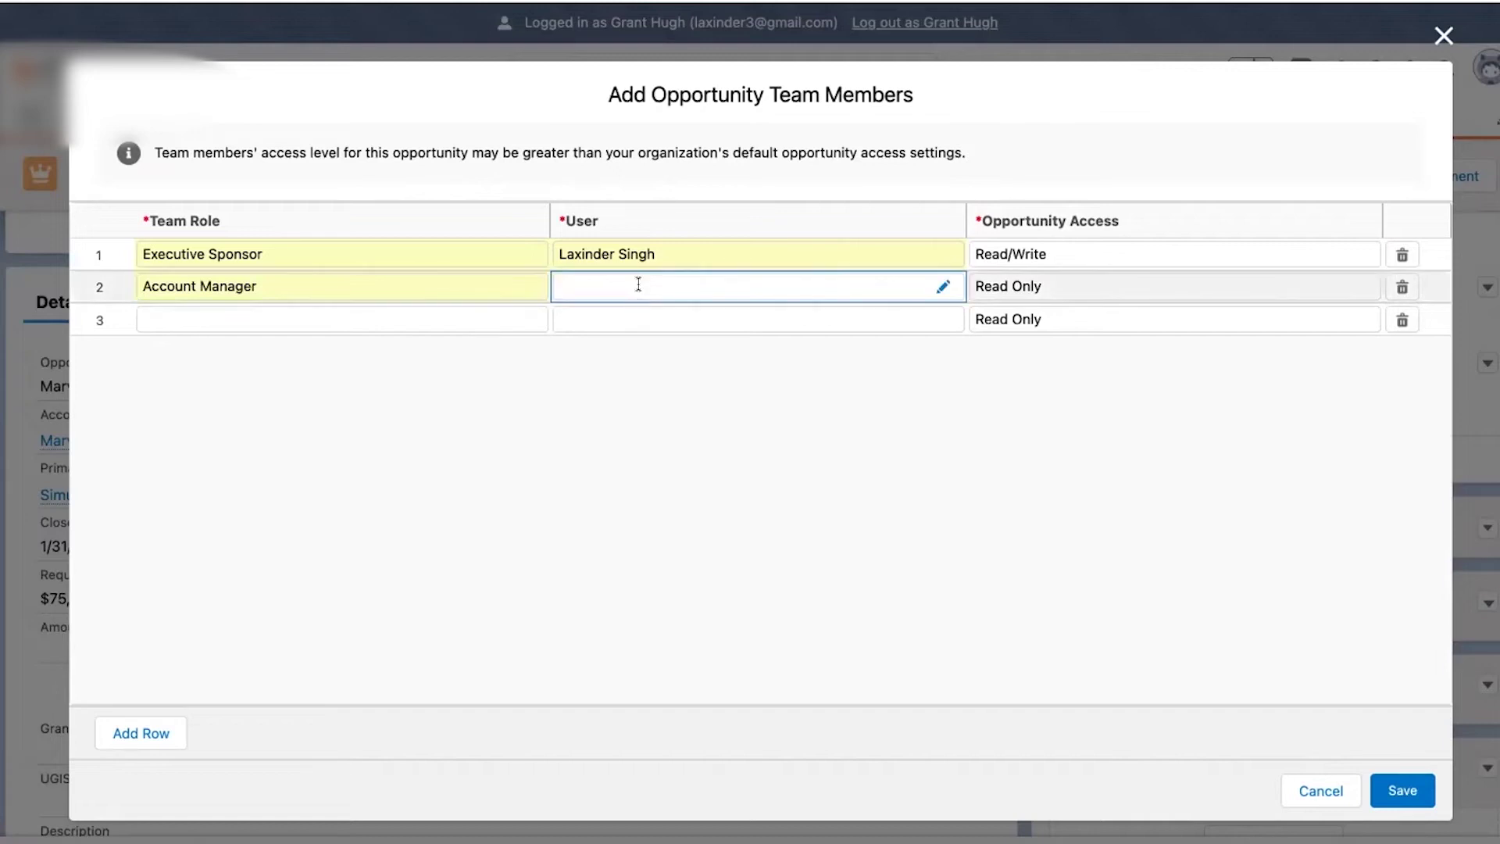
type("Ja")
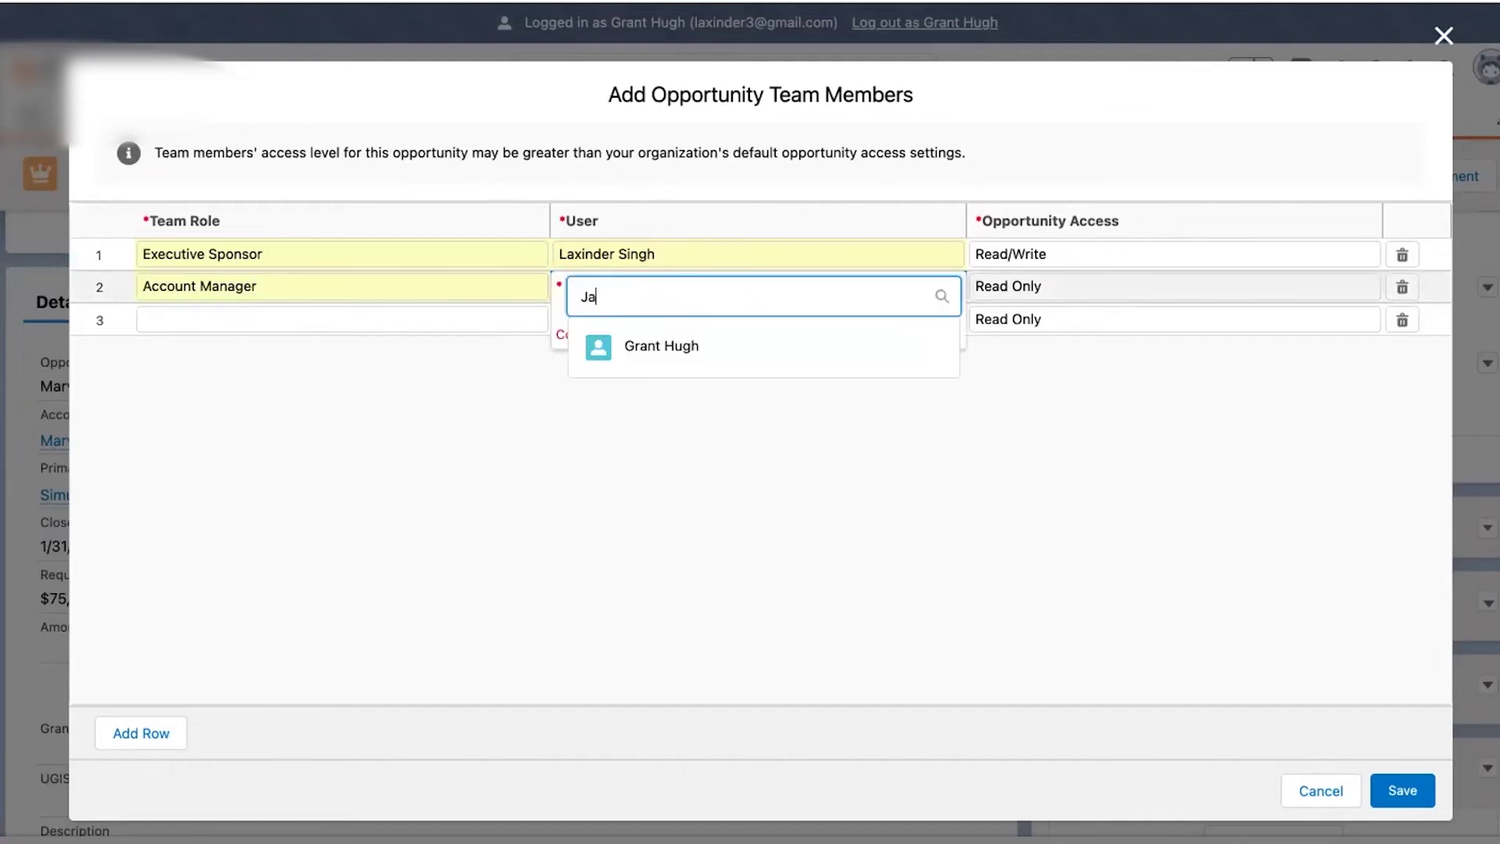
type("n")
key("BackSpace")
key("BackSpace")
type("ames")
left_click(720, 389)
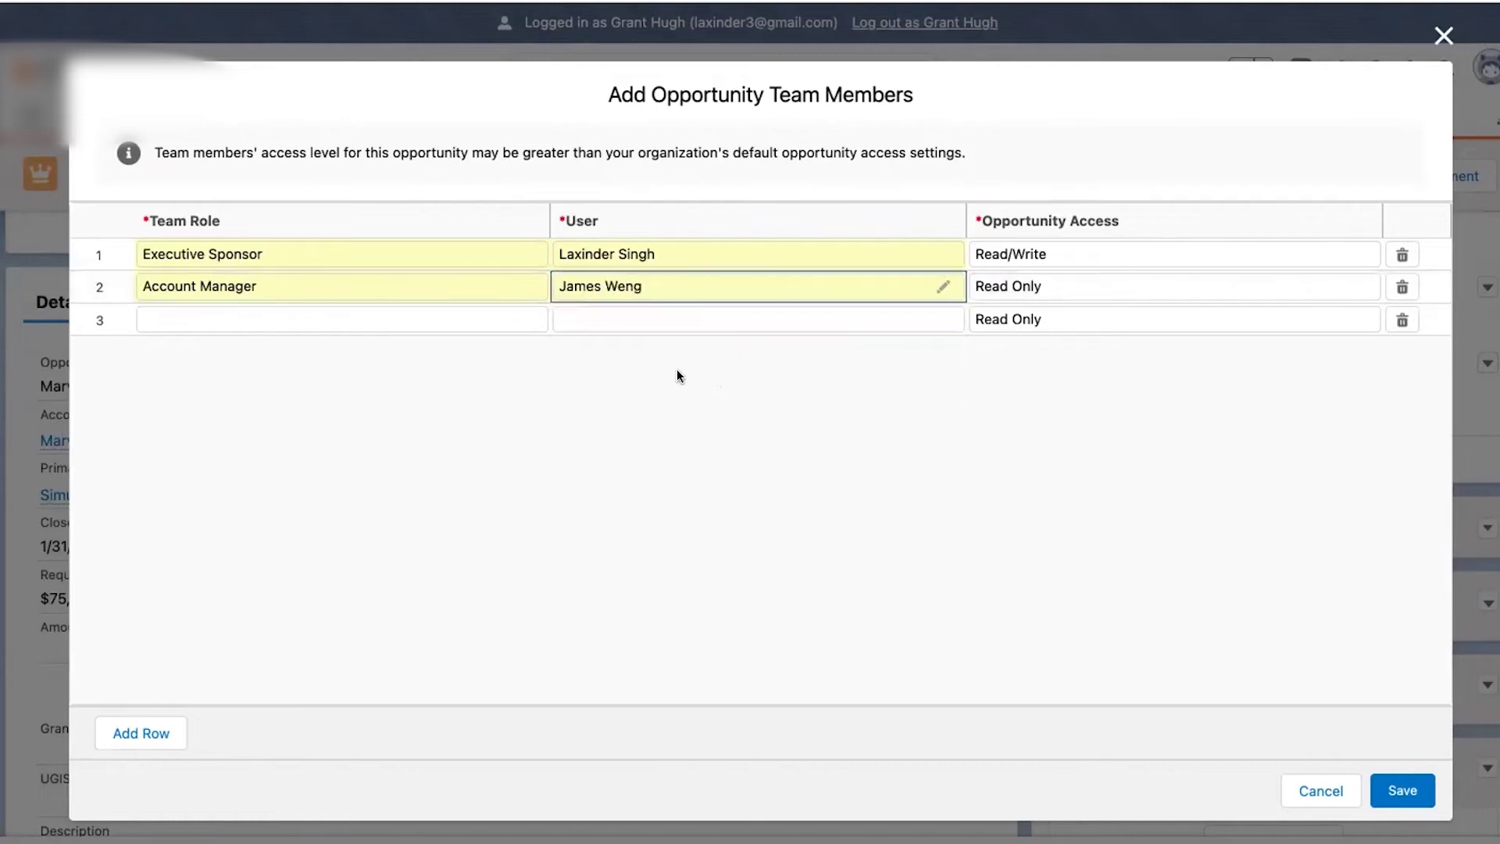
double_click(996, 287)
left_click(1013, 303)
left_click(1036, 336)
left_click(1396, 786)
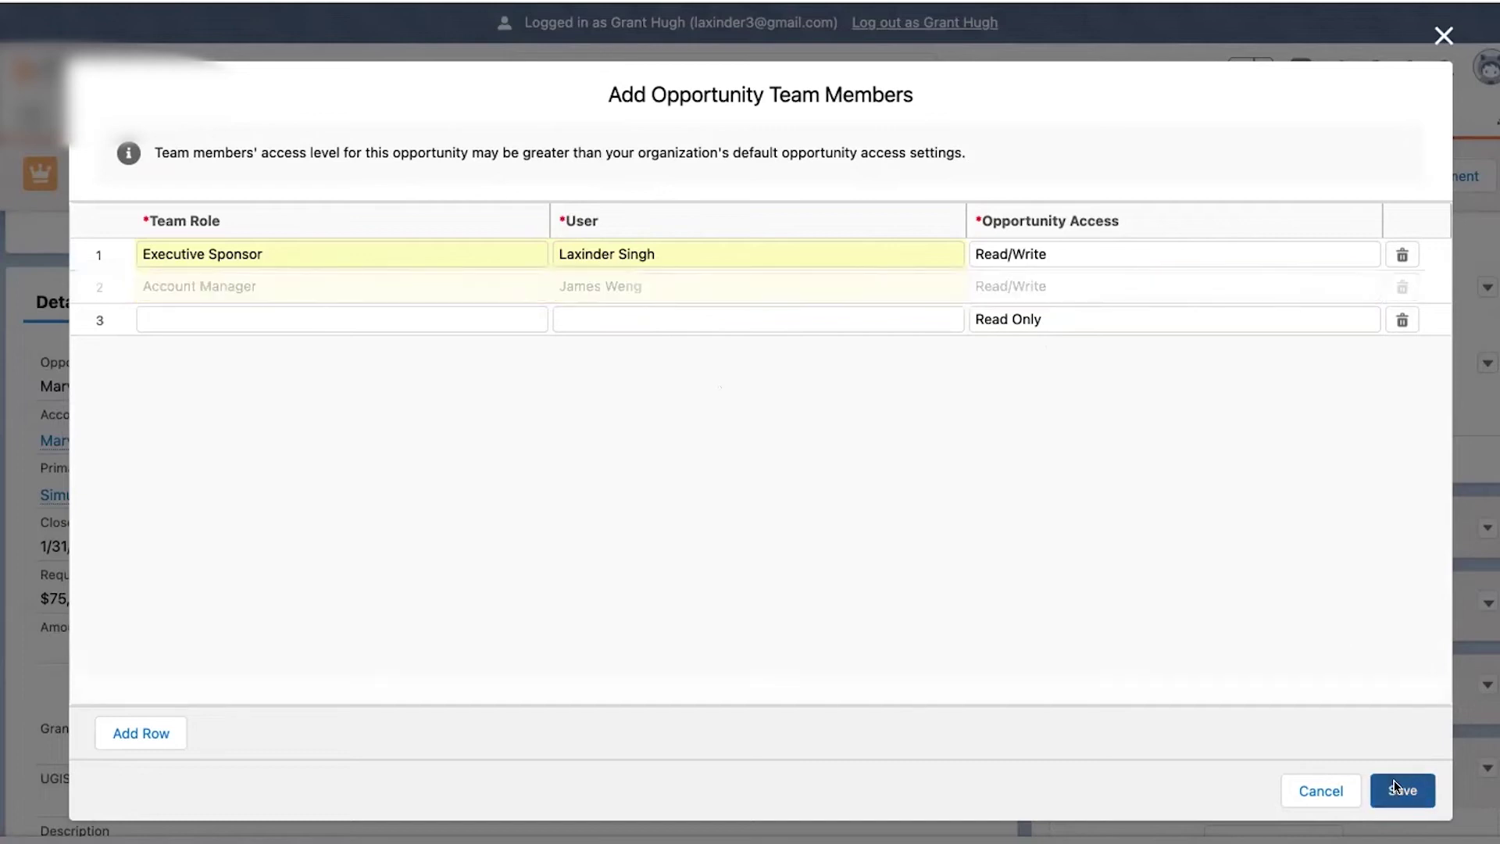
scroll(1384, 579, "down", 1)
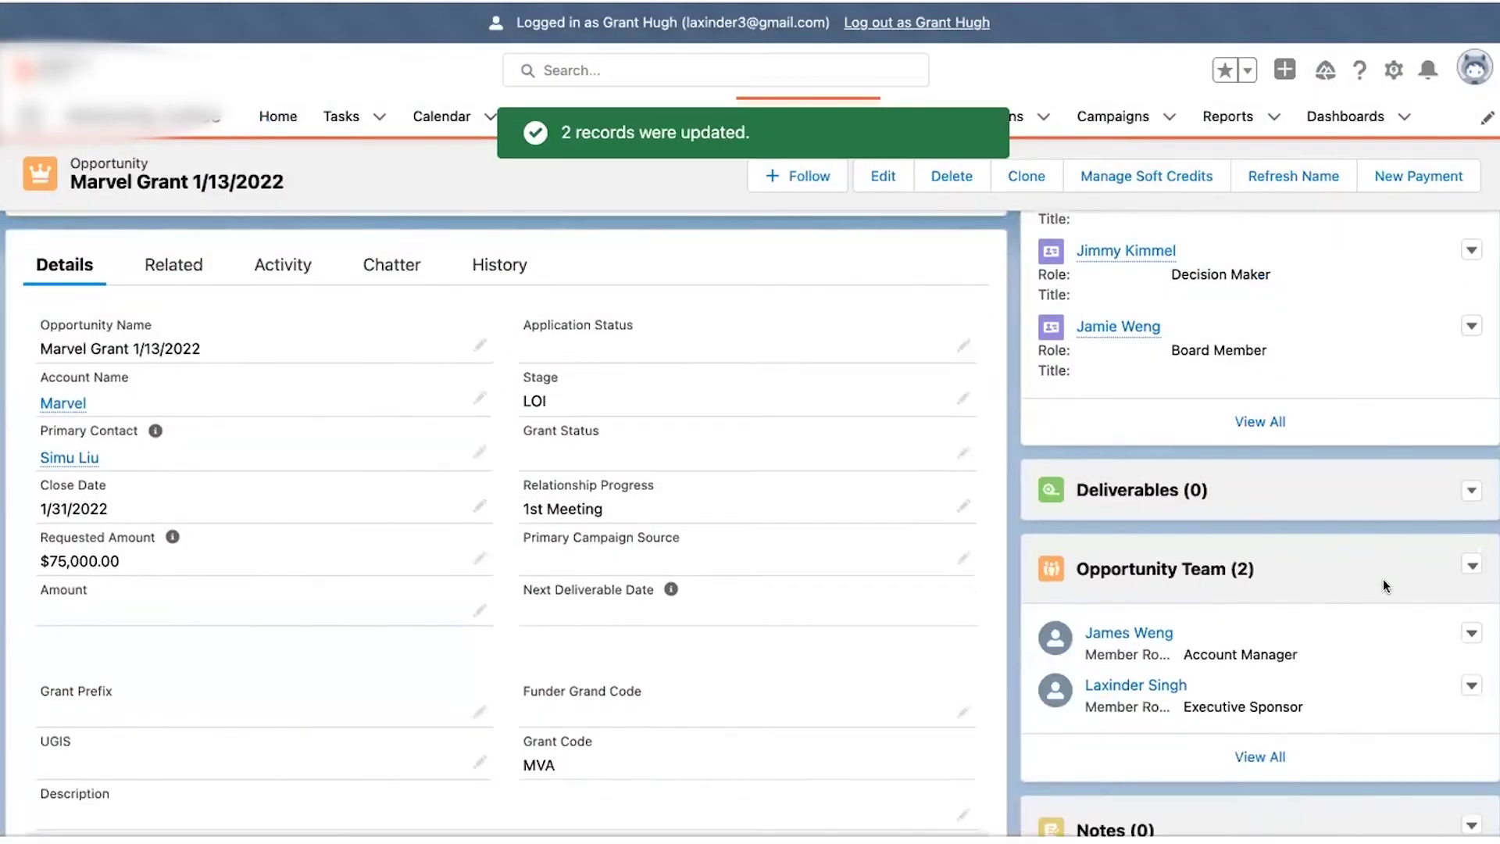
- Reveal the New option in the Deliverables card's dropdown menu
scroll(1385, 585, "down", 2)
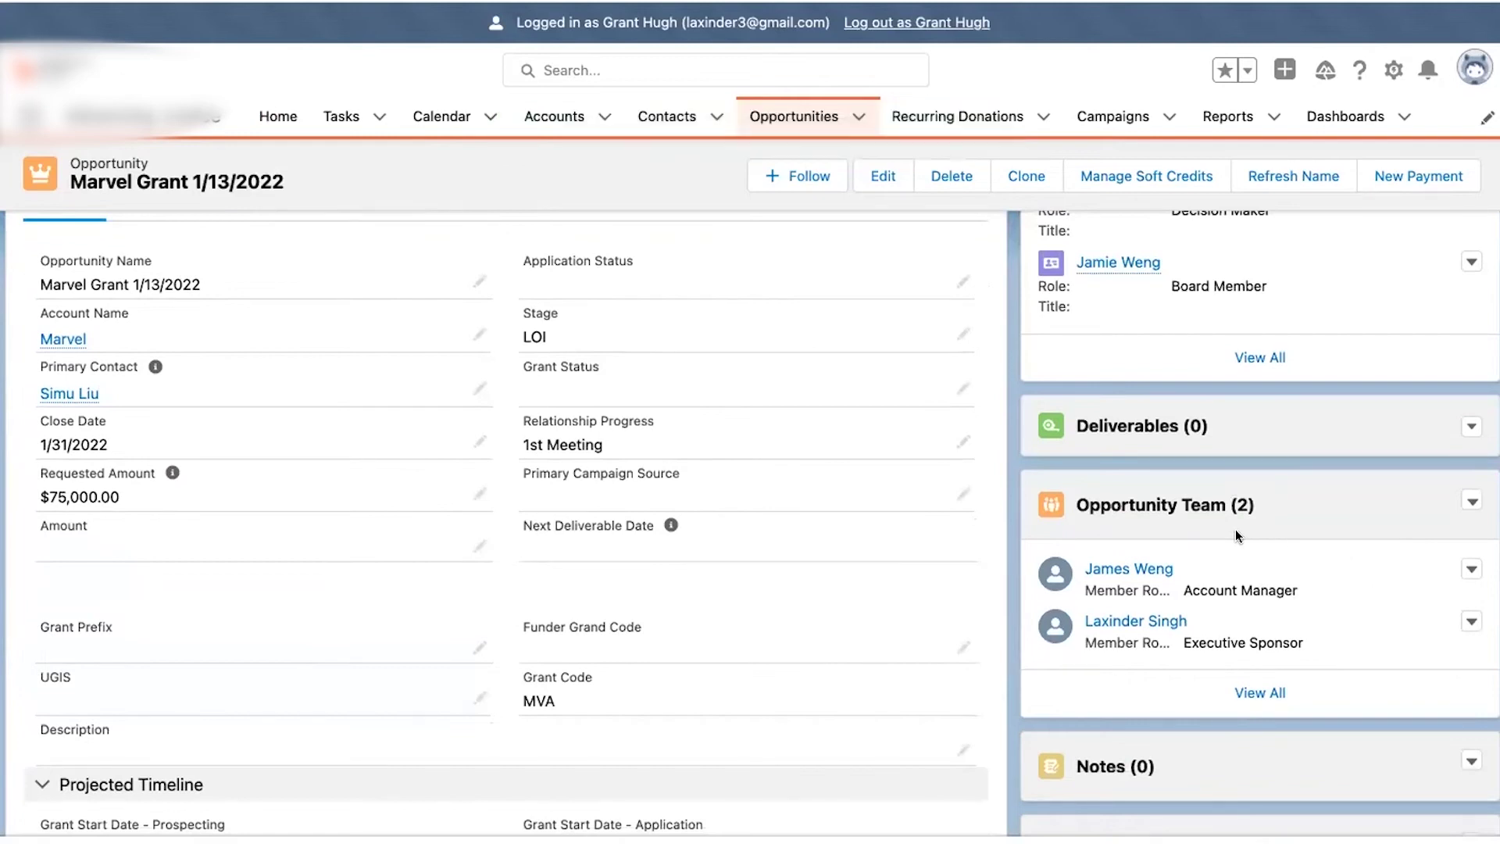
scroll(1235, 528, "down", 3)
scroll(1235, 528, "up", 5)
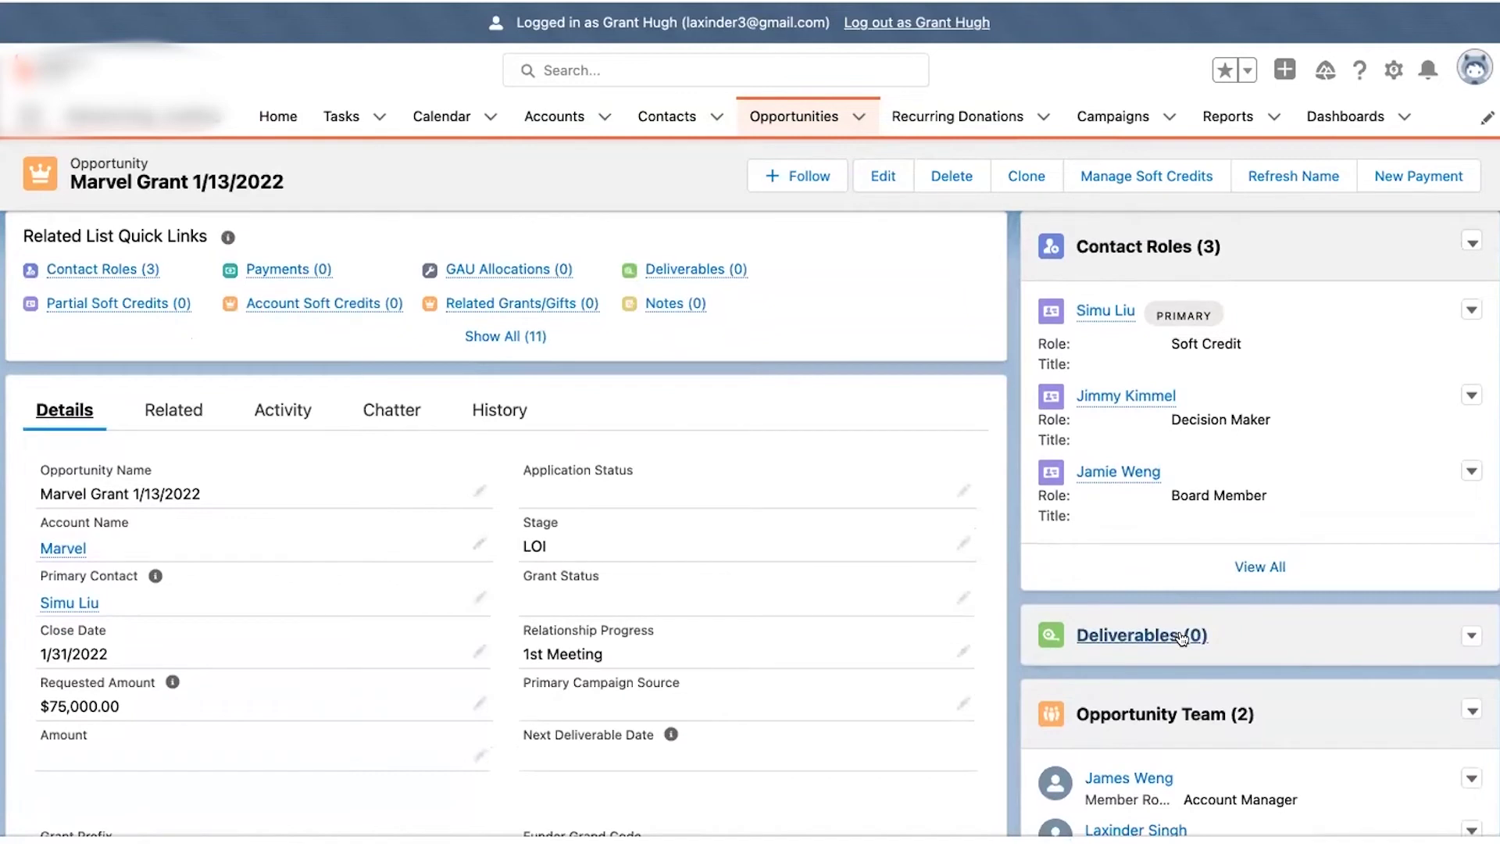
scroll(994, 344, "up", 4)
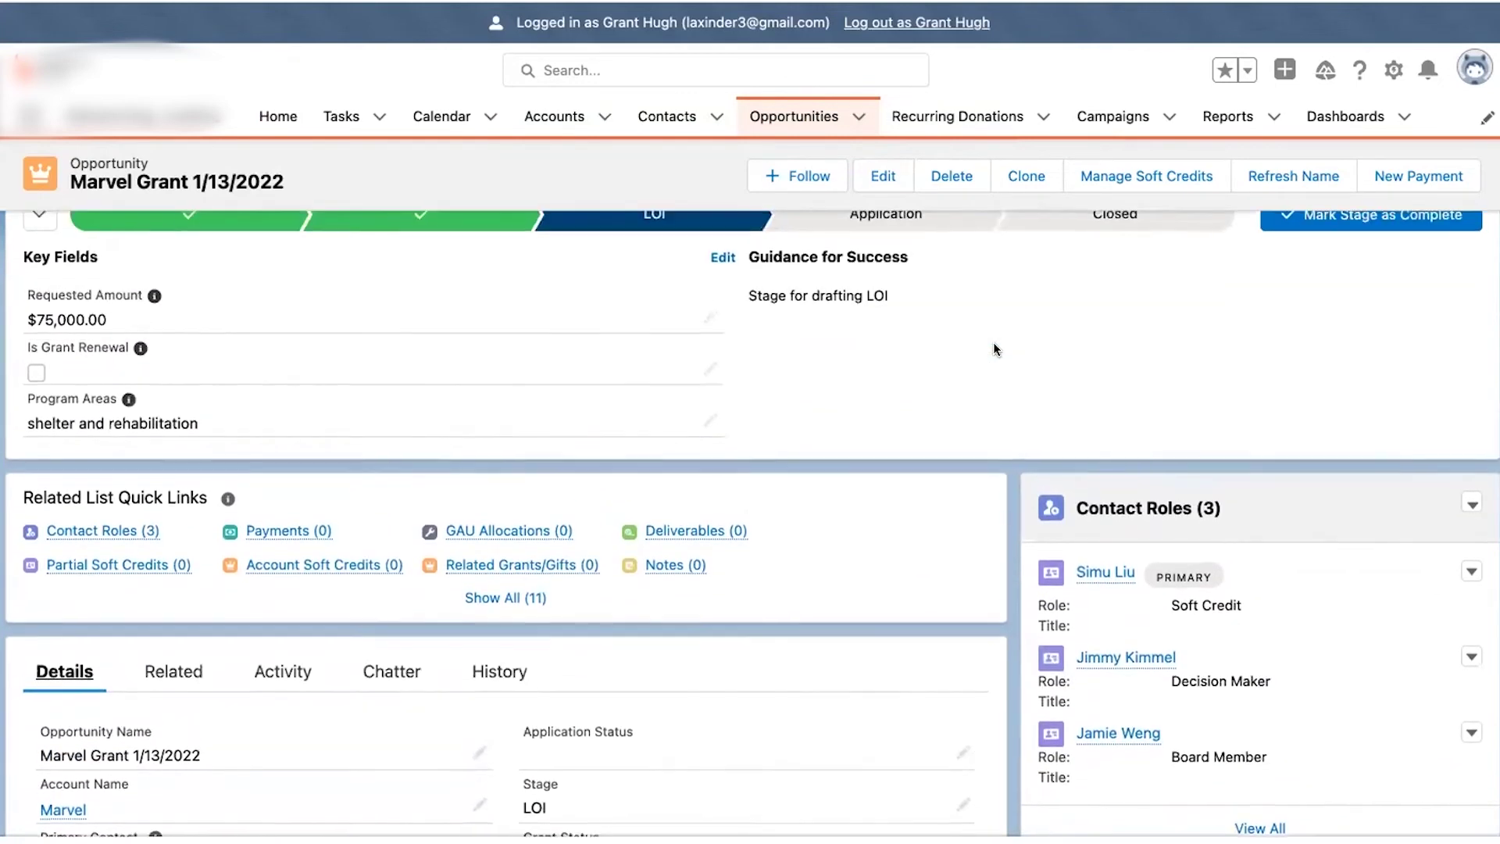
scroll(992, 342, "up", 1)
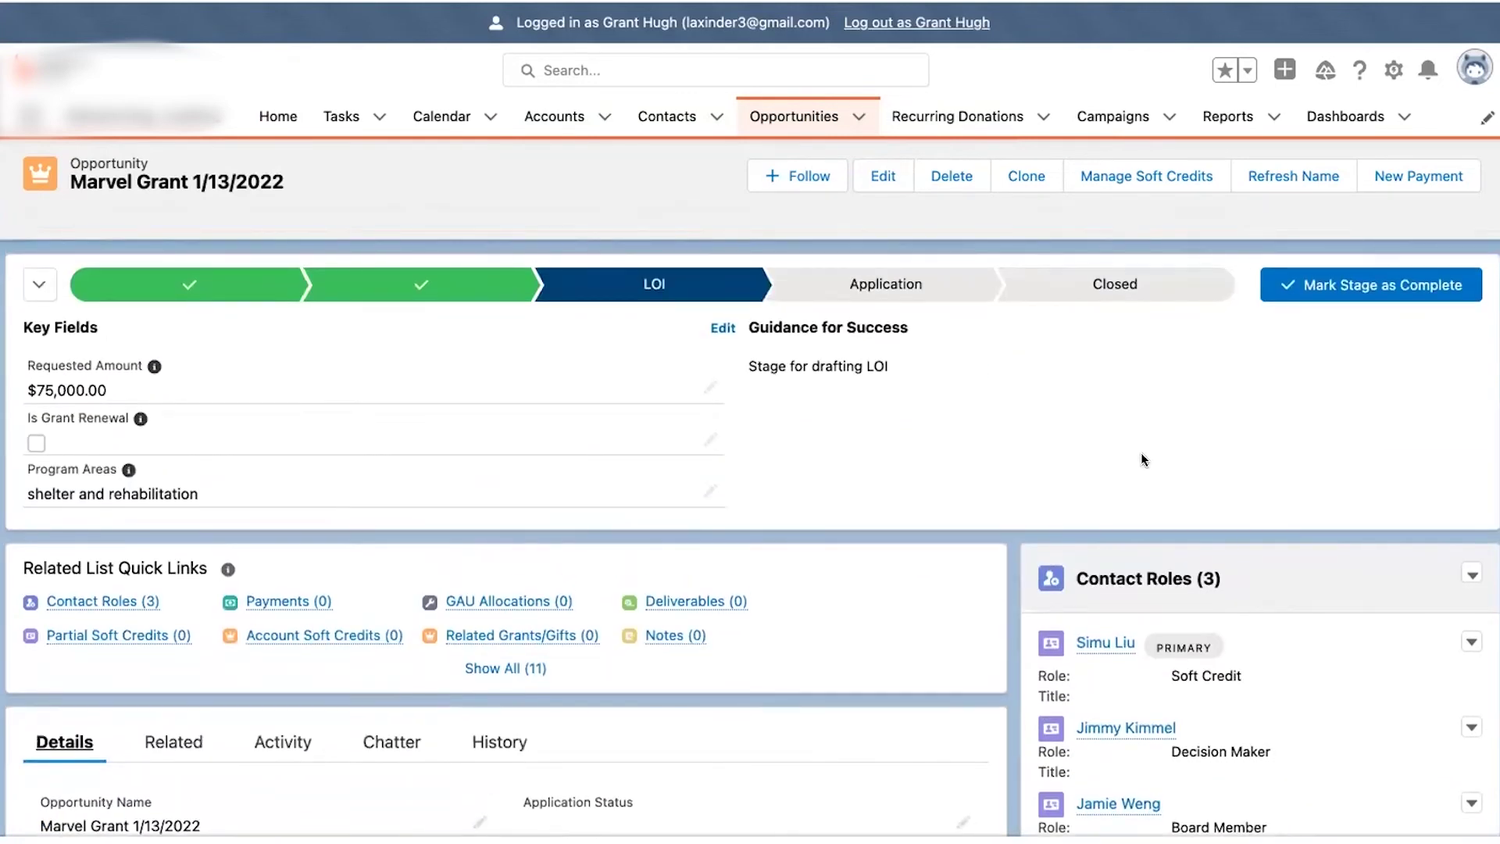
scroll(1142, 460, "down", 3)
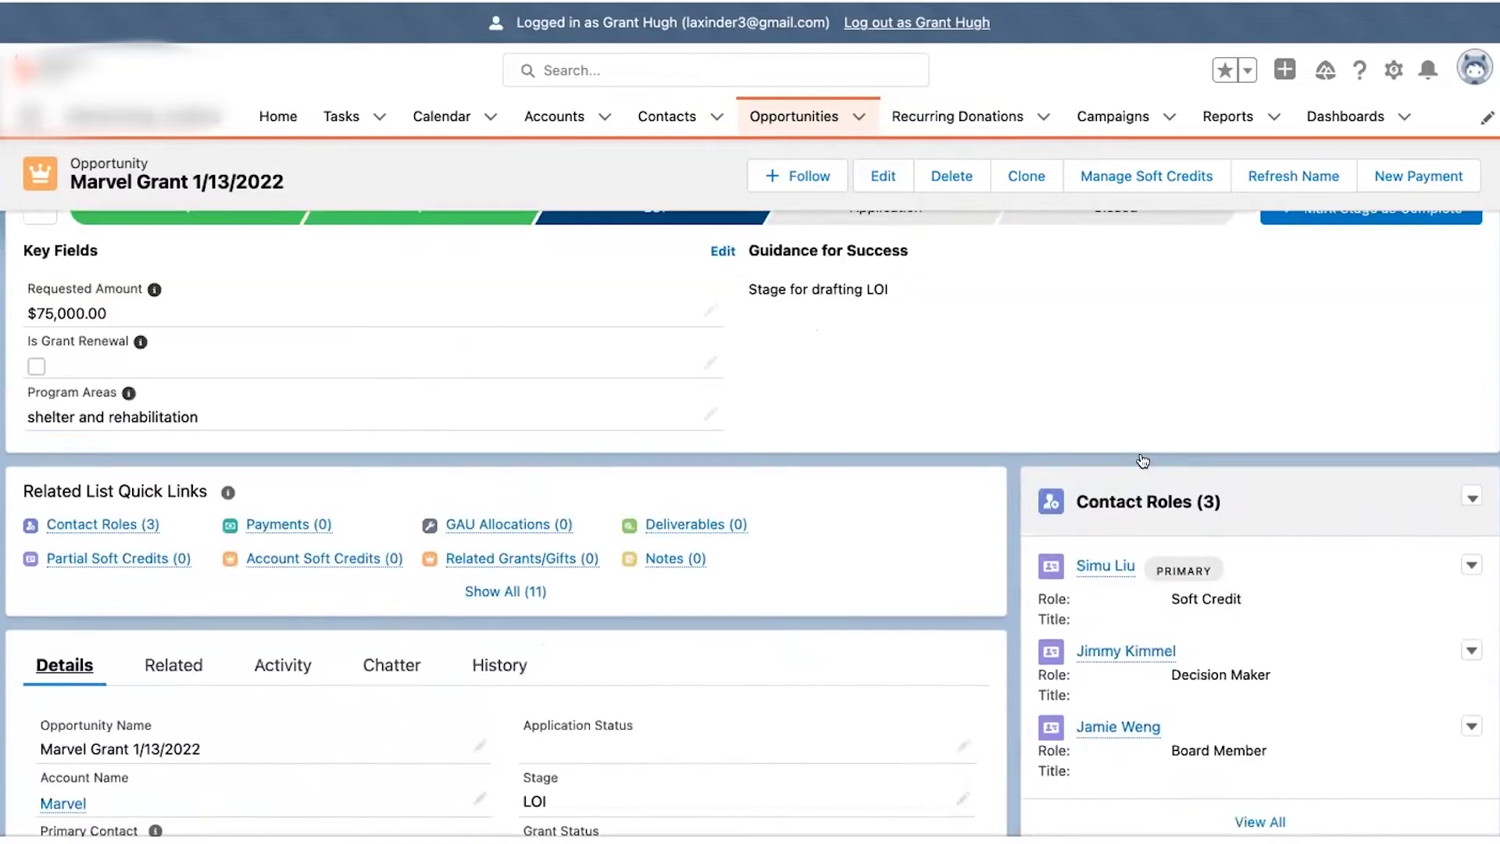
scroll(1287, 547, "down", 1)
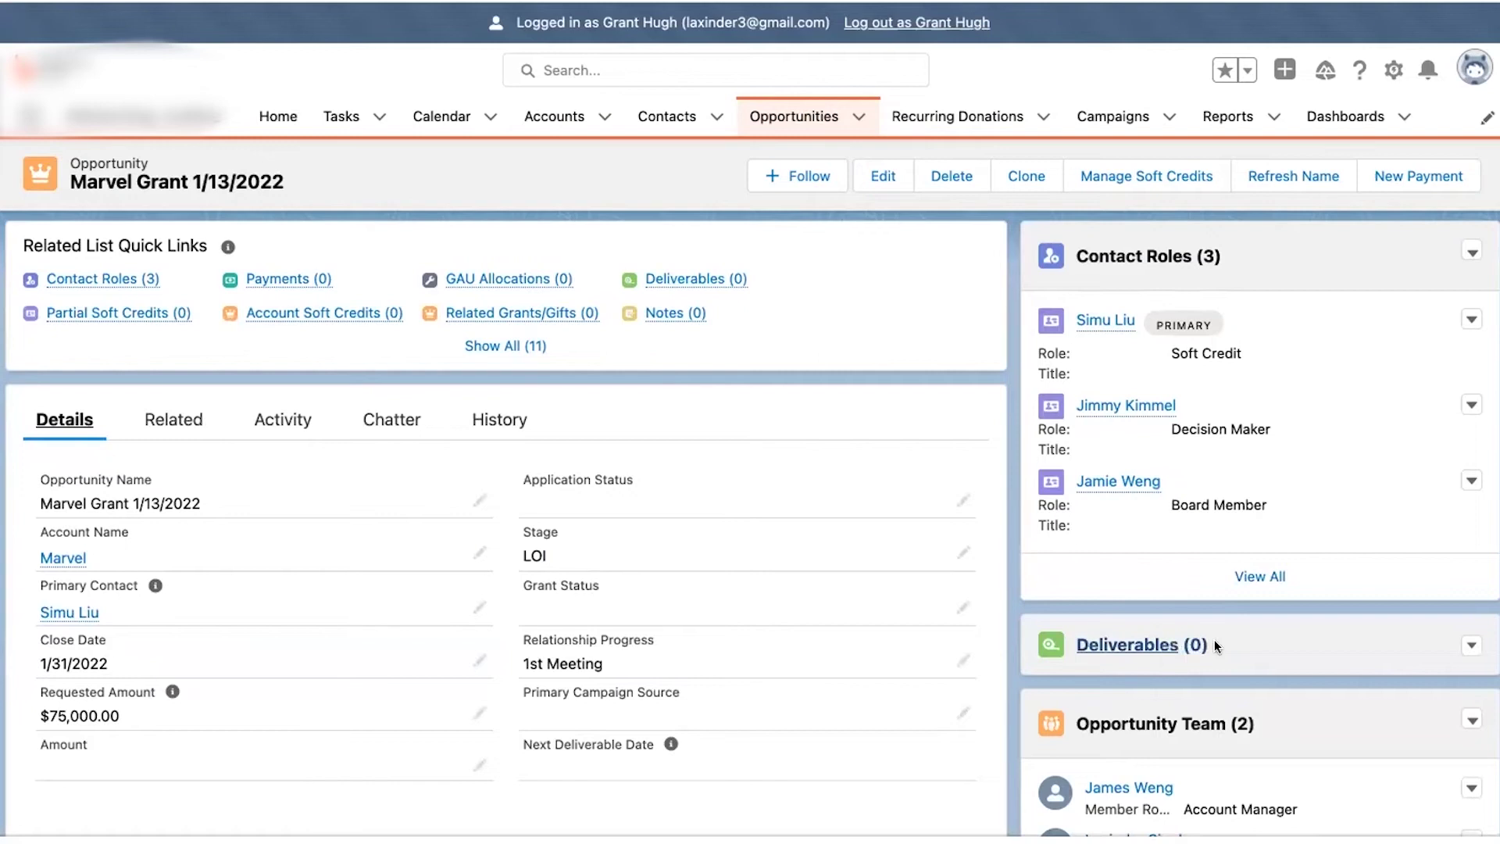
left_click(1469, 647)
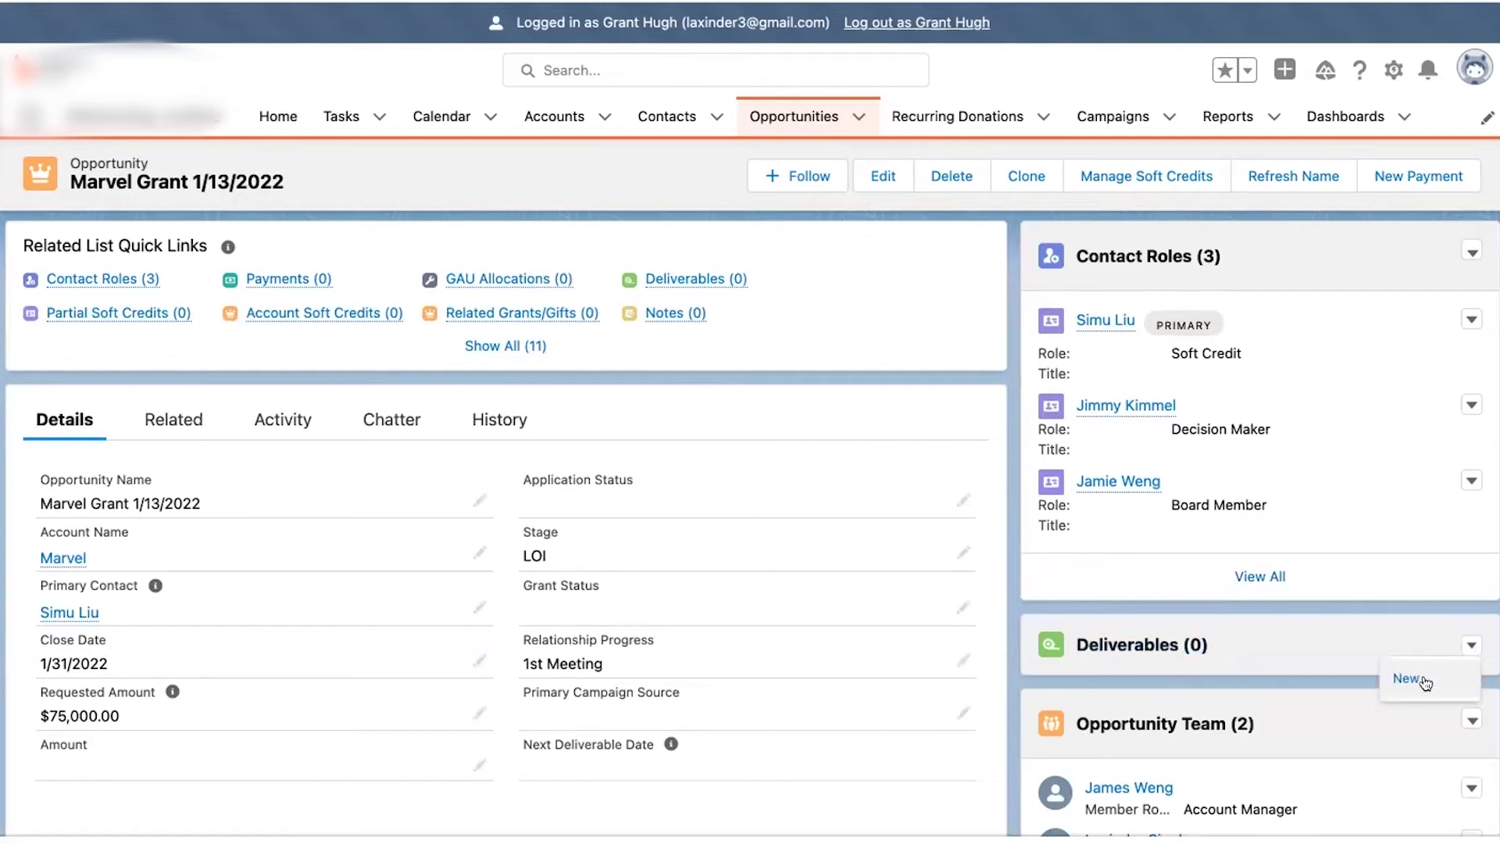
- Start a new deliverable named 'Draft LOI' assigned to the suggested person
left_click(1423, 676)
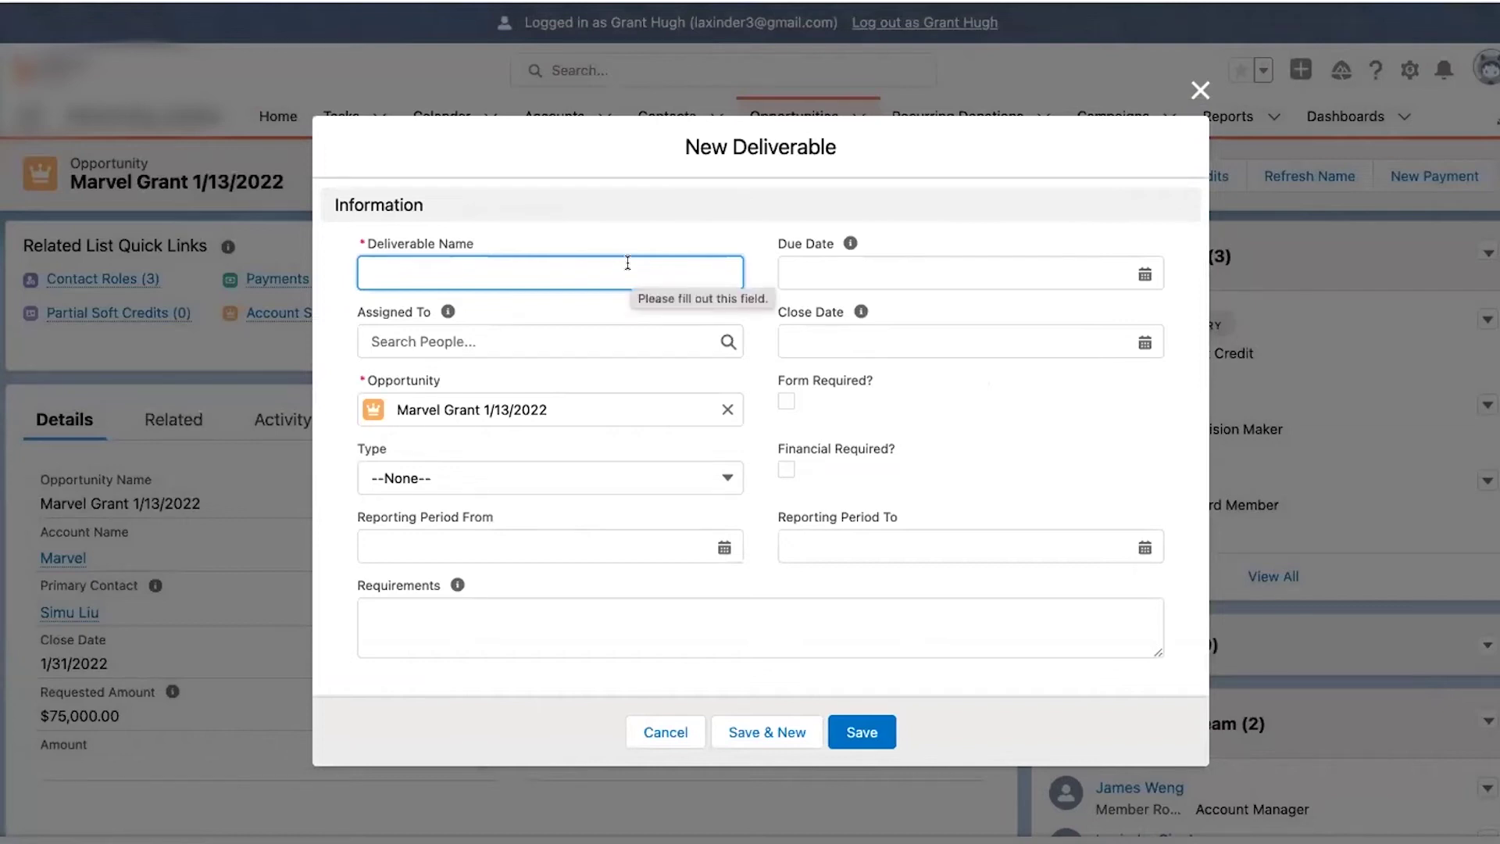
type("Draft ")
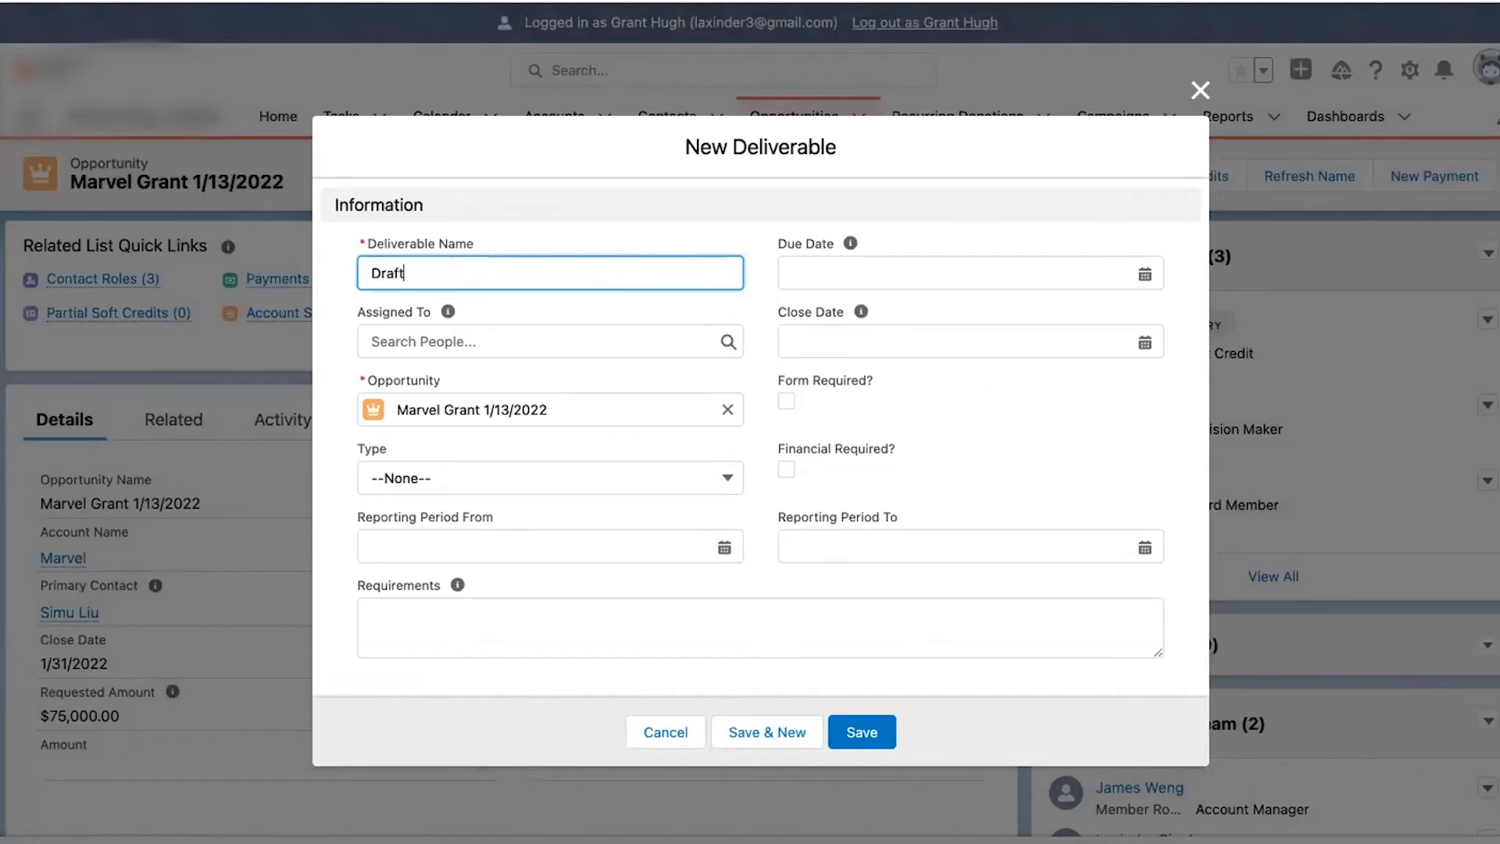
type("LOI")
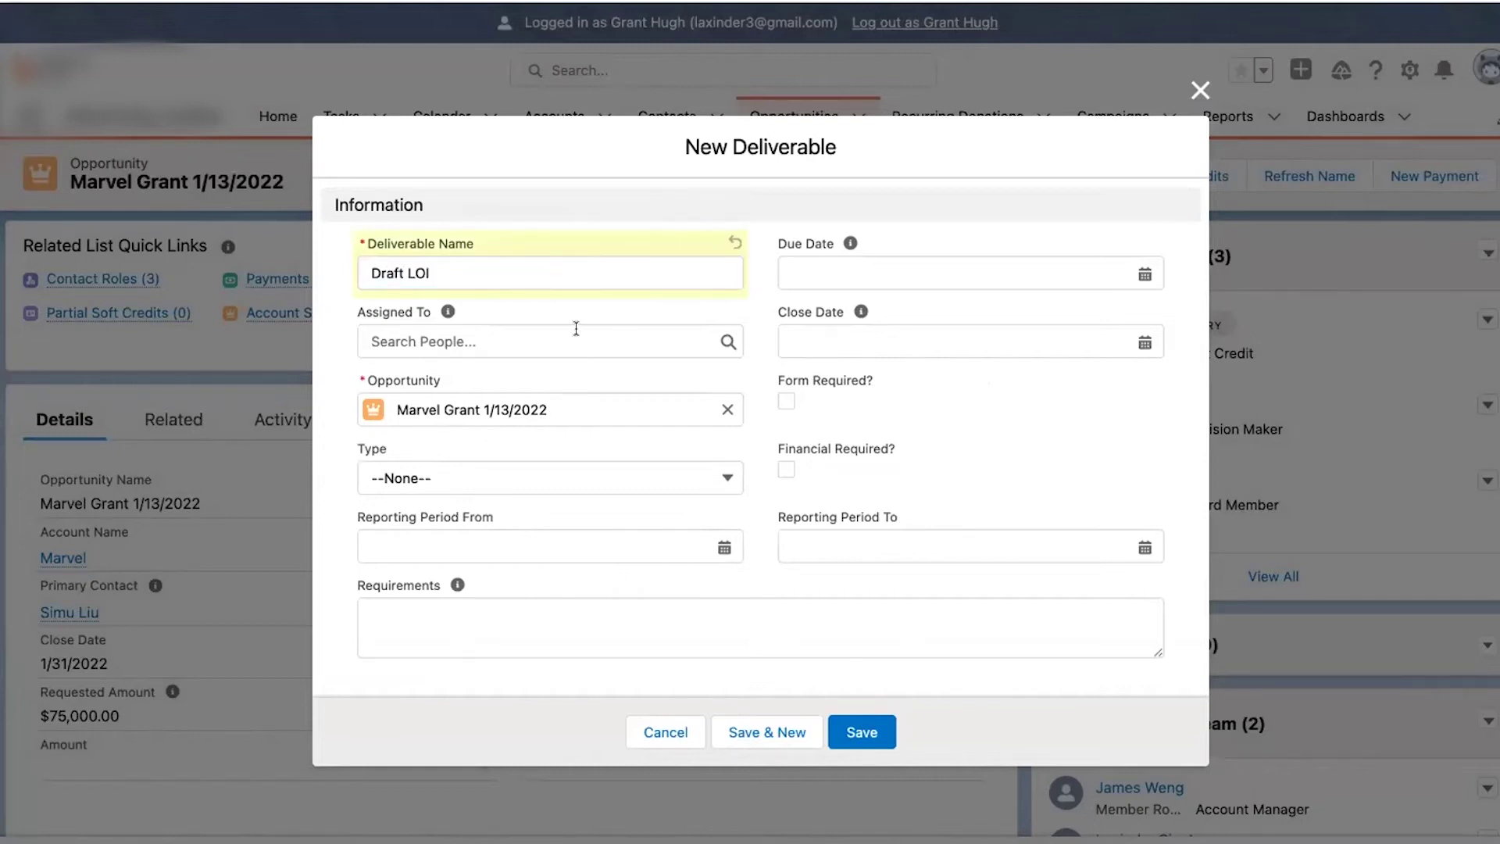
left_click(576, 329)
left_click(504, 418)
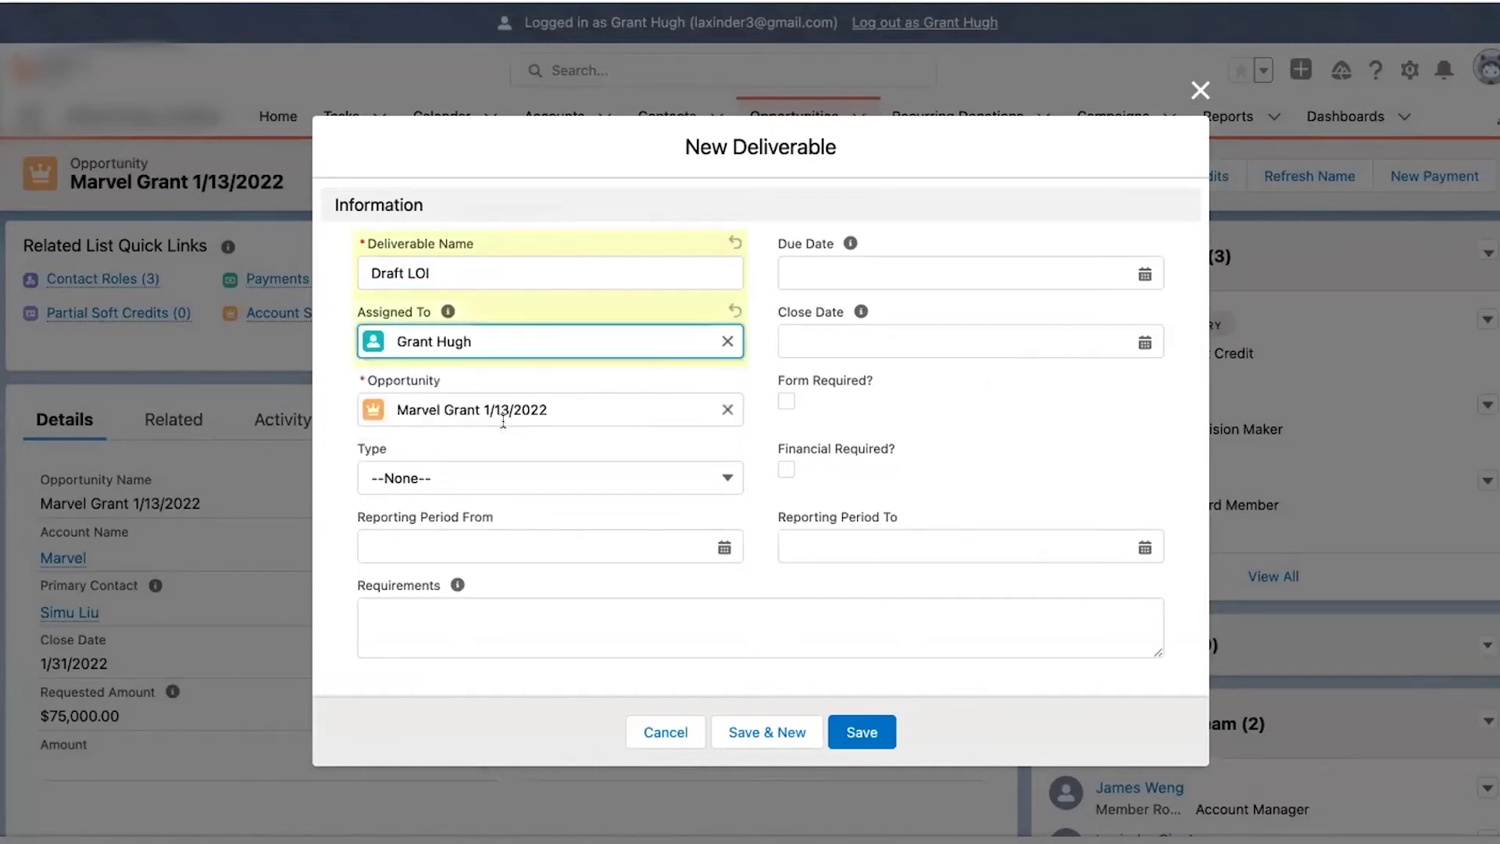
- Set the due date to 1/31/2022 and type to LOI, then save the deliverable
left_click(832, 275)
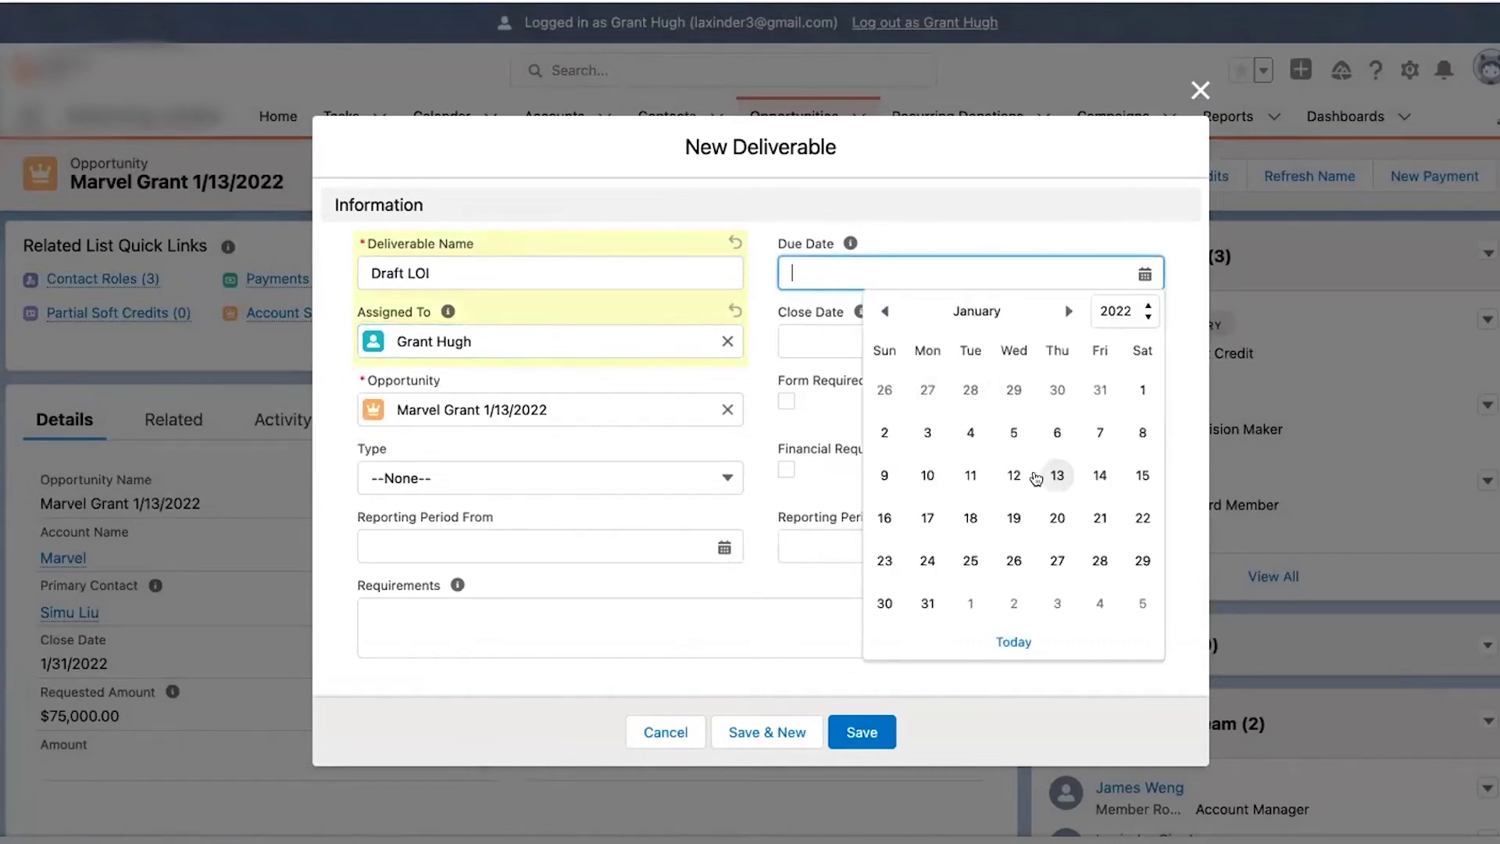
left_click(925, 605)
left_click(894, 340)
left_click(736, 324)
mouse_move(852, 315)
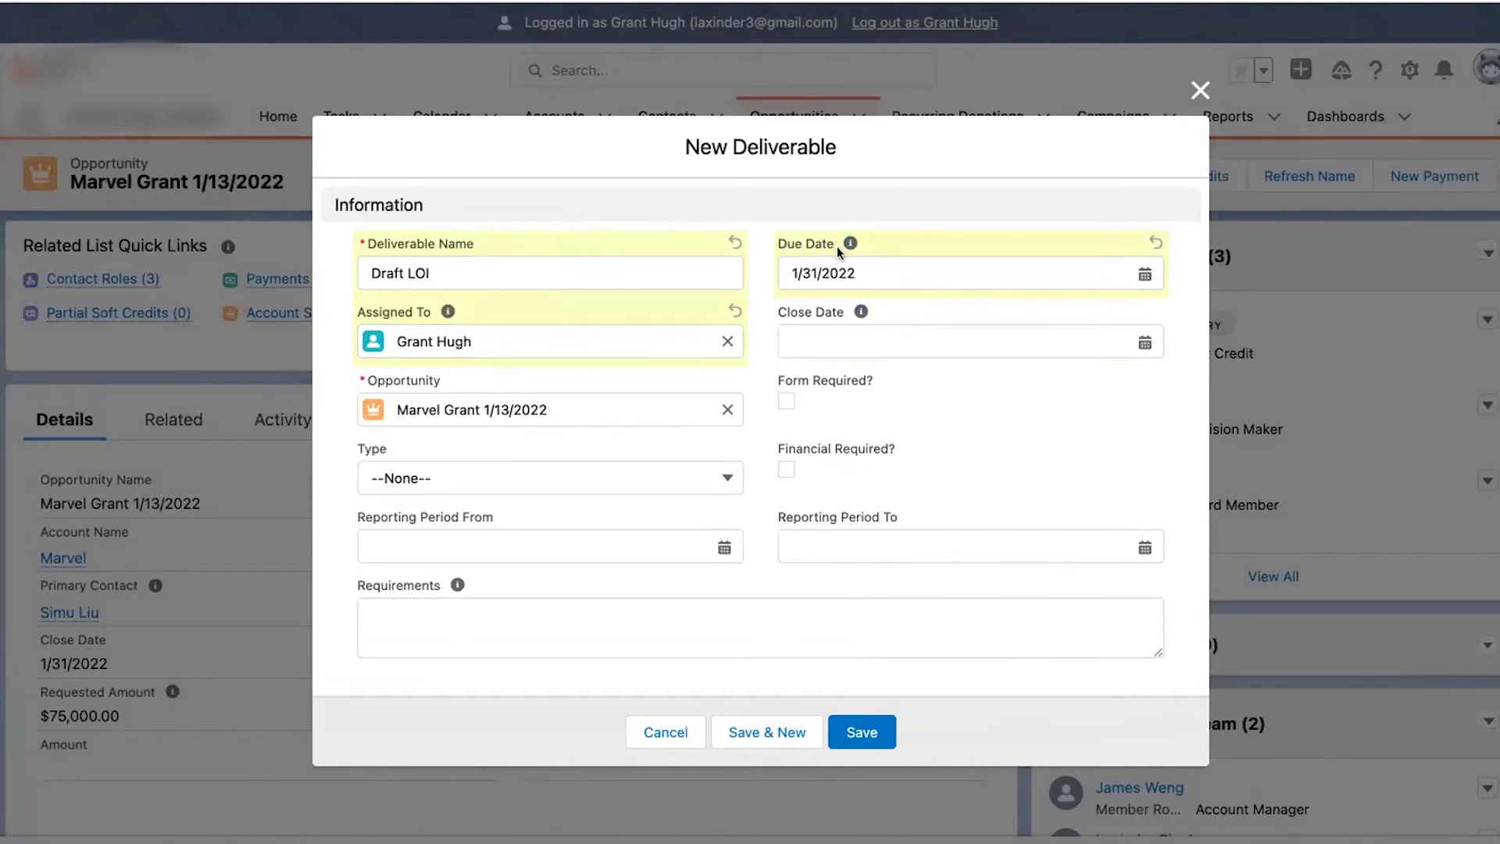
left_click(670, 489)
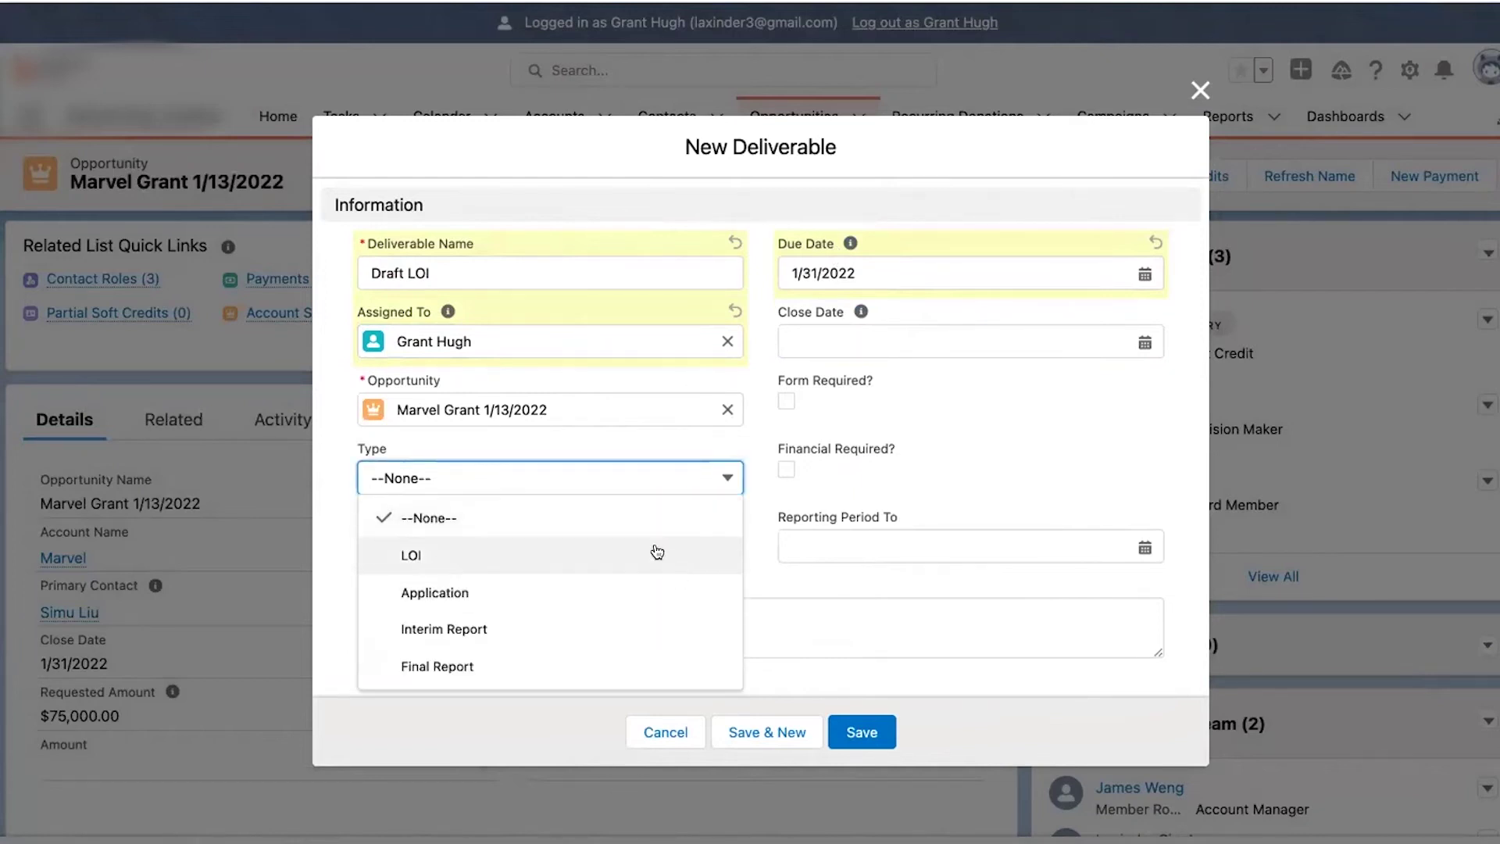
left_click(657, 552)
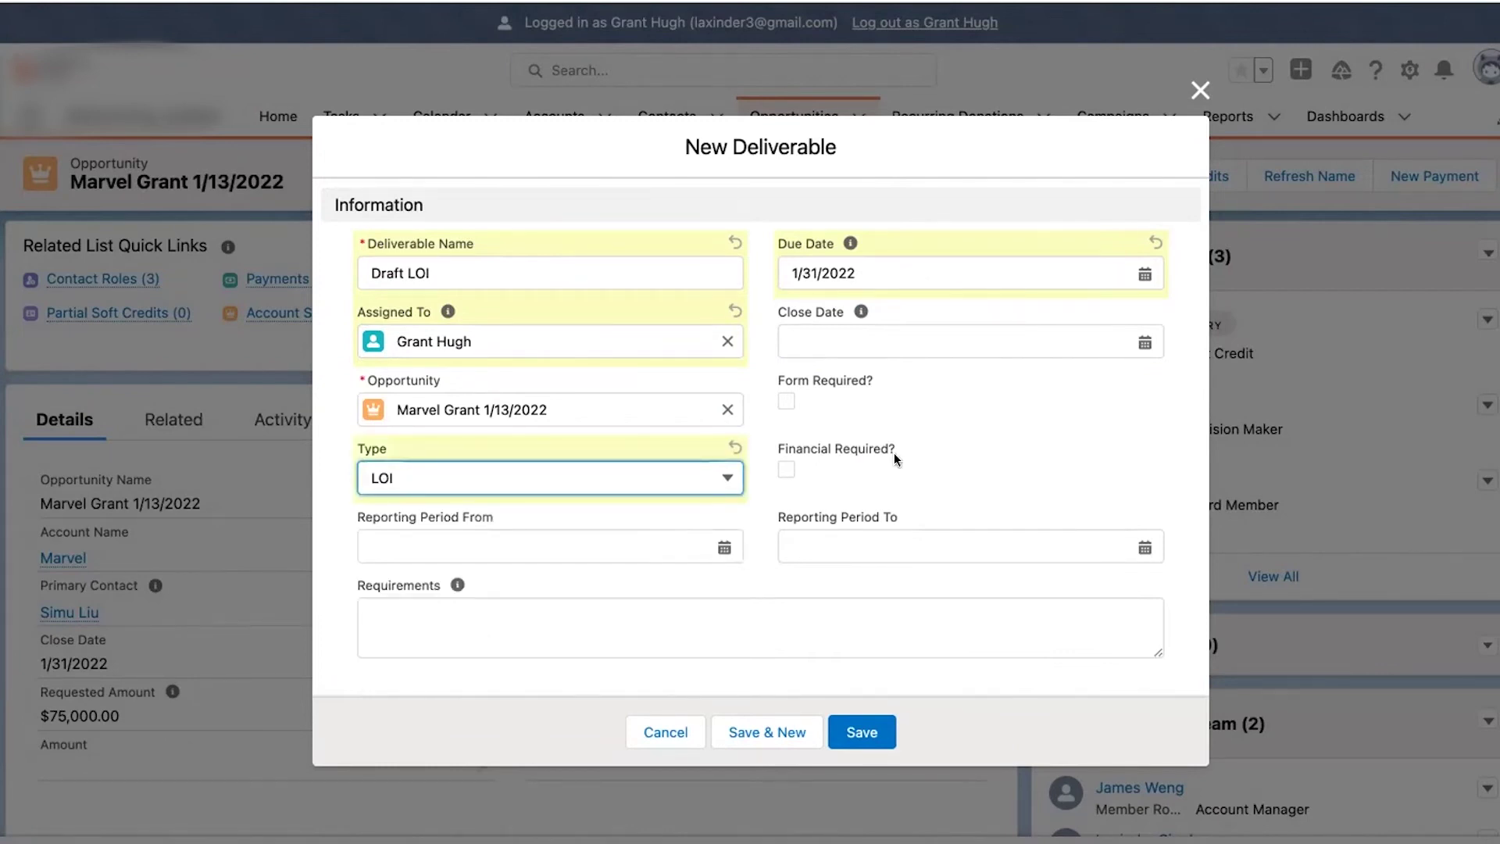
left_click(447, 648)
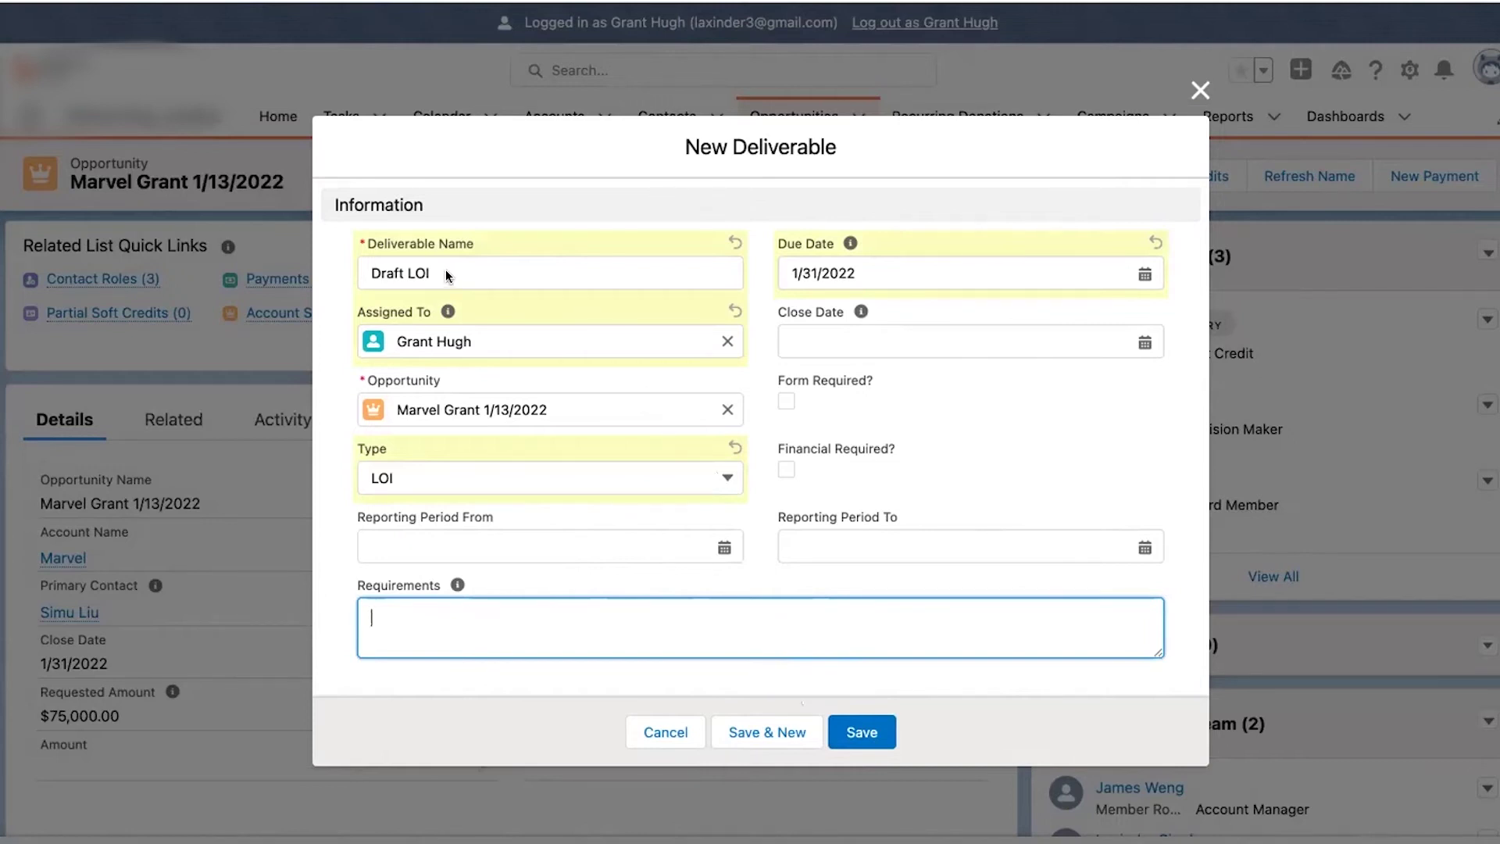
left_click(871, 725)
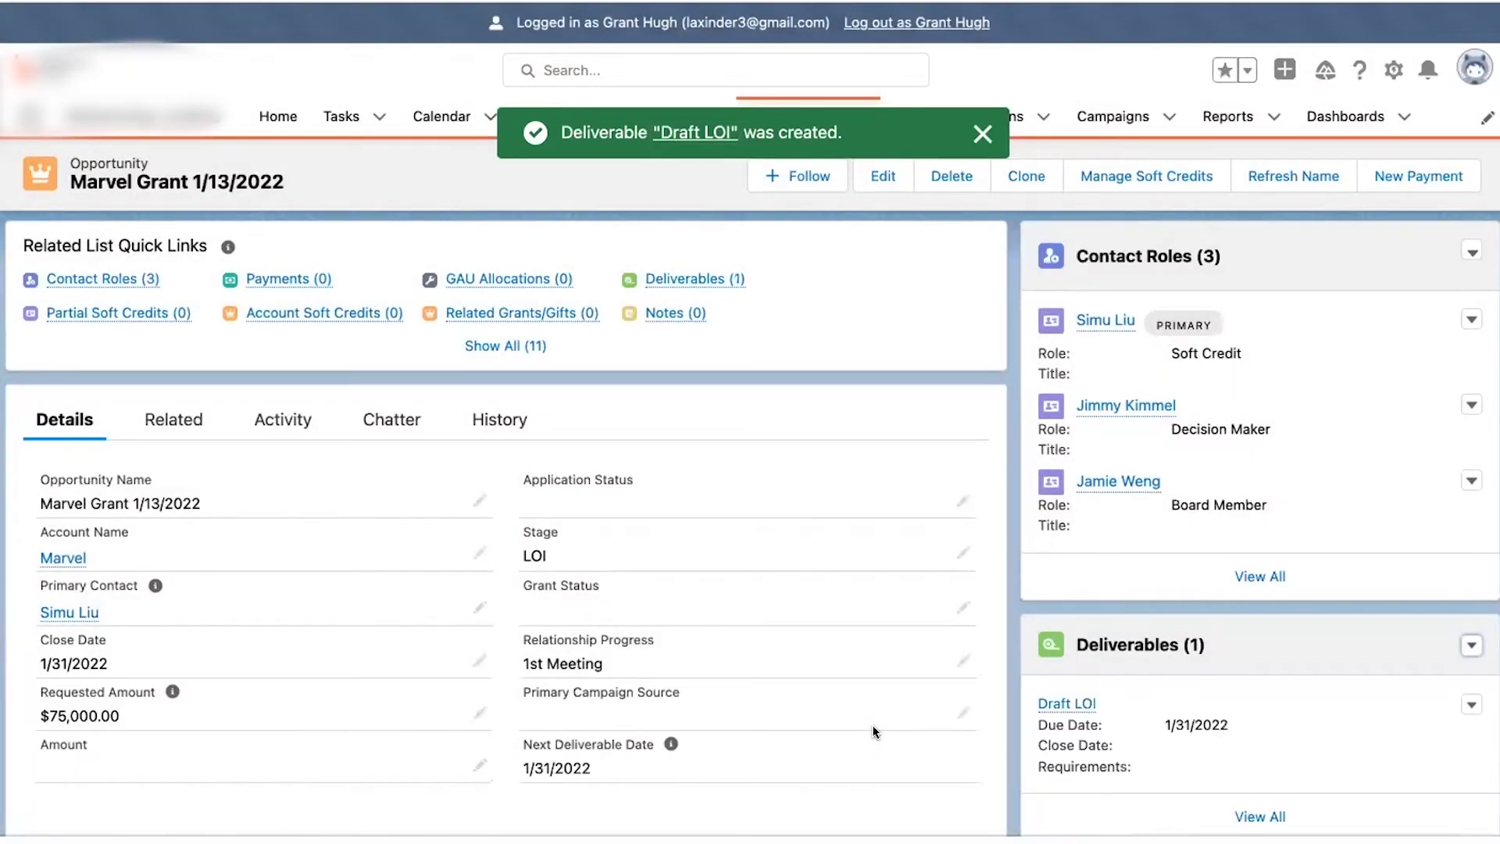
- Open the Draft LOI record from the grant's Deliverables related list
scroll(1131, 631, "down", 1)
scroll(1131, 631, "down", 1)
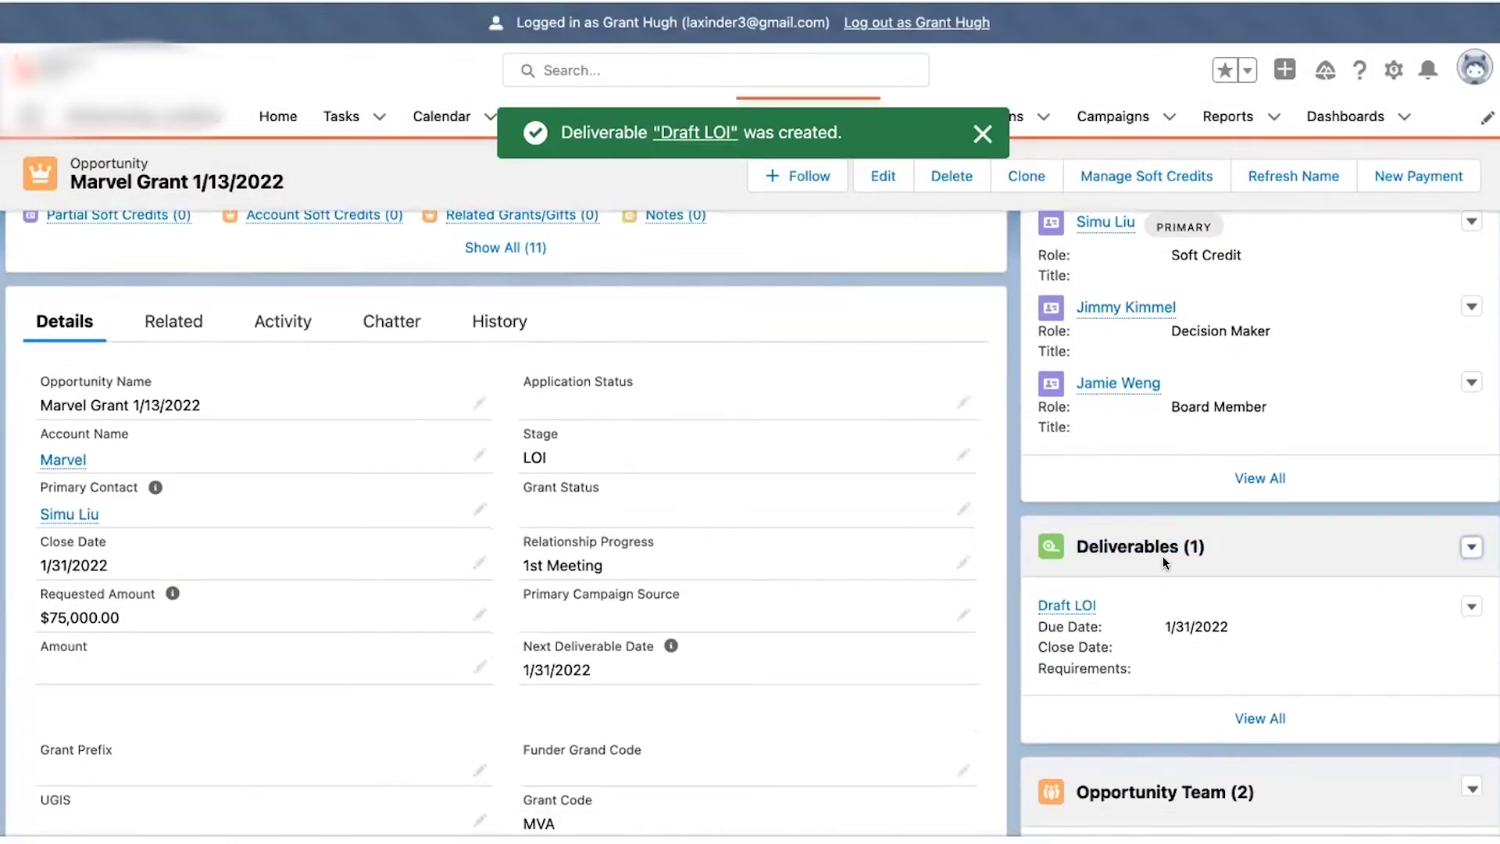
mouse_move(1049, 611)
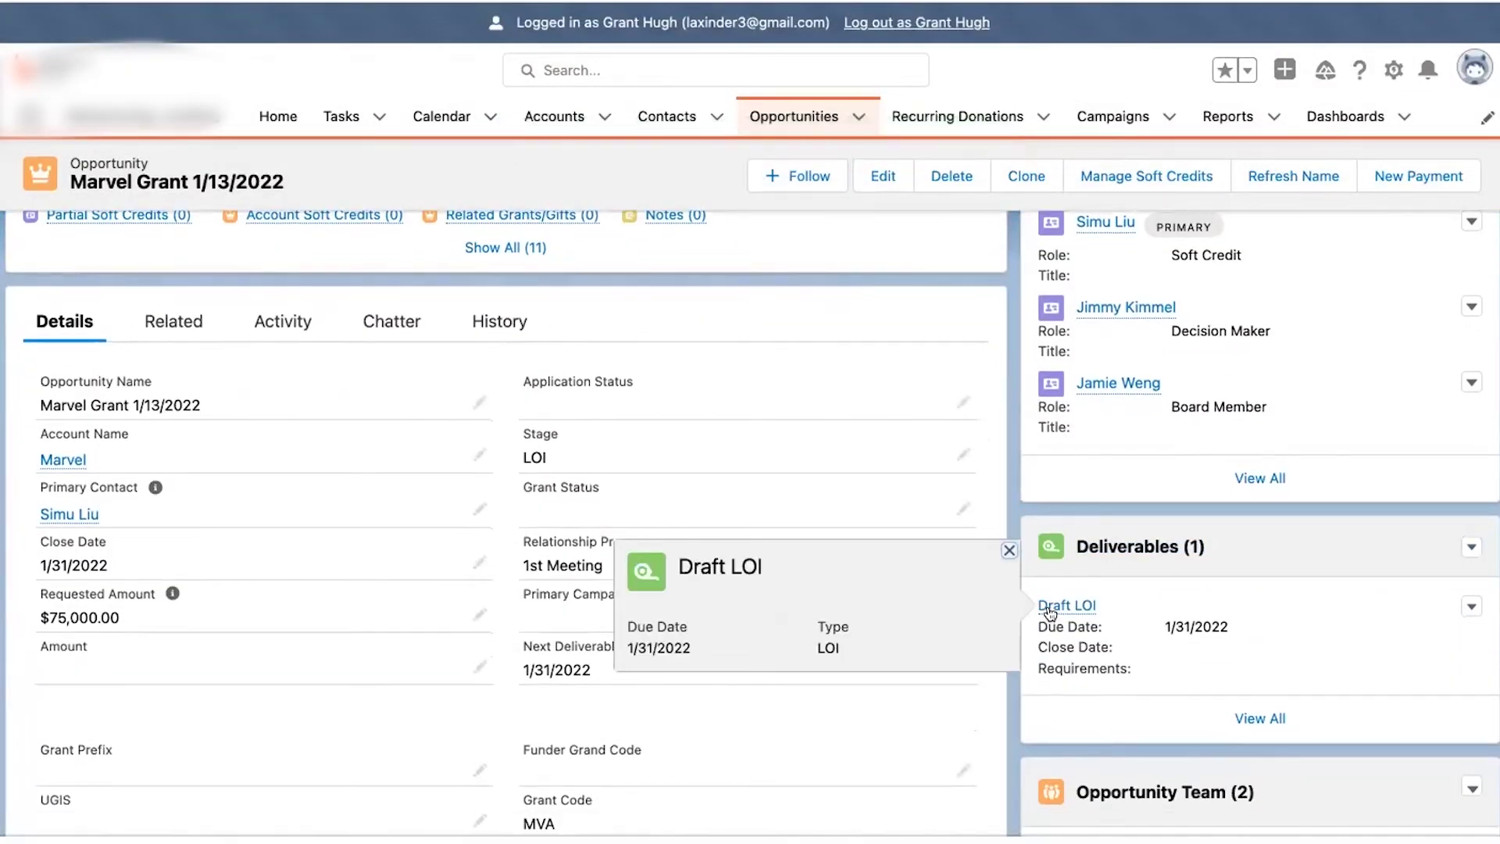
left_click(1050, 607)
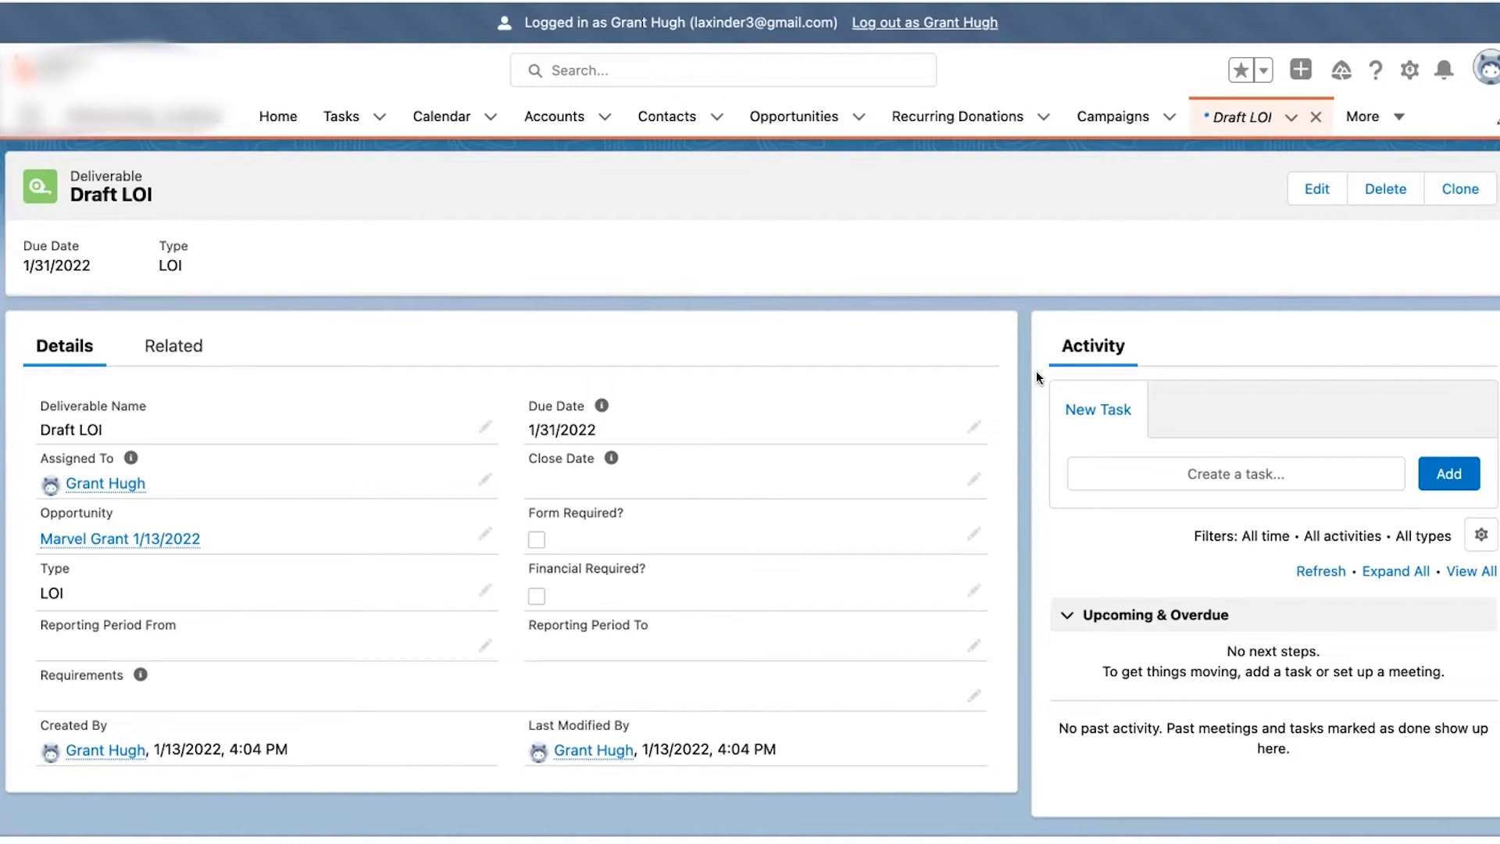
- Add a 'Letter of Intent Research' task due 1/18/2022 to the Draft LOI deliverable
left_click(1158, 473)
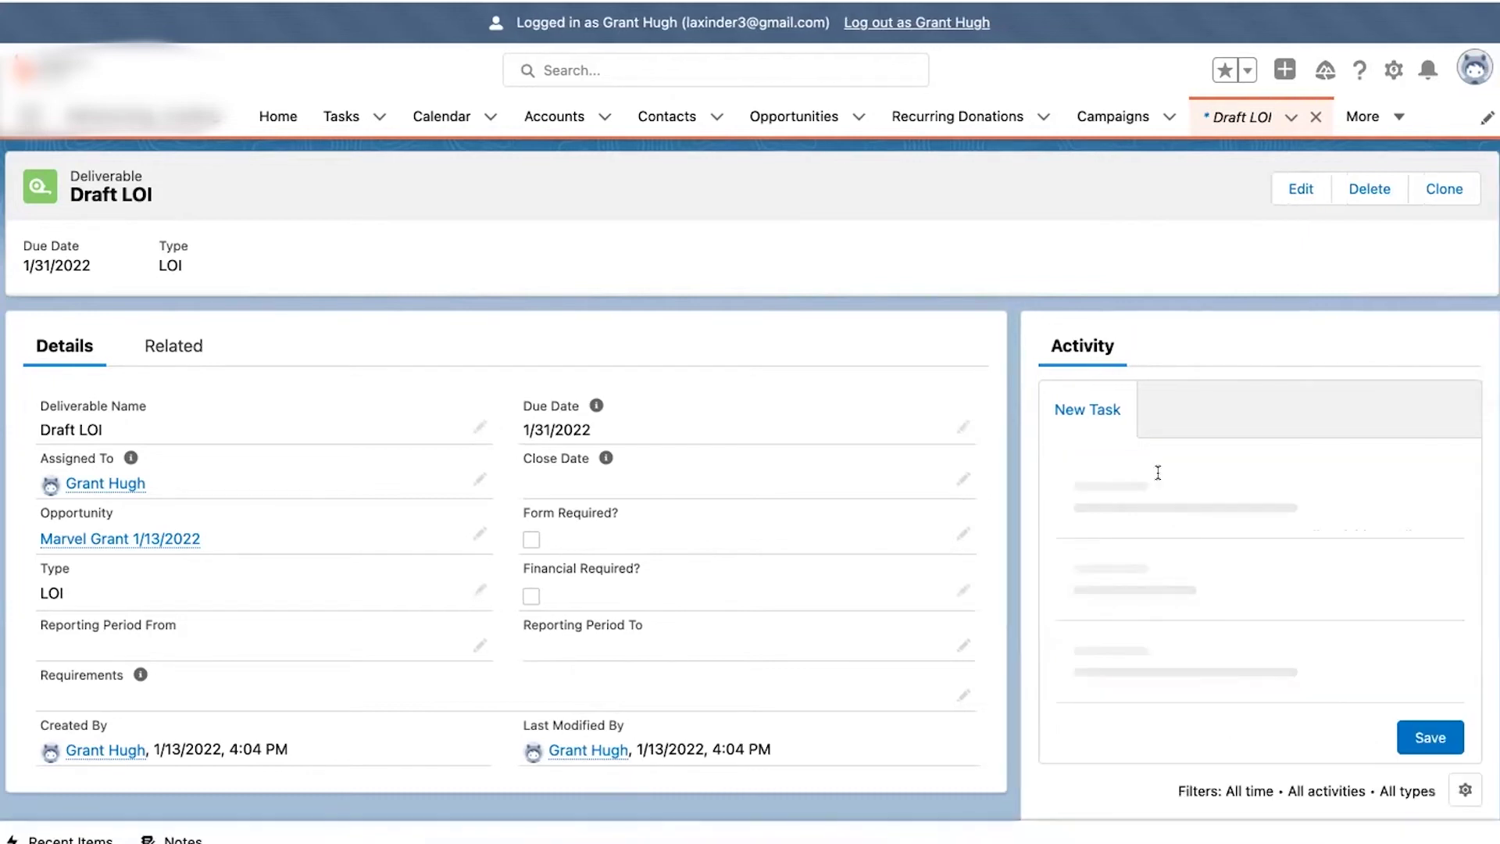
left_click(1165, 480)
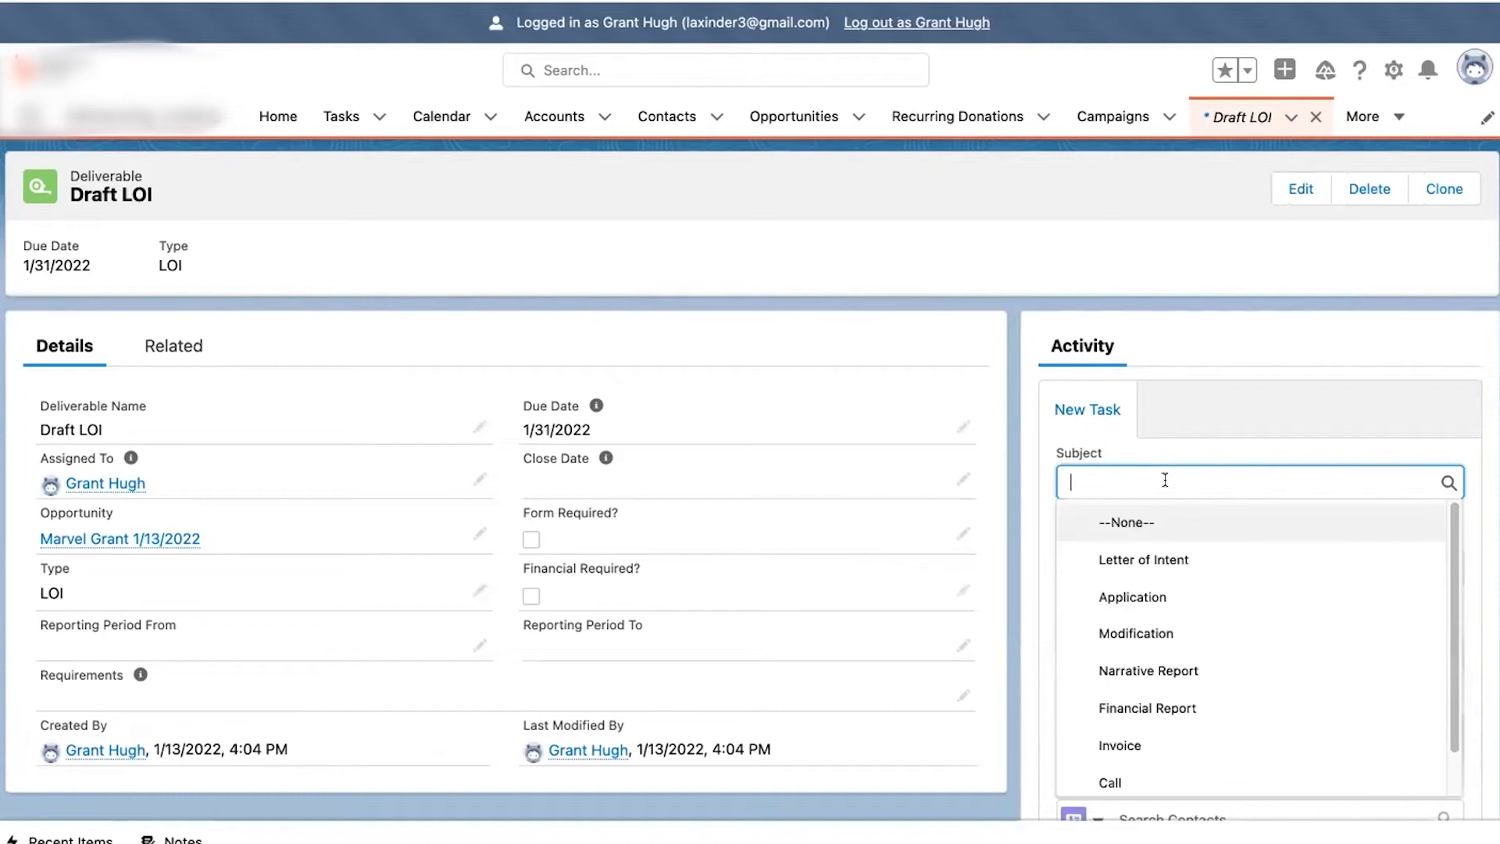
left_click(1135, 559)
type("Research")
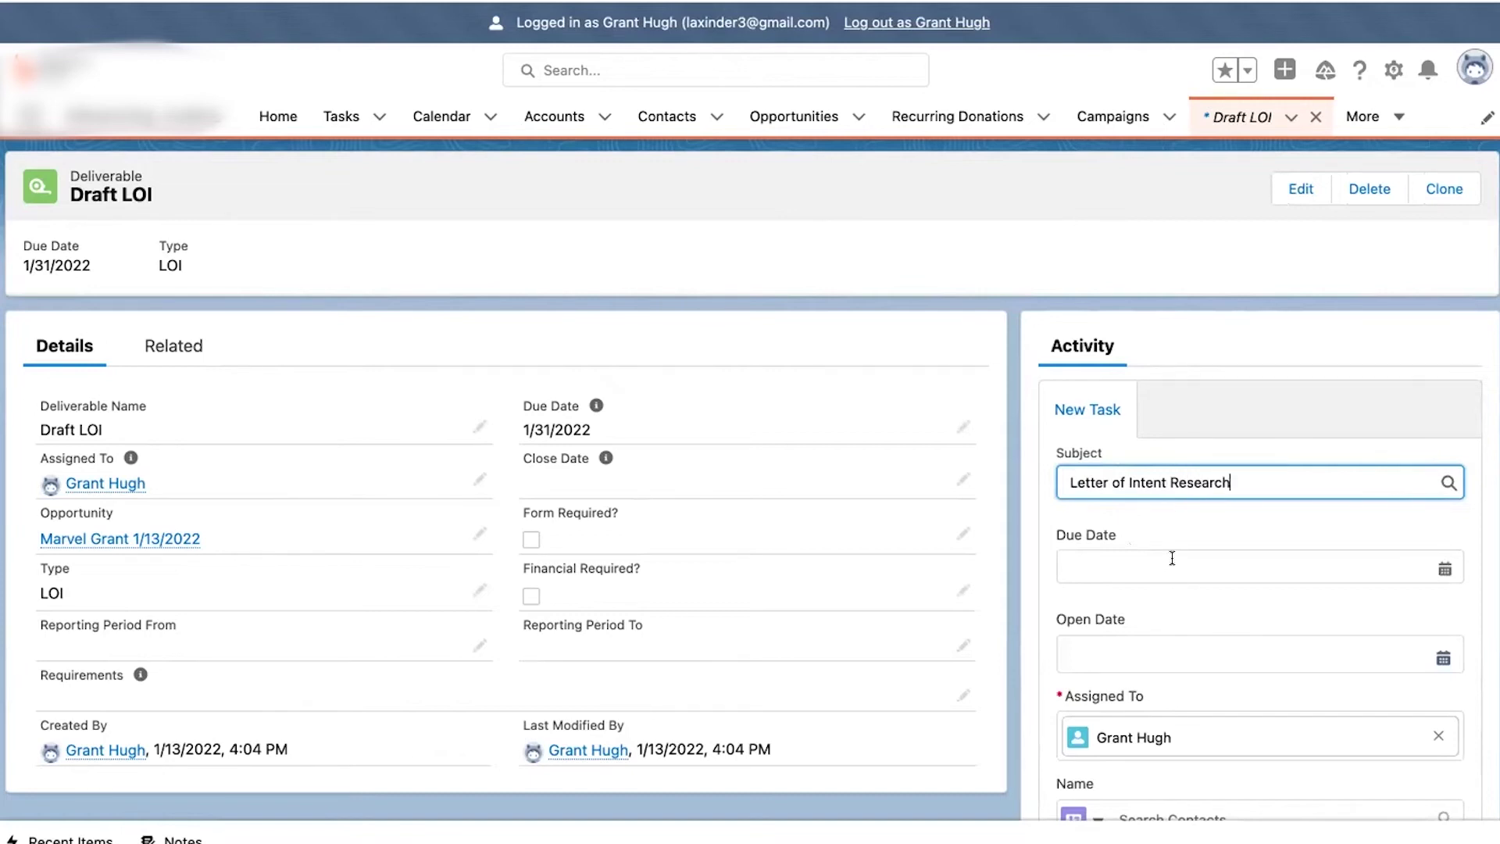
left_click(1172, 558)
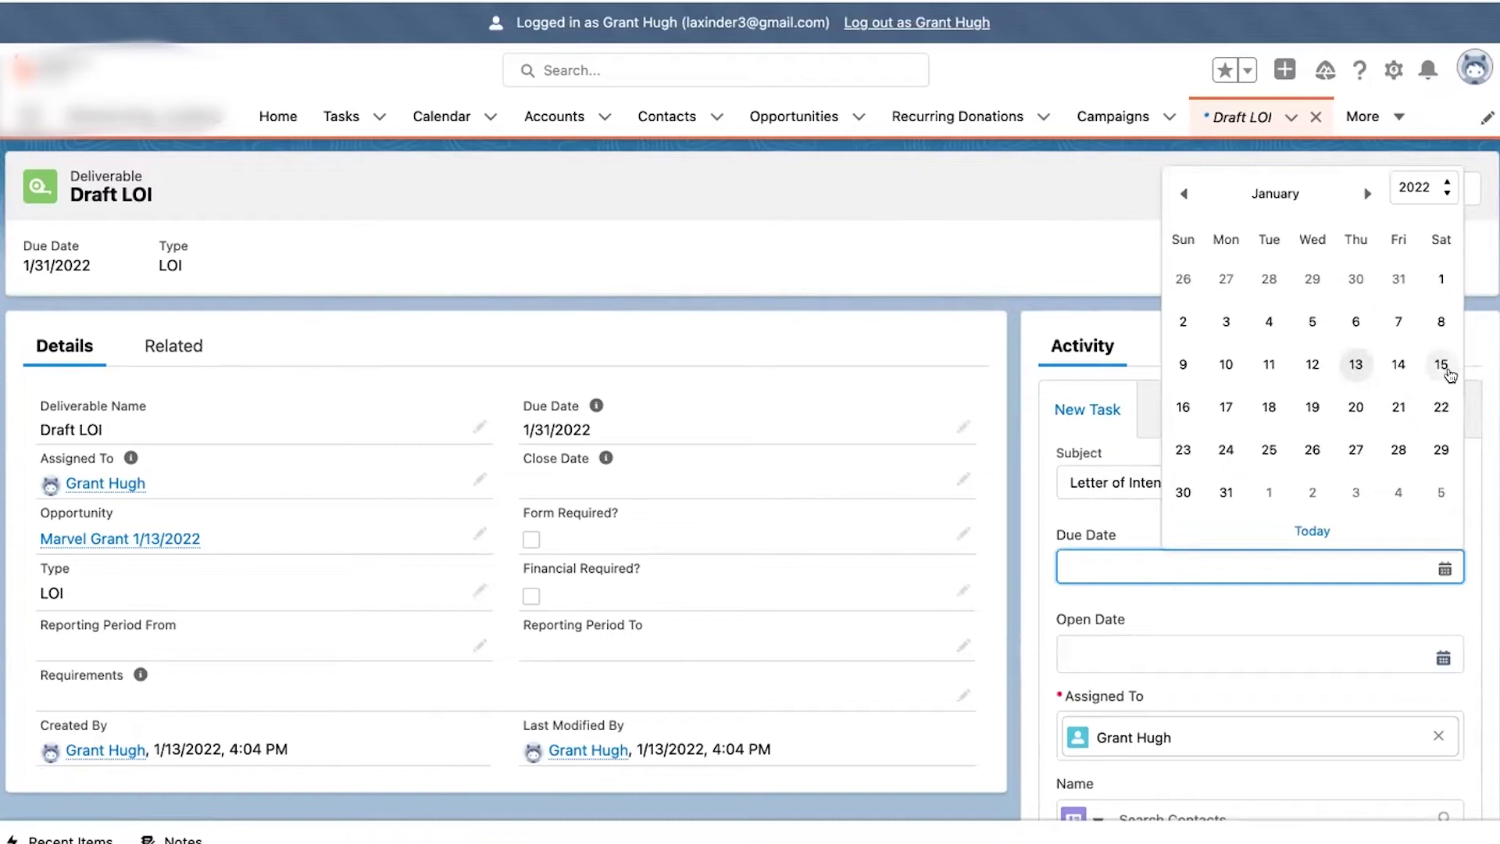
left_click(1269, 407)
scroll(1223, 640, "down", 1)
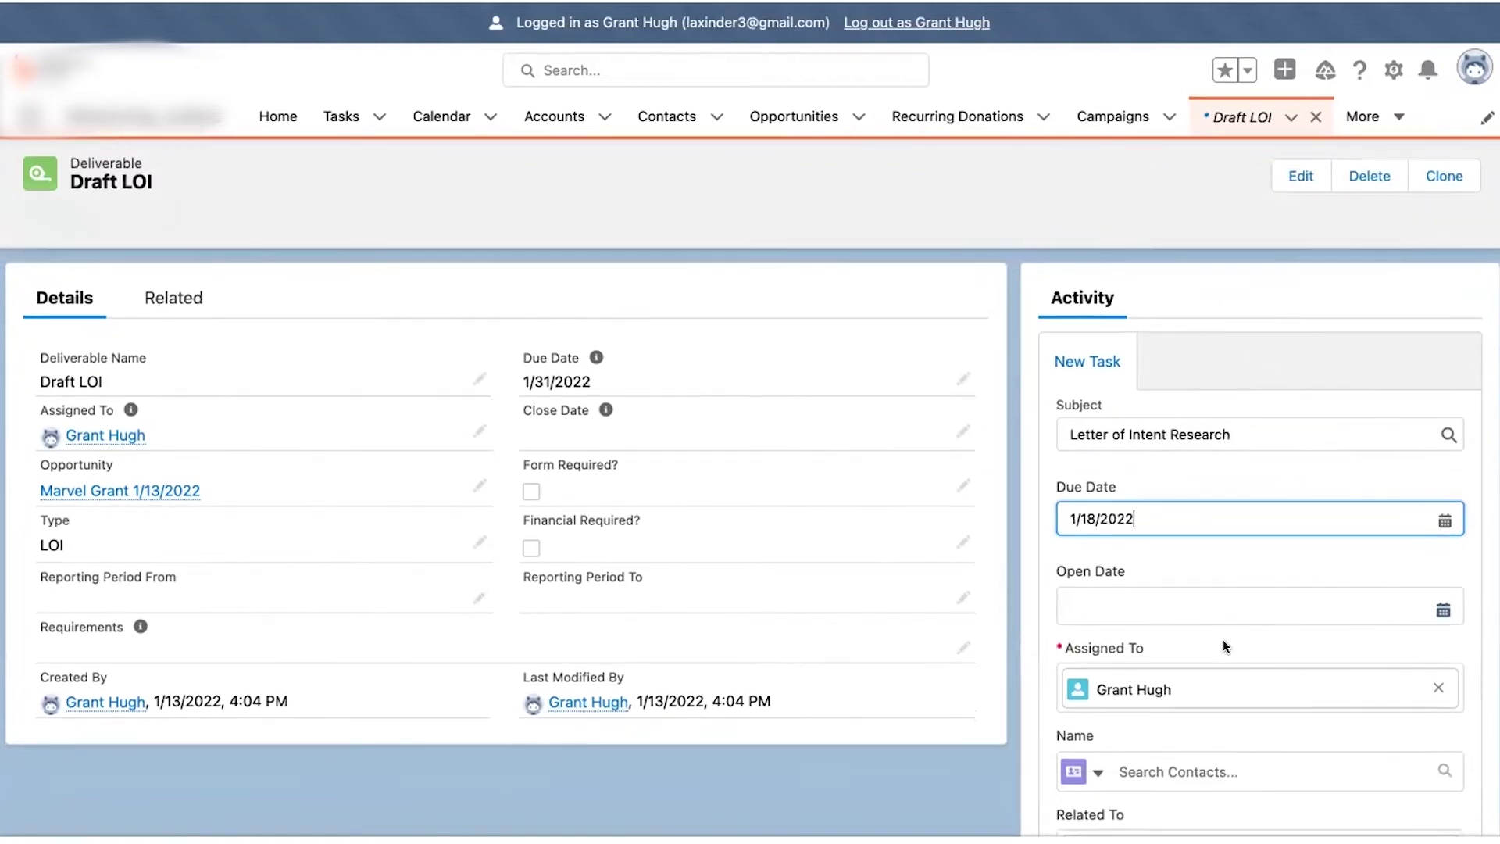
scroll(1222, 639, "down", 4)
scroll(1222, 638, "down", 1)
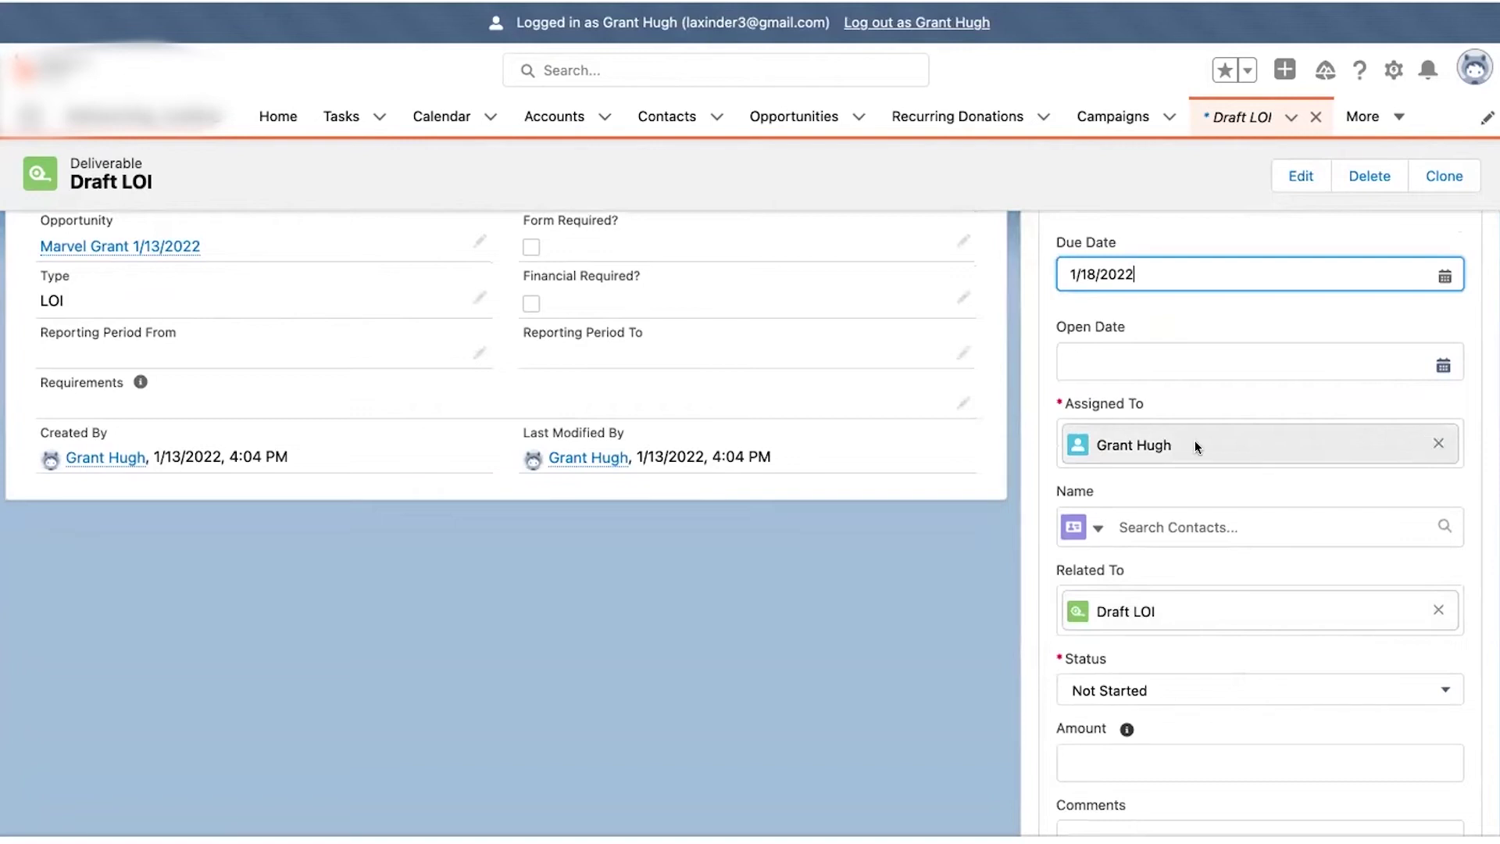
scroll(1208, 586, "down", 3)
scroll(1209, 586, "down", 2)
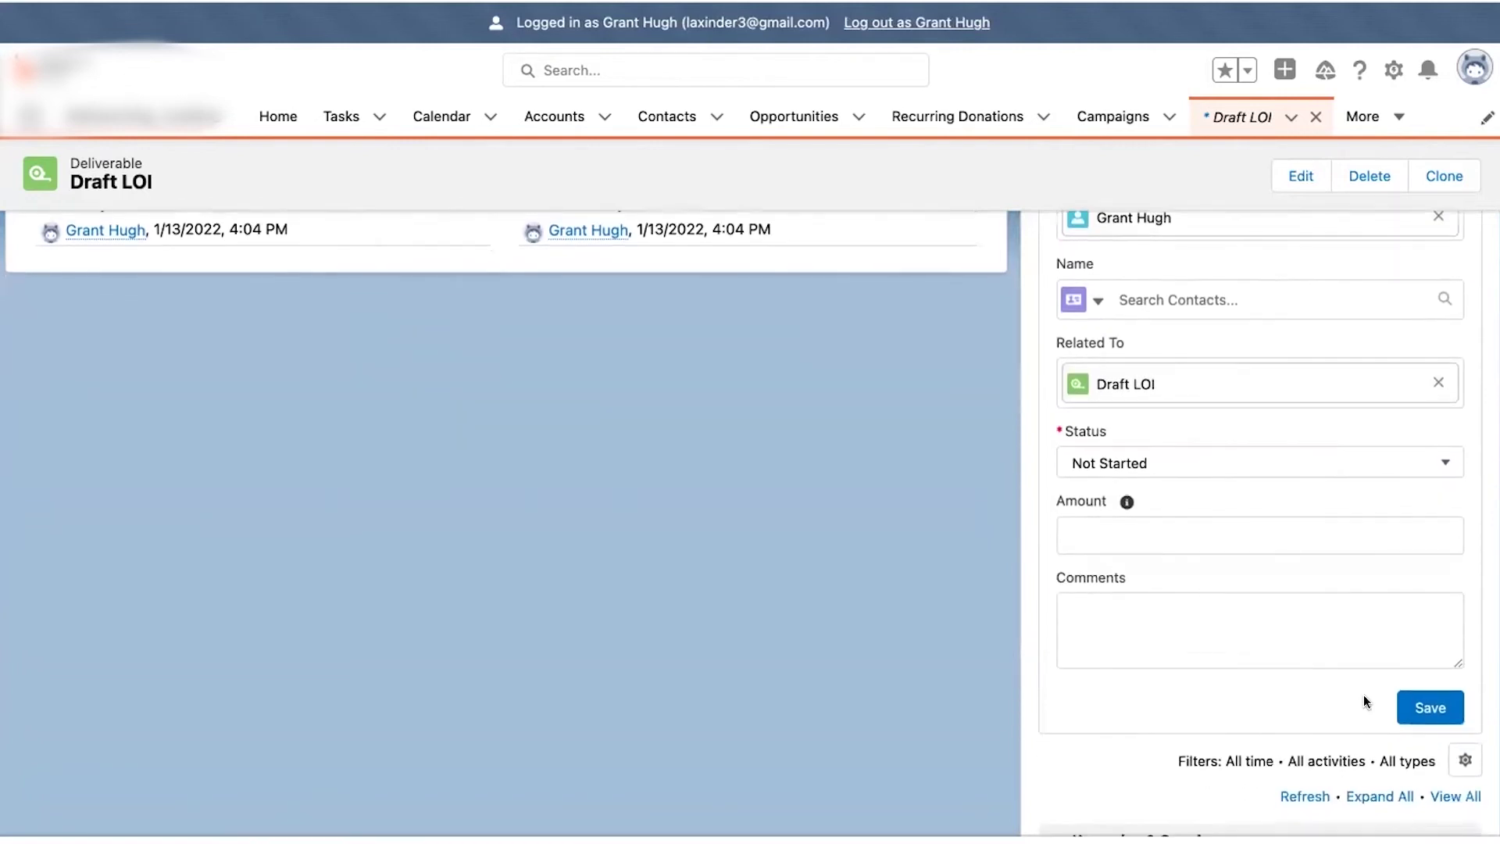
left_click(1126, 603)
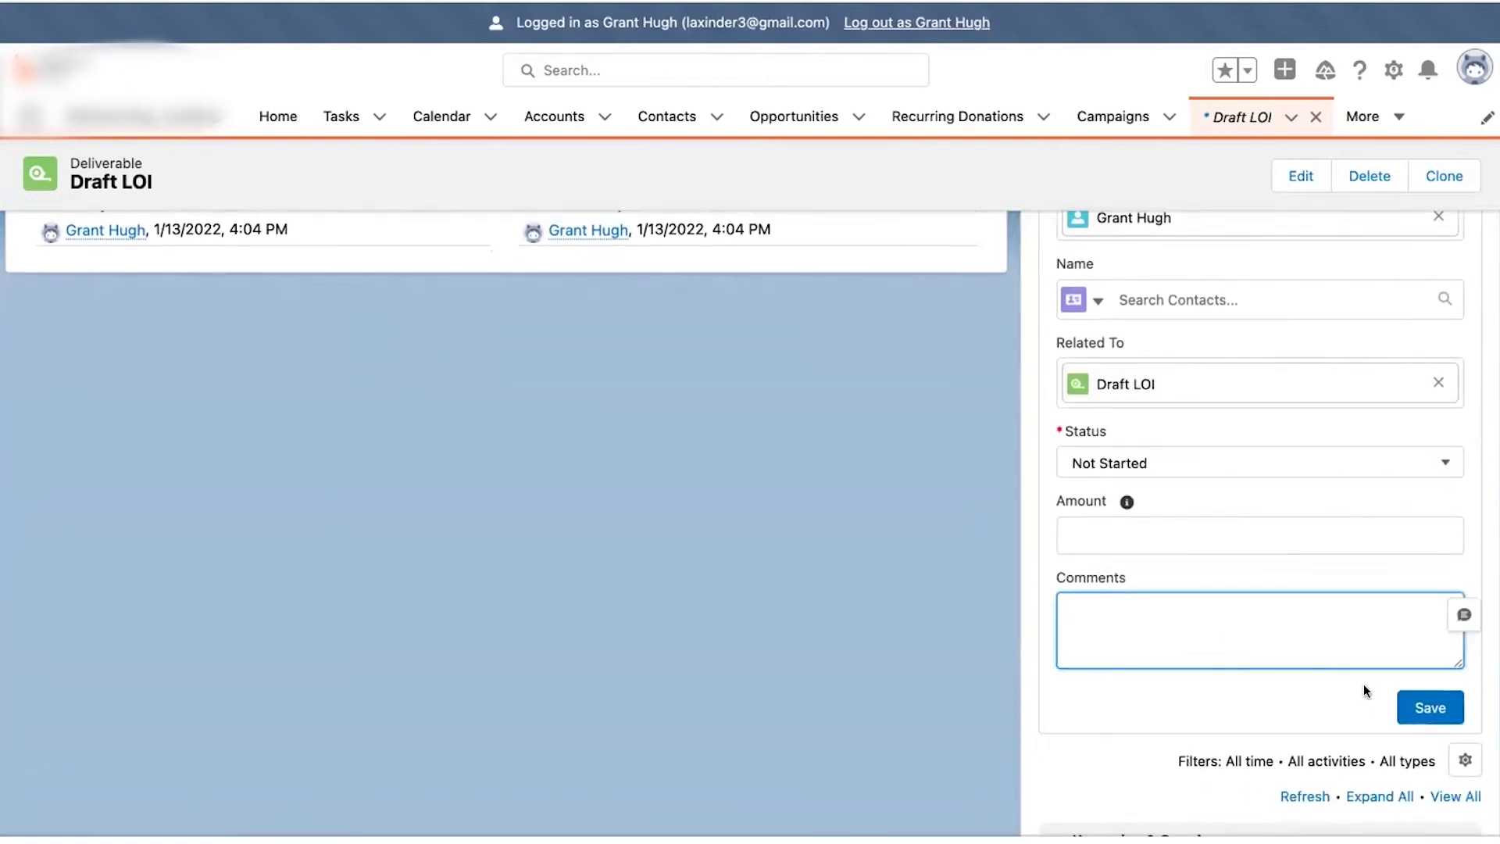
left_click(1410, 707)
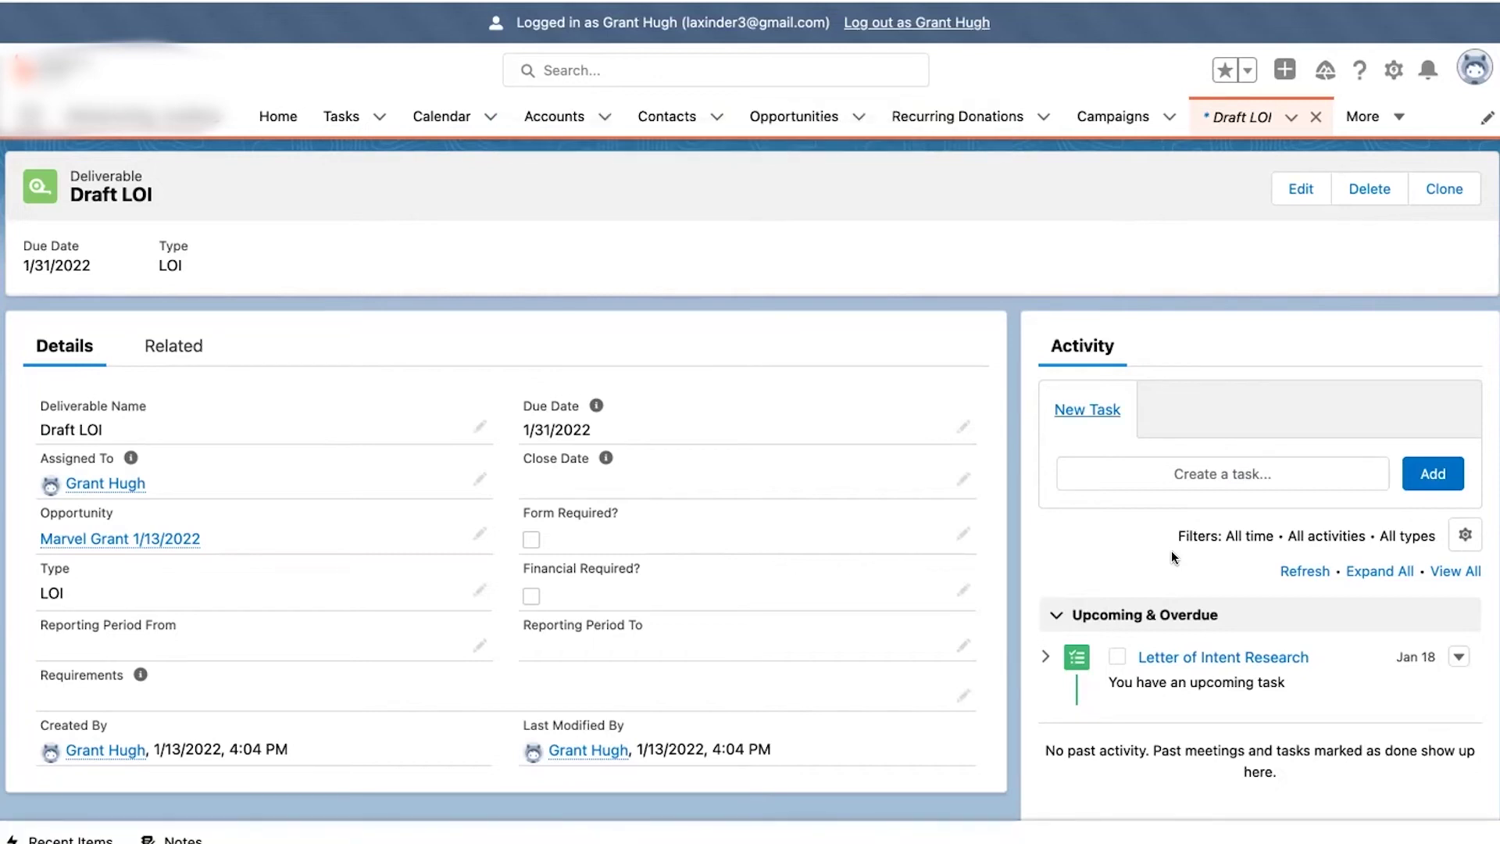
scroll(1170, 550, "down", 2)
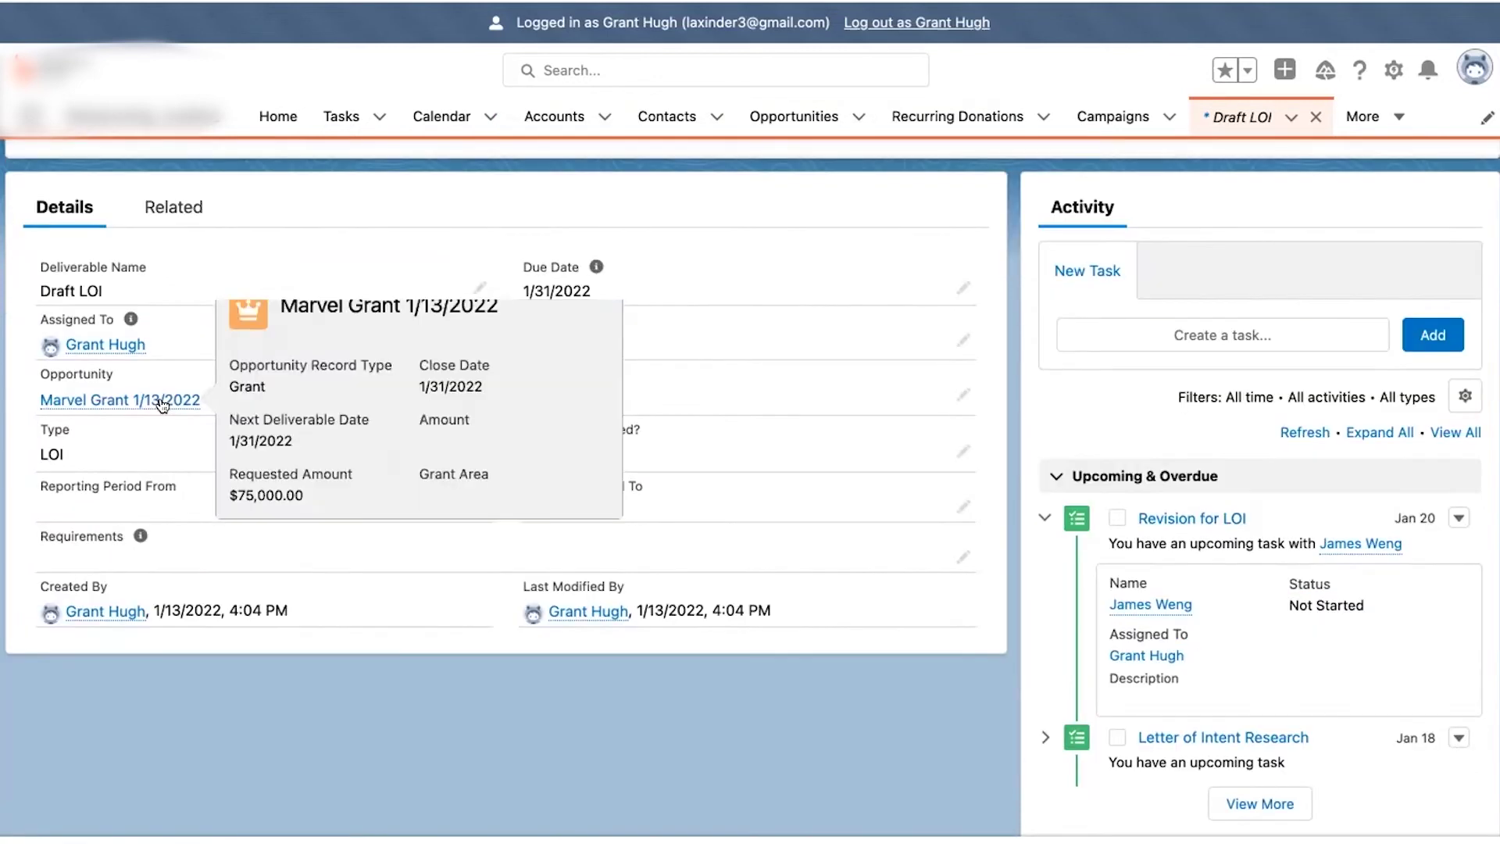
- On Marvel Grant, edit the Draft LOI deliverable's close date to 1/13/2022 and save
left_click(159, 400)
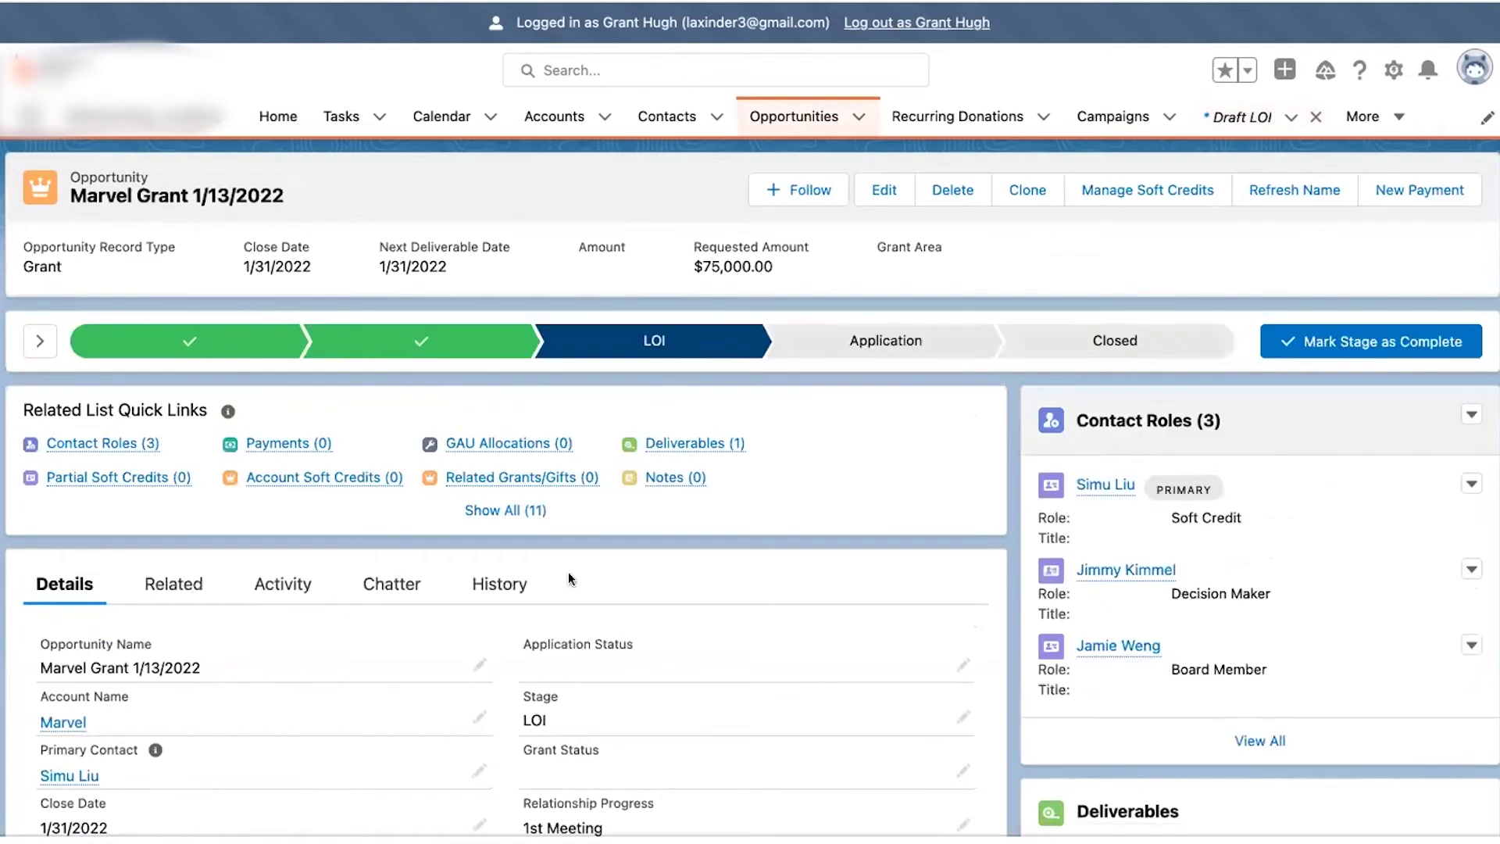
scroll(1062, 602, "down", 2)
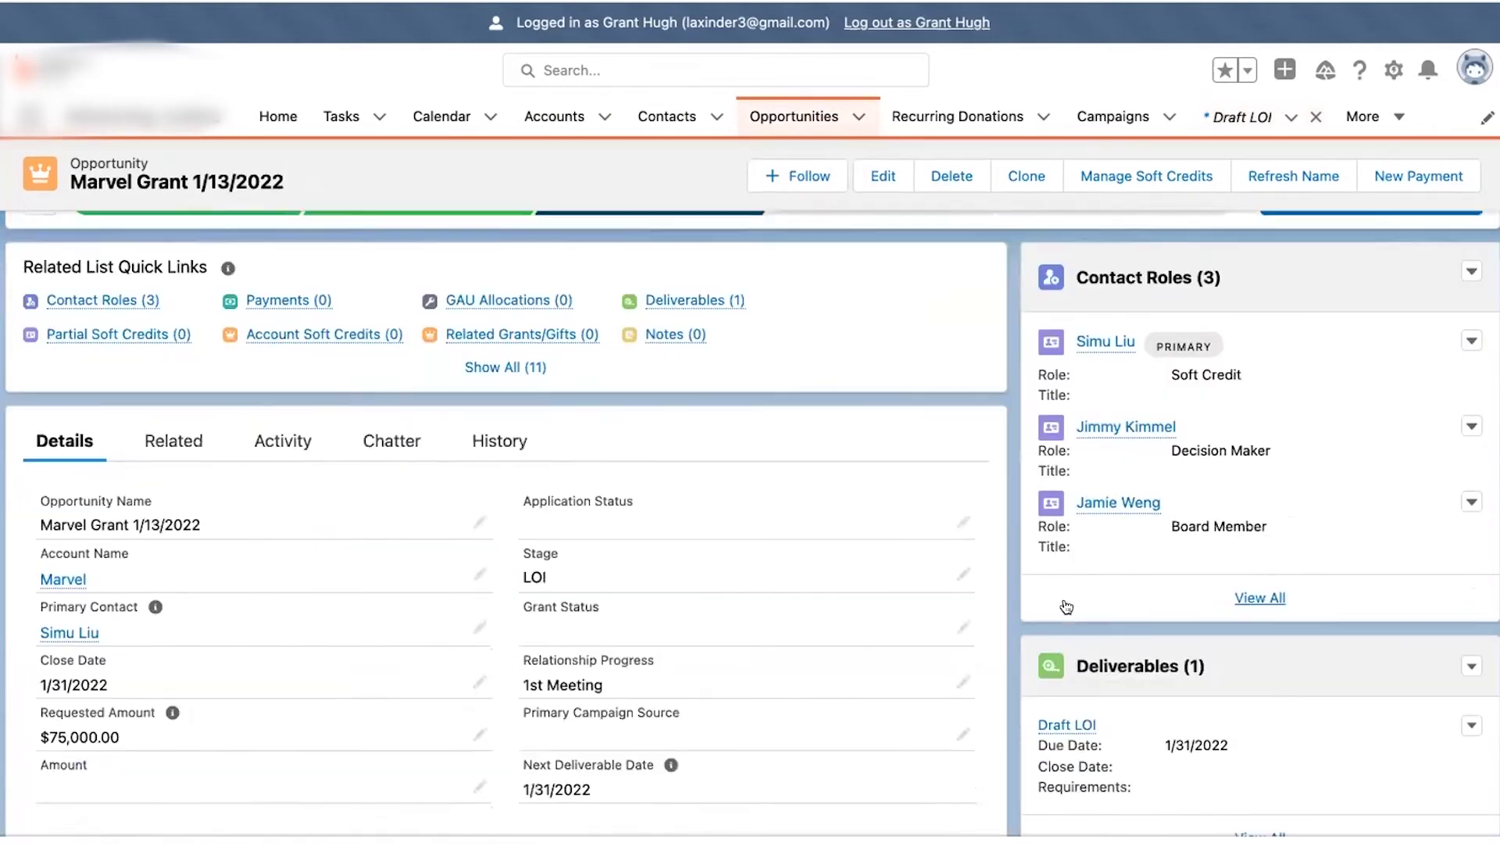
scroll(1221, 729, "down", 1)
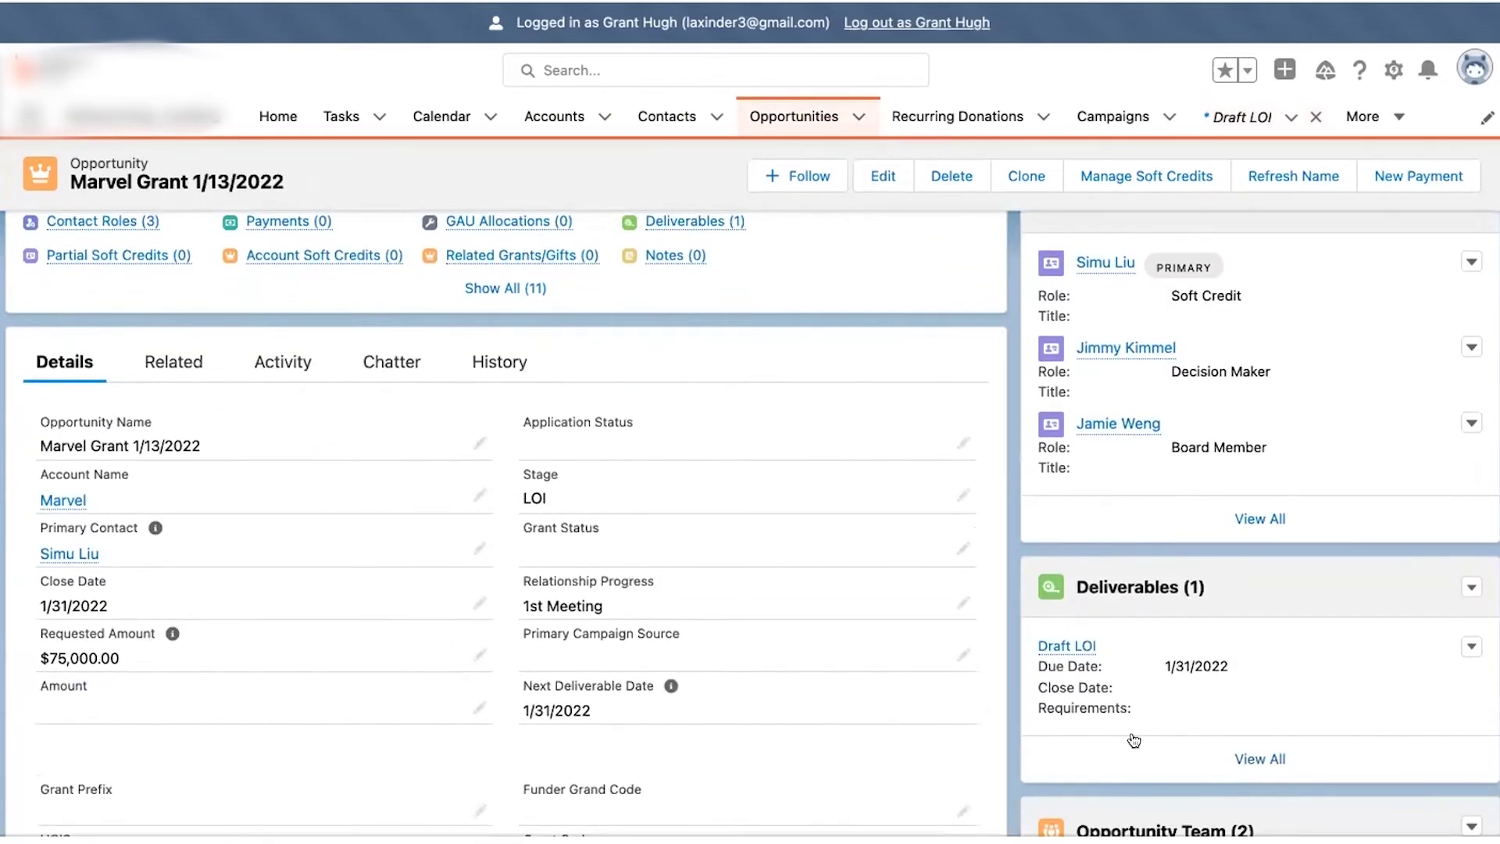
left_click(1471, 646)
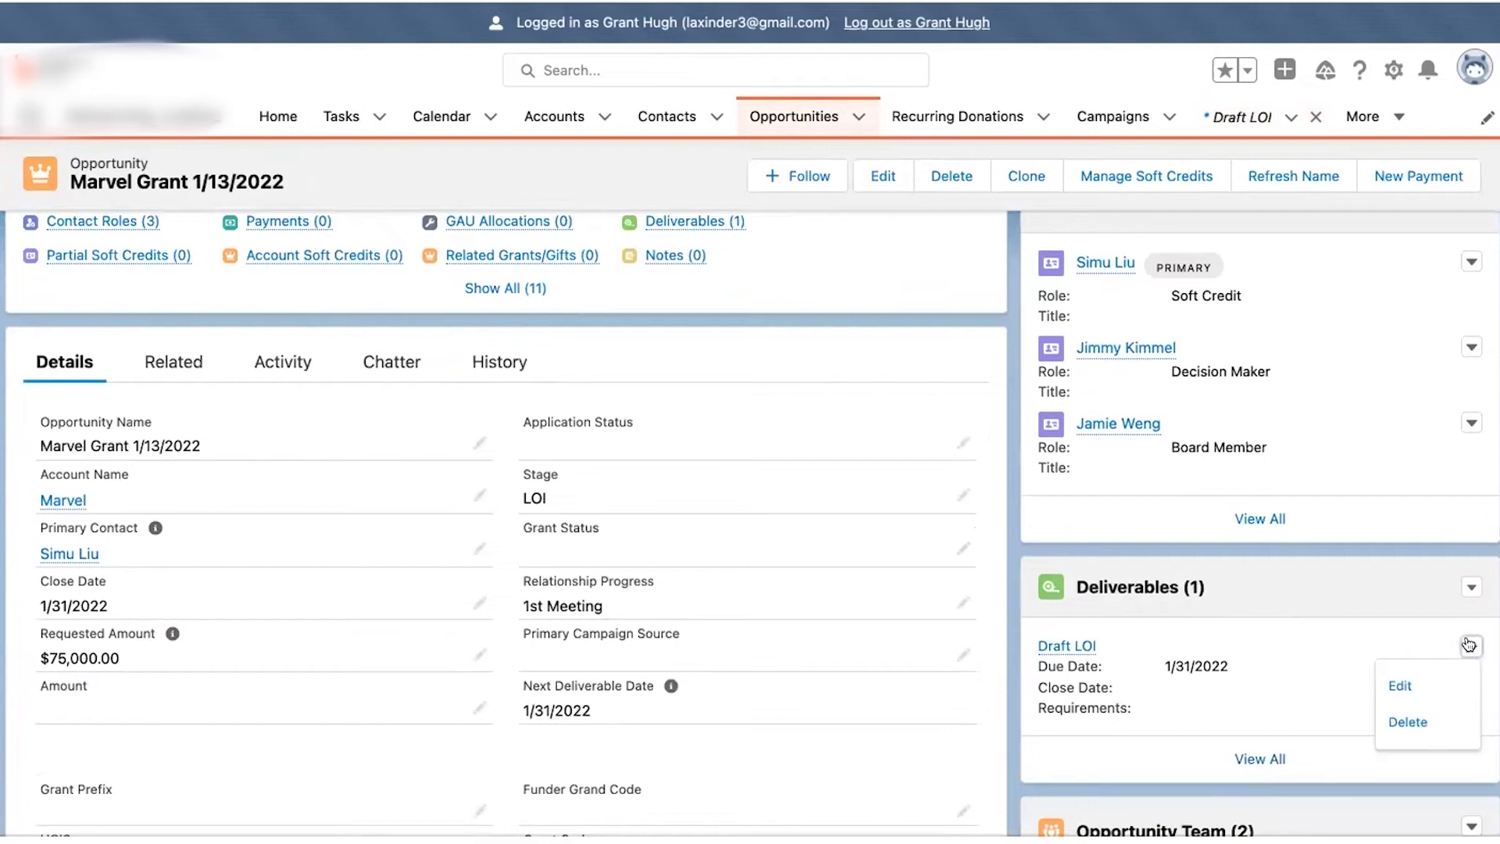
left_click(1418, 686)
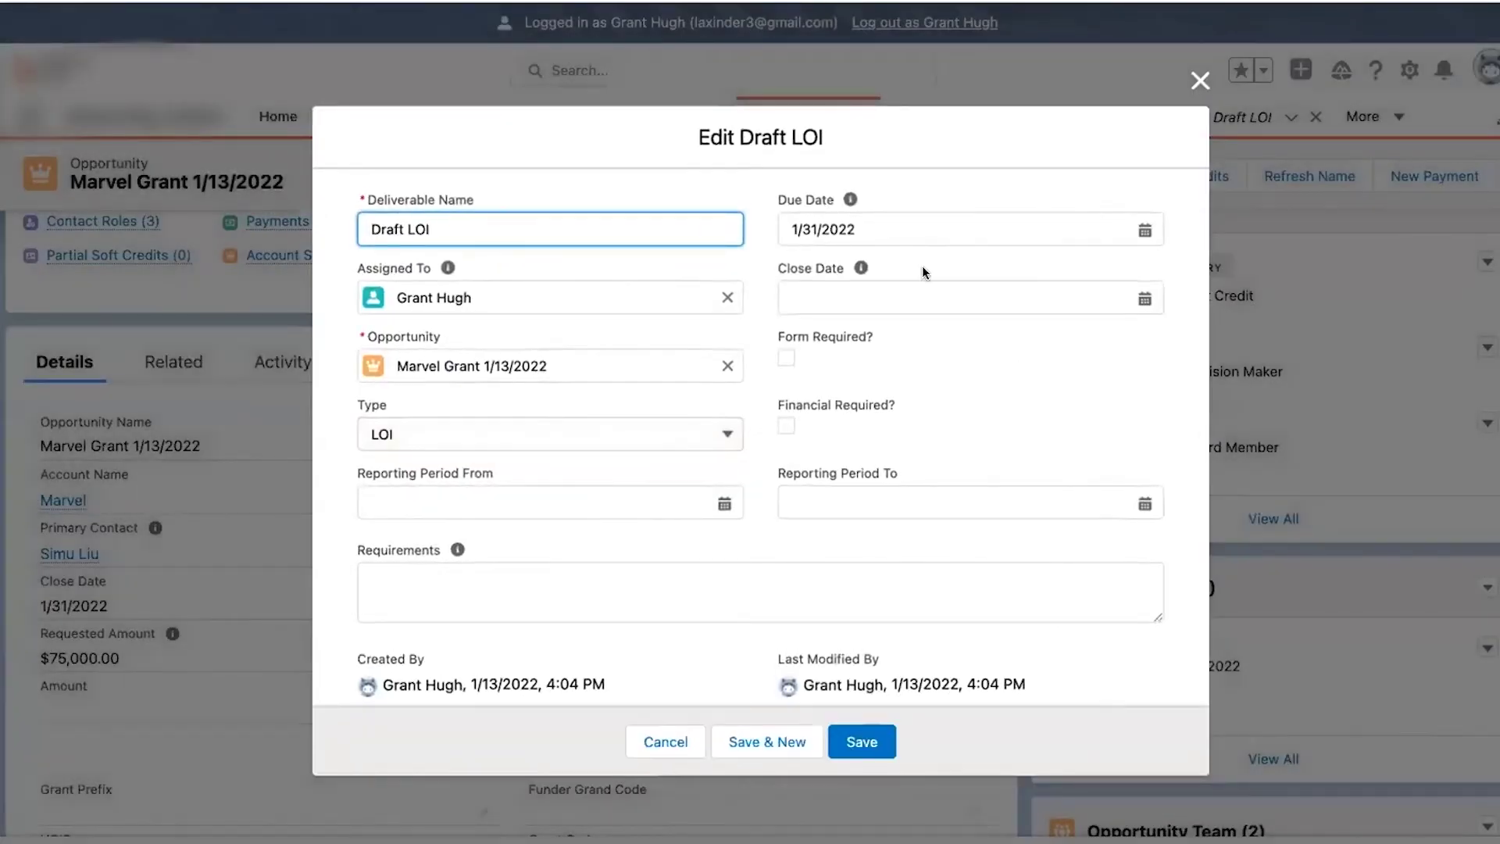
left_click(922, 291)
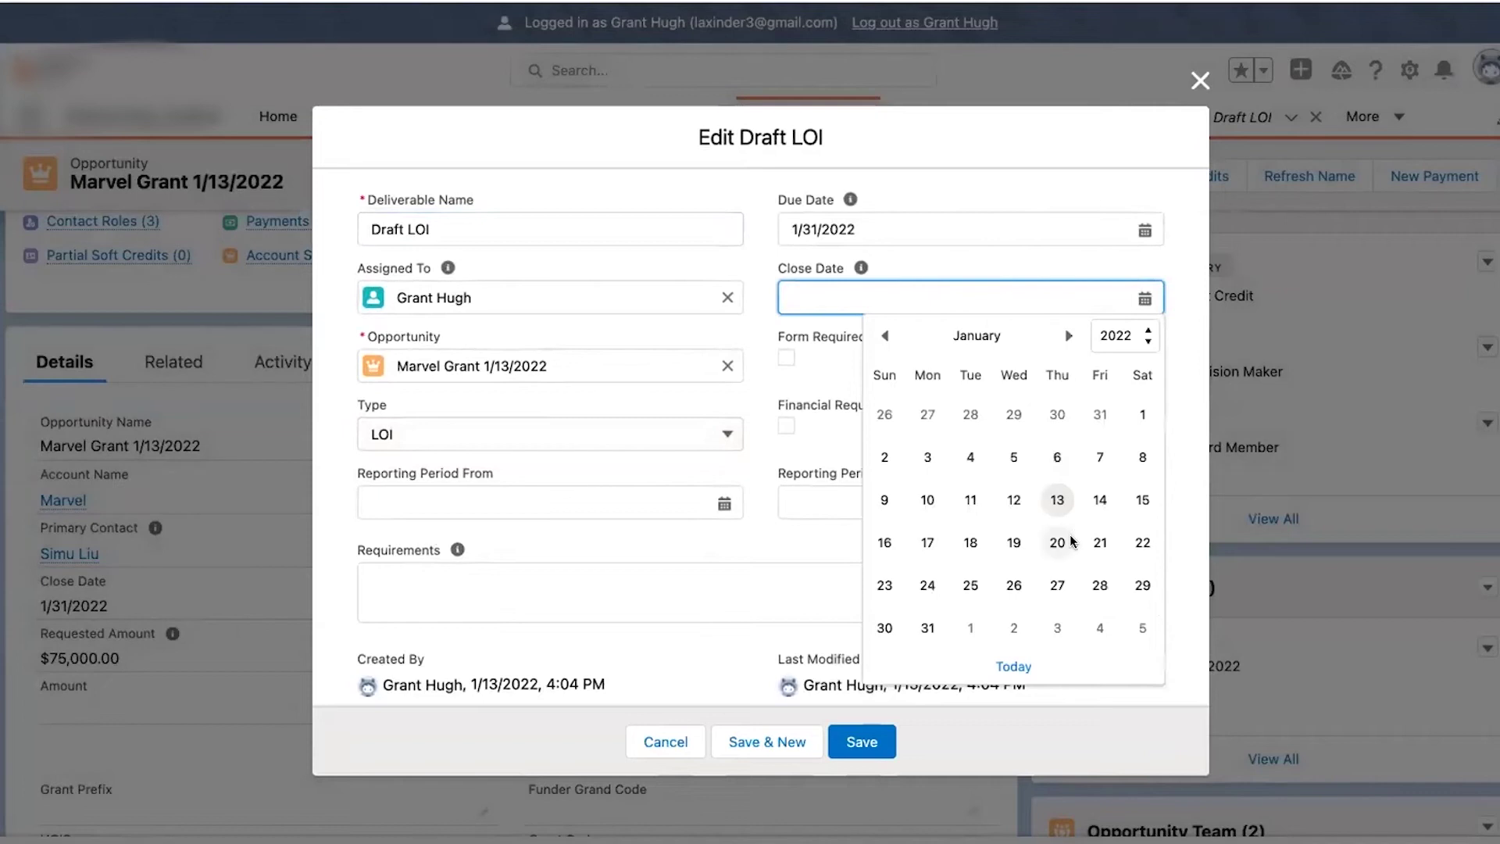
left_click(1057, 500)
left_click(881, 744)
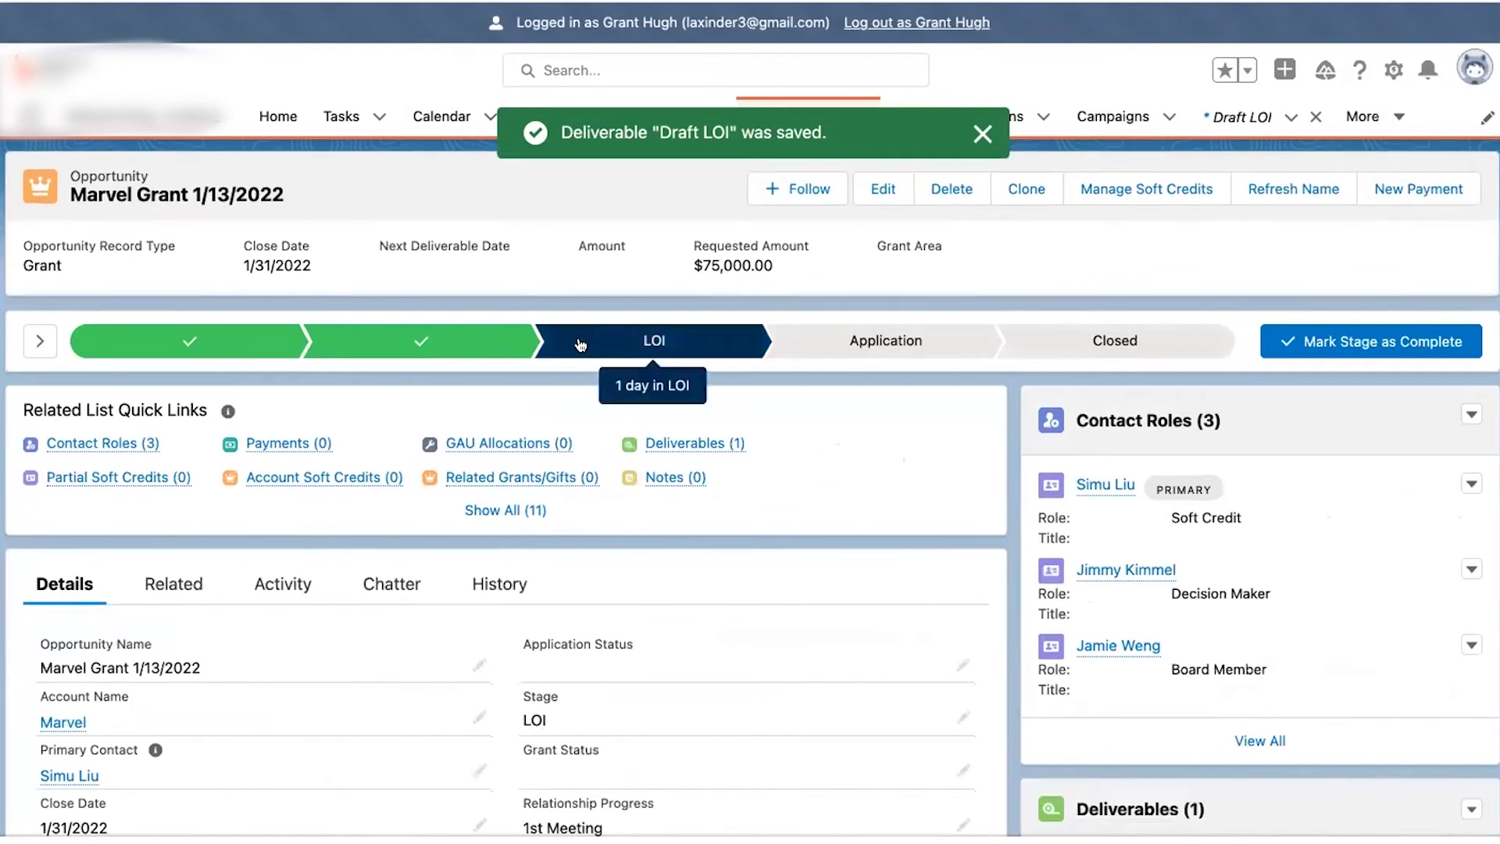
- Mark the LOI stage complete so Marvel Grant advances to the Application stage
left_click(35, 353)
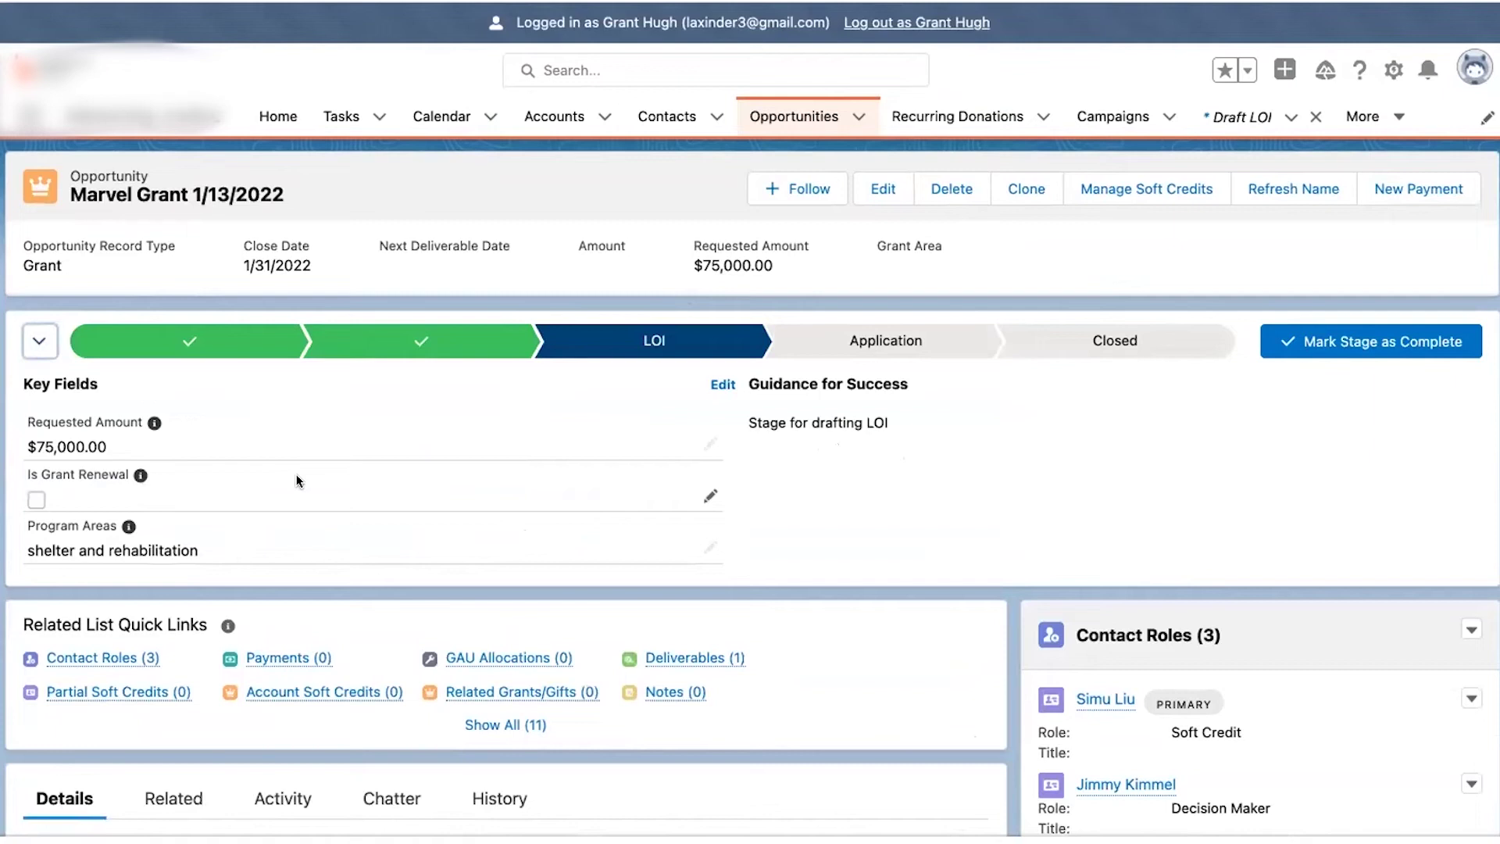
left_click(1374, 349)
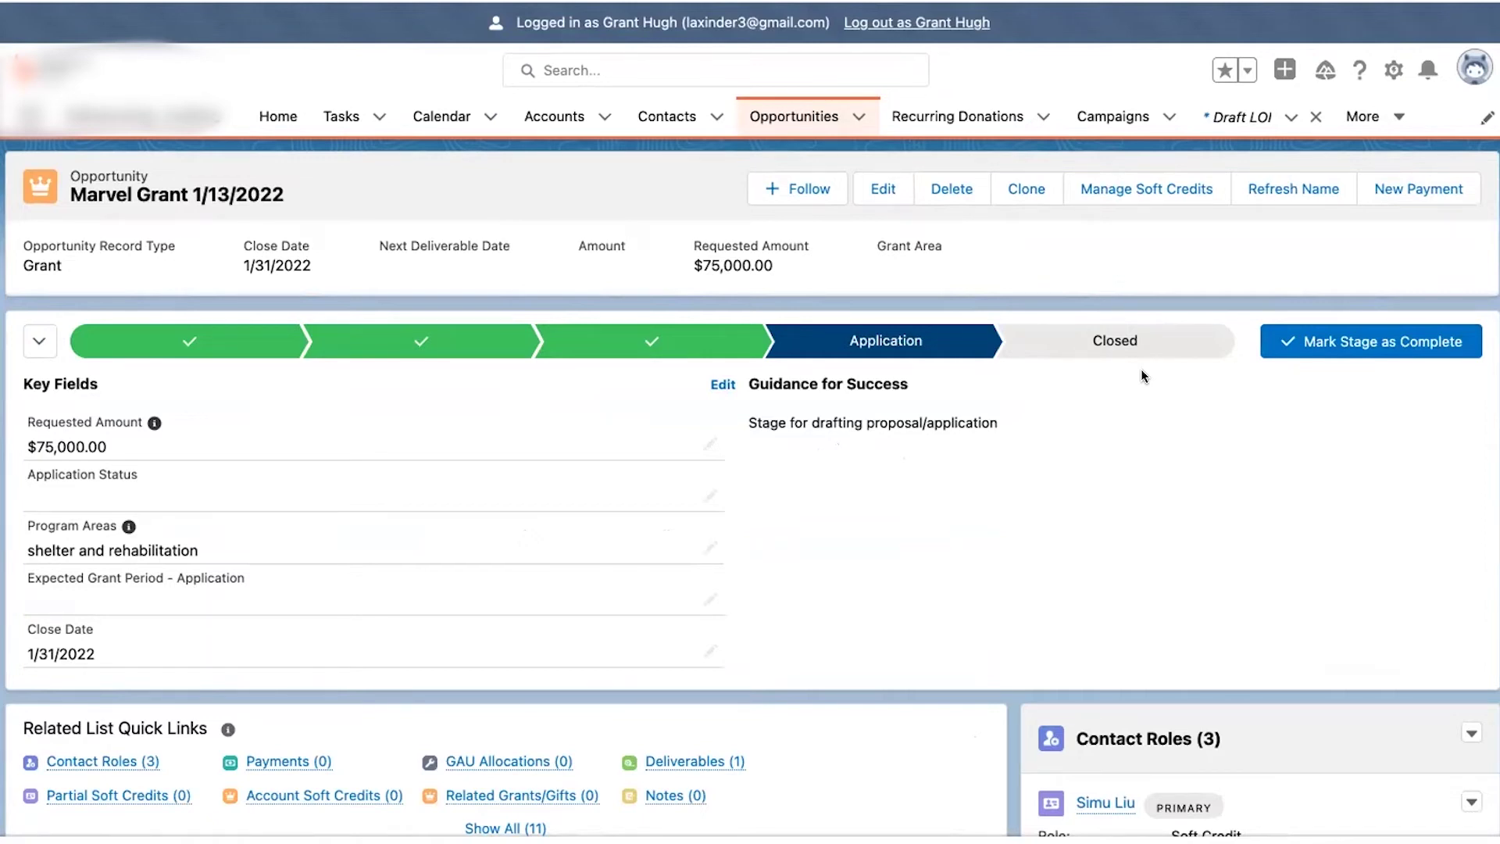
scroll(1244, 597, "down", 4)
scroll(1244, 597, "up", 2)
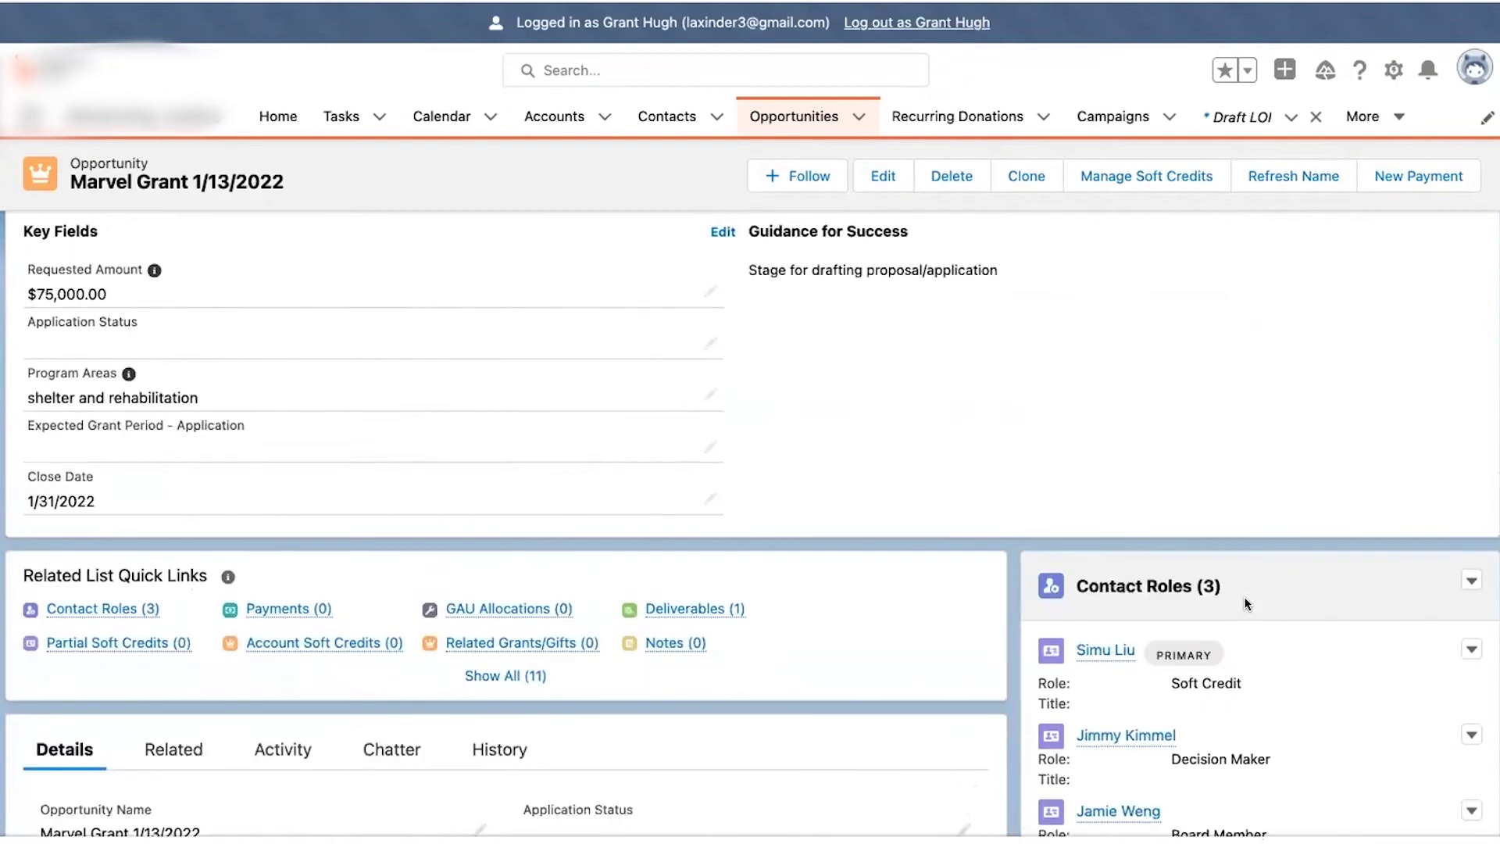
mouse_move(666, 649)
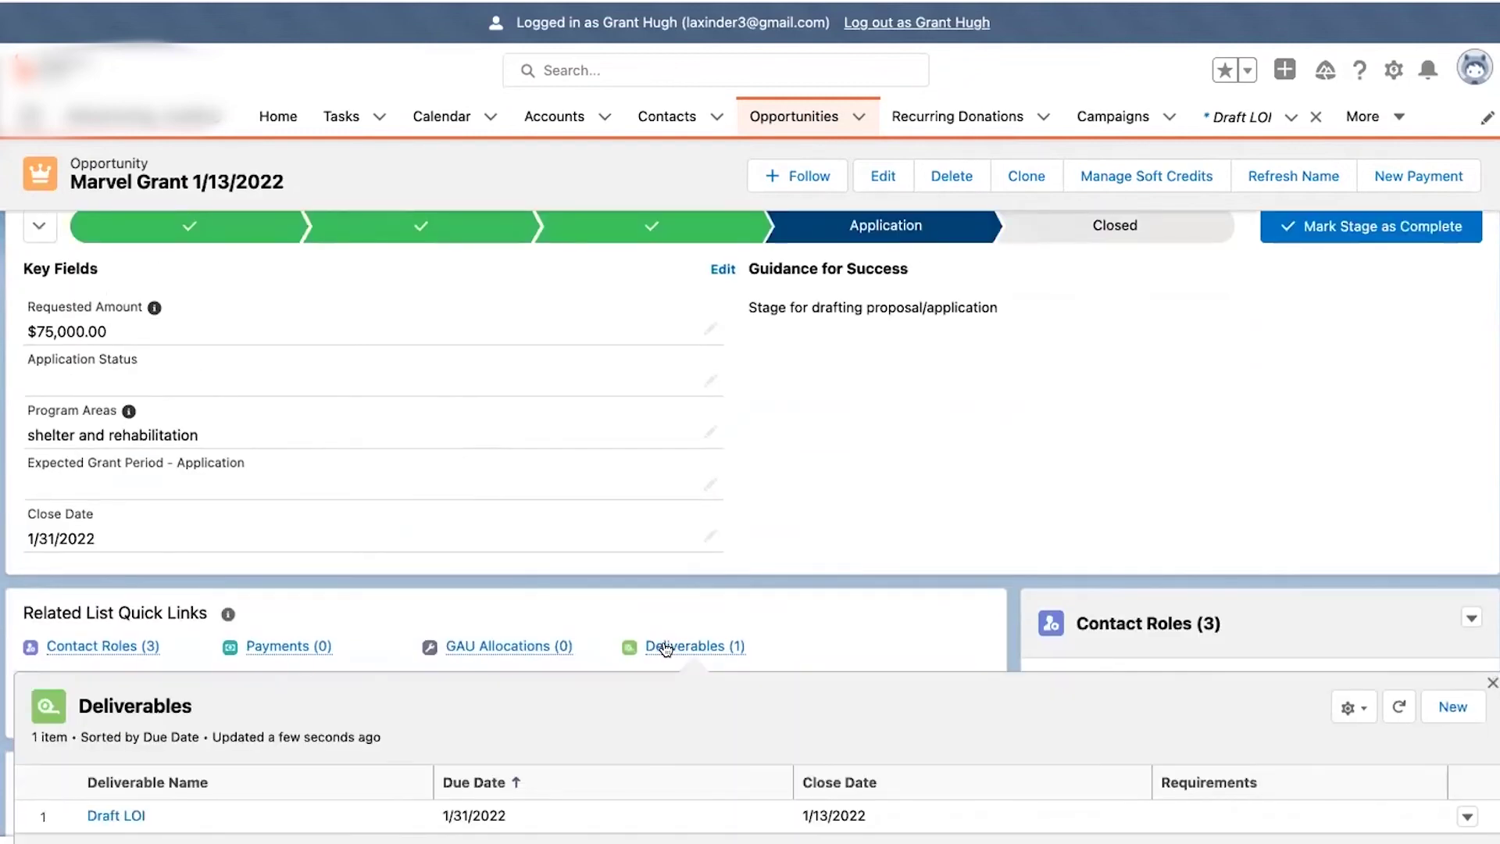
scroll(875, 585, "up", 1)
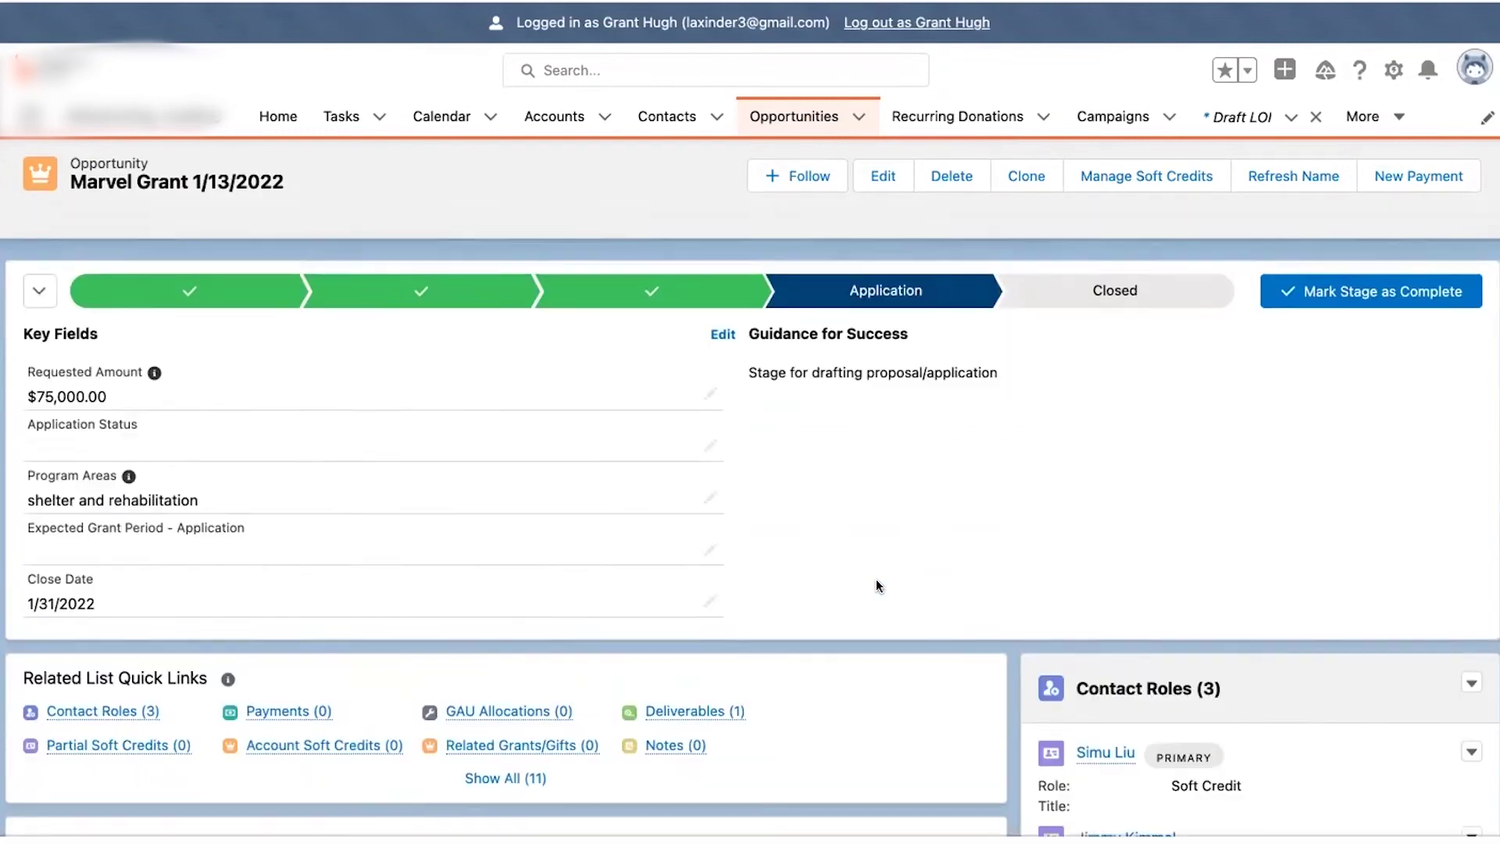
mouse_move(683, 716)
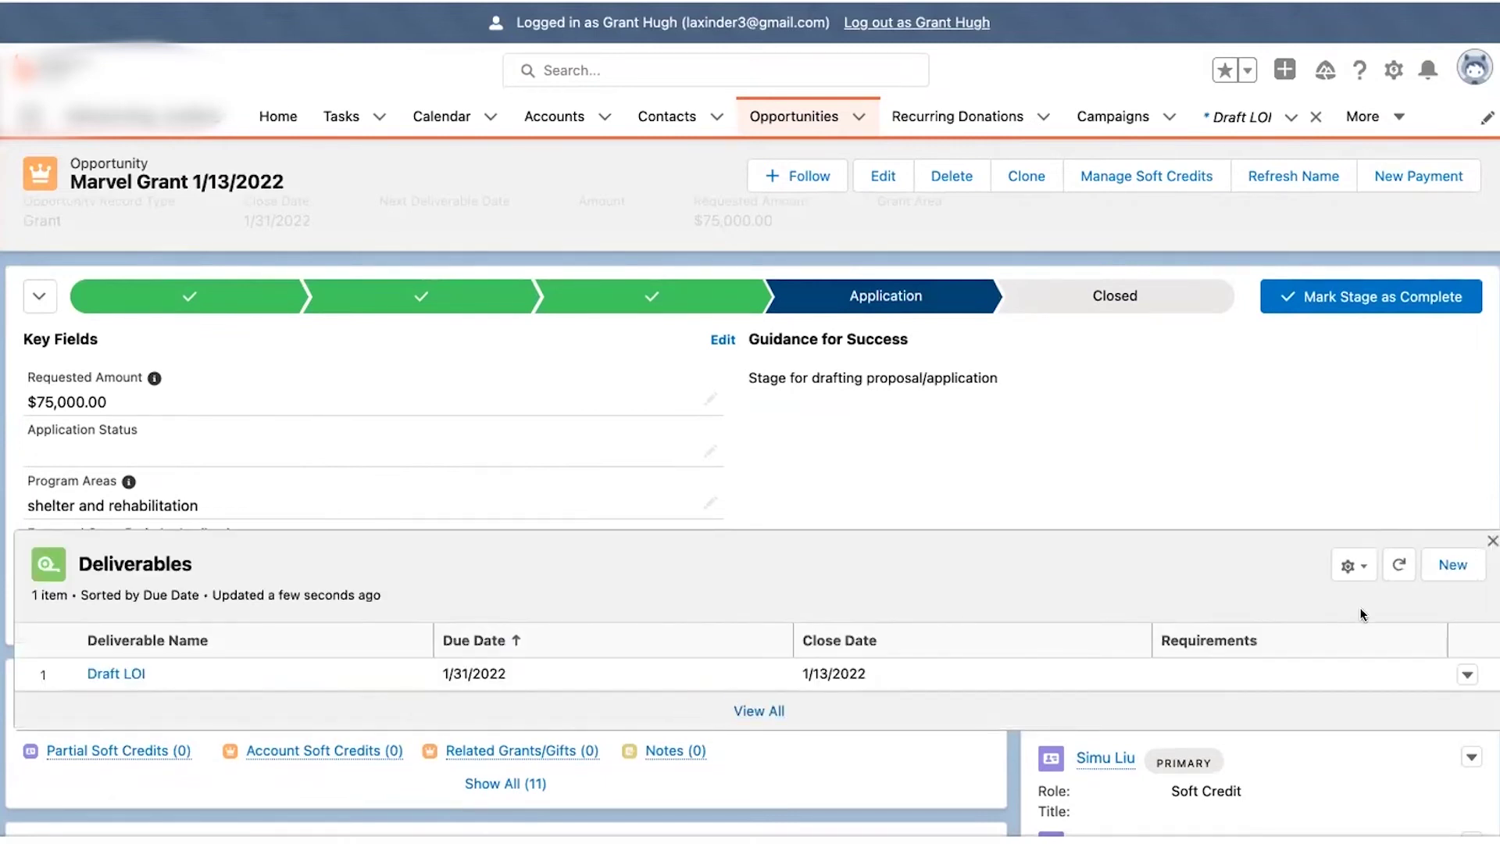
left_click(1452, 565)
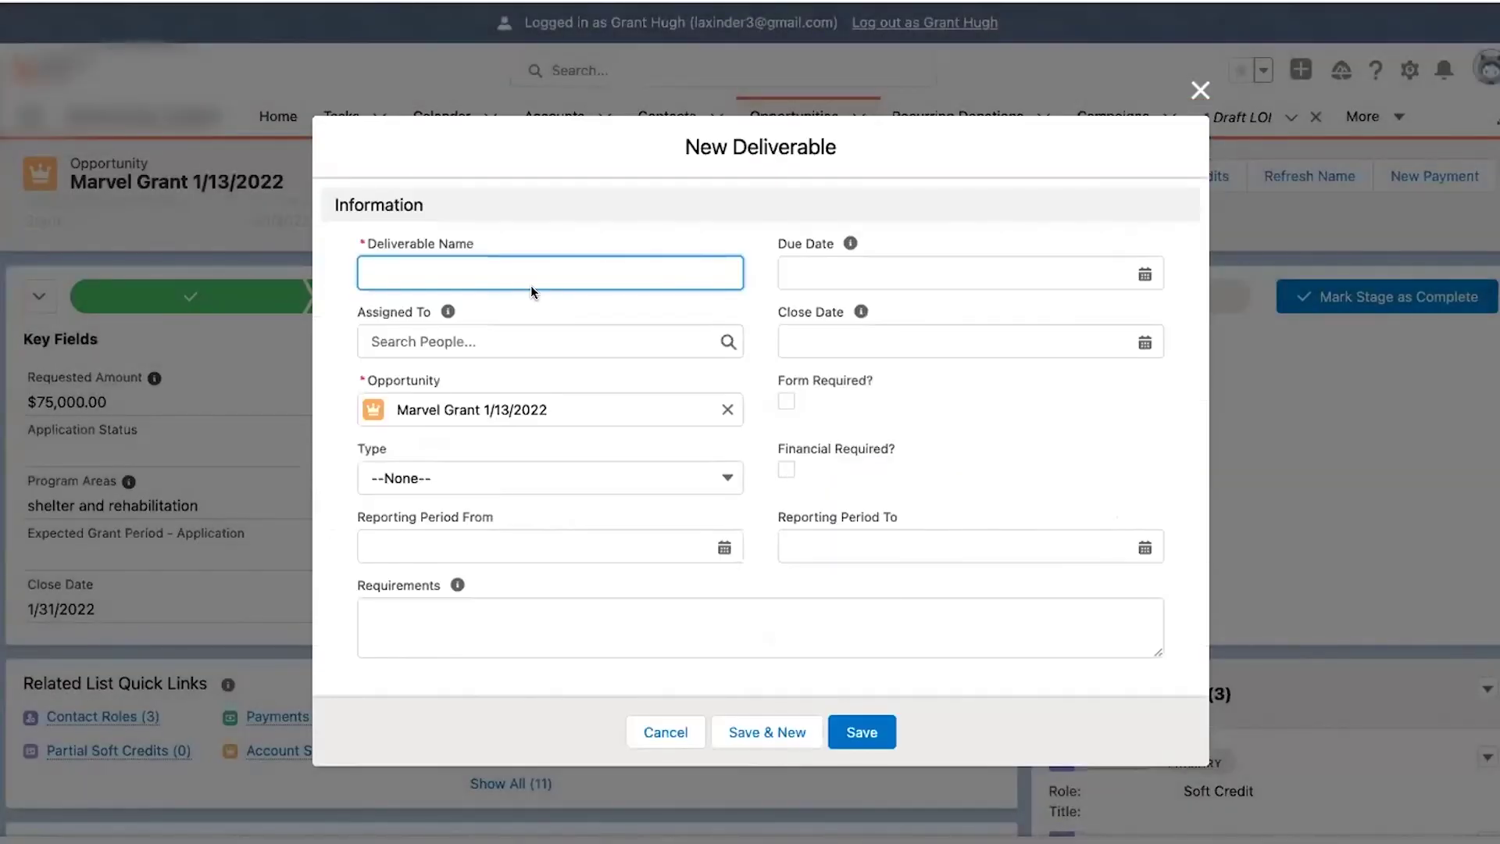
- Create deliverable 'Rrequest for Supplemental Info', due 1/19/2022, type Application, assigned to a team member
type("Rrequest for Supple")
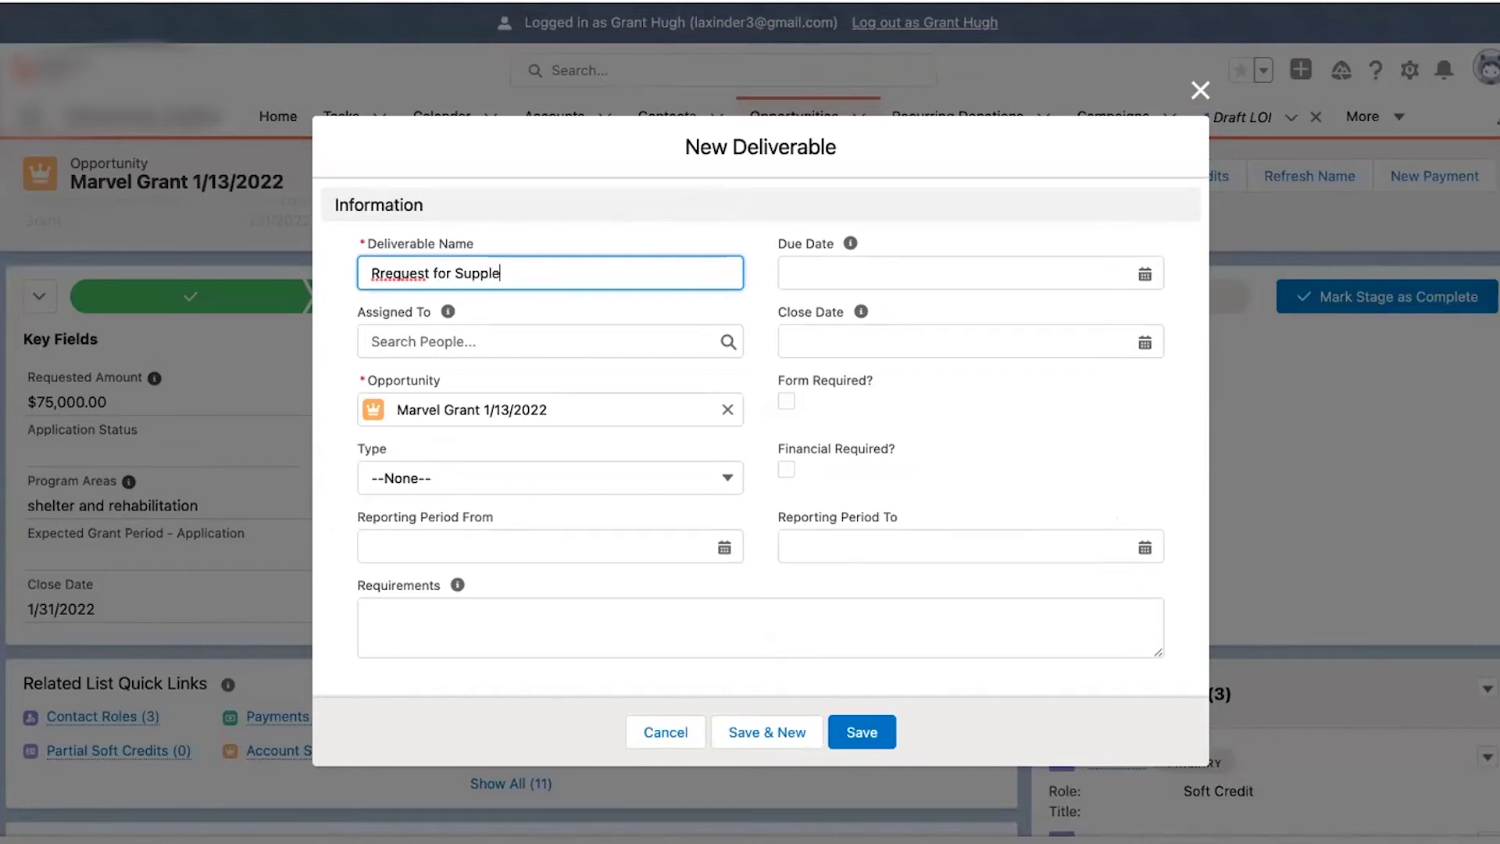
type("mental Info")
left_click(820, 273)
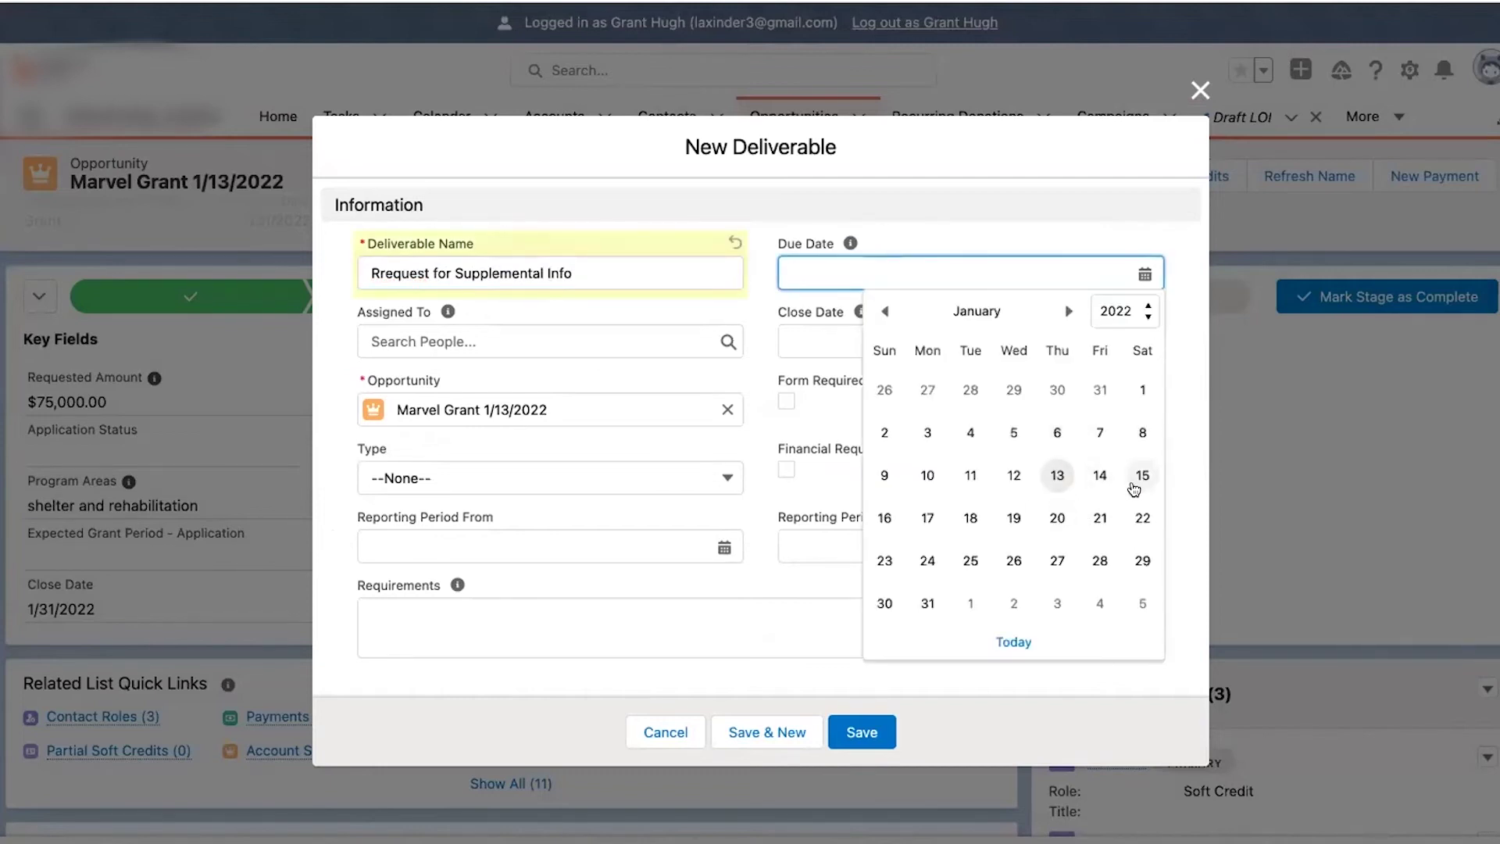
left_click(1010, 518)
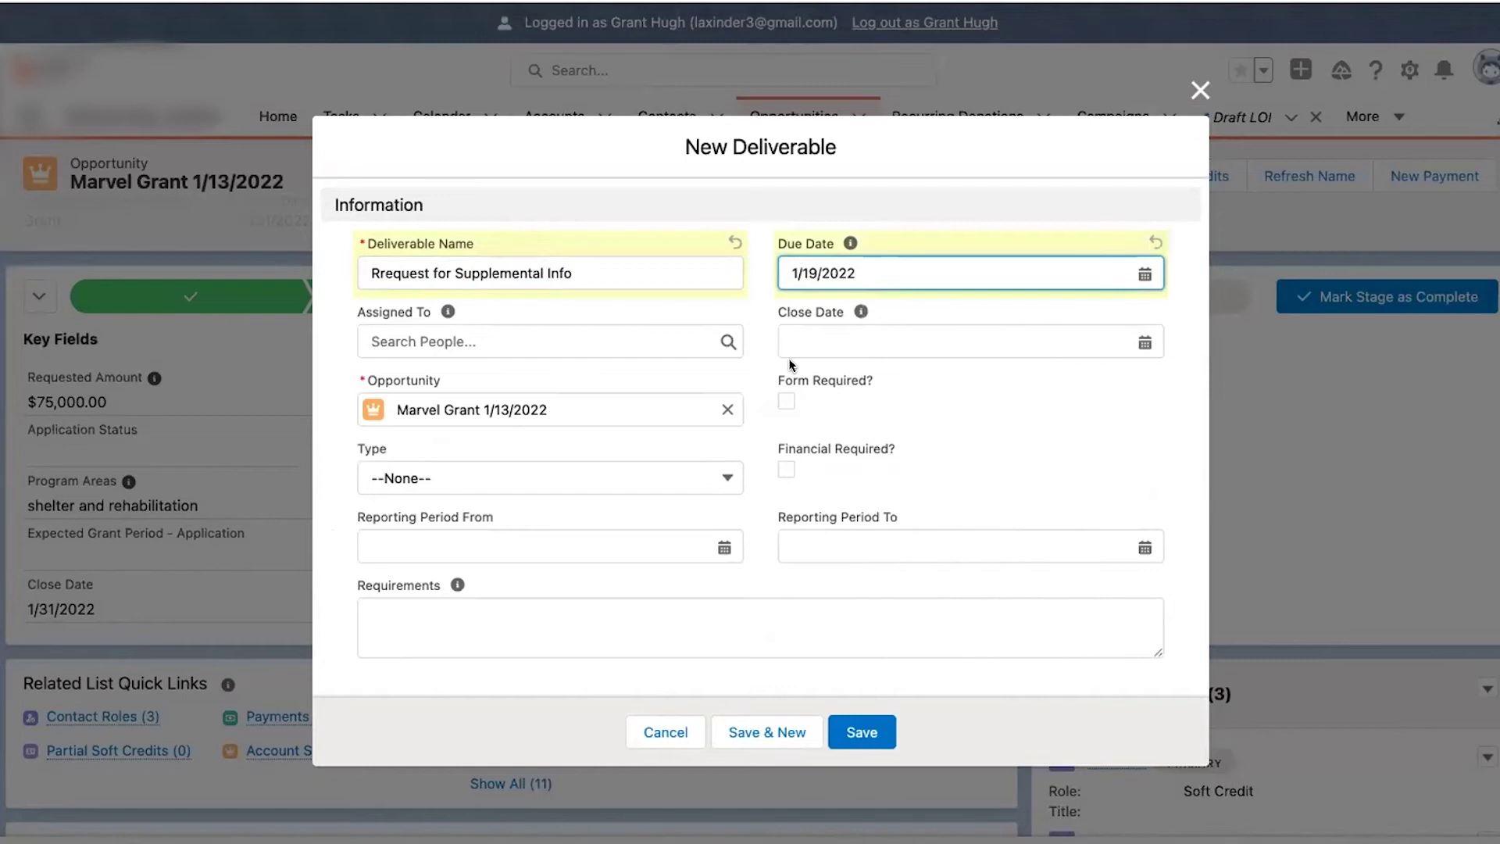
left_click(603, 337)
type("Laxi")
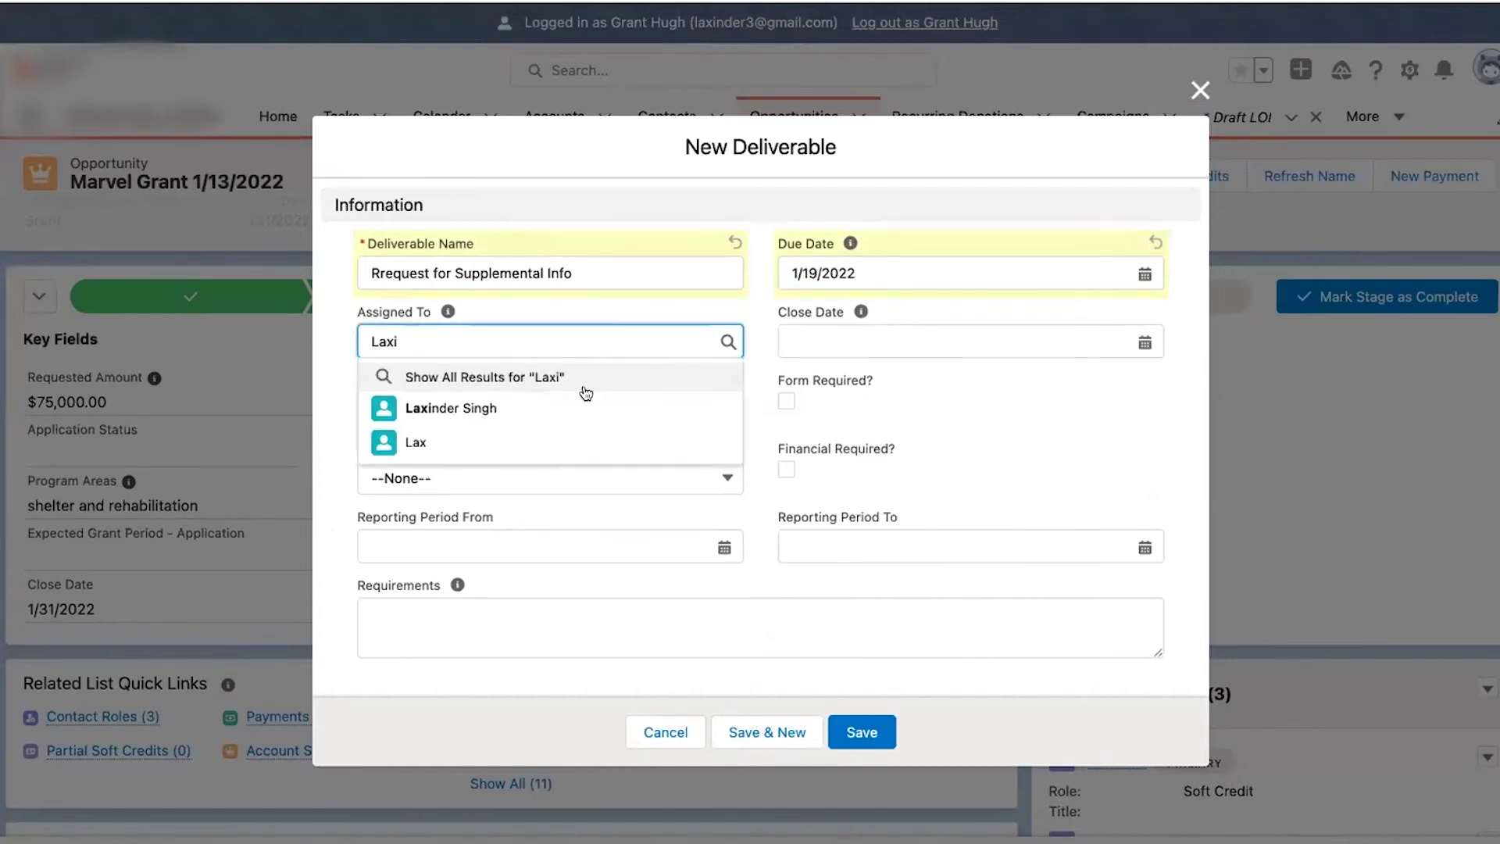
left_click(576, 406)
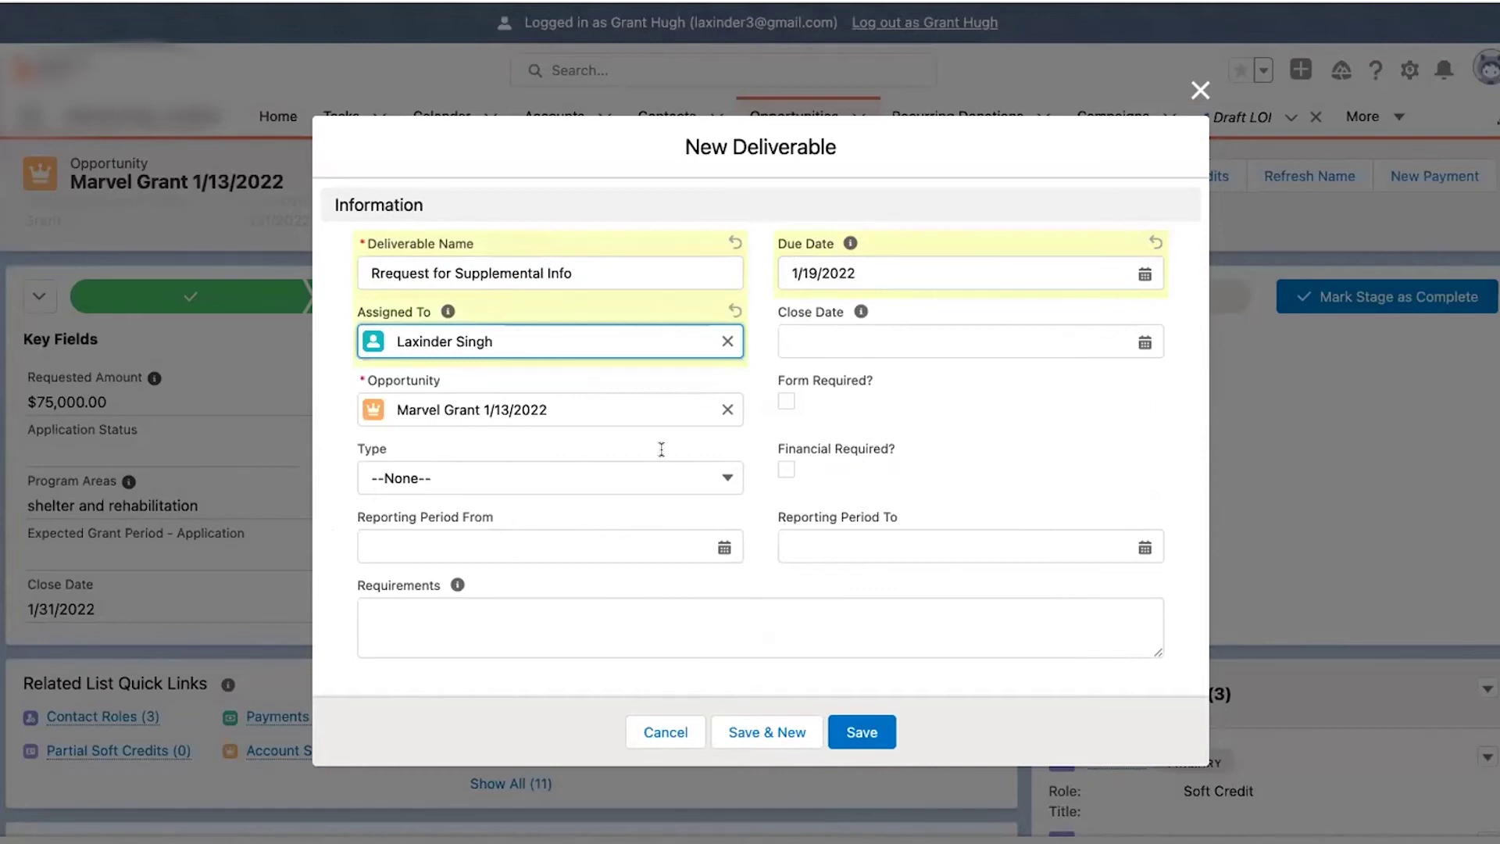
left_click(612, 475)
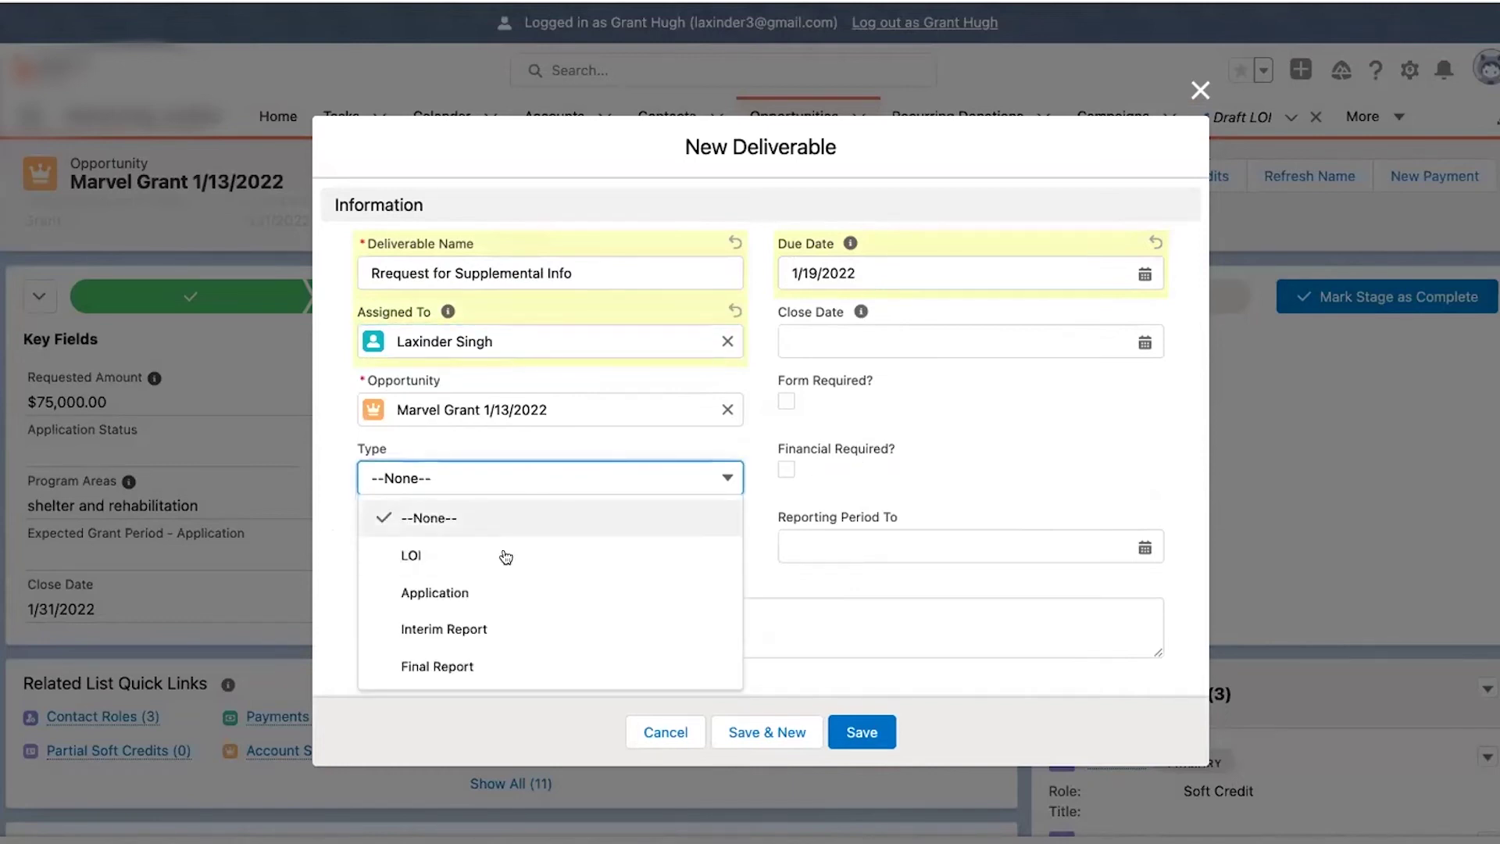
left_click(503, 588)
left_click(864, 731)
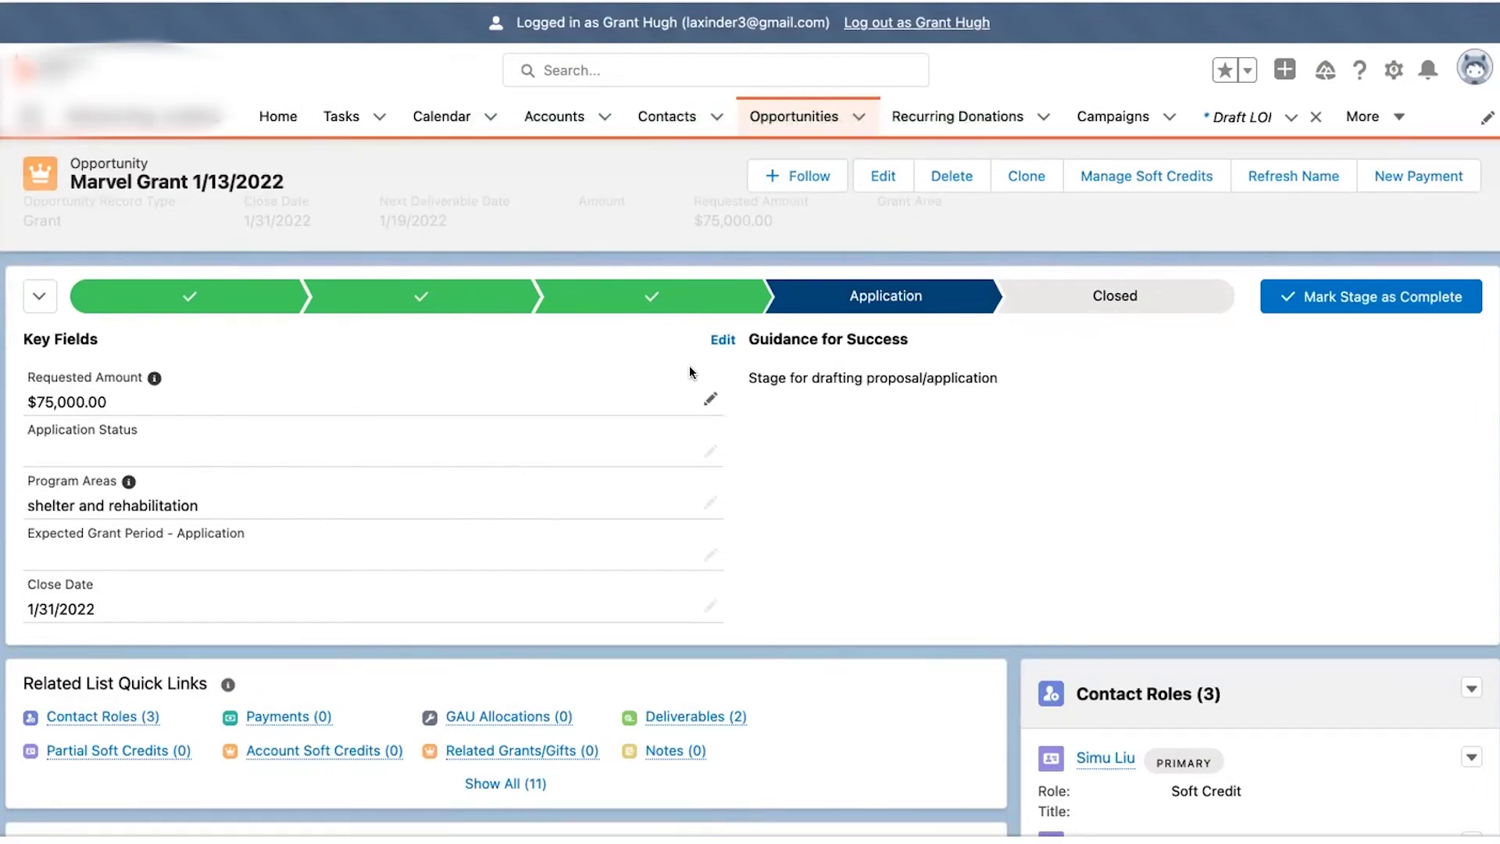
scroll(1166, 697, "down", 5)
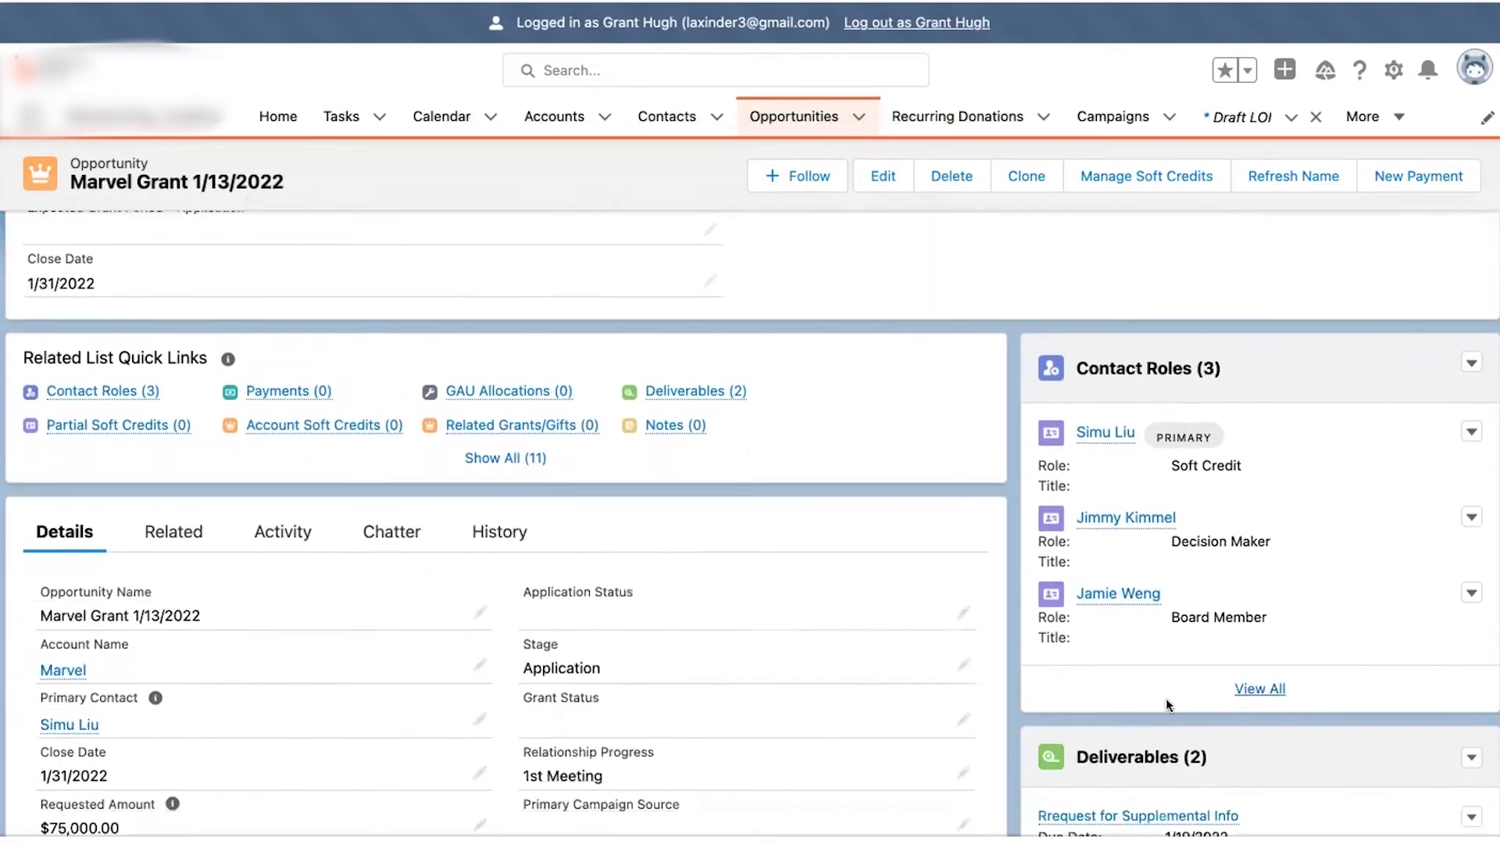
scroll(1166, 697, "down", 3)
scroll(1171, 673, "down", 1)
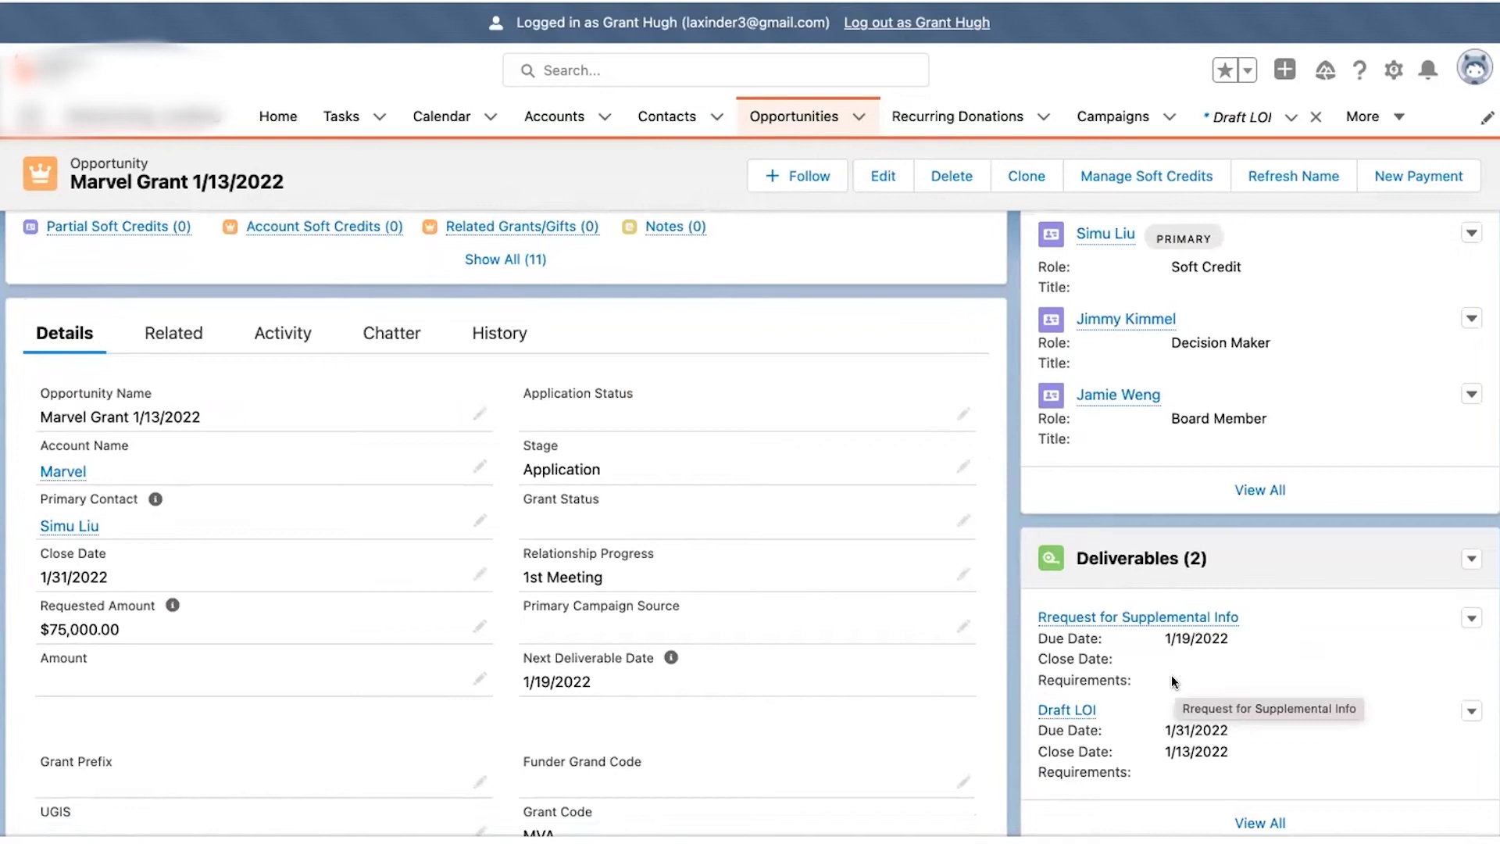
mouse_move(1174, 622)
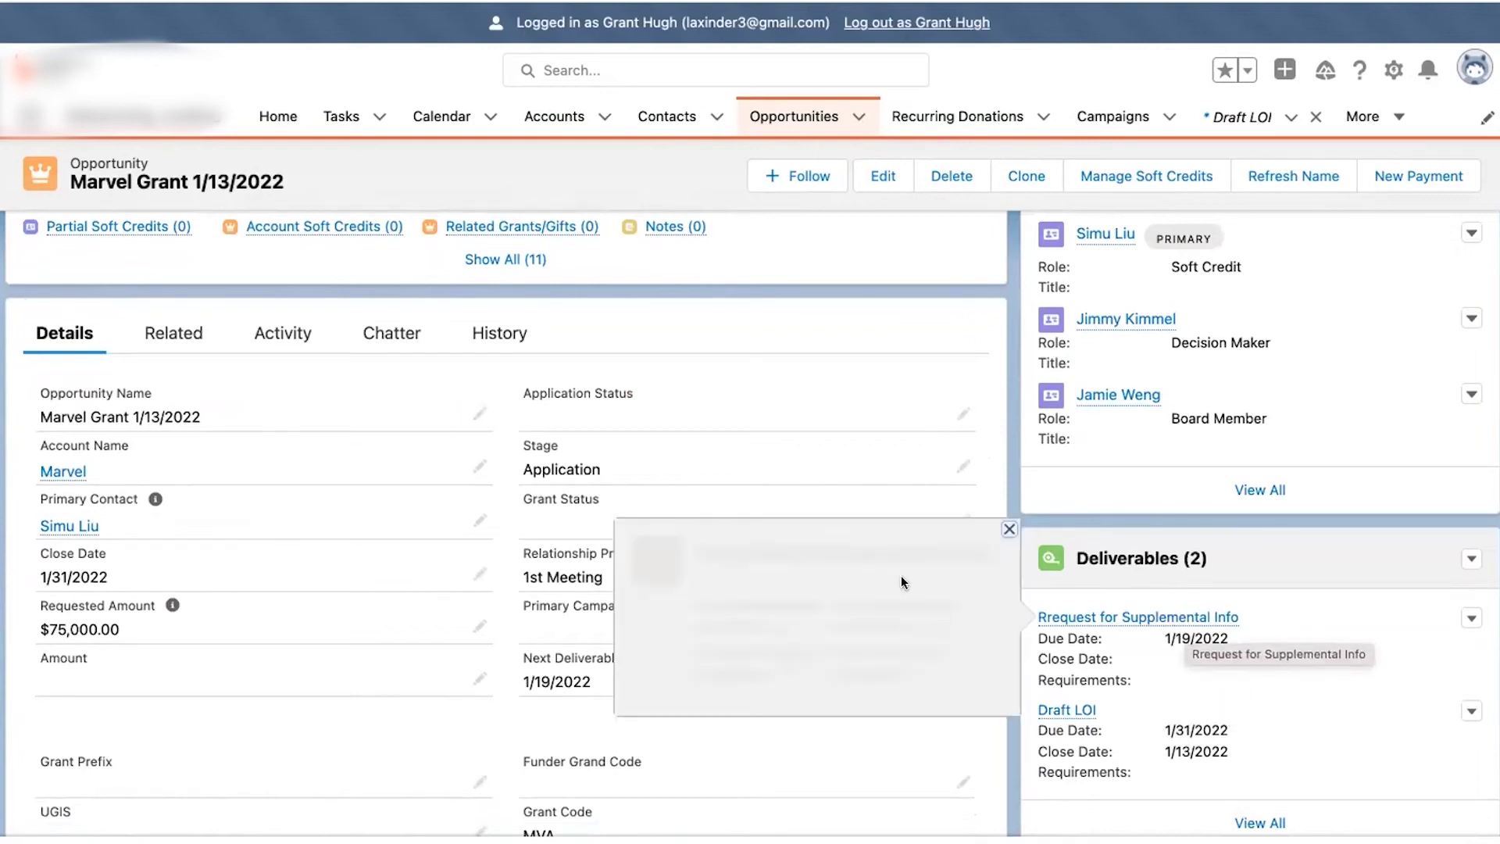
scroll(923, 369, "up", 3)
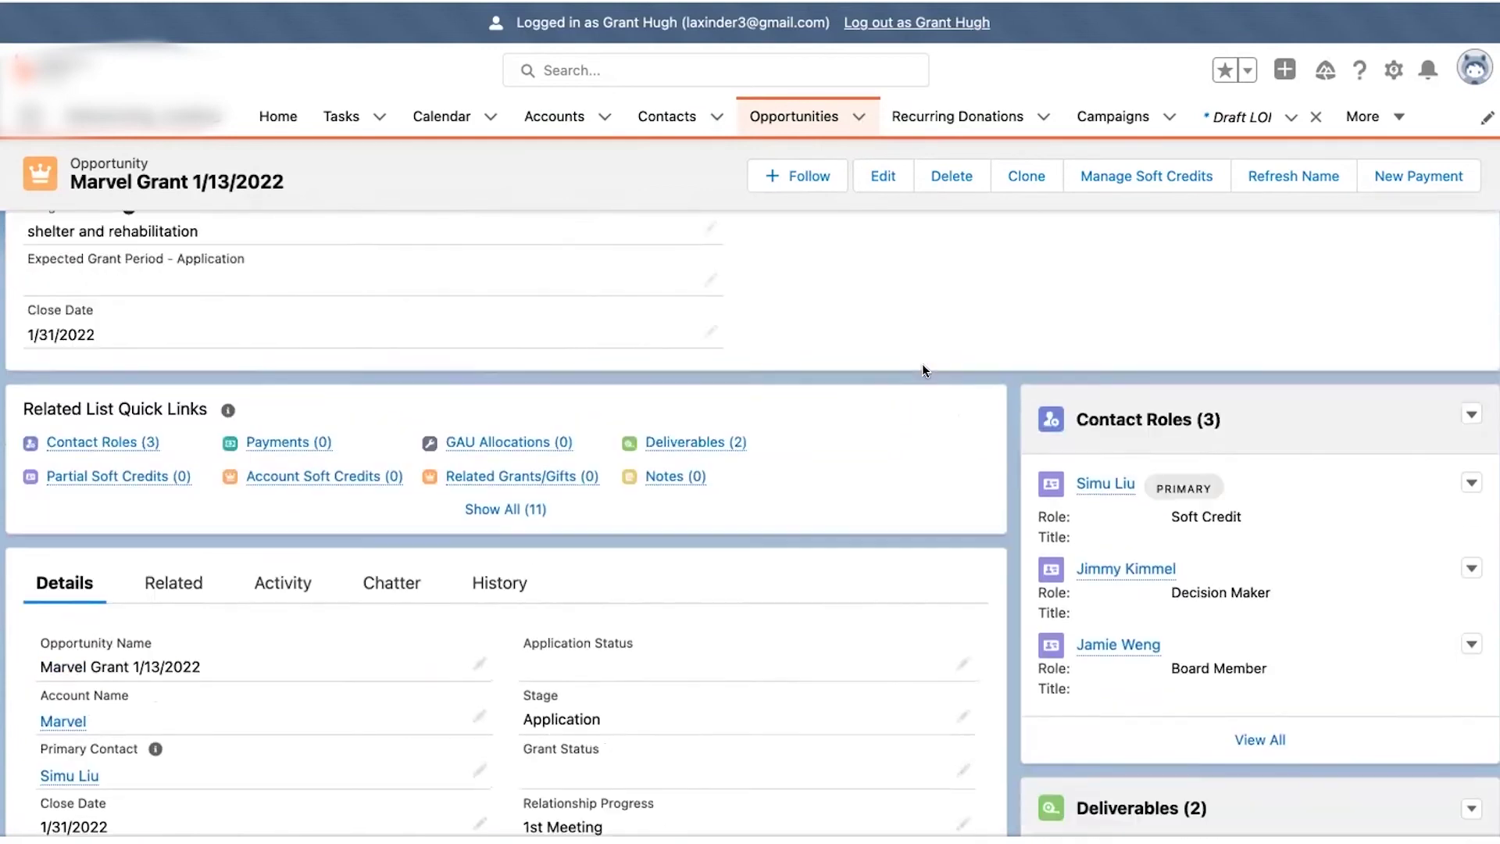
scroll(922, 364, "up", 3)
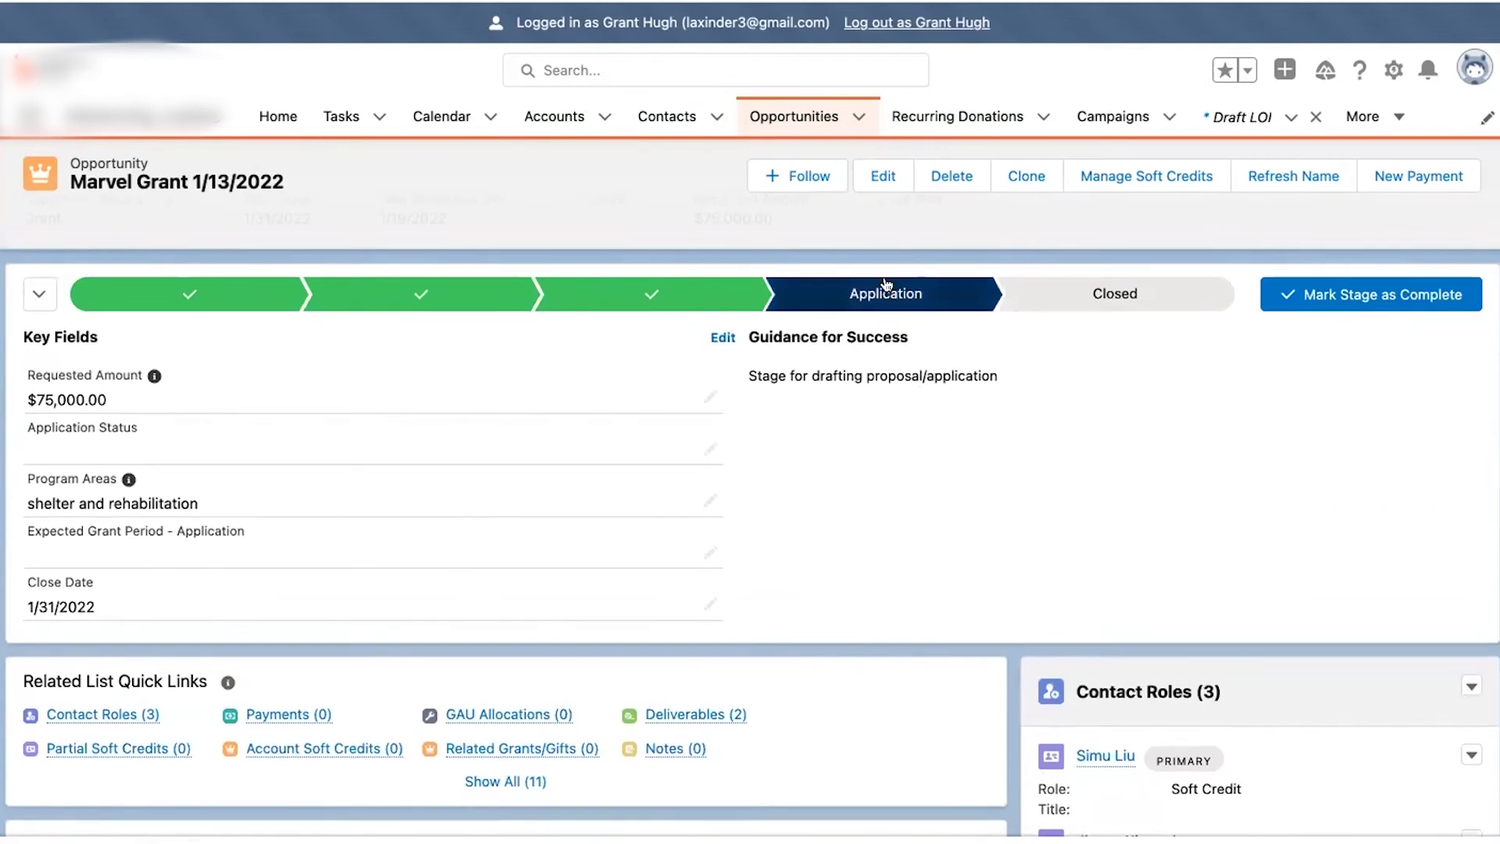
- Set the Marvel Grant Application Status to Pending and save
left_click(711, 451)
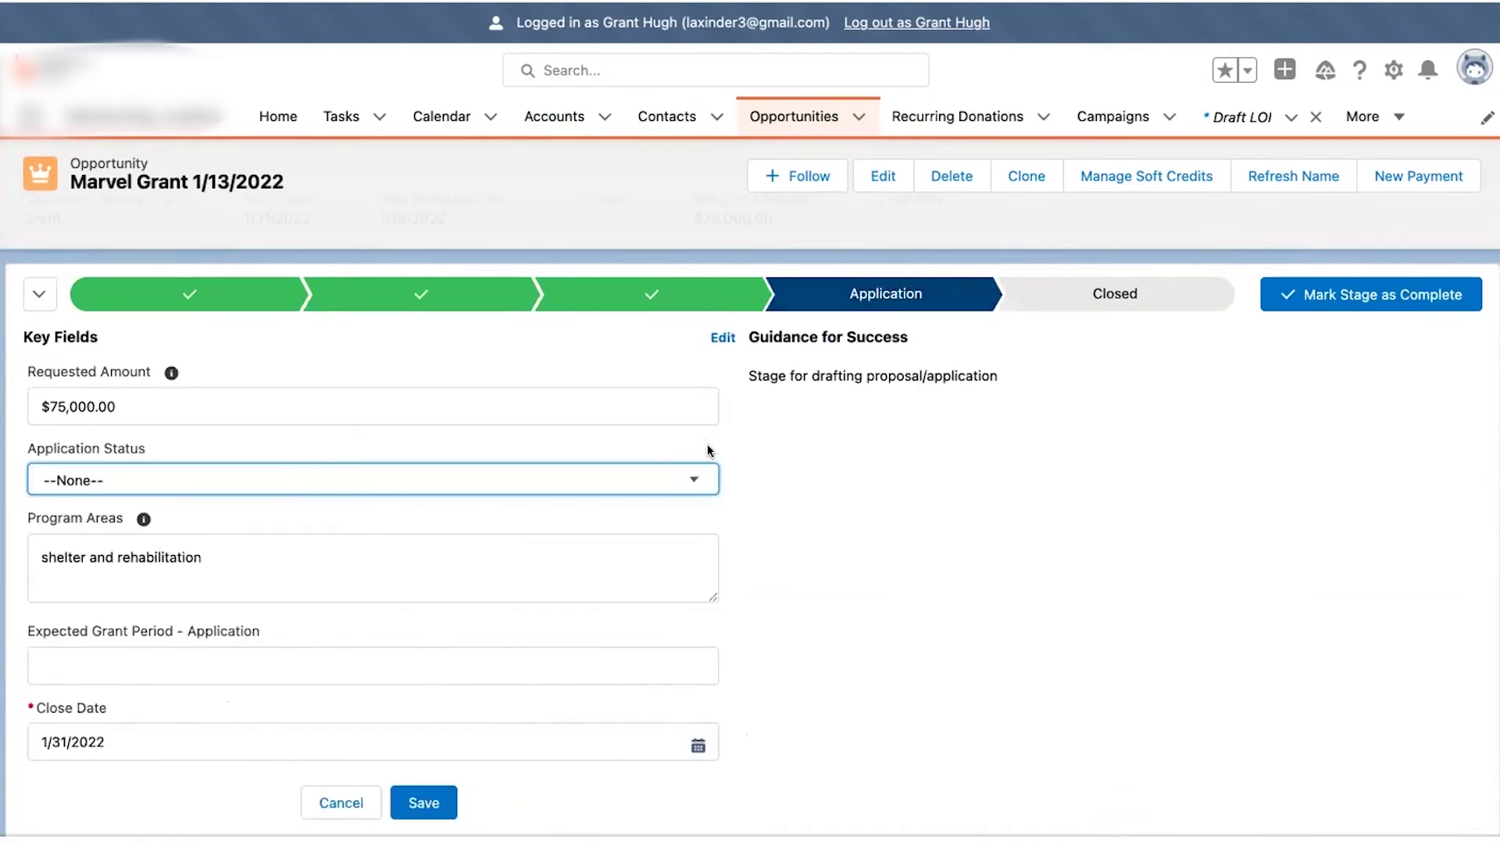
left_click(688, 480)
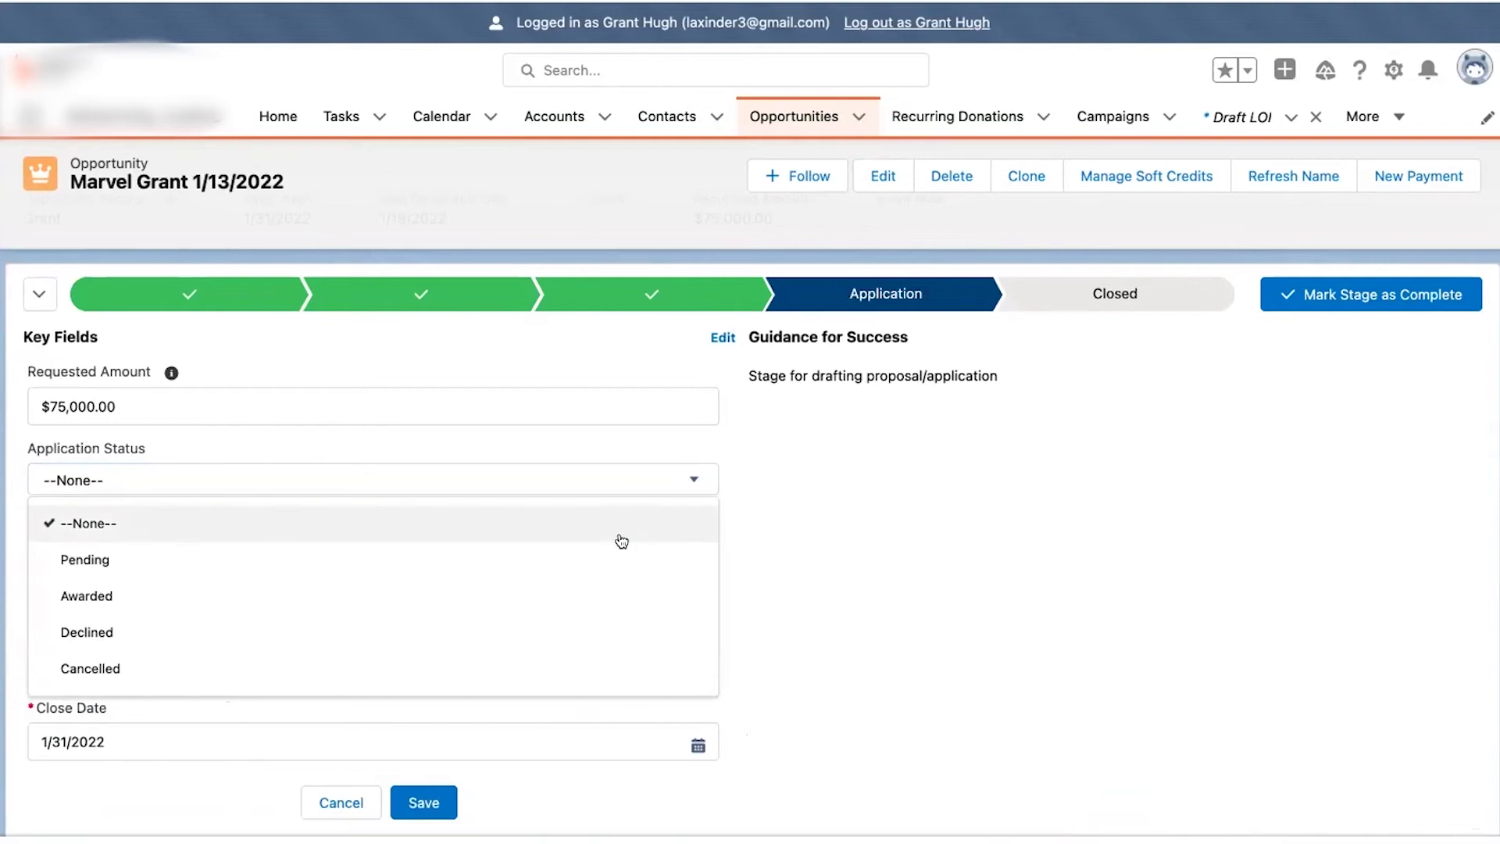
left_click(613, 547)
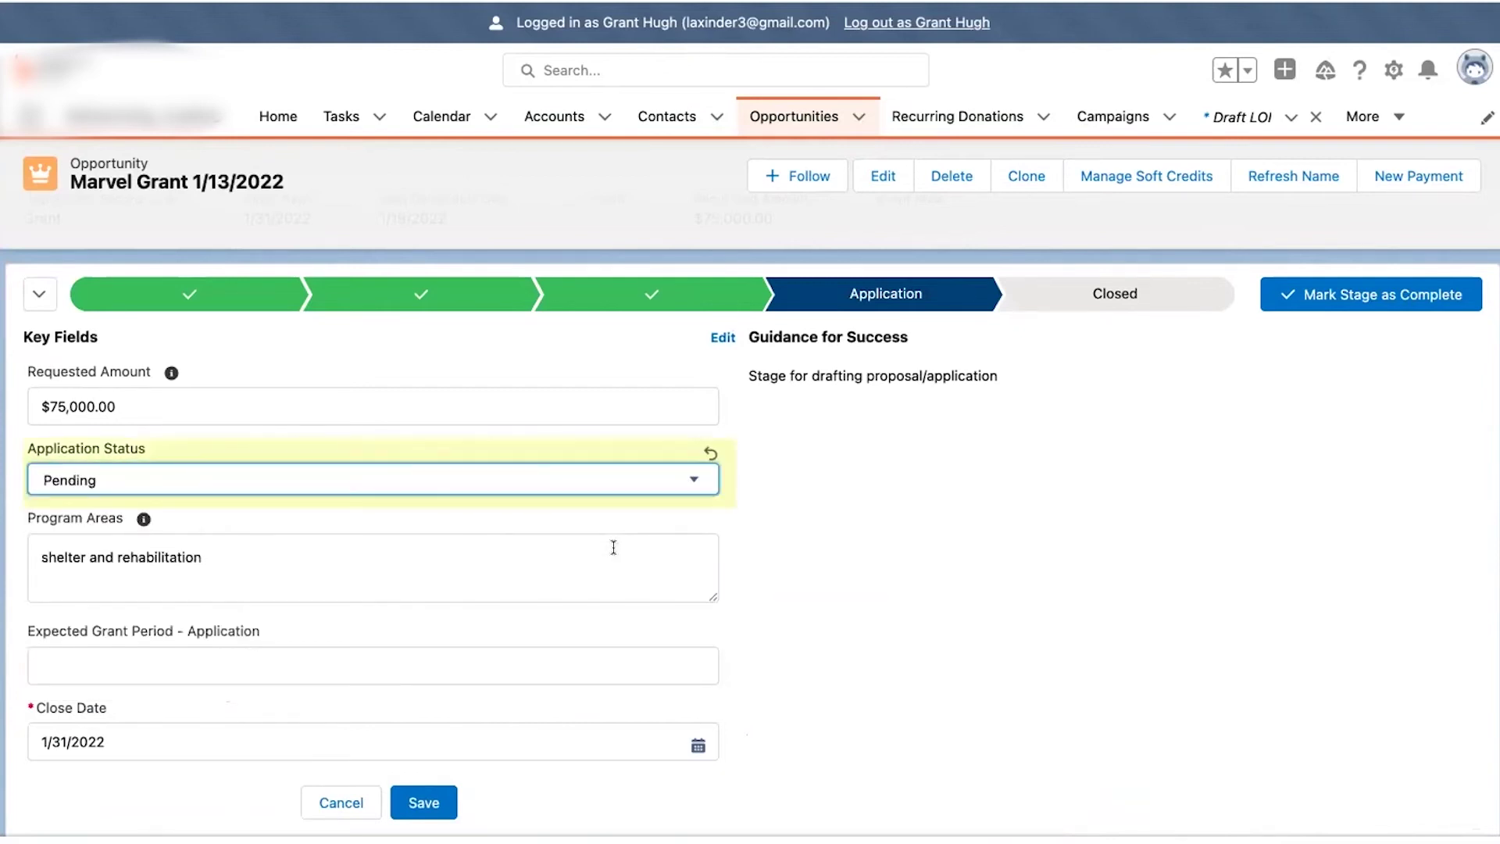
left_click(426, 799)
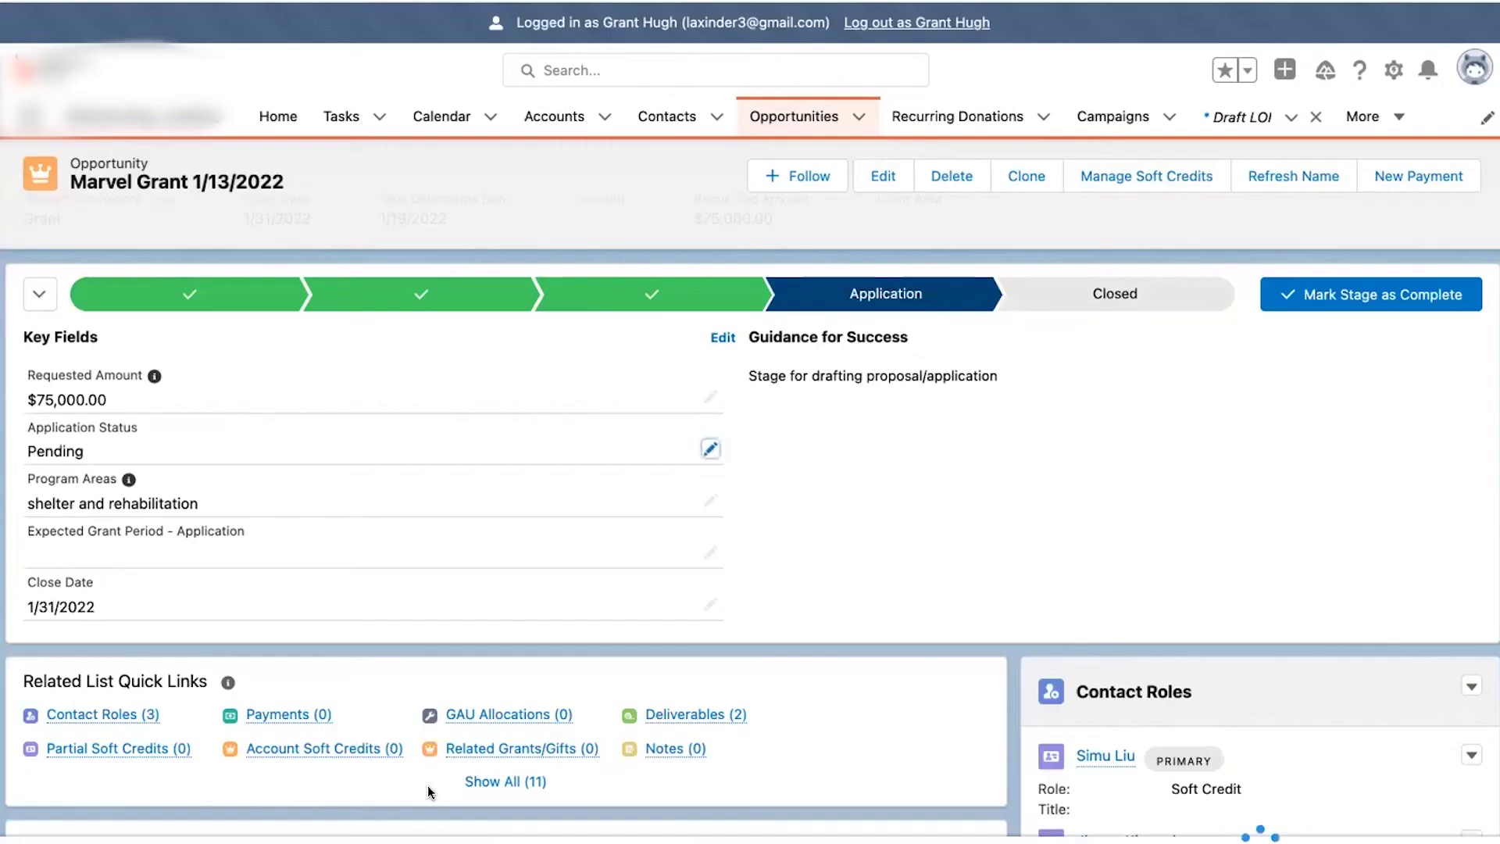
- Enter 1.5 years as the Expected Grant Period and save it
left_click(707, 451)
left_click(642, 489)
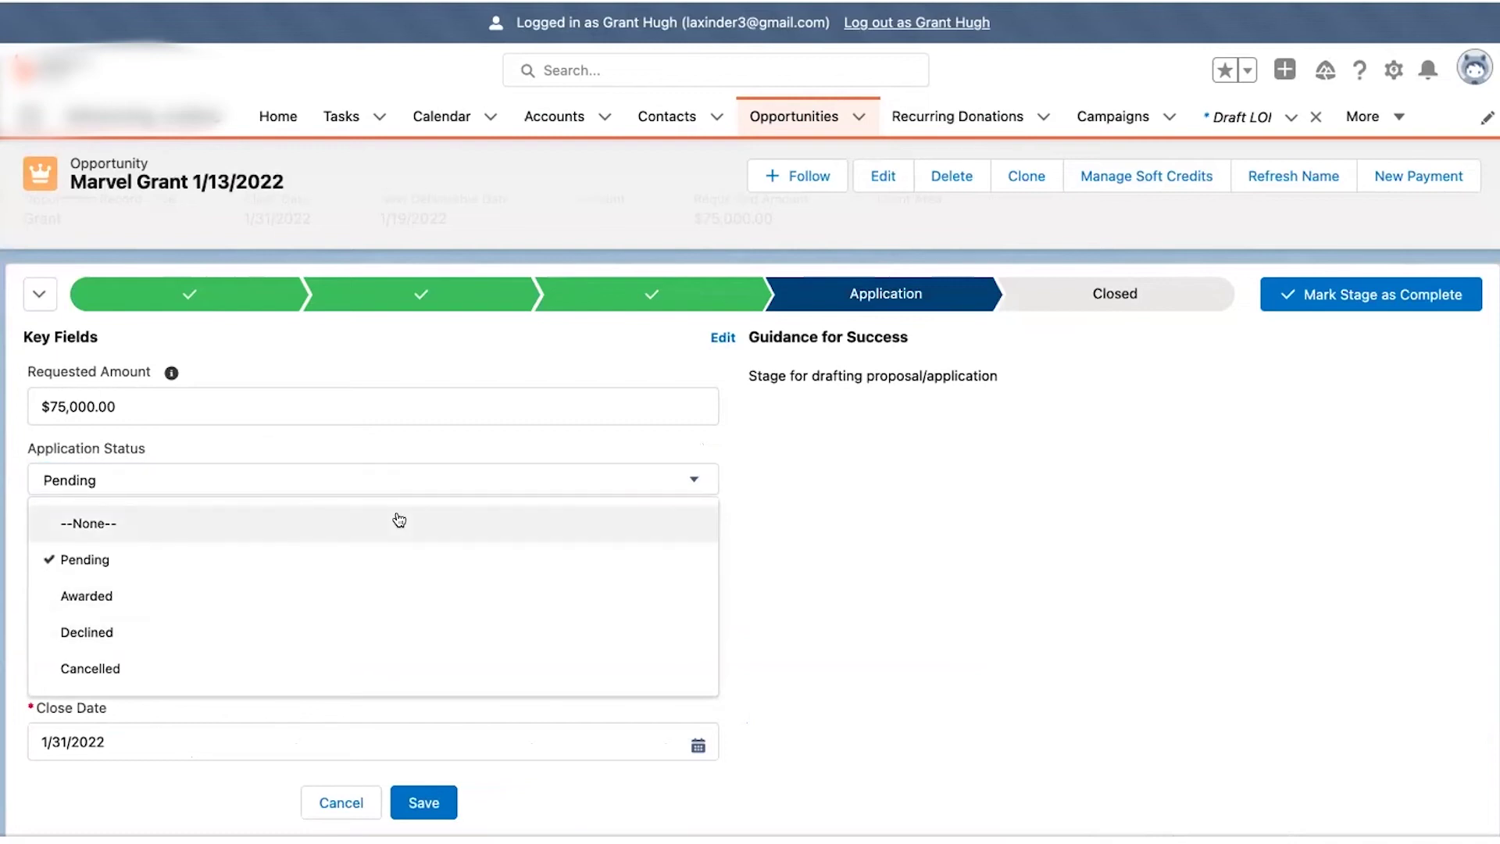
left_click(800, 492)
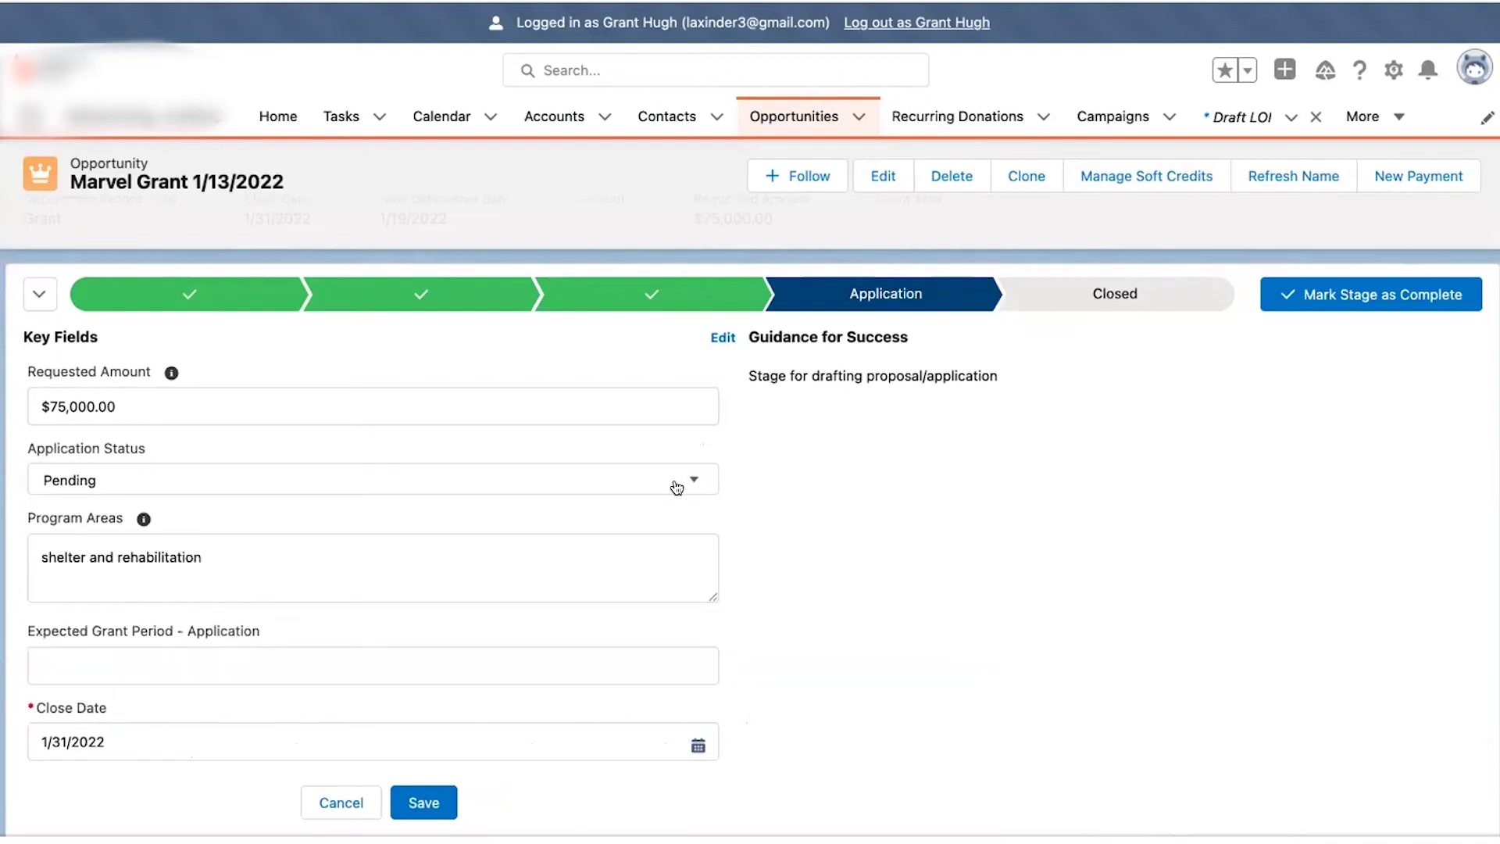
left_click(307, 663)
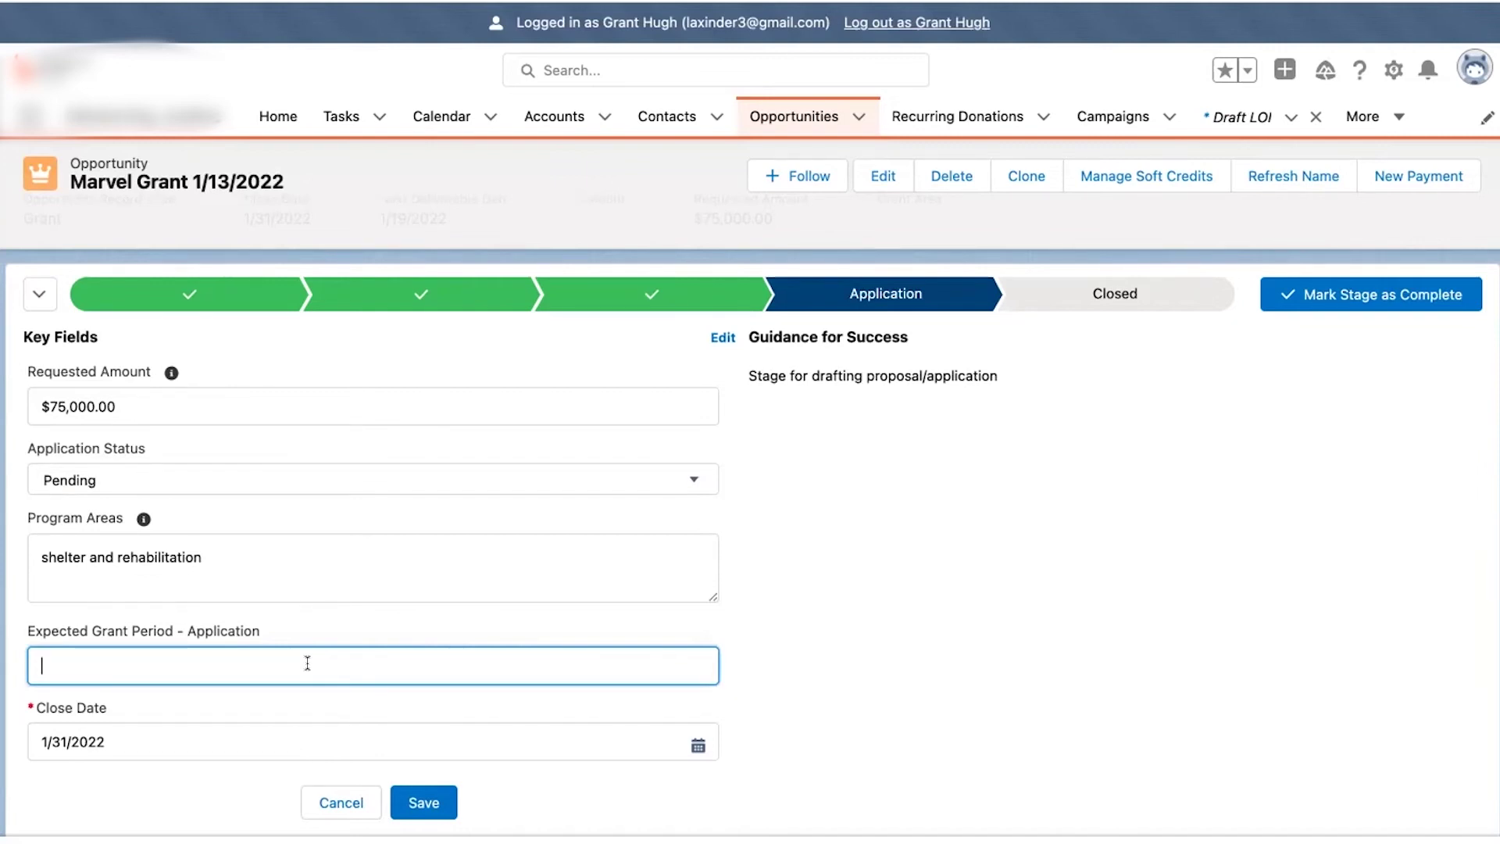
type("1.5 years")
left_click(422, 803)
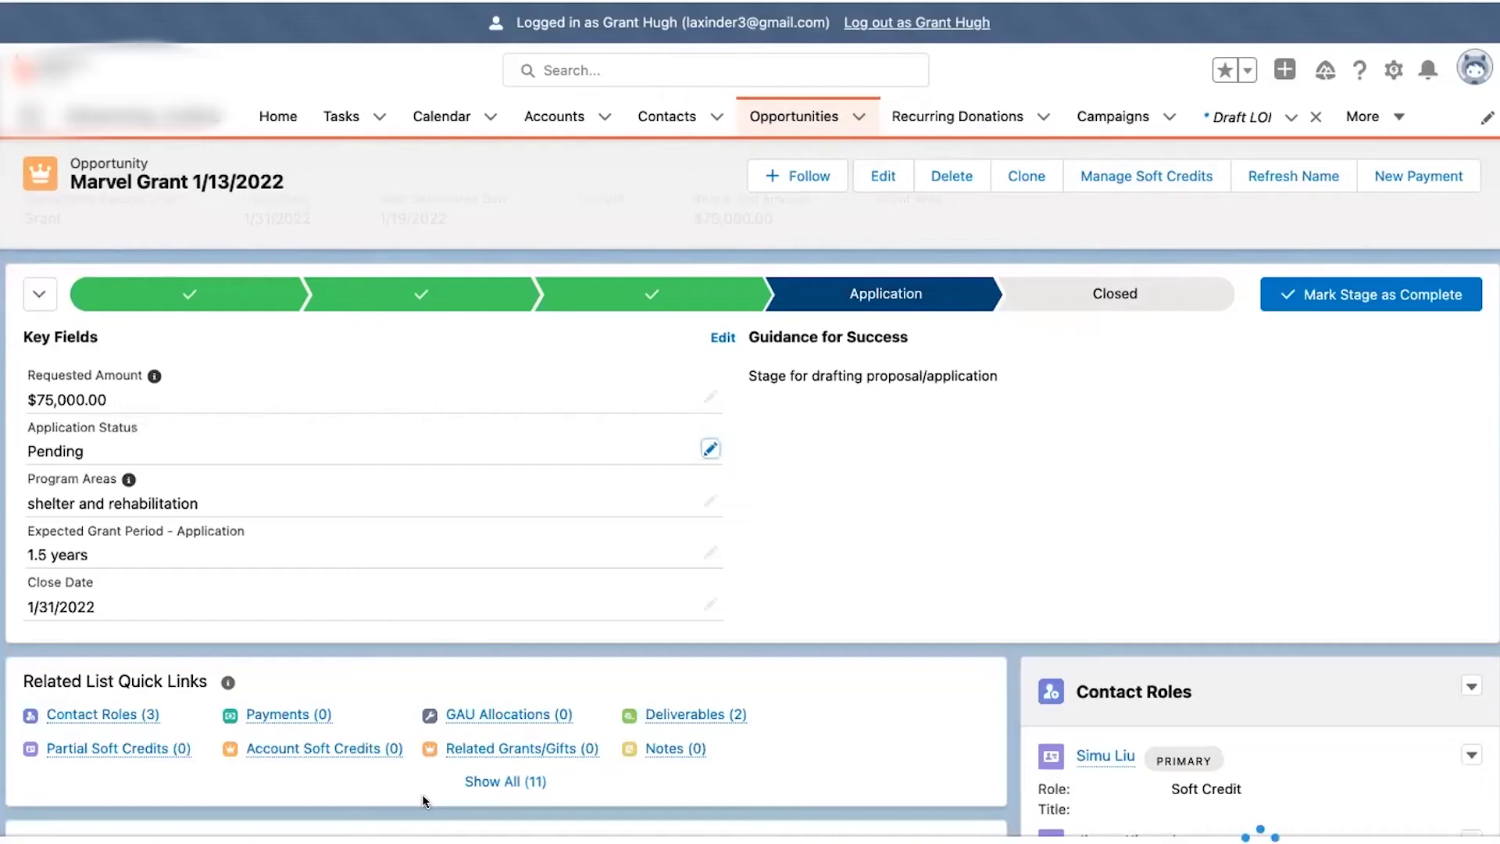
left_click(709, 447)
- Switch the Application Status from Pending to Declined and save
left_click(648, 479)
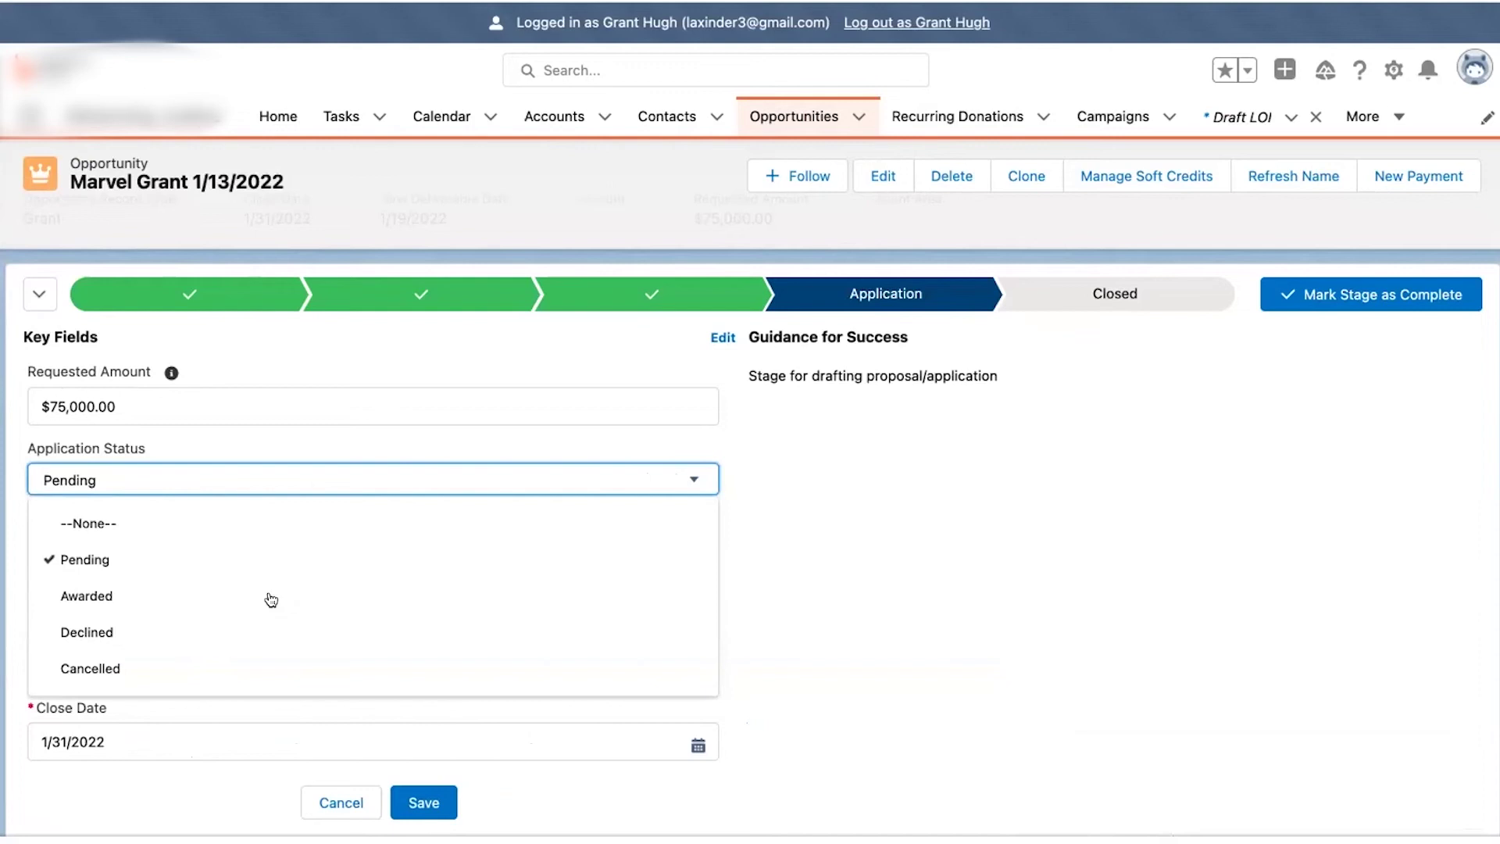
left_click(216, 632)
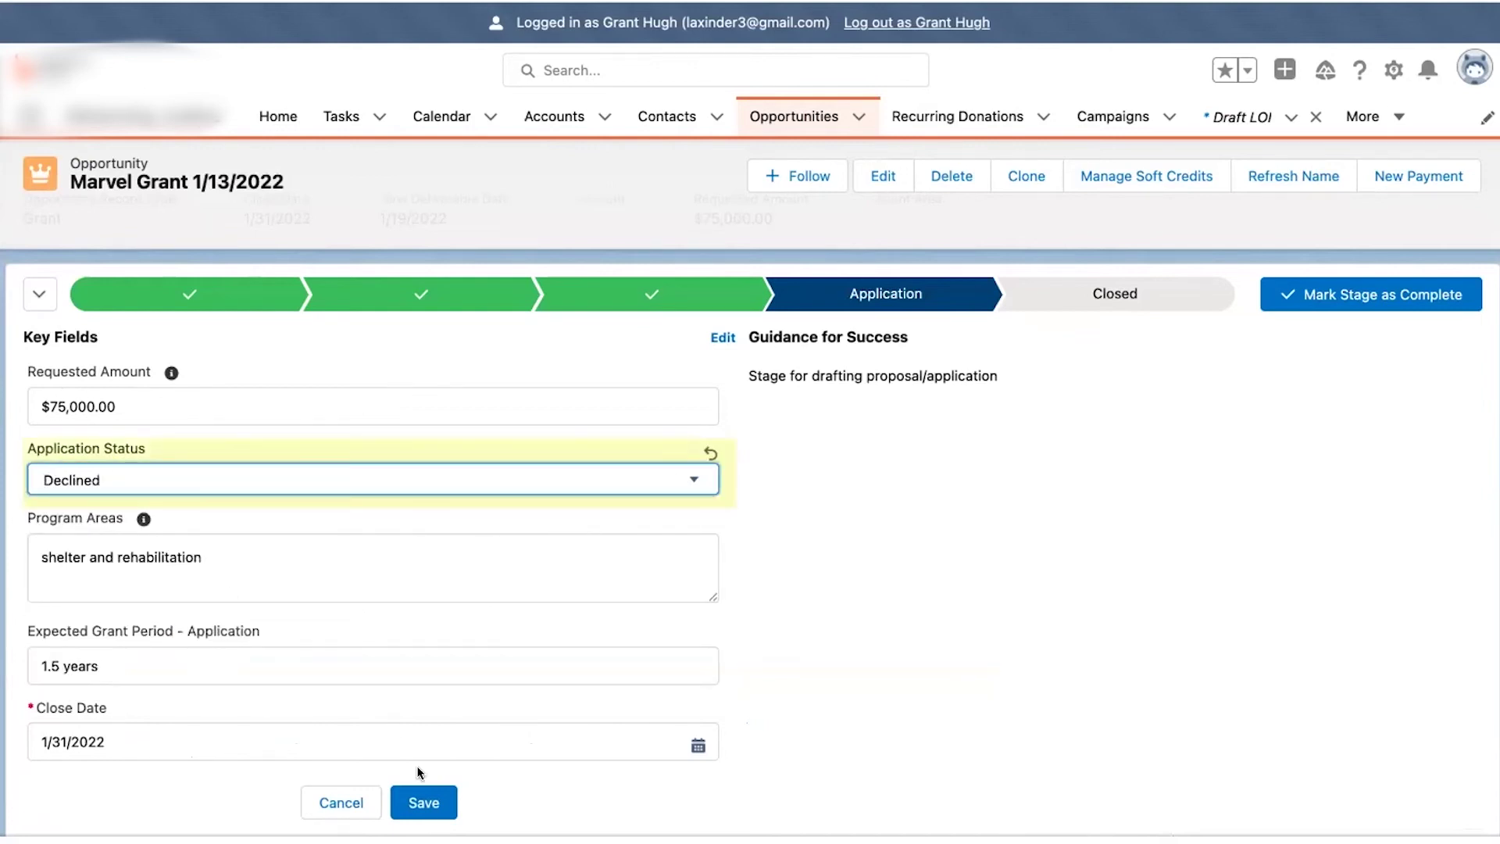
left_click(414, 799)
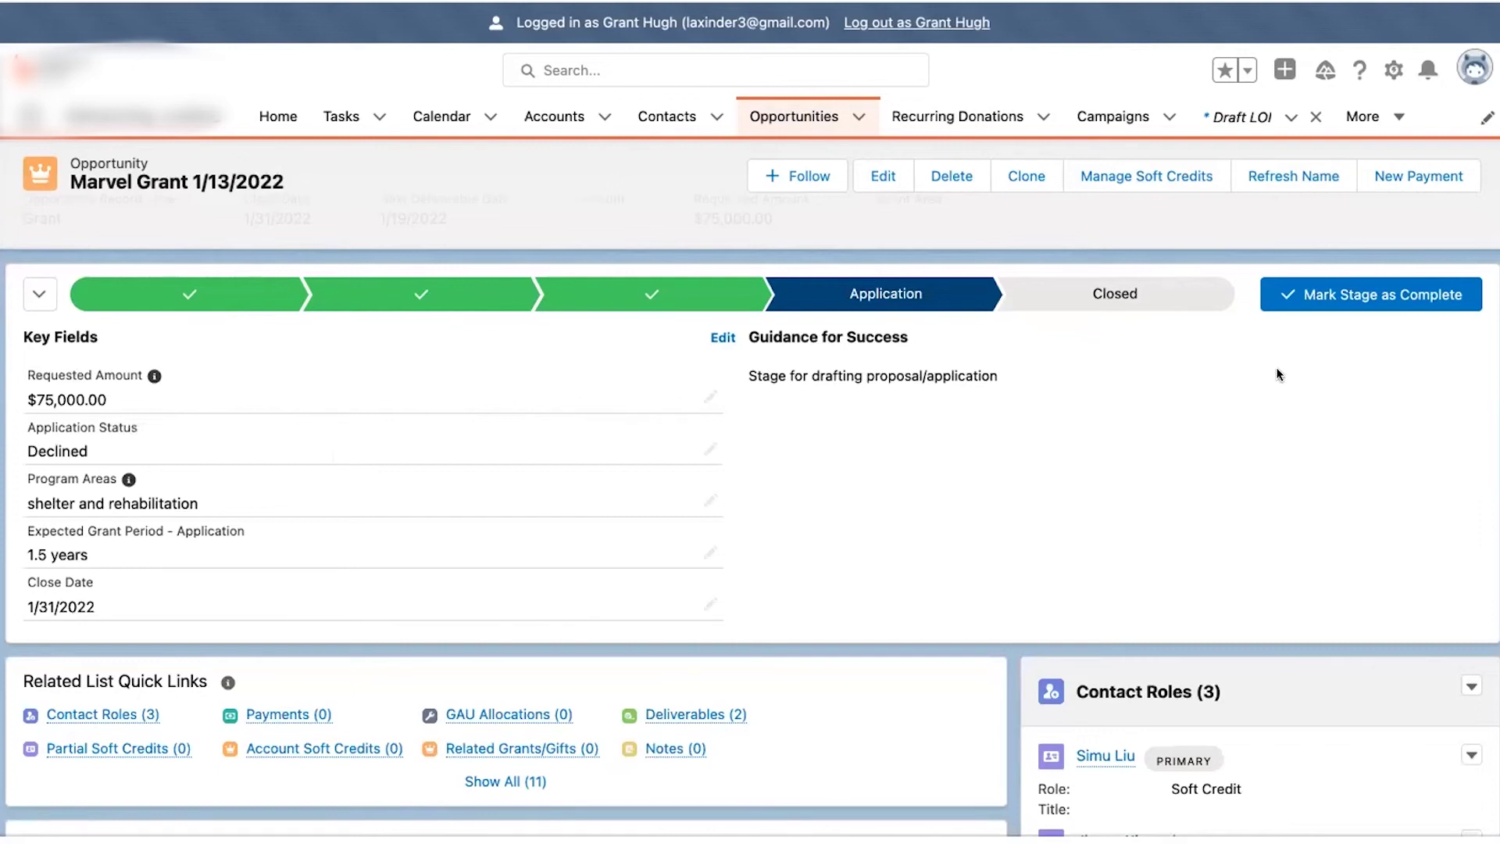
left_click(1293, 296)
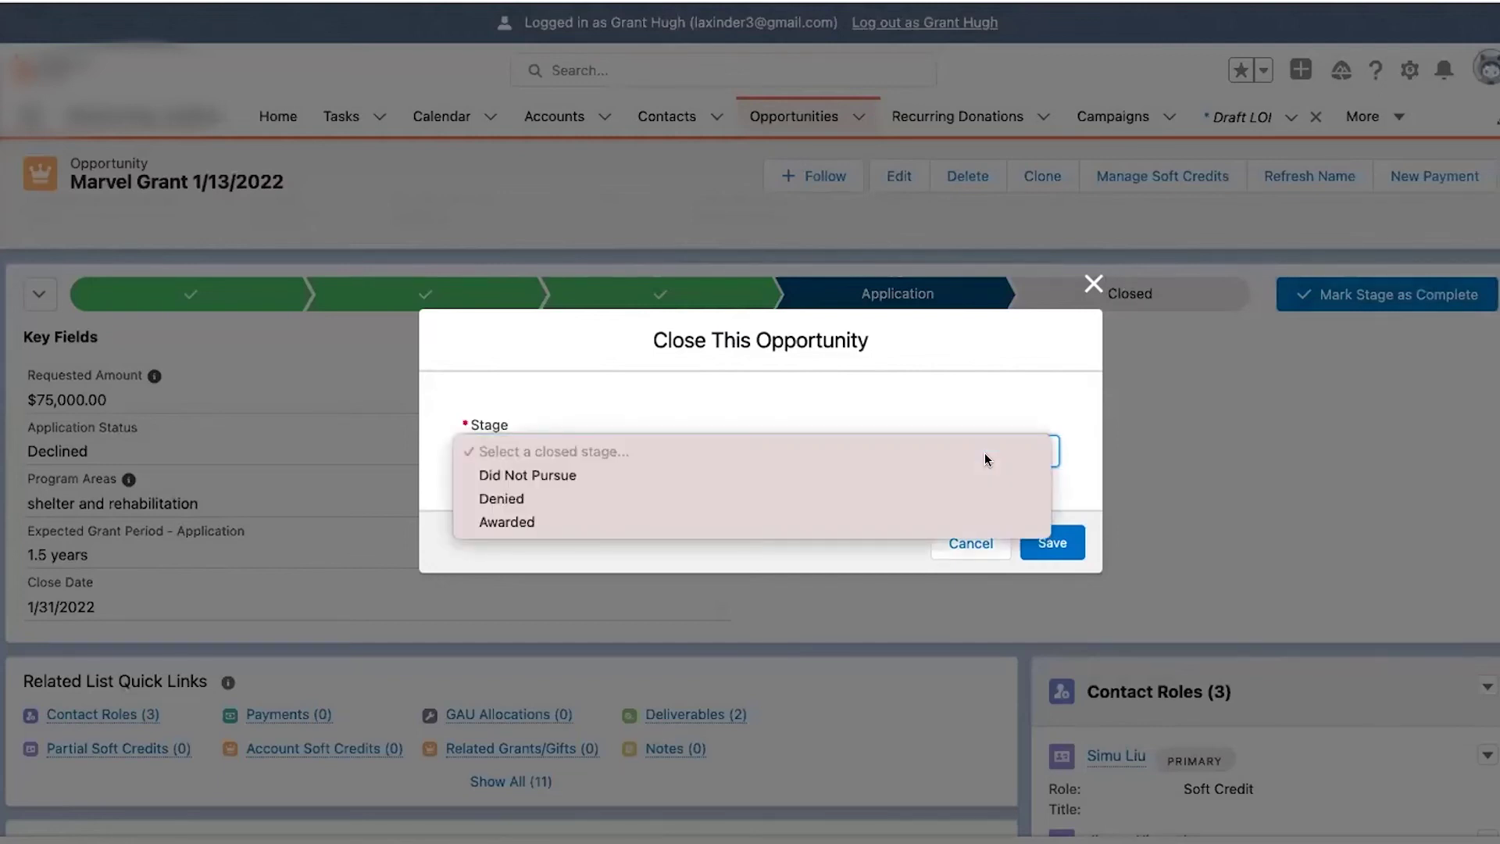
left_click(850, 496)
left_click(1053, 542)
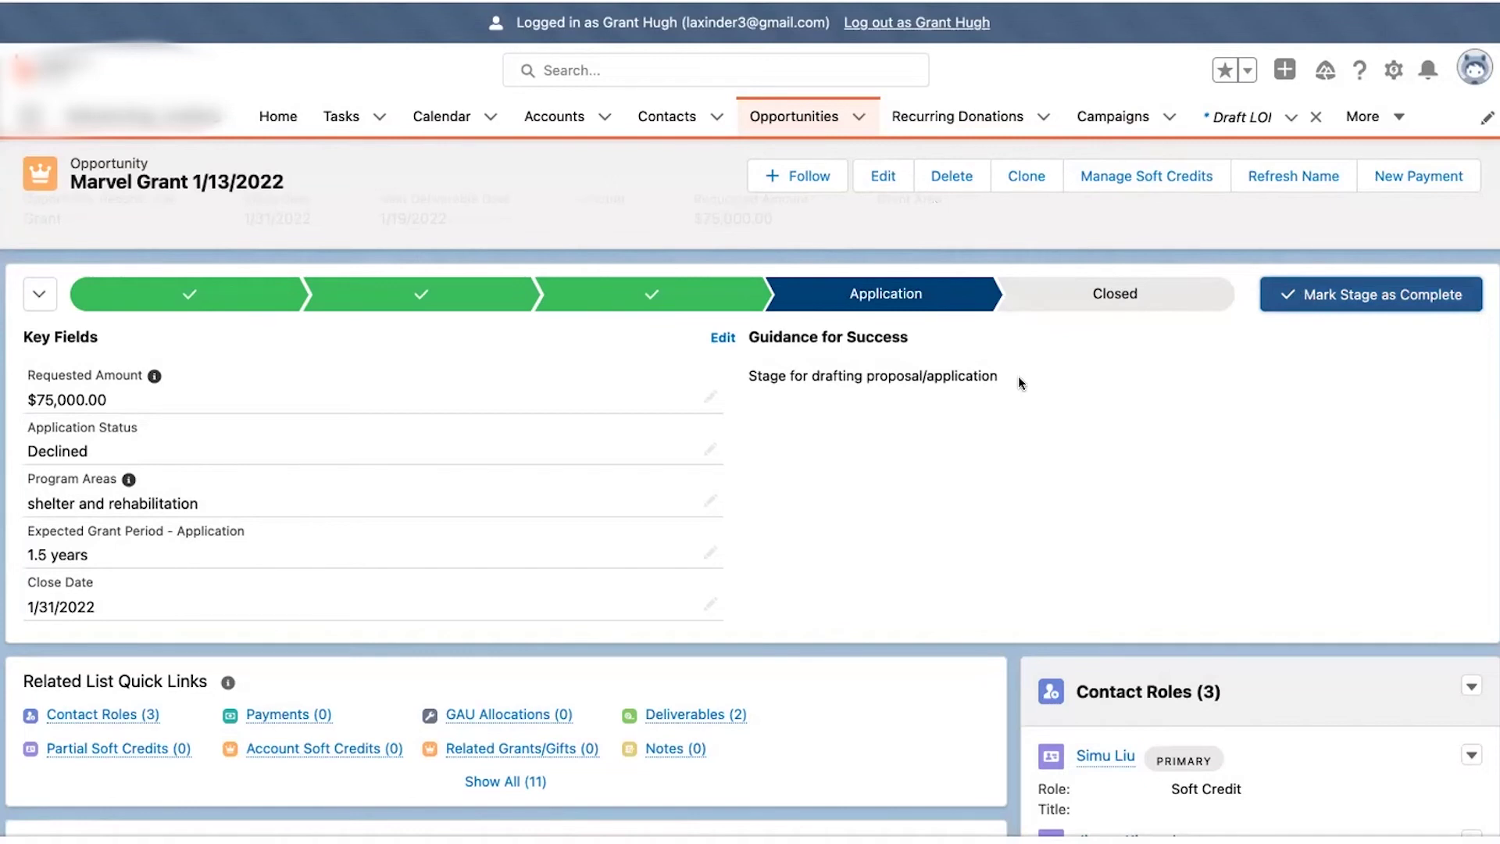
scroll(875, 180, "down", 2)
- Set Marvel Grant's stage to Denied and enter 'Went with another org' as Closed Lost Reason
left_click(868, 180)
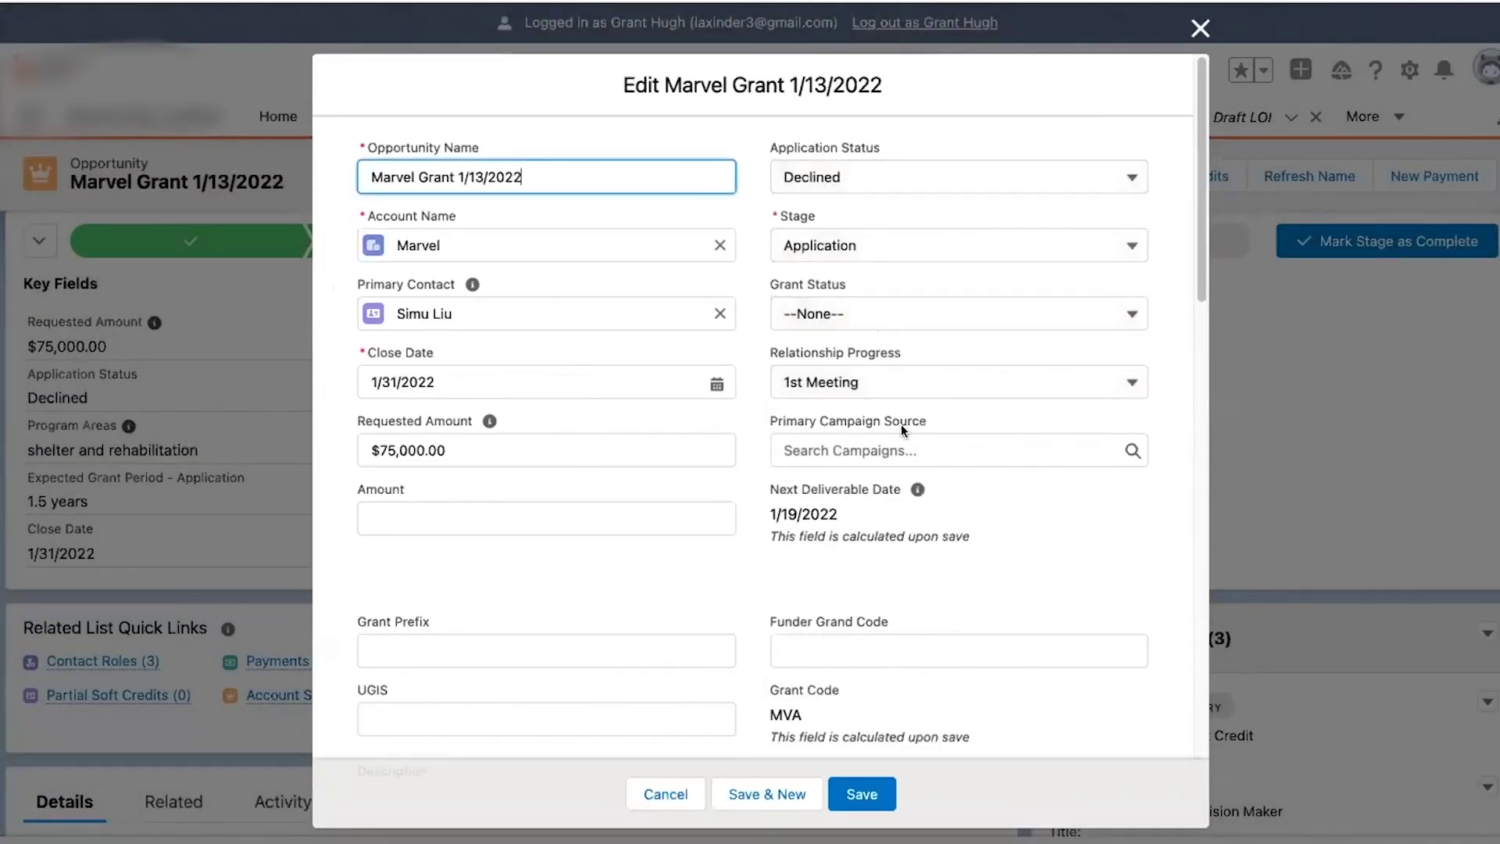
left_click(905, 234)
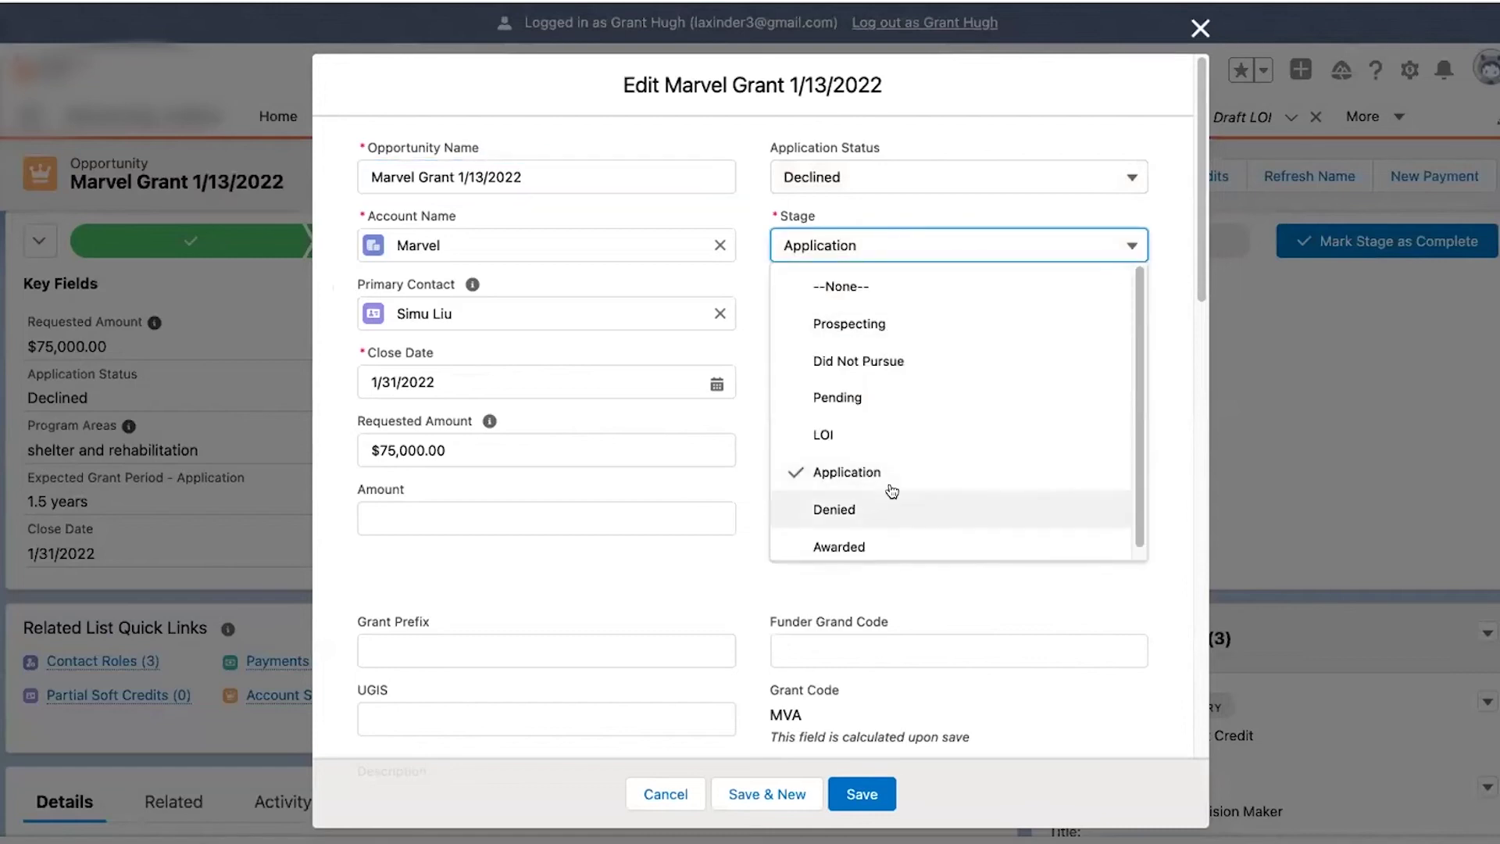
scroll(829, 491, "down", 1)
left_click(865, 507)
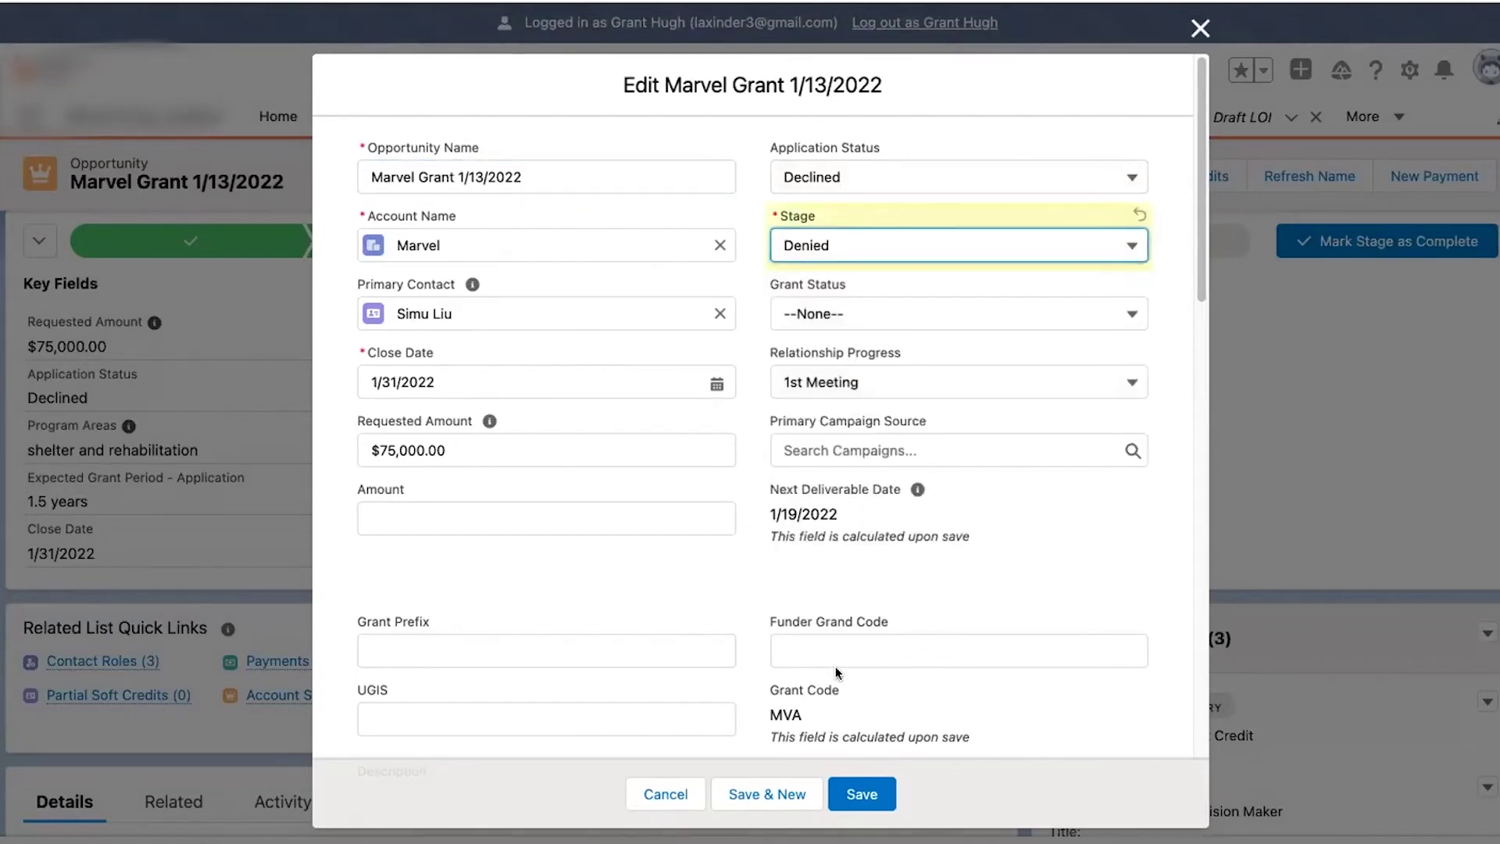
left_click(856, 794)
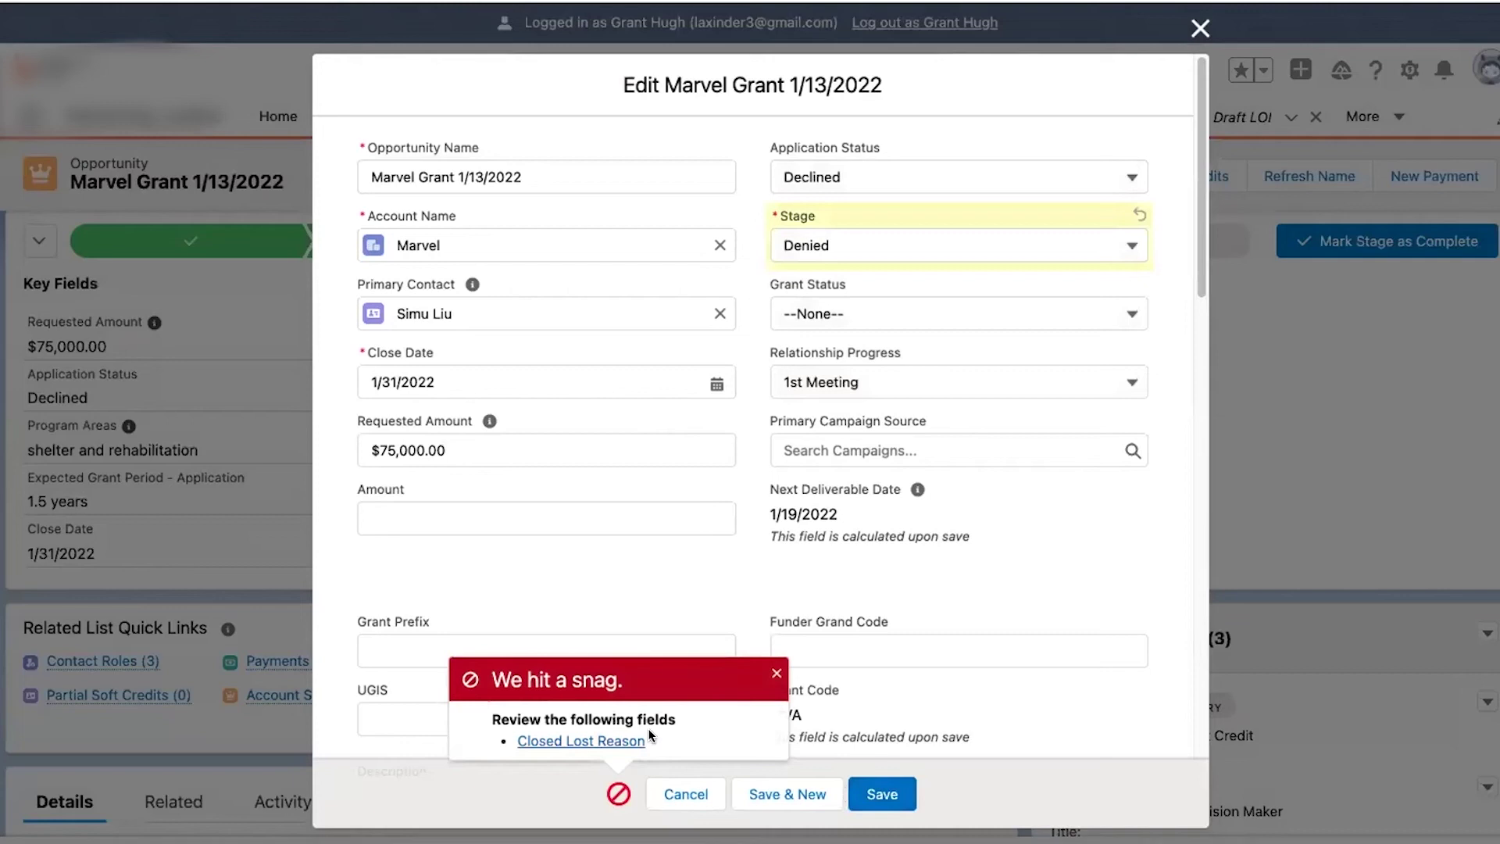
left_click(623, 742)
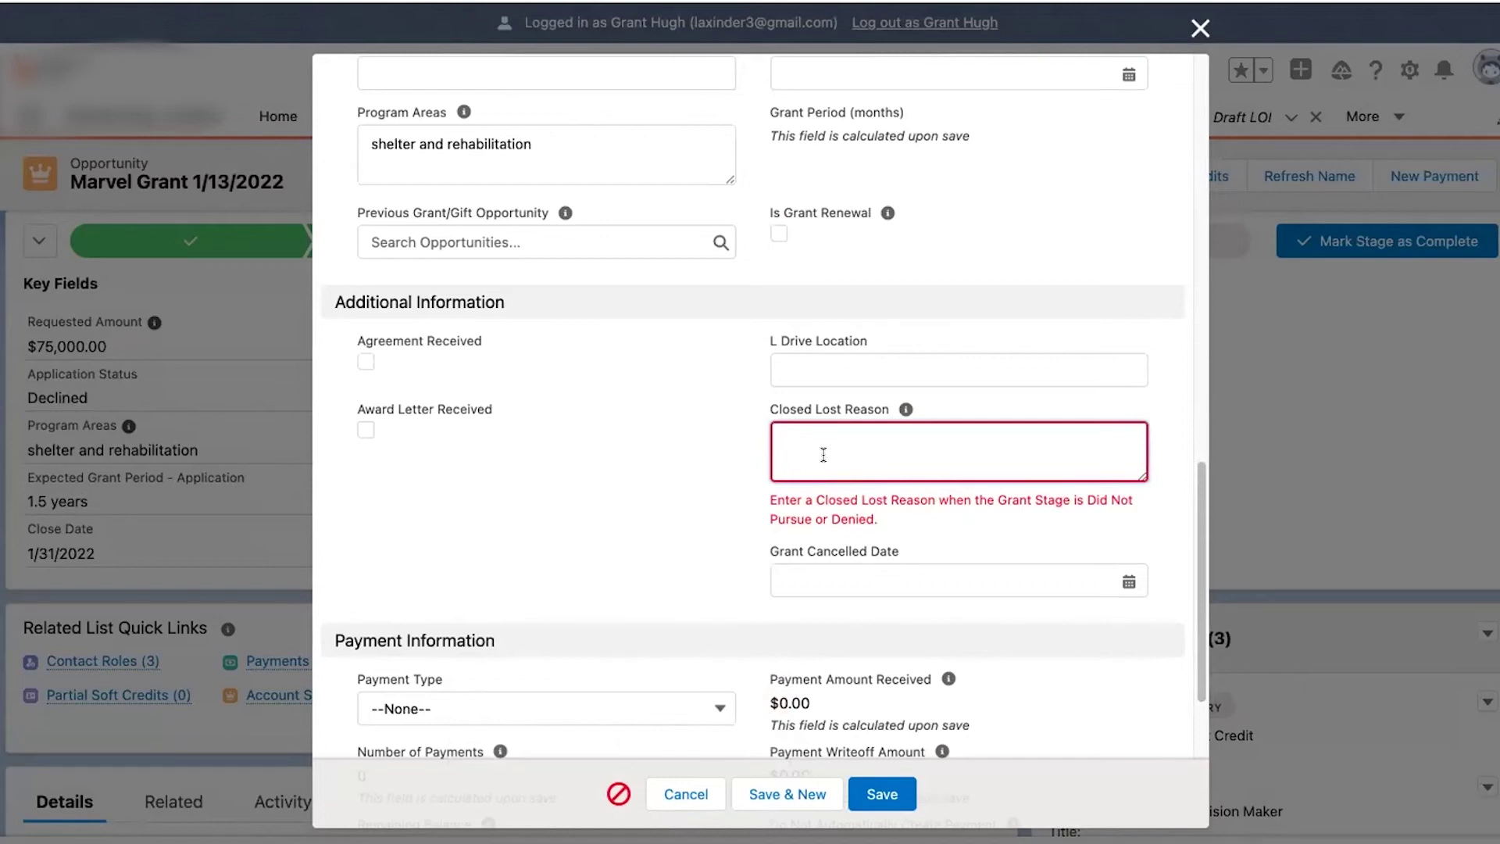
type("Went with another ")
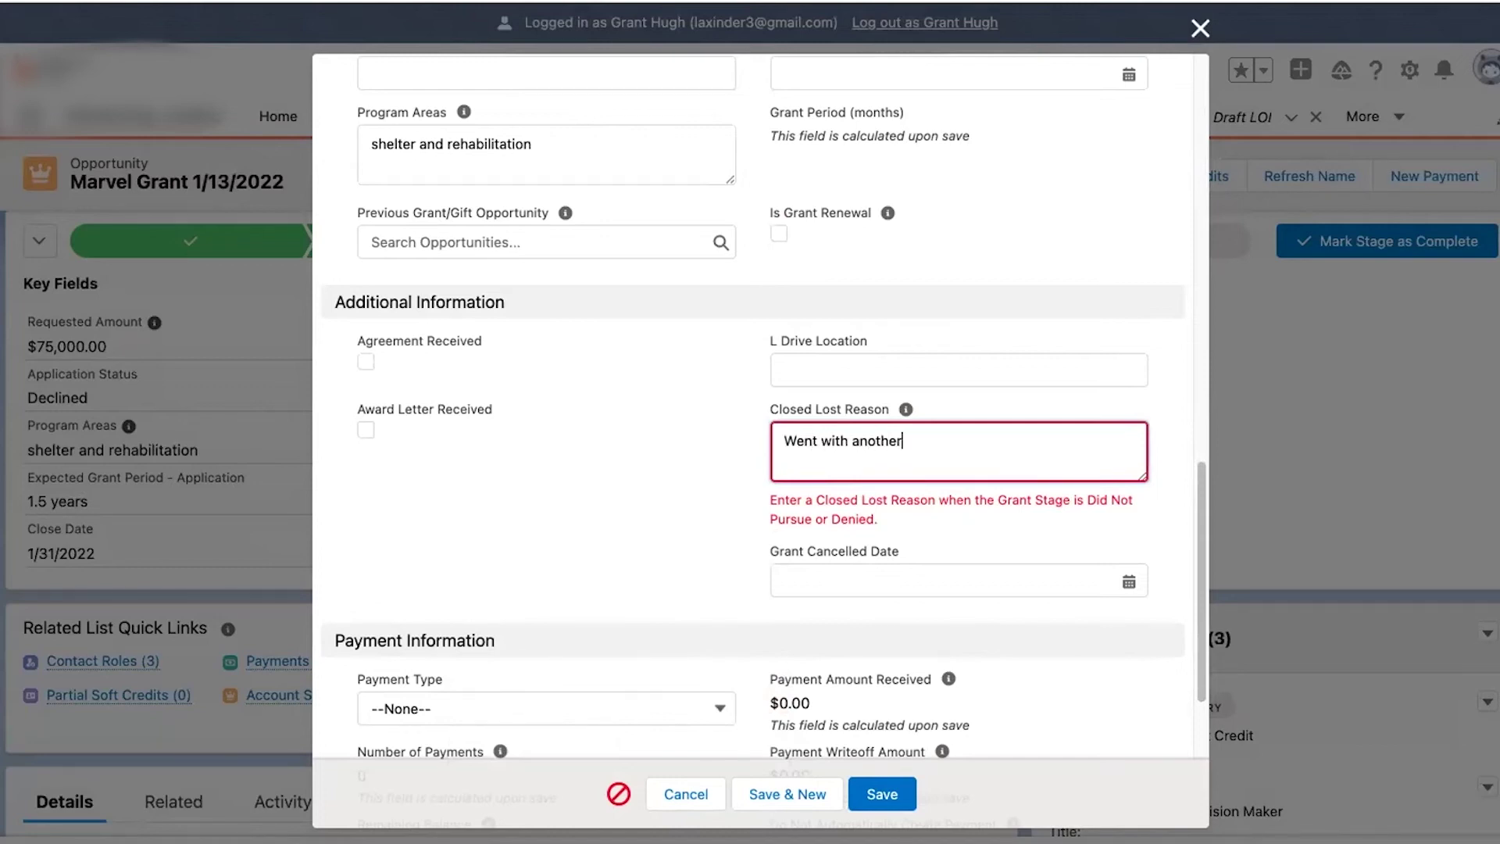
type("org")
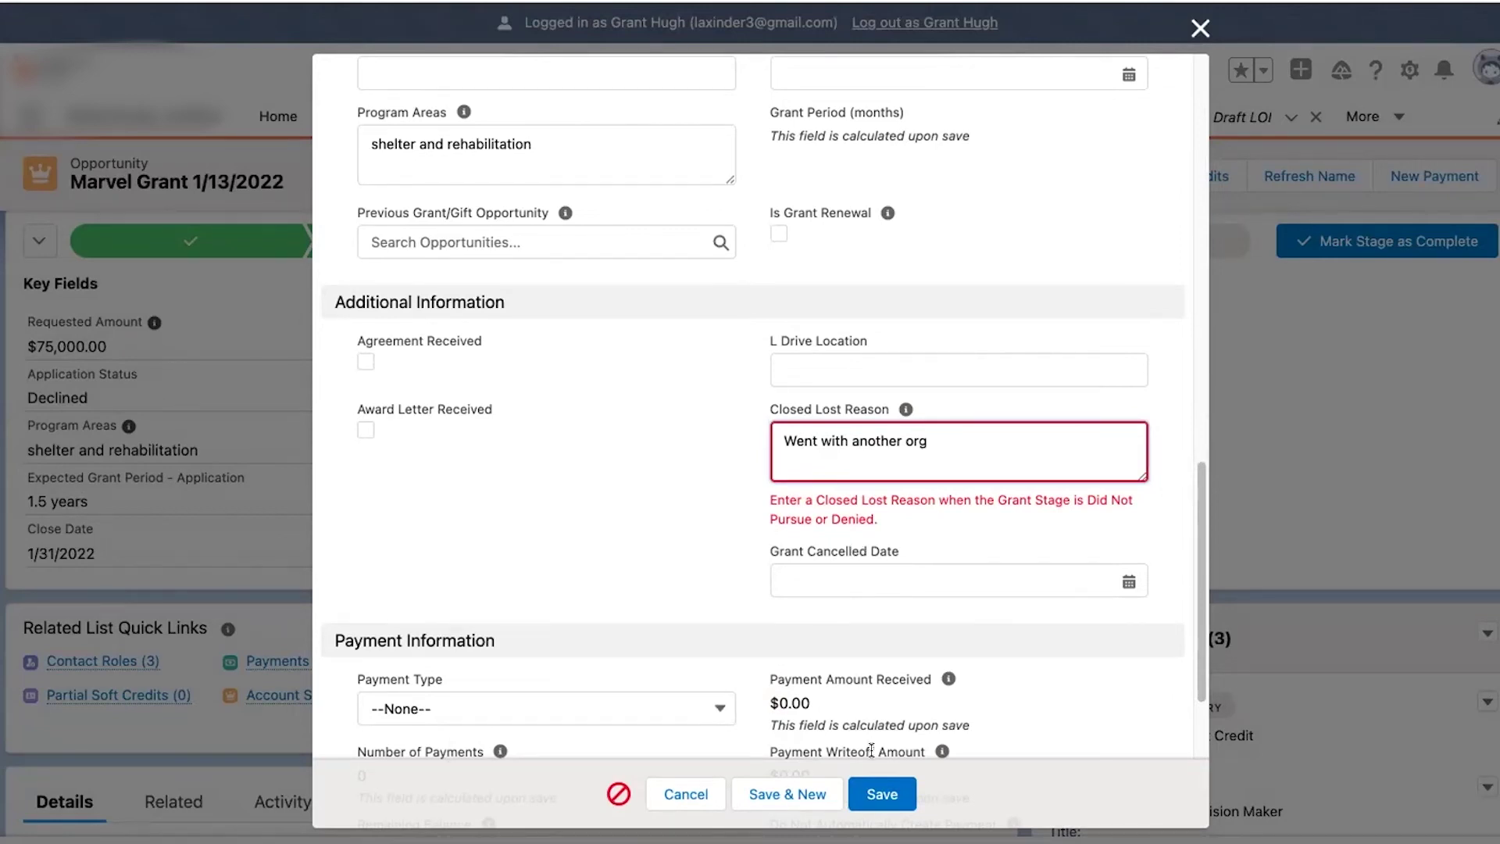
- Save the Denied Marvel Grant with its 'Went with another org' closed-lost reason
left_click(881, 794)
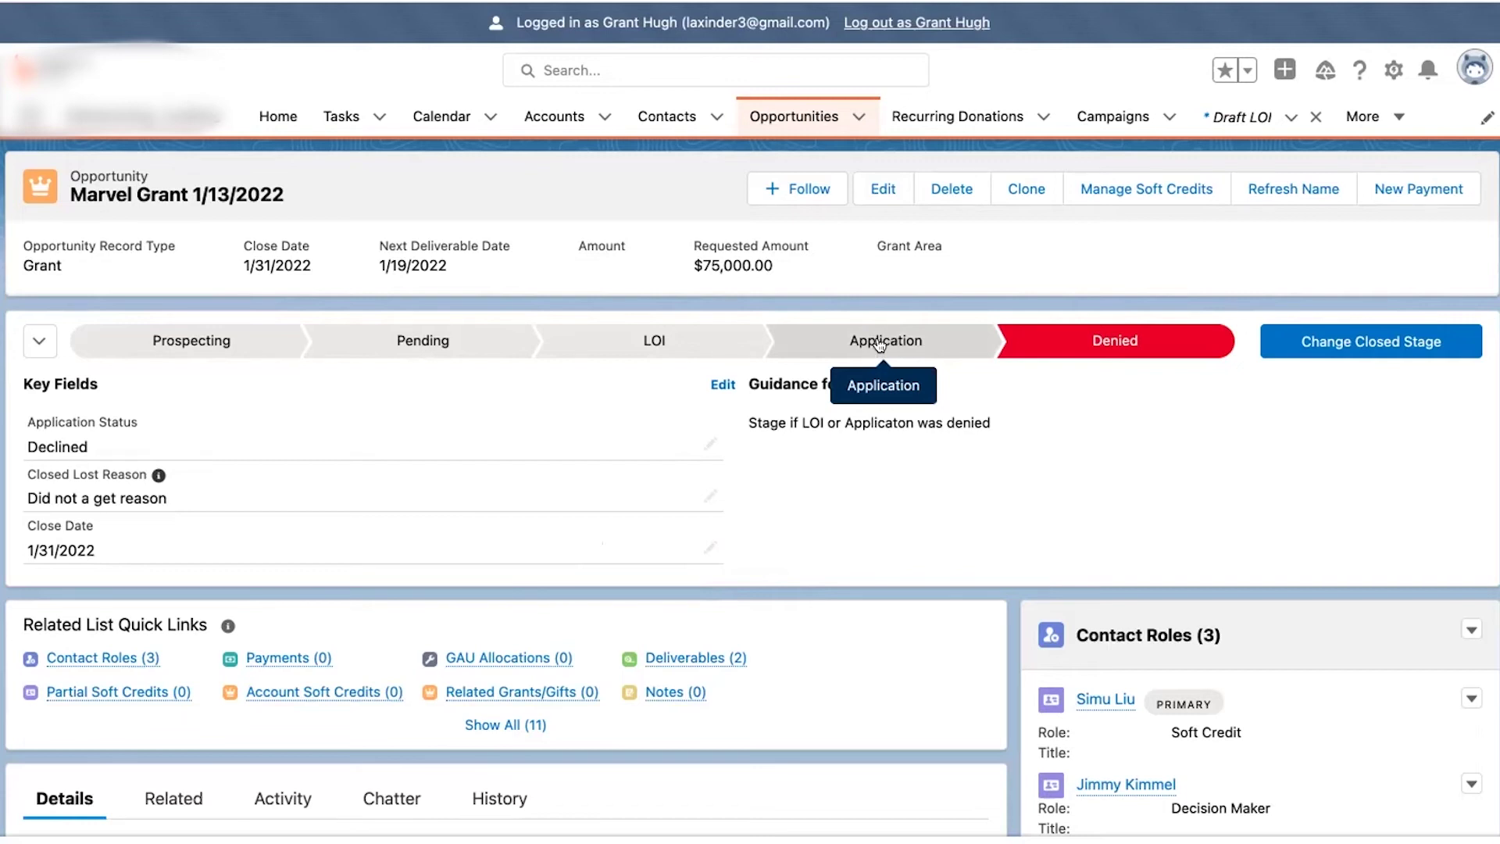
- Mark Application as Marvel Grant's current stage and change Application Status to Awarded
left_click(881, 346)
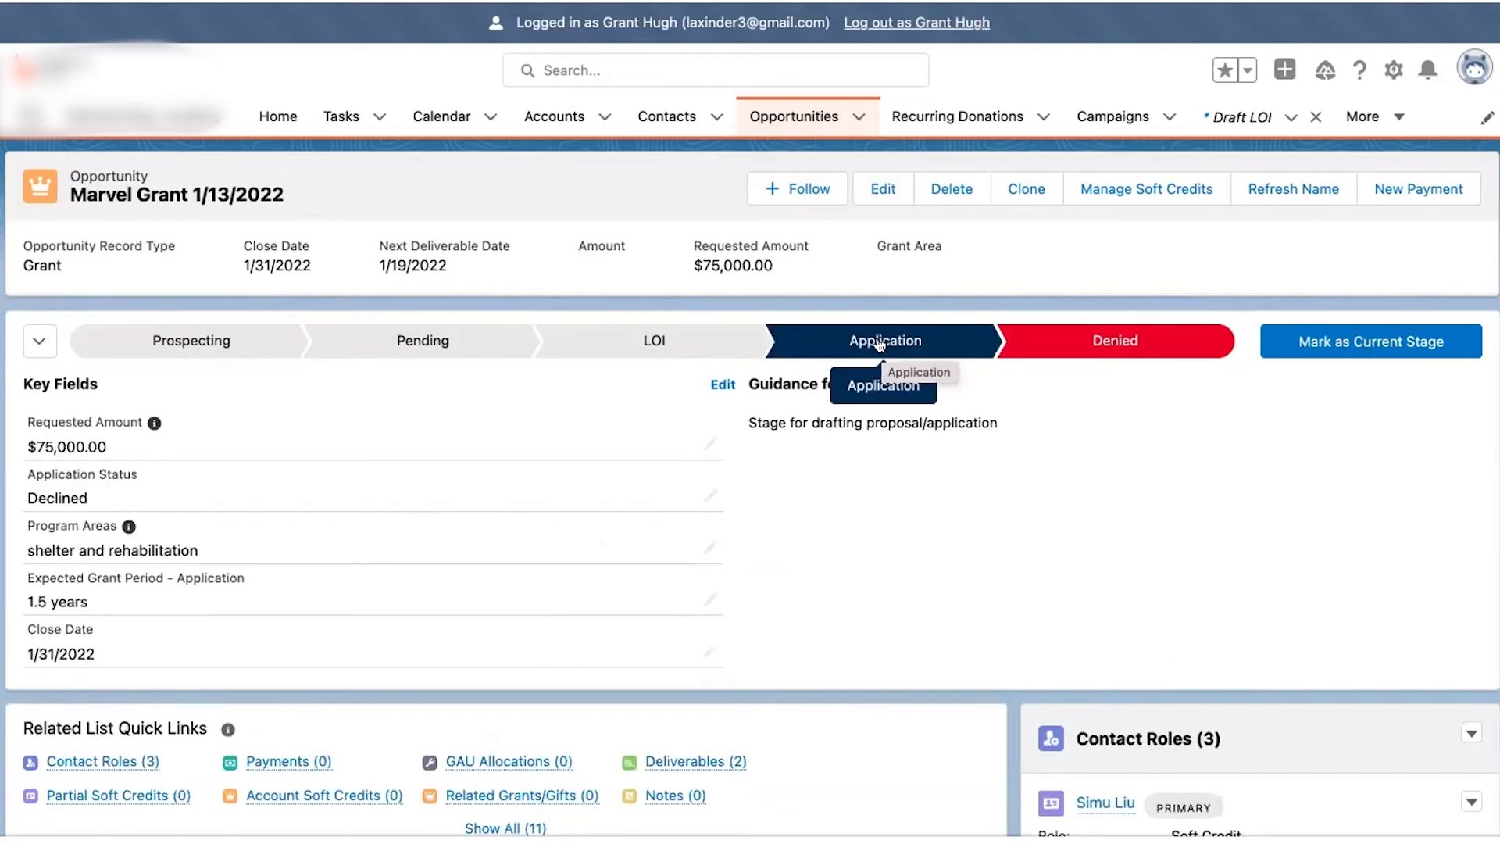
left_click(1337, 347)
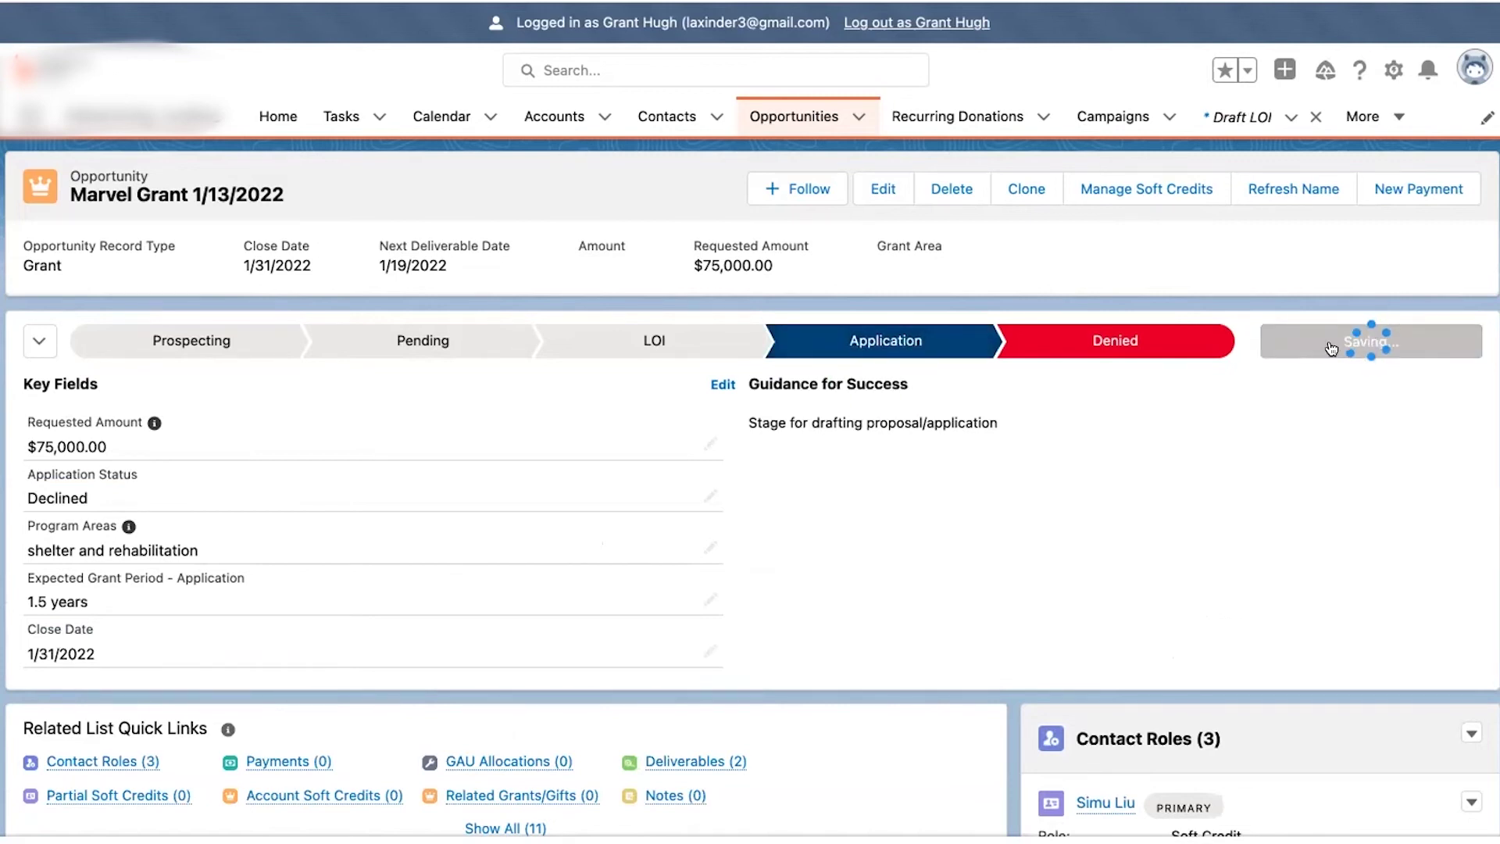
left_click(710, 496)
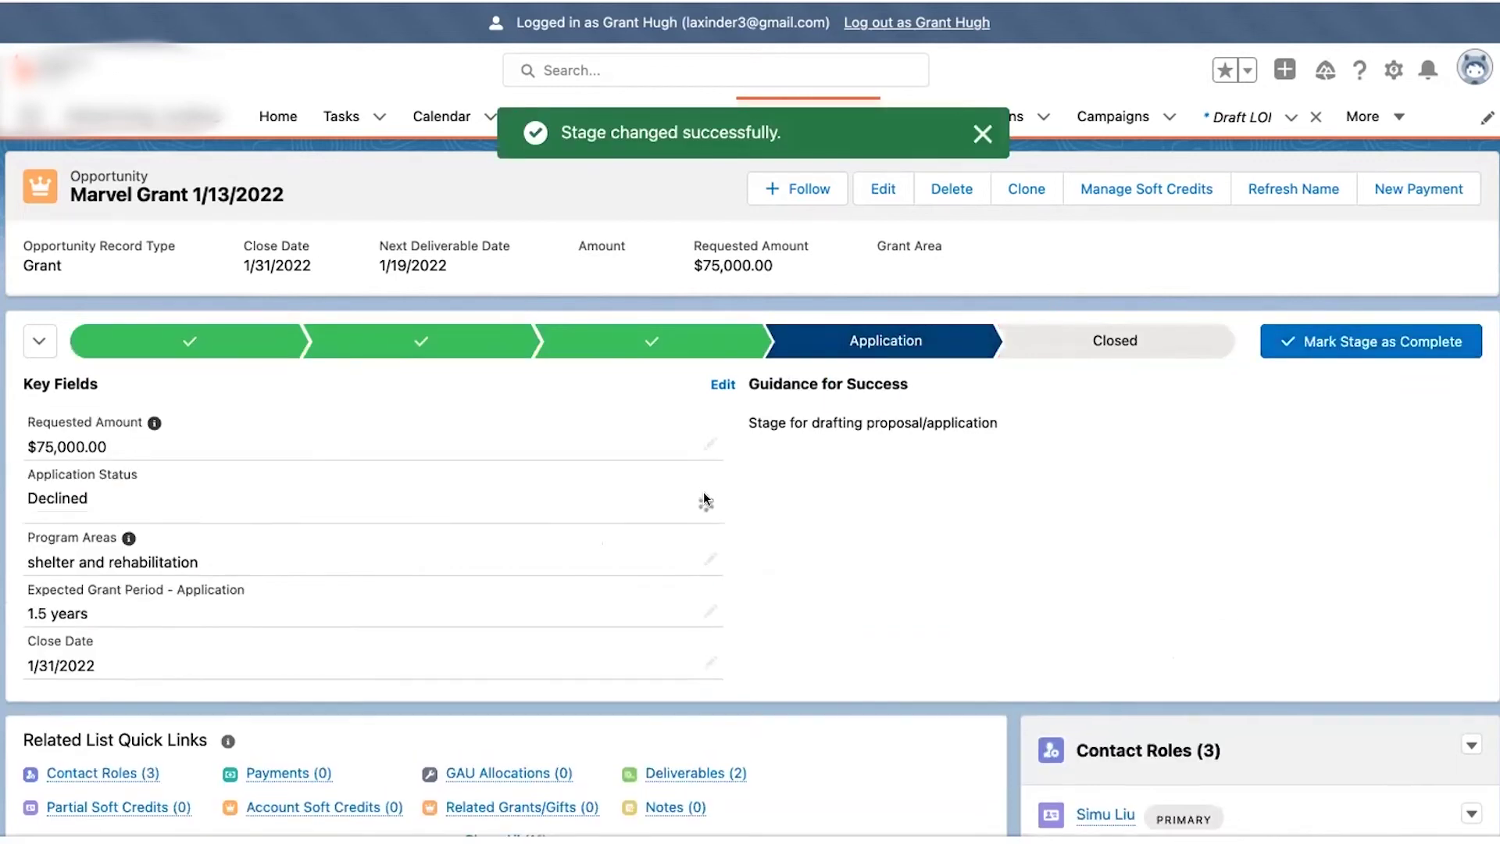
left_click(622, 522)
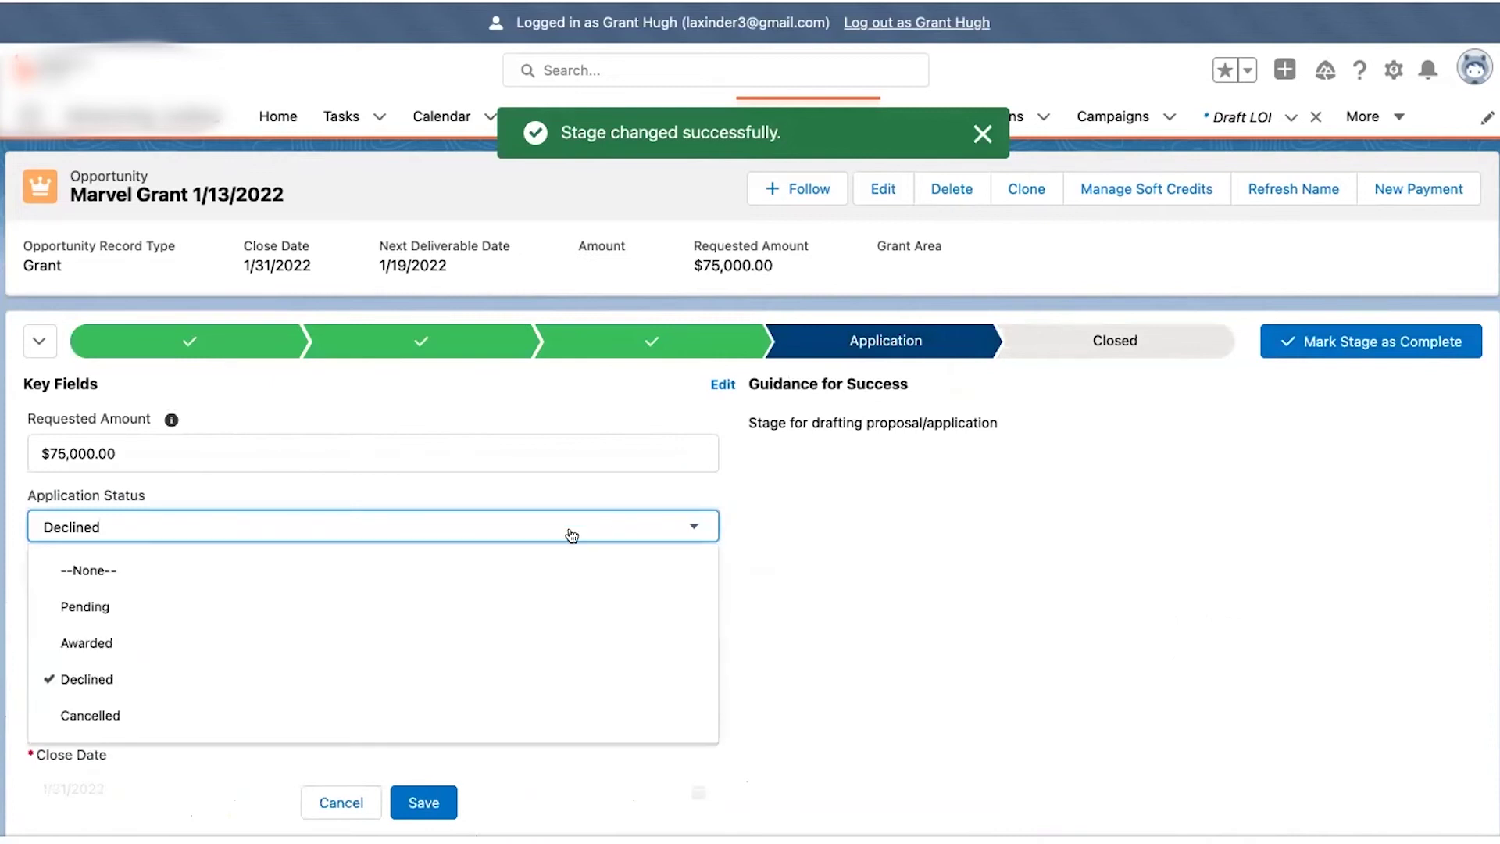
left_click(419, 650)
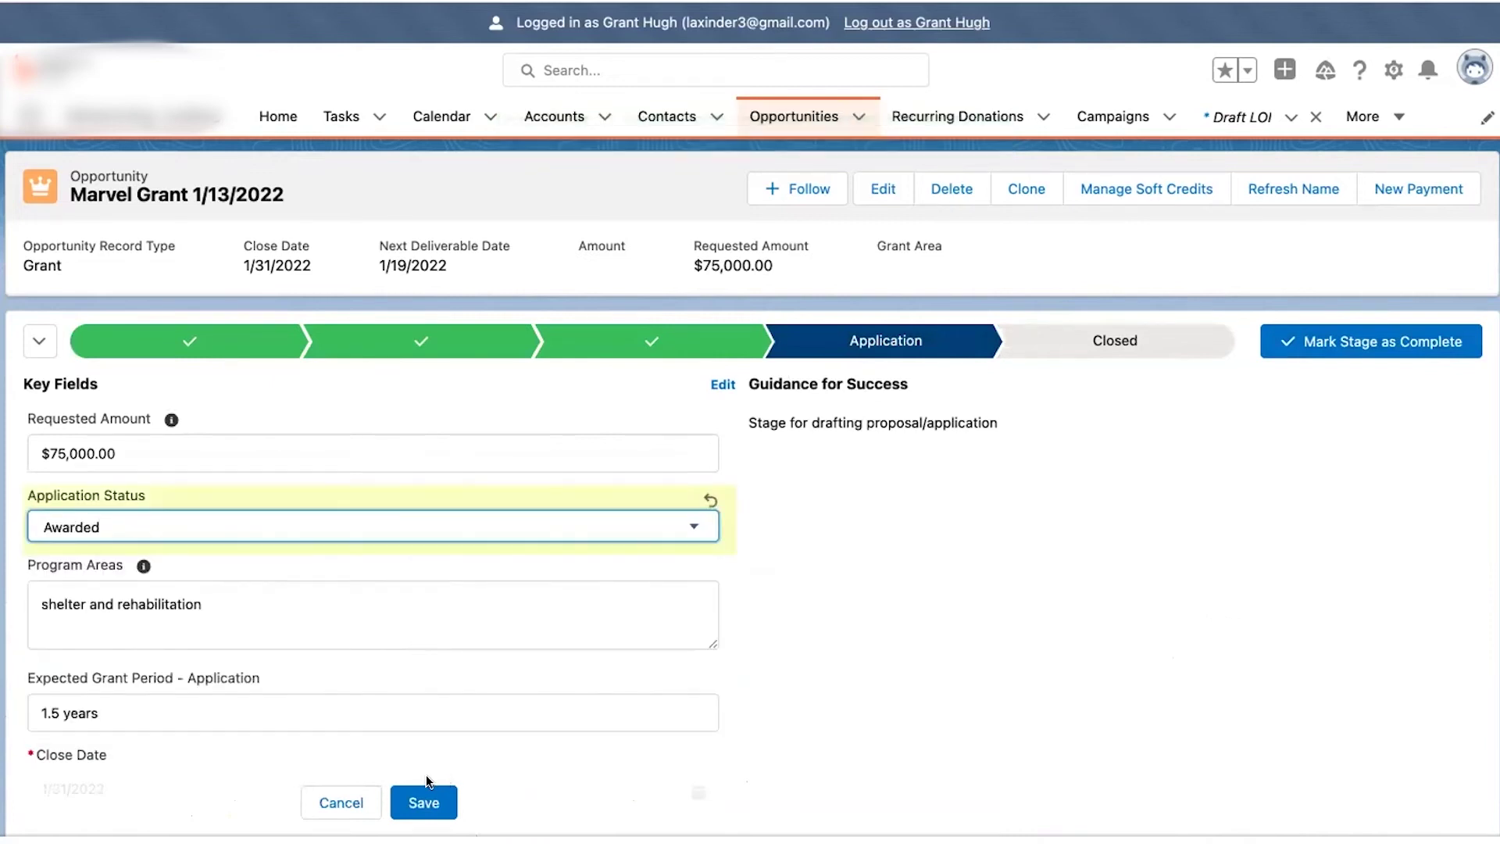
left_click(425, 800)
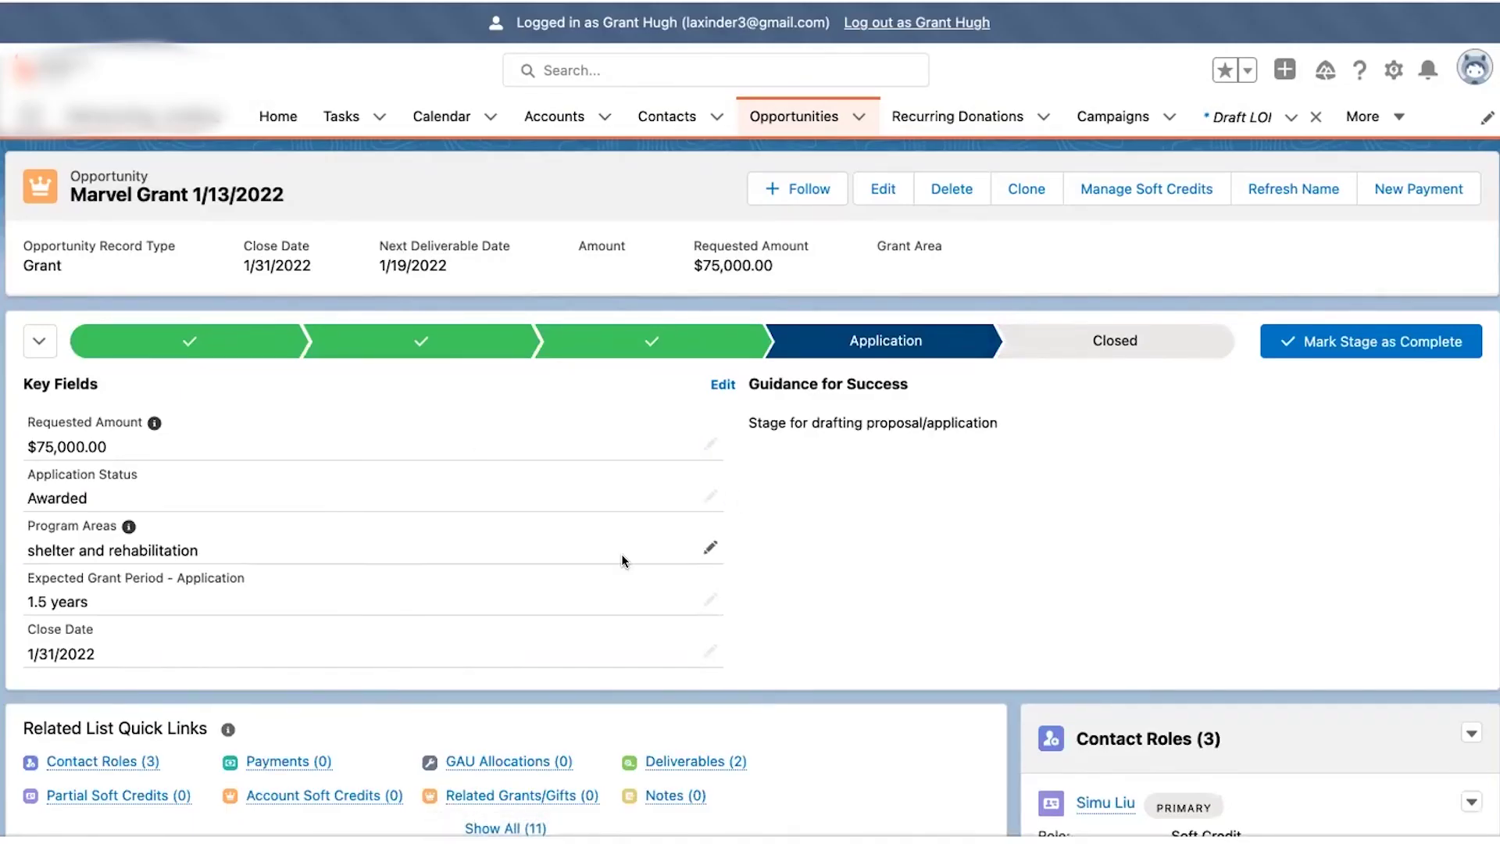
- Preview the Closed path step, then return to the Application stage details
scroll(621, 555, "down", 1)
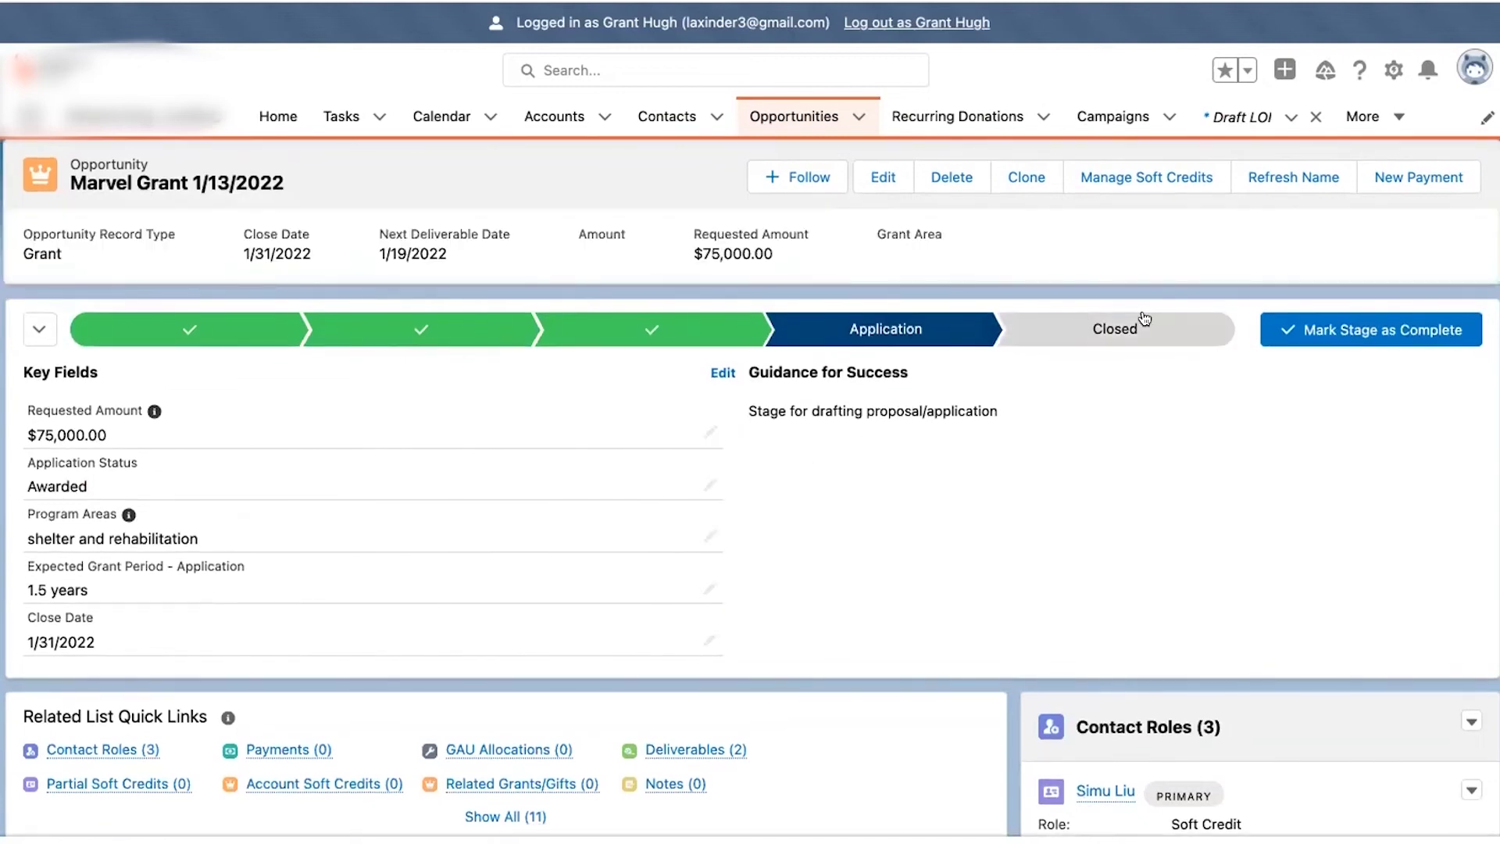
left_click(1133, 327)
left_click(949, 327)
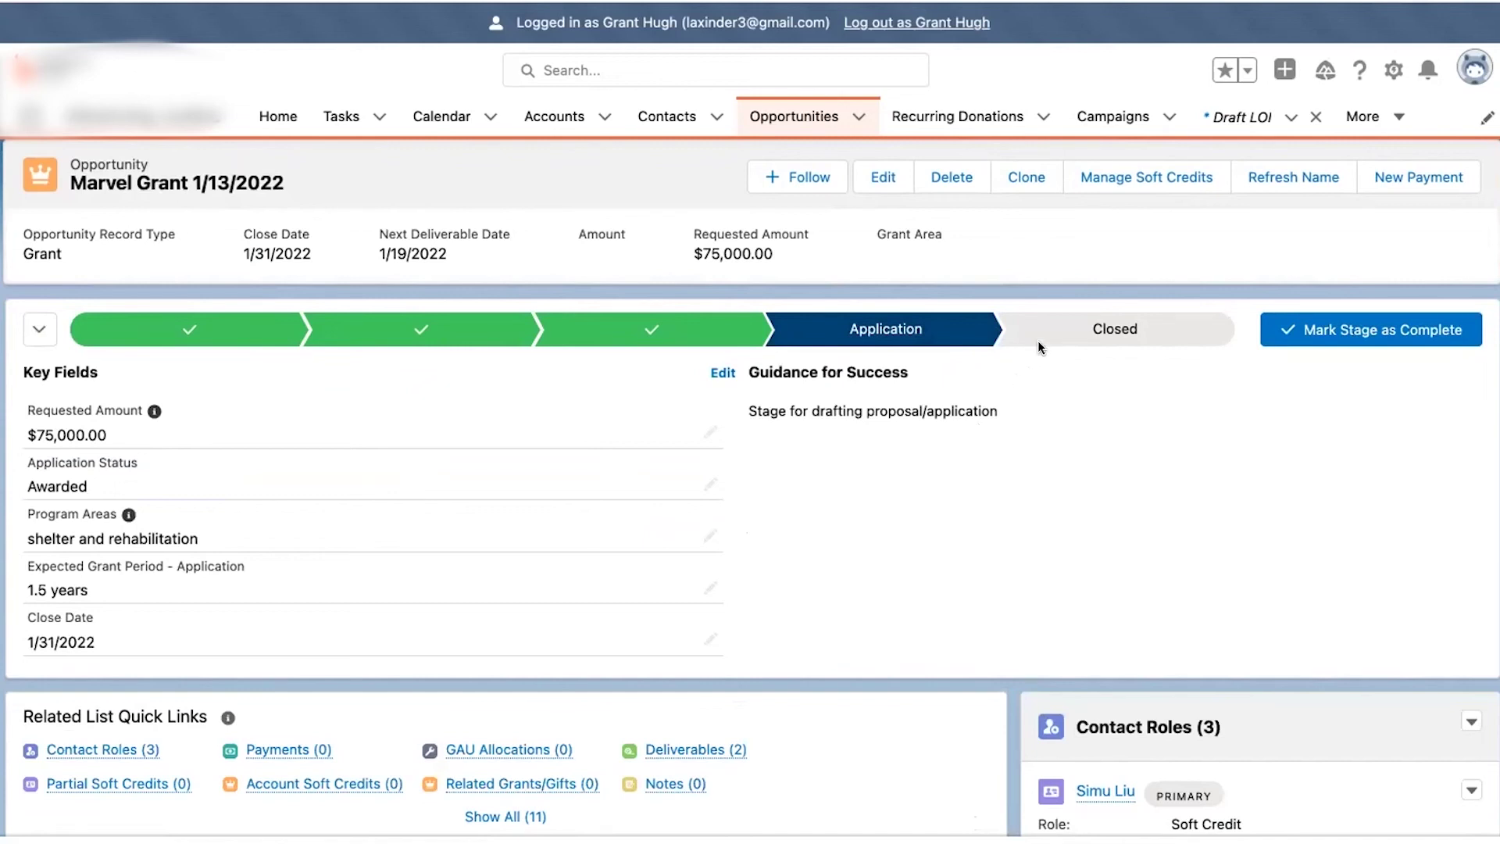
- Close Marvel Grant from the Closed path step, choosing Awarded as the closed stage
left_click(1126, 335)
left_click(1325, 331)
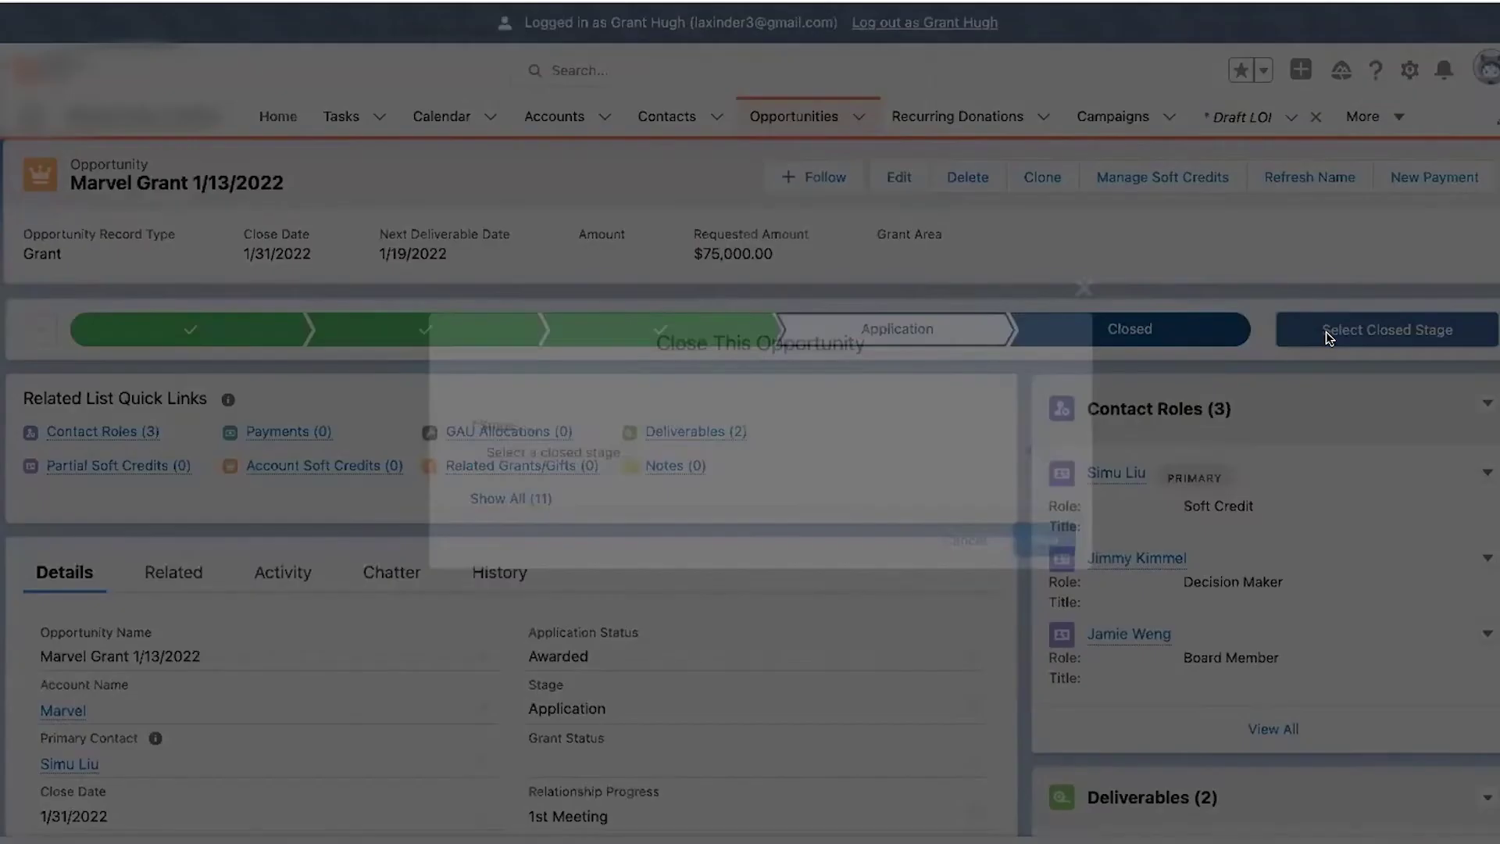
left_click(970, 442)
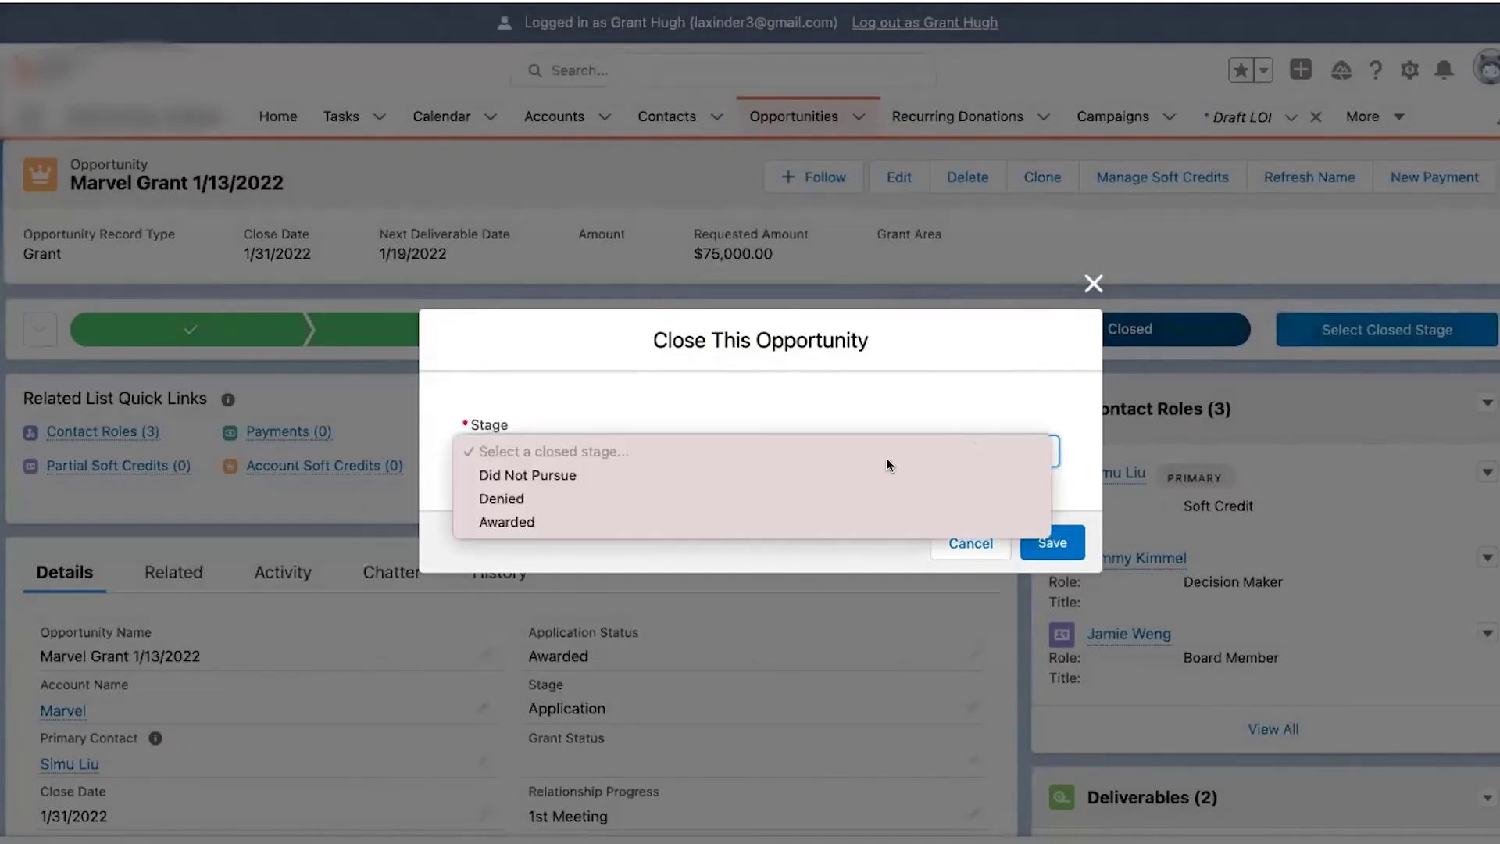
left_click(834, 514)
left_click(1051, 542)
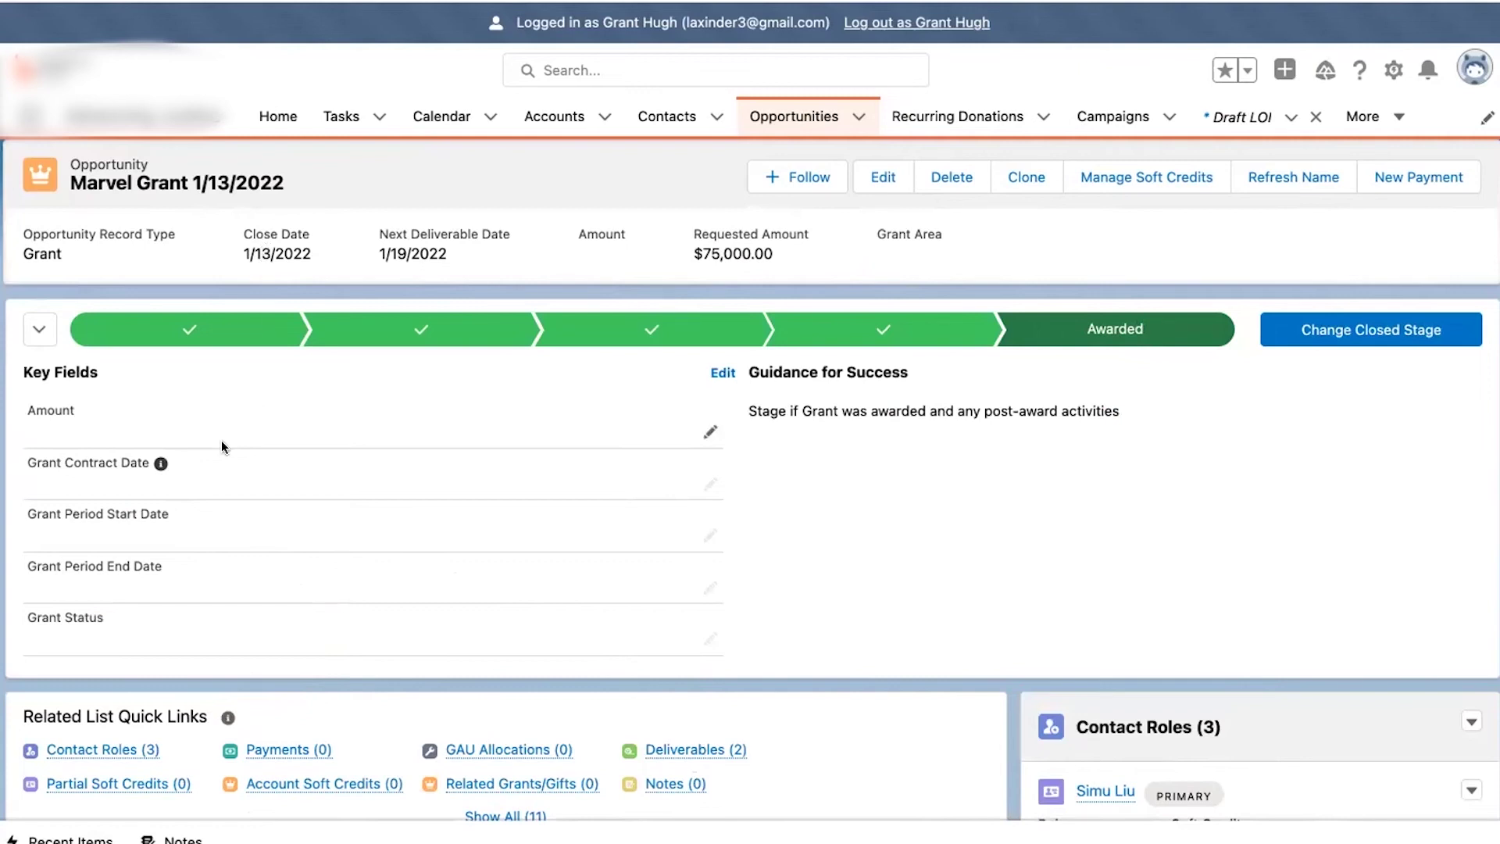
- Enter a 50,000 amount and set Grant Contract and Period Start Dates to 2/1/2022
left_click(709, 431)
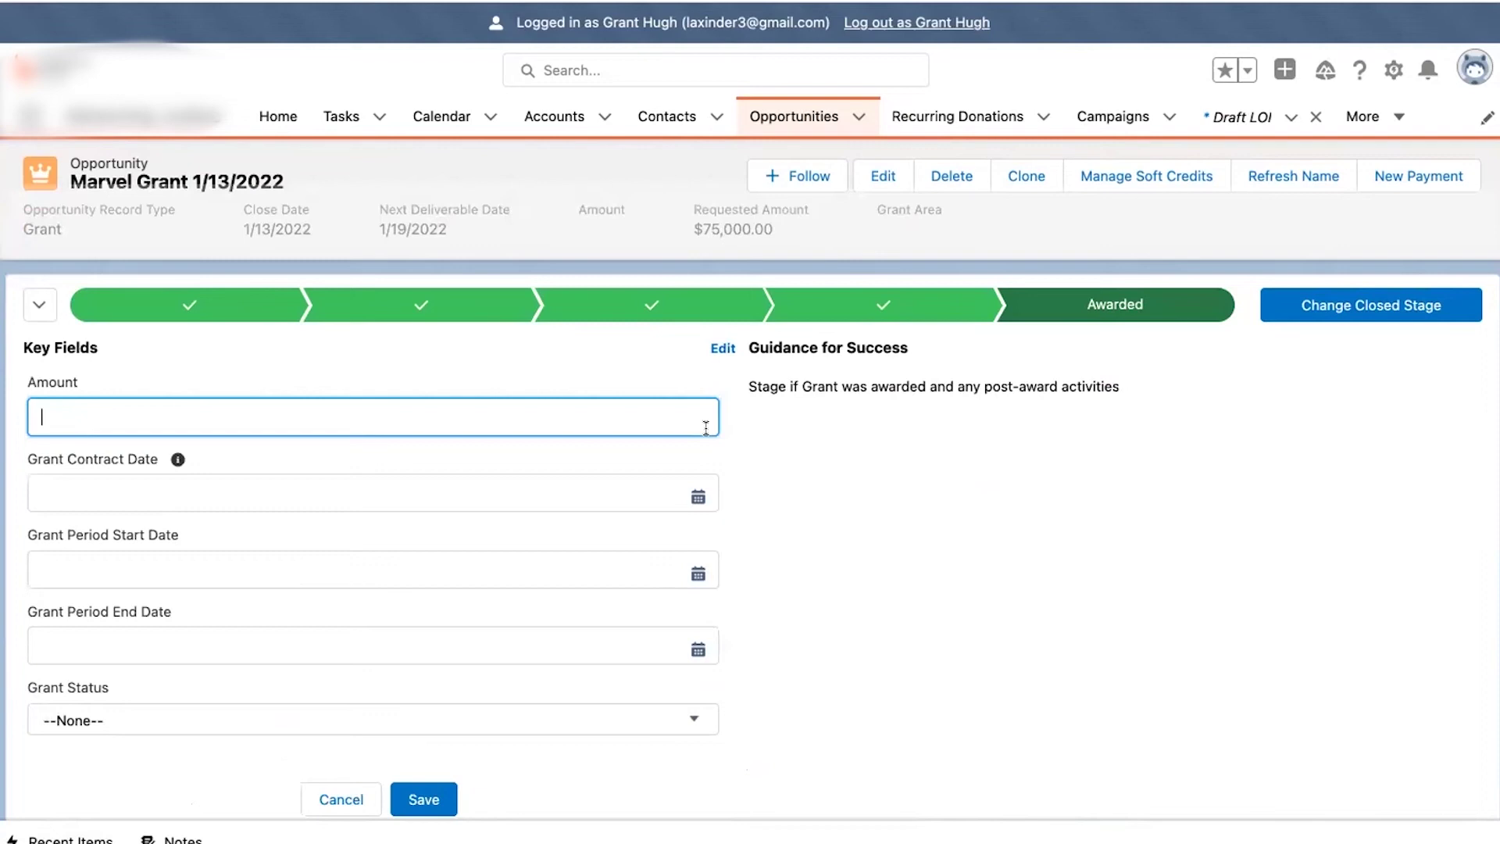
type("50000")
left_click(298, 444)
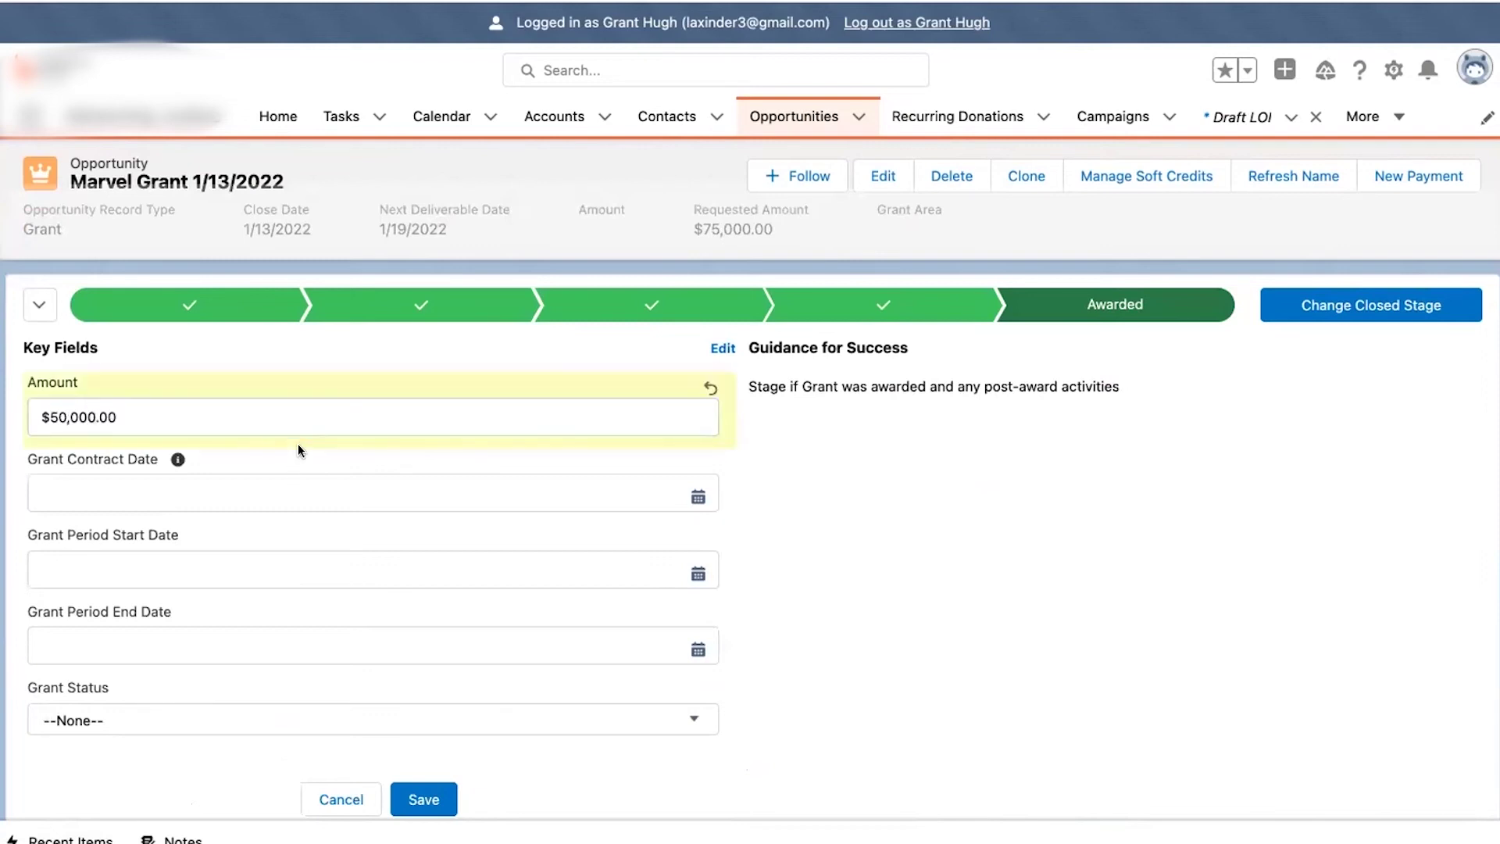
left_click(314, 494)
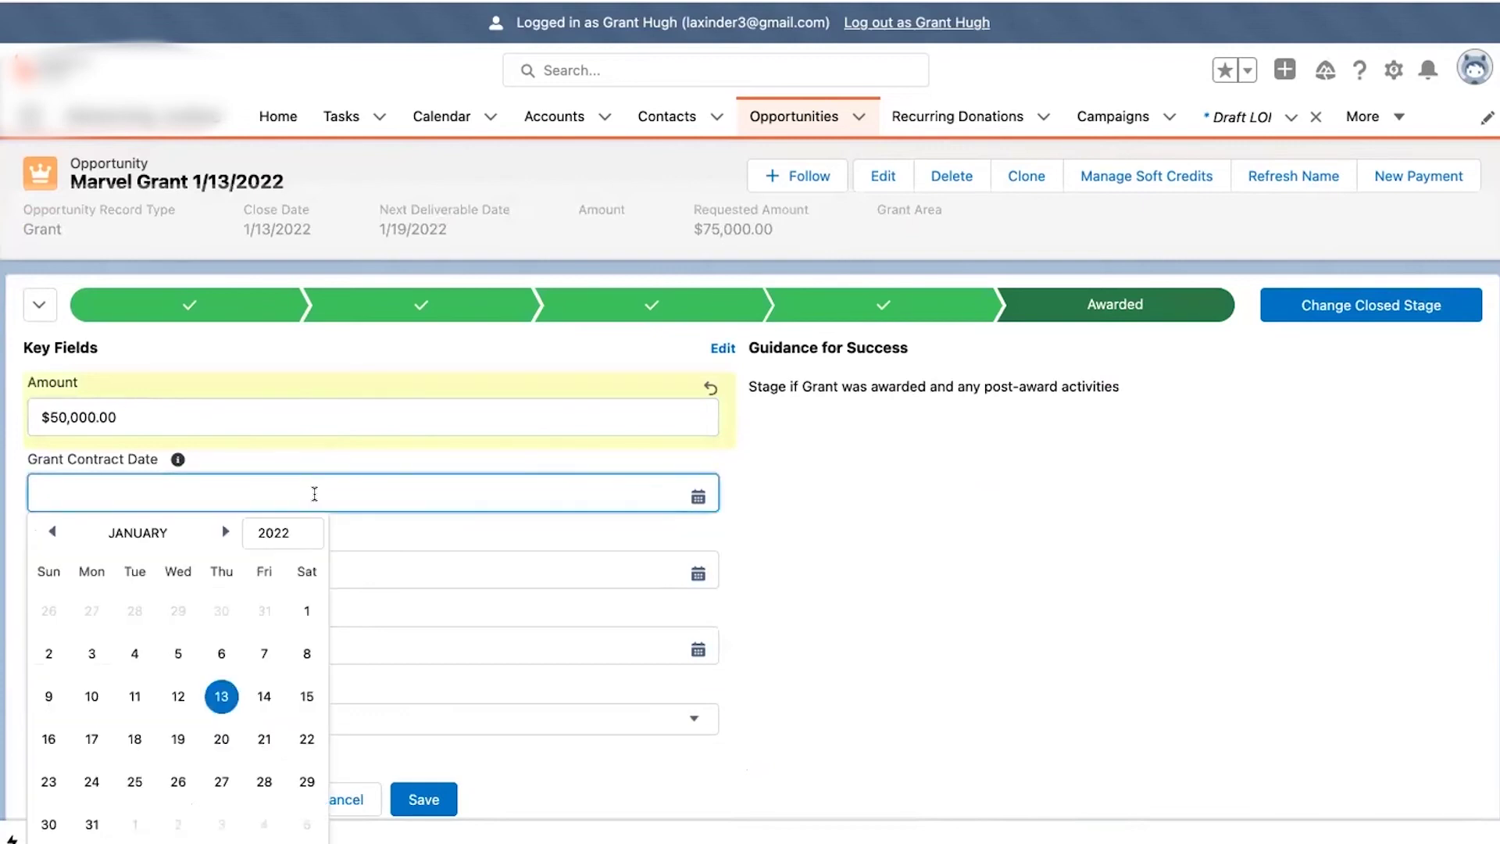
left_click(226, 532)
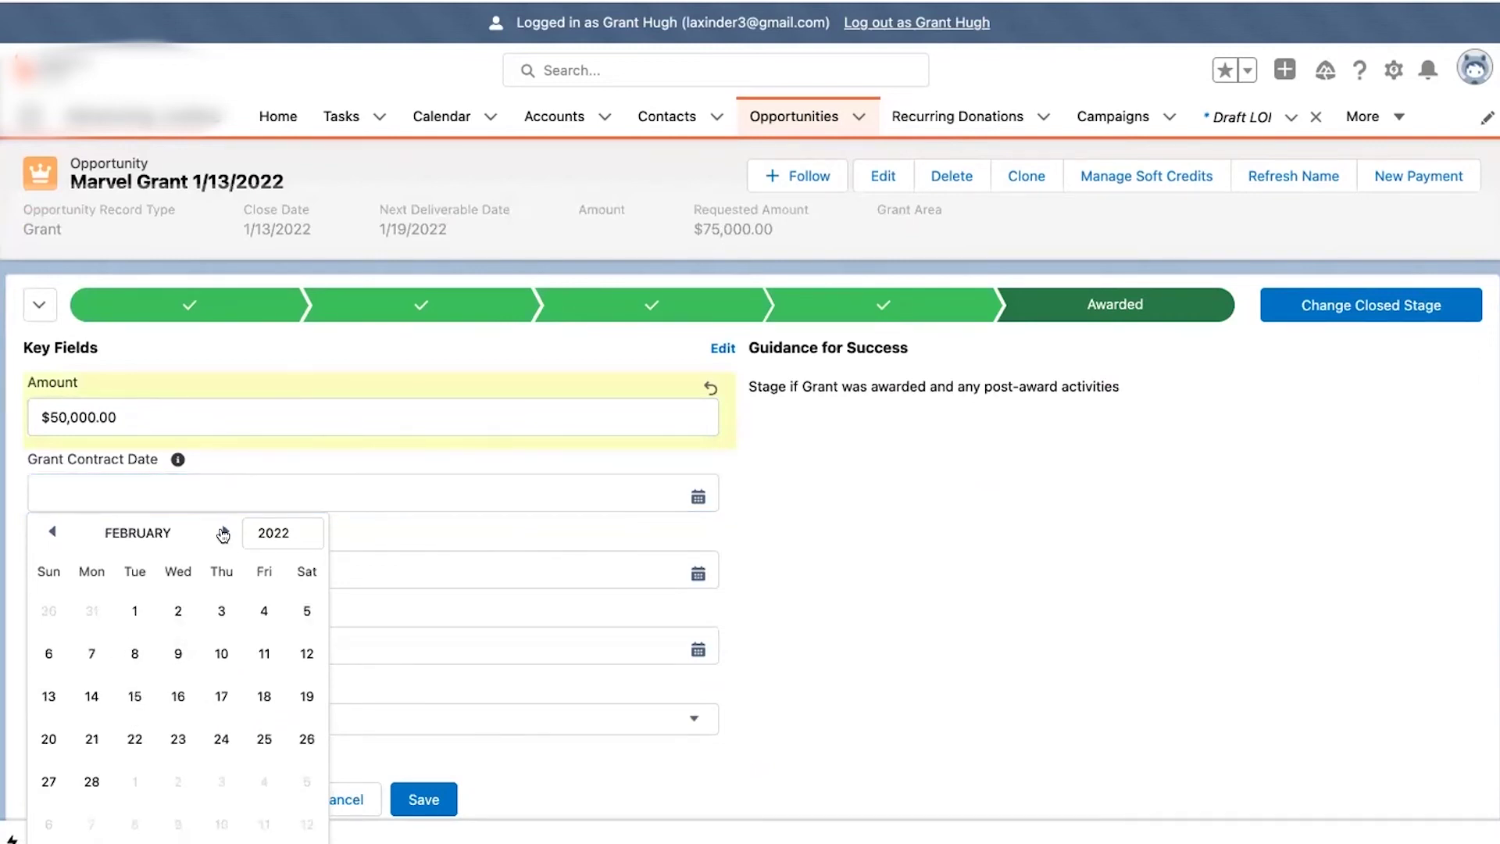
left_click(135, 609)
left_click(288, 536)
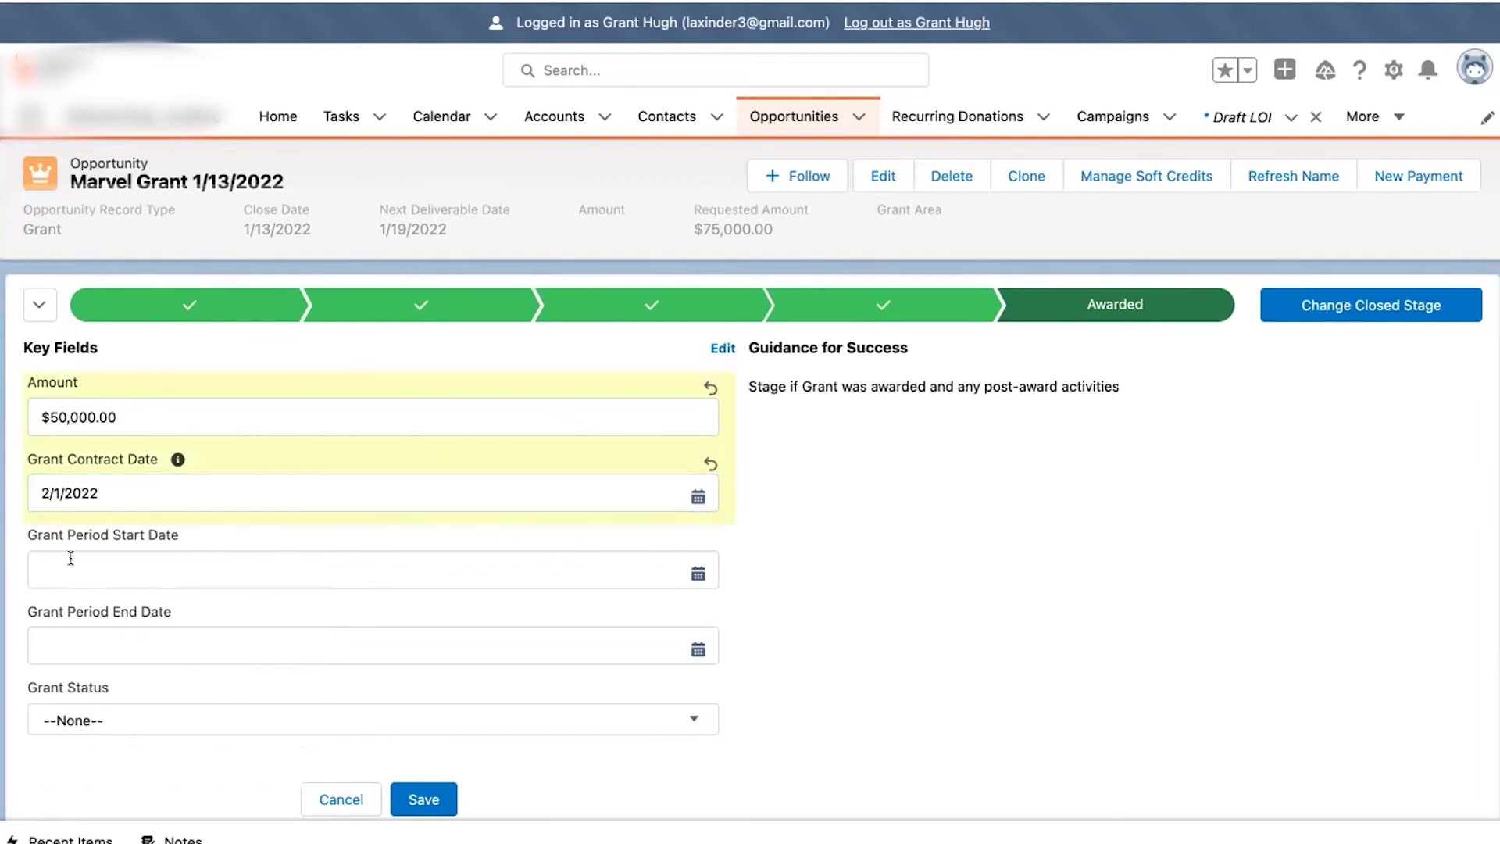
left_click(460, 546)
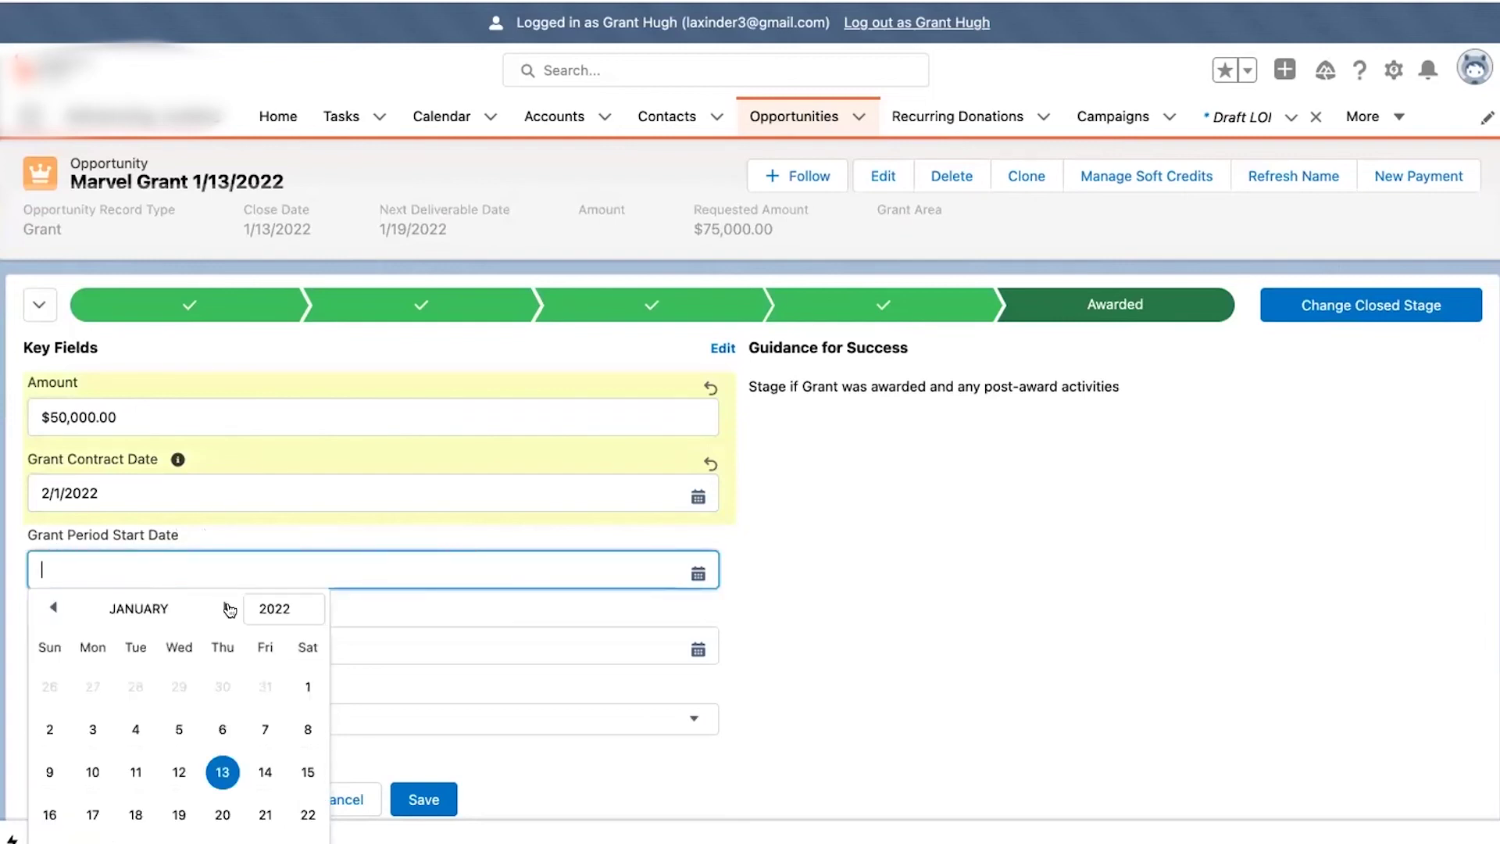
left_click(227, 608)
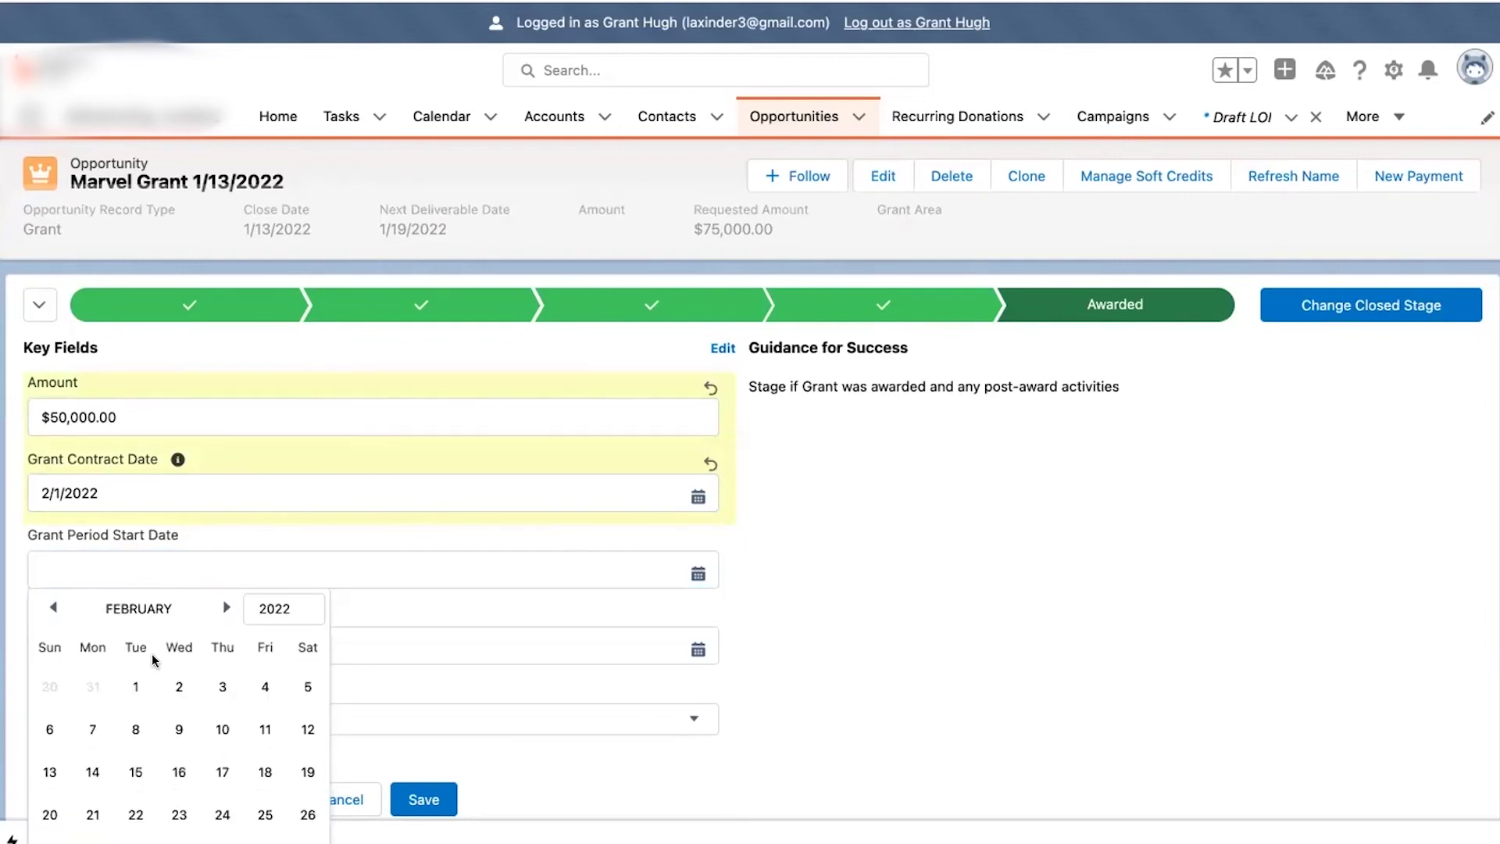
left_click(136, 687)
- Set Grant Period End Date to 1/31/2023 and Grant Status to Grant Open, then save
scroll(258, 618, "down", 2)
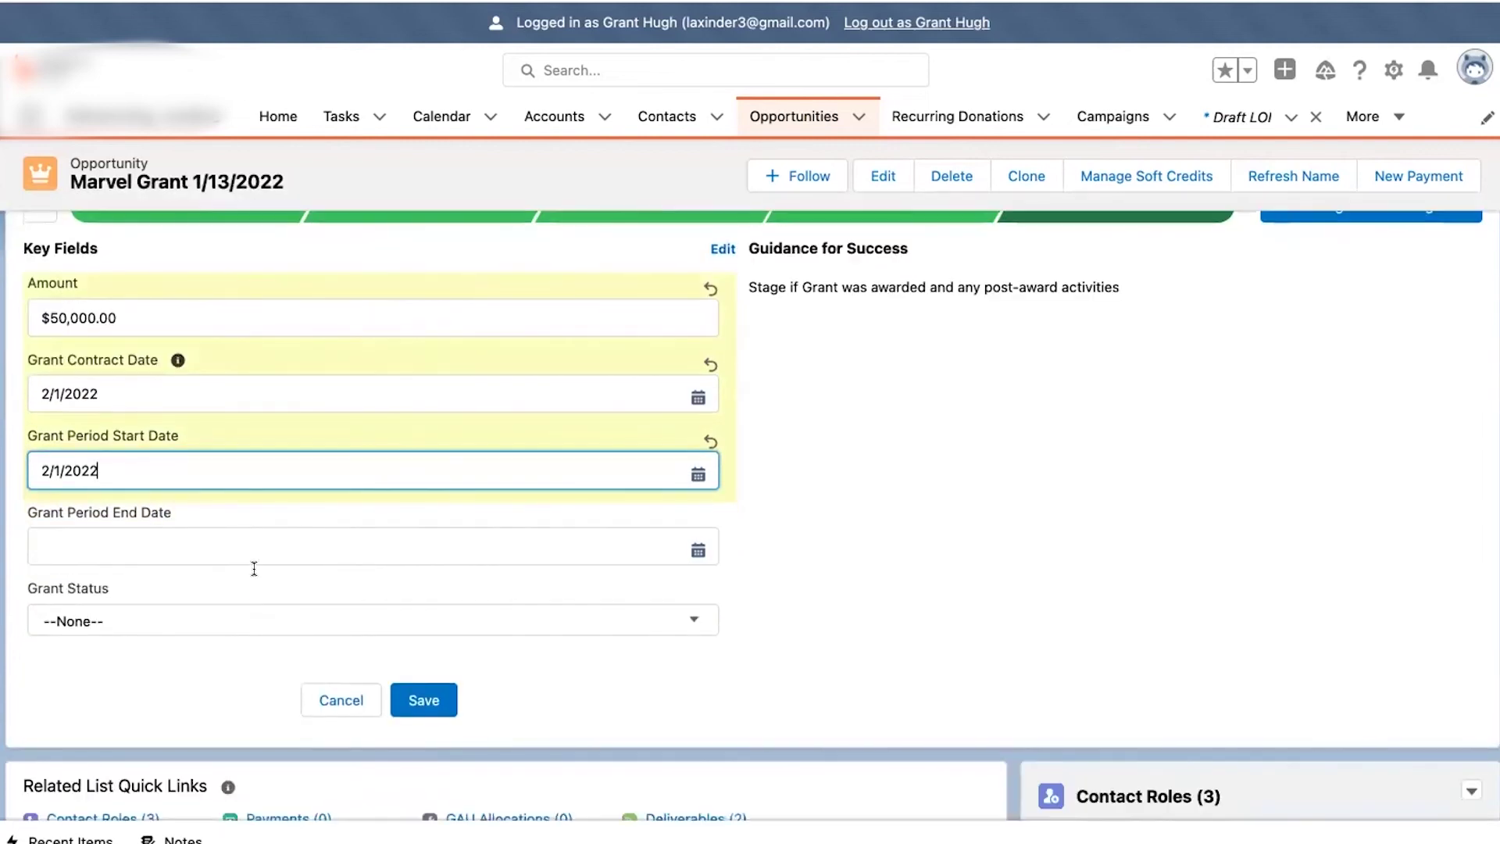
left_click(242, 546)
left_click(223, 586)
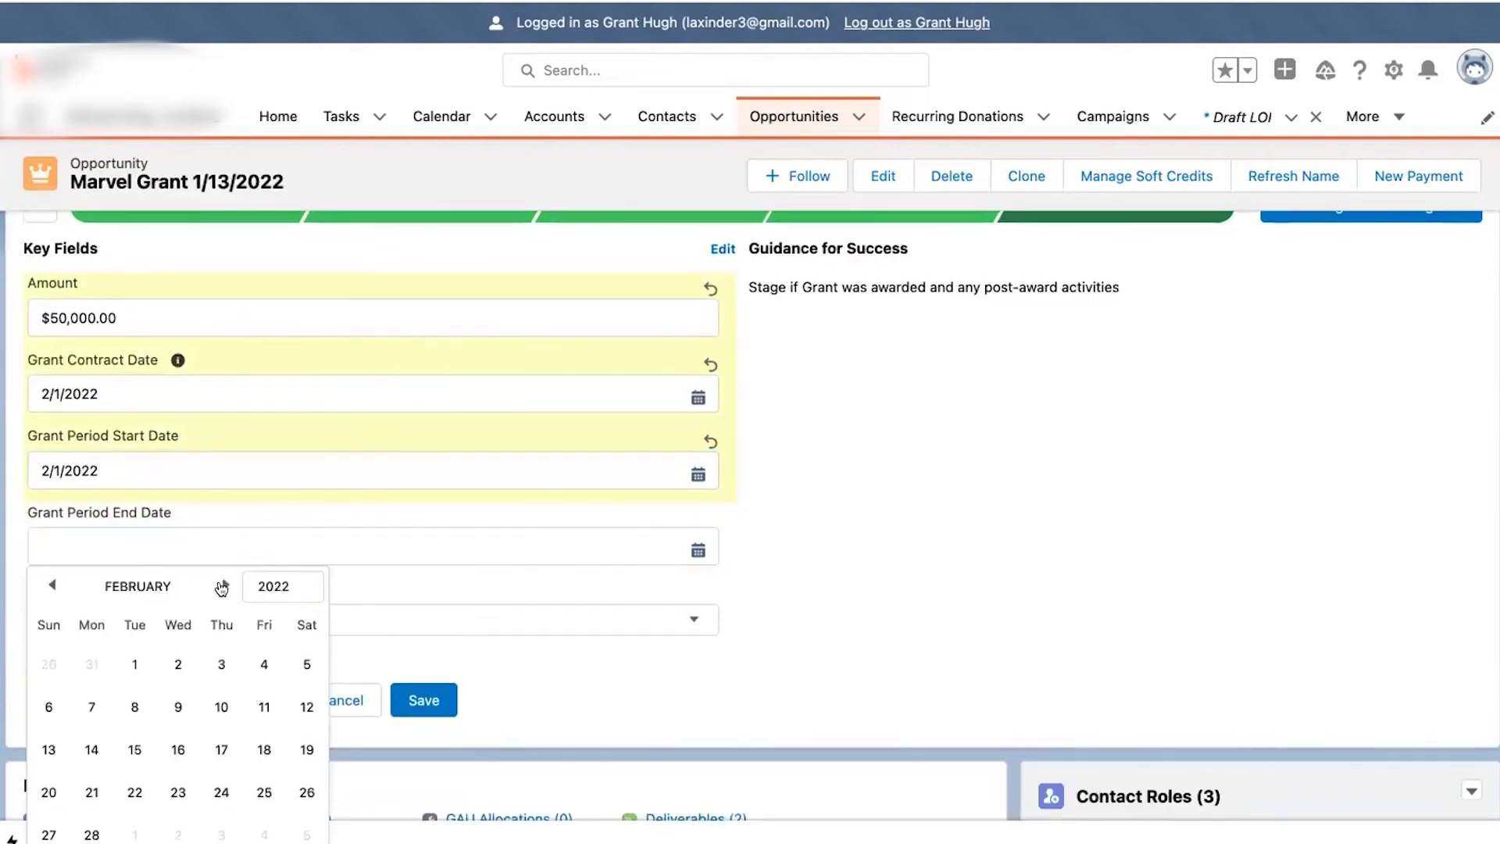
left_click(257, 587)
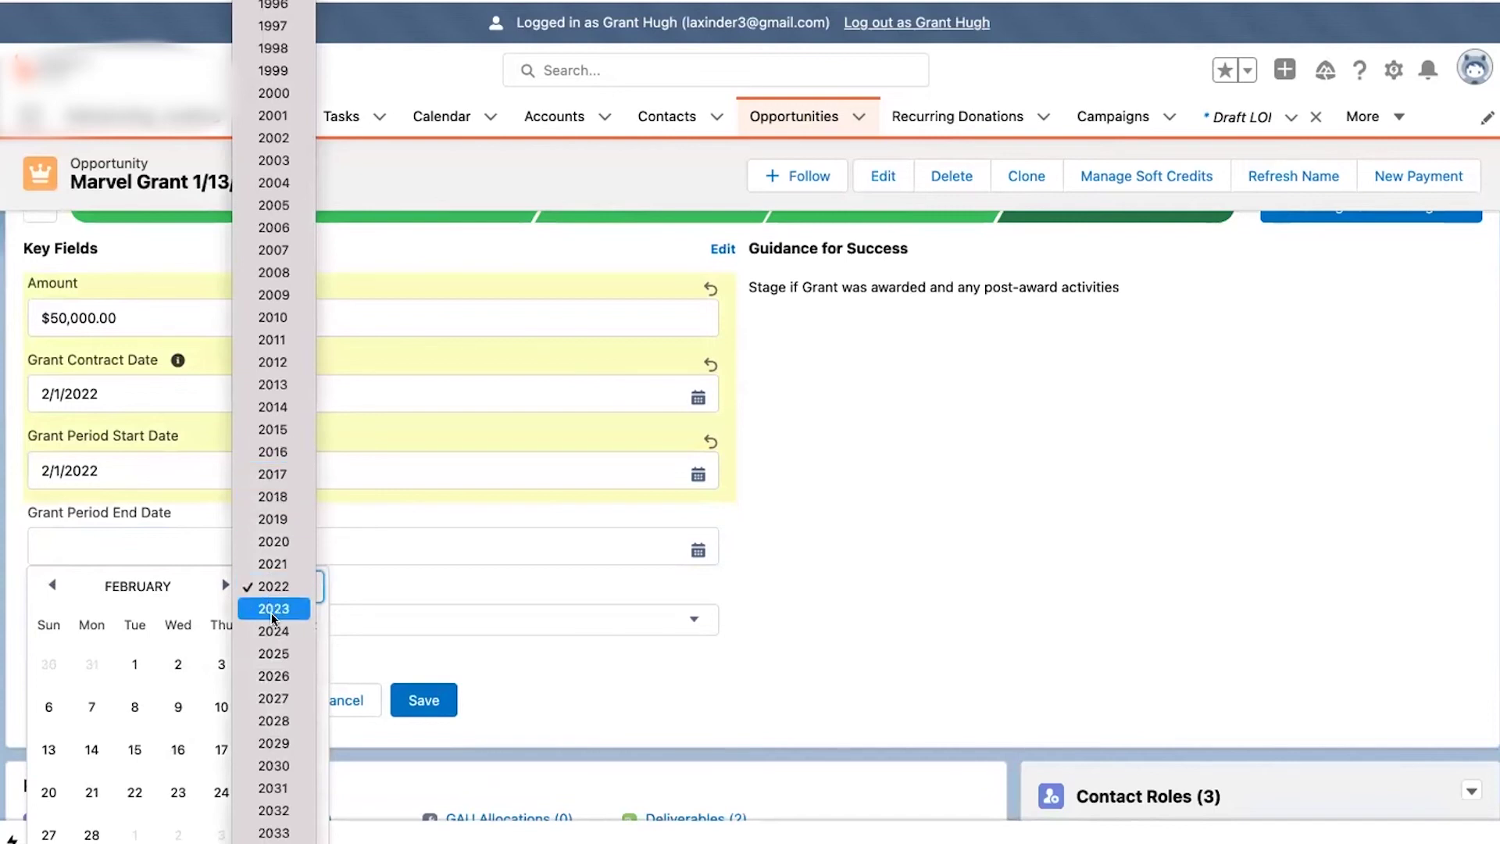
left_click(273, 608)
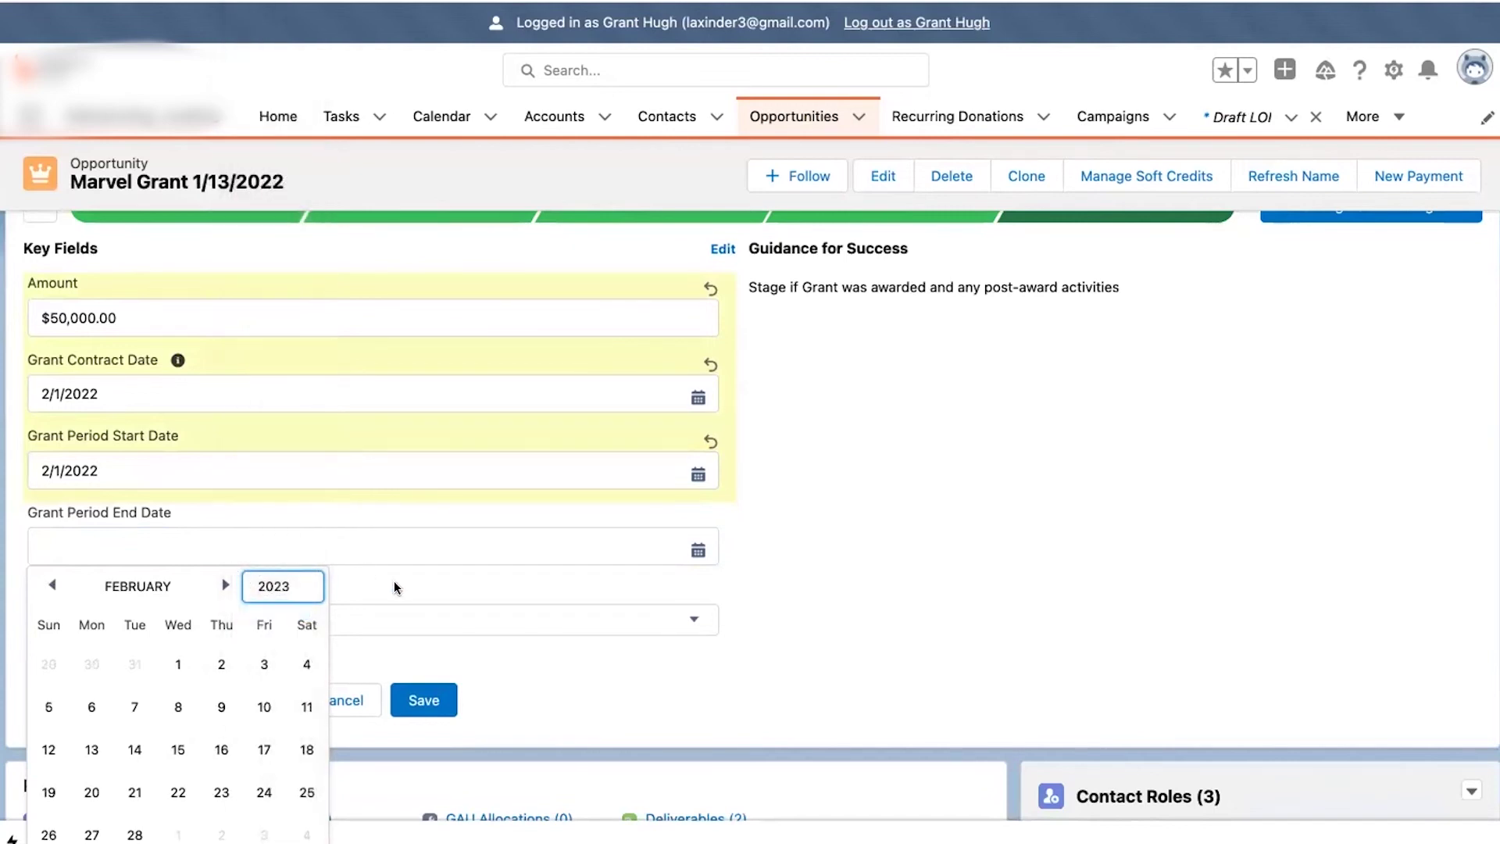
left_click(369, 616)
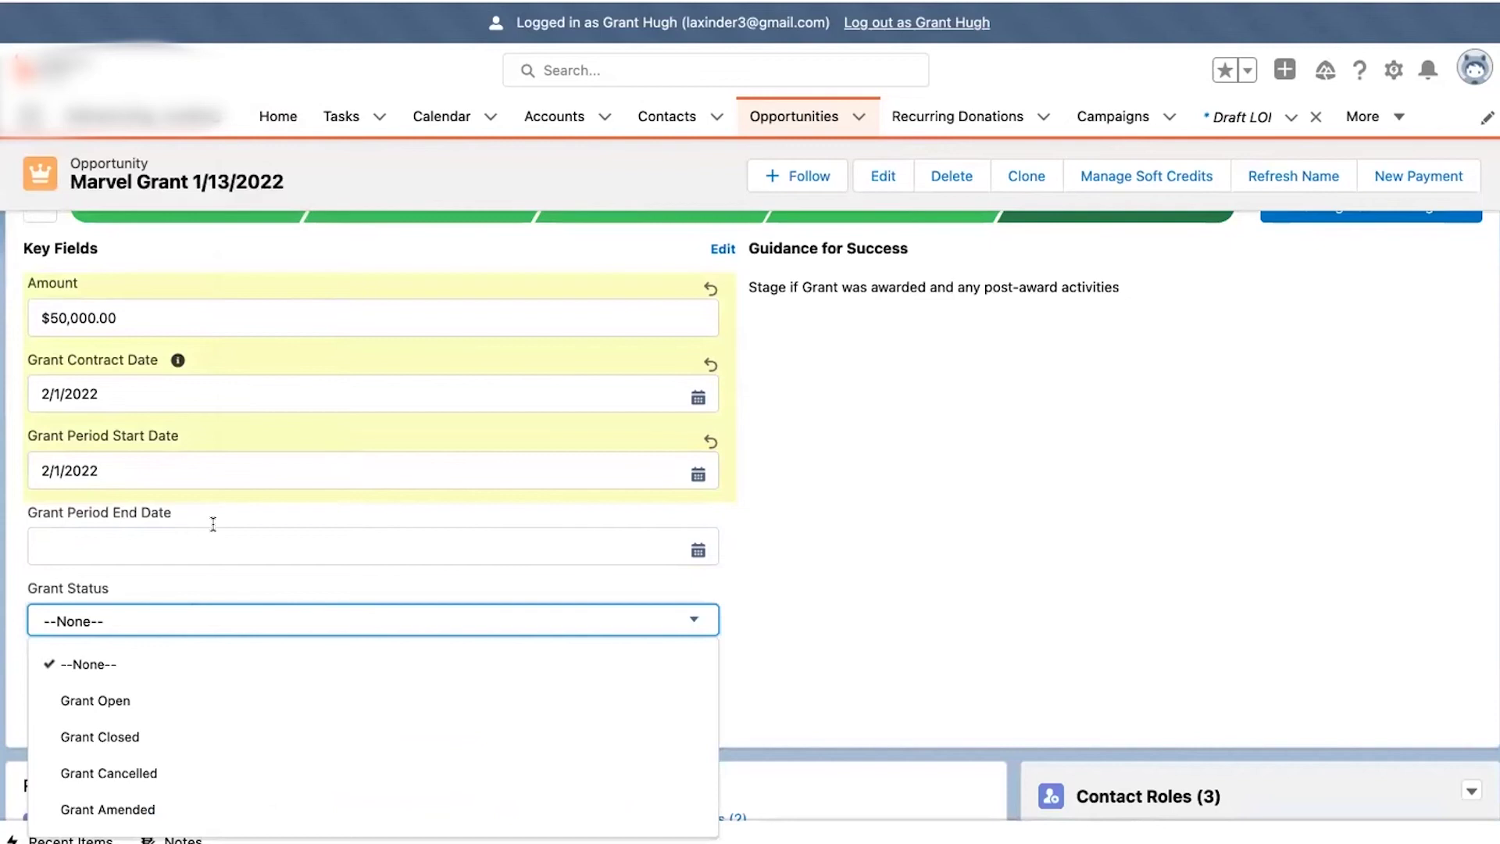
left_click(211, 533)
left_click(275, 591)
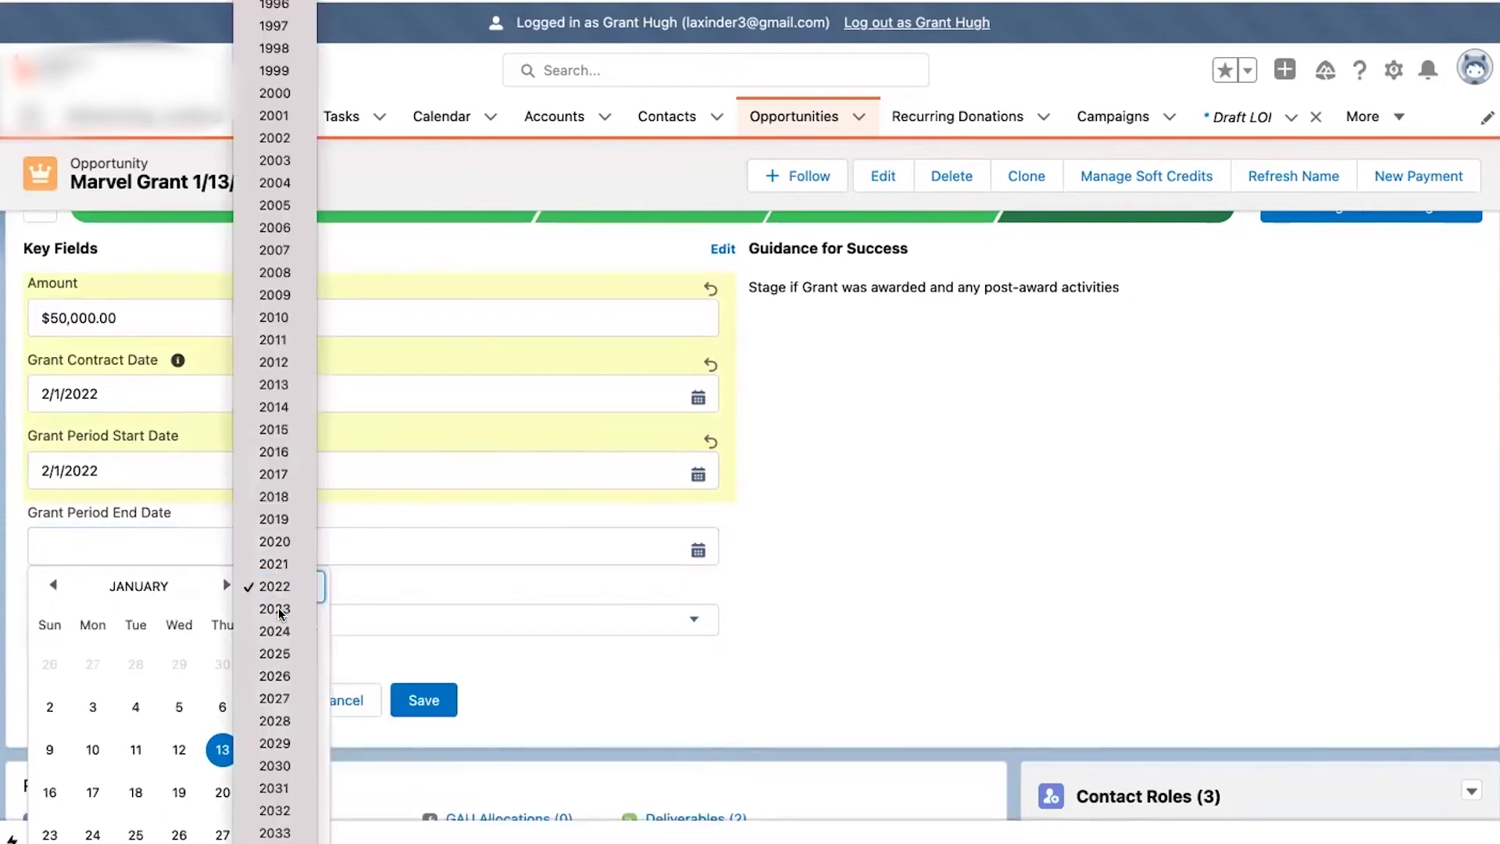
left_click(275, 608)
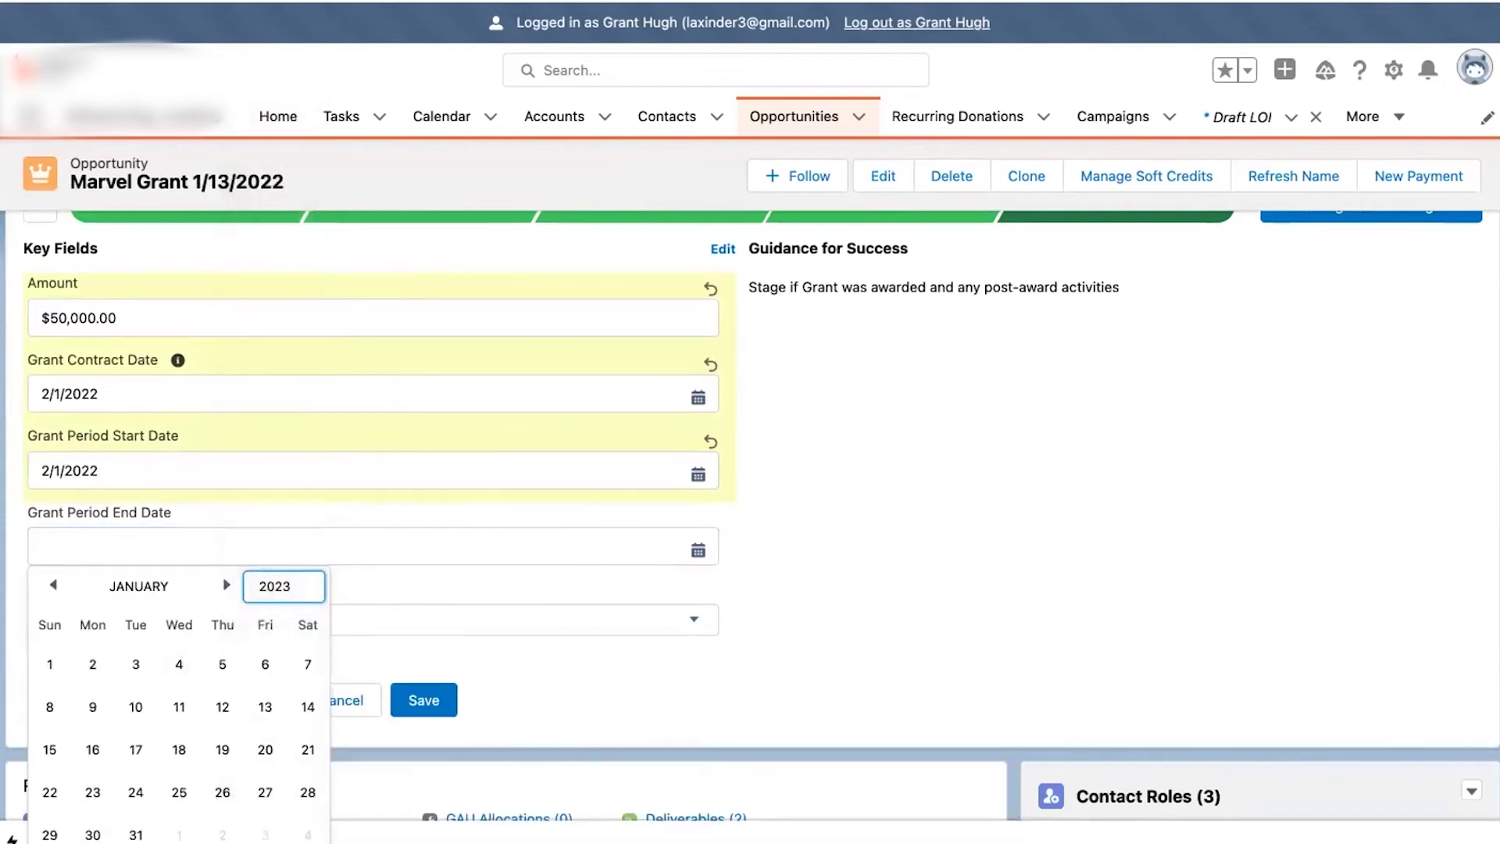
left_click(136, 833)
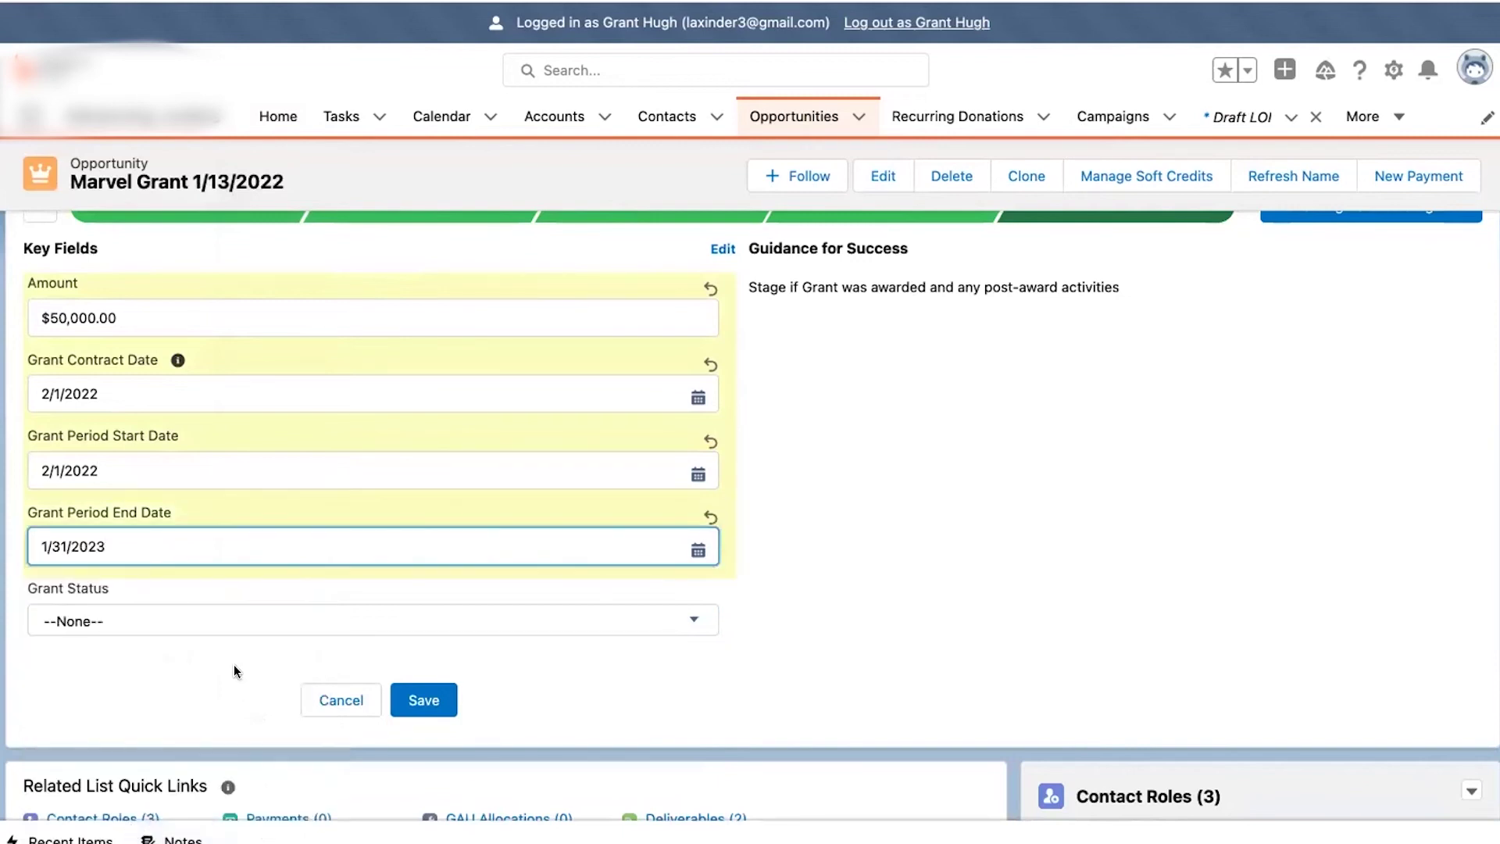
left_click(222, 621)
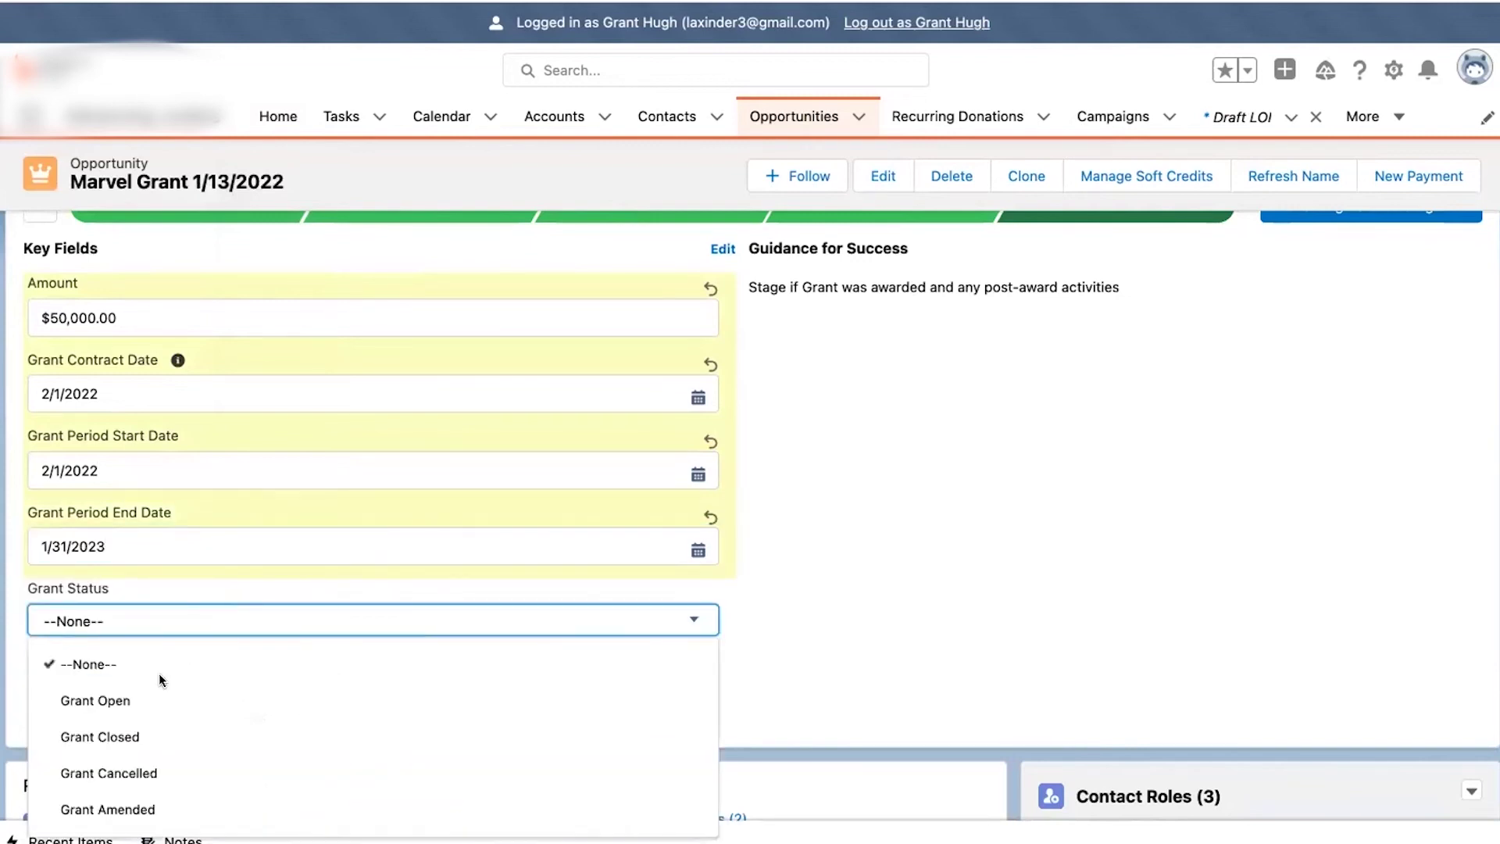
left_click(114, 698)
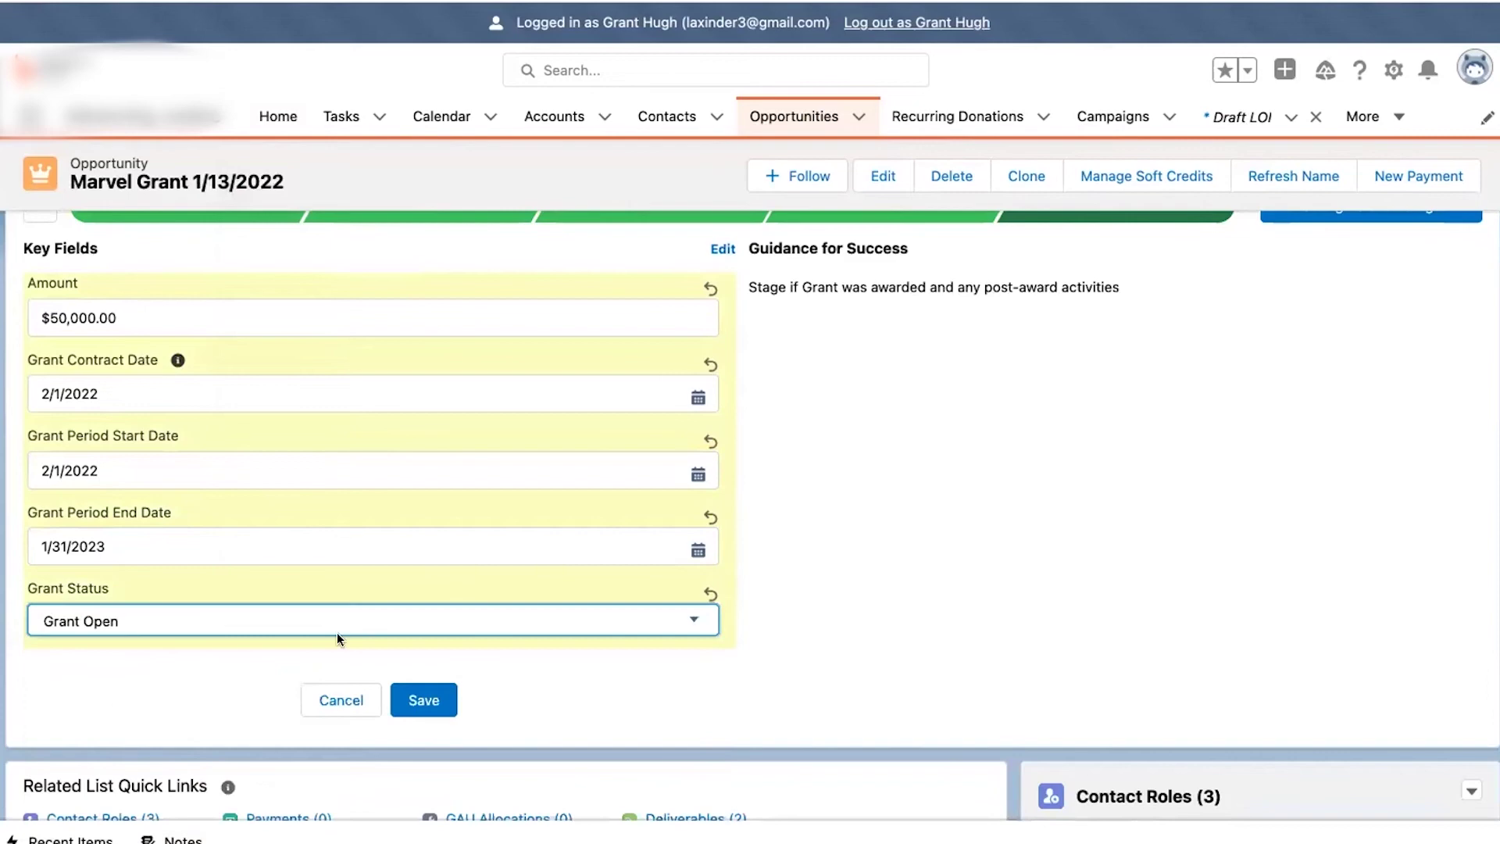
left_click(426, 699)
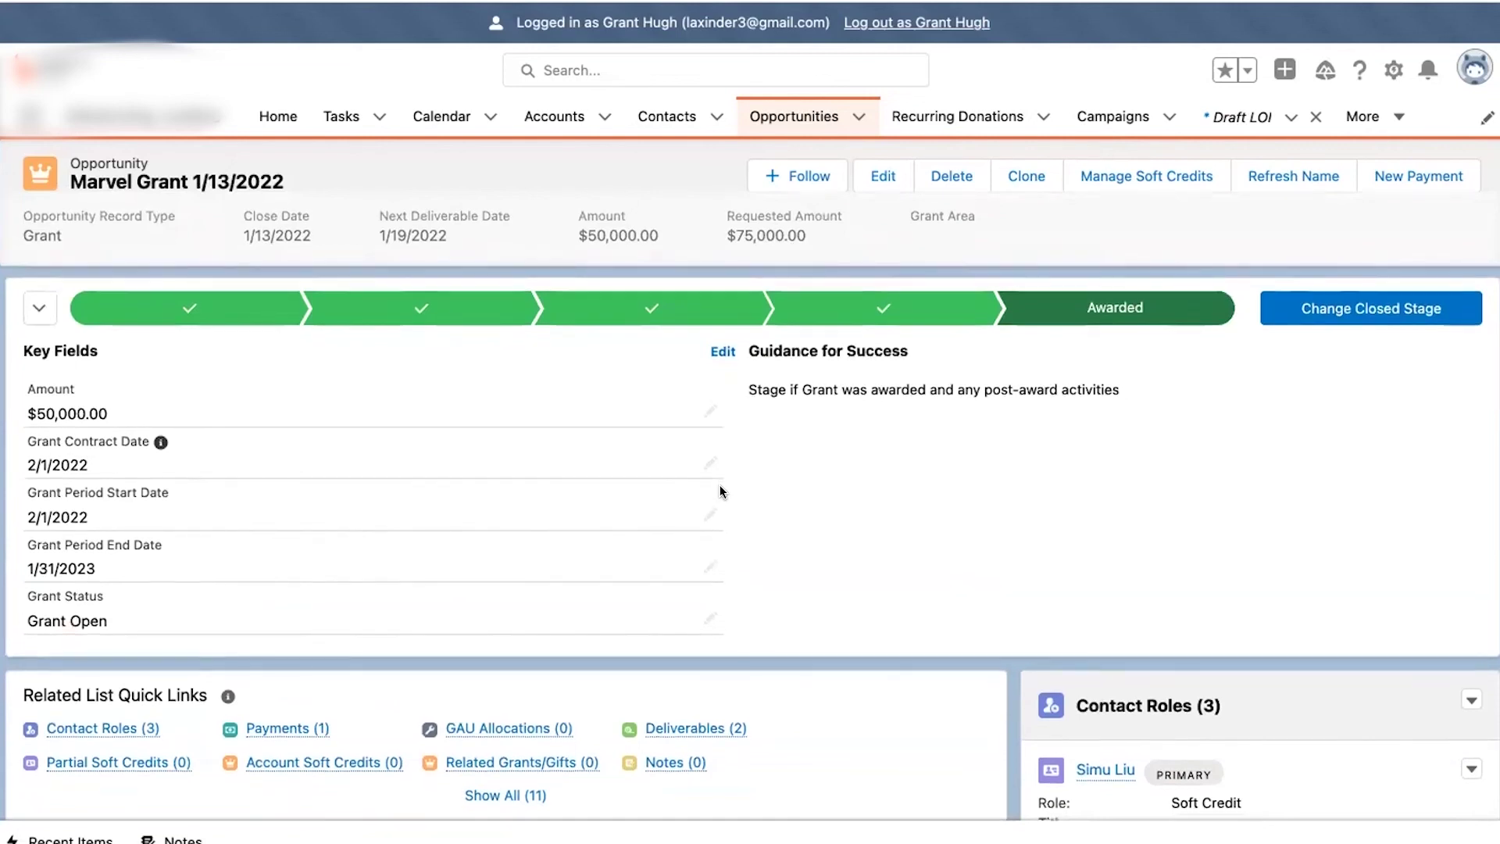
- Scroll through Marvel Grant's details and bring up the empty GAU Allocations (0) preview
scroll(720, 485, "down", 7)
scroll(720, 485, "down", 10)
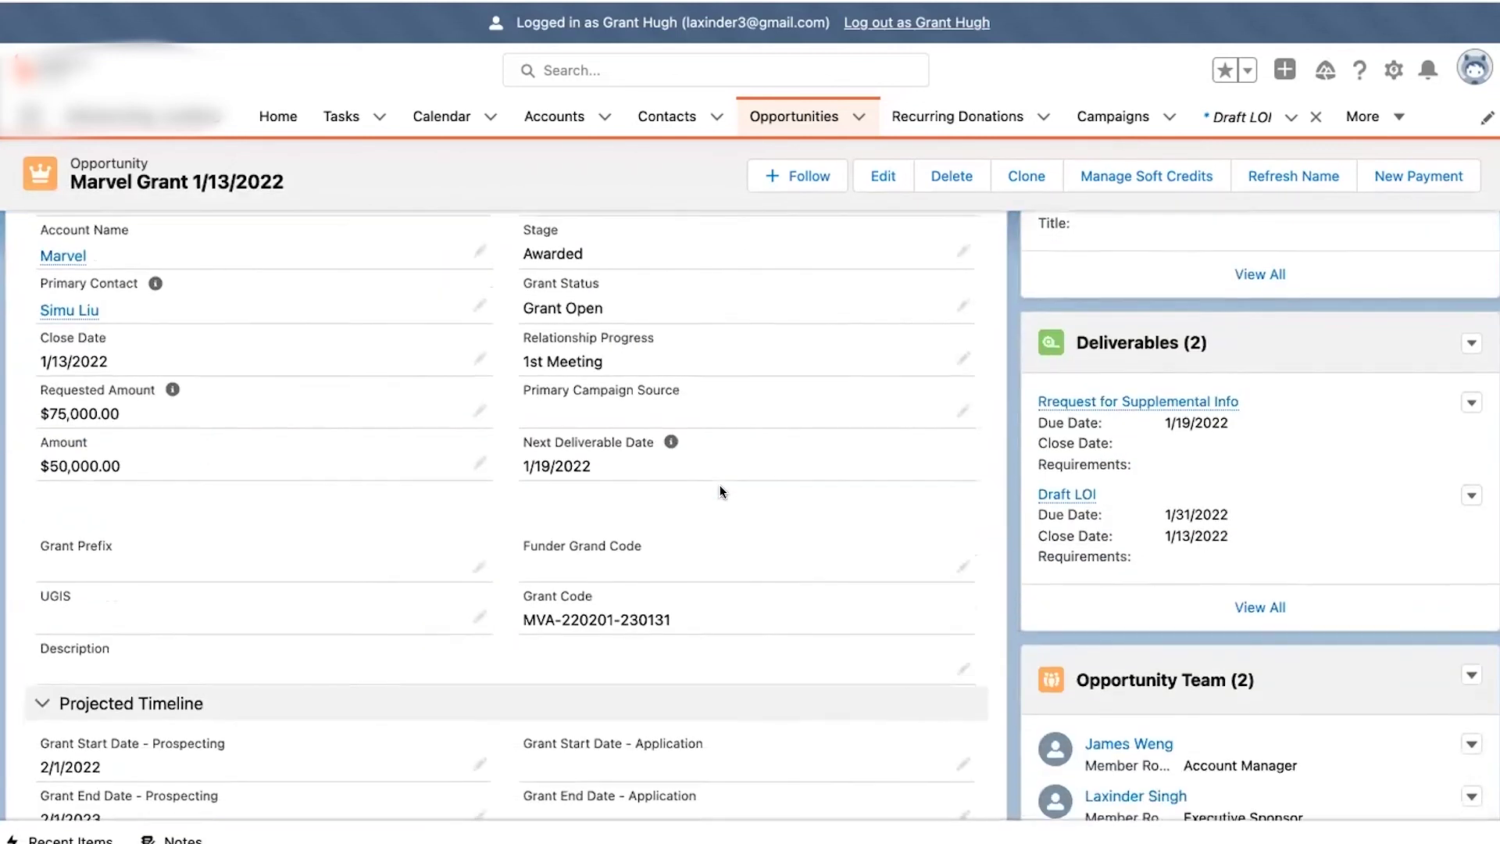
scroll(719, 485, "down", 4)
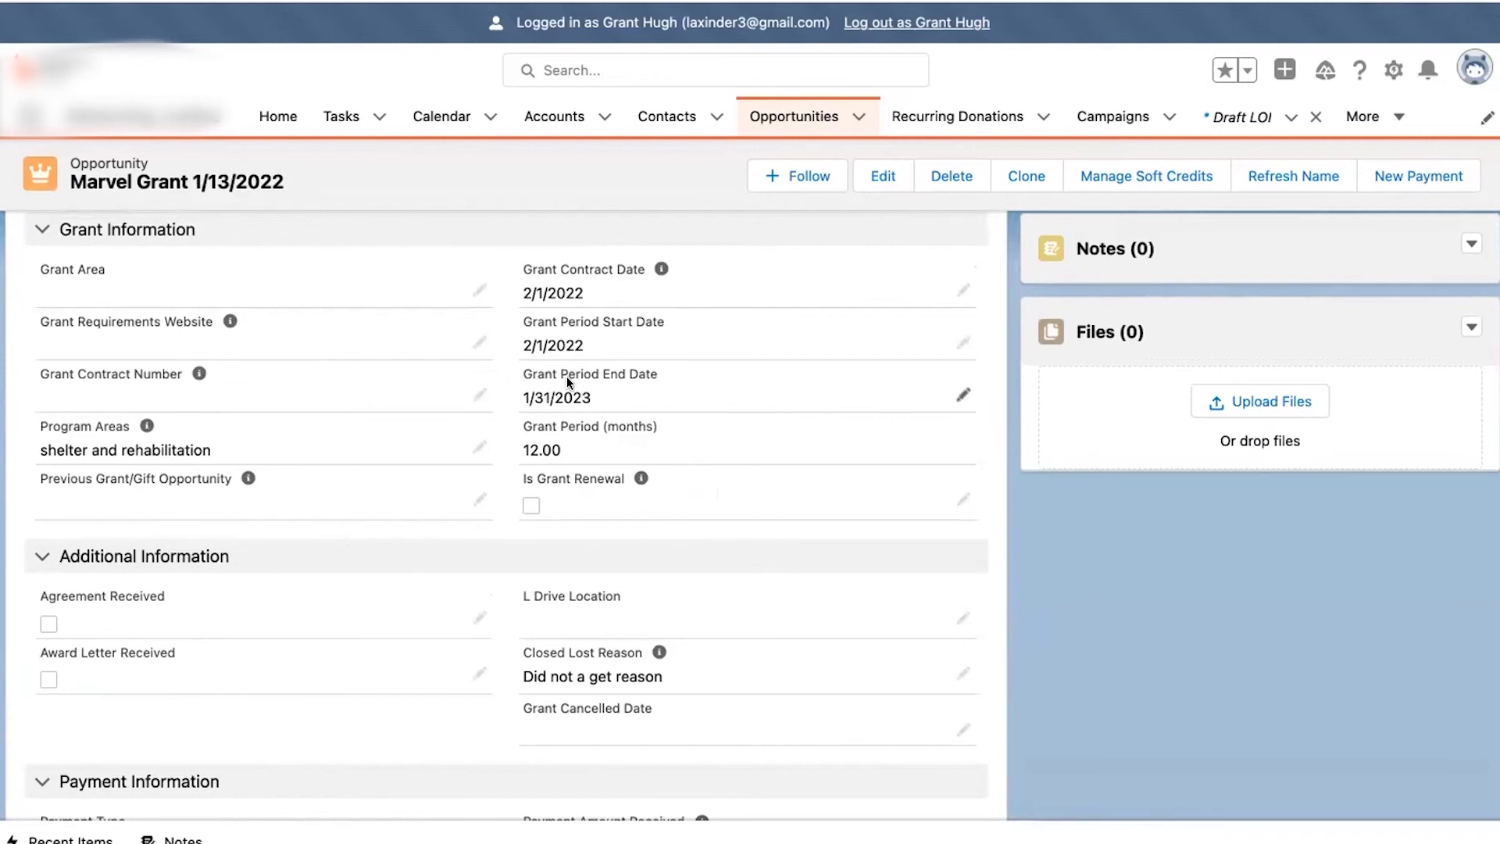
scroll(565, 380, "up", 15)
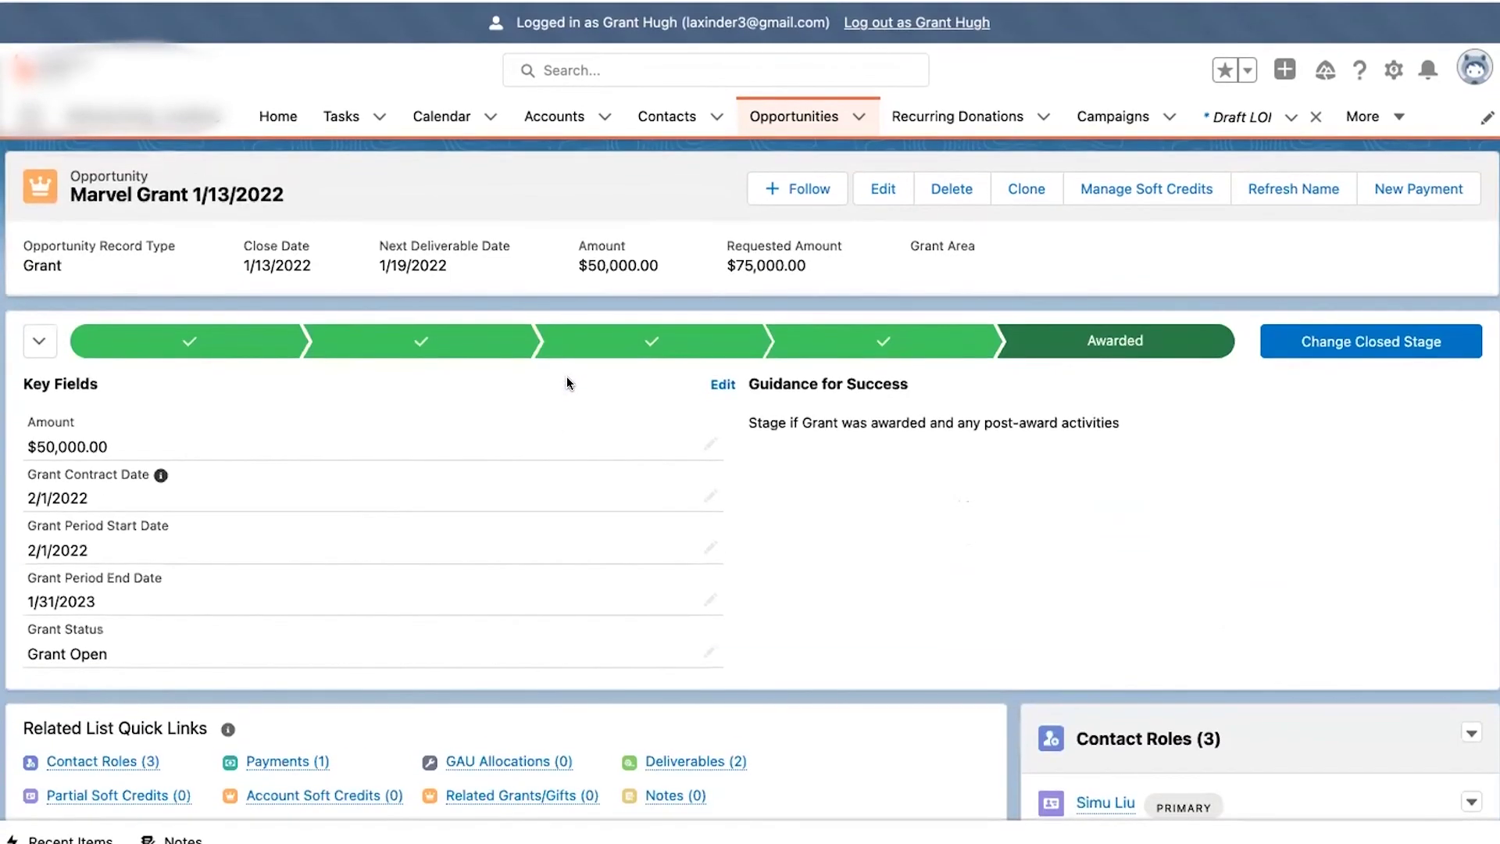
scroll(567, 383, "down", 1)
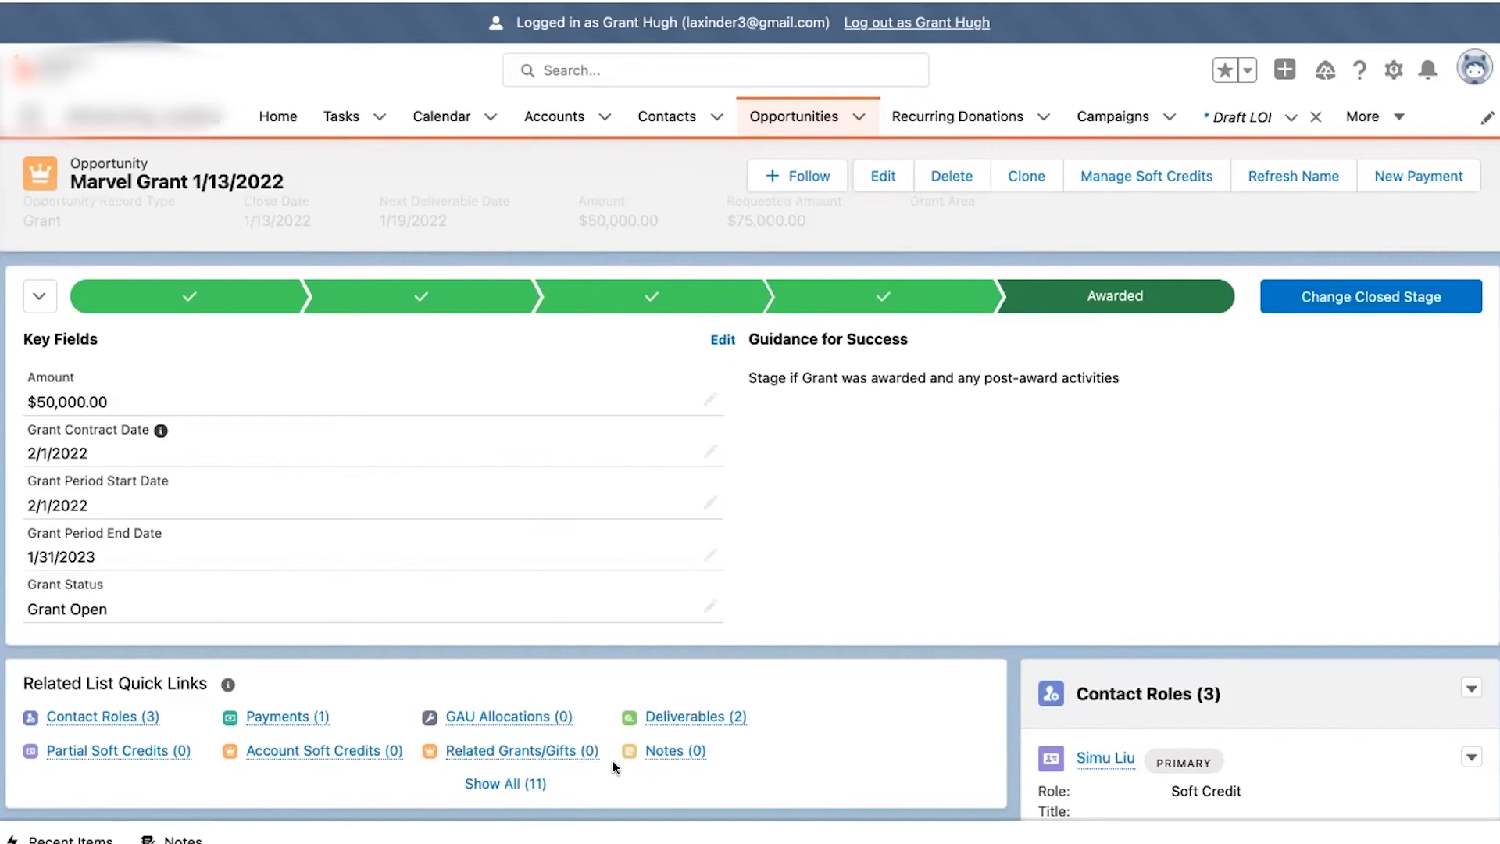
mouse_move(527, 716)
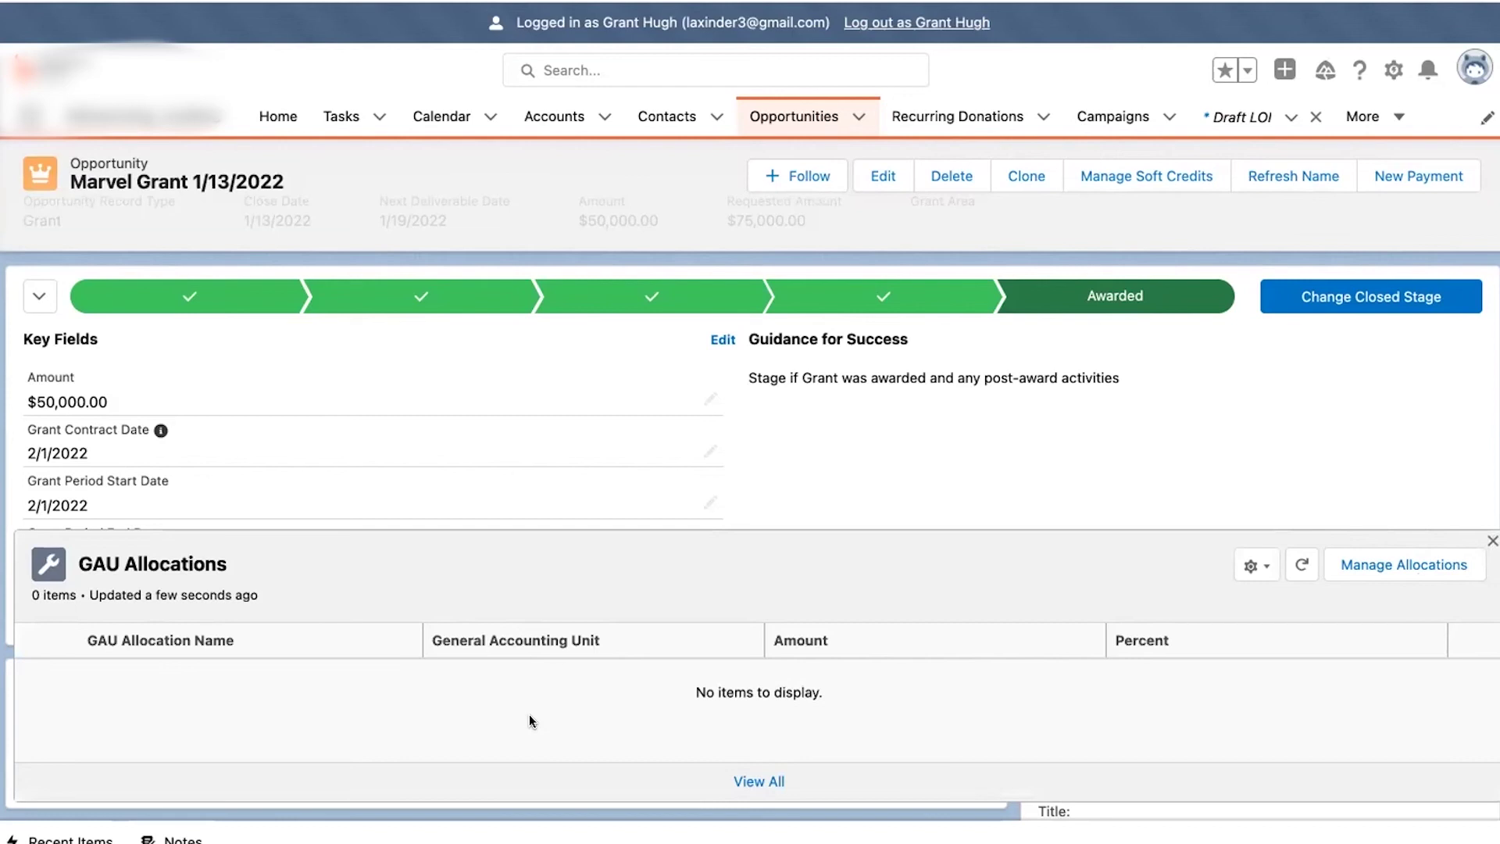
- In Manage Allocations, look up and select ALLIP as the general accounting unit
left_click(1404, 562)
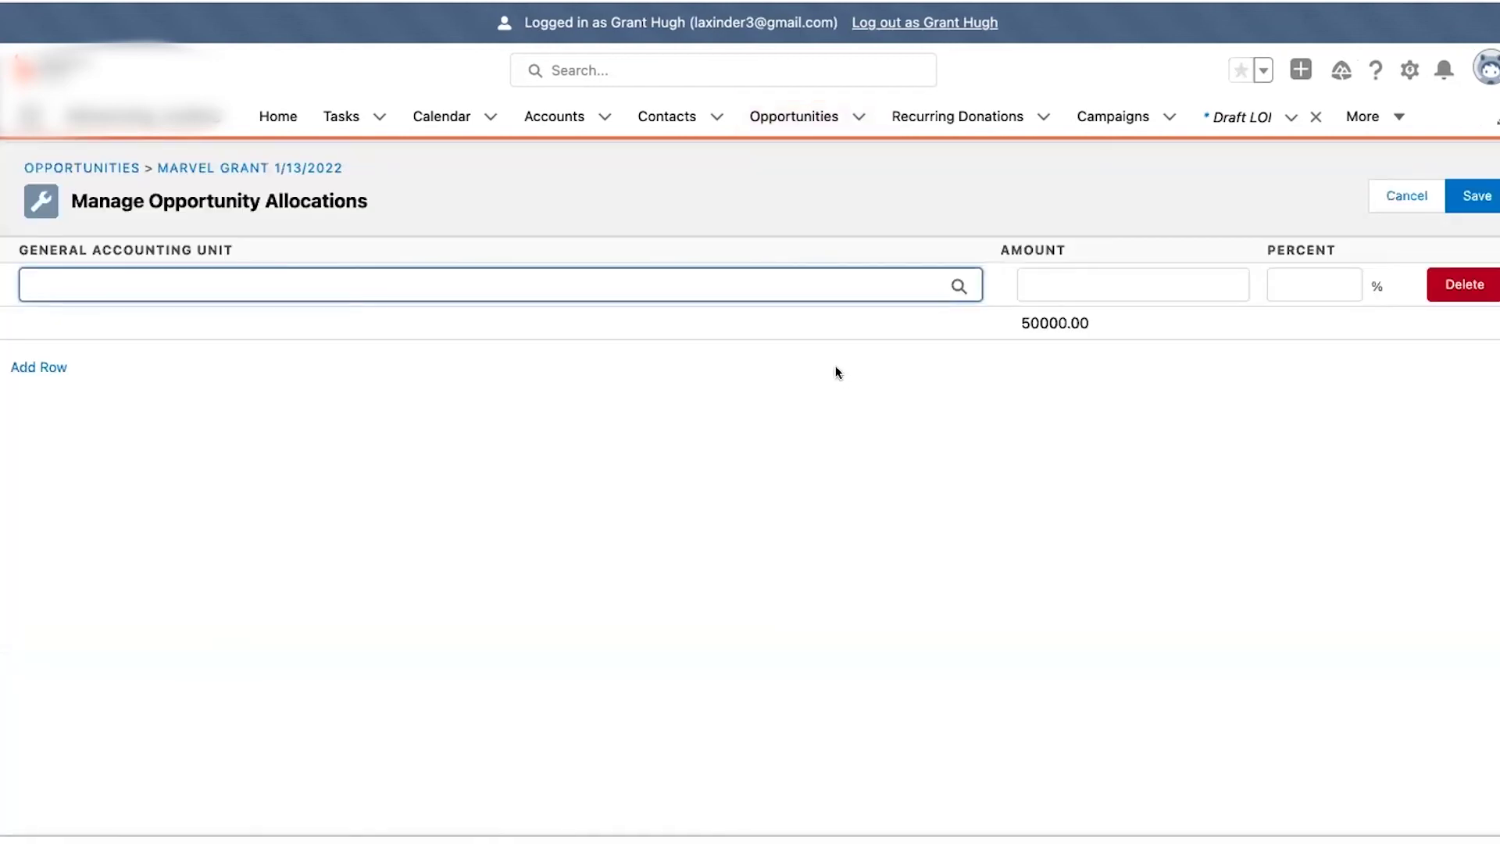
left_click(724, 284)
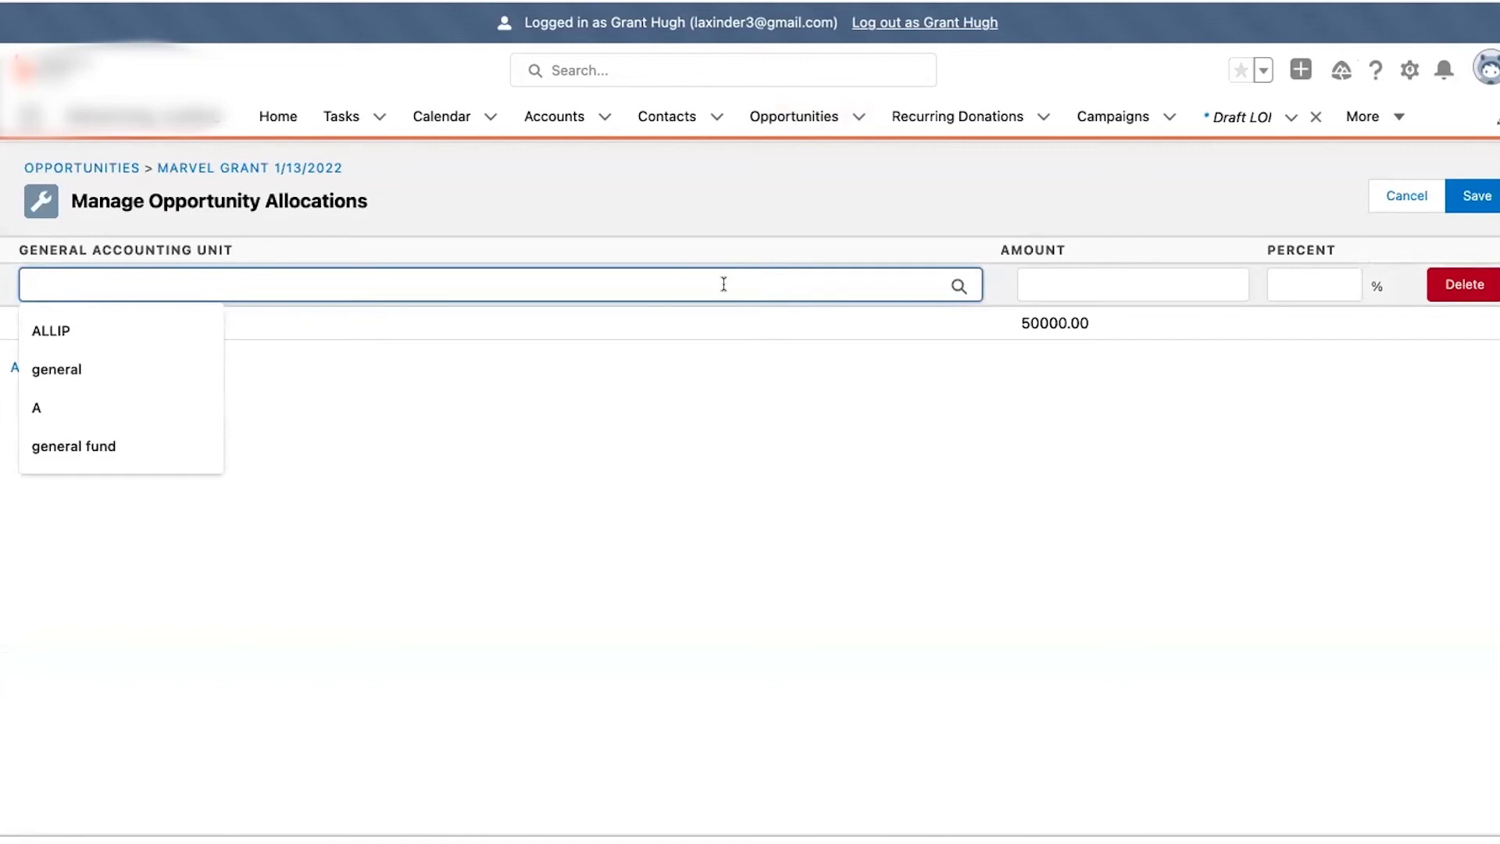
type("ALLOP")
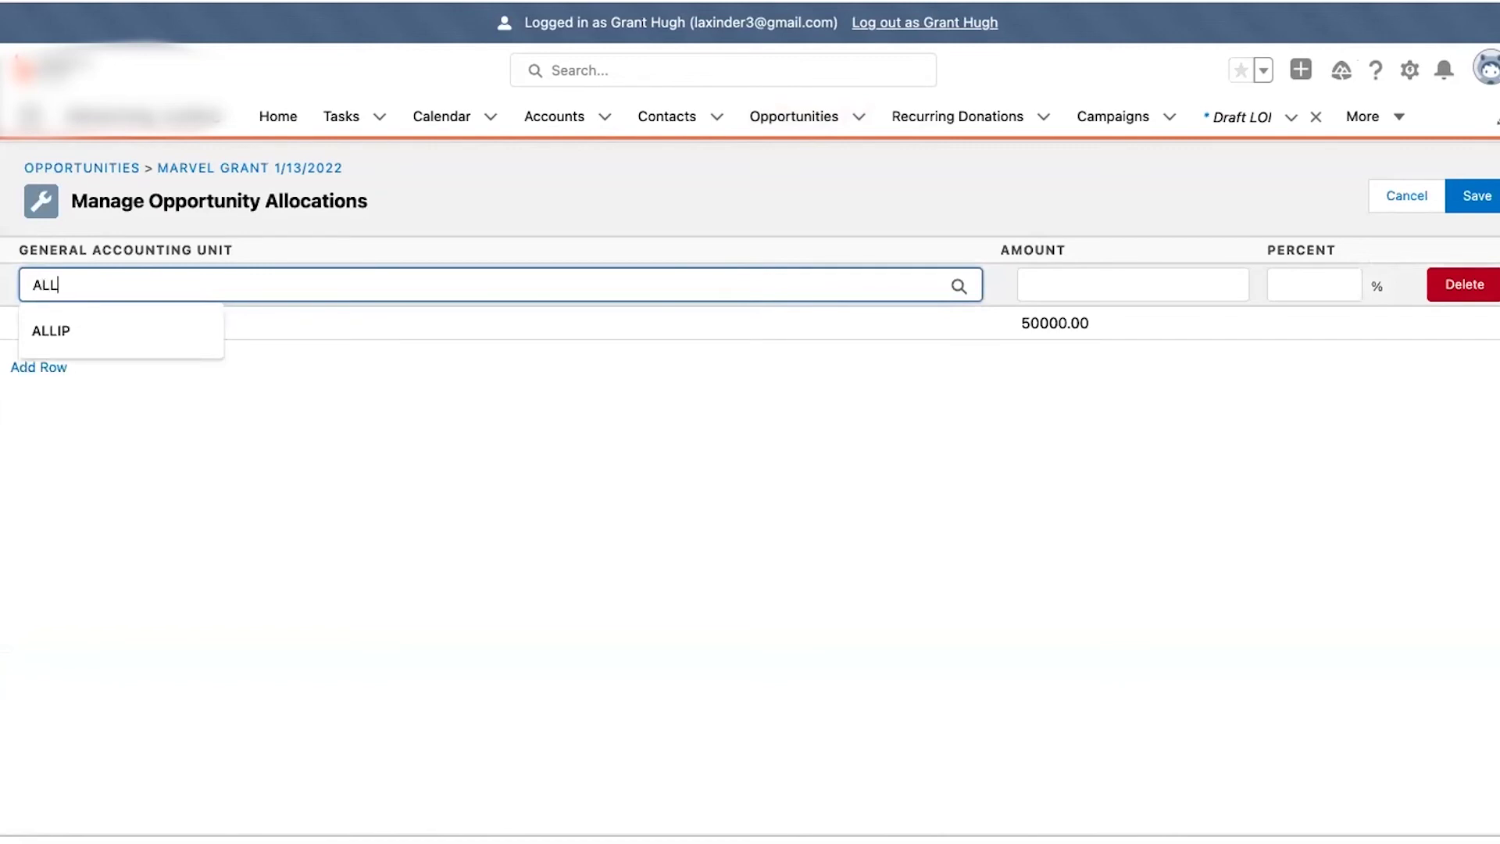
key("BackSpace")
key("BackSpace")
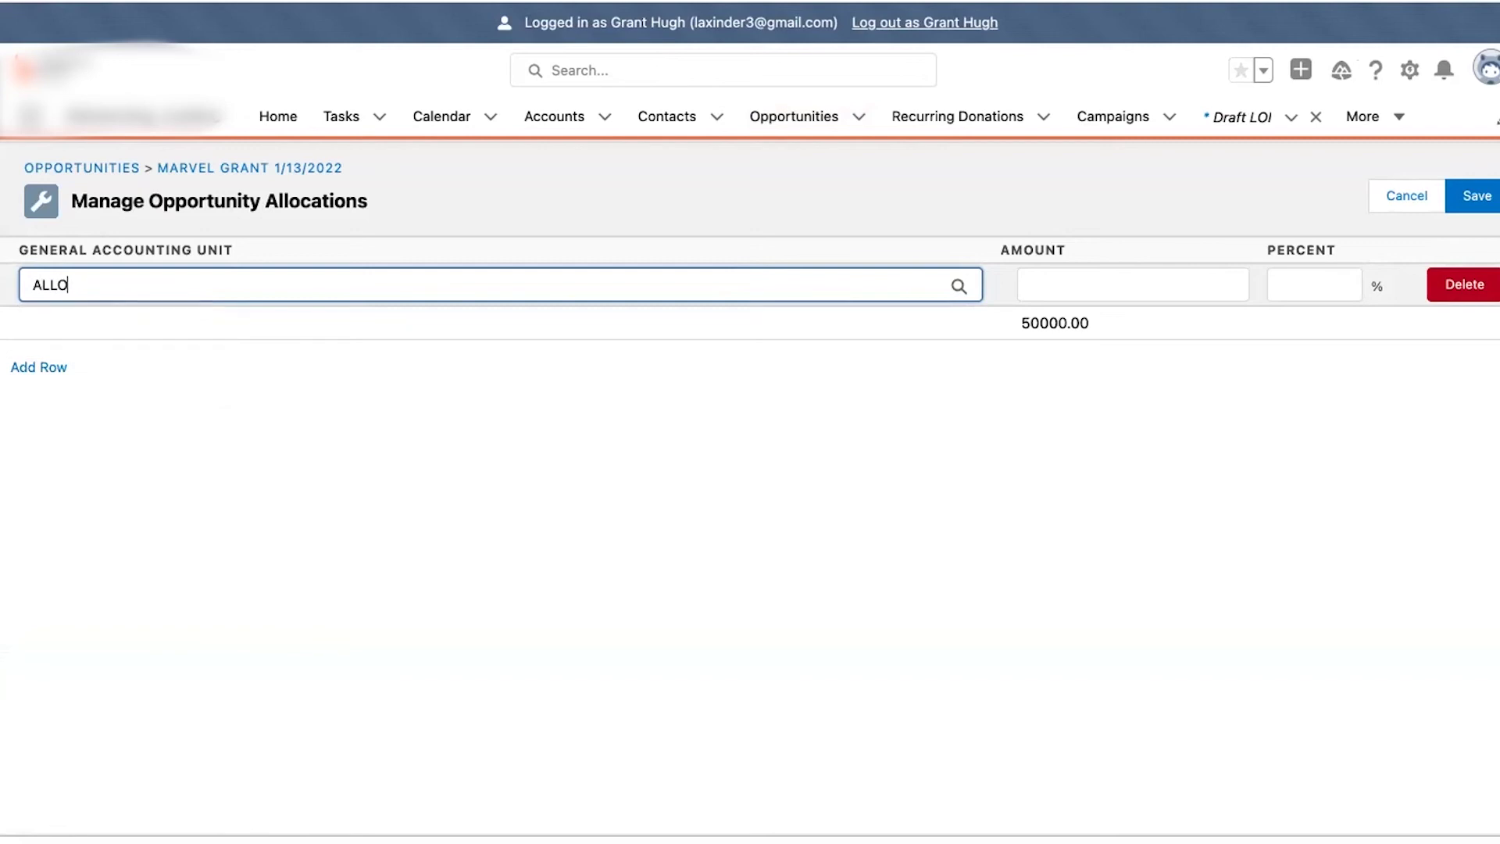
type("IP")
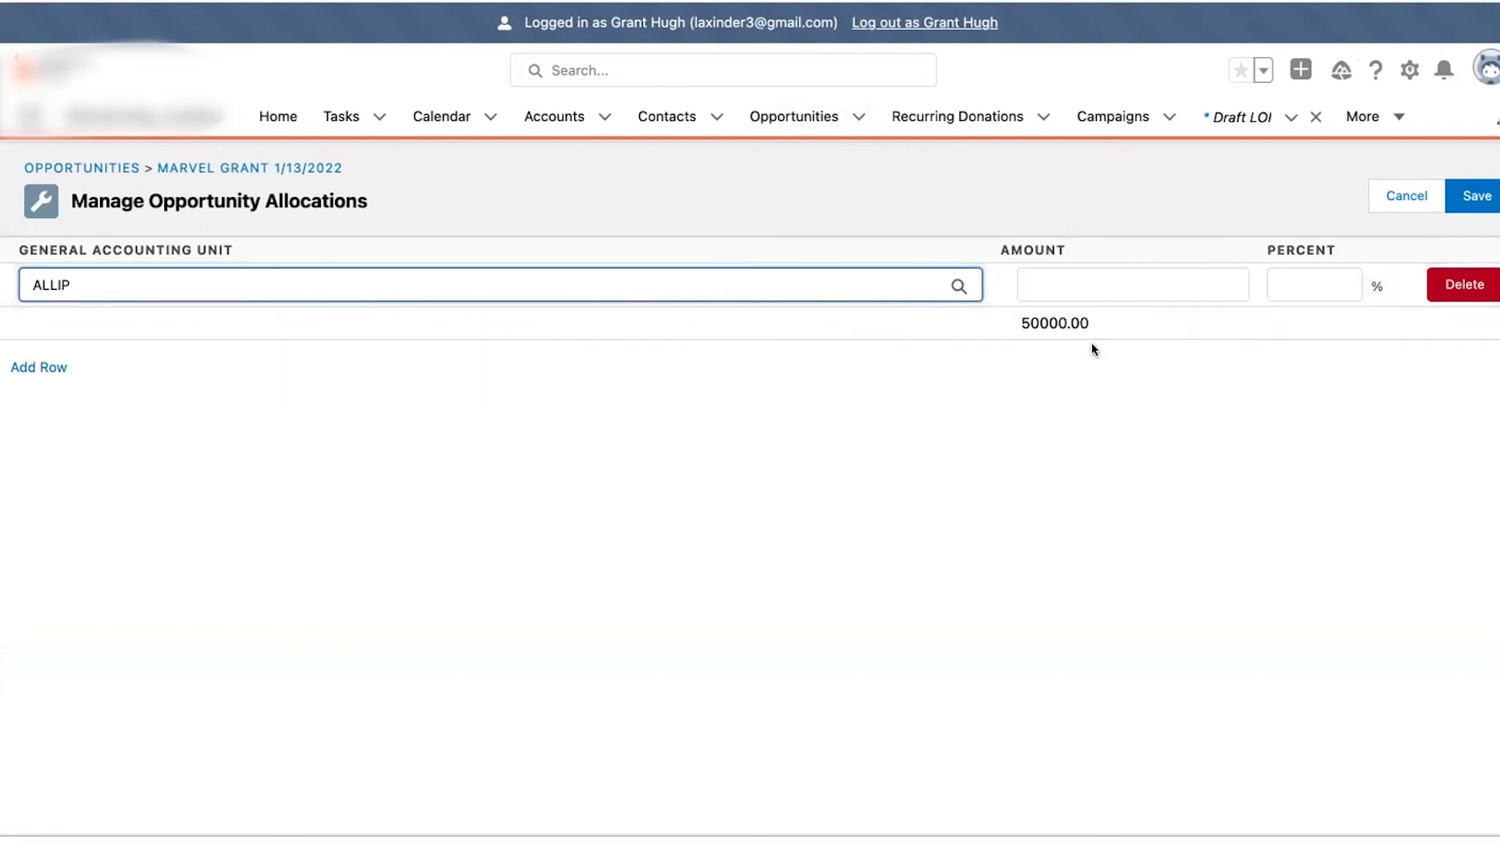
left_click(957, 286)
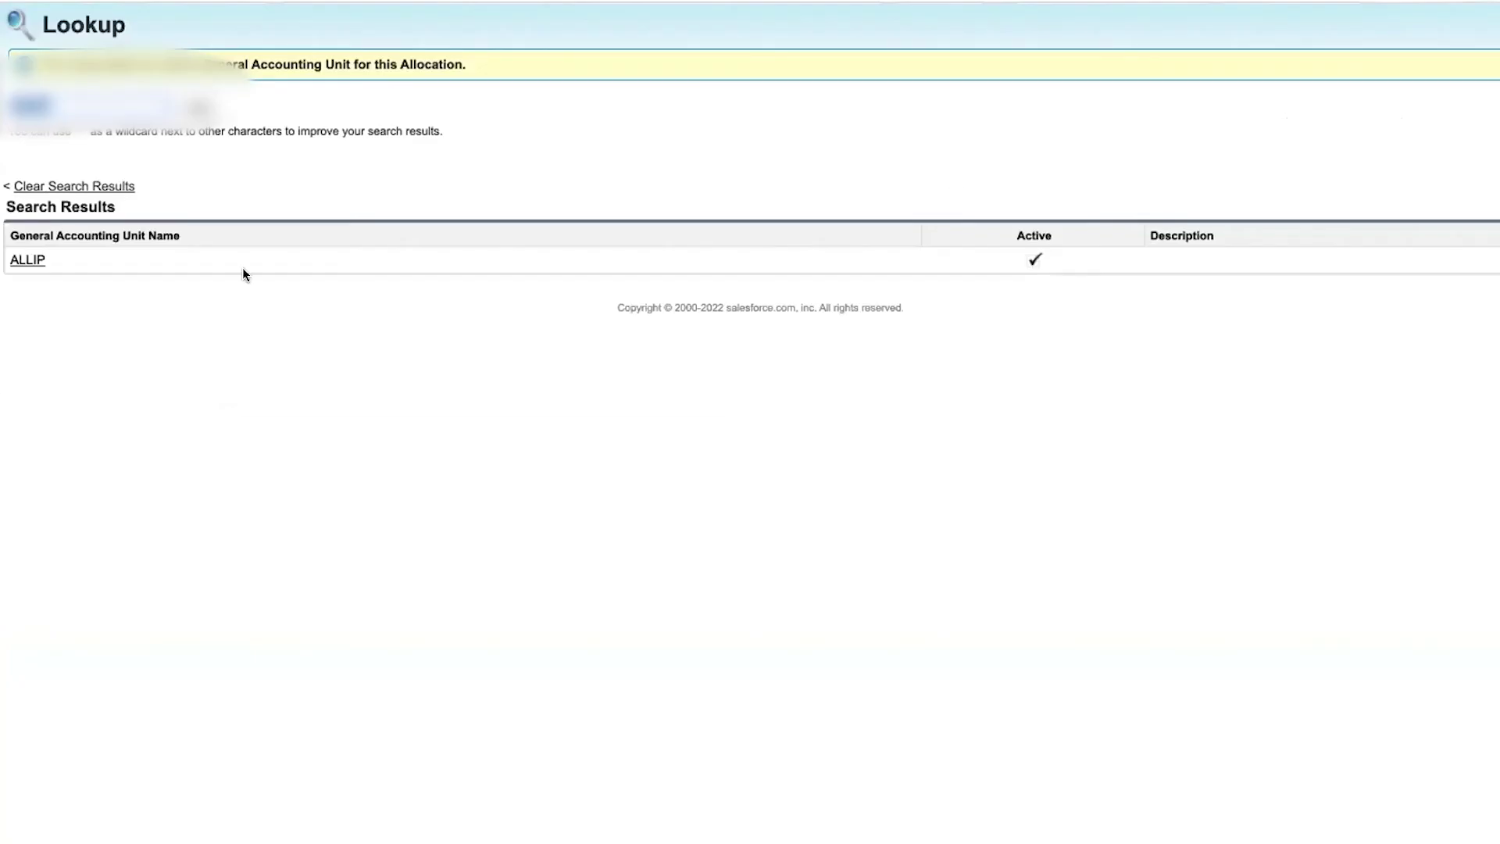
left_click(38, 266)
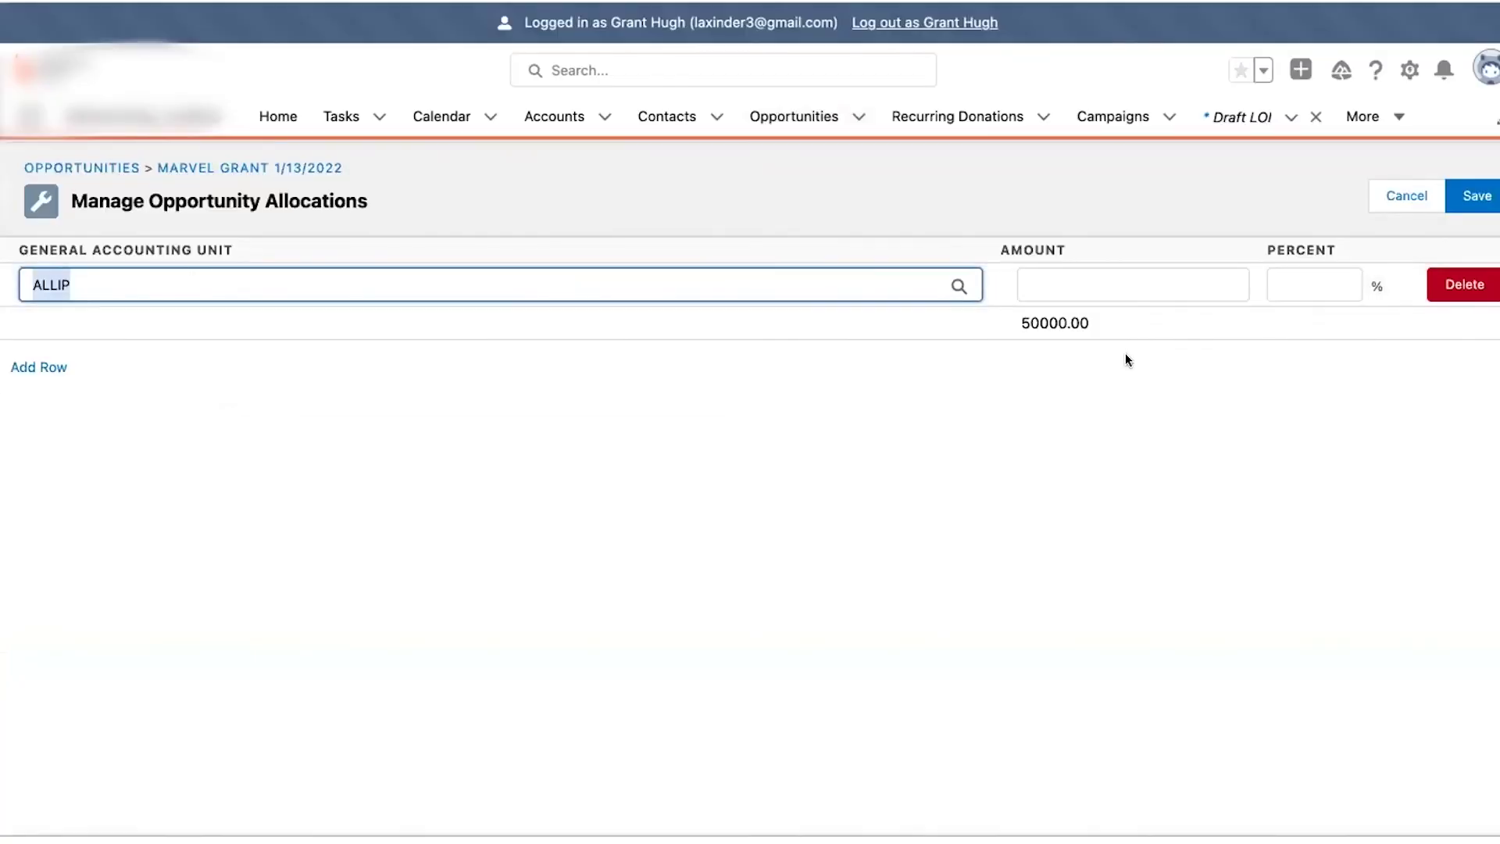
- Set the ALLIP allocation to 100 percent and save it
left_click(1336, 286)
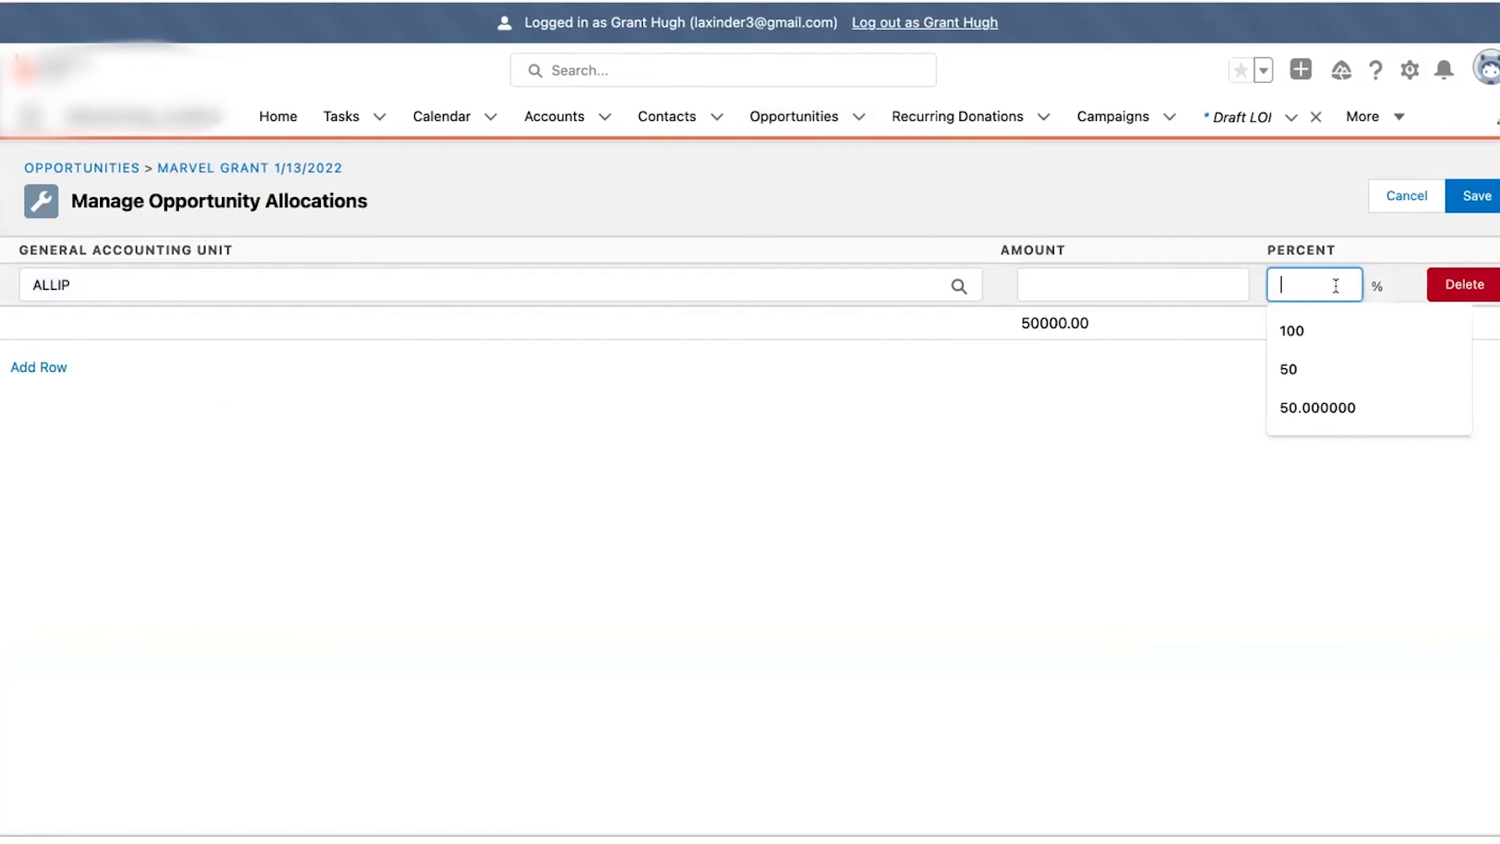
left_click(1288, 370)
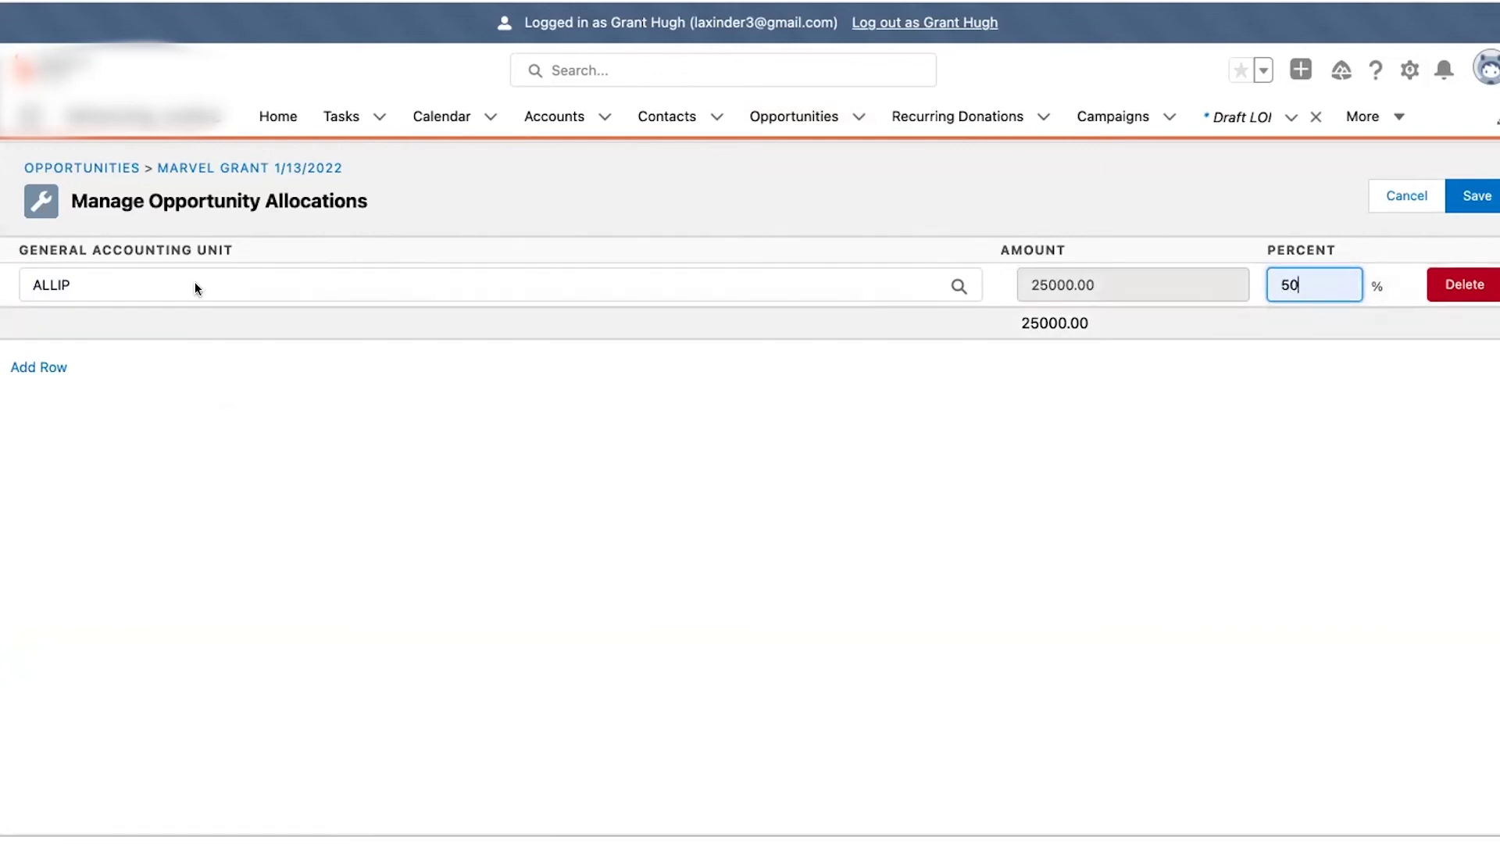
left_click(1299, 277)
double_click(1298, 278)
type("100")
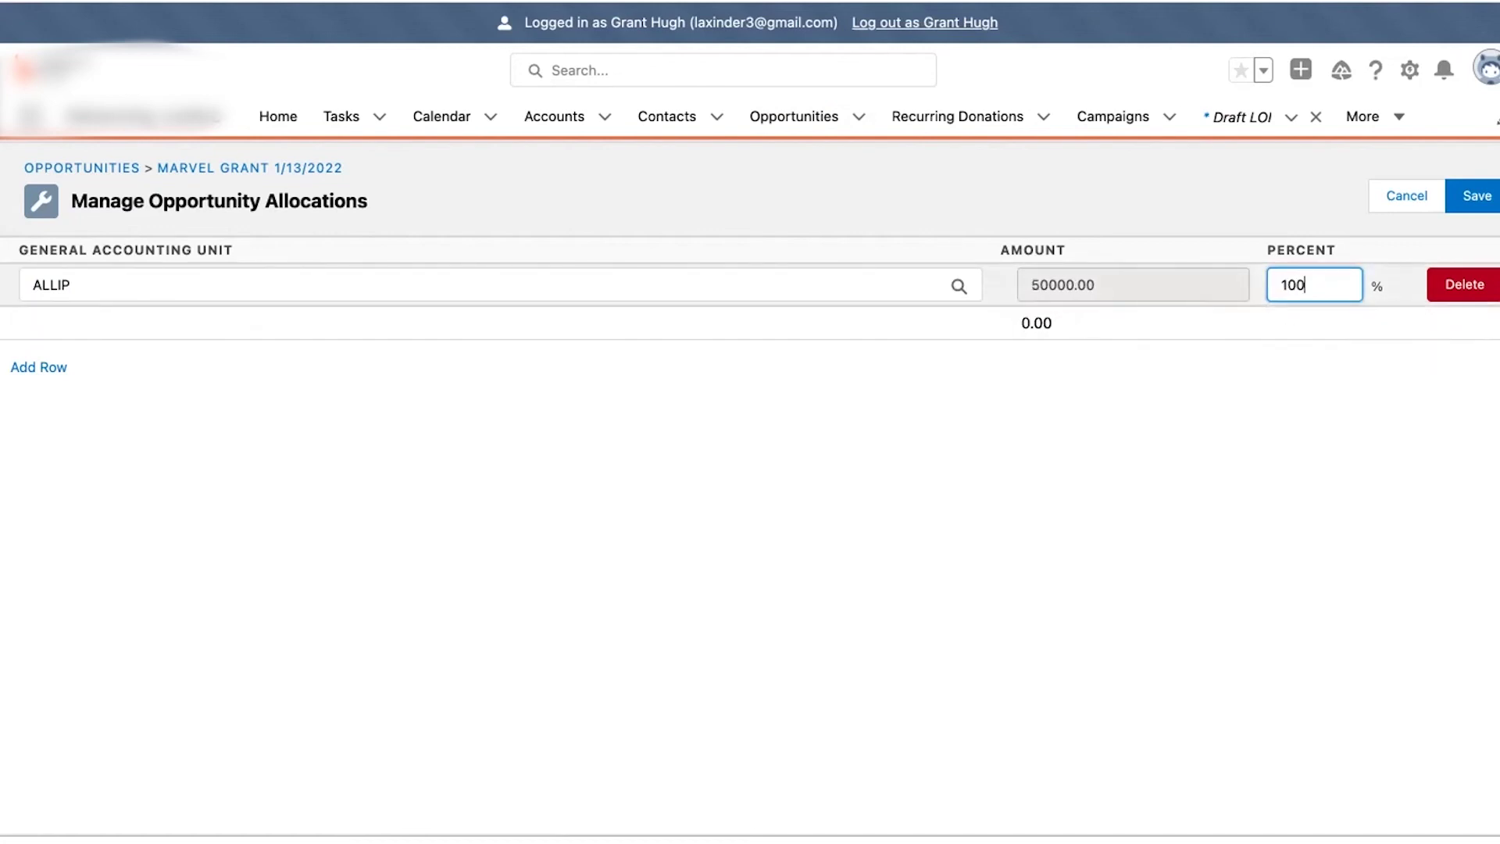
left_click(1255, 388)
left_click(1475, 197)
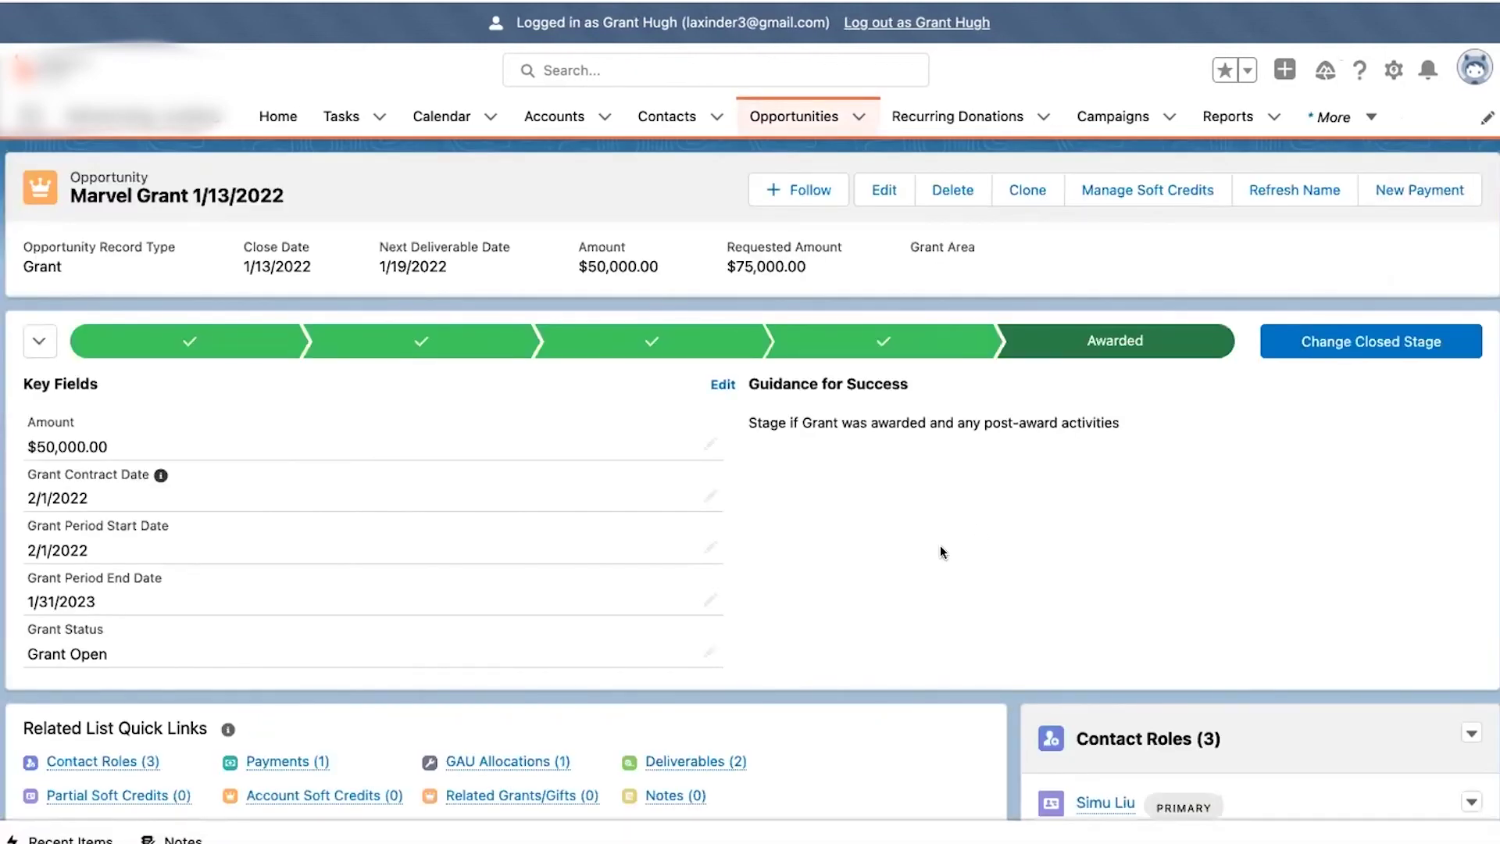
- Review the grant and show its Payments list with the $50,000 Paid payment PMT-00141
scroll(940, 546, "down", 5)
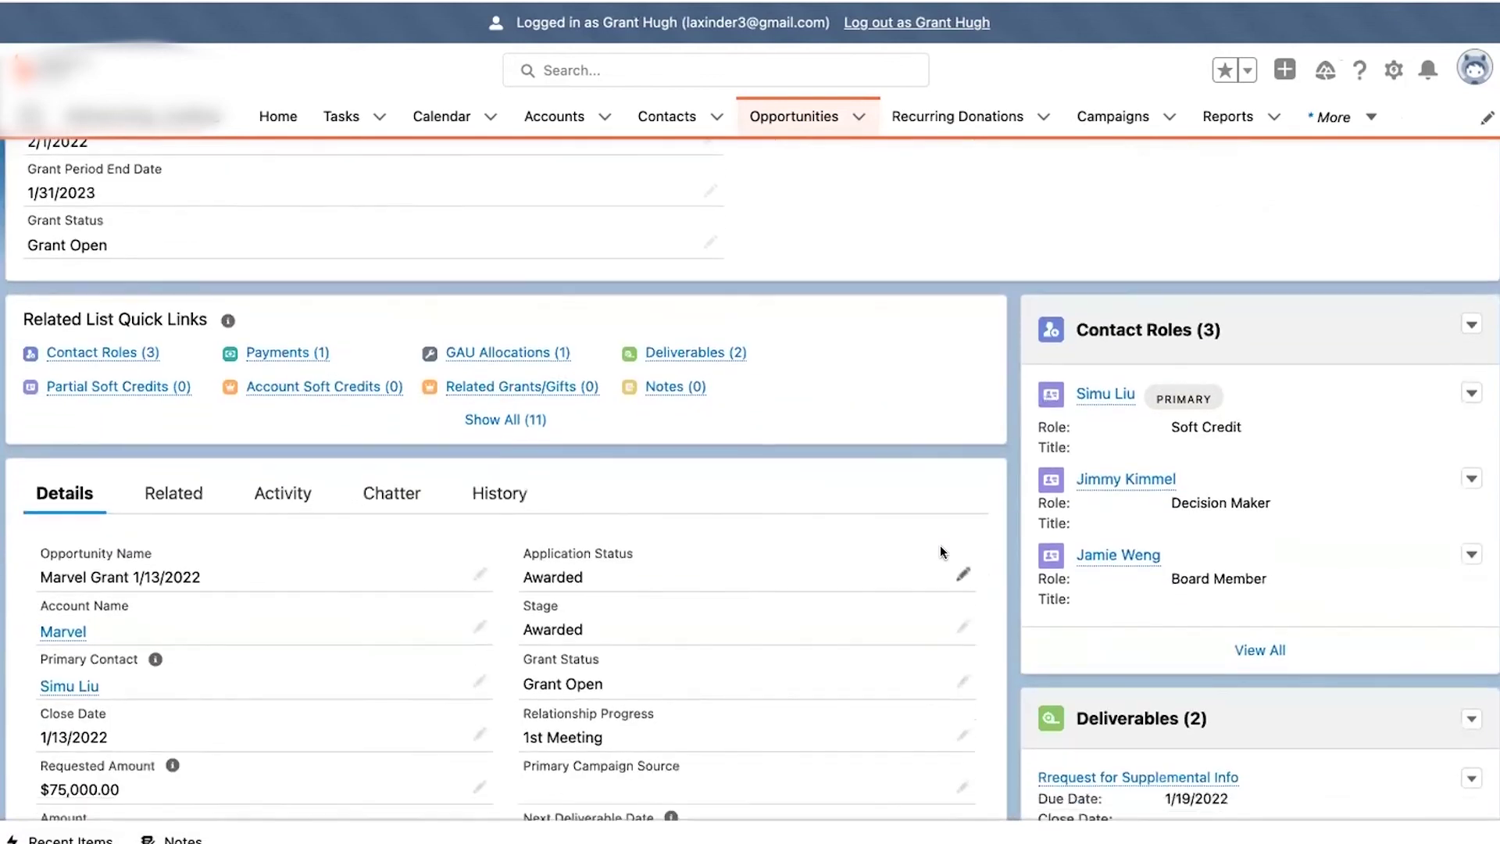
scroll(940, 545, "down", 7)
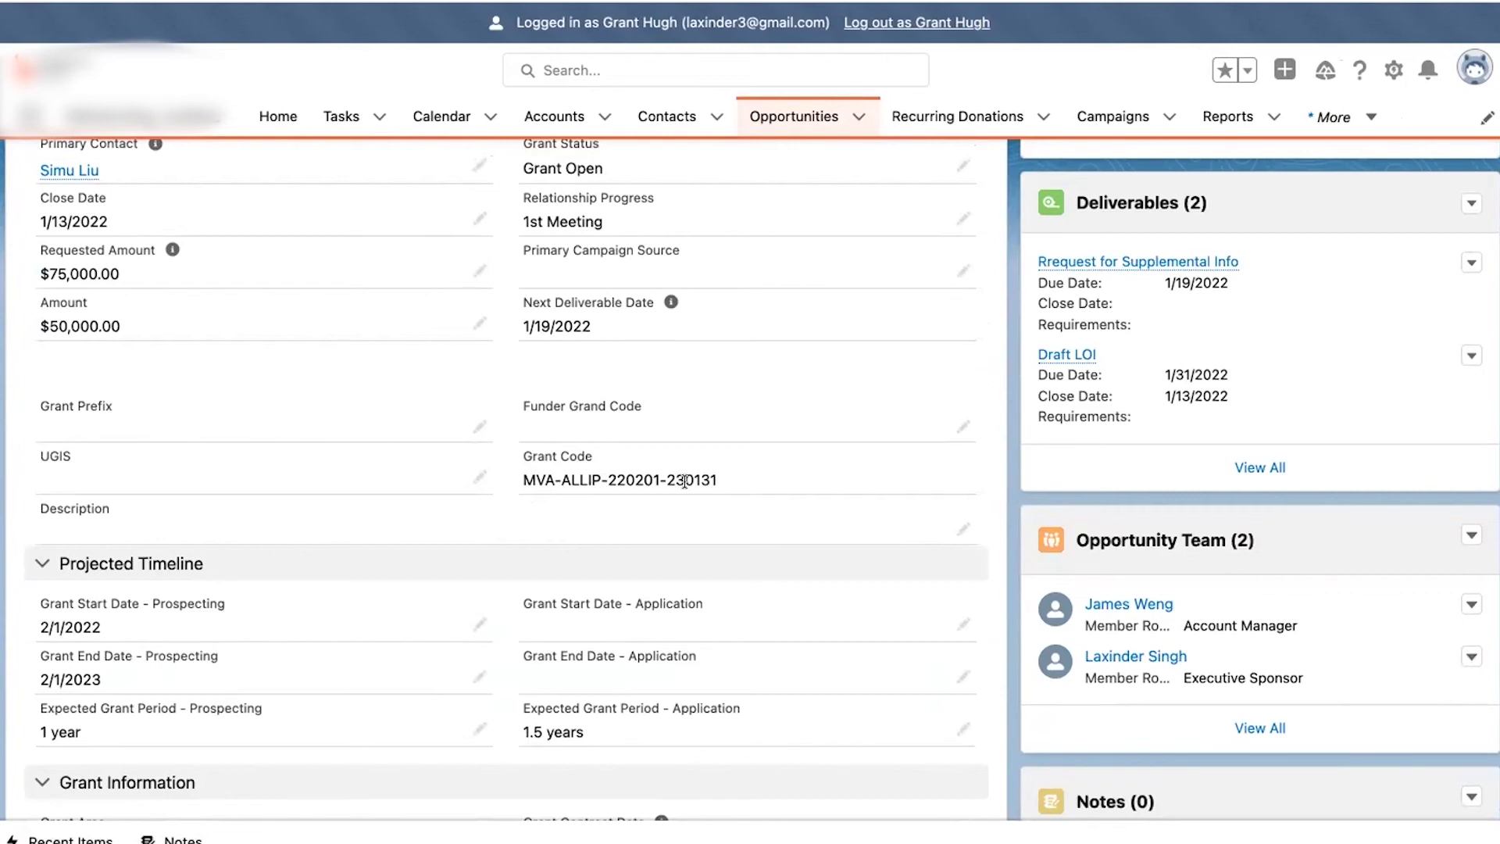
scroll(698, 476, "up", 4)
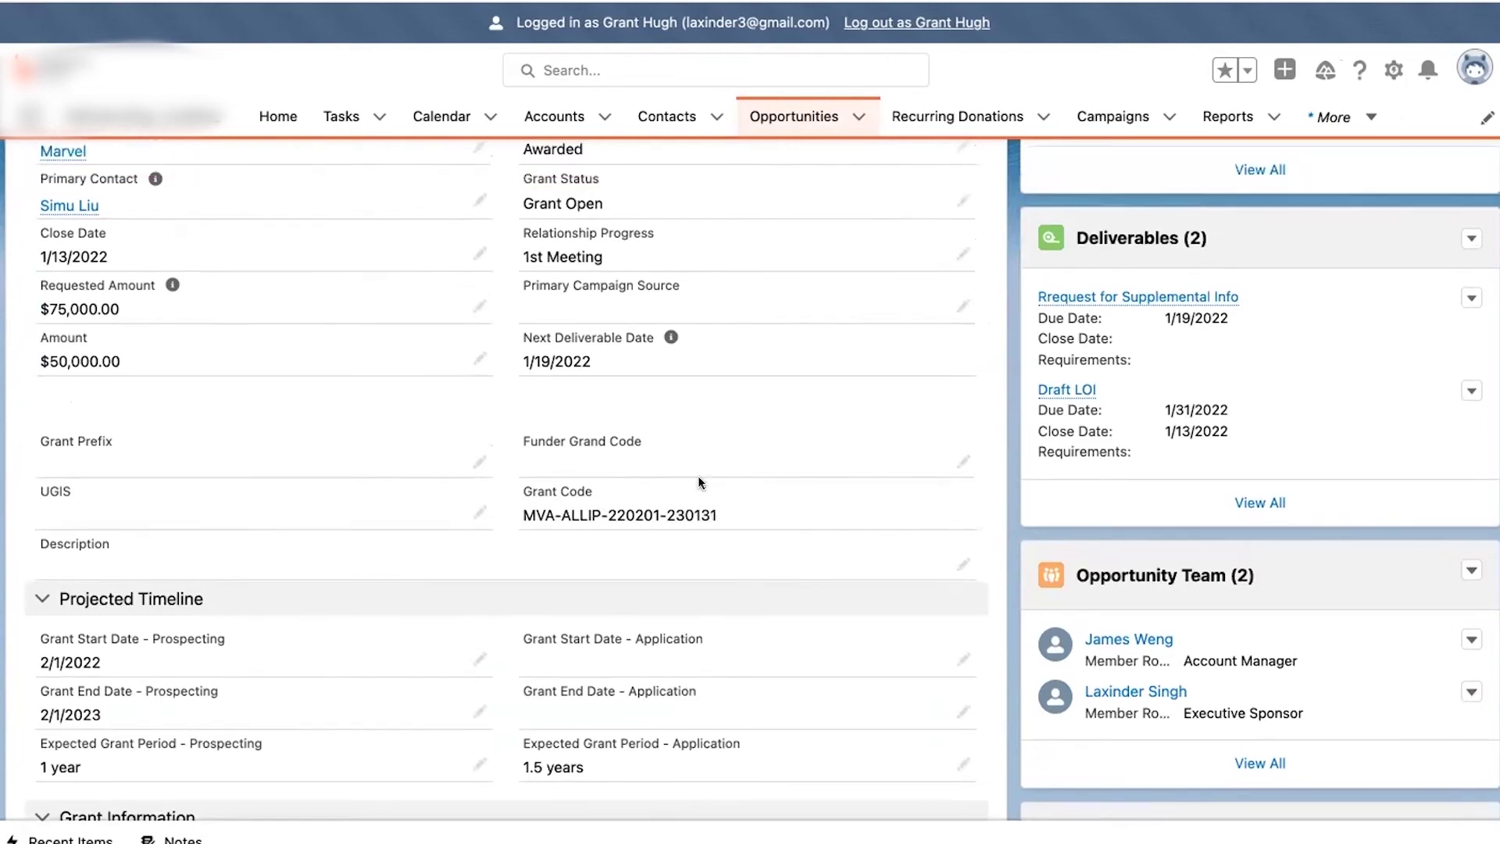
scroll(698, 481, "up", 2)
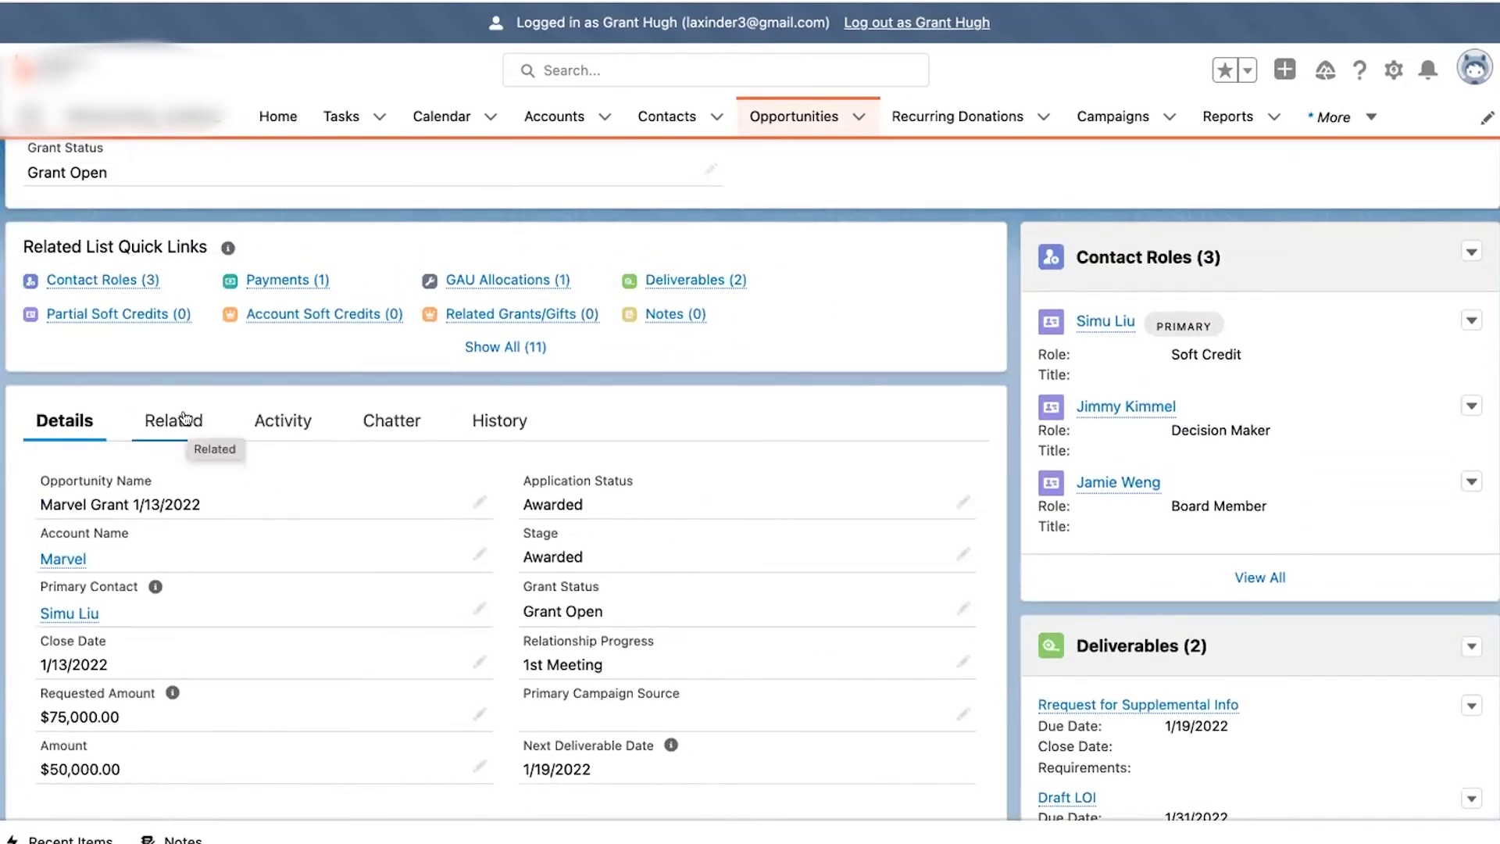
scroll(237, 393, "up", 1)
mouse_move(270, 374)
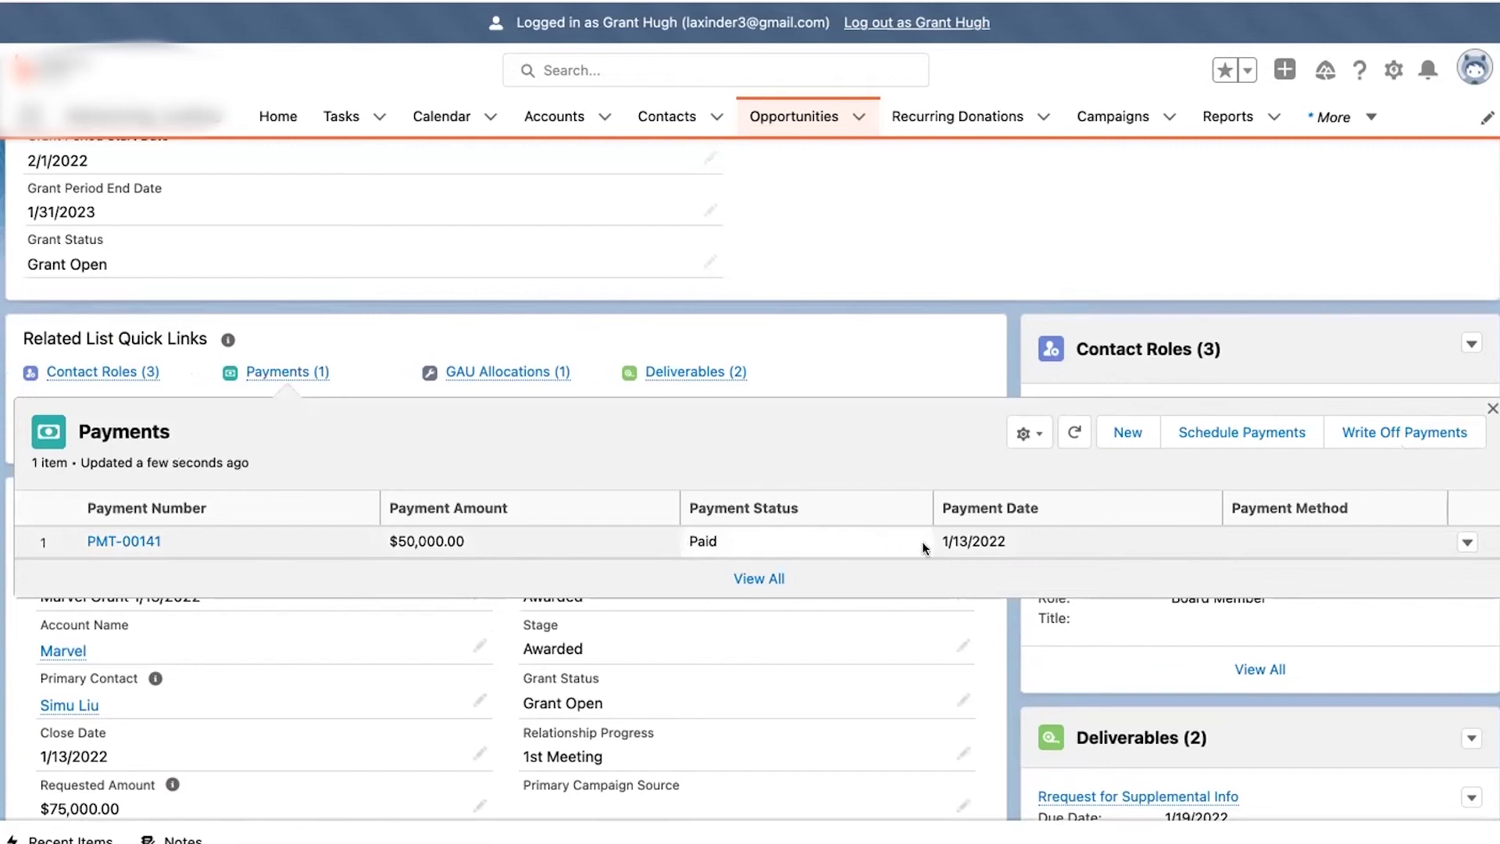
left_click(1466, 545)
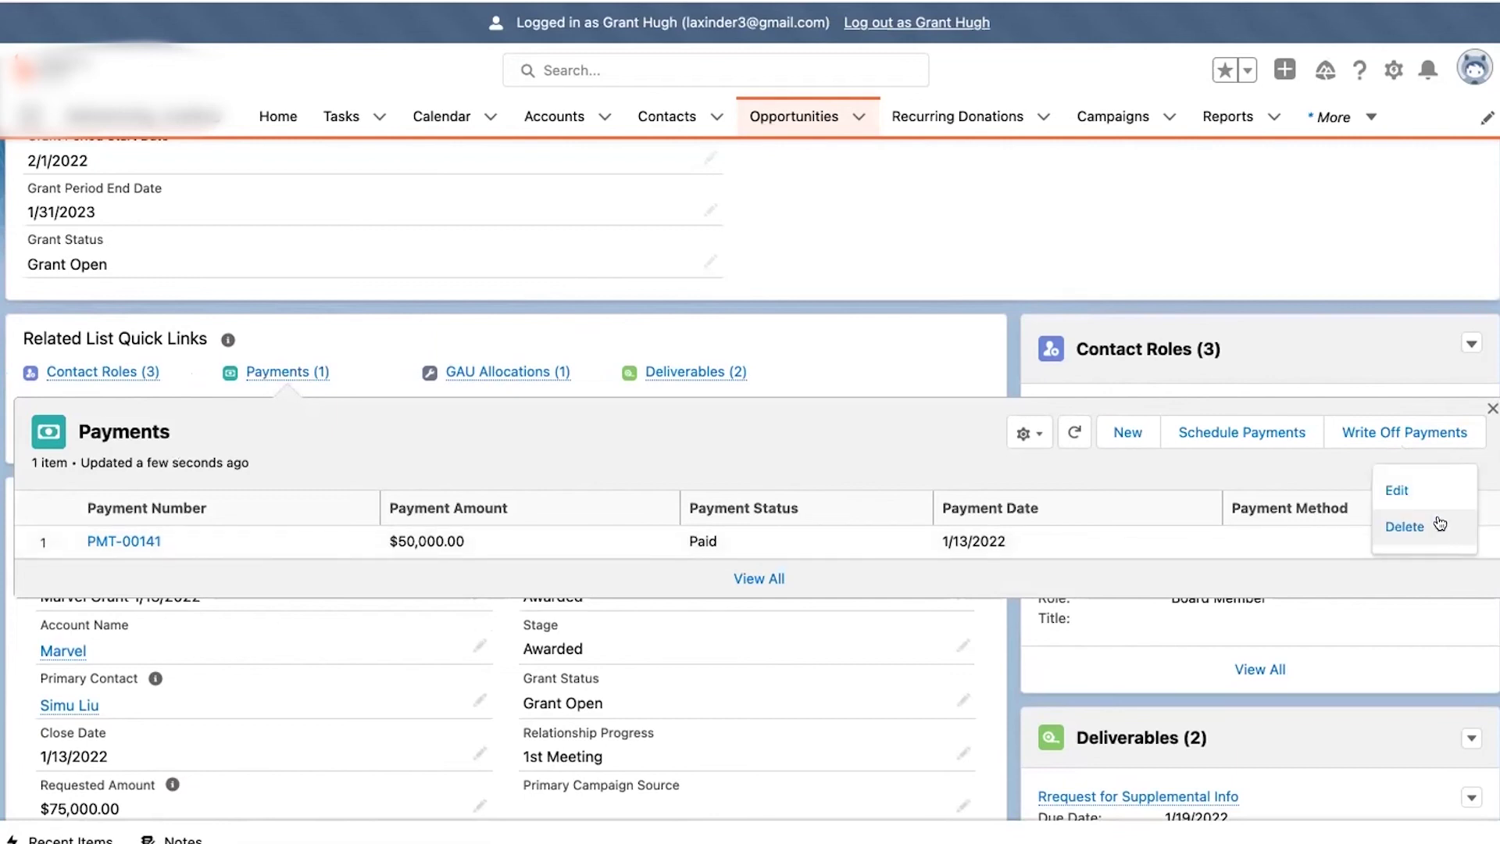
- Uncheck Paid on payment PMT-00141 and save it as unpaid
left_click(1397, 490)
left_click(366, 418)
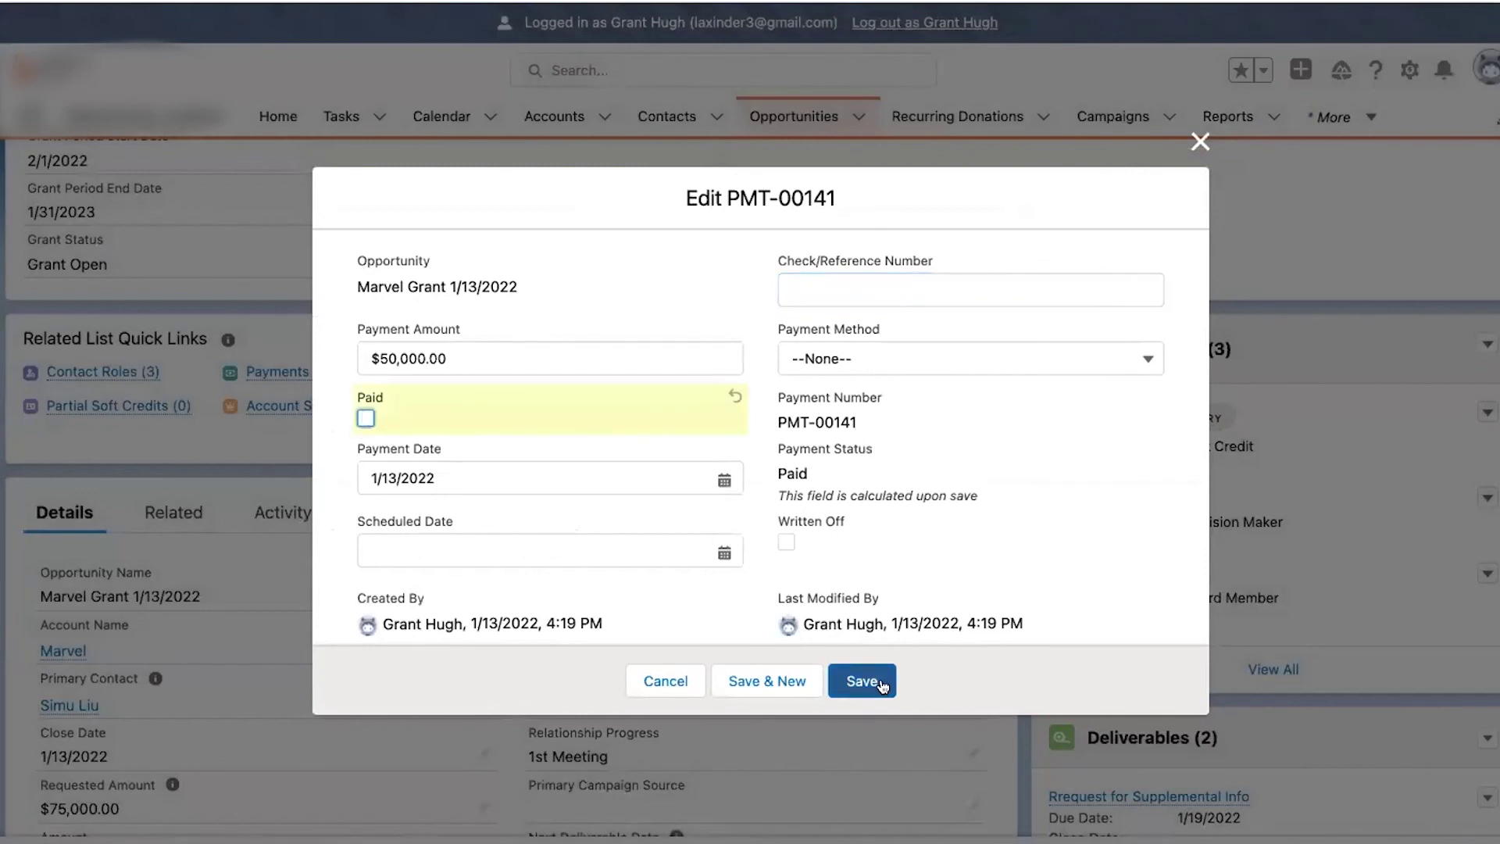
left_click(855, 683)
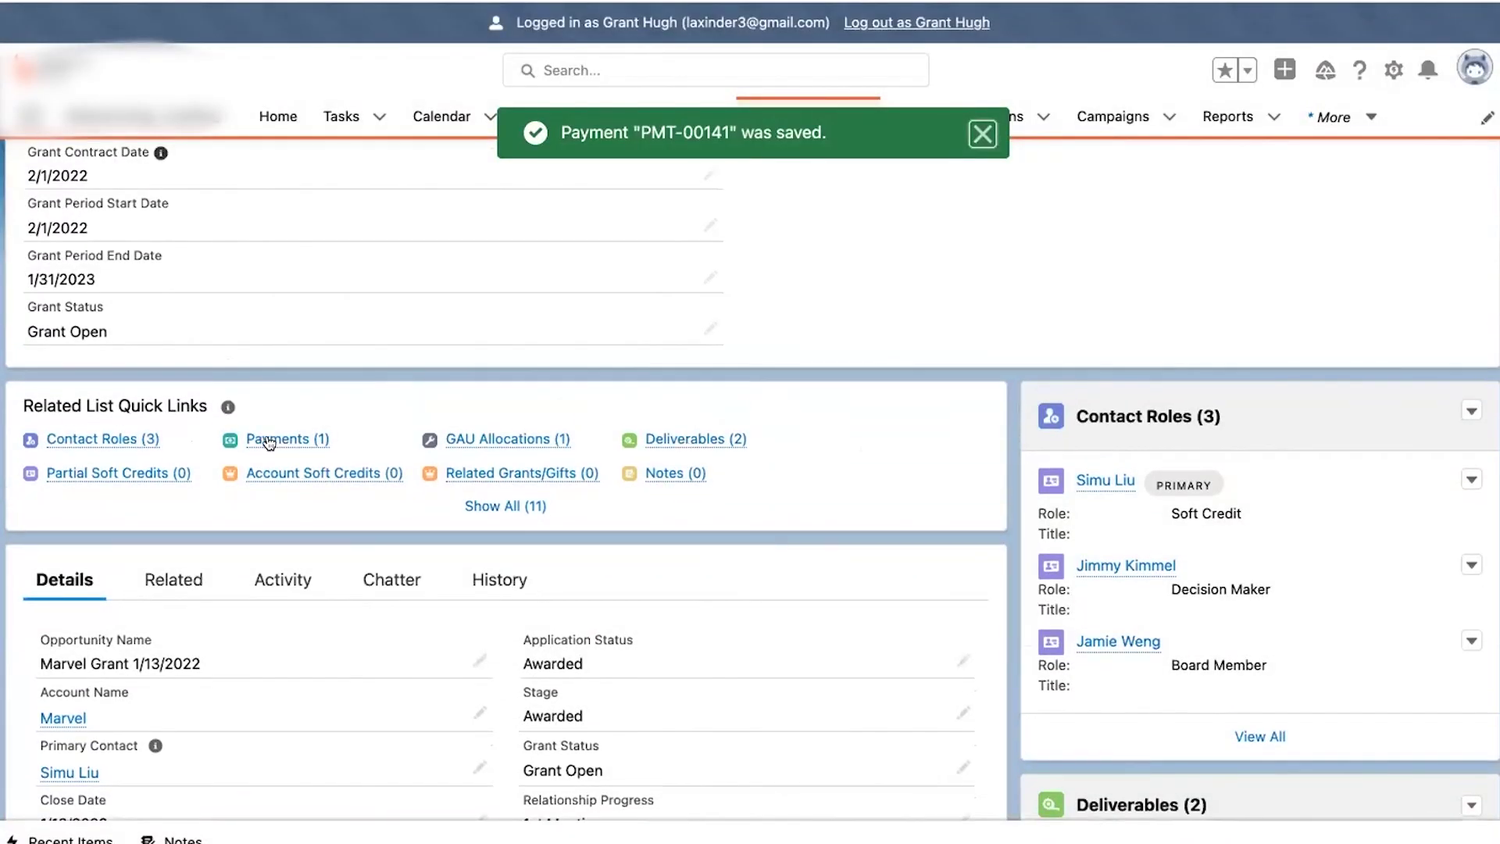
mouse_move(265, 439)
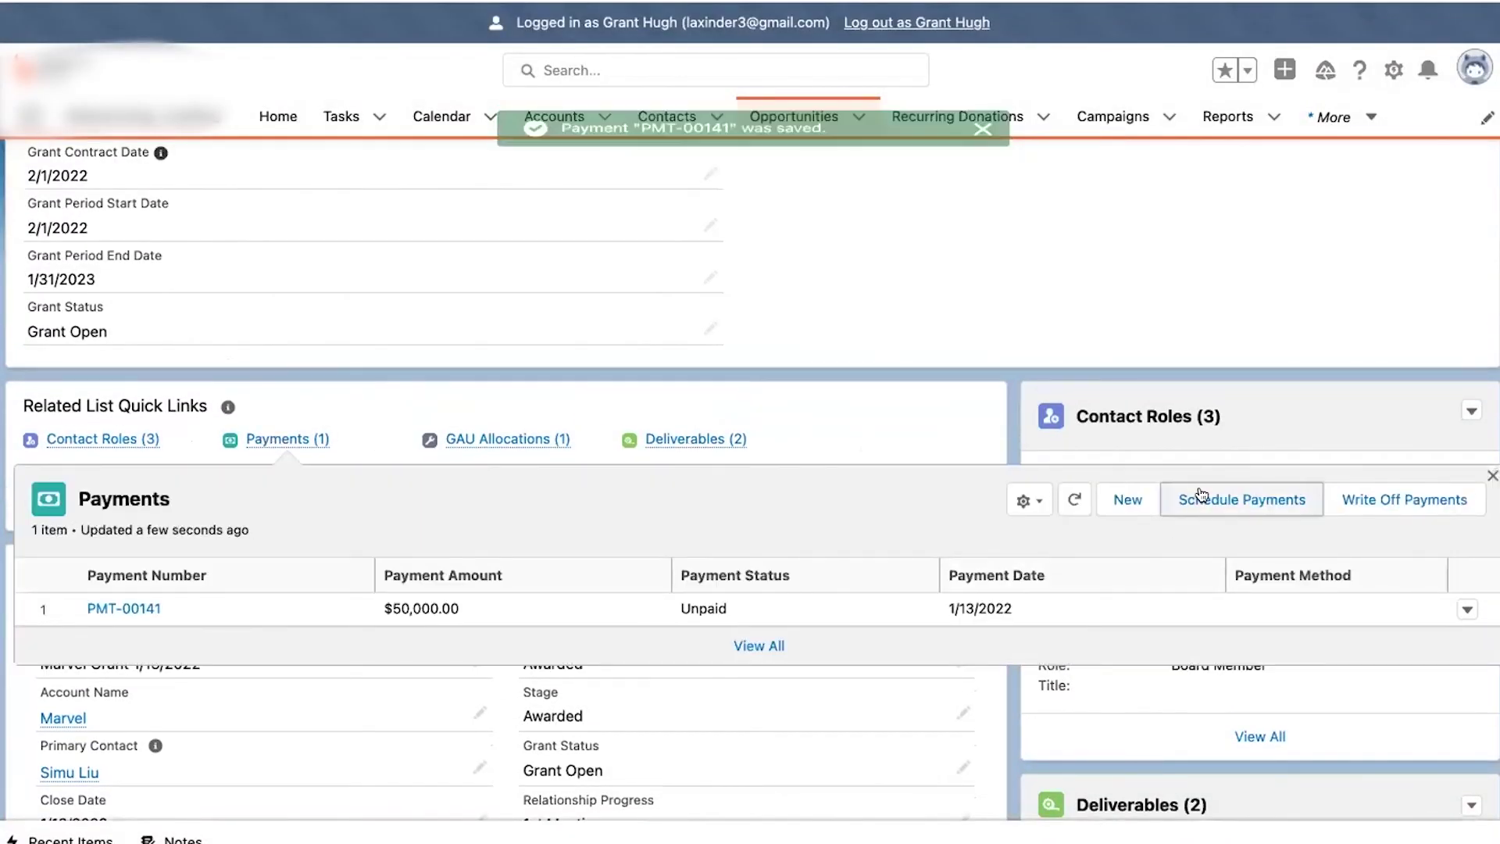
left_click(1202, 492)
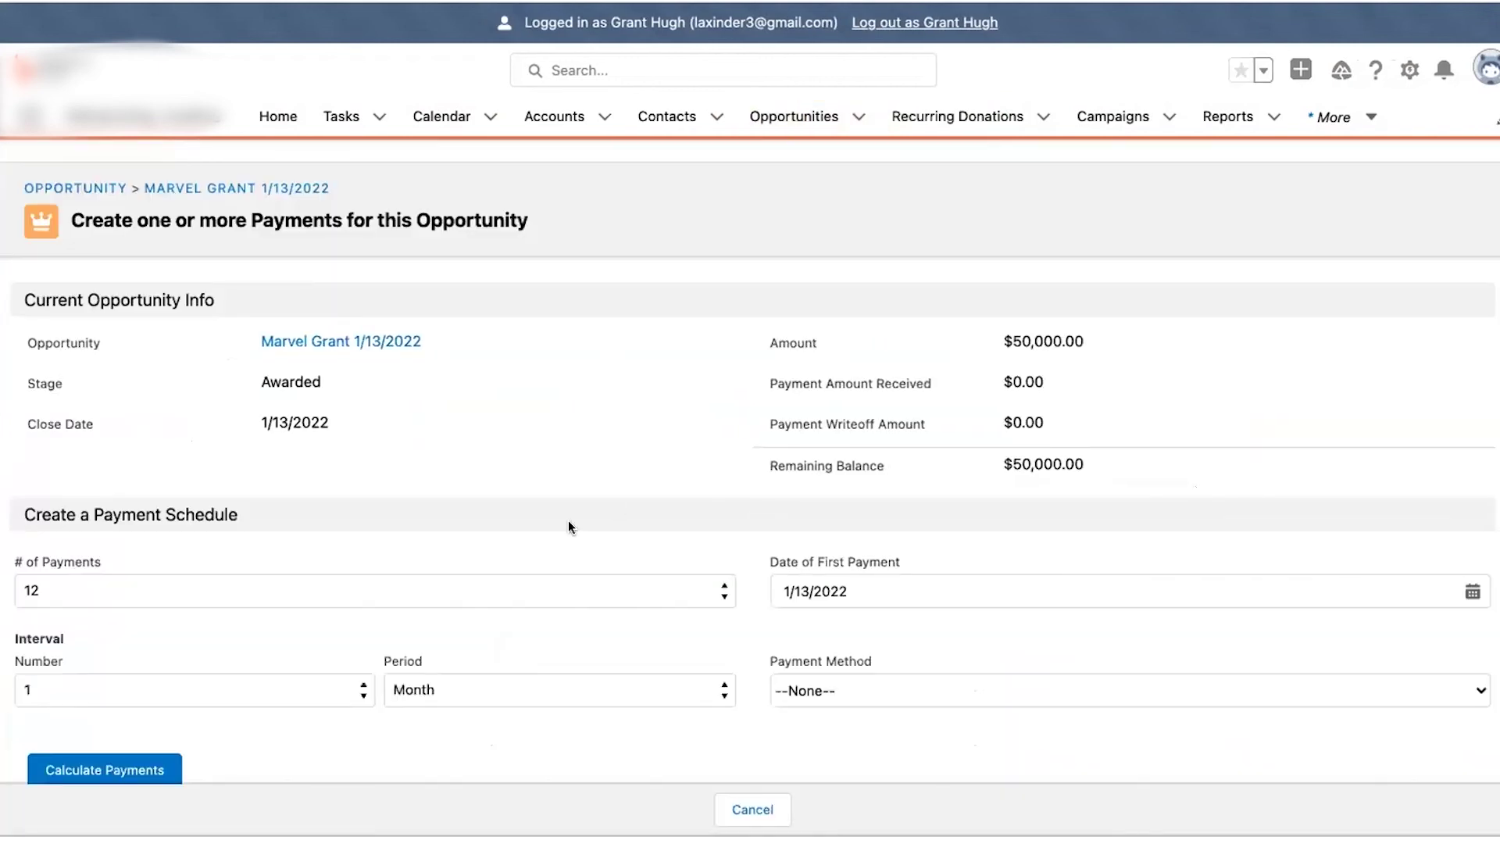
- Set the schedule to 2 payments spaced every 6 months
scroll(569, 525, "down", 1)
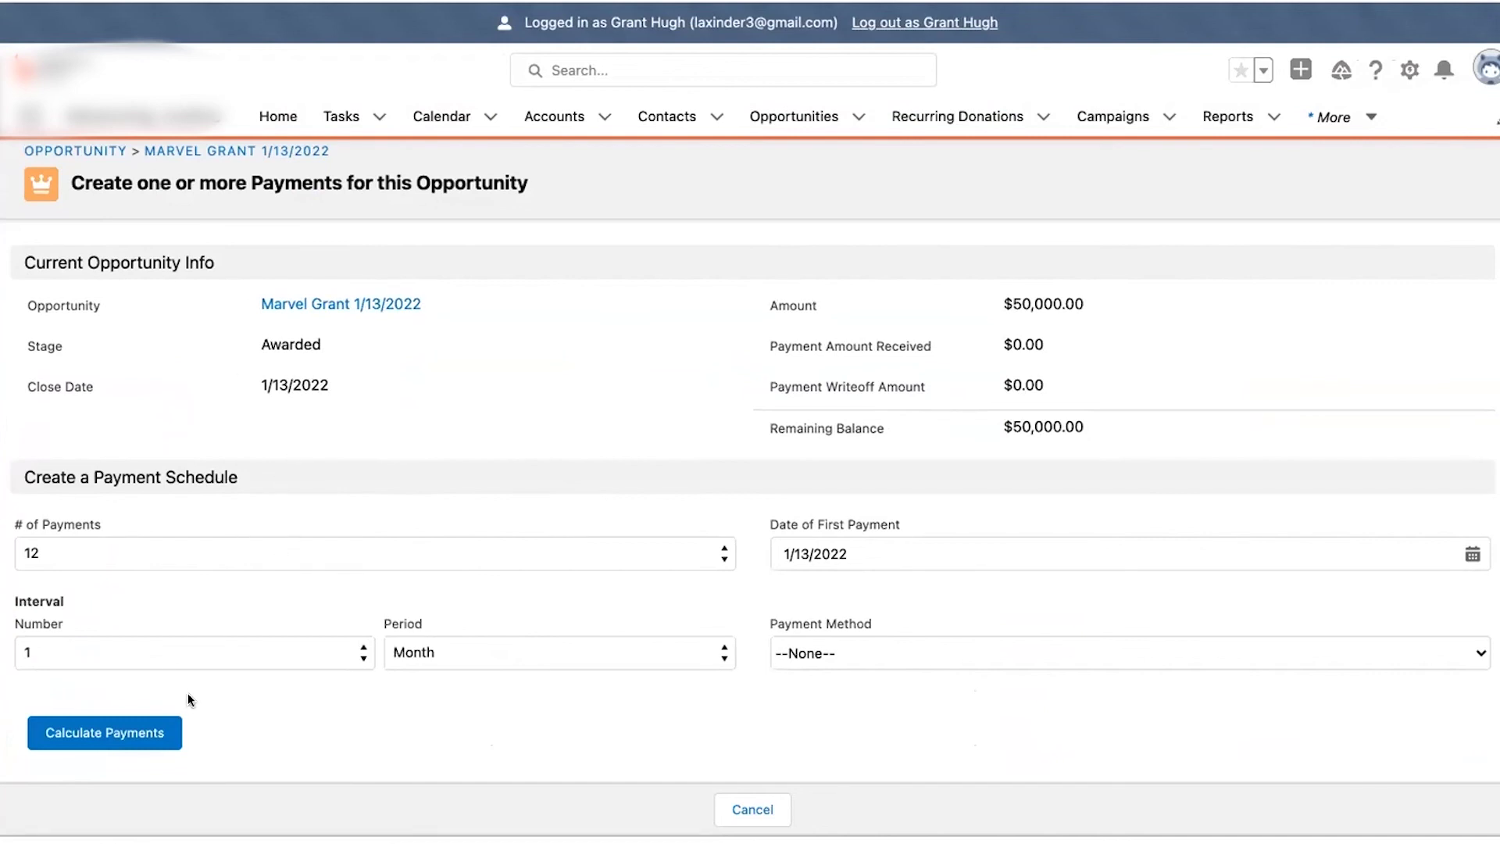
left_click(106, 547)
left_click(88, 550)
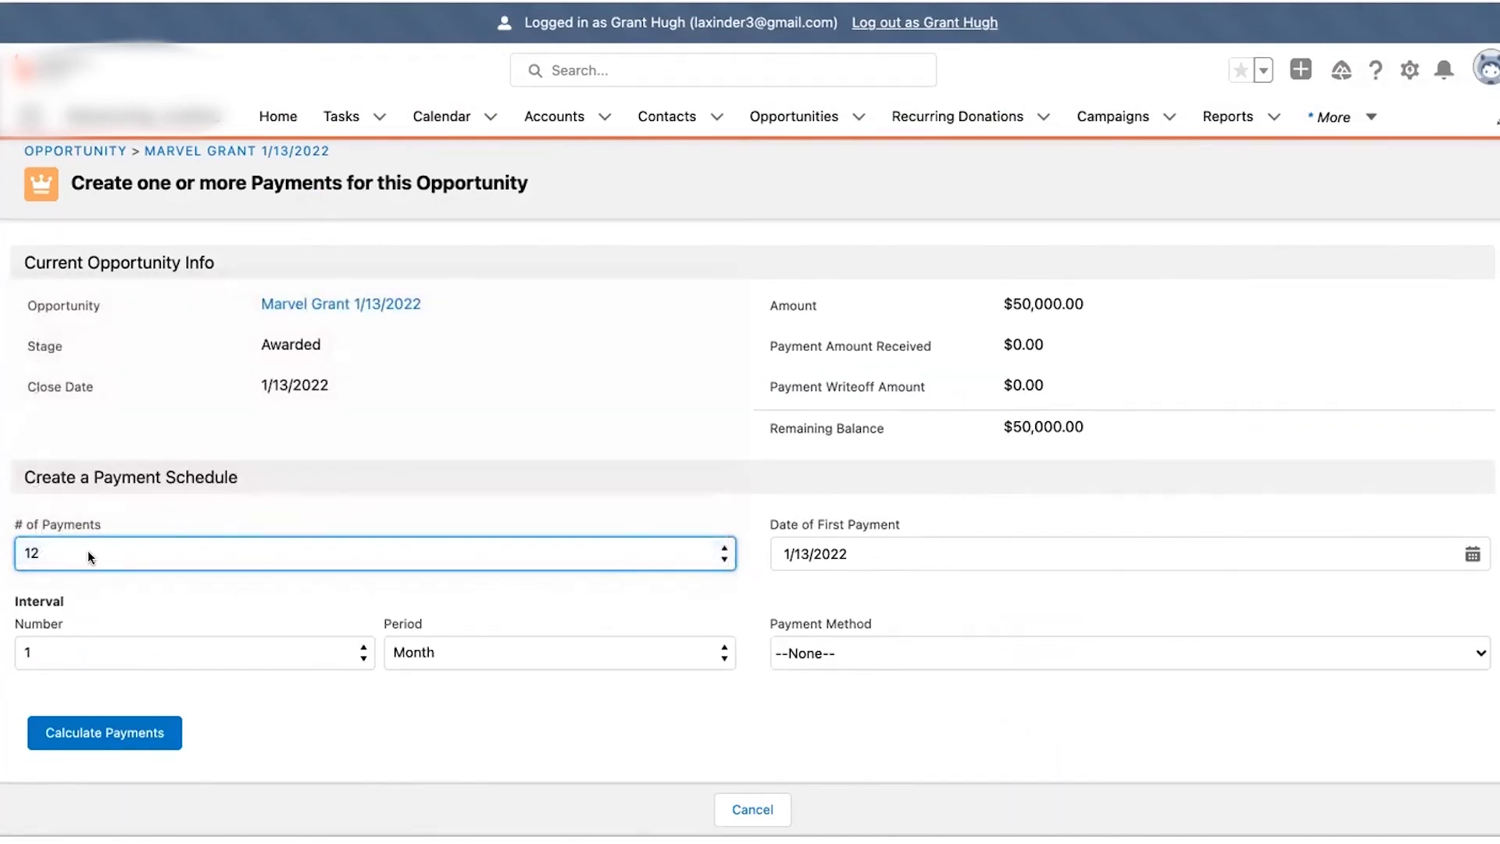
left_click(88, 550)
left_click(99, 323)
left_click(438, 658)
left_click(447, 658)
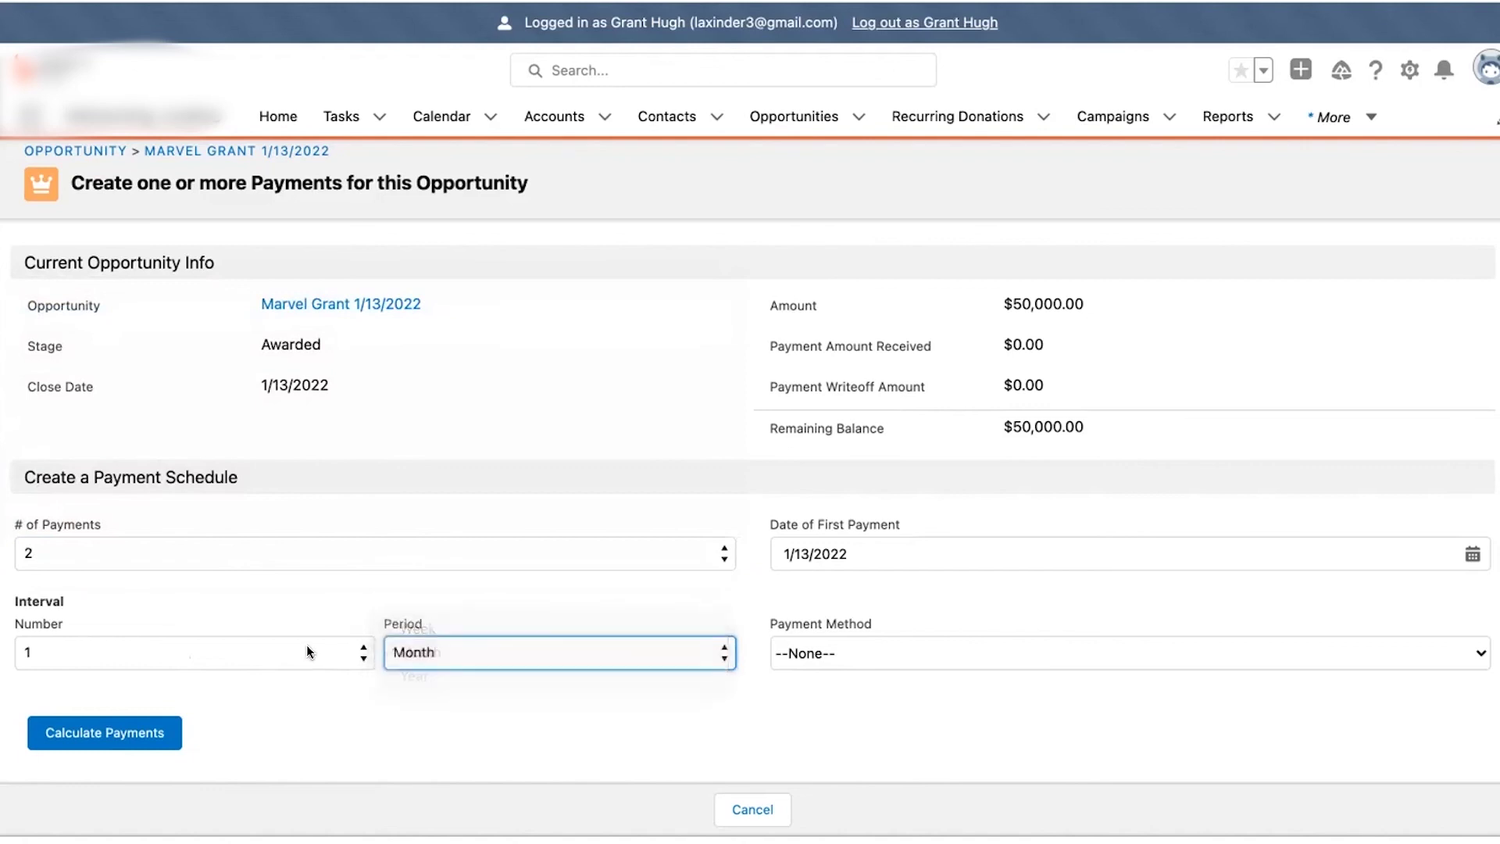
left_click(306, 645)
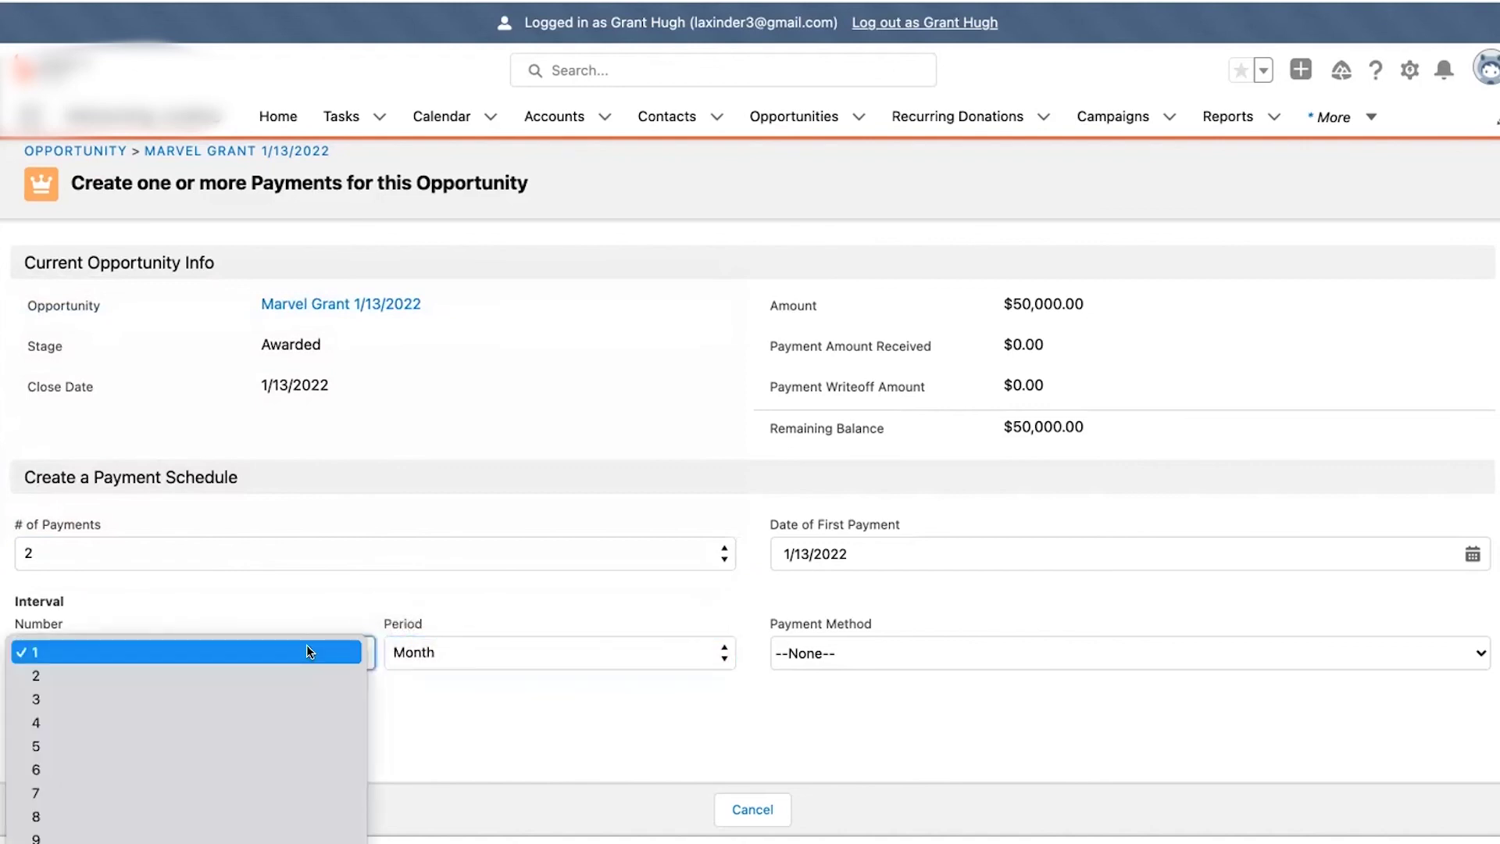
left_click(219, 769)
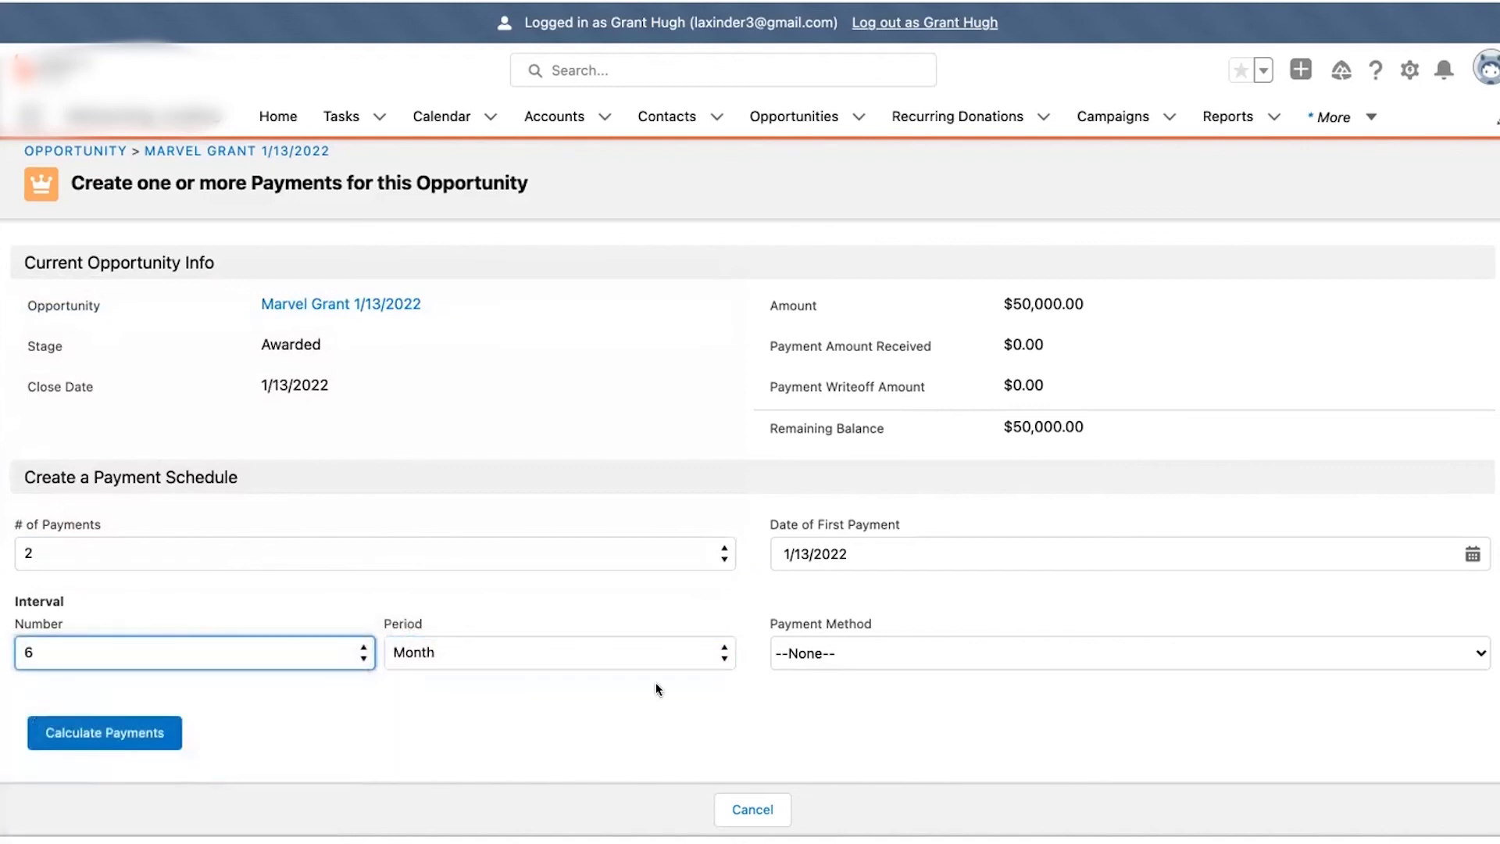
- Set the first payment date to 2/1/2022, payment method Check, and calculate payments
left_click(842, 550)
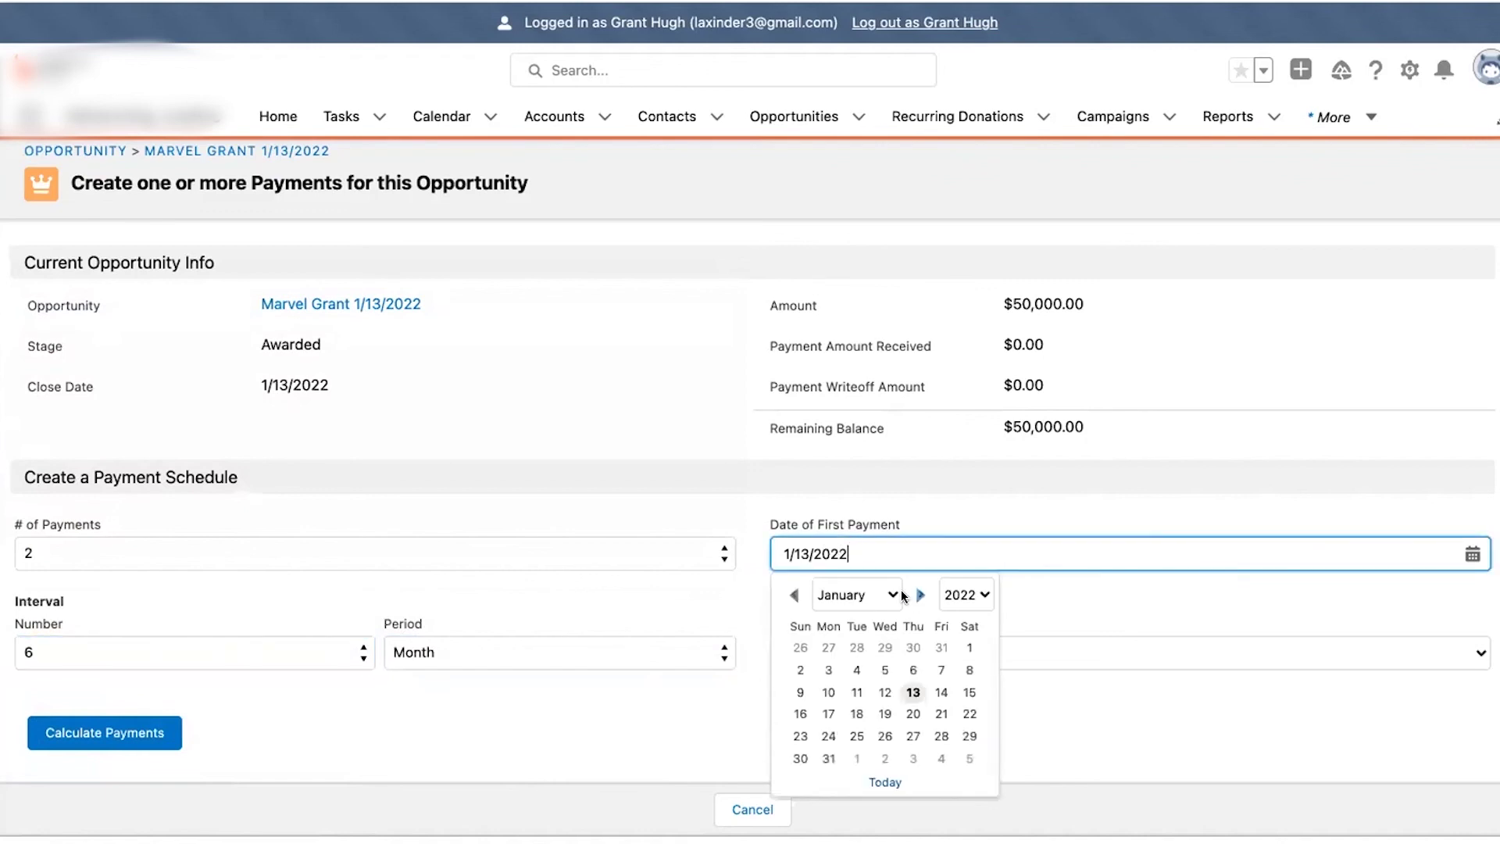
left_click(892, 598)
left_click(860, 617)
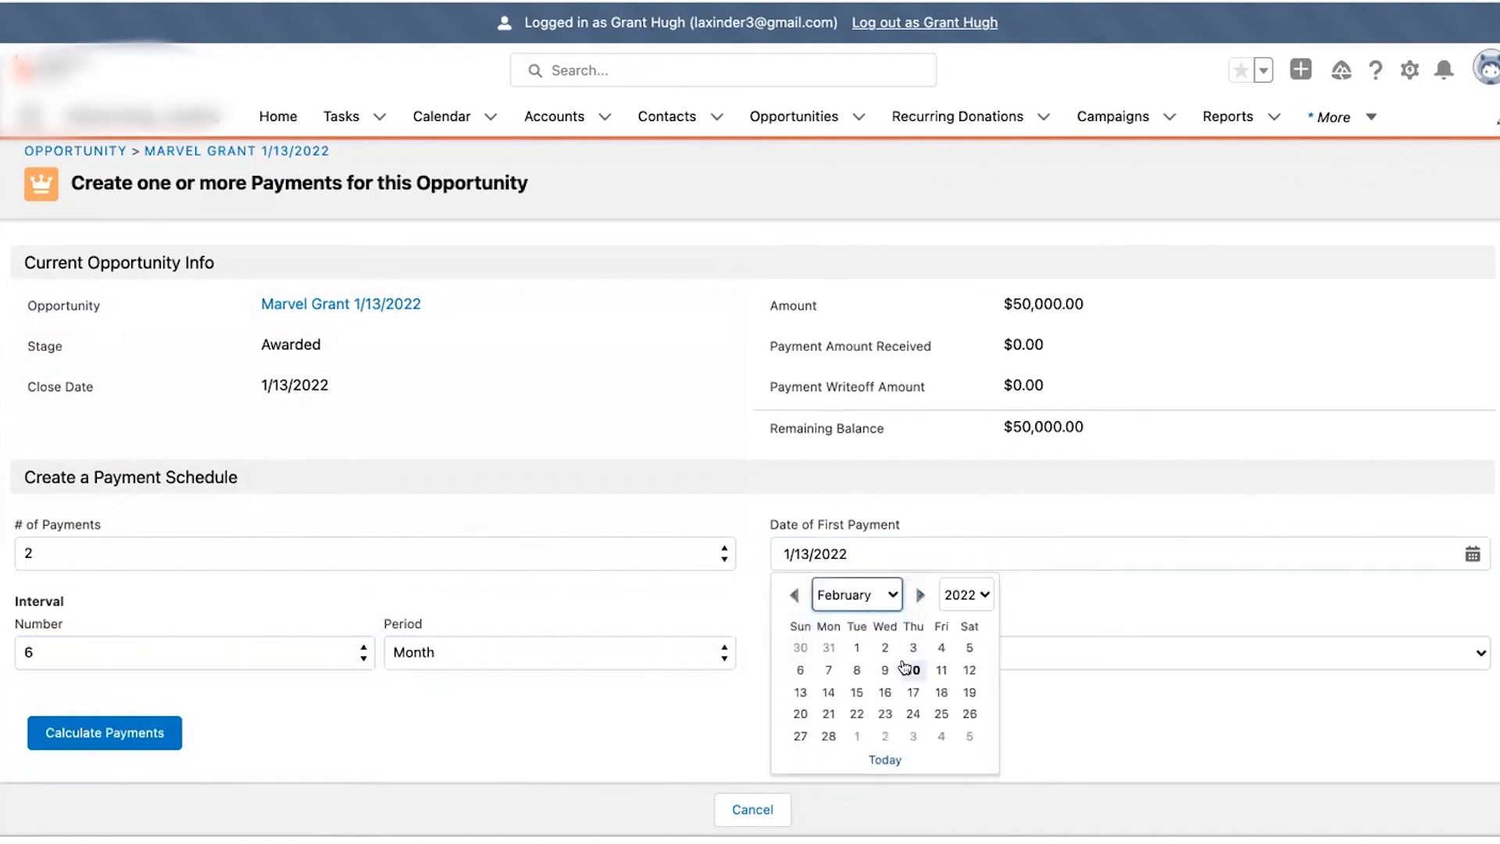
left_click(852, 647)
left_click(836, 649)
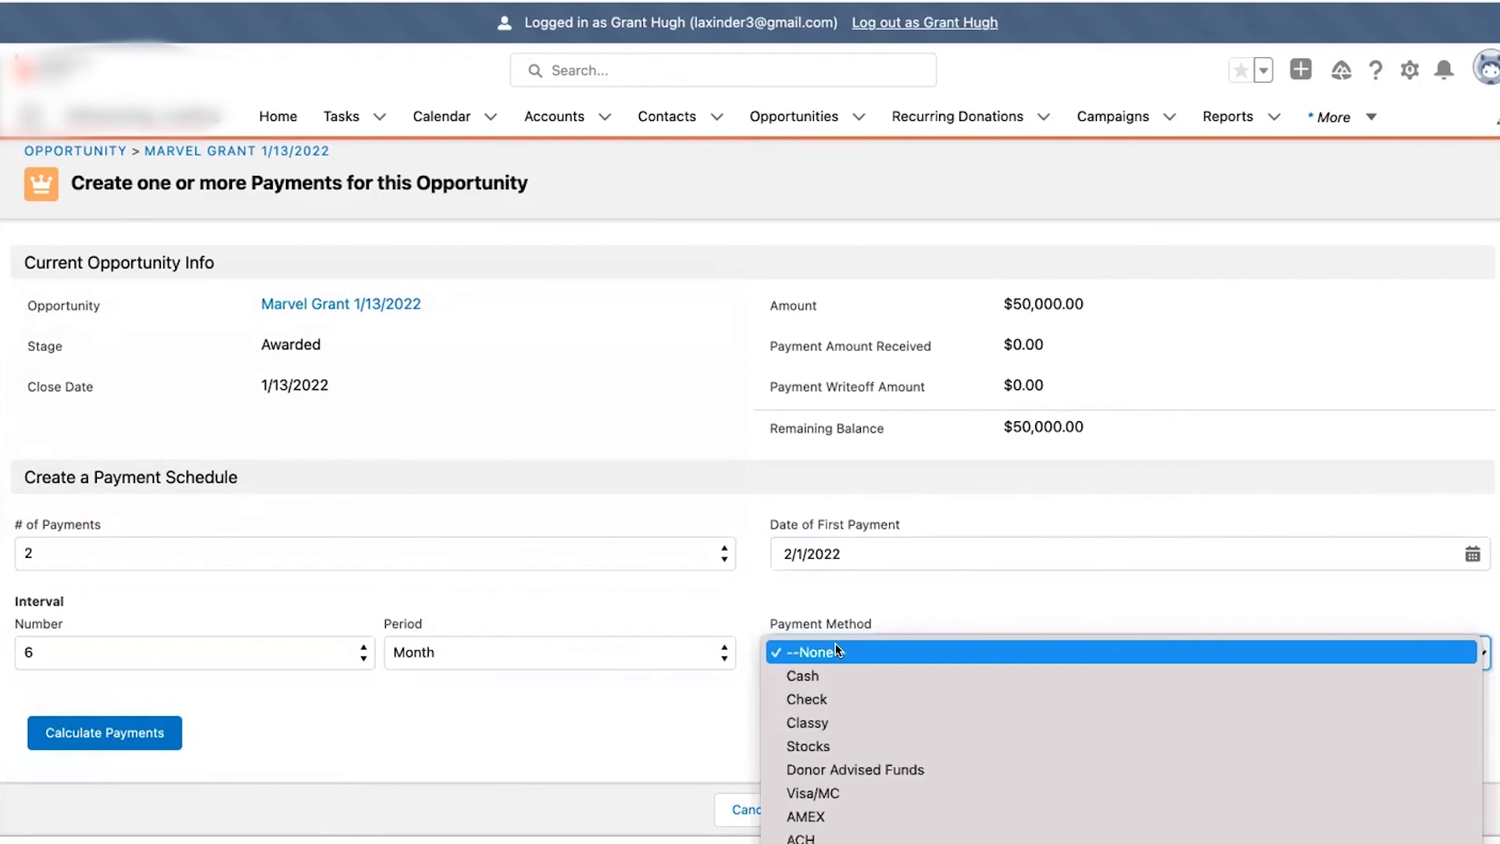
left_click(813, 699)
left_click(133, 722)
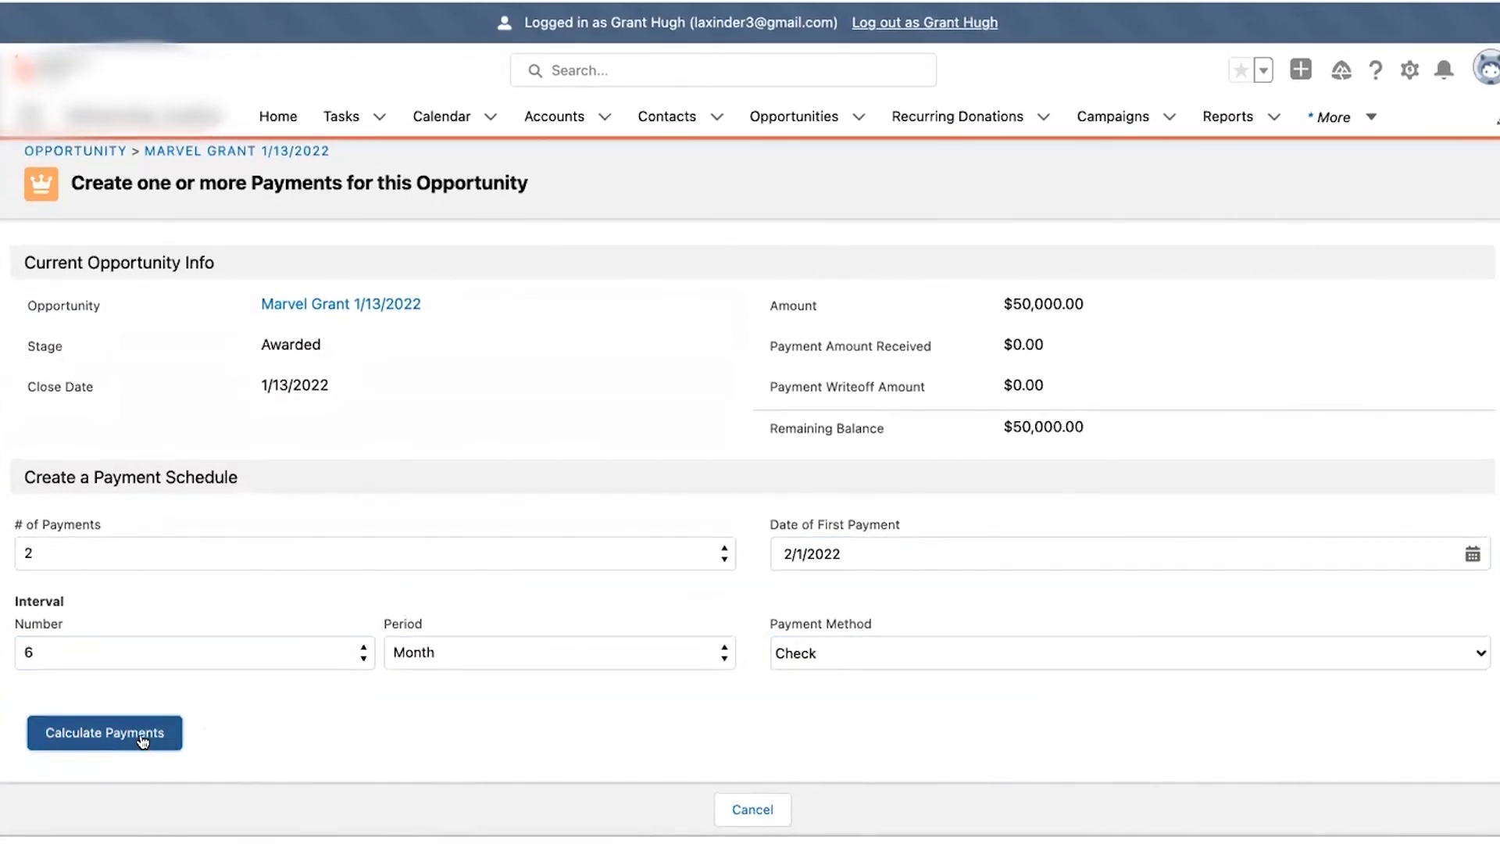
- Change the amounts to $15,000 (2/1/2022) and $35,000 (8/1/2022), then create both payments
scroll(325, 724, "down", 3)
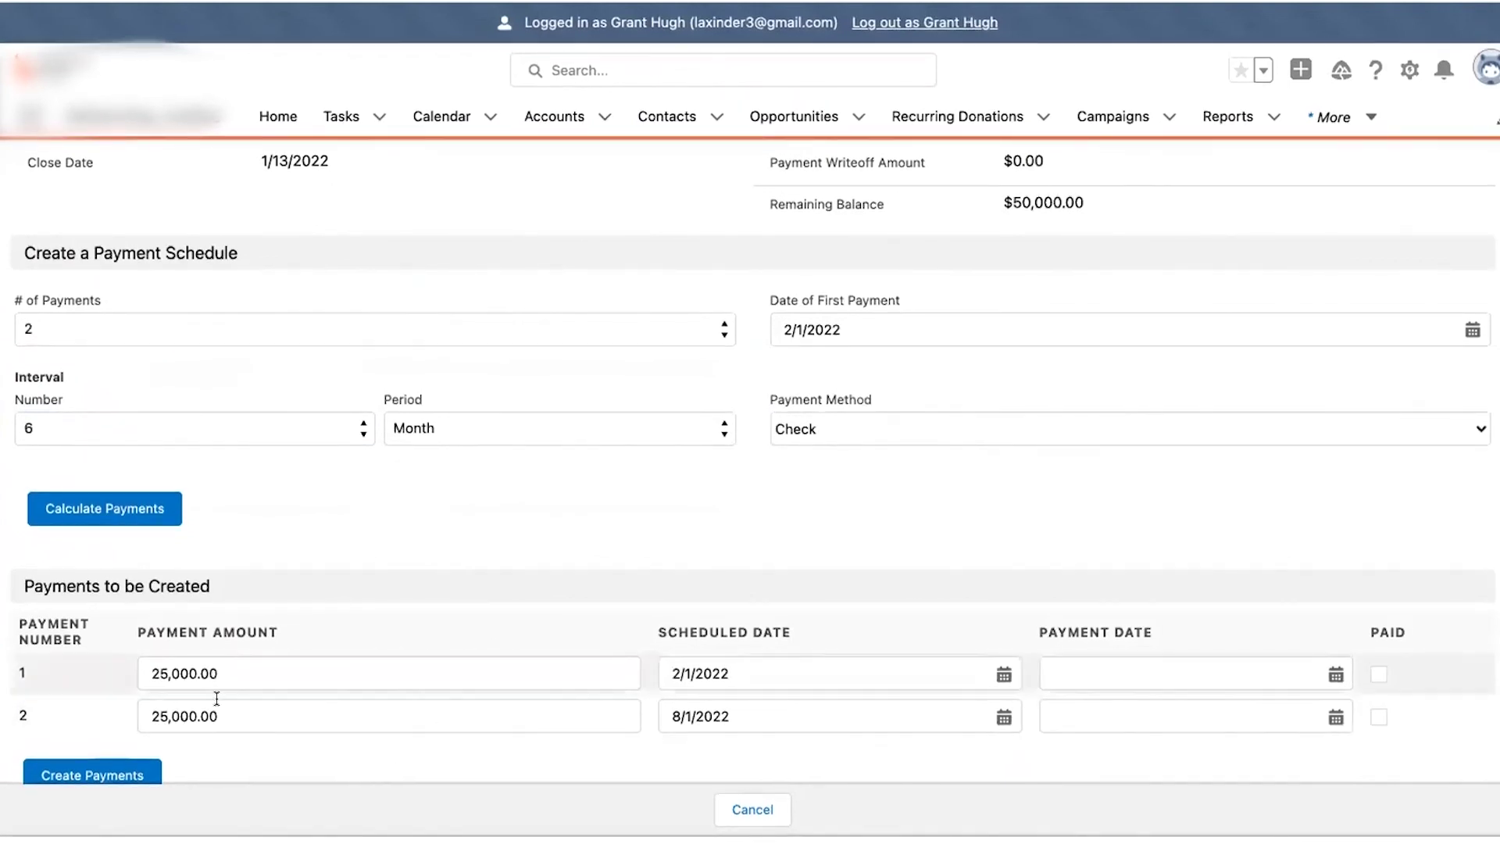
left_click_drag(161, 668, 156, 668)
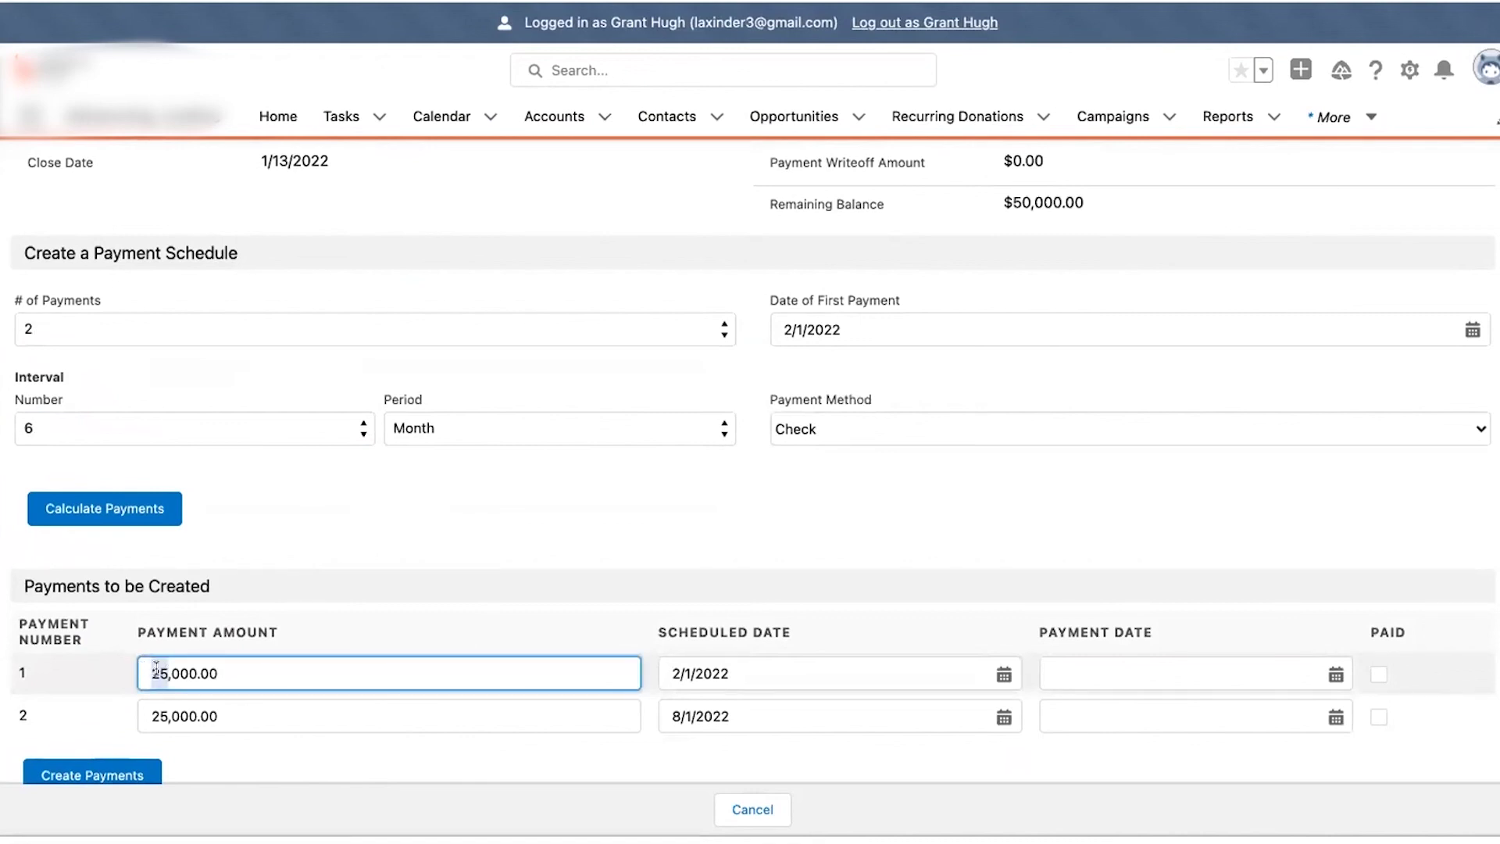
type("1")
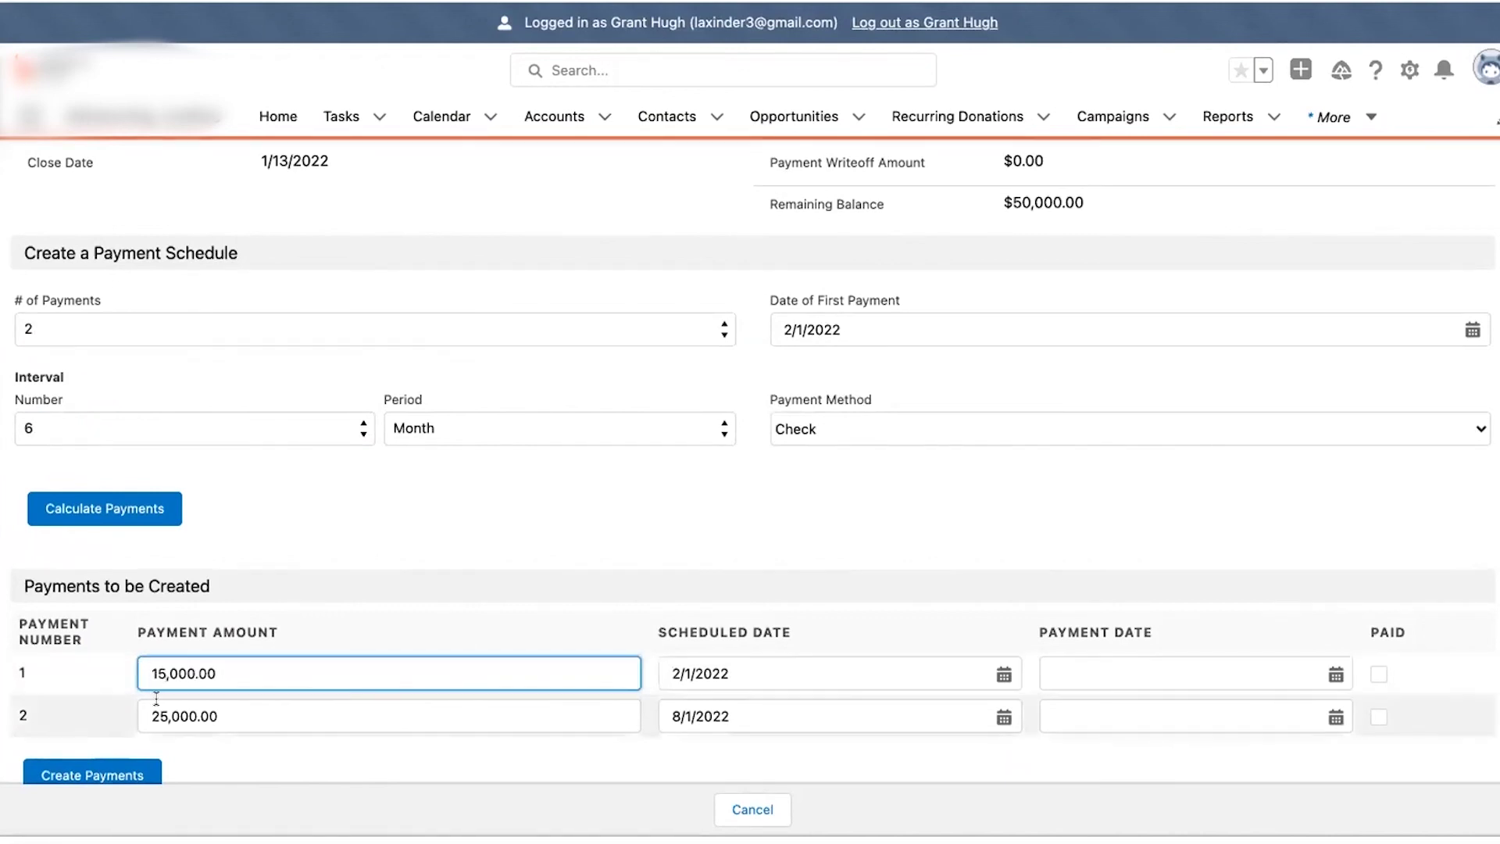
left_click(157, 714)
key("BackSpace")
type("3")
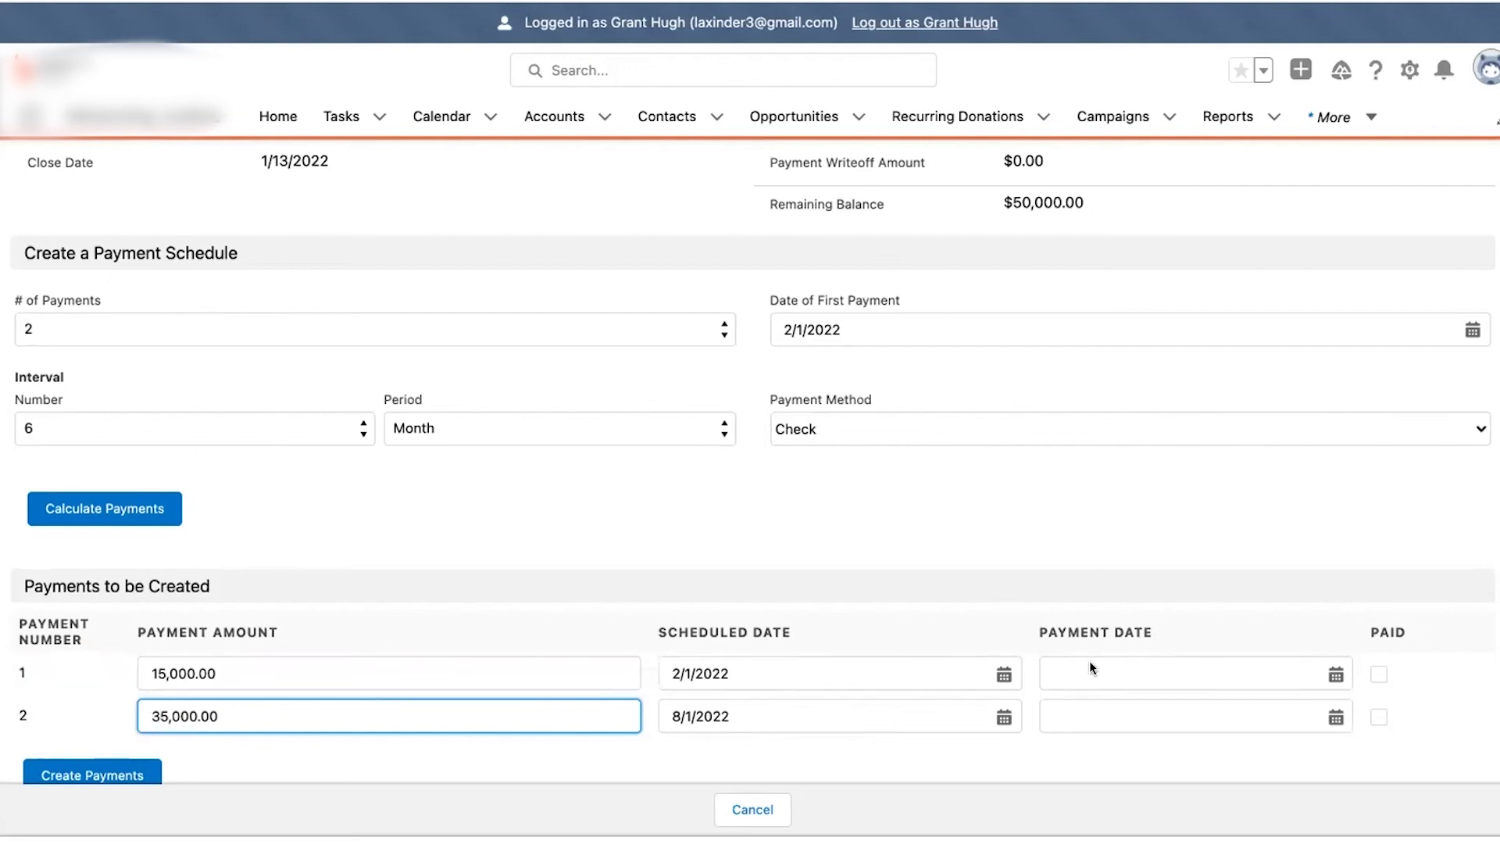
left_click(128, 772)
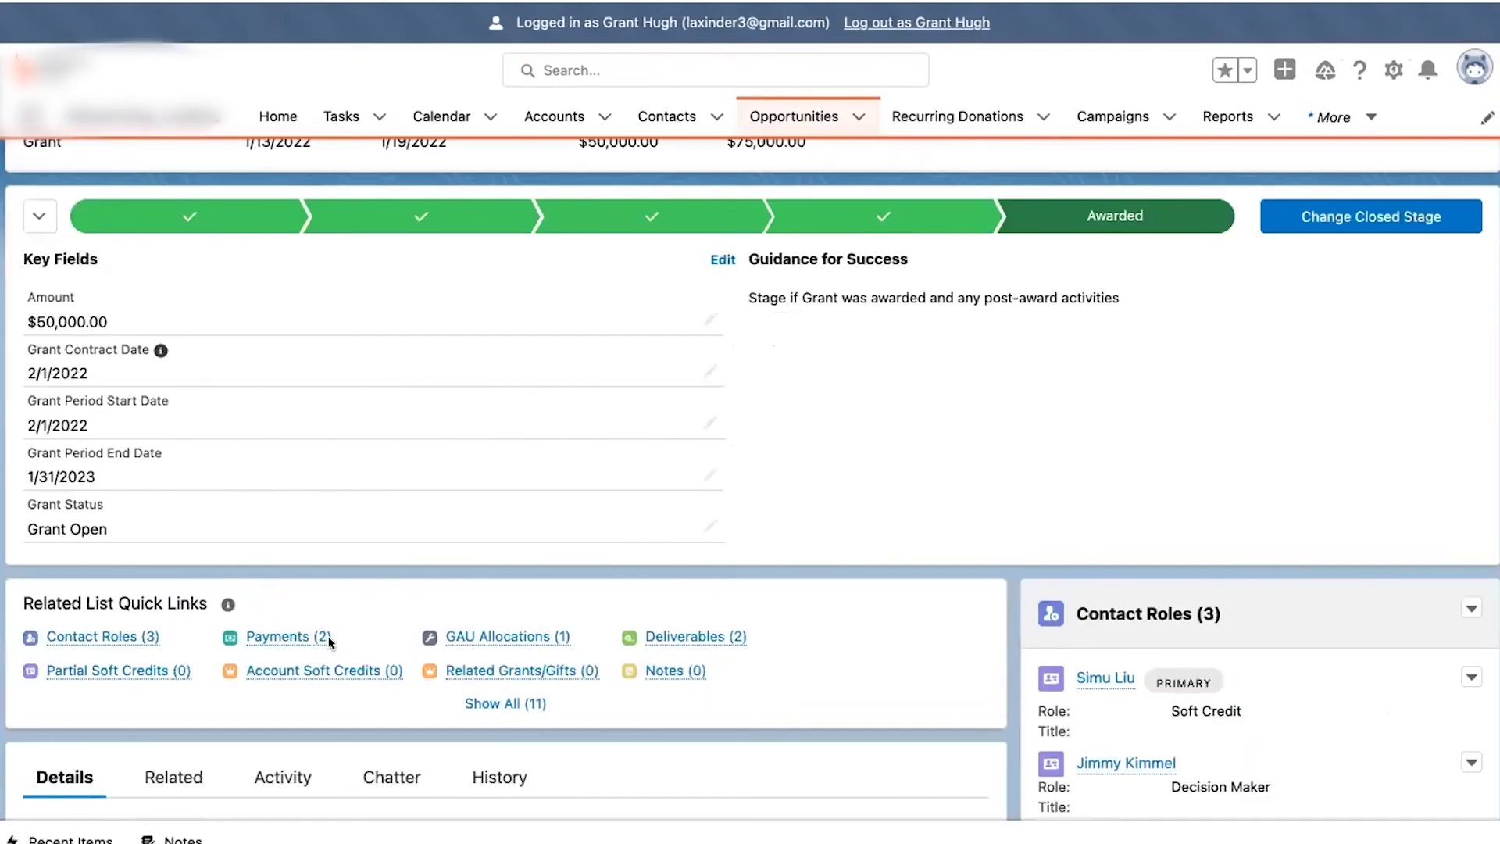
- Mark payment PMT-00142 ($15,000) as Paid with a payment date of 1/14/2022 and save it
mouse_move(329, 639)
scroll(383, 724, "down", 2)
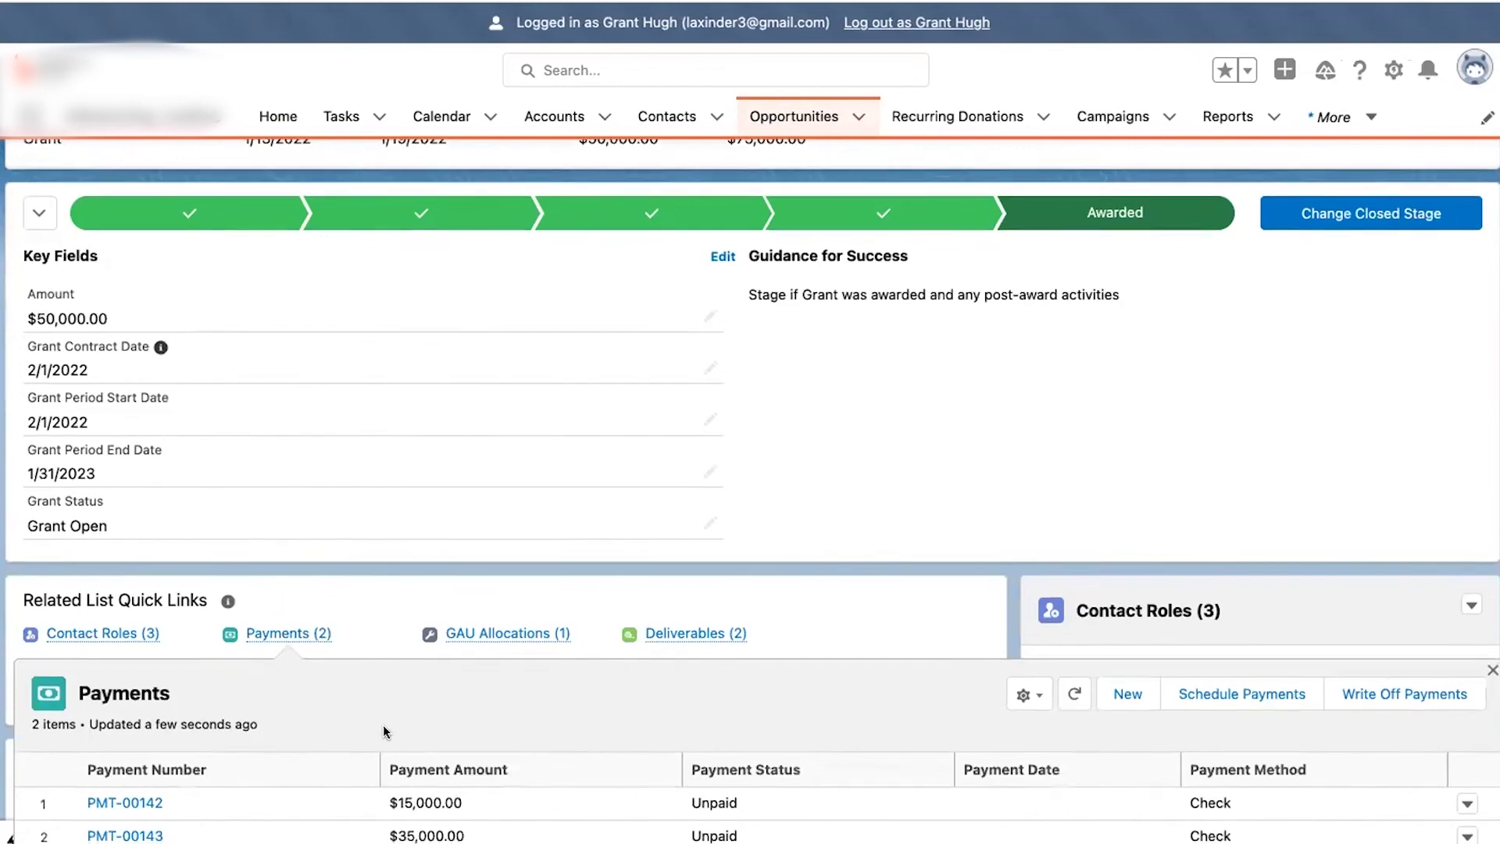
mouse_move(317, 532)
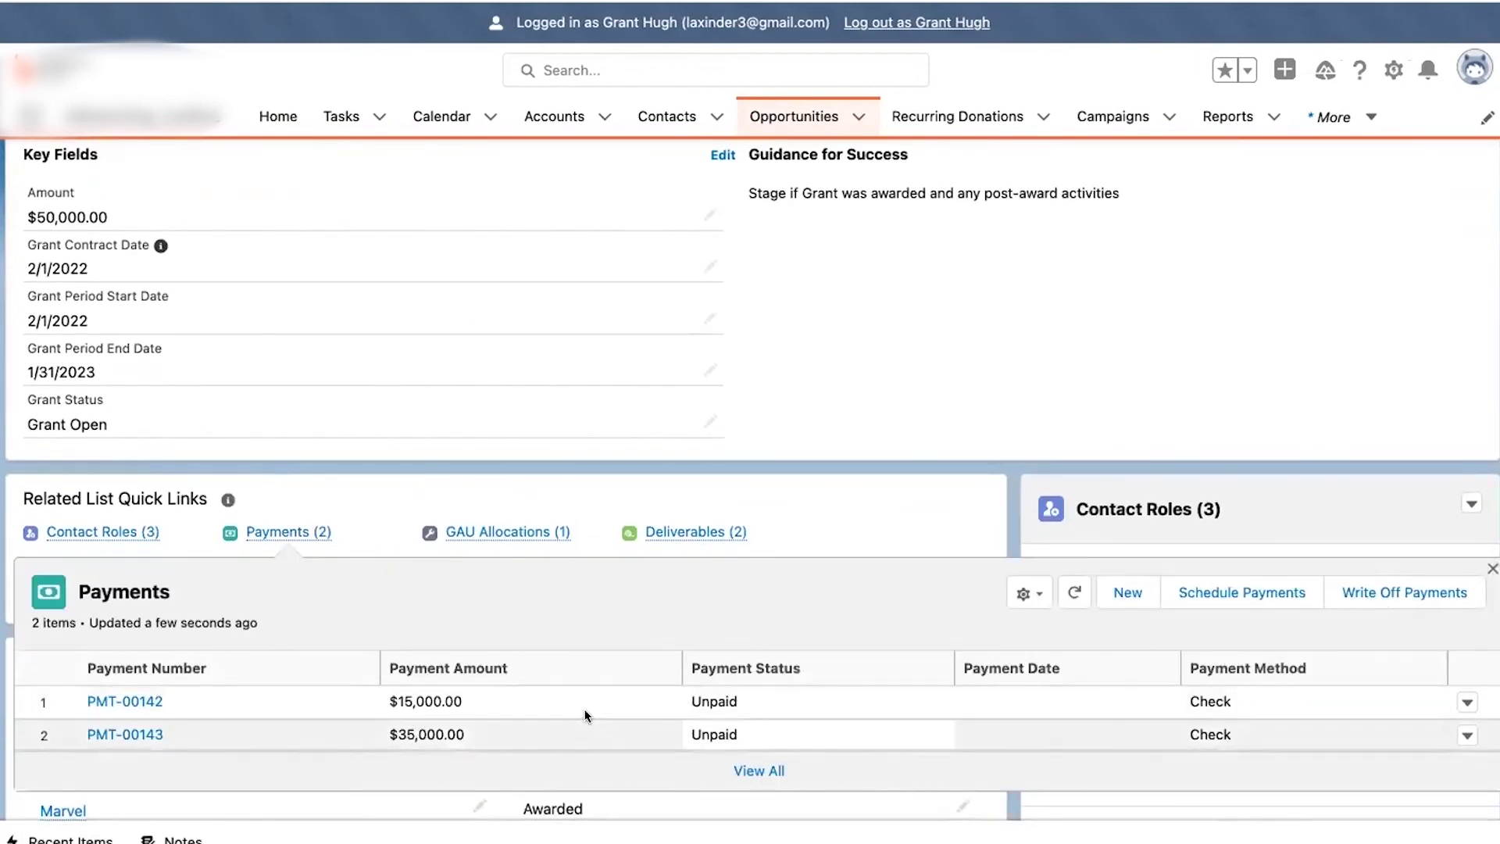
left_click(1463, 703)
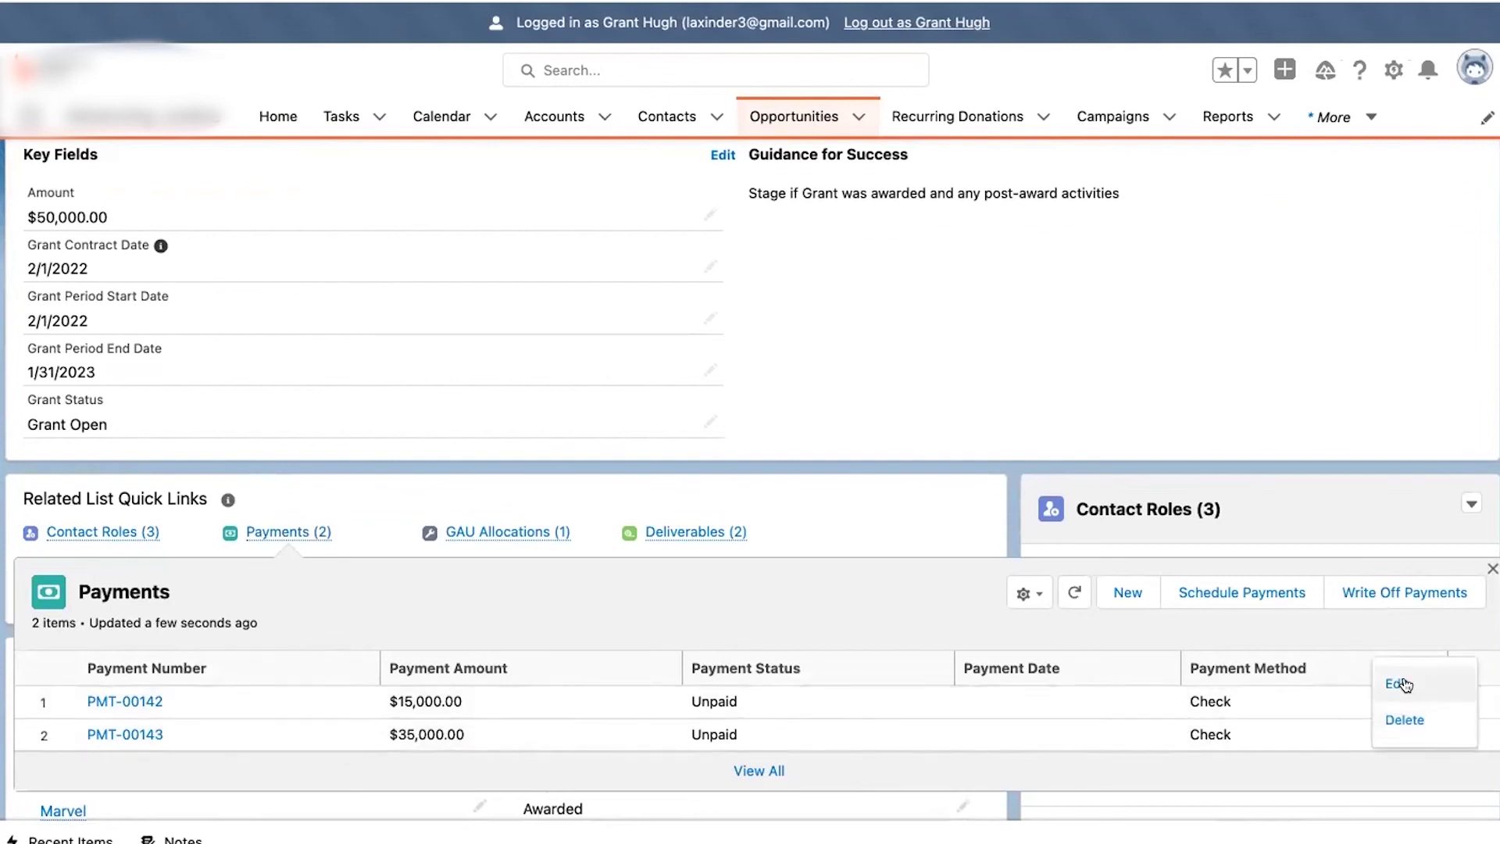
left_click(1400, 679)
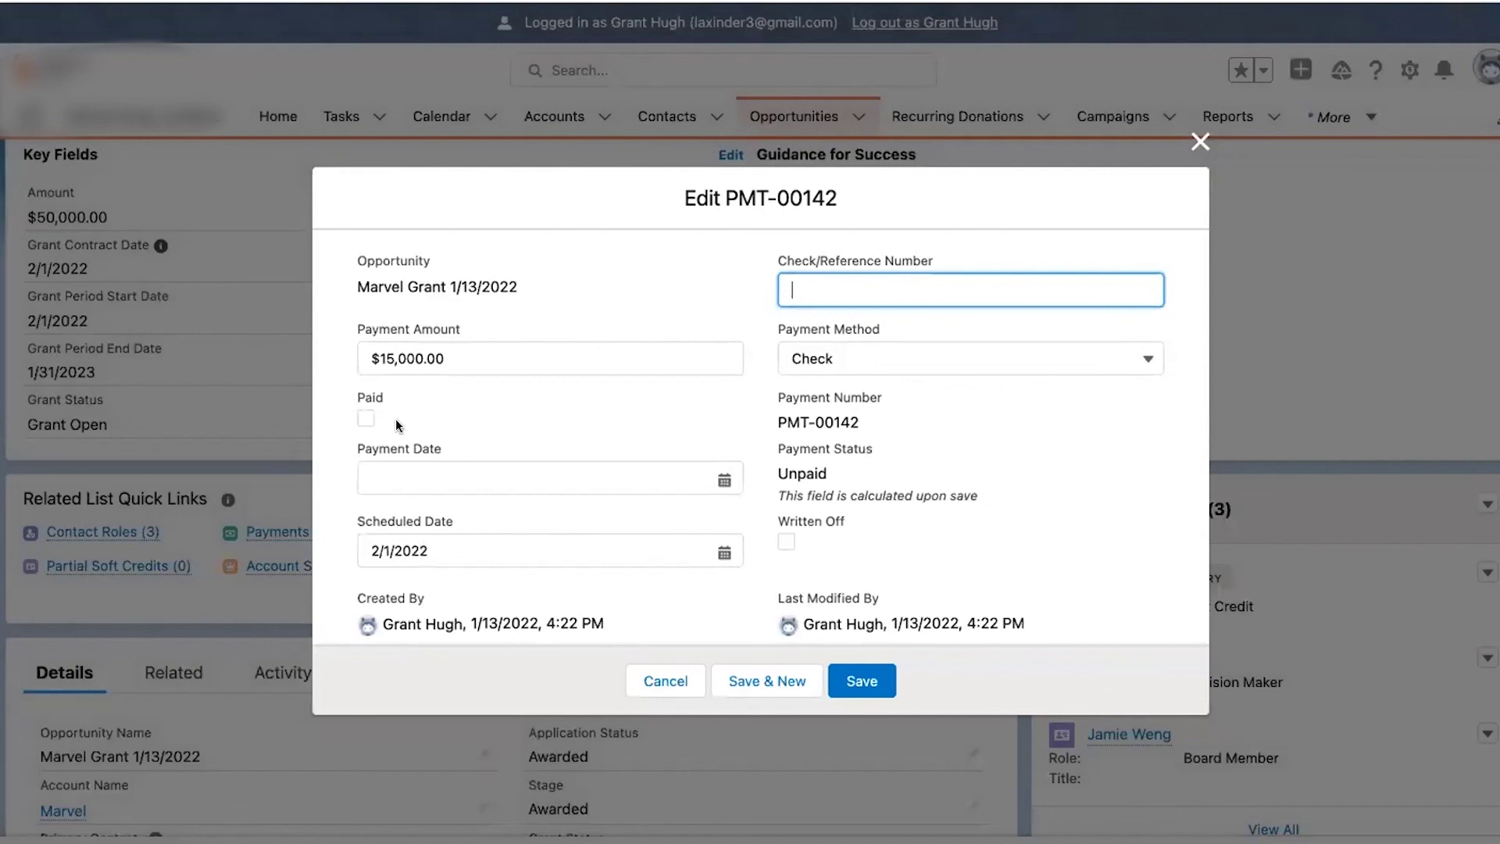
left_click(366, 418)
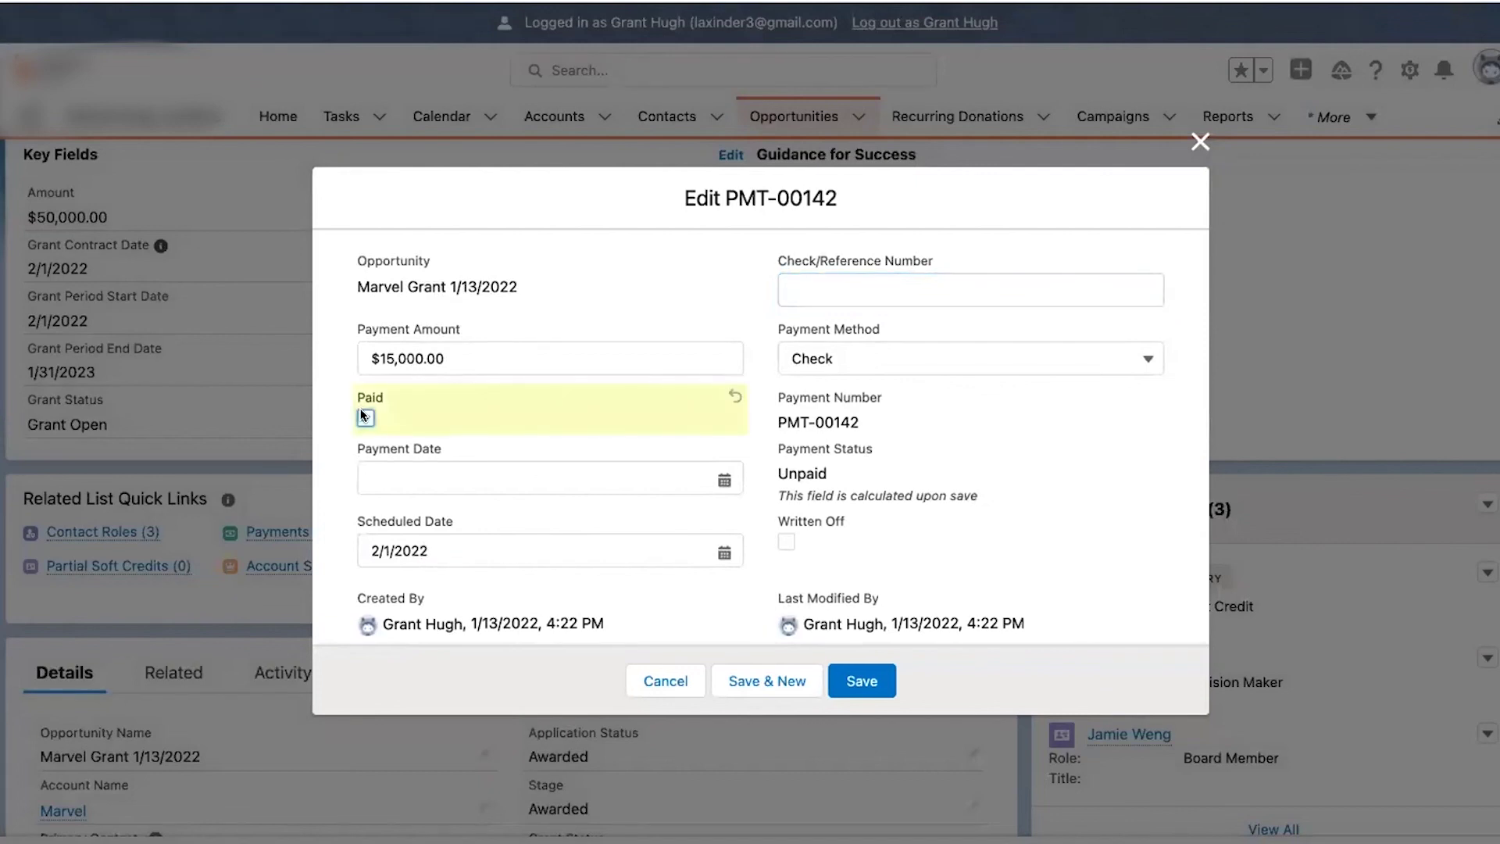
left_click(820, 295)
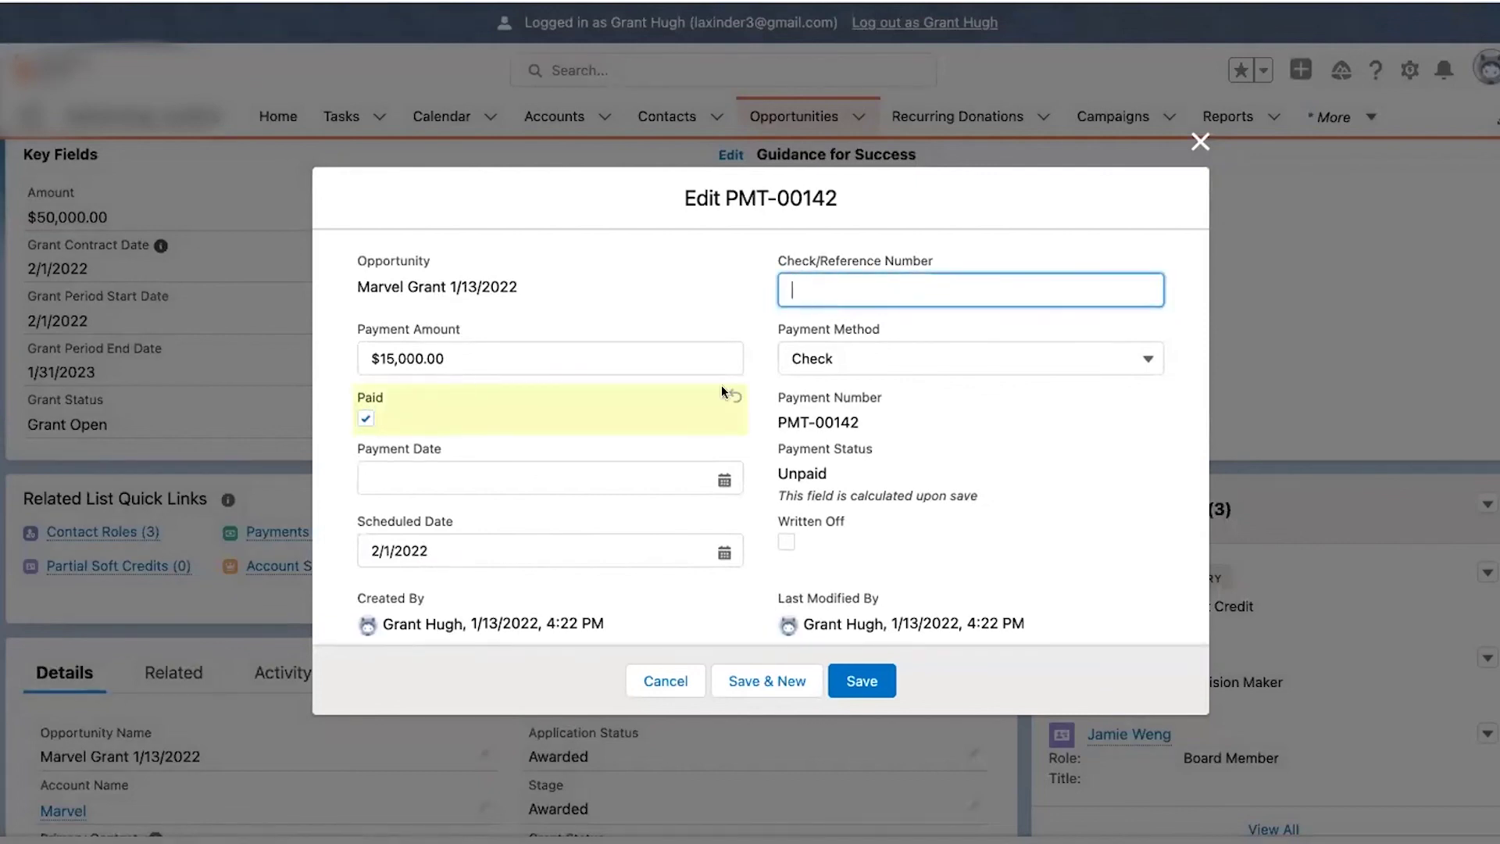
left_click(669, 478)
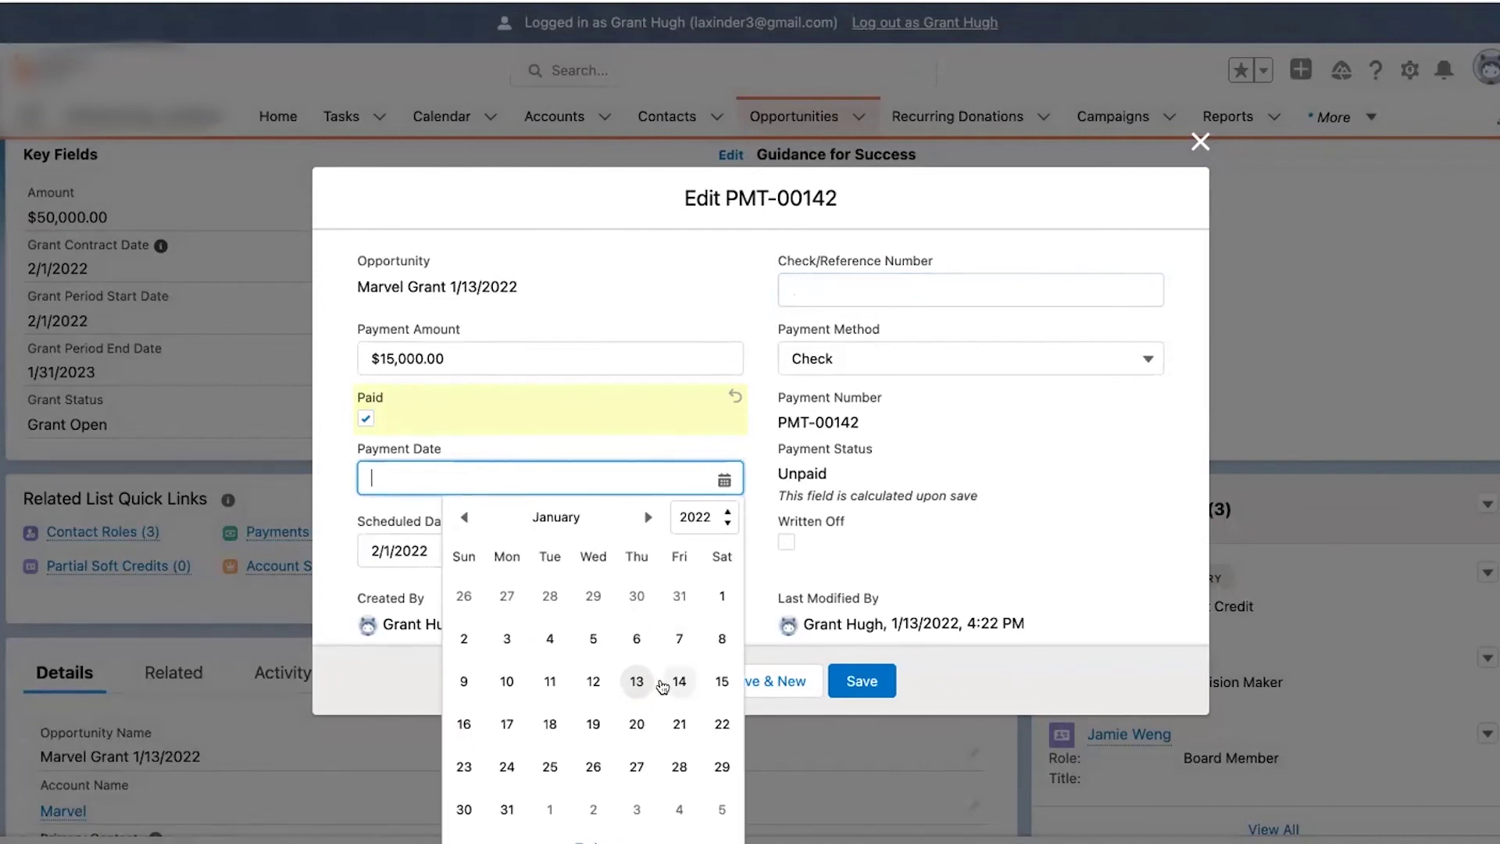
left_click(677, 682)
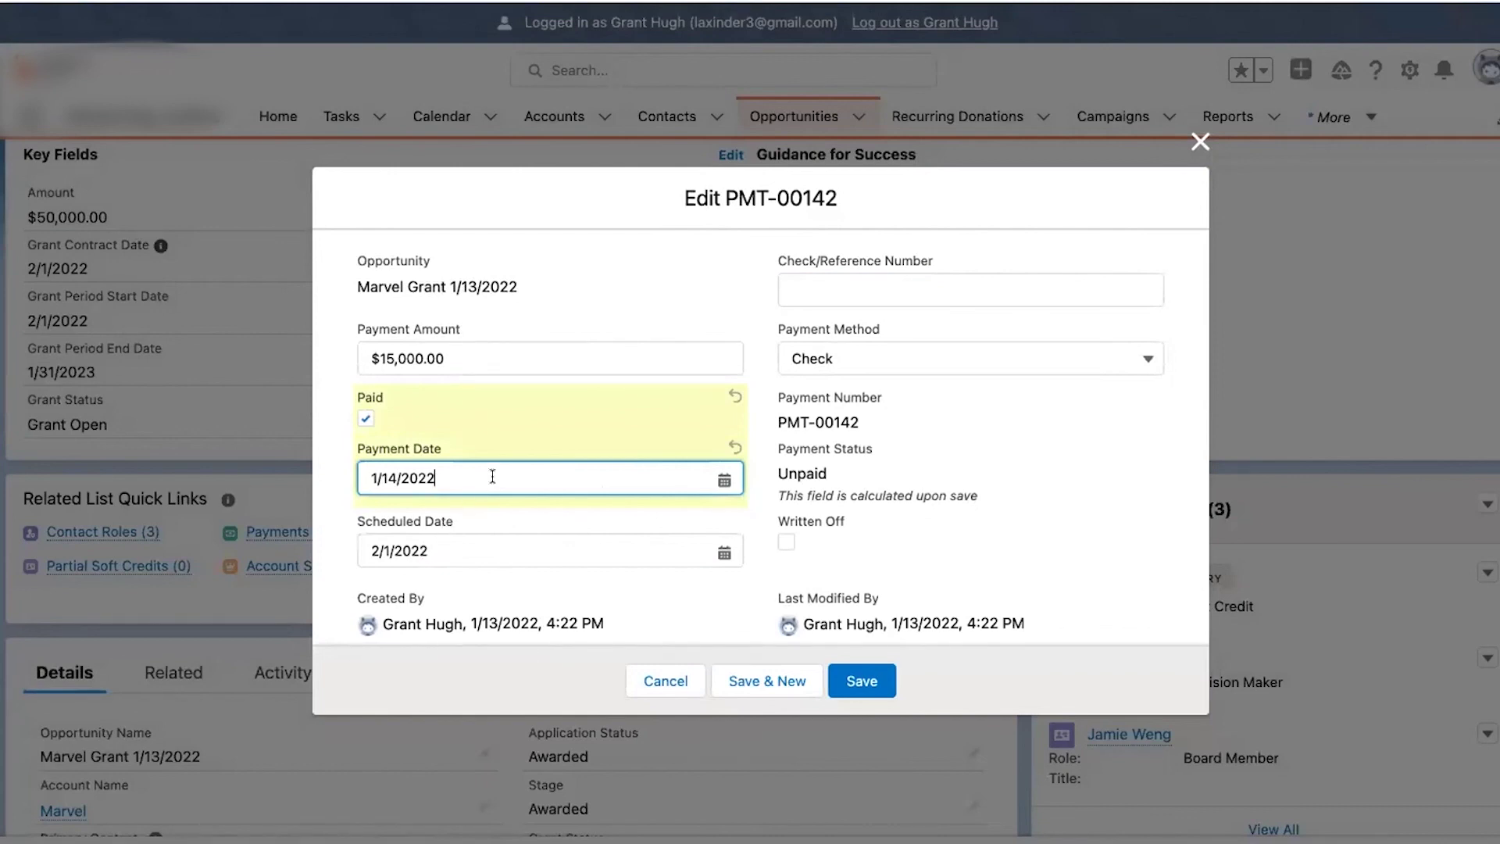
left_click(860, 682)
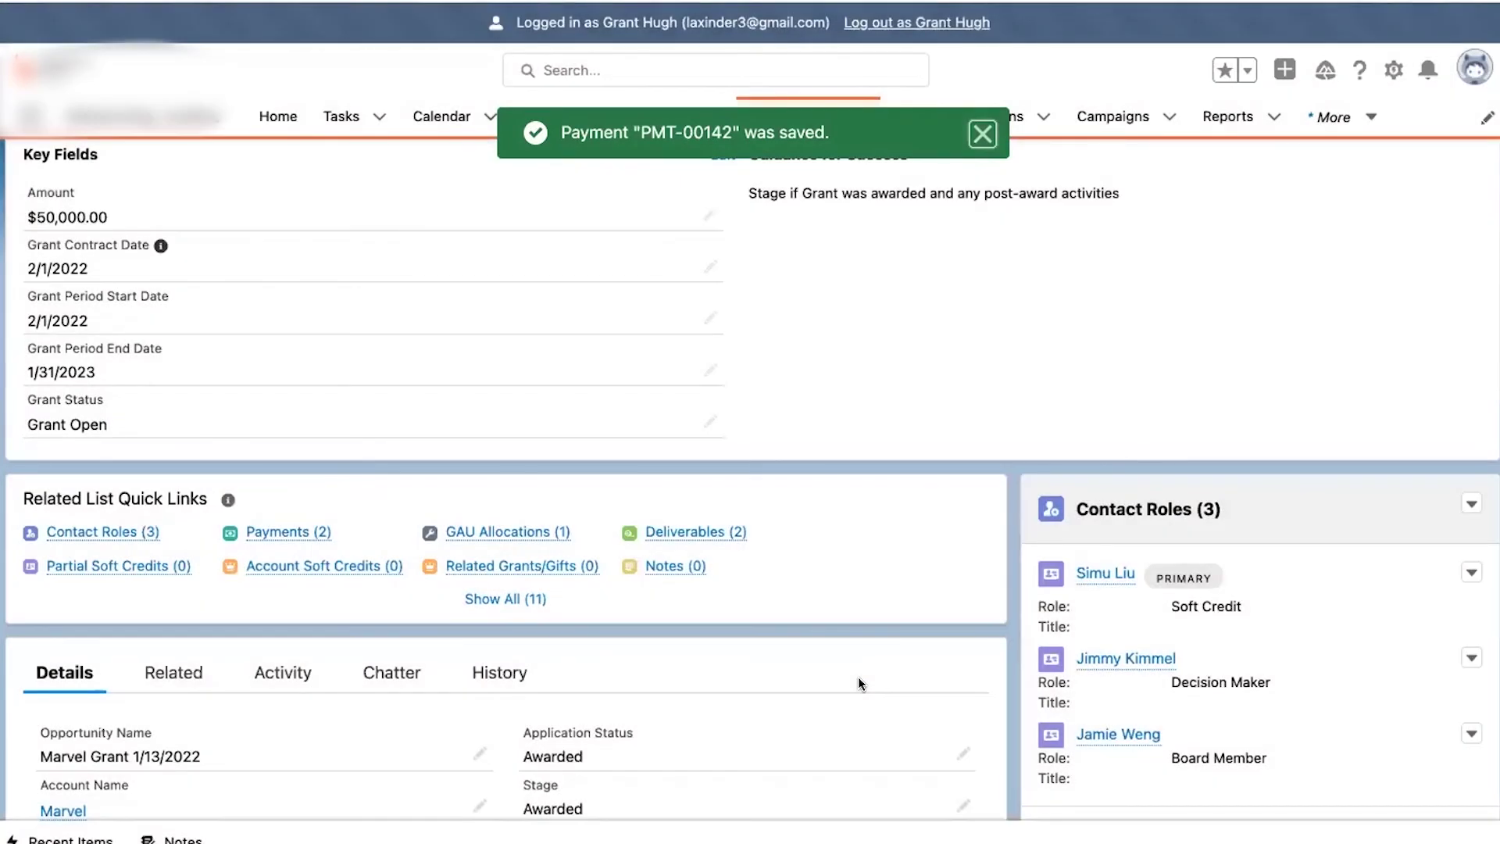
scroll(153, 428, "down", 4)
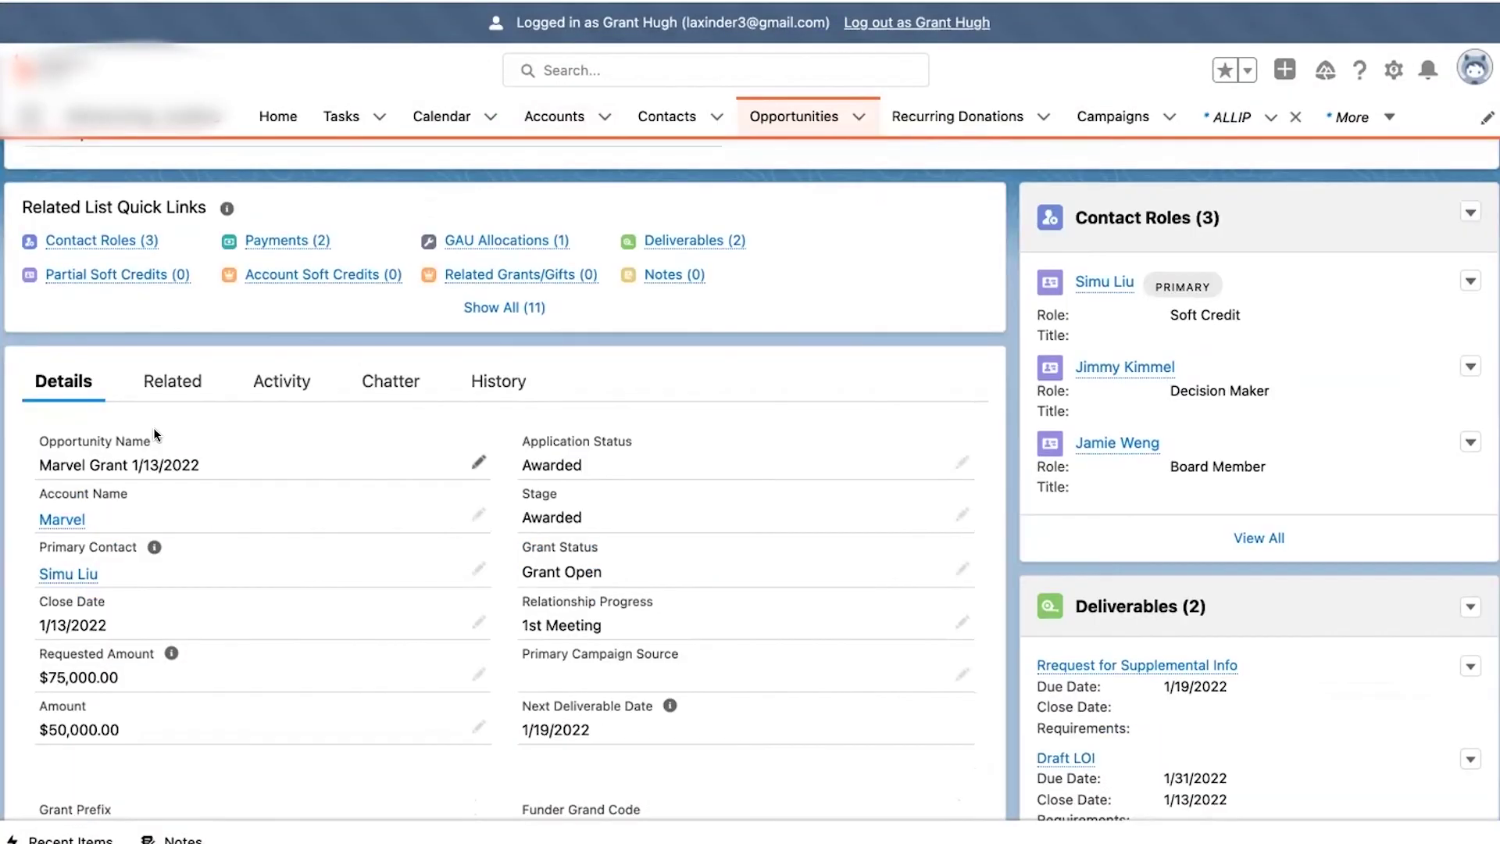
scroll(154, 428, "up", 1)
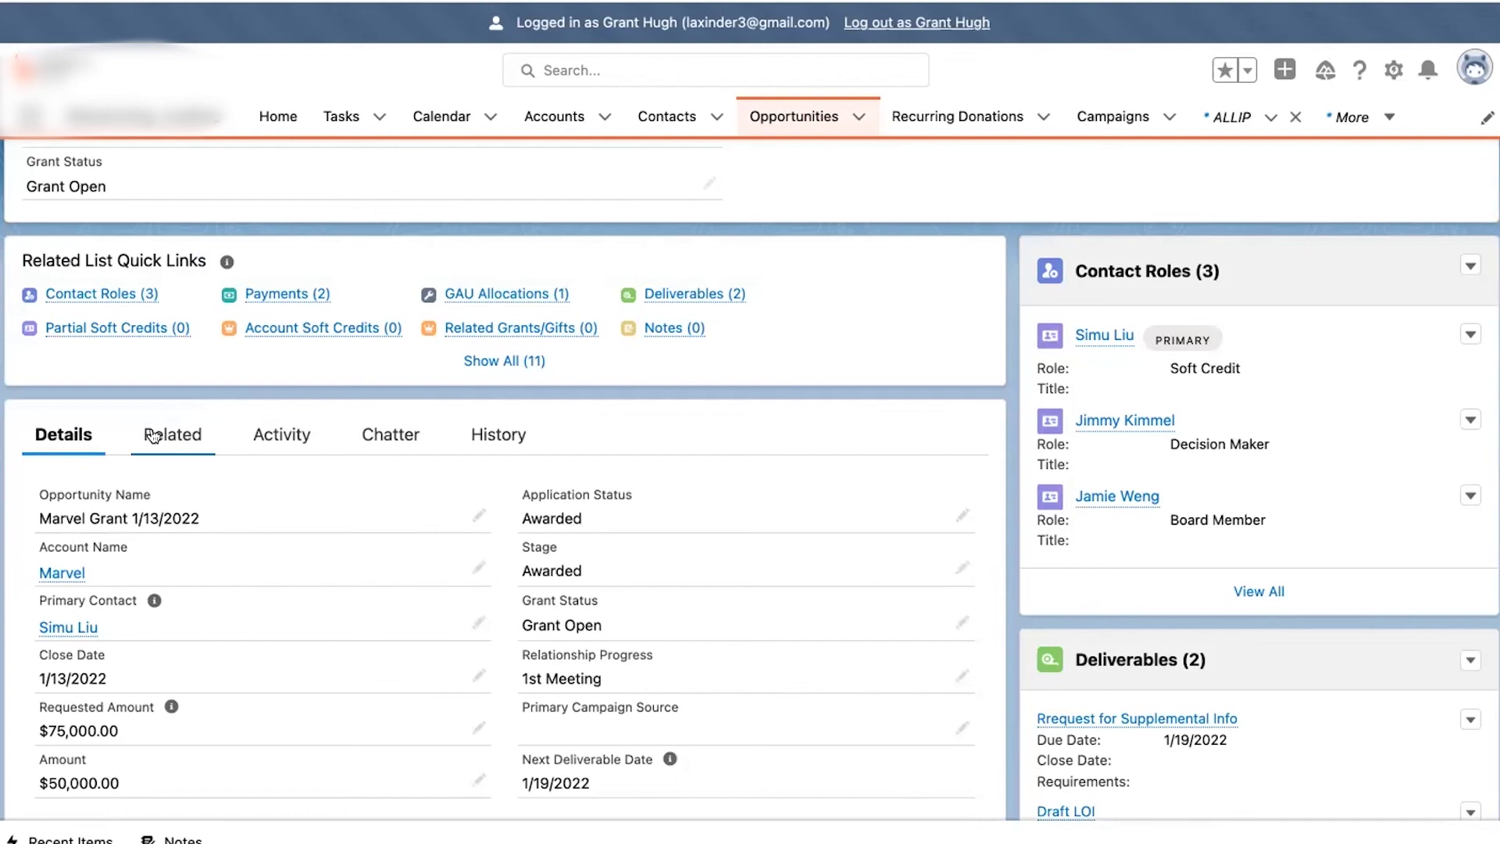
scroll(218, 426, "up", 2)
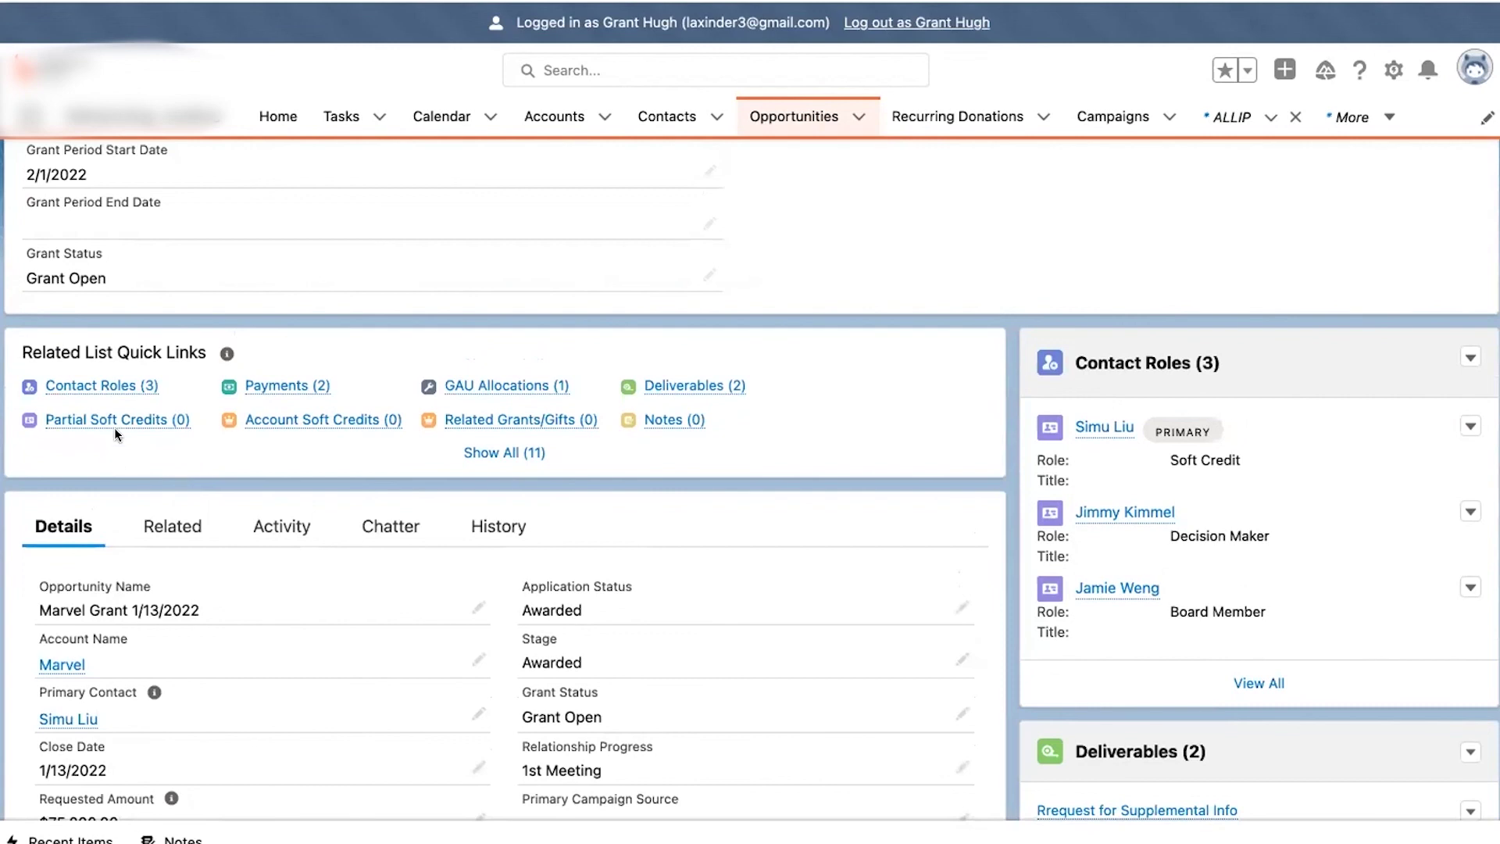
mouse_move(117, 424)
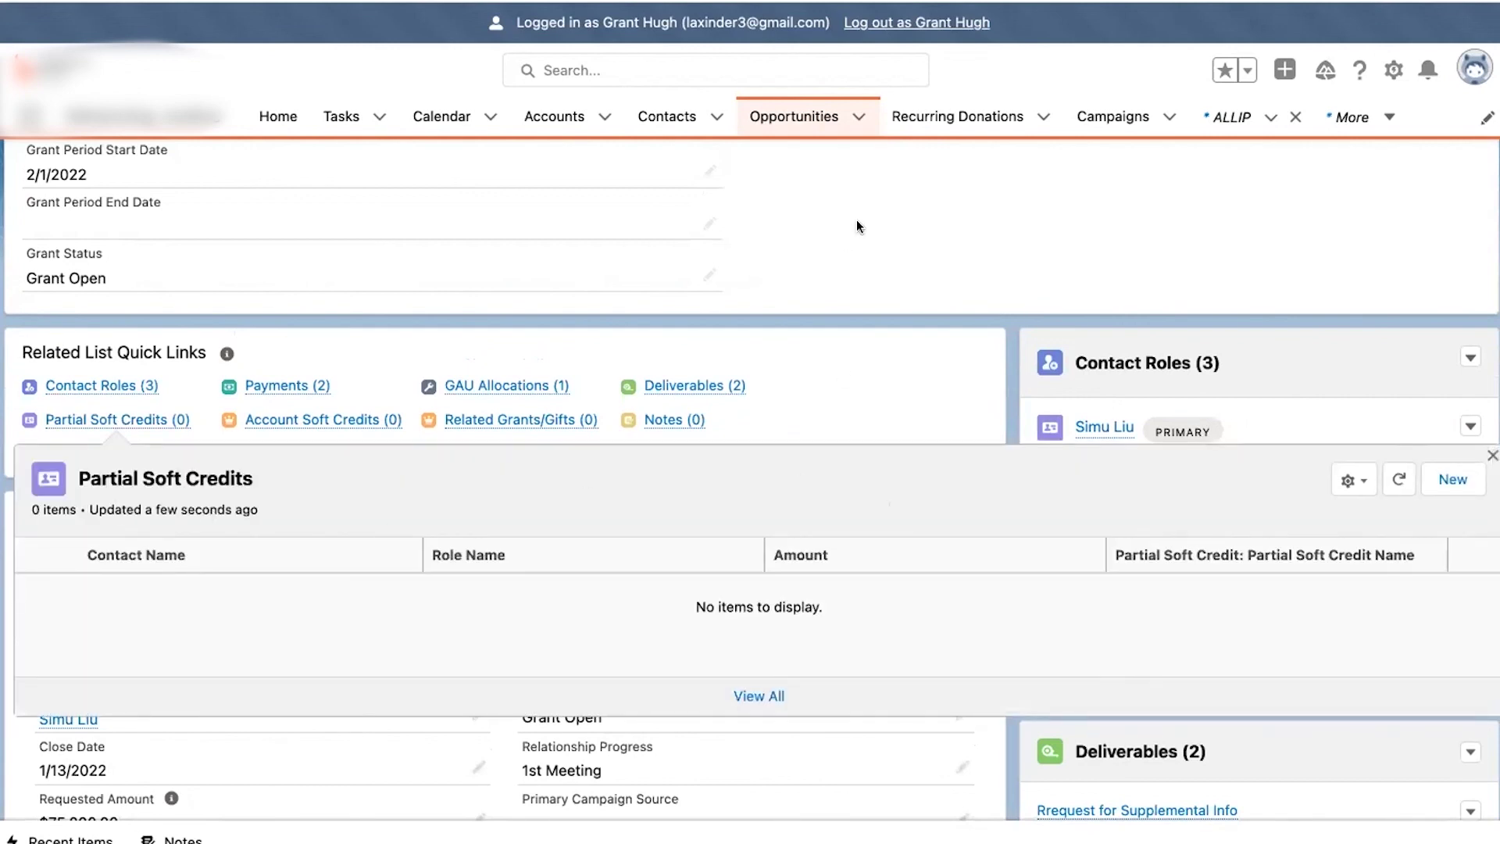
scroll(785, 392, "up", 3)
scroll(785, 391, "up", 3)
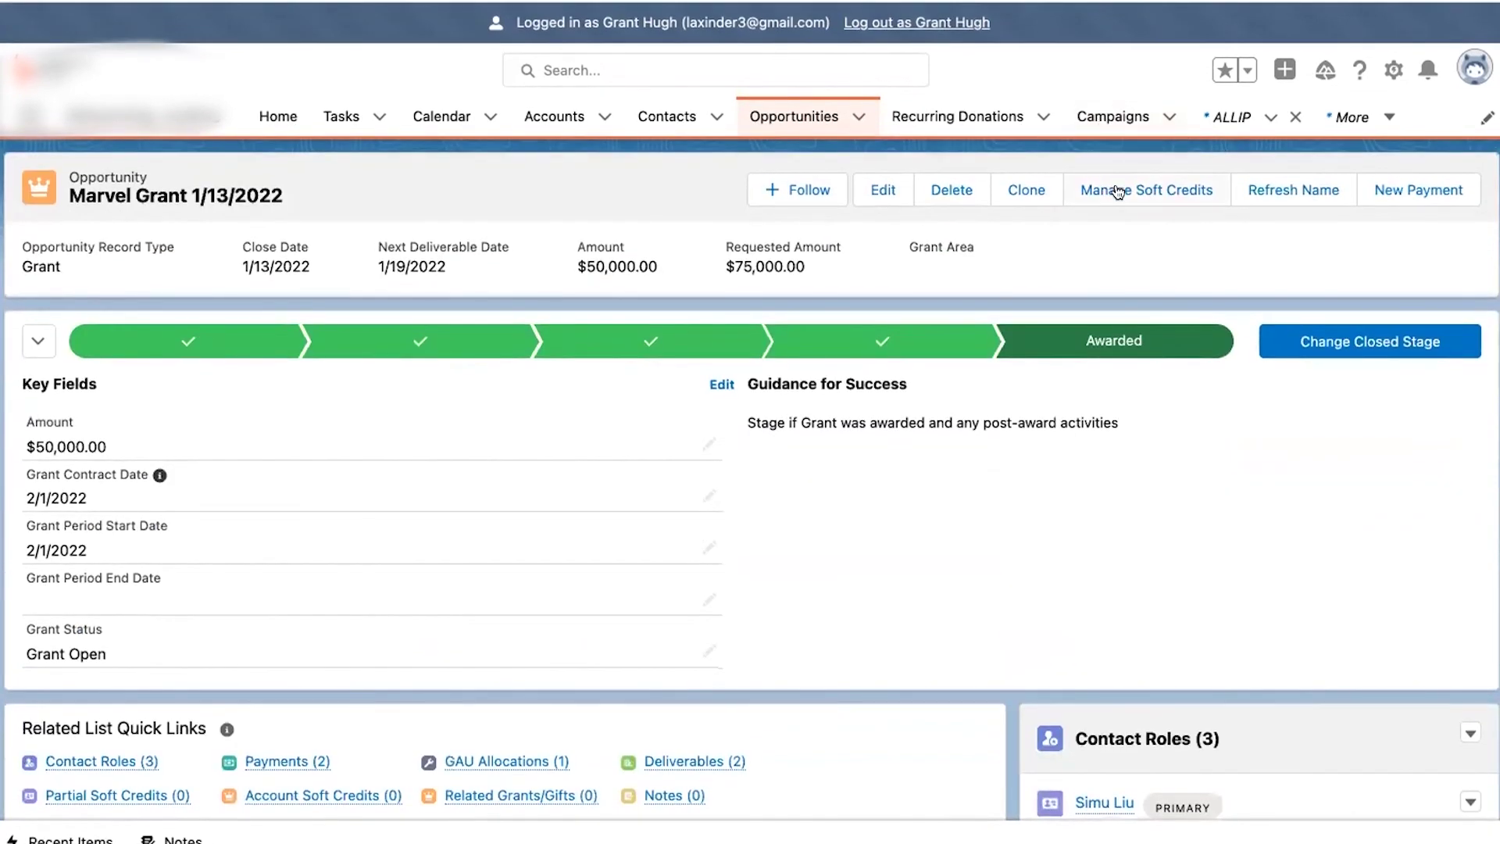
left_click(1117, 191)
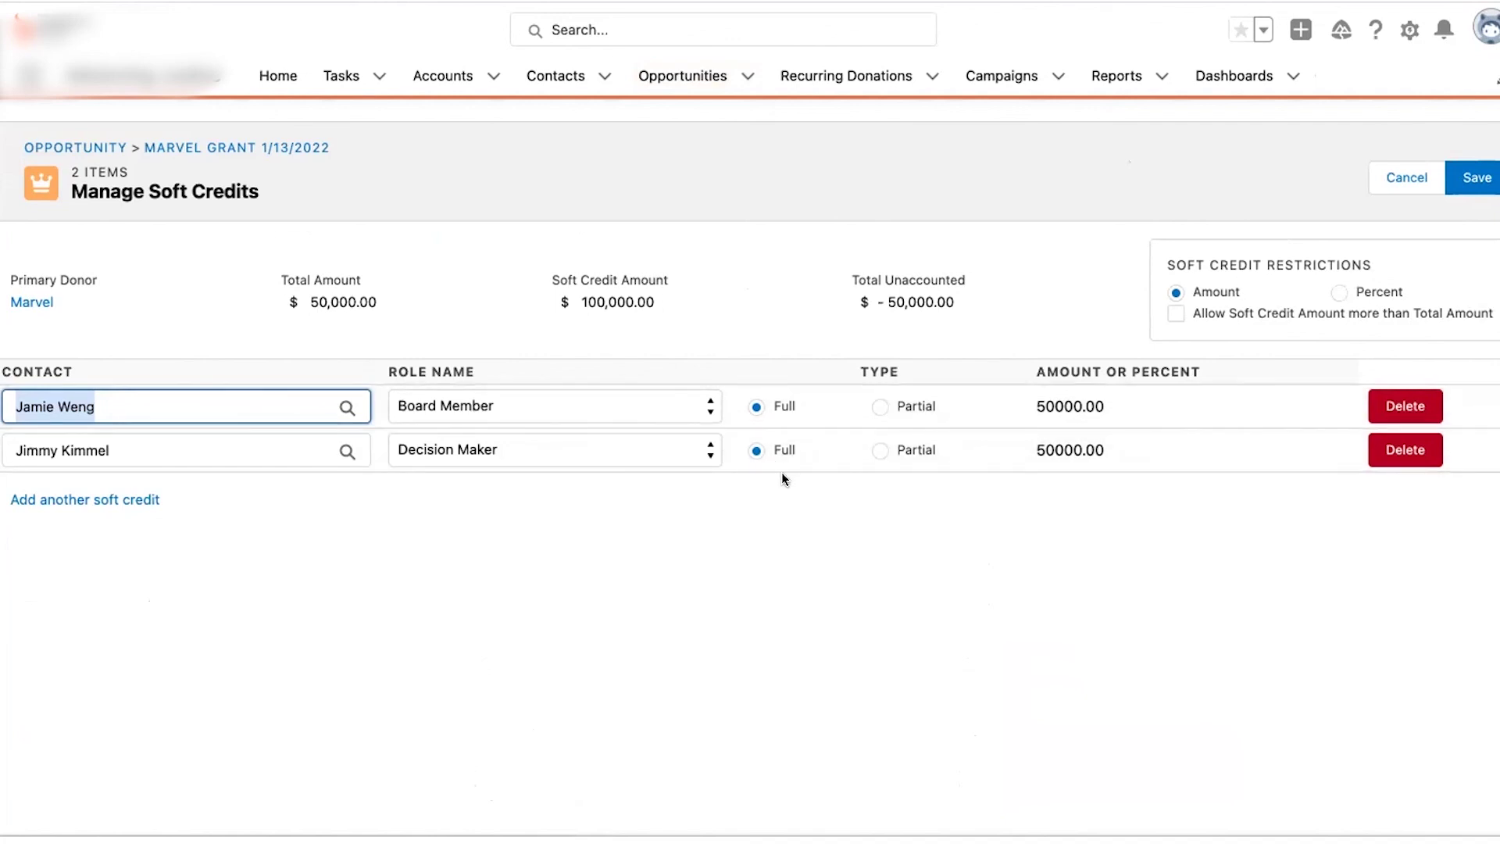
- Make the Board Member and Decision Maker soft credits partial, each 25,000, leaving 0.00 unaccounted, and save
left_click(882, 406)
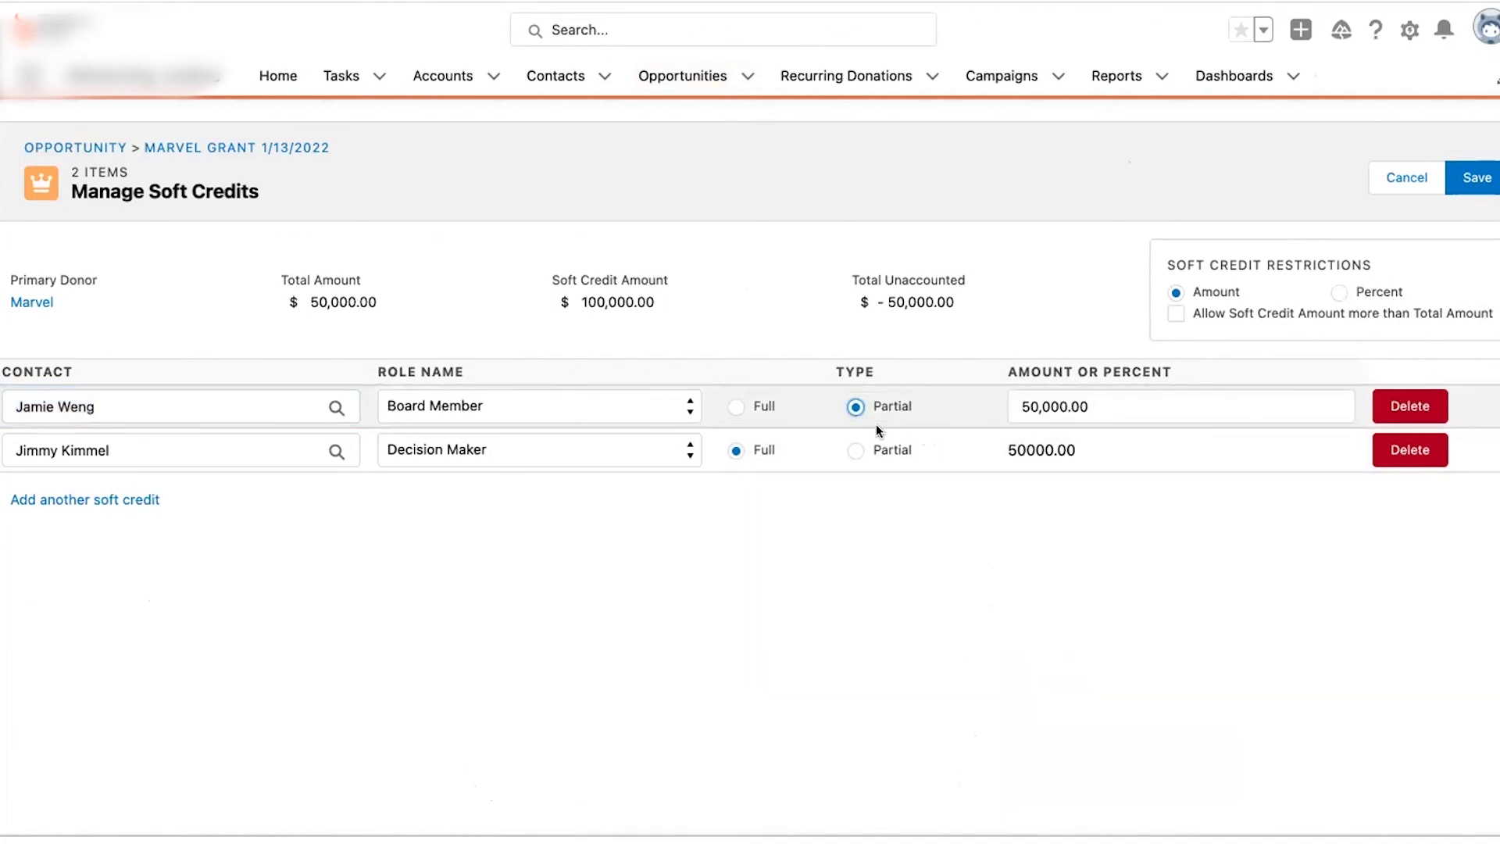
left_click(856, 451)
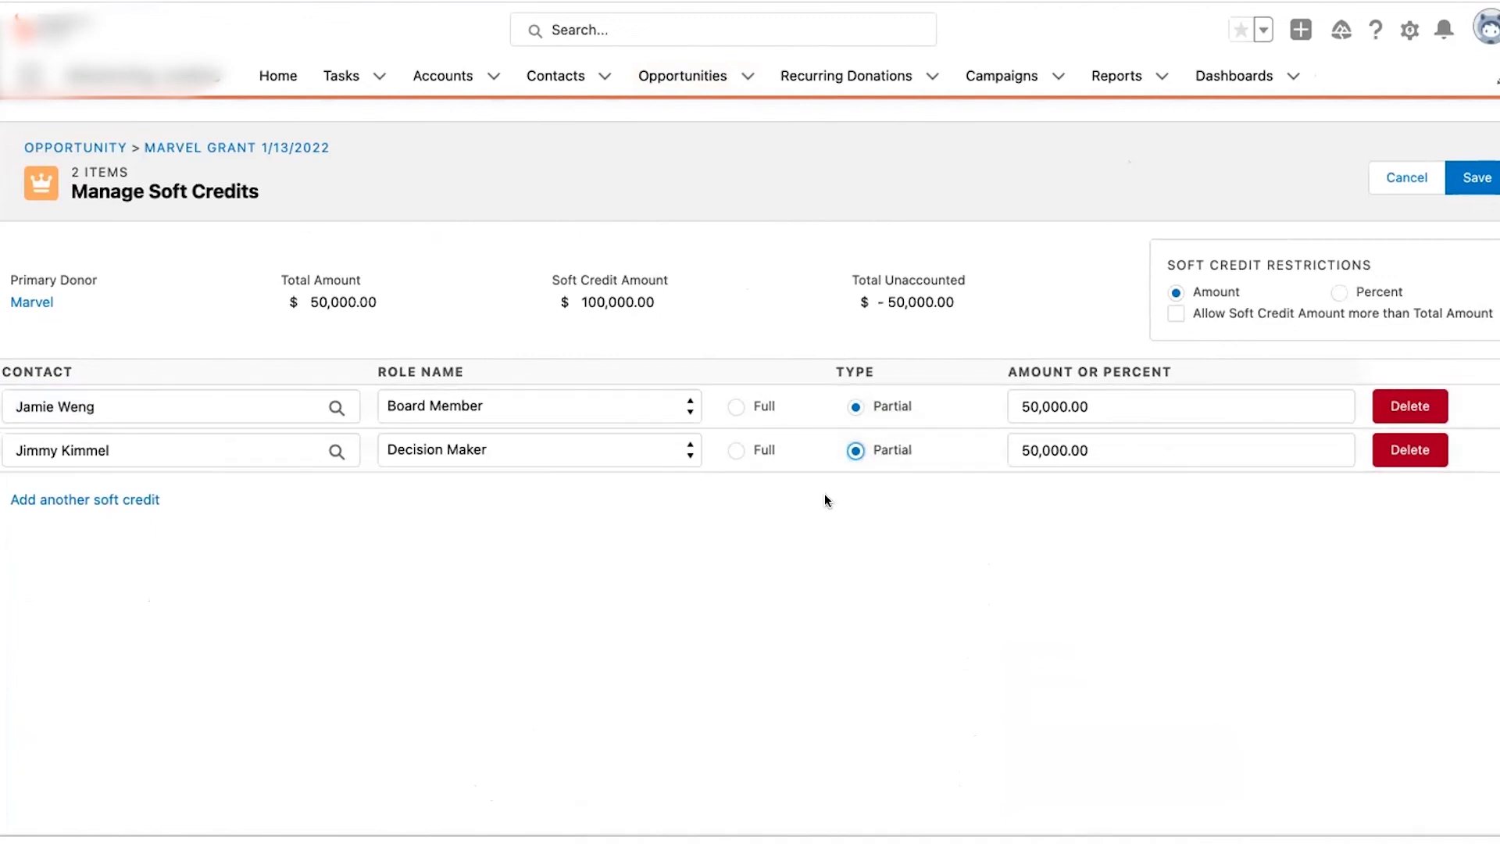
double_click(1032, 405)
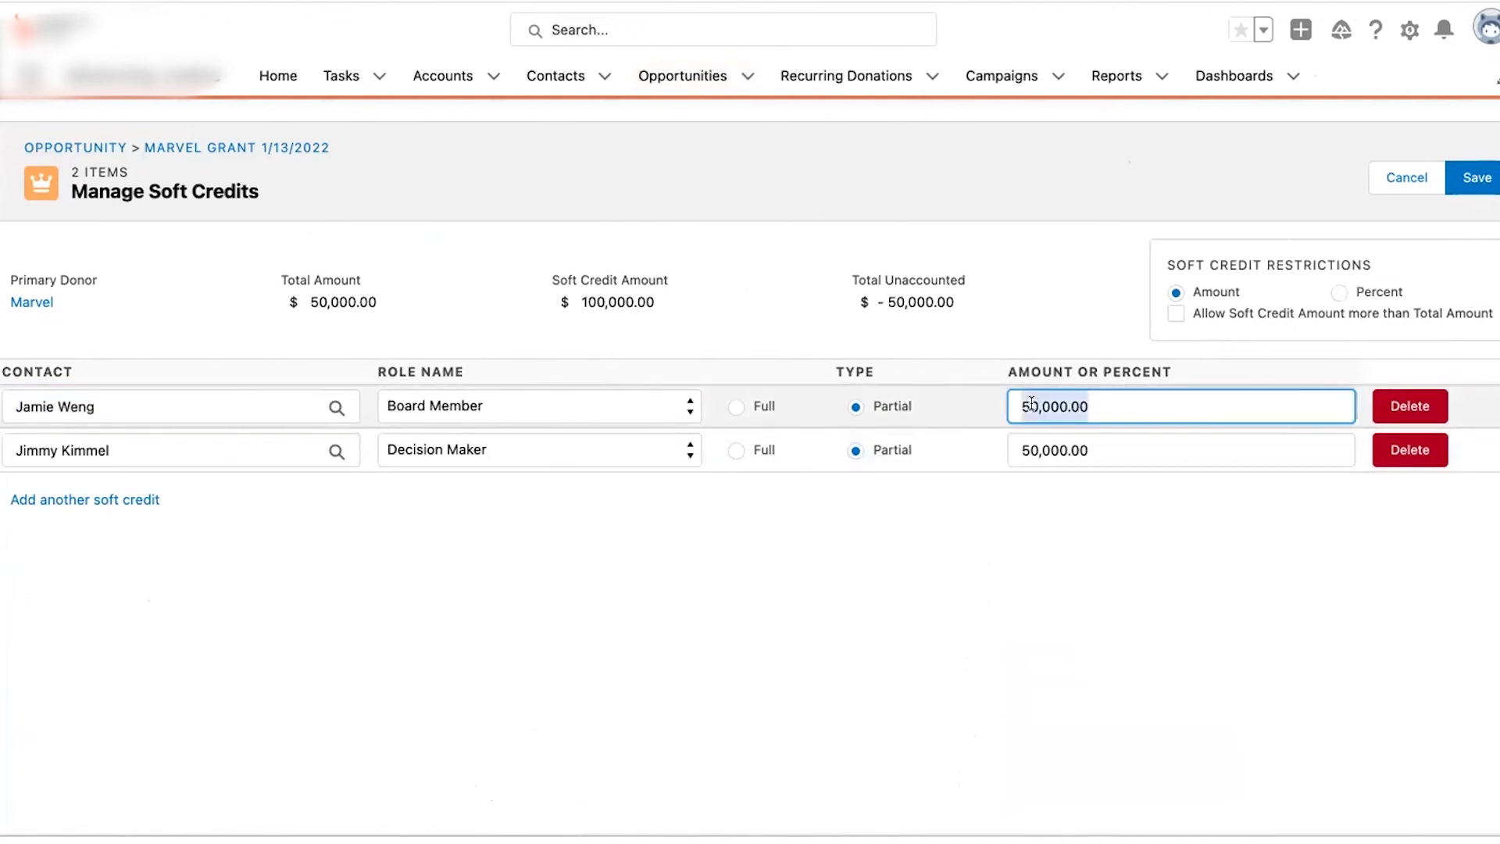
type("25000")
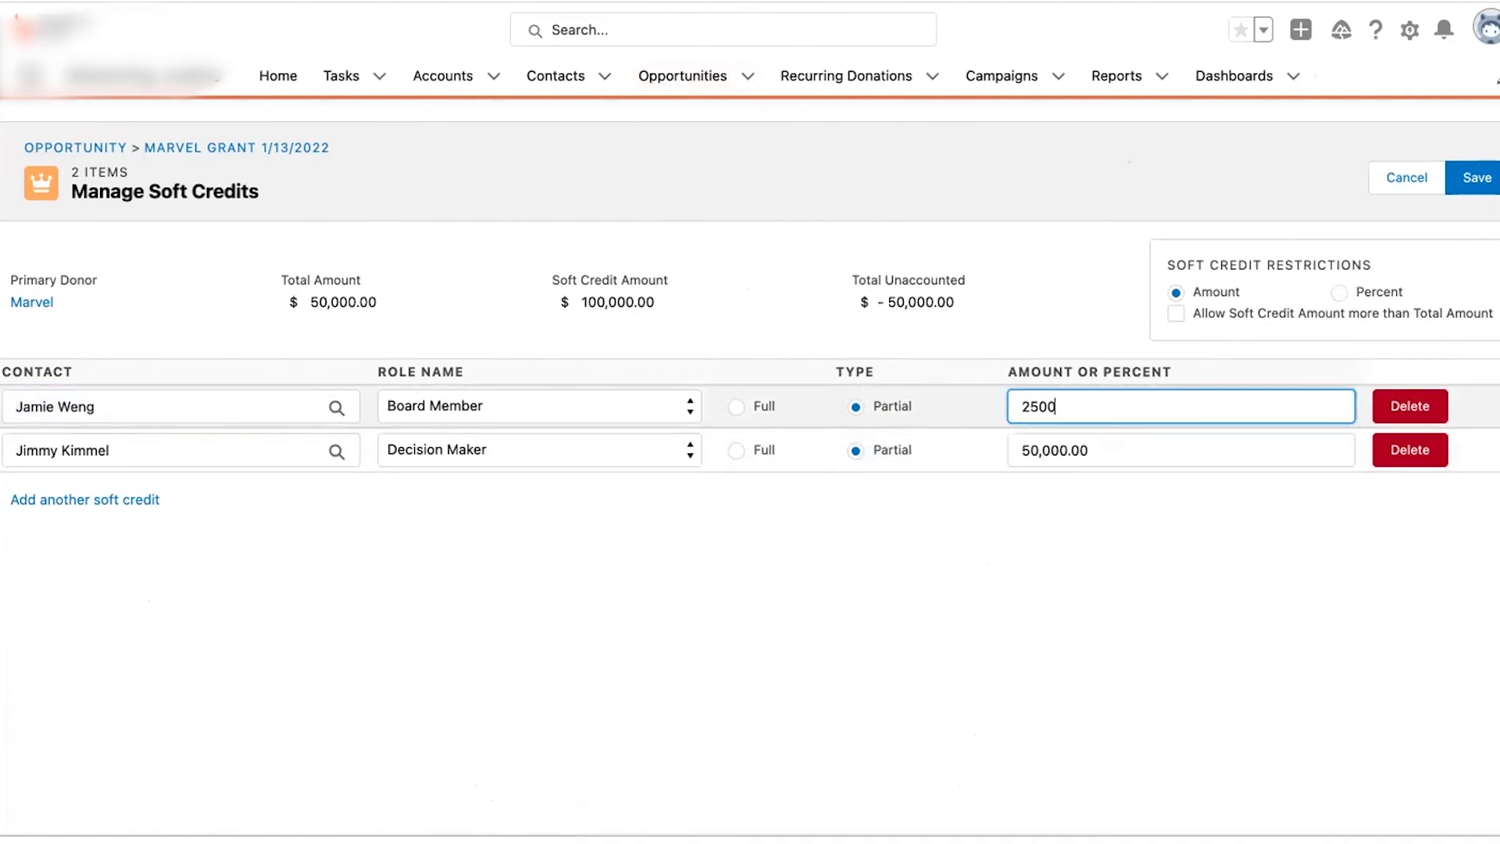
left_click(1031, 442)
key("BackSpace")
key("BackSpace")
type("25")
left_click(1029, 535)
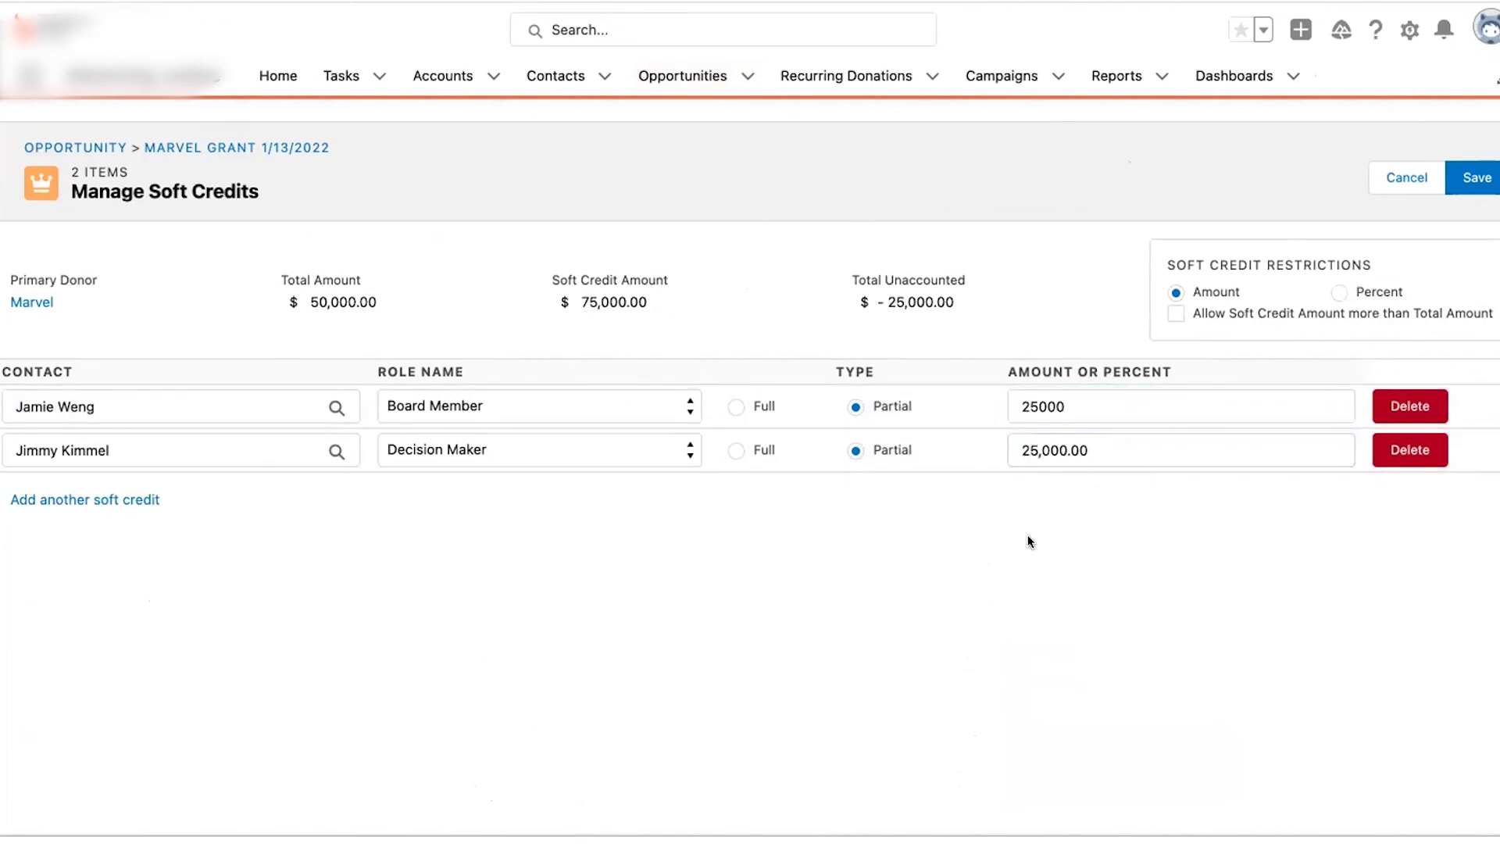
scroll(955, 504, "left", 3)
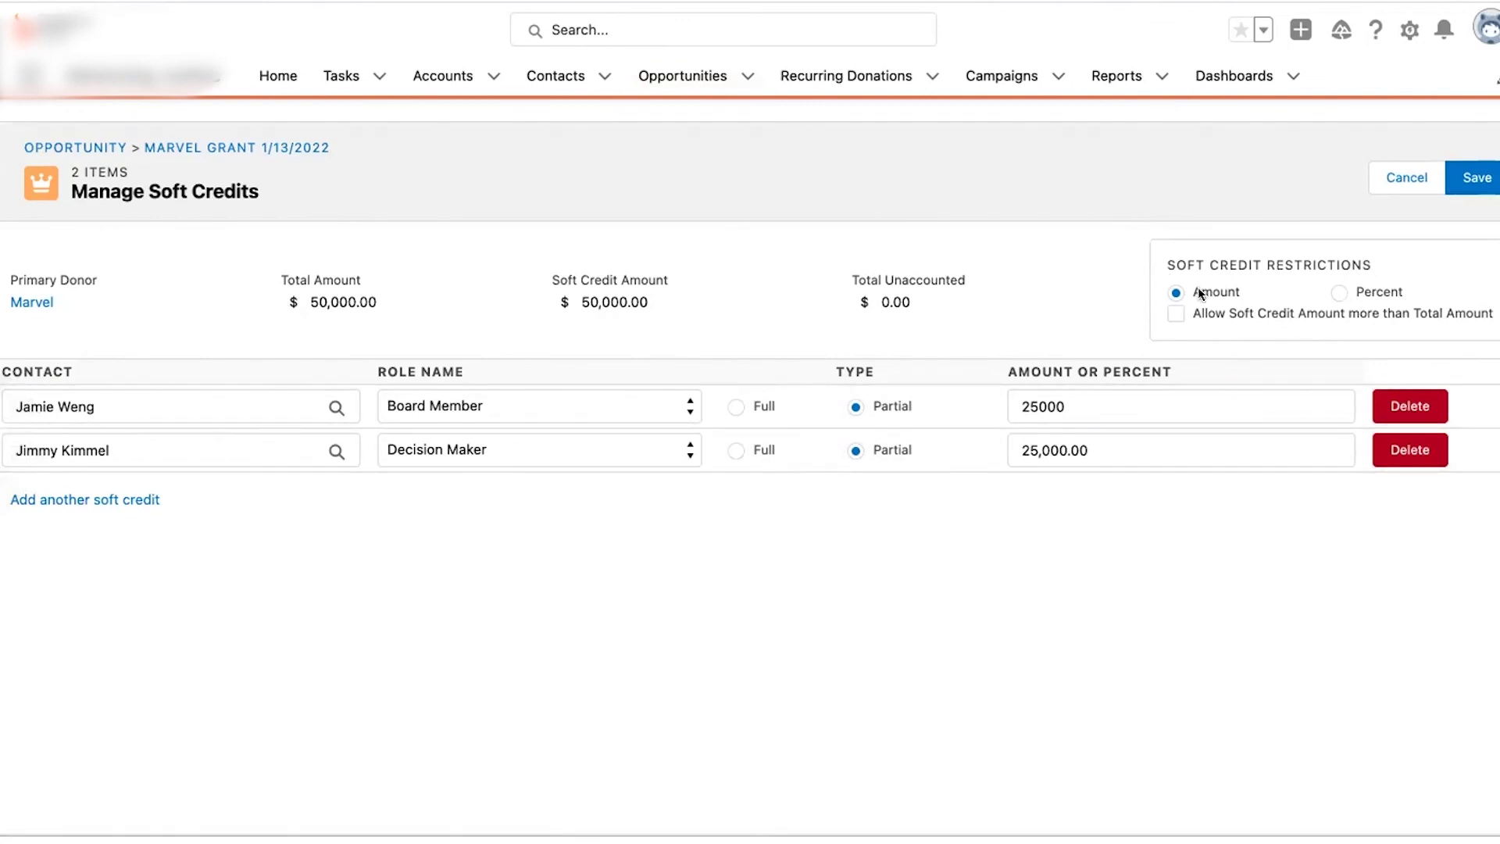
left_click(1474, 178)
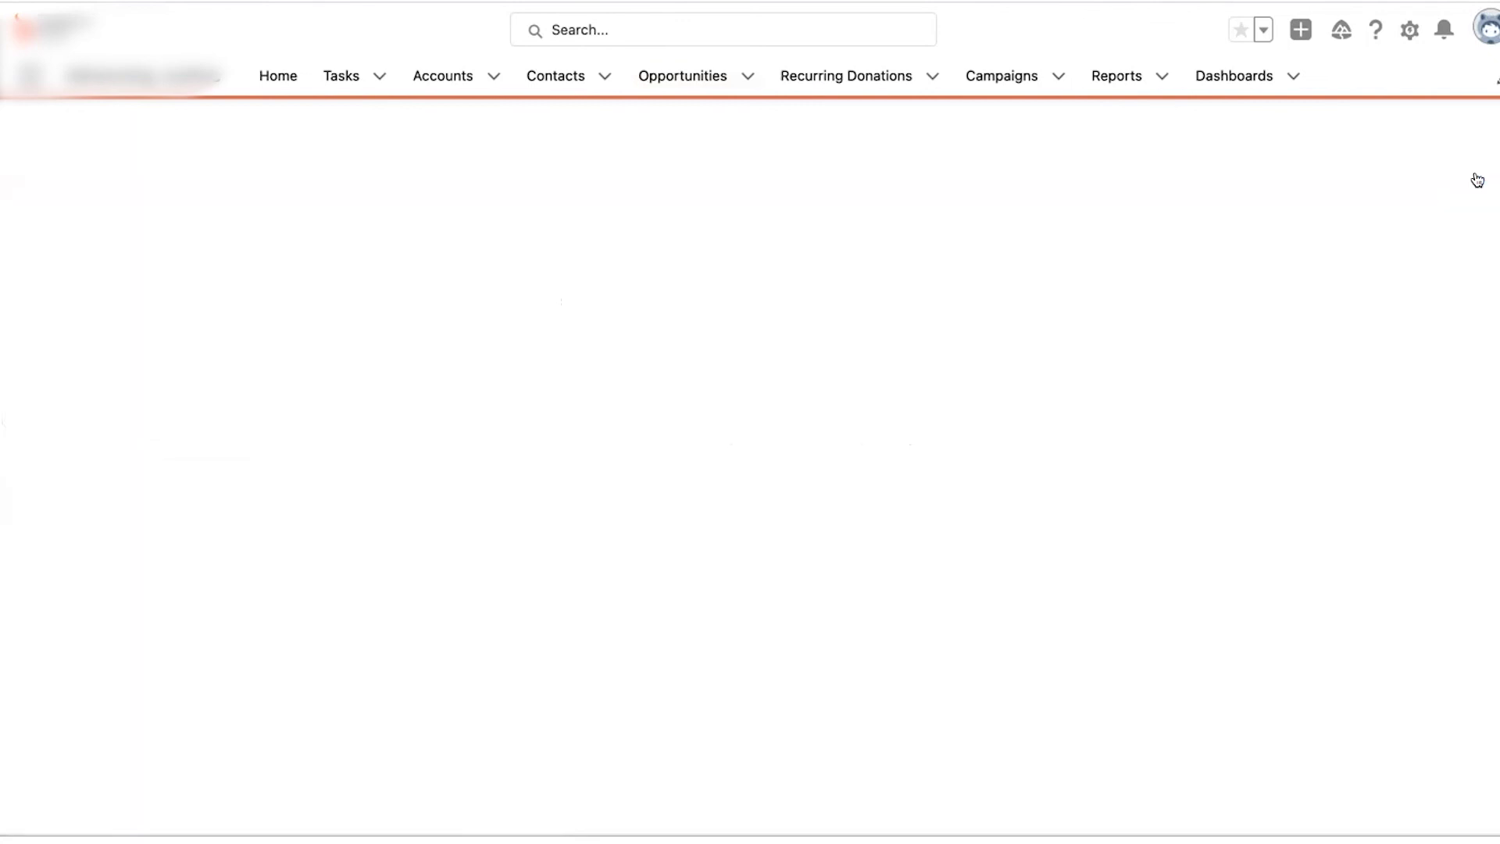
- Start a new account soft credit from the Account Soft Credits (0) quick-link preview
mouse_move(660, 439)
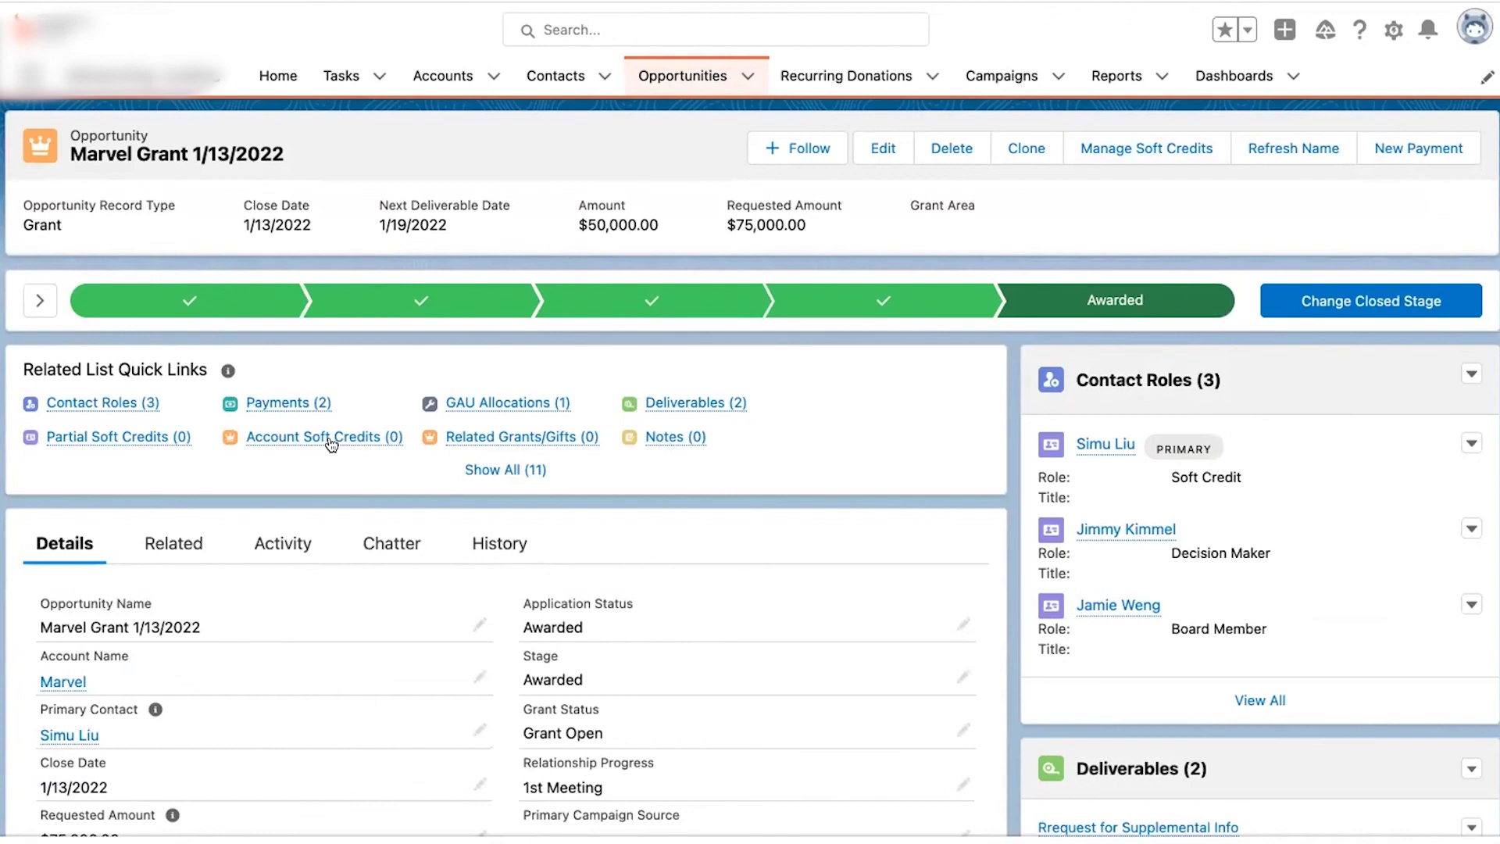
mouse_move(331, 444)
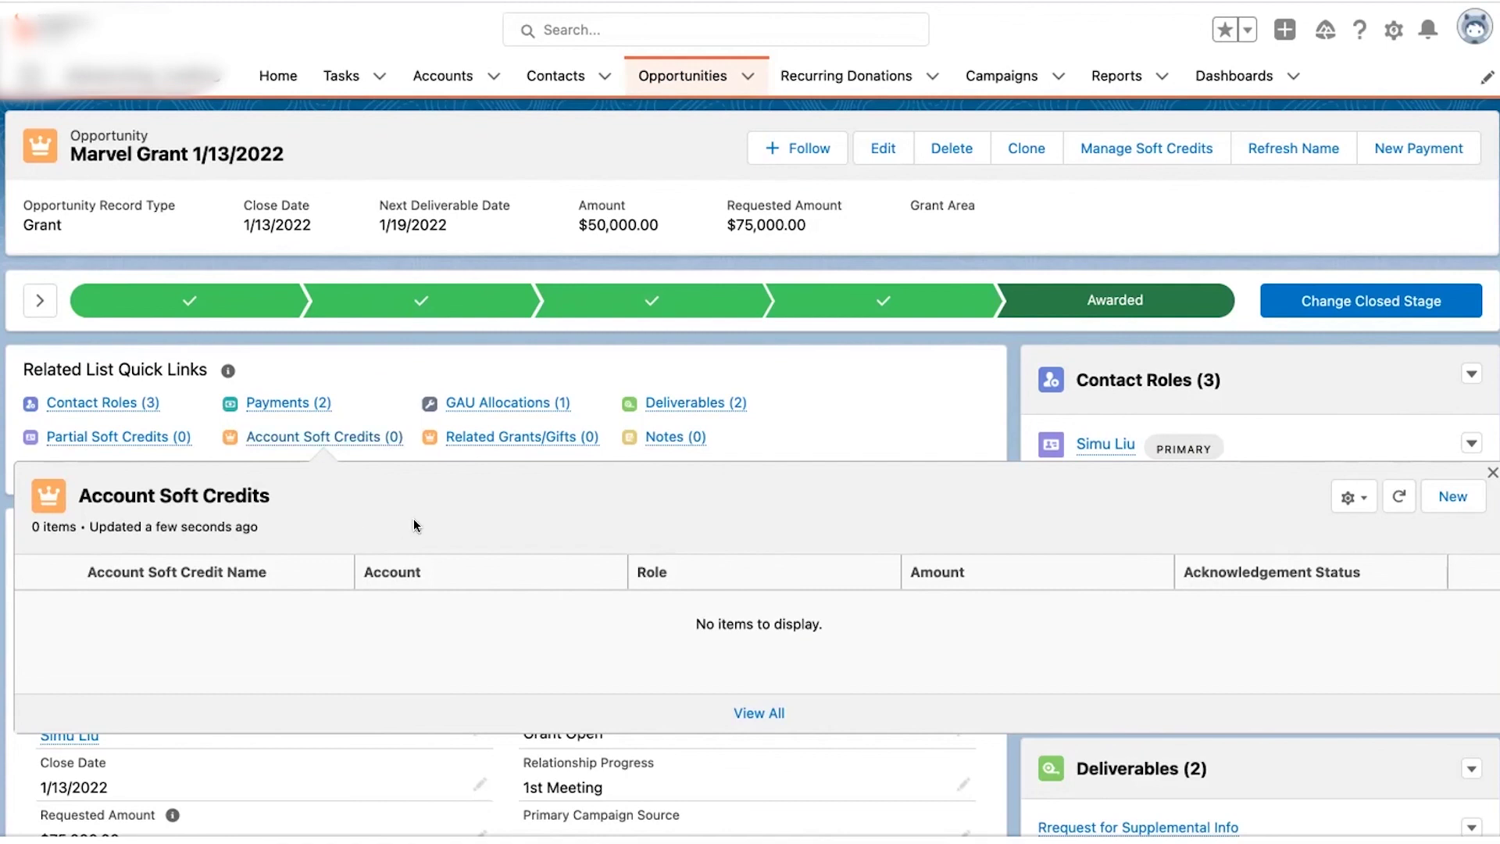
left_click(1449, 500)
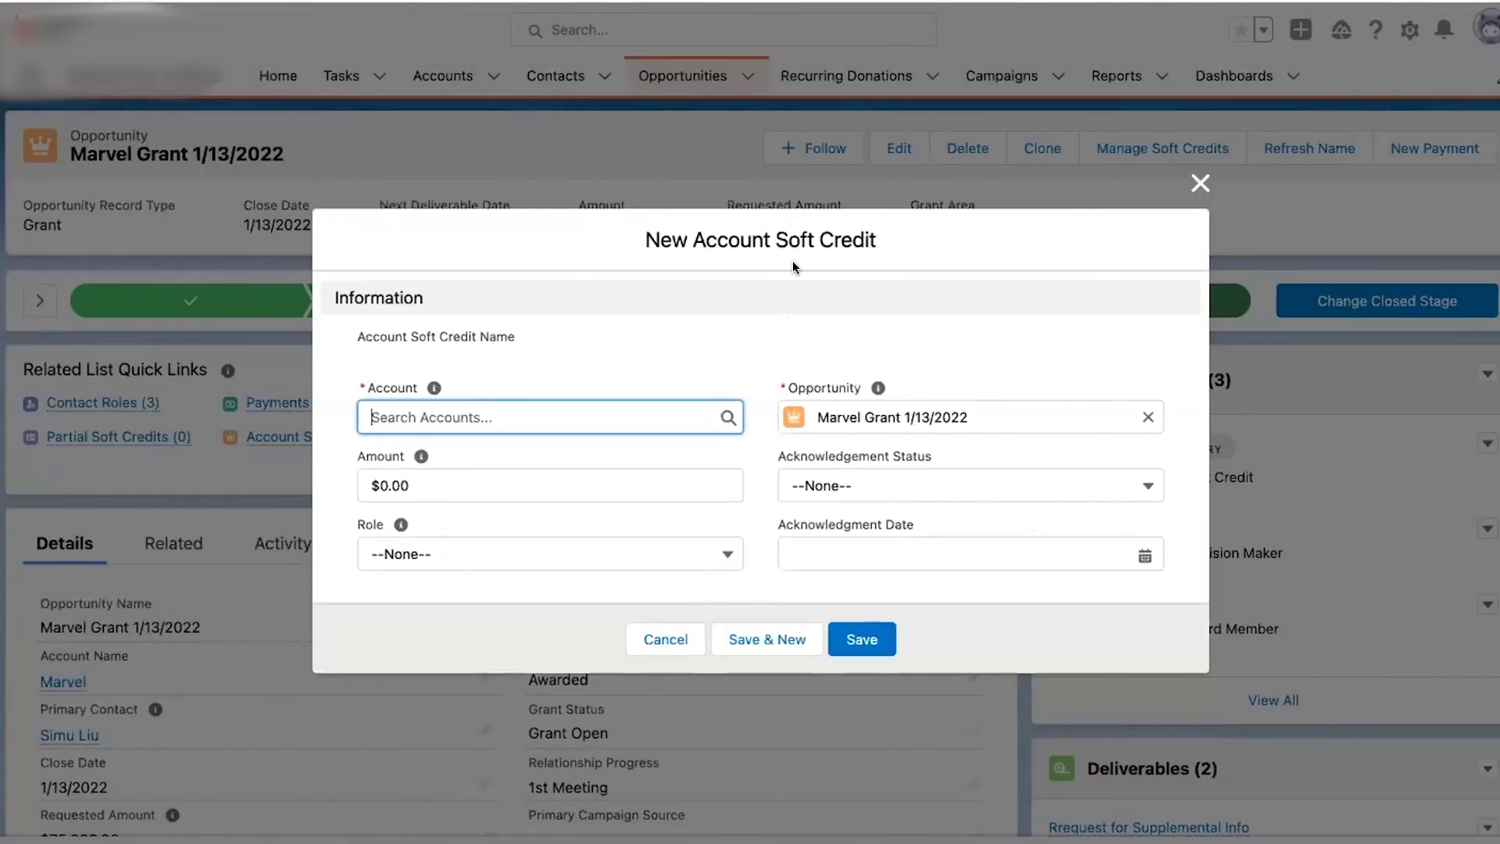
- Save an account soft credit from Test Org for 25000 with the Influencer role
left_click(551, 416)
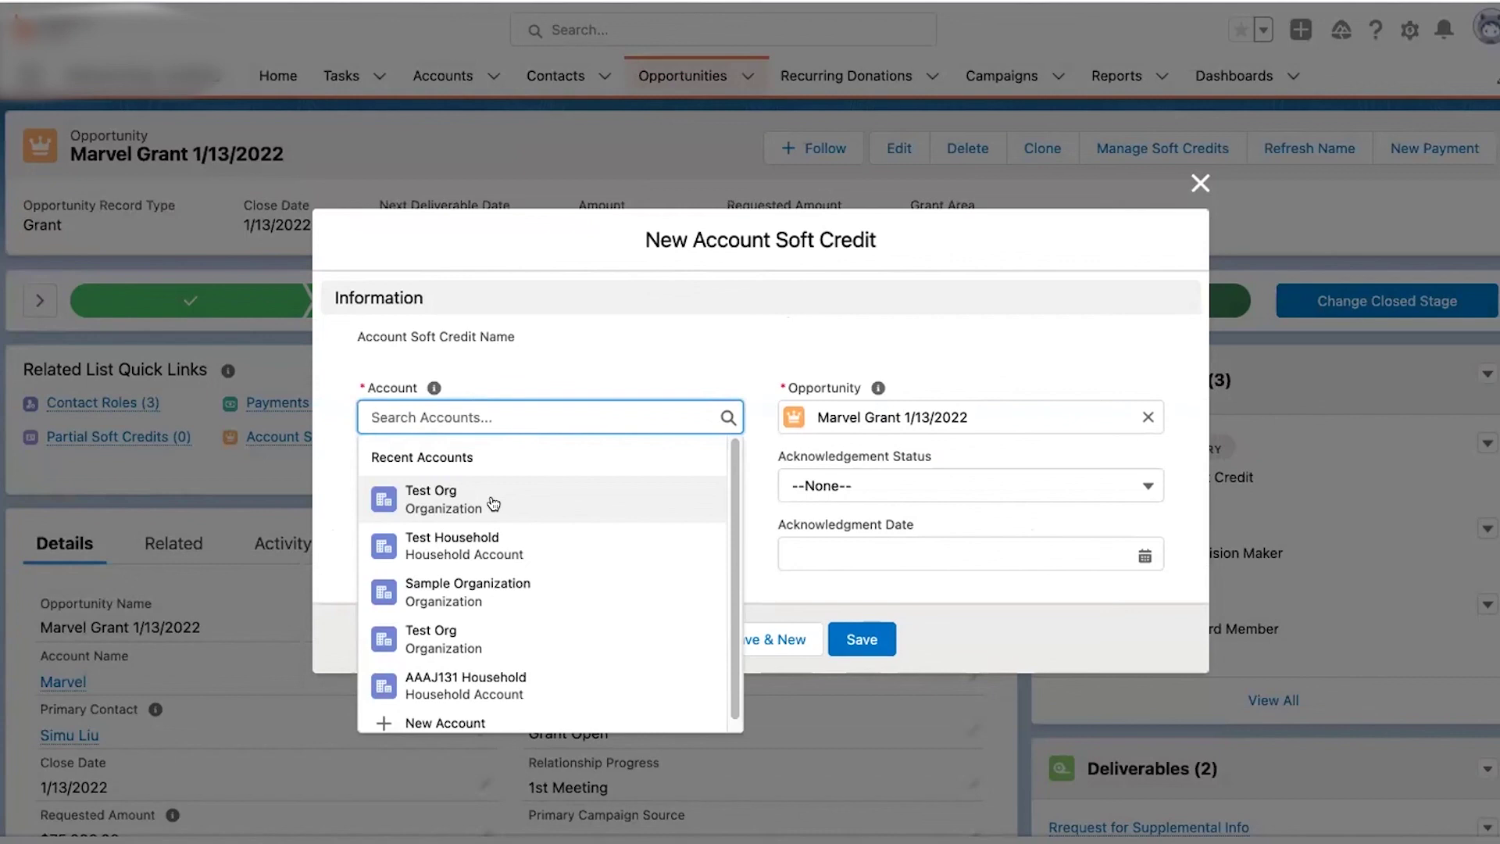
left_click(494, 501)
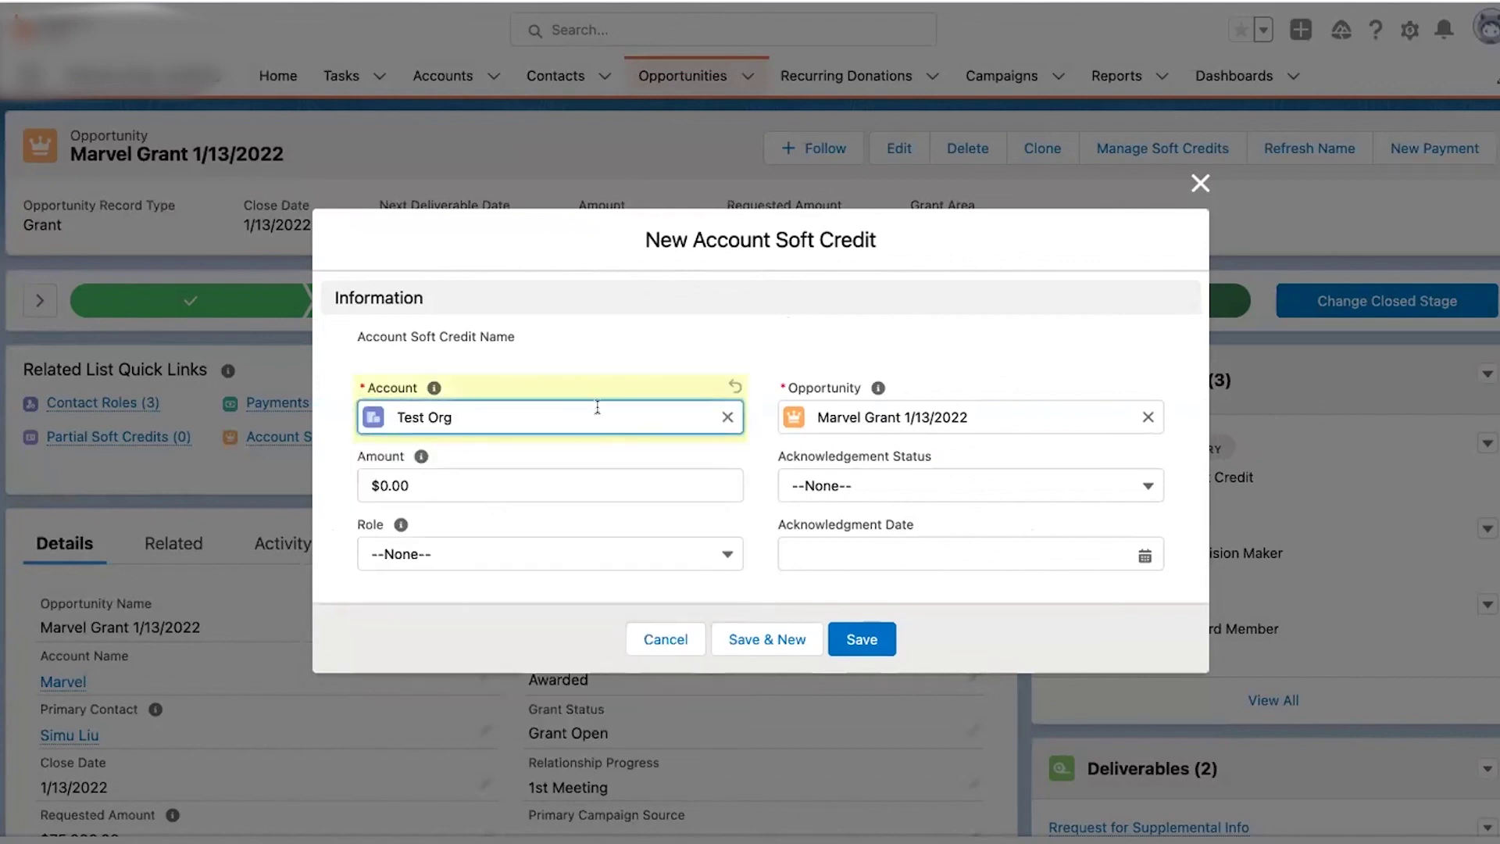
left_click(470, 483)
left_click(468, 481)
type("250000")
key("BackSpace")
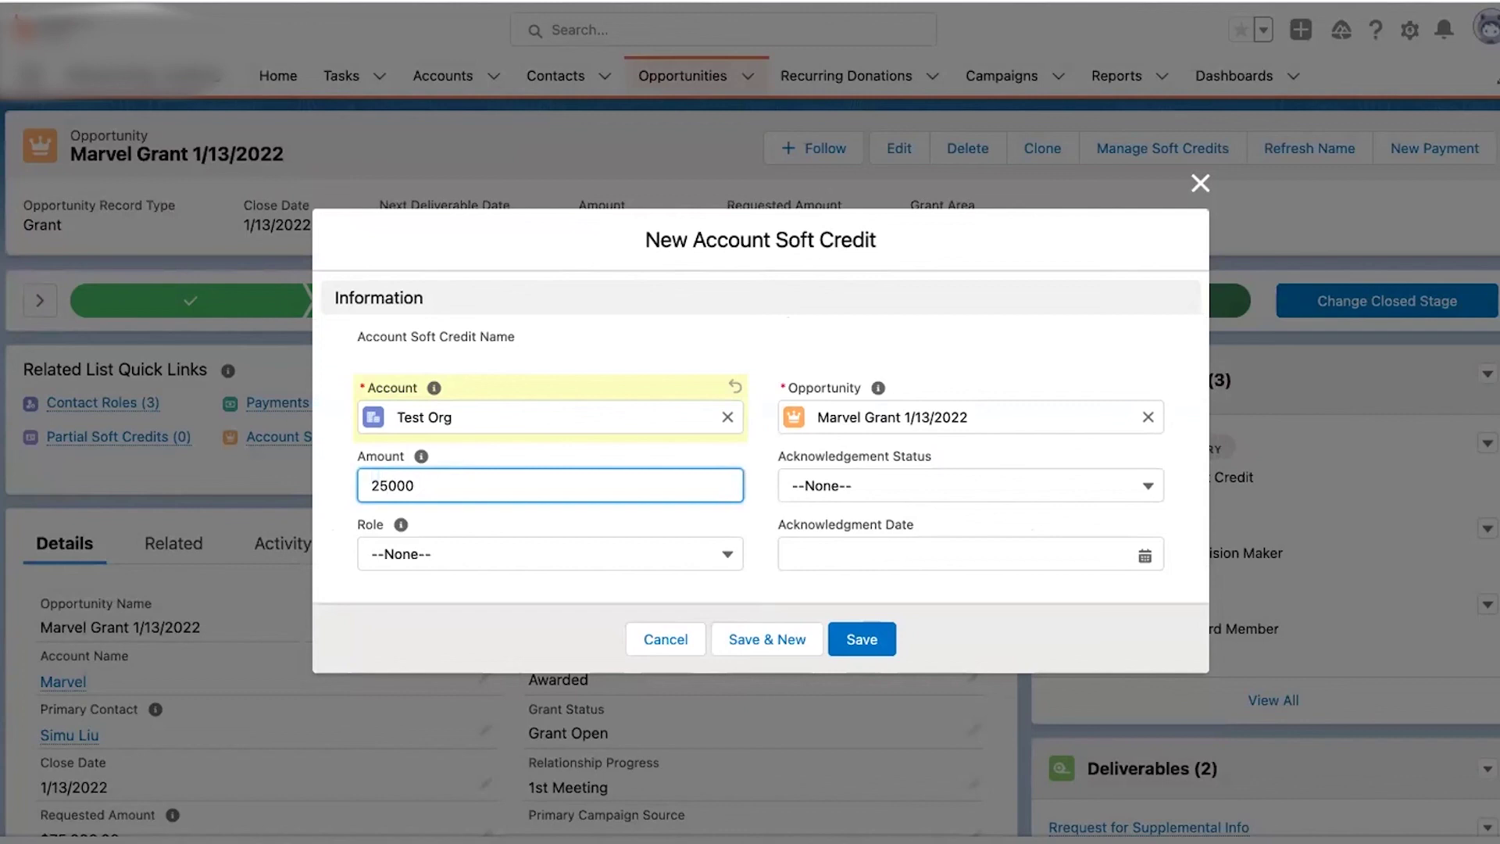
left_click(423, 554)
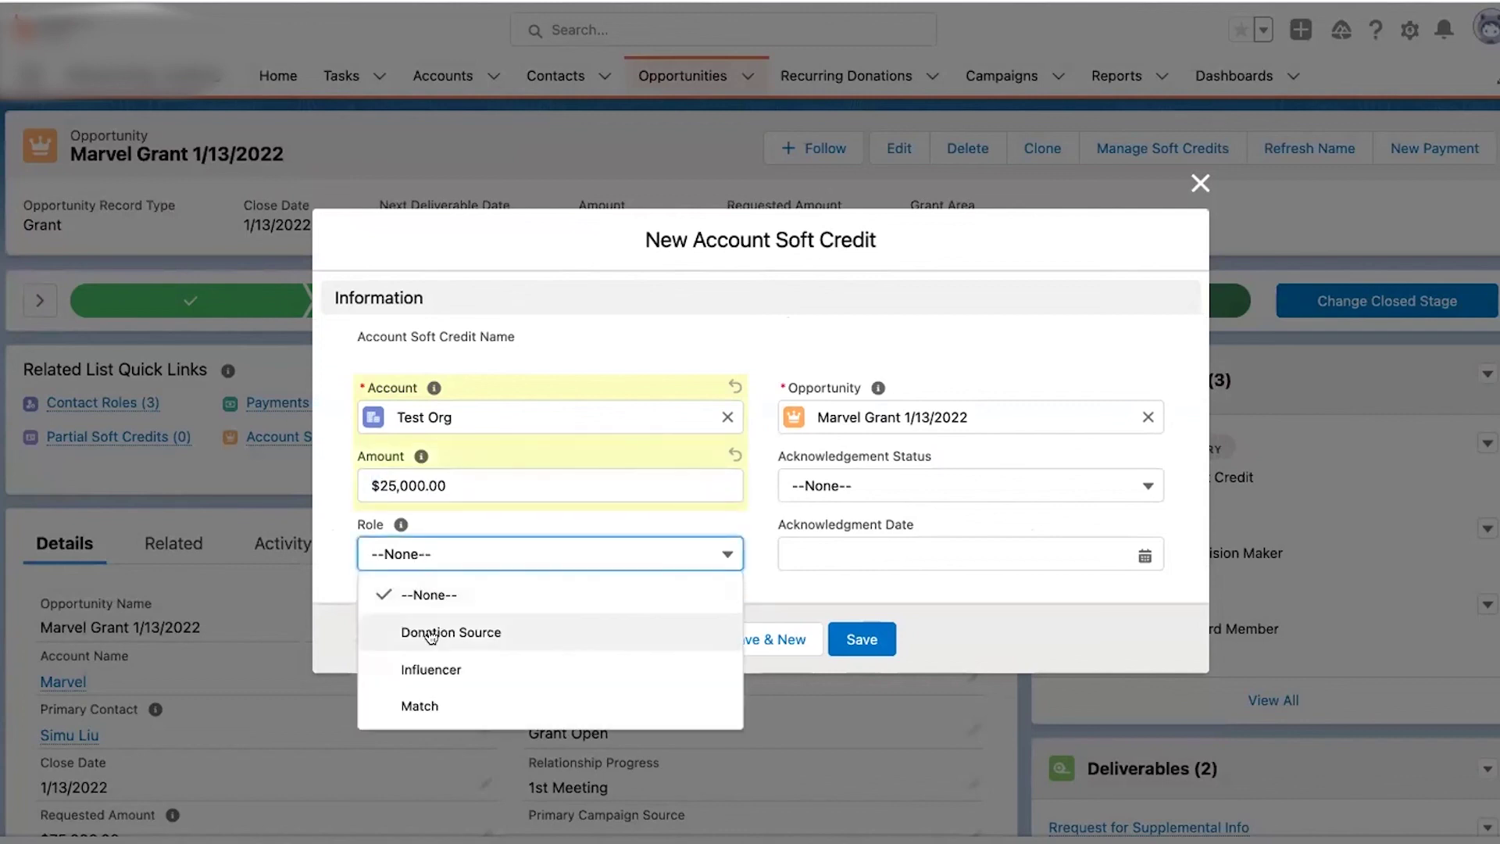
left_click(434, 669)
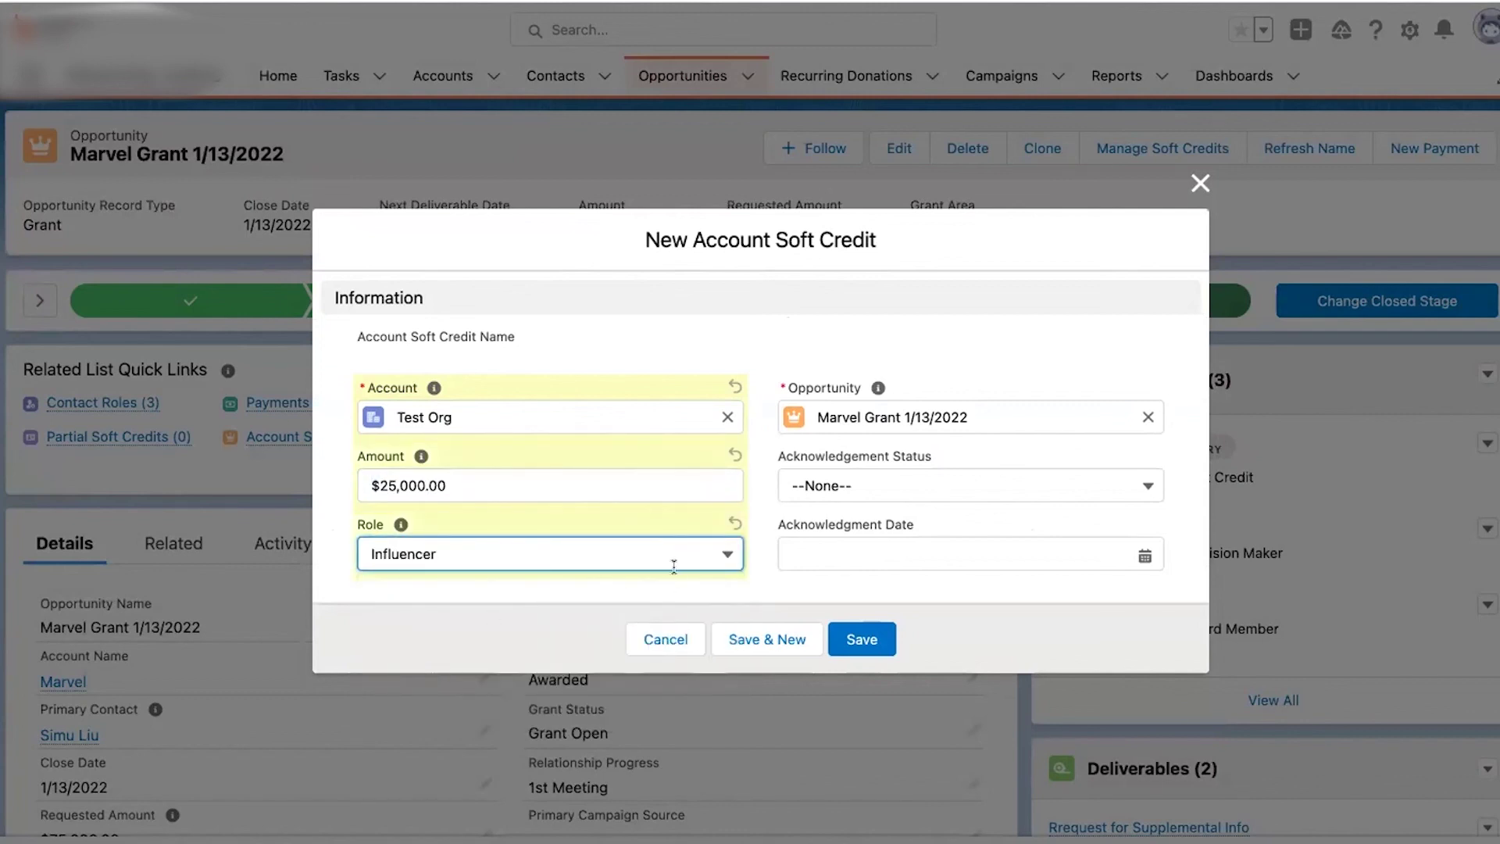
left_click(856, 637)
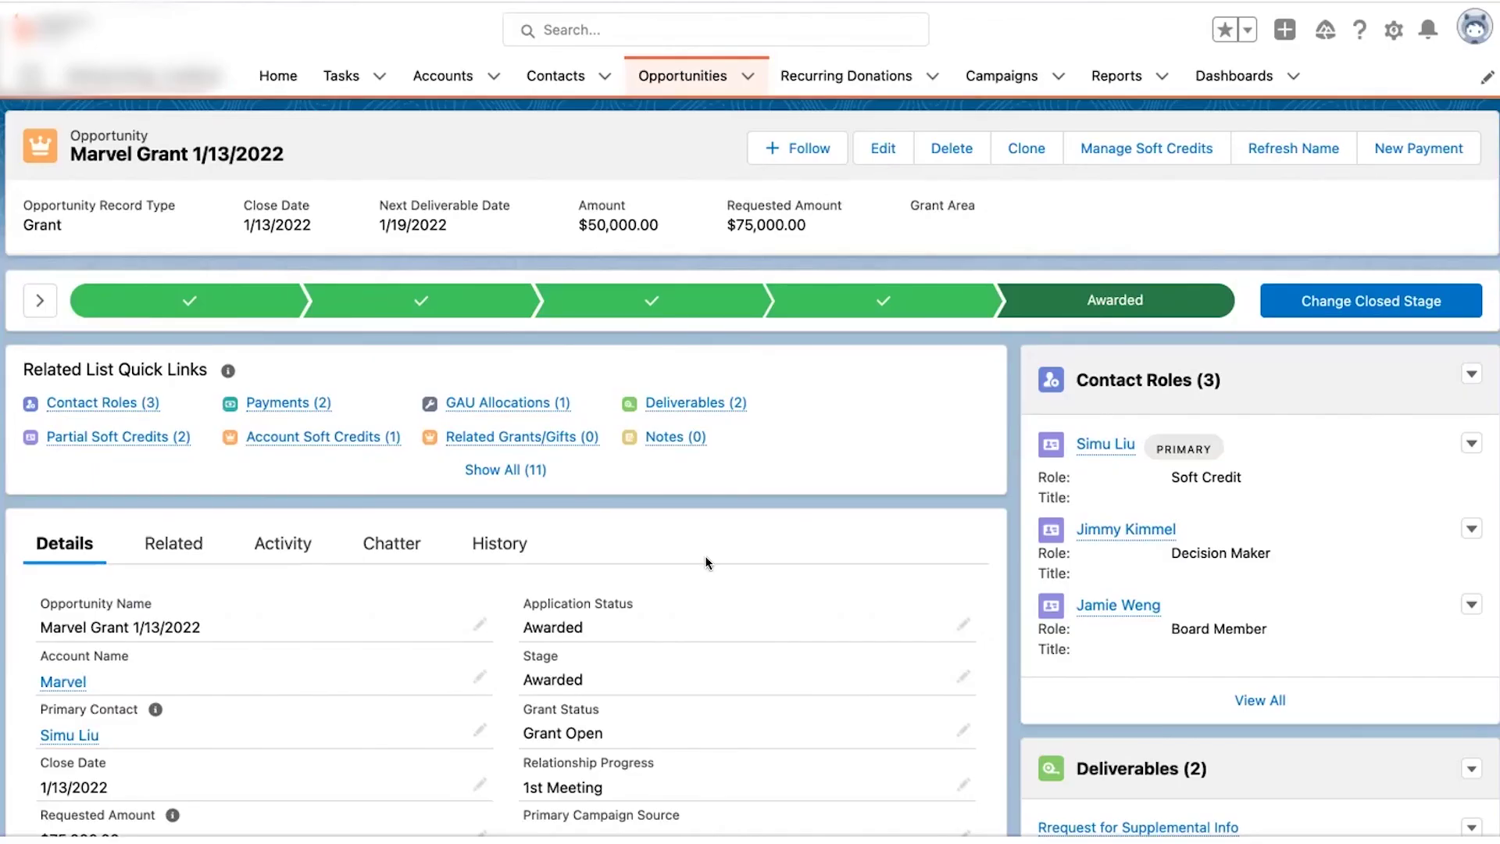
- Review the Related tab's Payments, GAU Allocations, Partial Soft Credits and Account Soft Credits lists
scroll(705, 556, "down", 3)
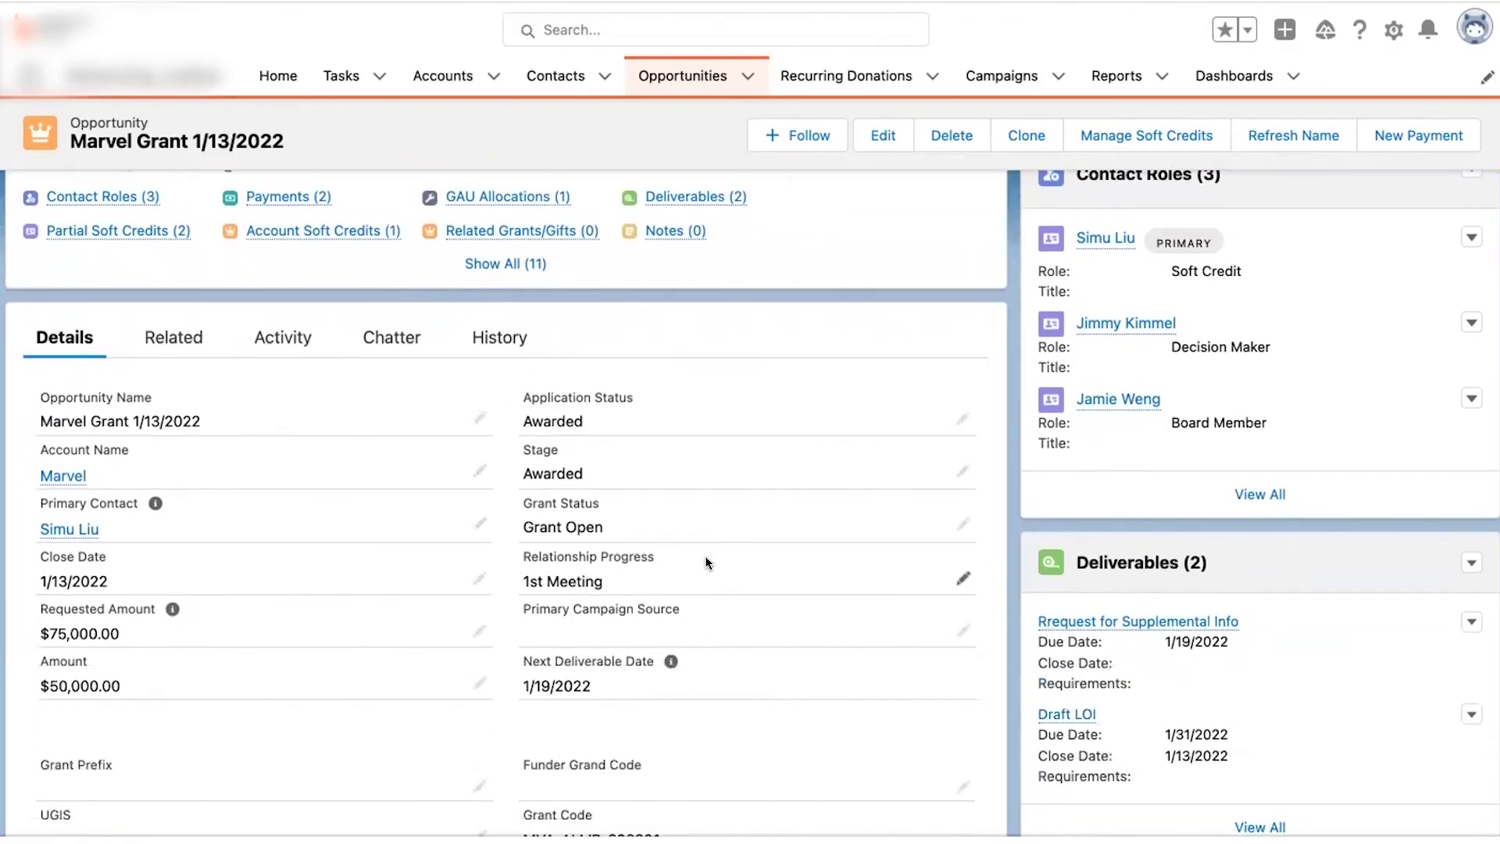
left_click(182, 341)
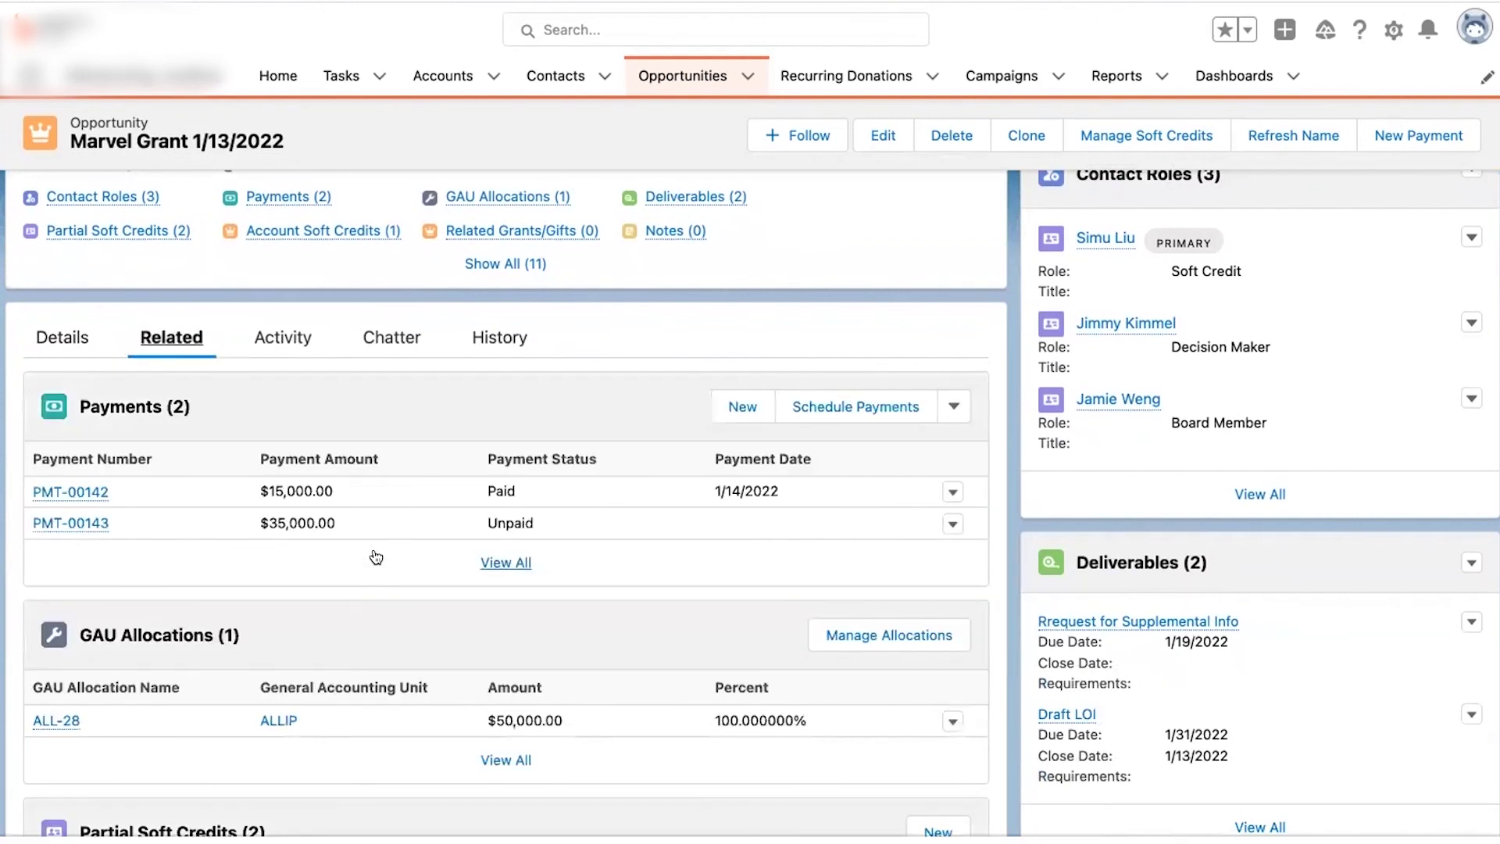
scroll(377, 557, "down", 8)
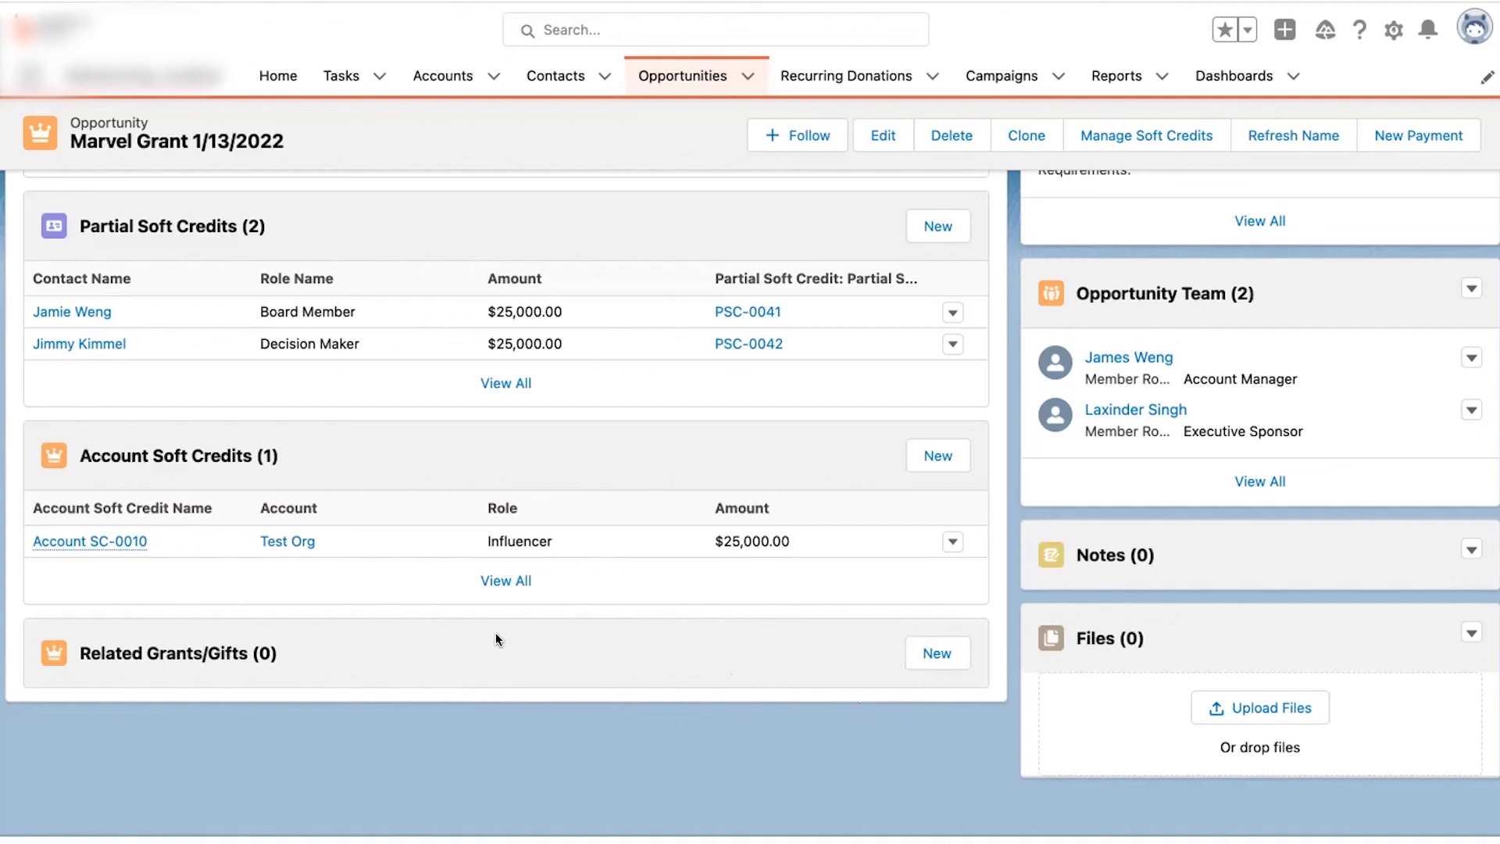
left_click(934, 653)
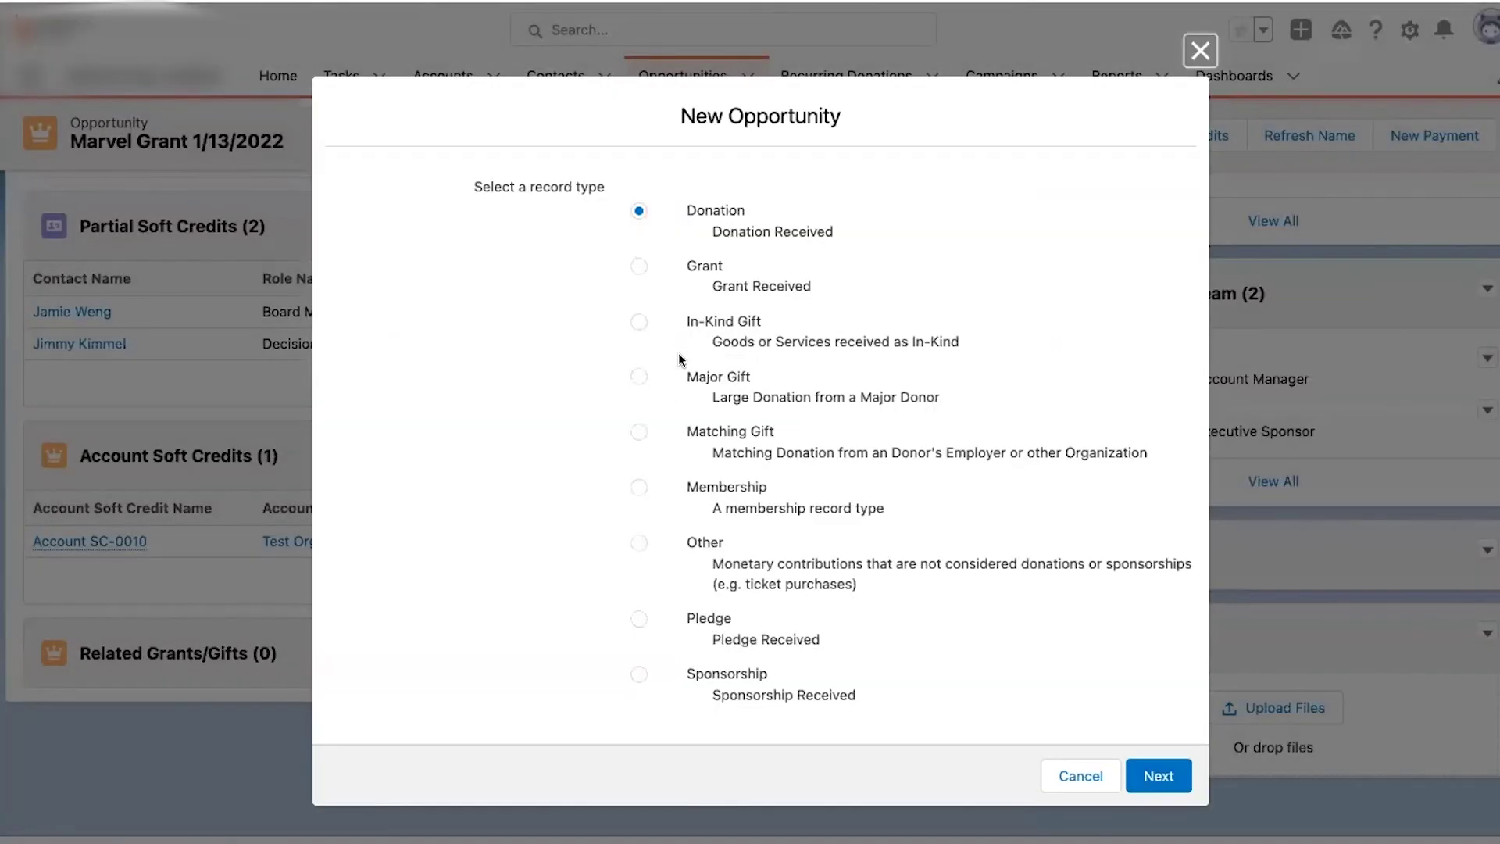
- Begin a new Grant under Related Grants/Gifts, then discard it without saving
left_click(688, 266)
left_click(1142, 774)
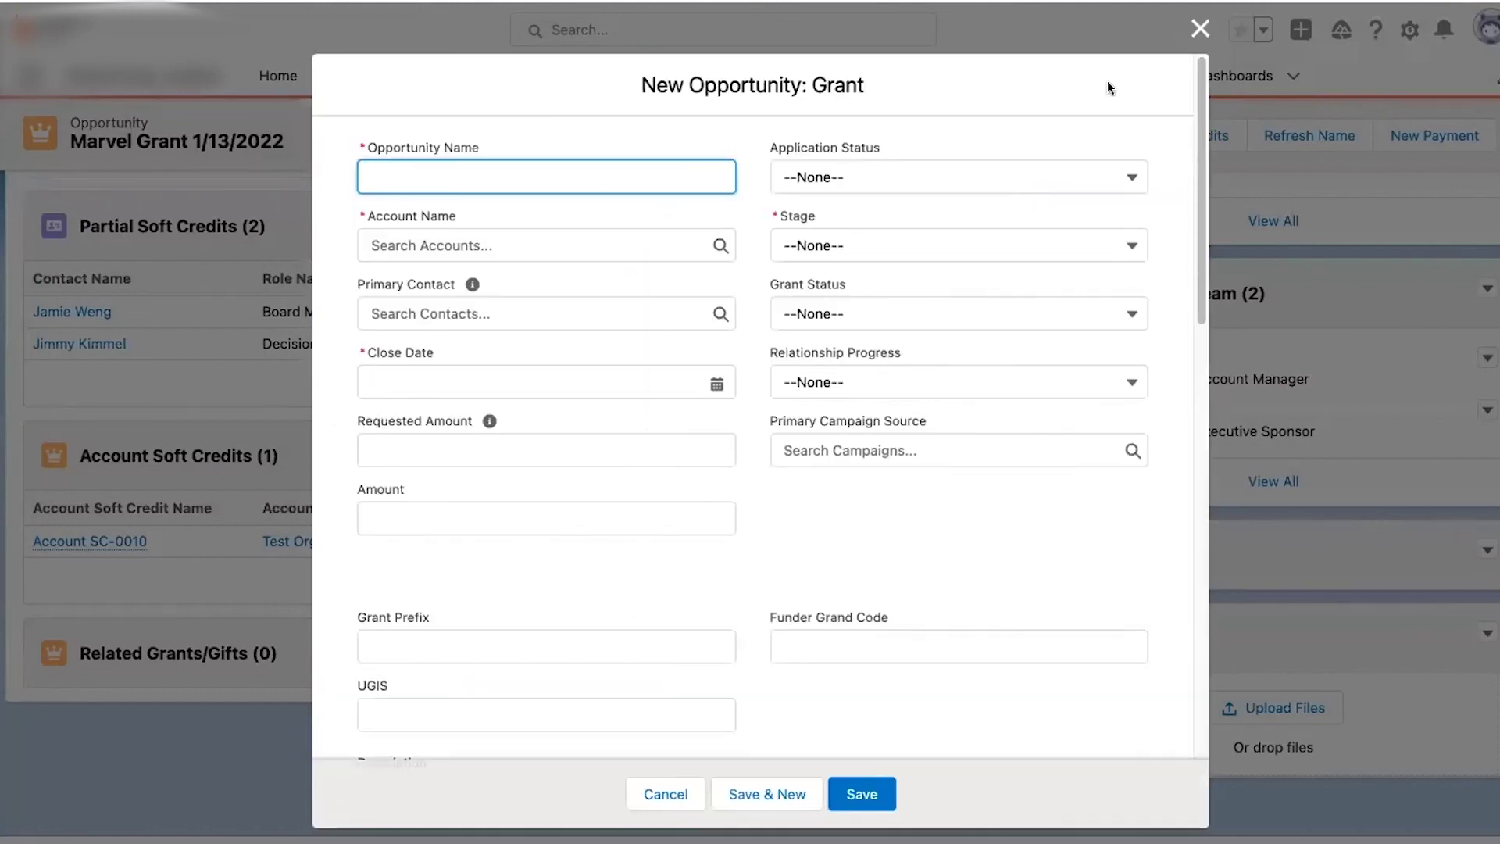
left_click(1200, 29)
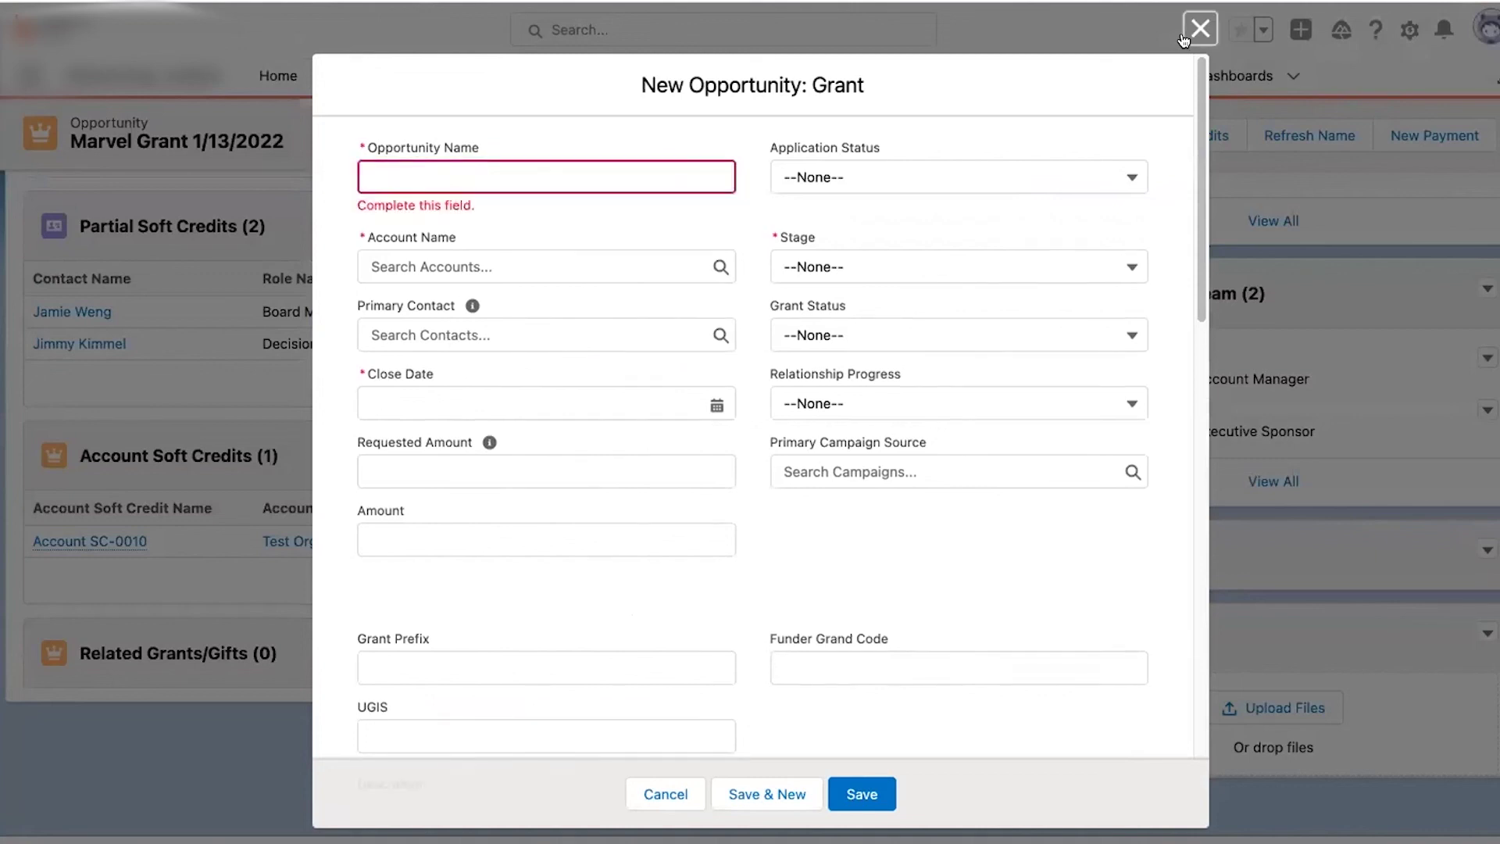
- Go to the Opportunities Recently Viewed list, topped by Marvel Grant 1/13/2022
scroll(481, 435, "up", 10)
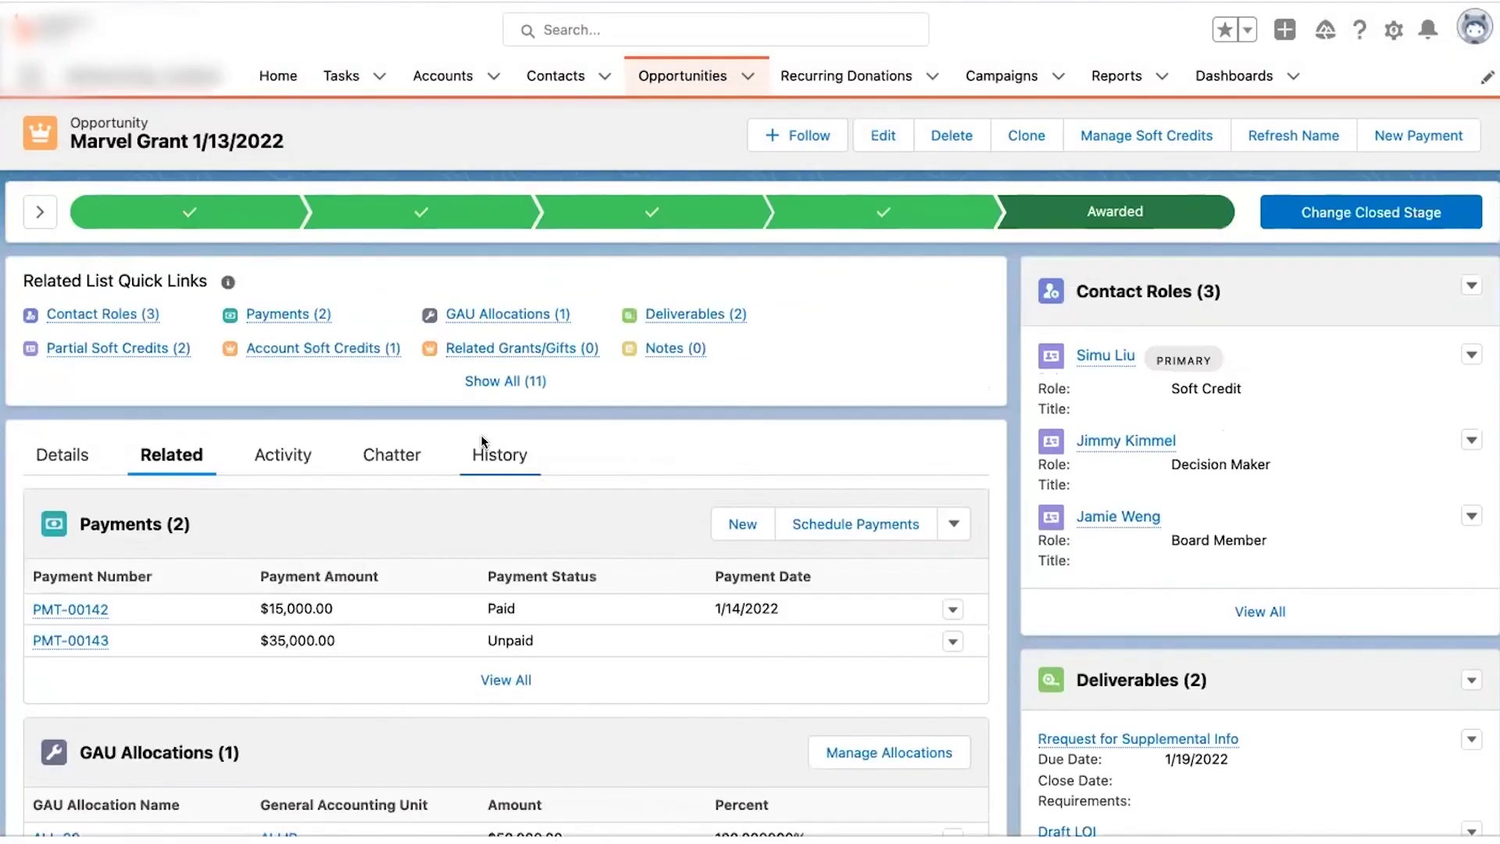
scroll(480, 434, "down", 5)
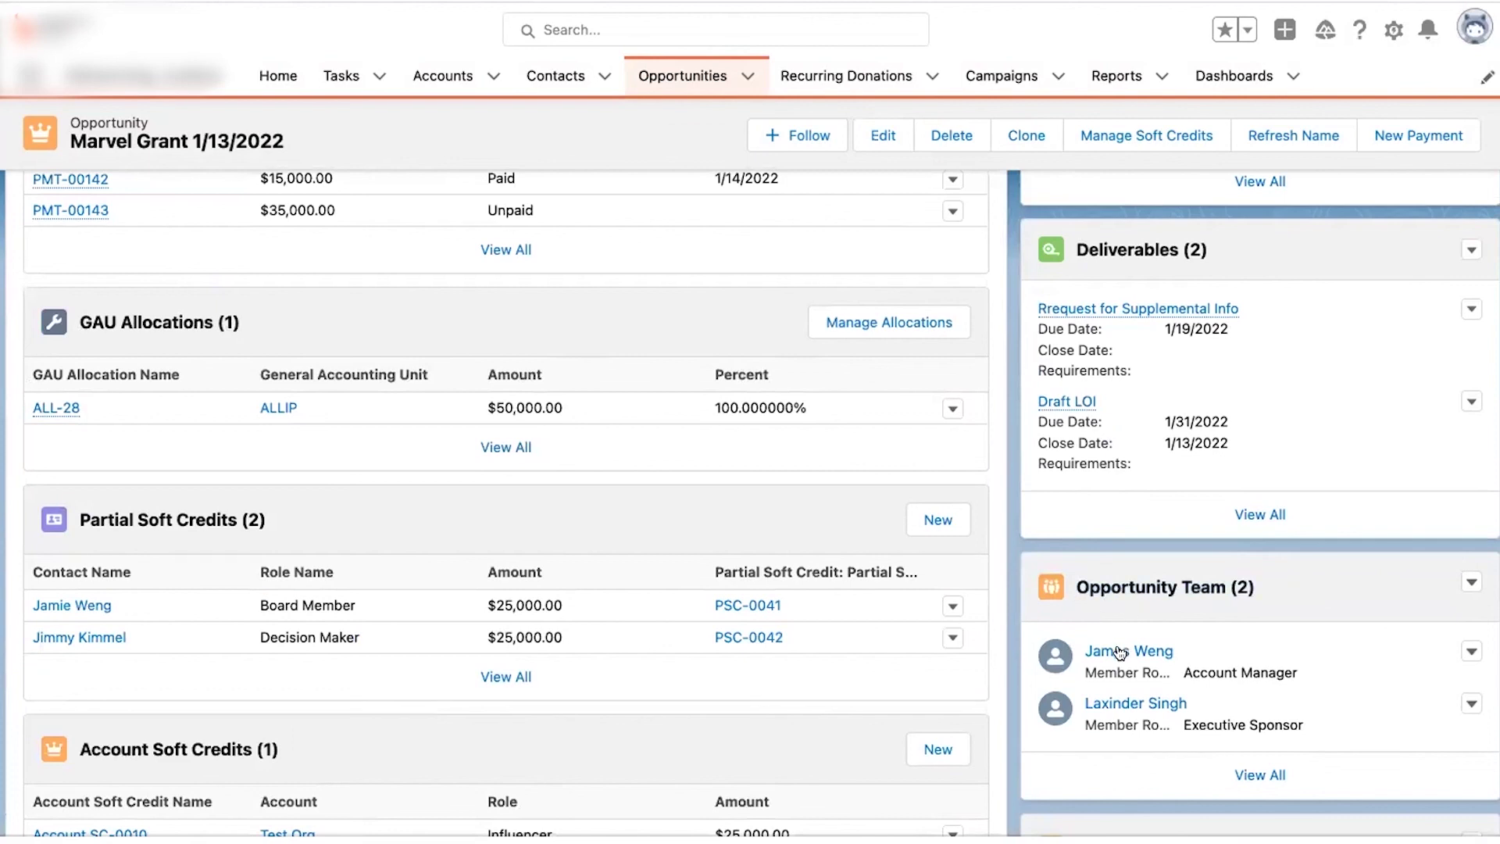
scroll(971, 452, "up", 5)
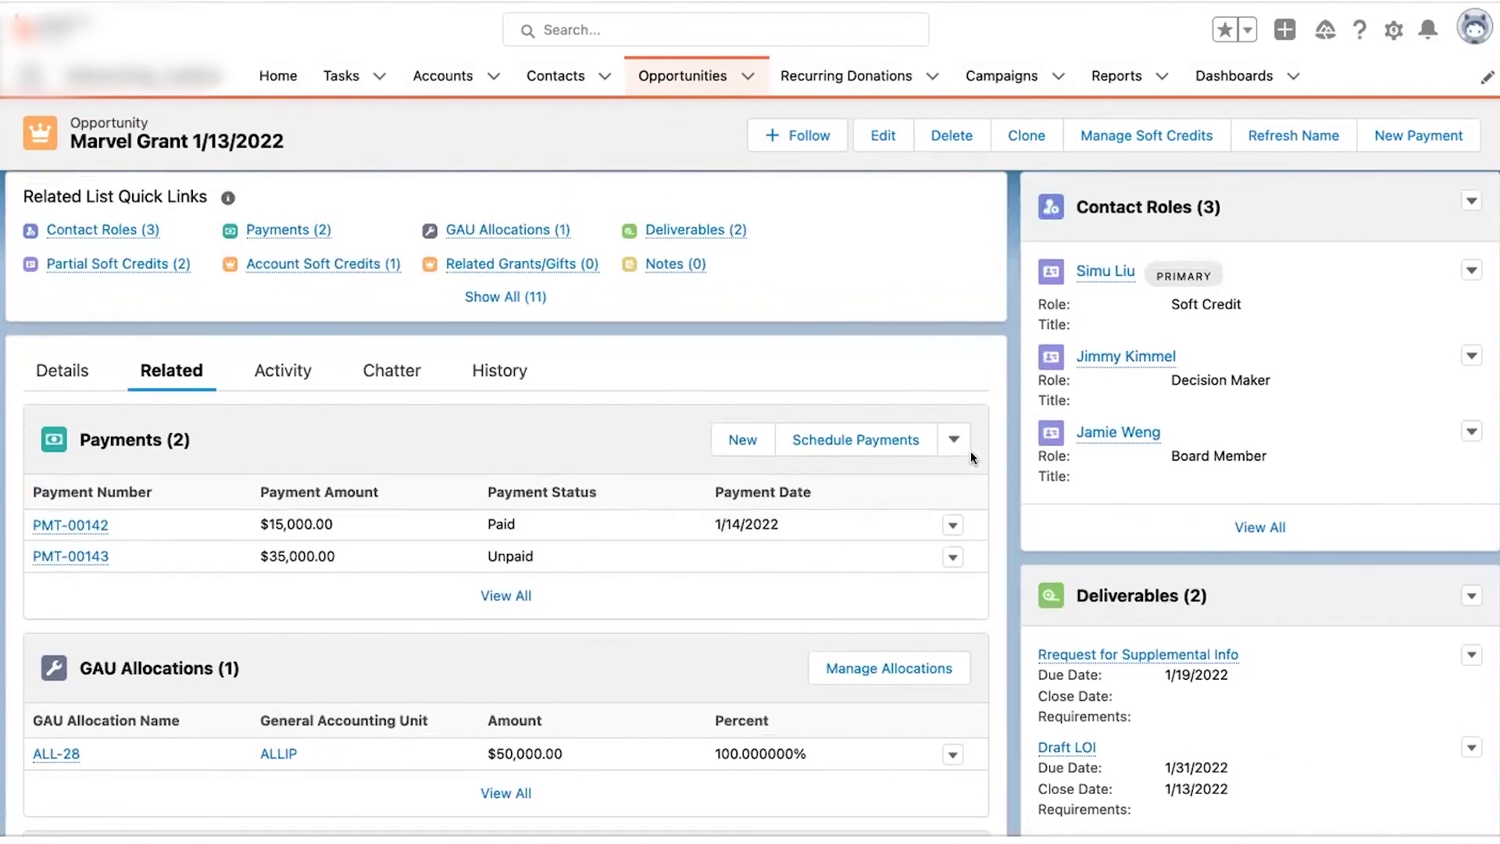
scroll(971, 439, "up", 3)
left_click(675, 82)
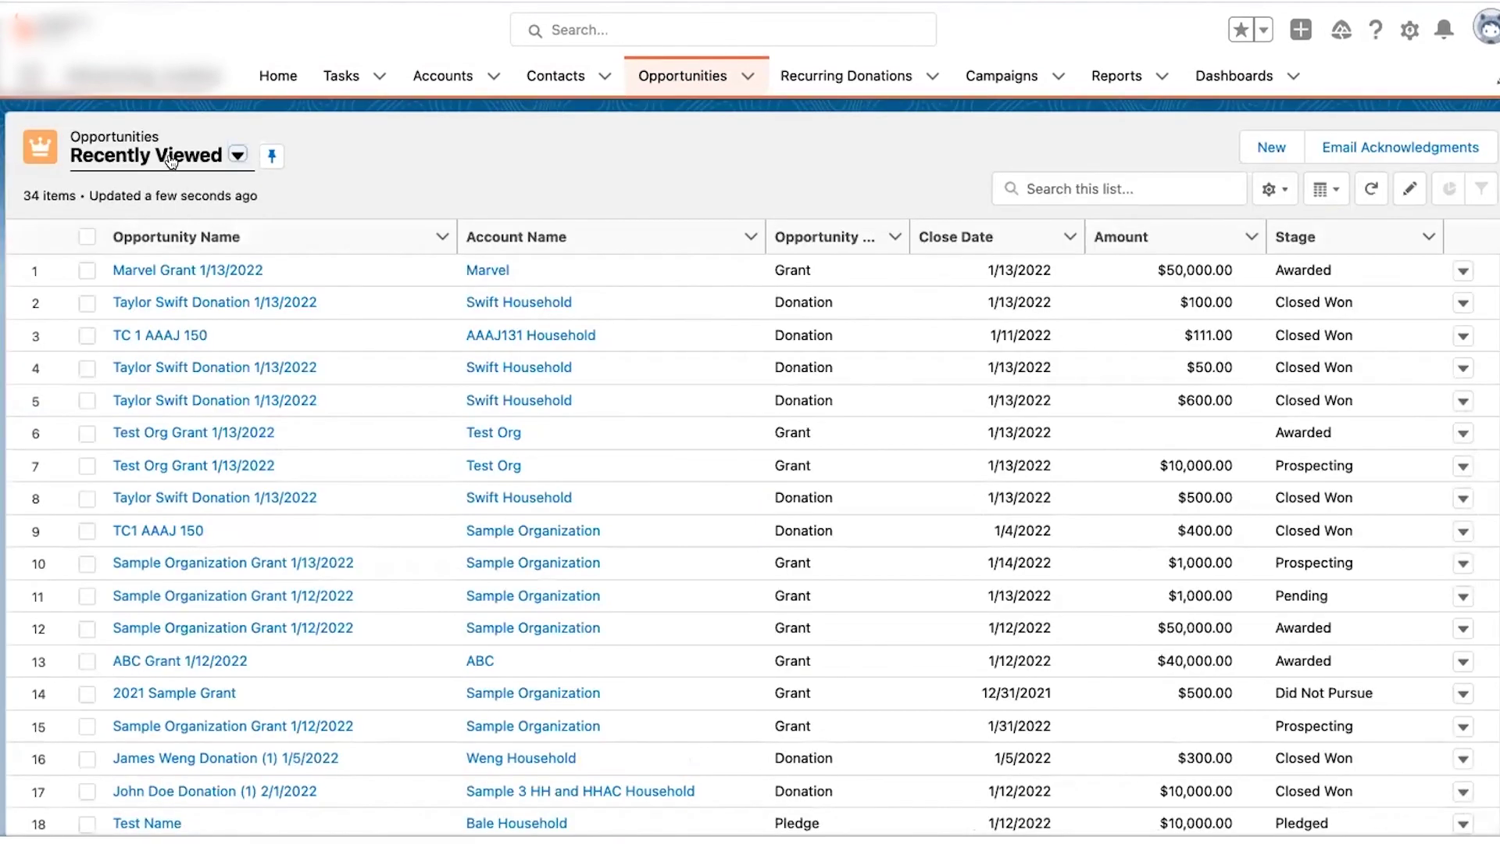
left_click(171, 160)
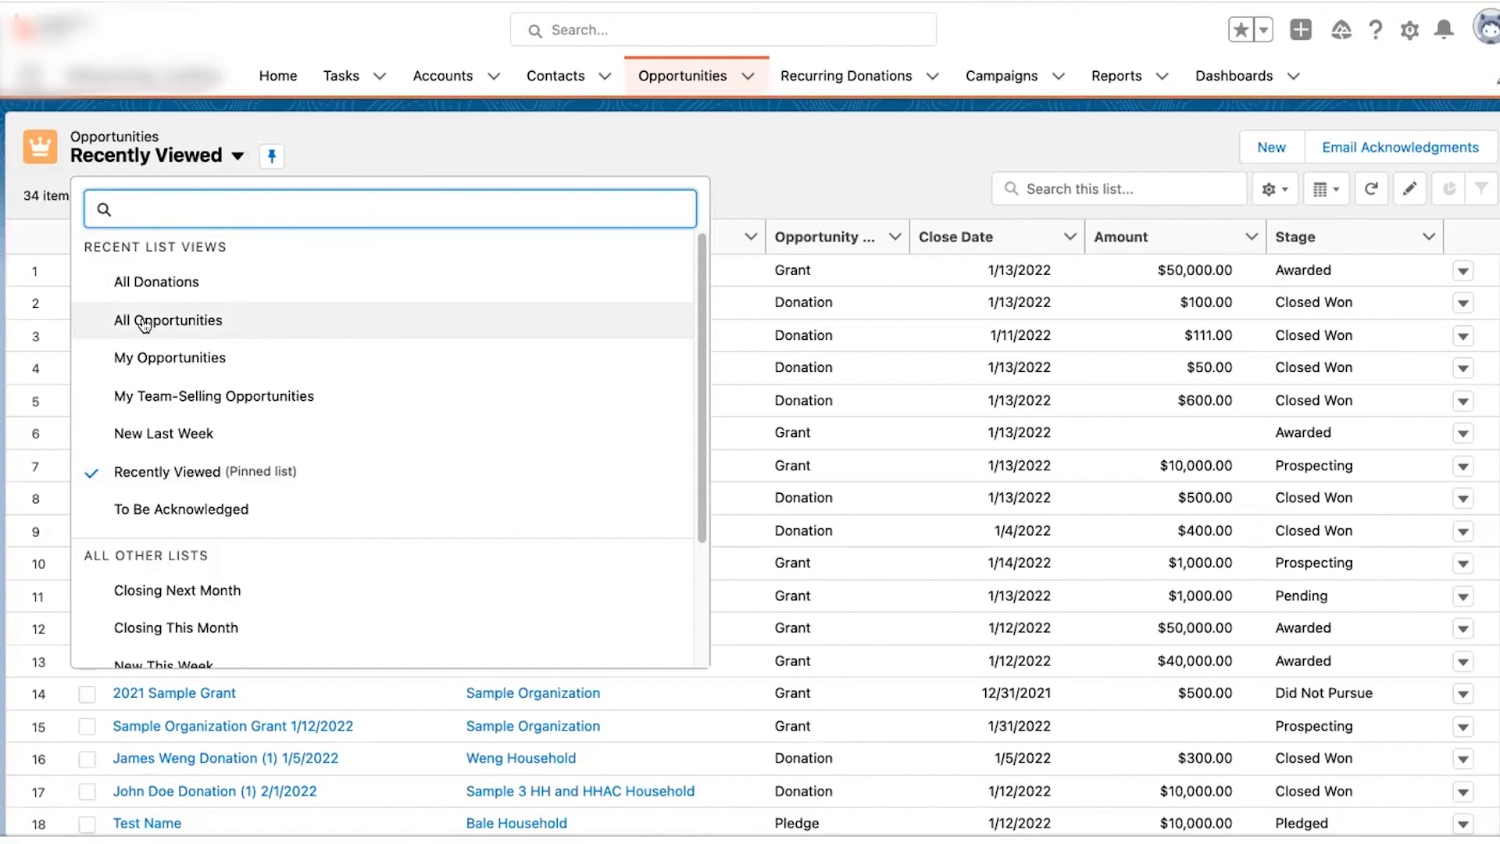
- Switch the list view to My Opportunities, then to My Team-Selling Opportunities (0 items)
left_click(140, 355)
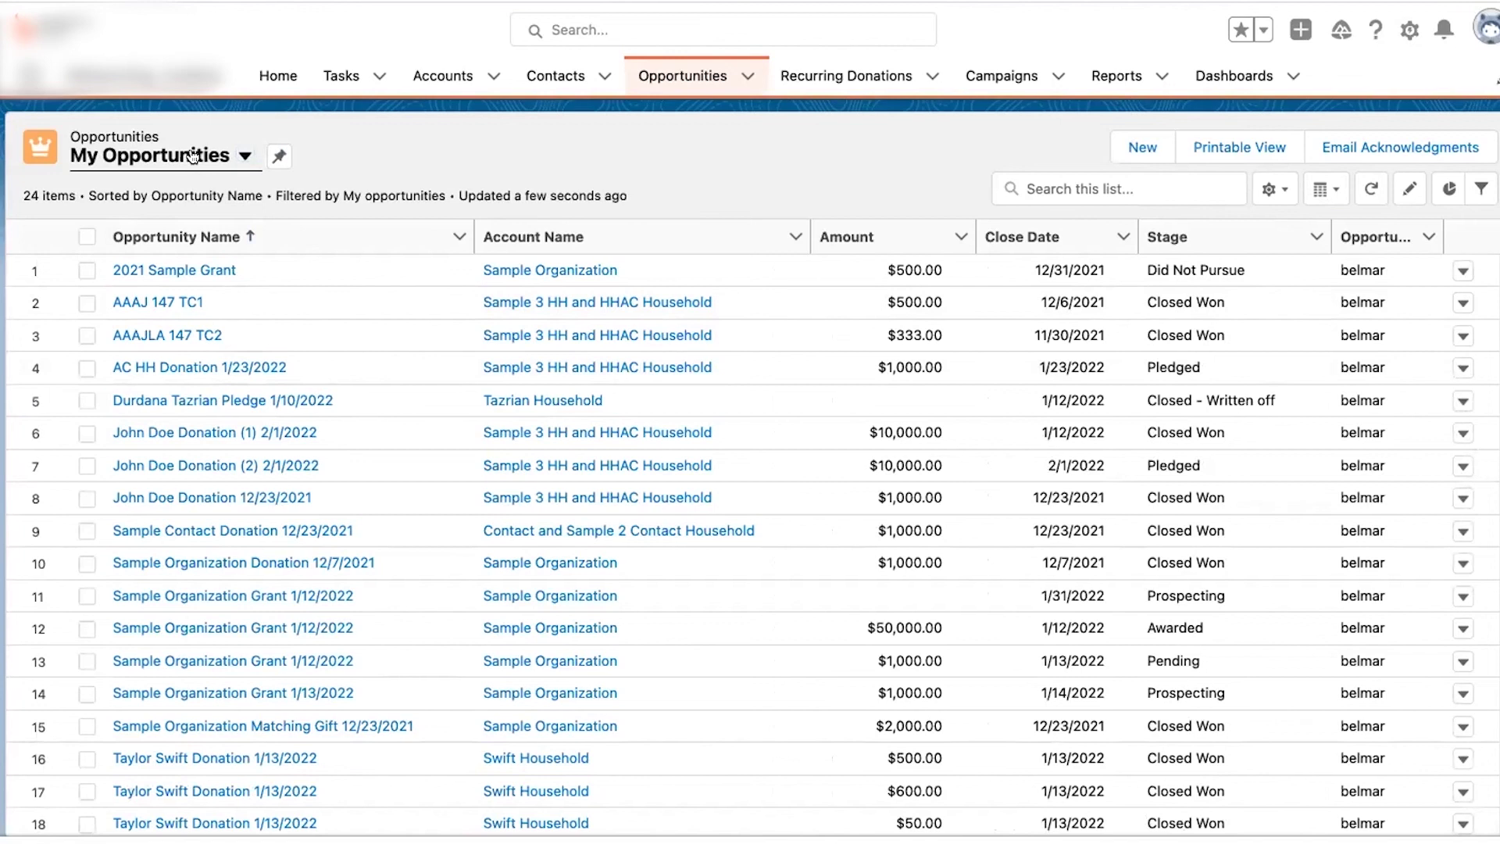
left_click(194, 156)
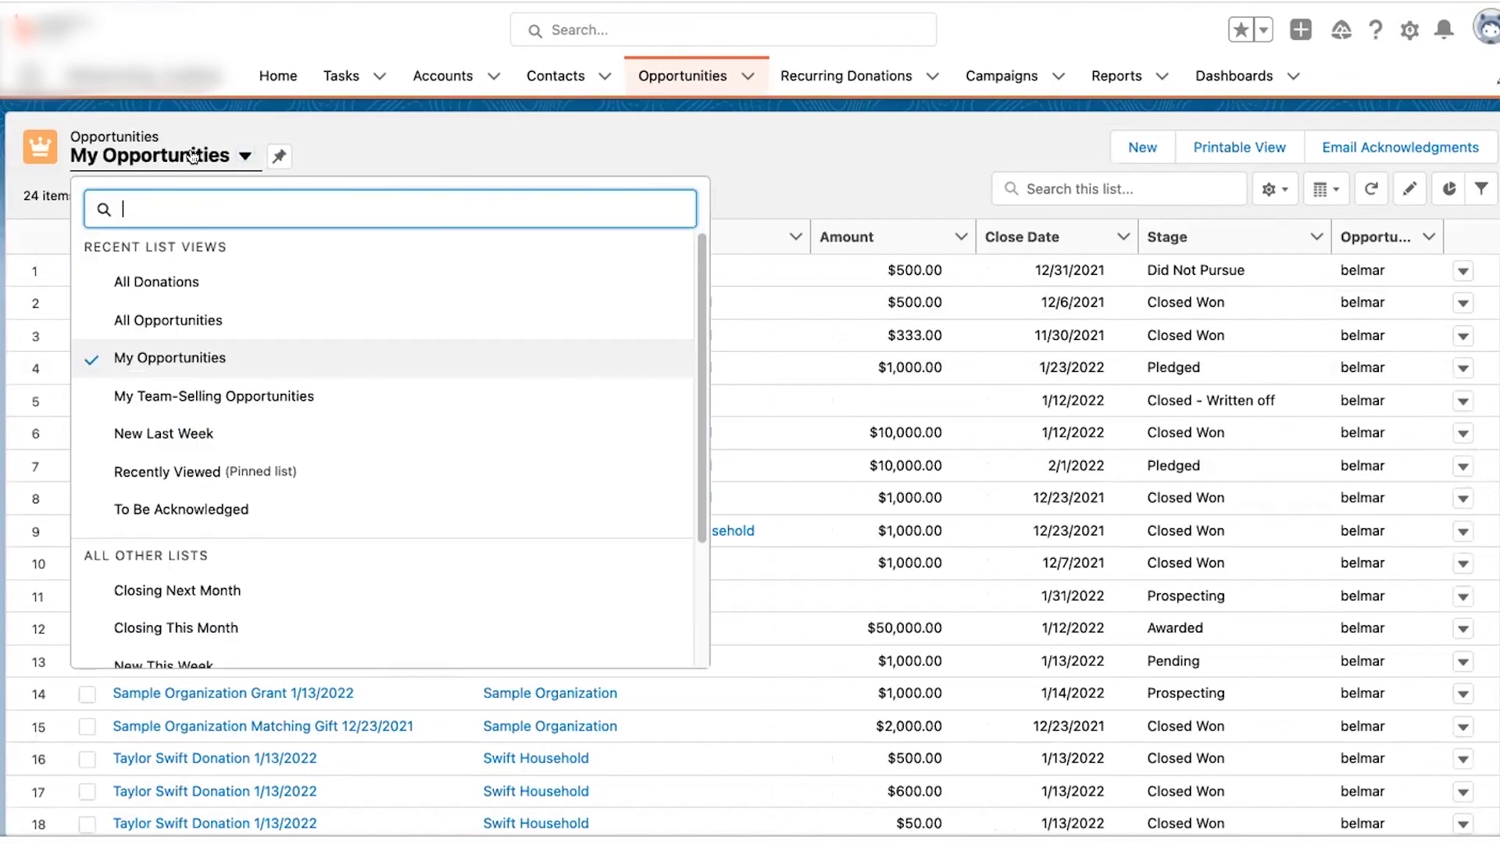
left_click(146, 395)
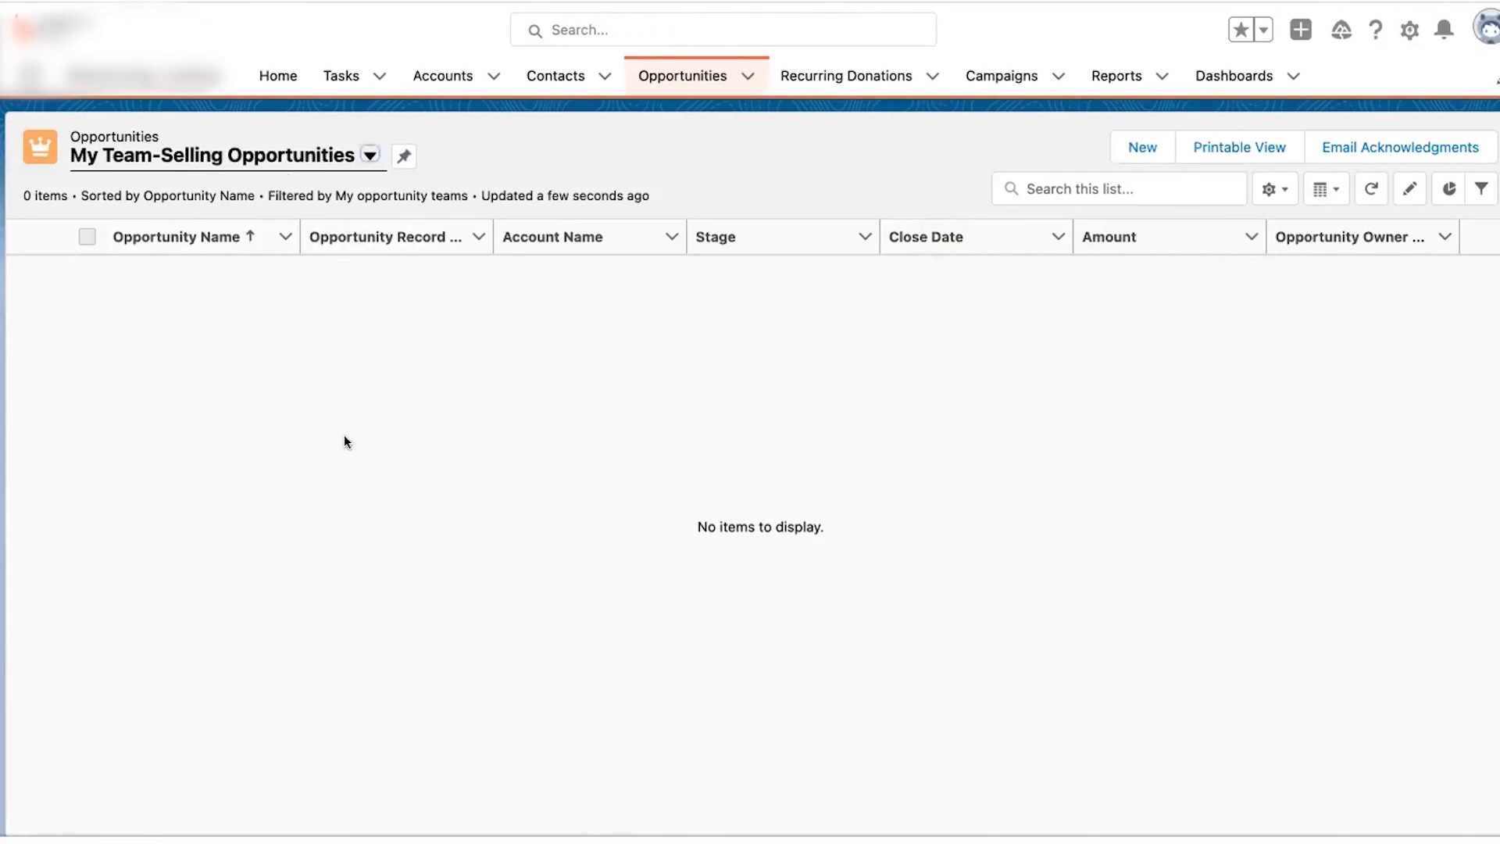
left_click(334, 154)
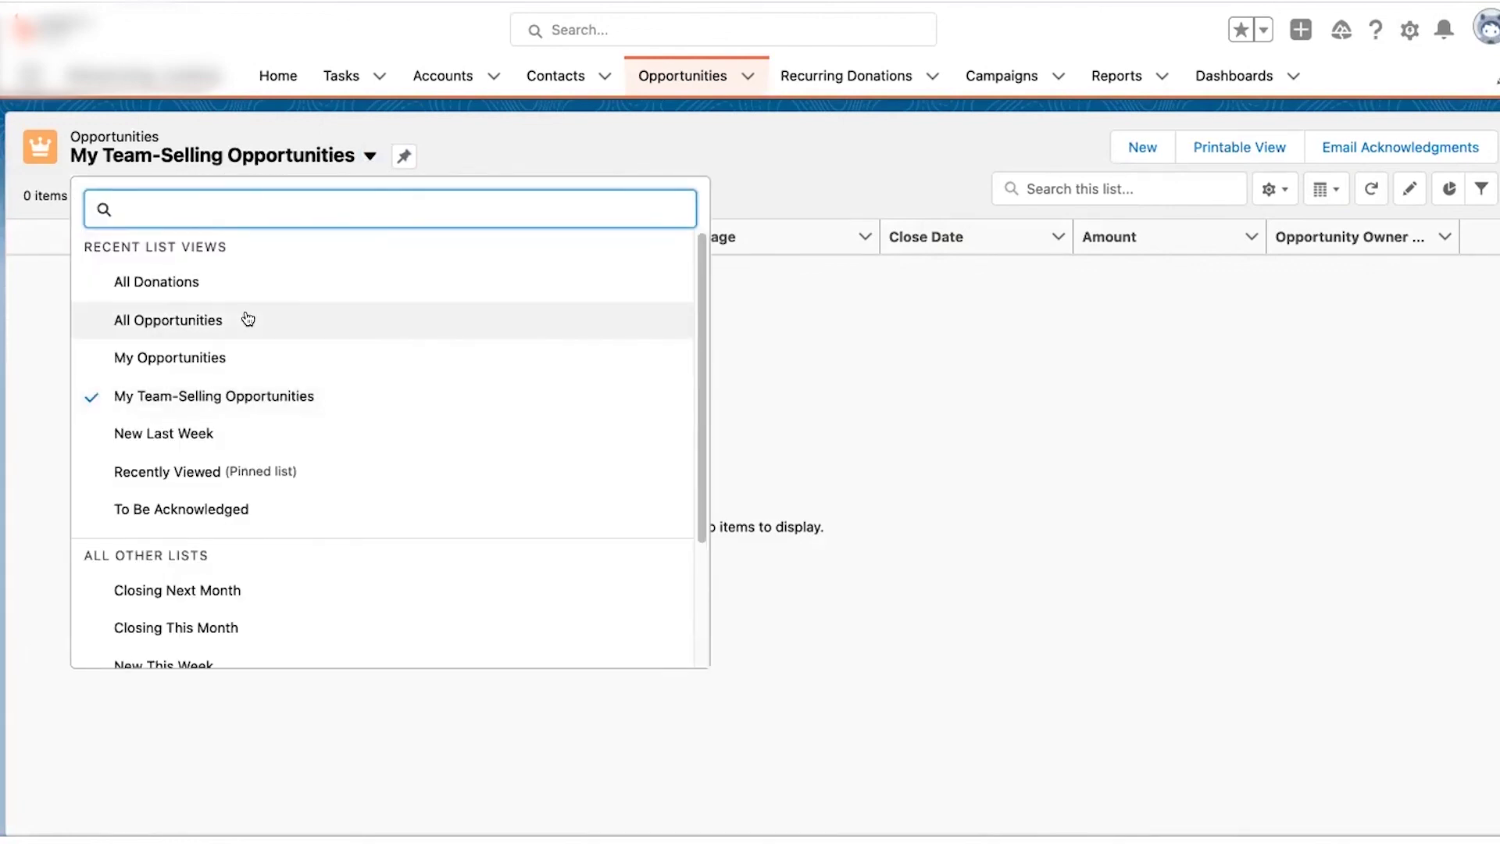
scroll(234, 504, "down", 3)
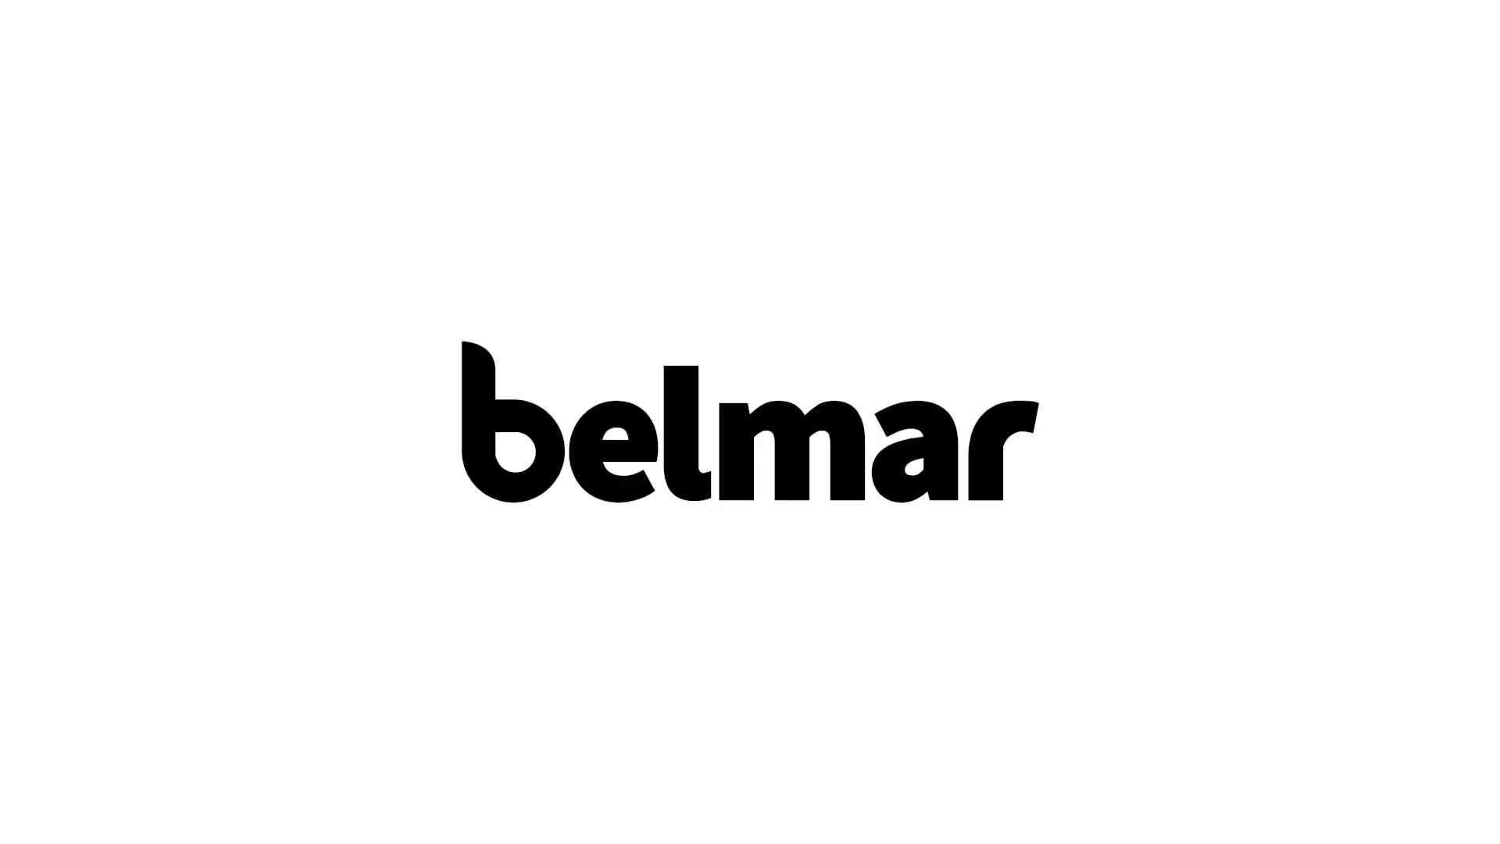